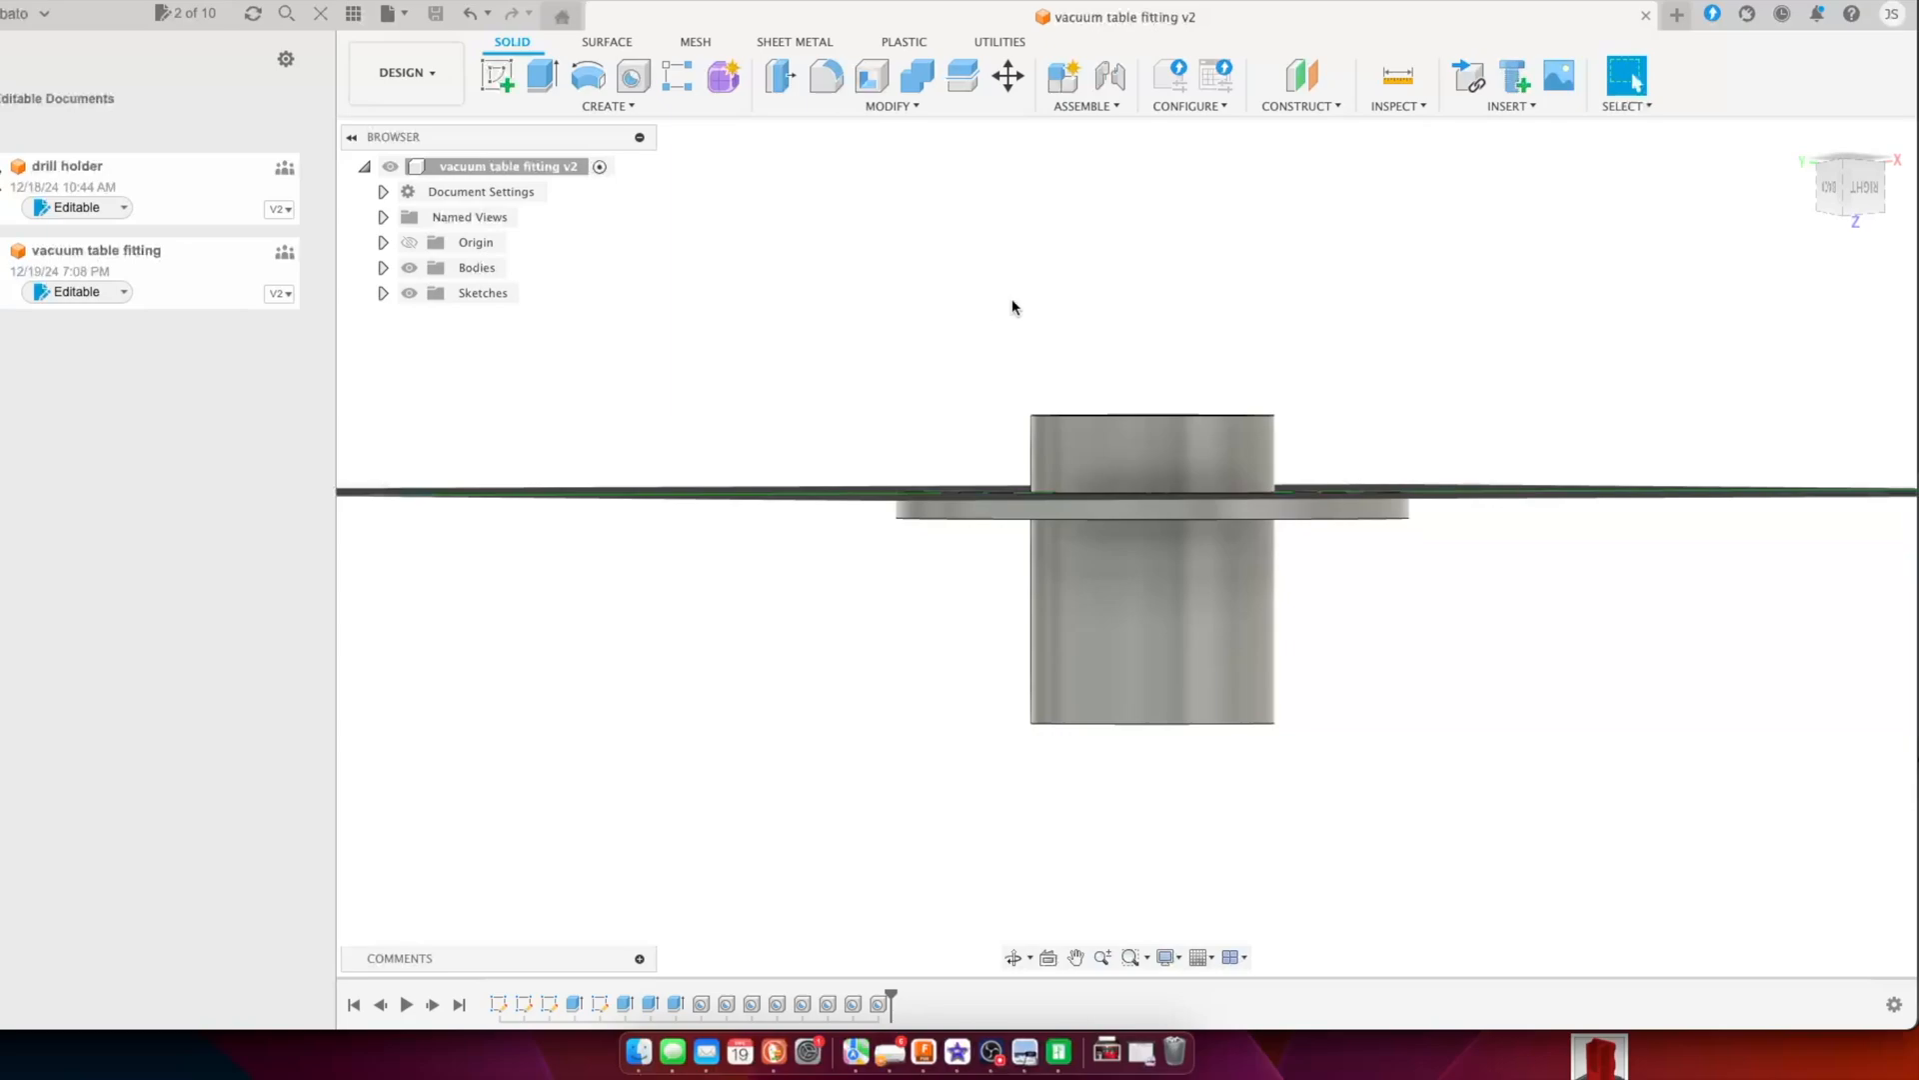
mouse_move(1847, 183)
mouse_down()
mouse_move(1850, 166)
mouse_move(1829, 180)
mouse_move(1849, 207)
mouse_move(1817, 207)
mouse_move(1811, 236)
mouse_up()
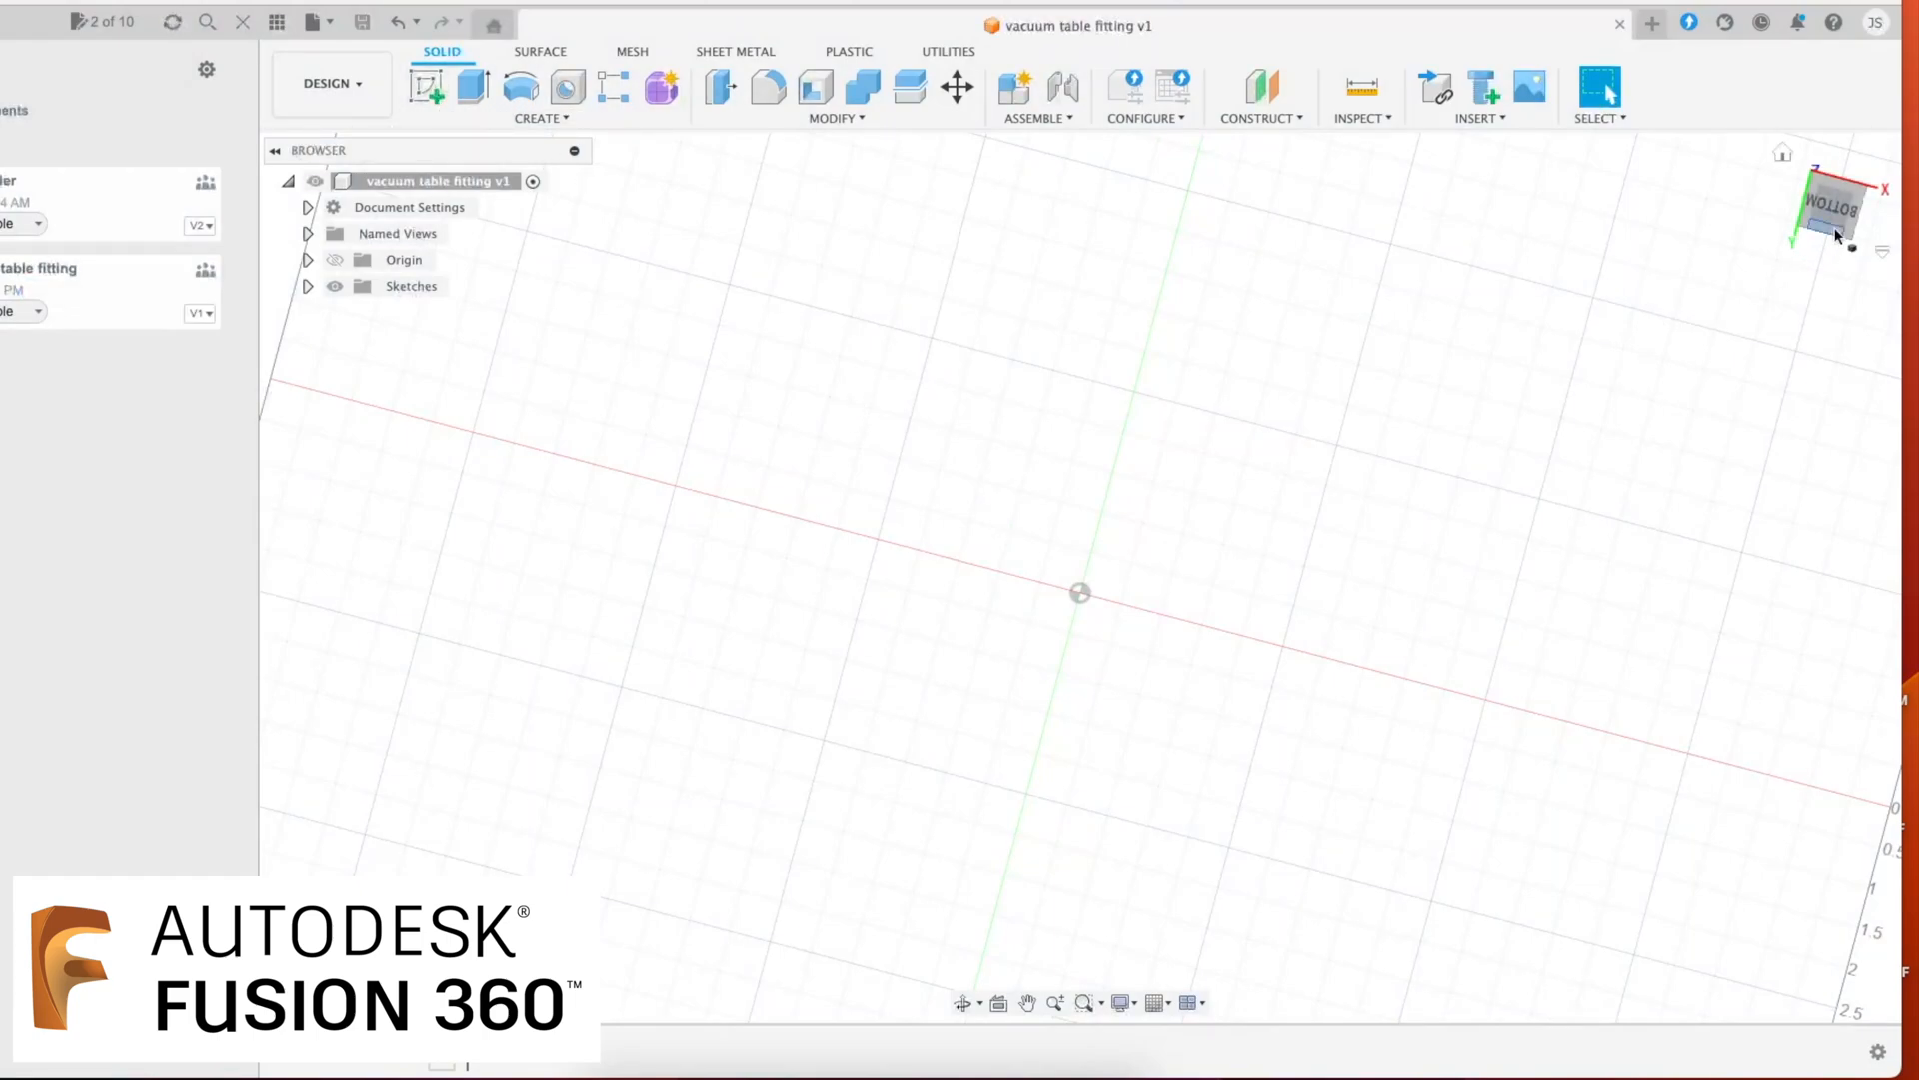
Step: Start a new sketch on the horizontal XY plane, viewed from the top
click(1785, 155)
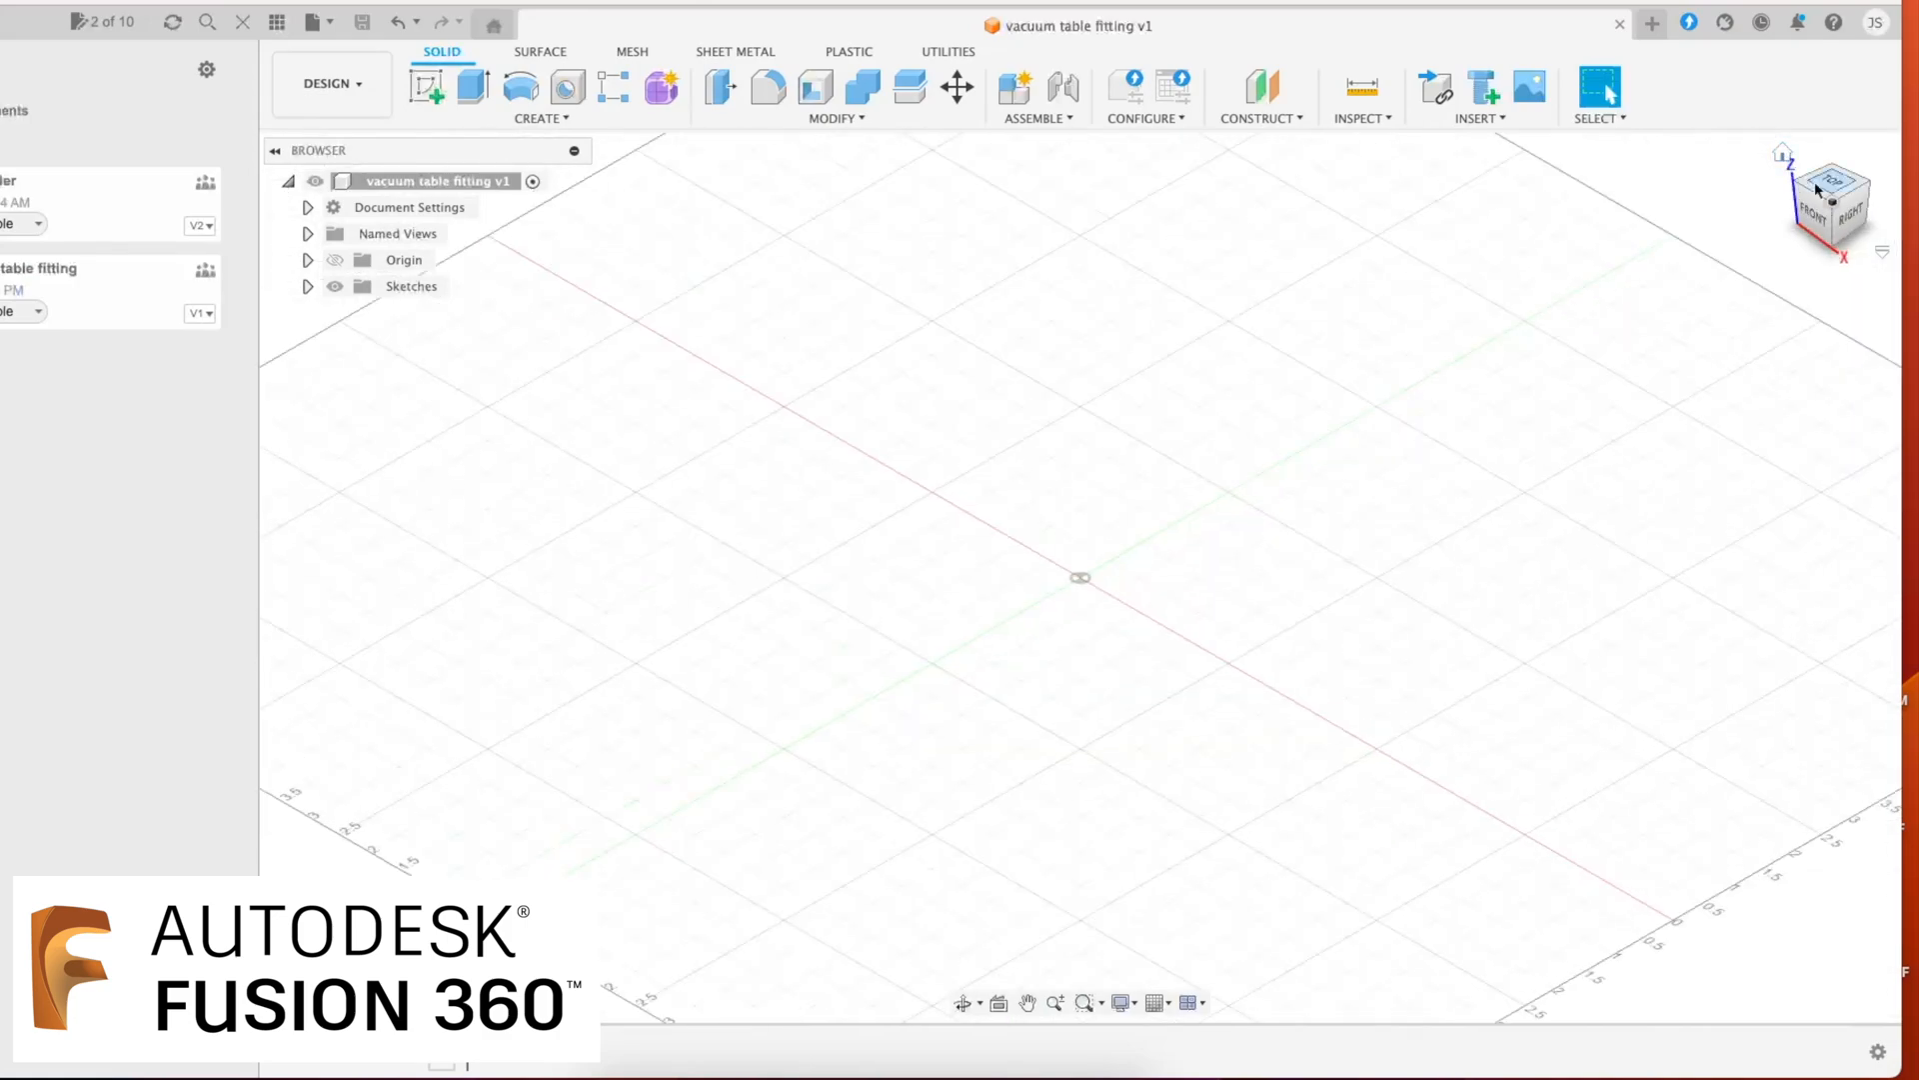
click(1839, 193)
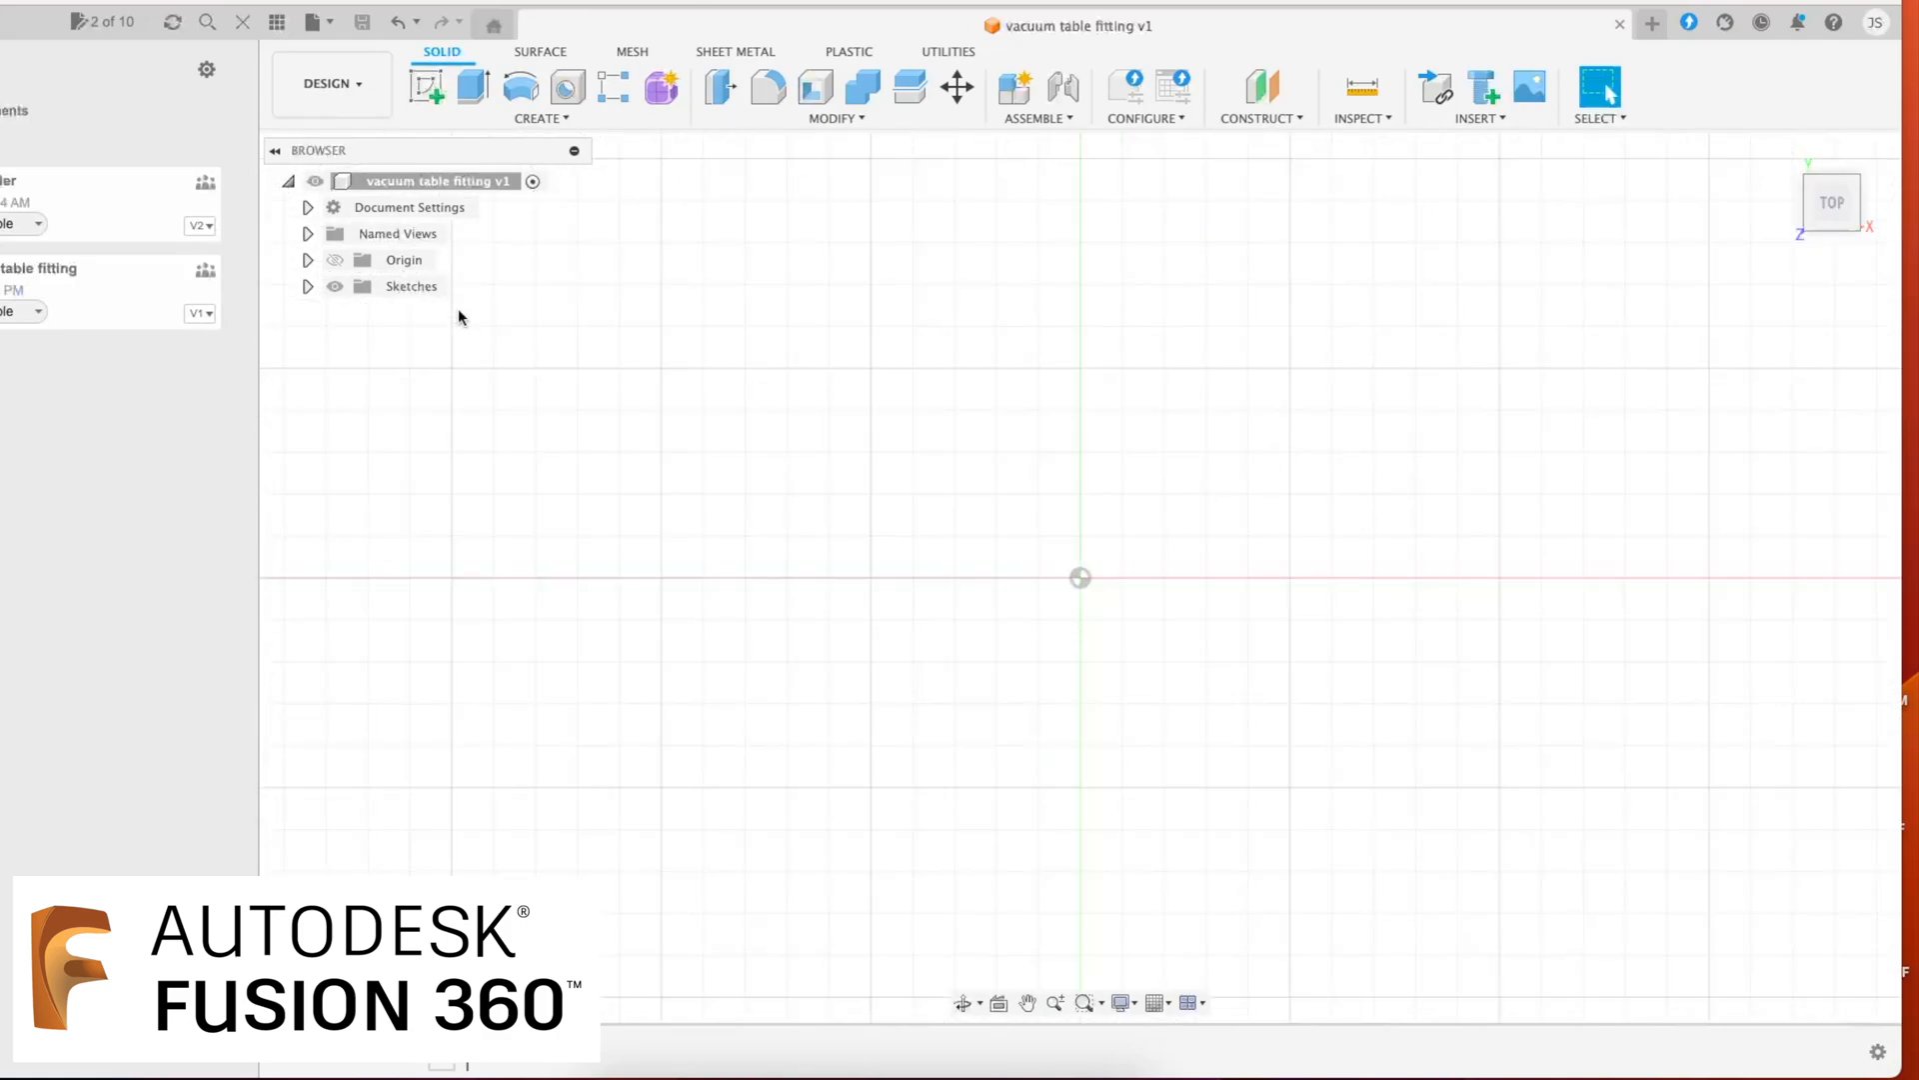
click(427, 87)
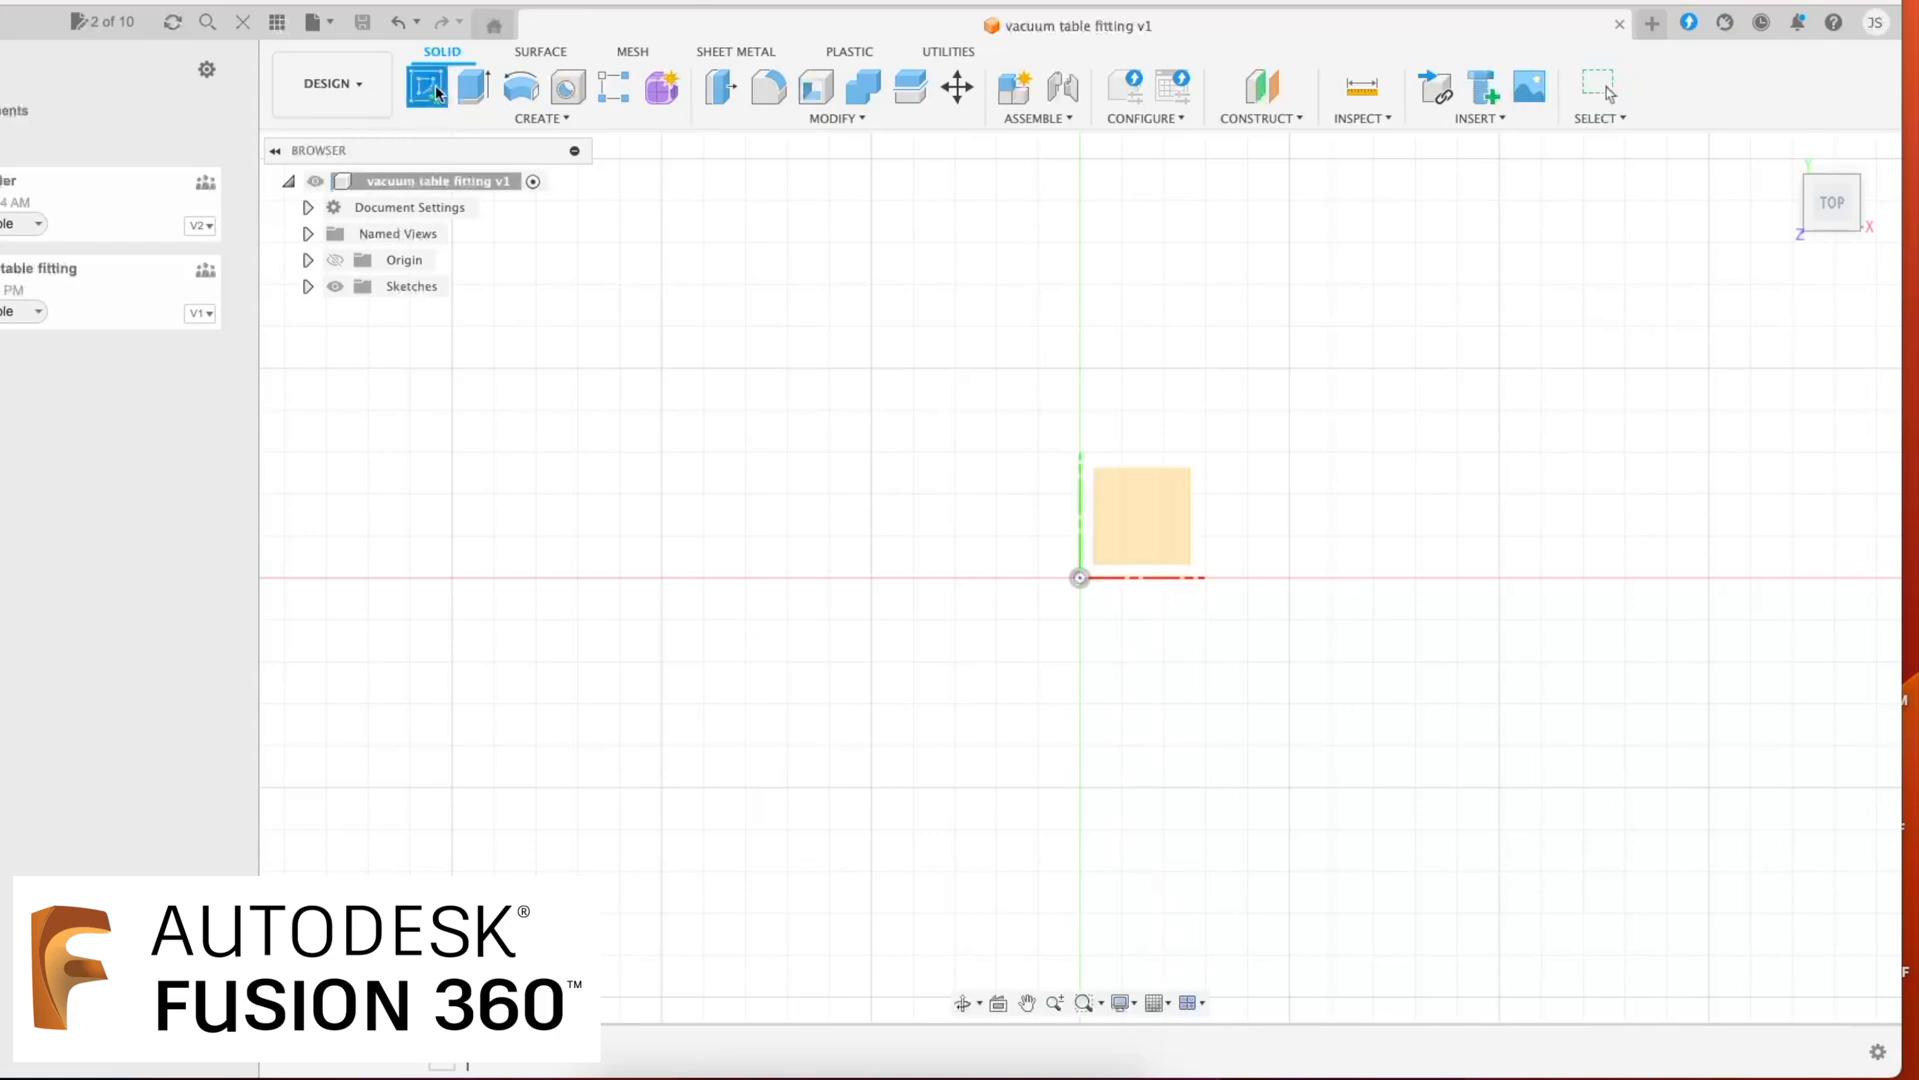
click(1131, 516)
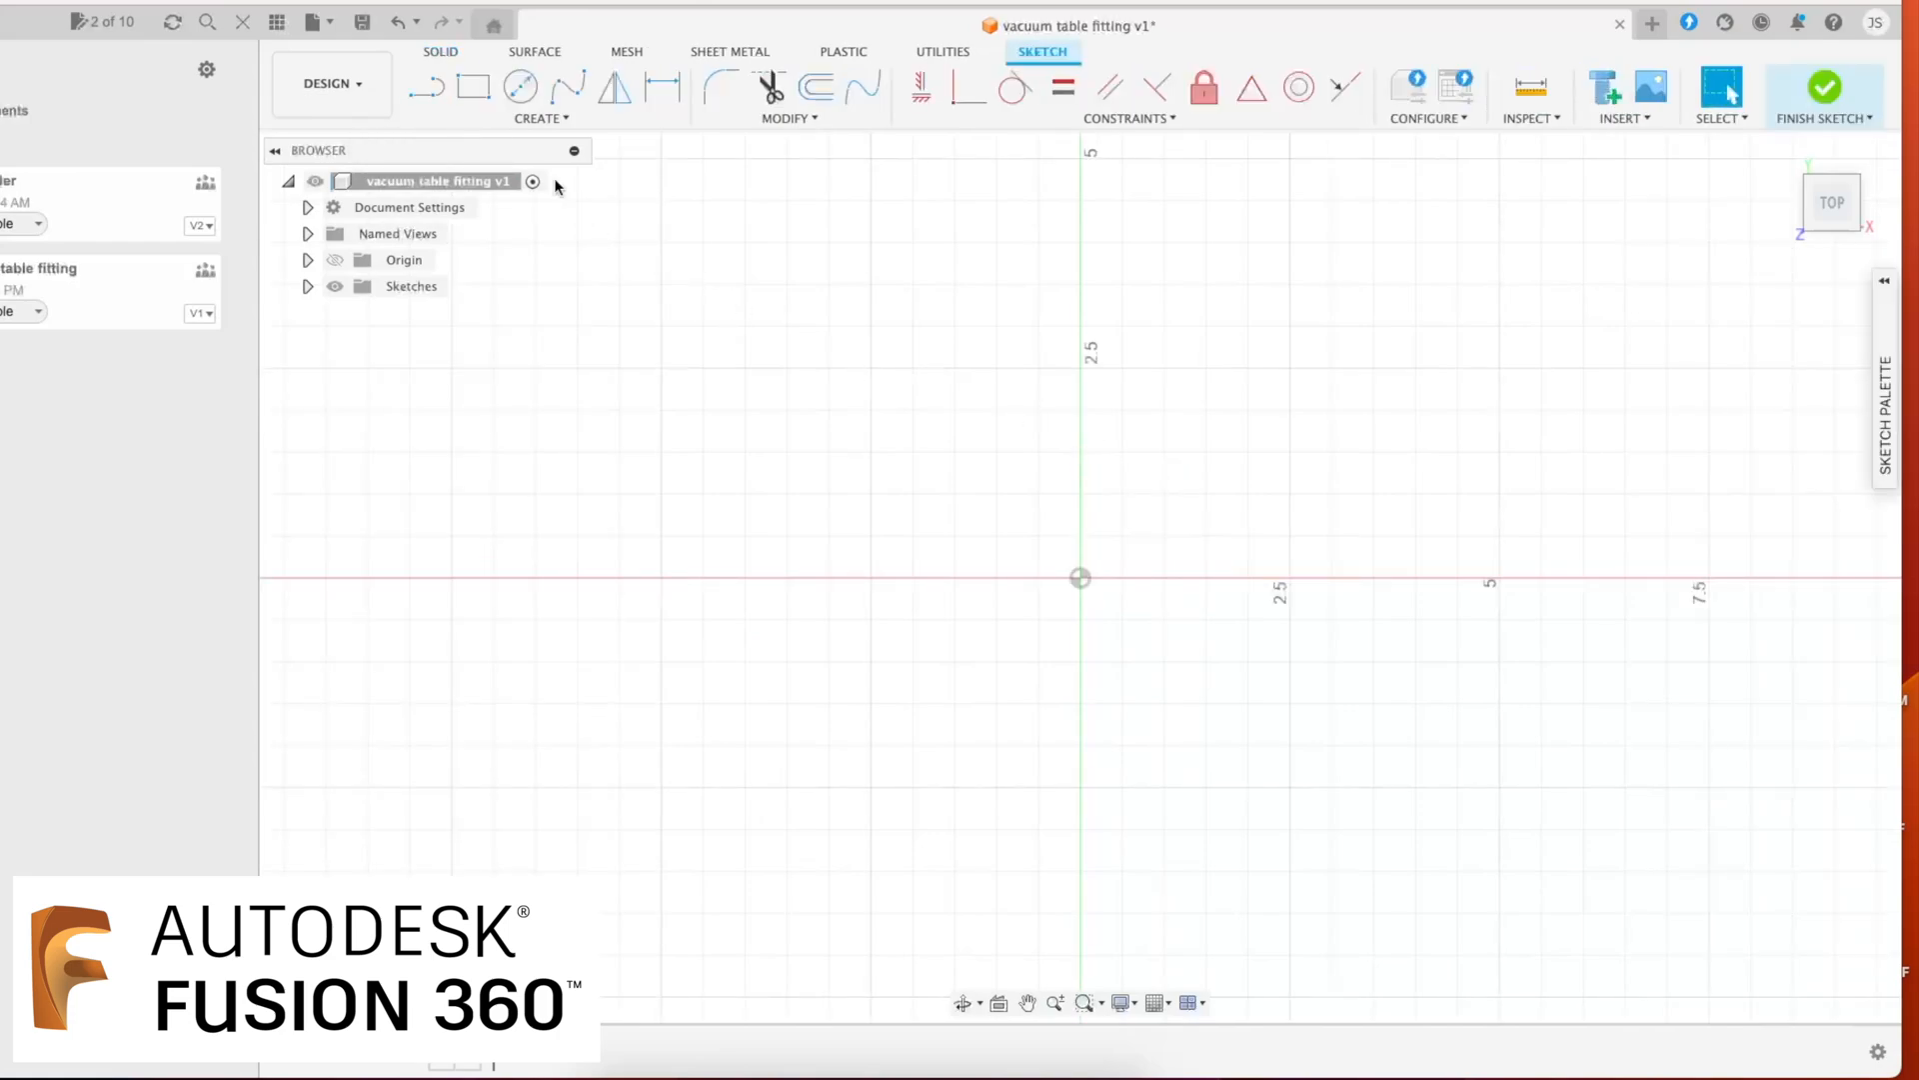
Step: Draw a 5 in diameter circle centred on the sketch origin
click(520, 92)
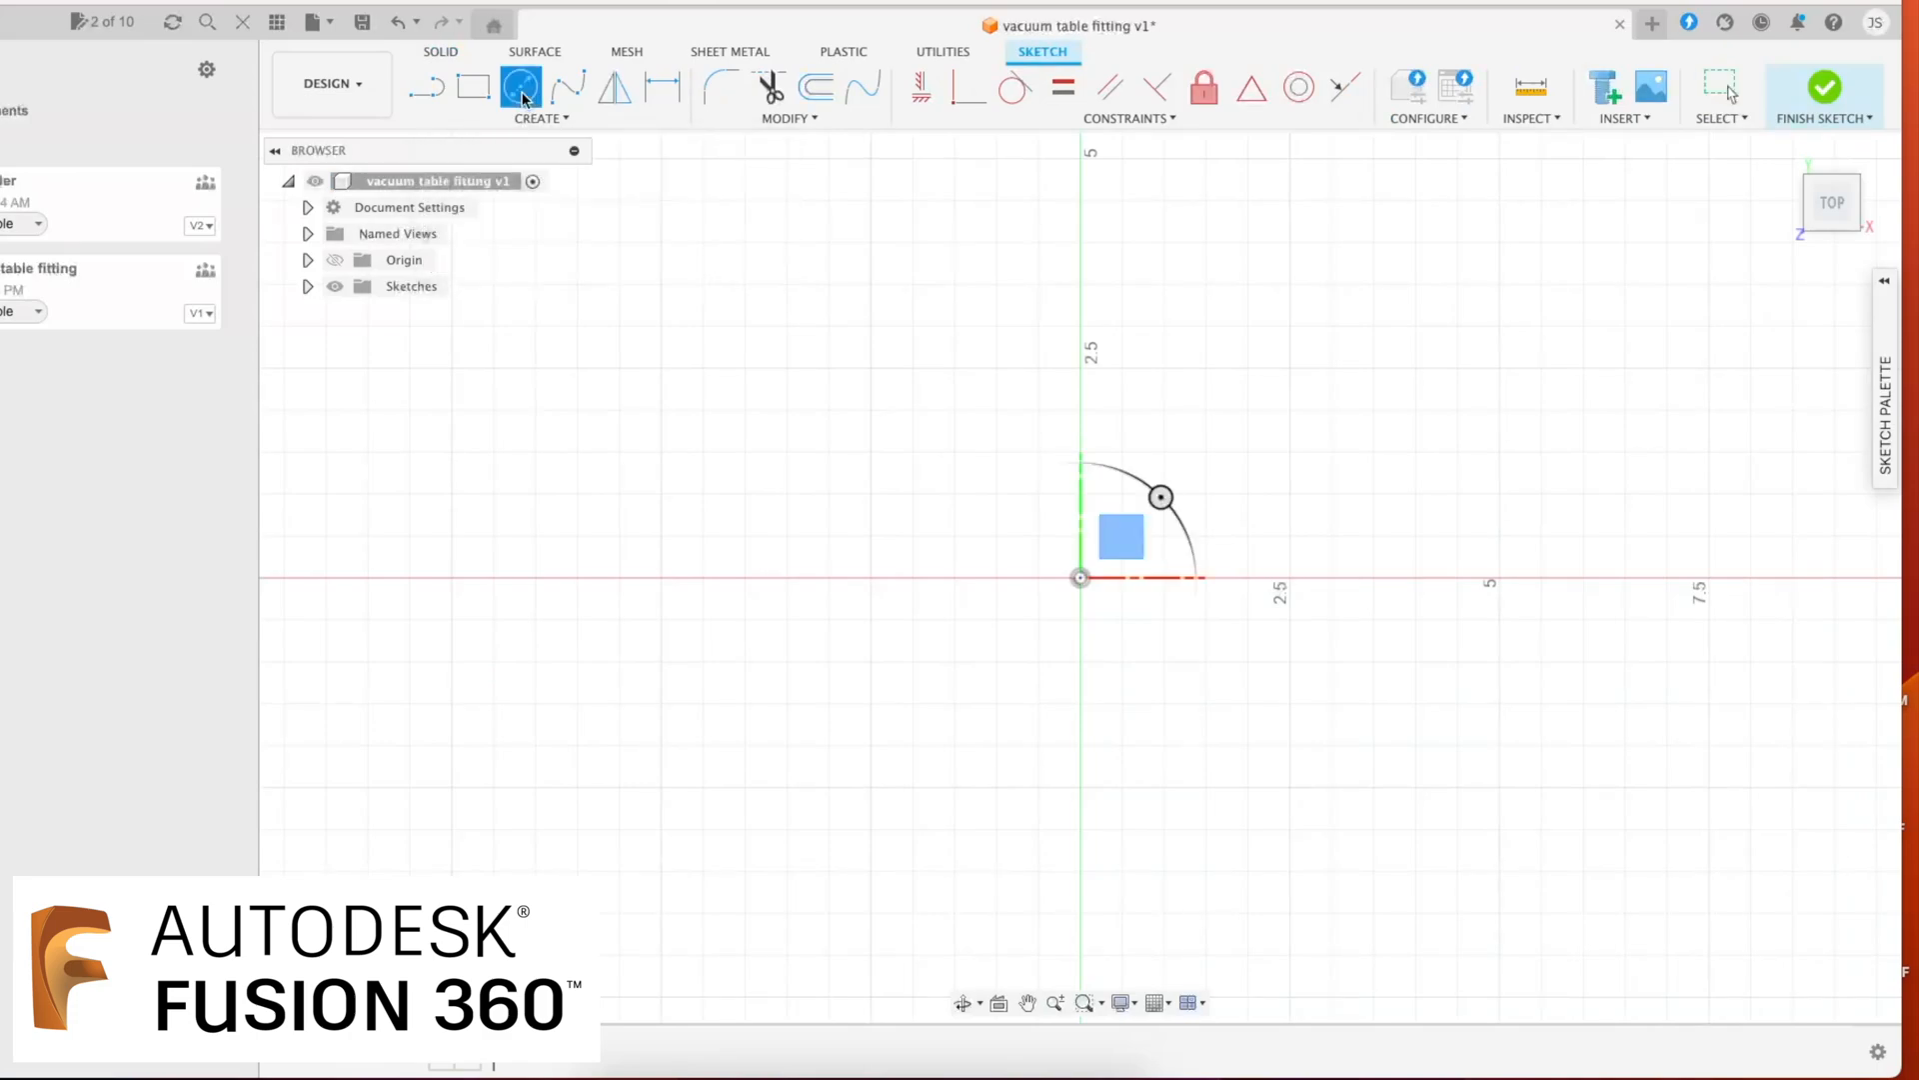
click(1080, 579)
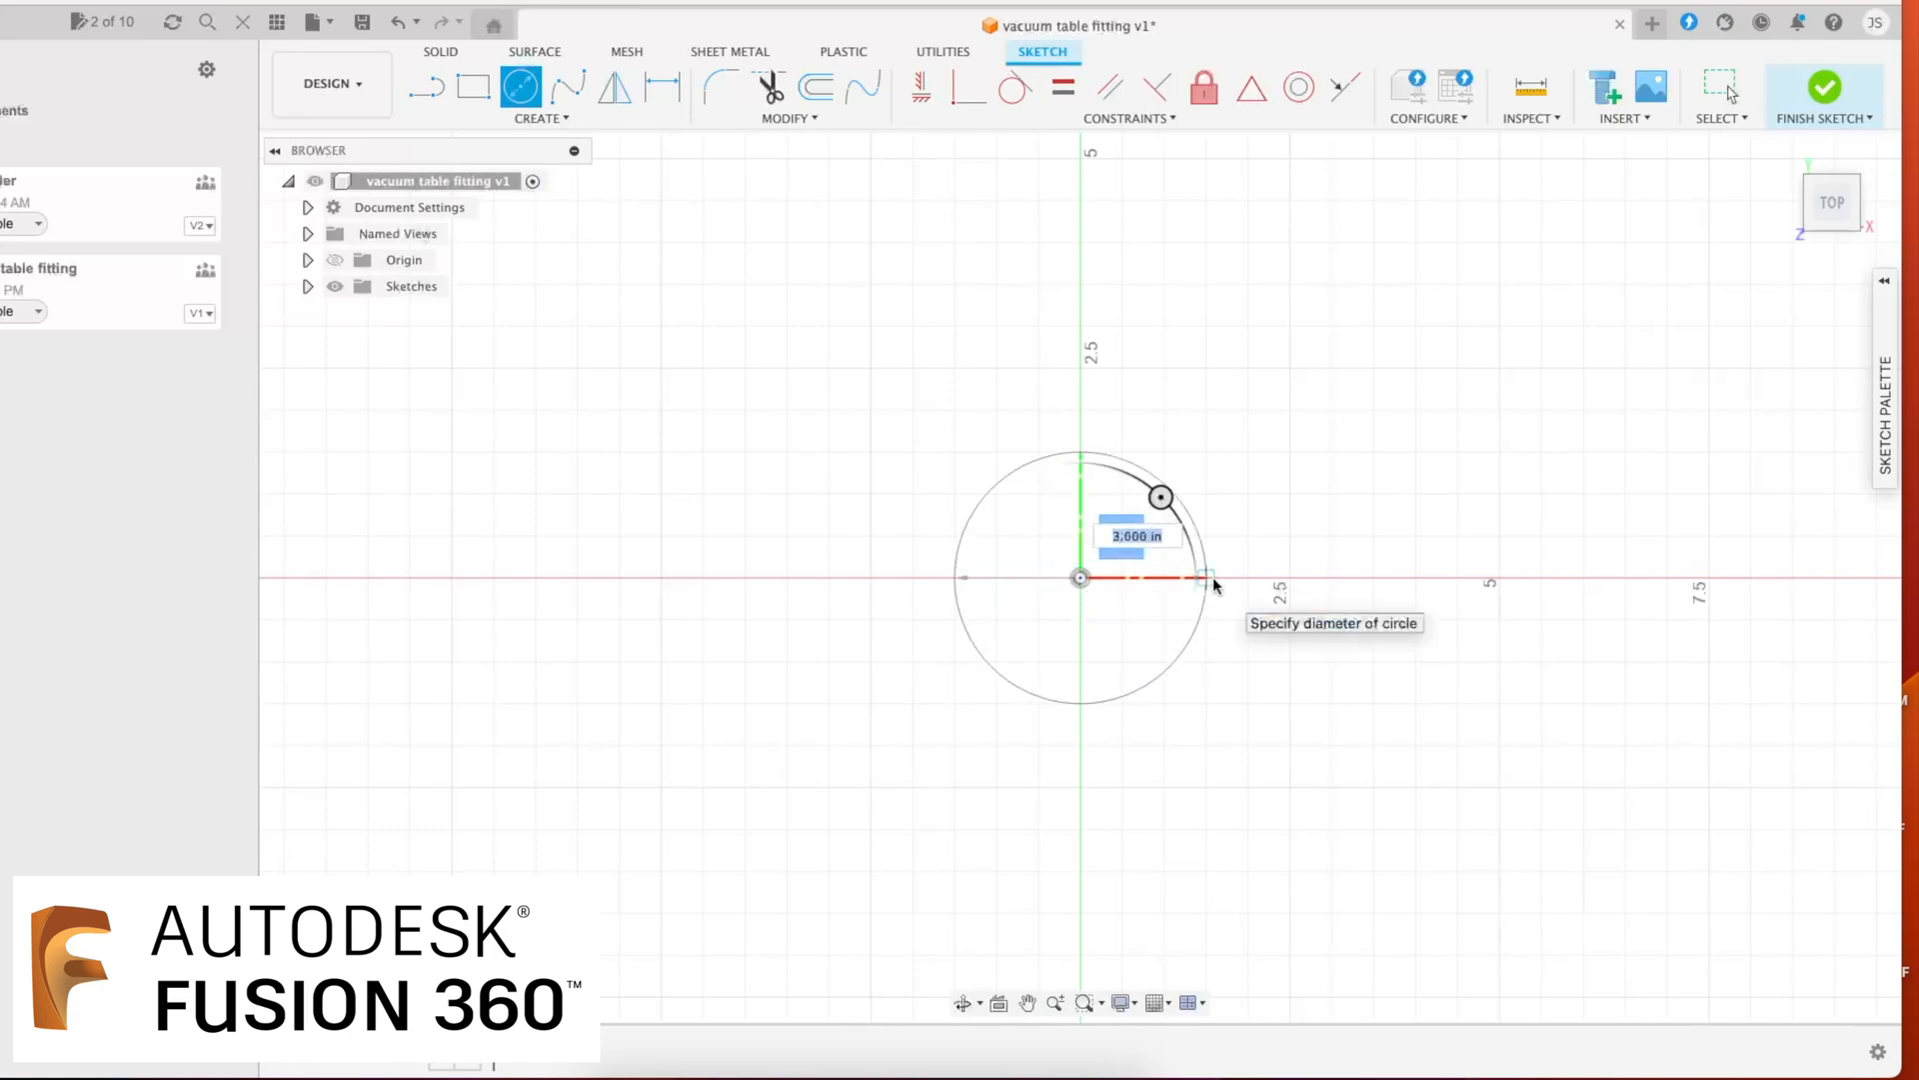
text(5)
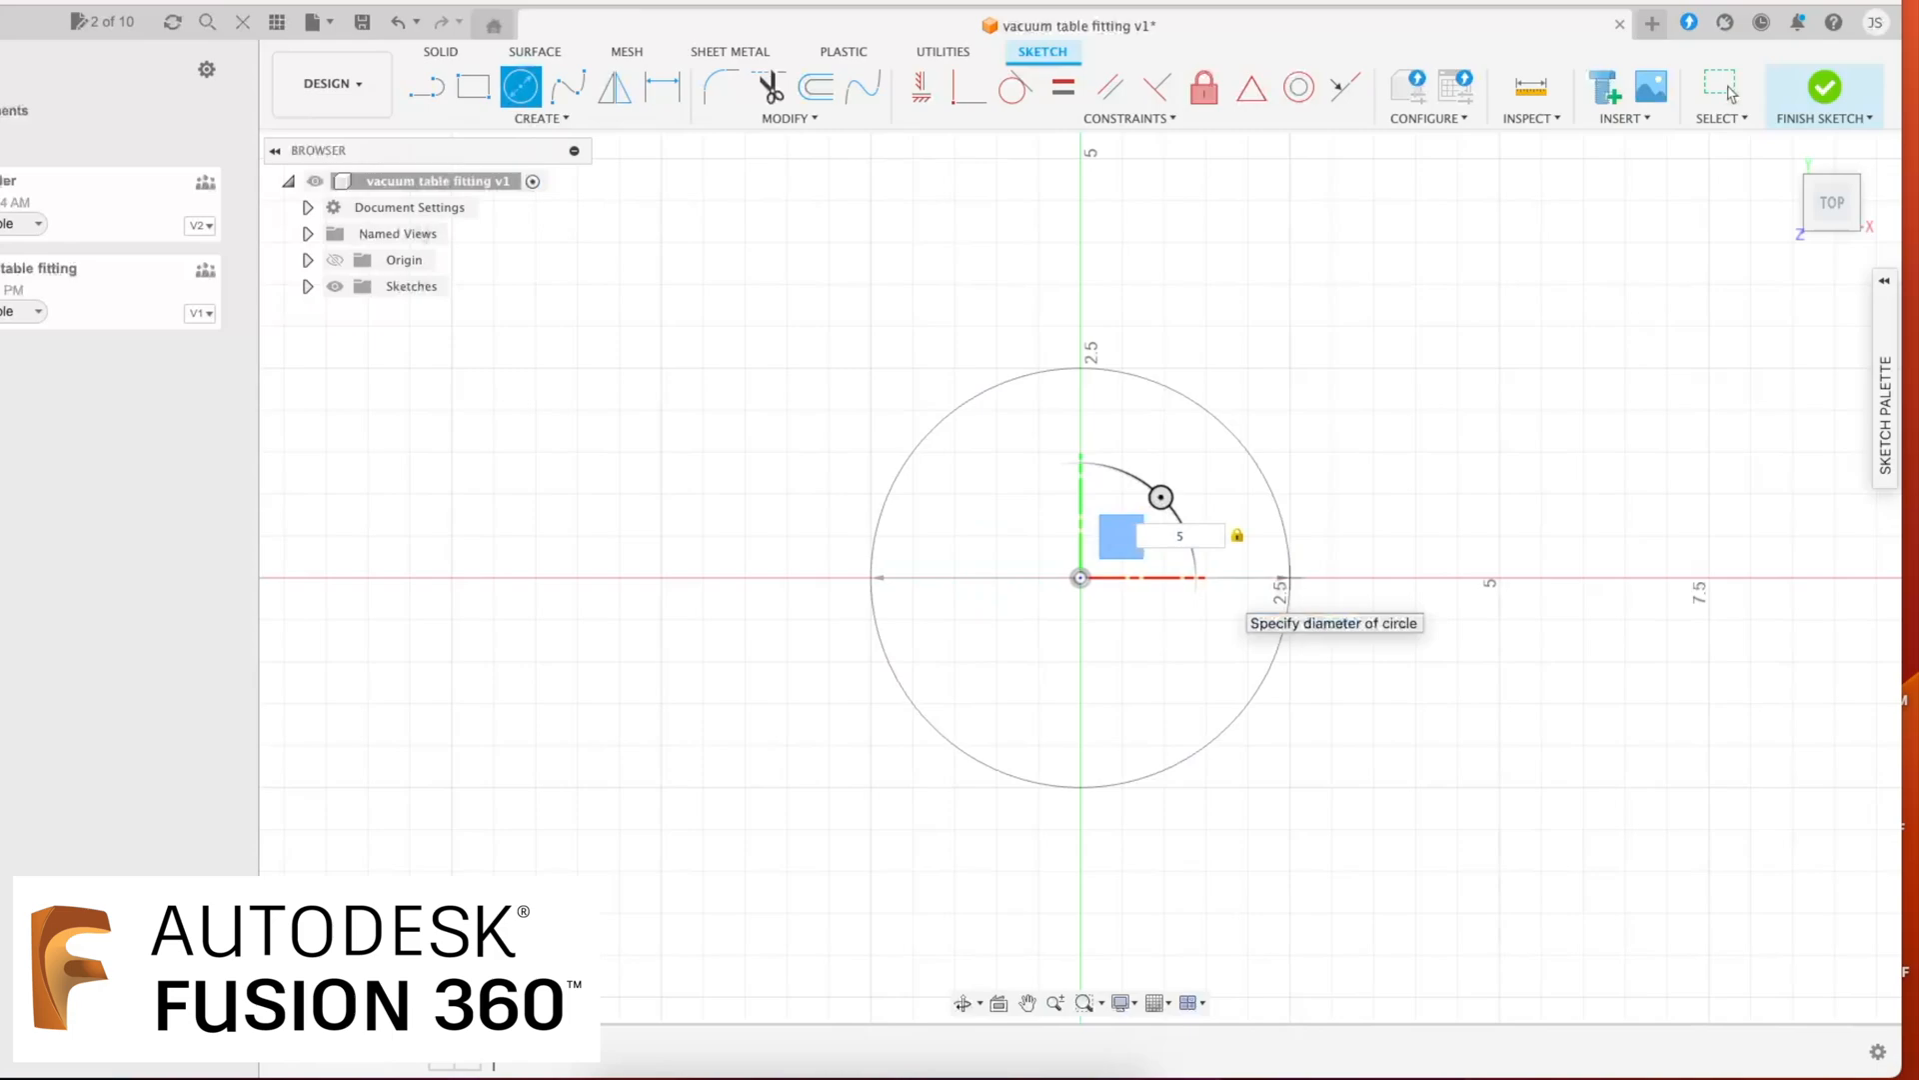
key(Return)
key(Escape)
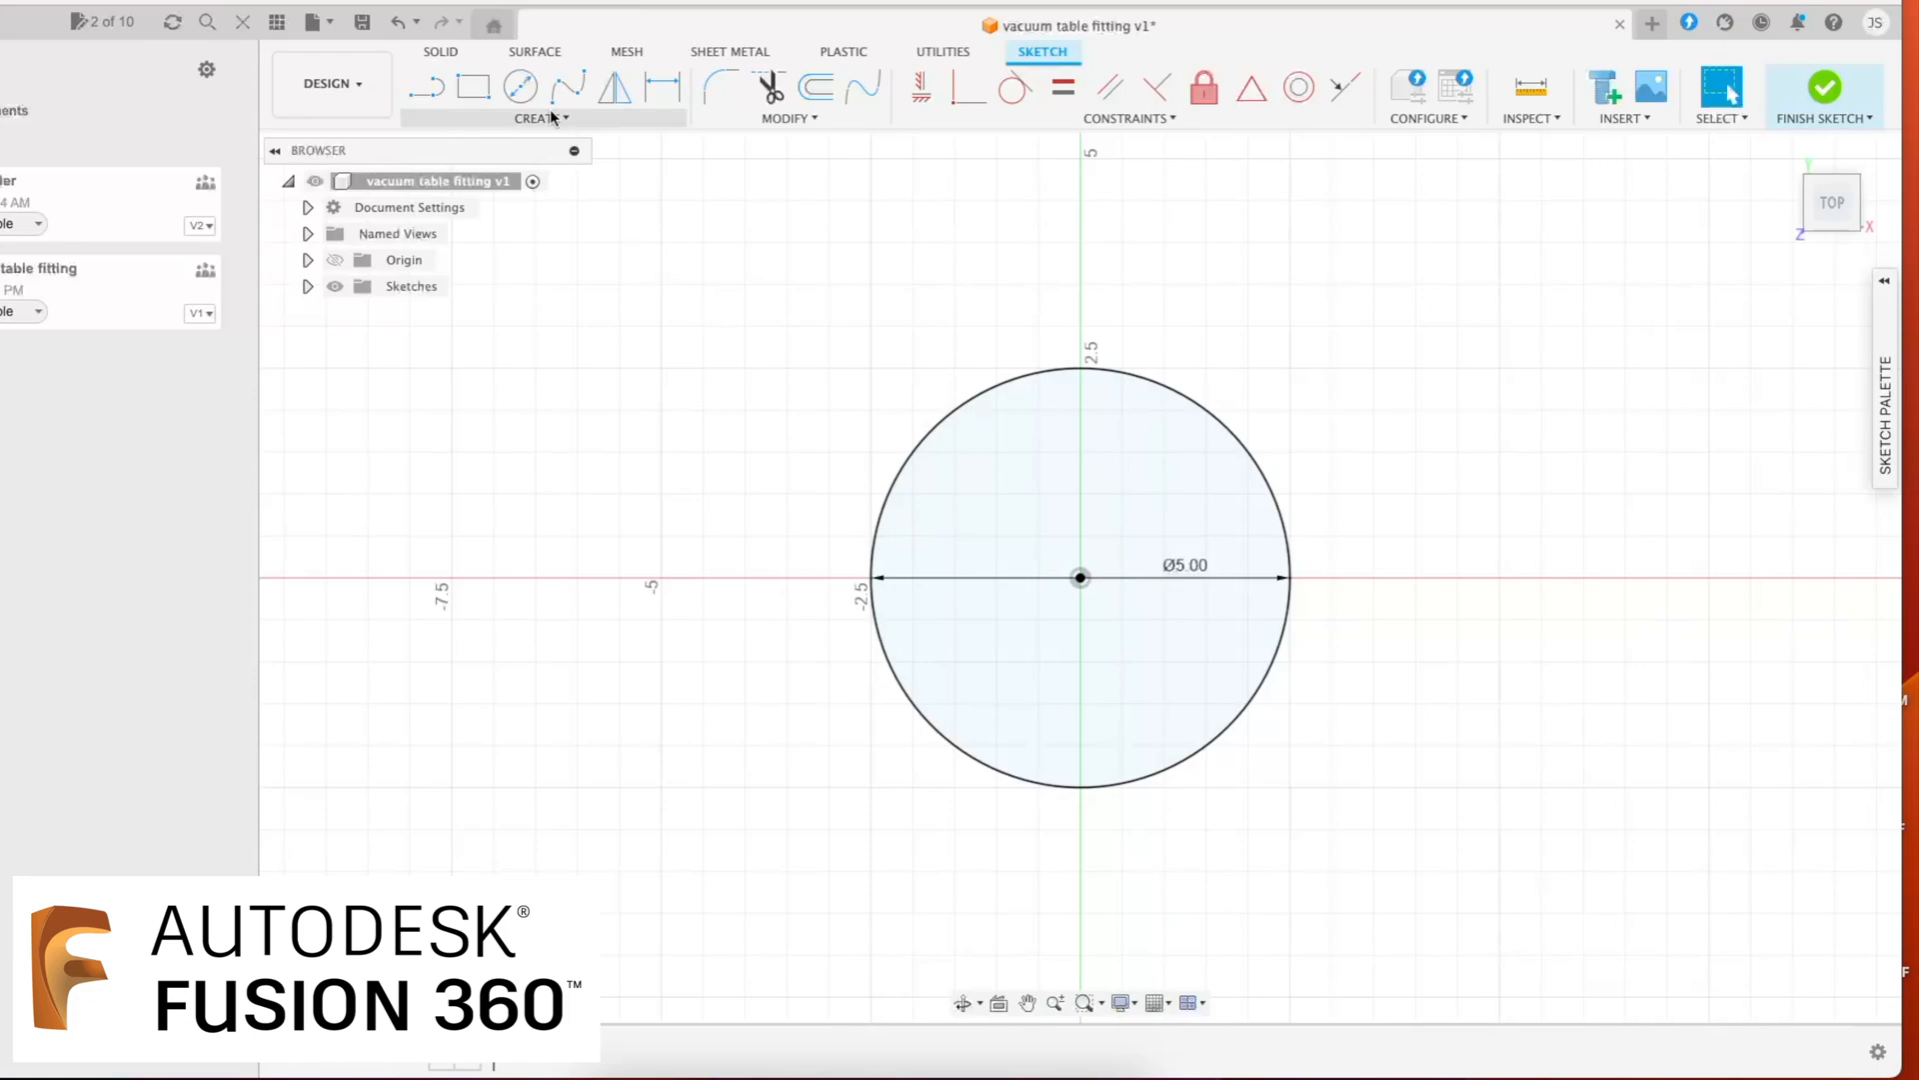
Step: Begin a second center-diameter circle at the origin, concentric with the 5 in circle
click(520, 86)
click(1080, 577)
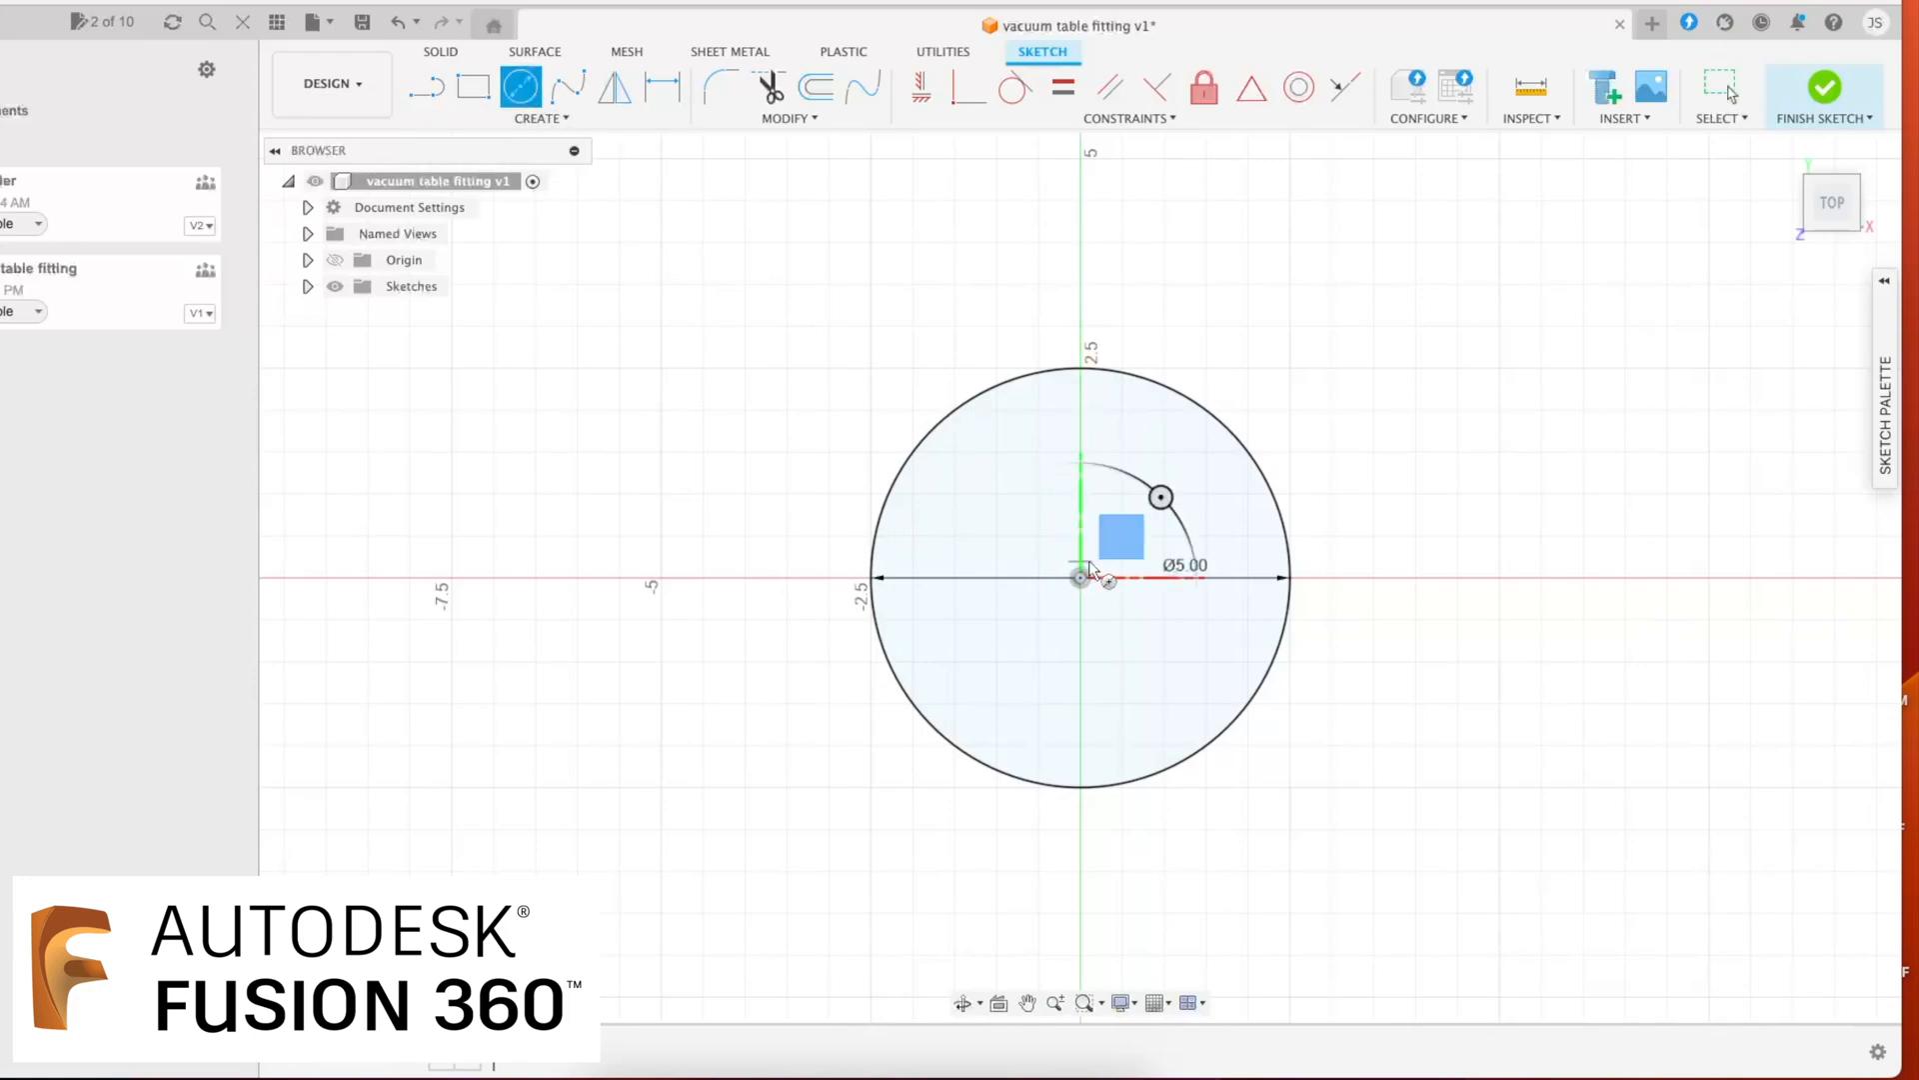
scroll(1080, 580, up, 3)
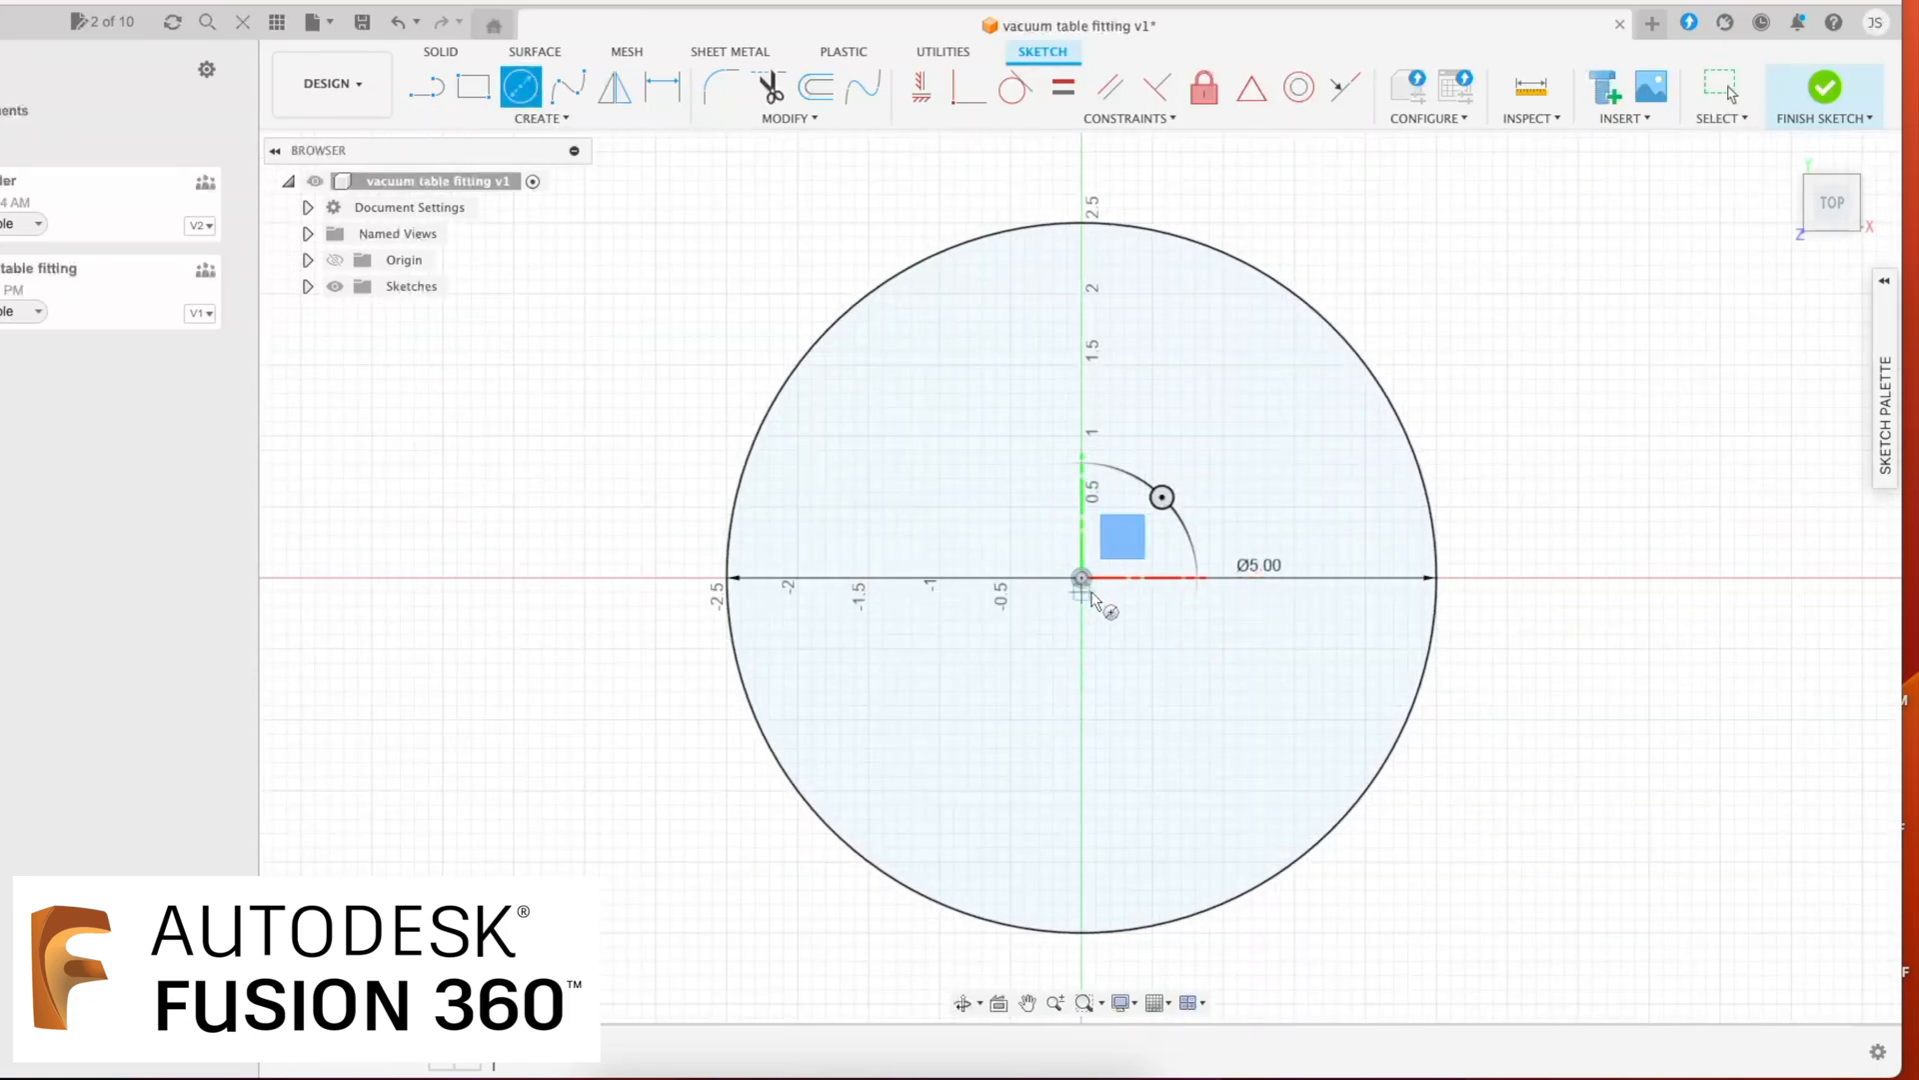
click(1090, 583)
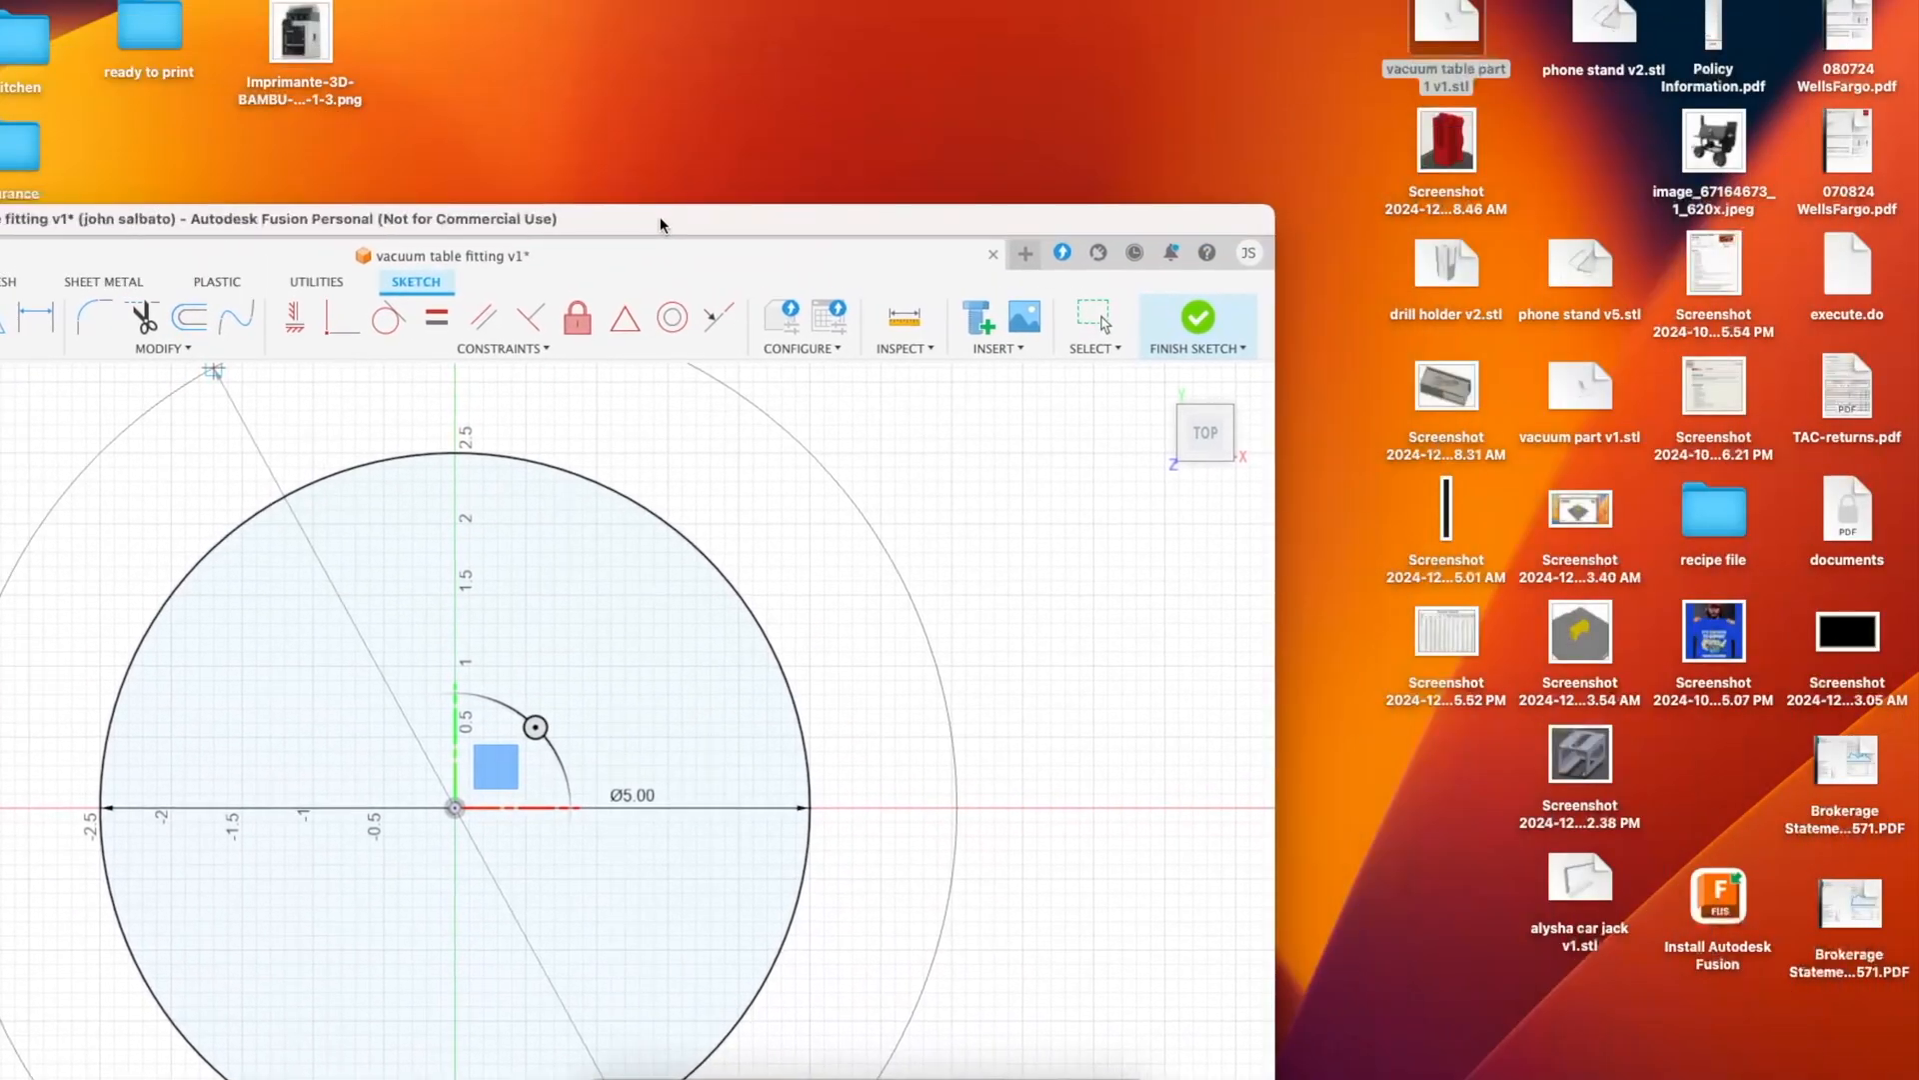
Step: Consult the Standard Pipe - Schedule 40 chart saved as a desktop screenshot for the pipe dimensions, and close it
drag(660, 224, 754, 2)
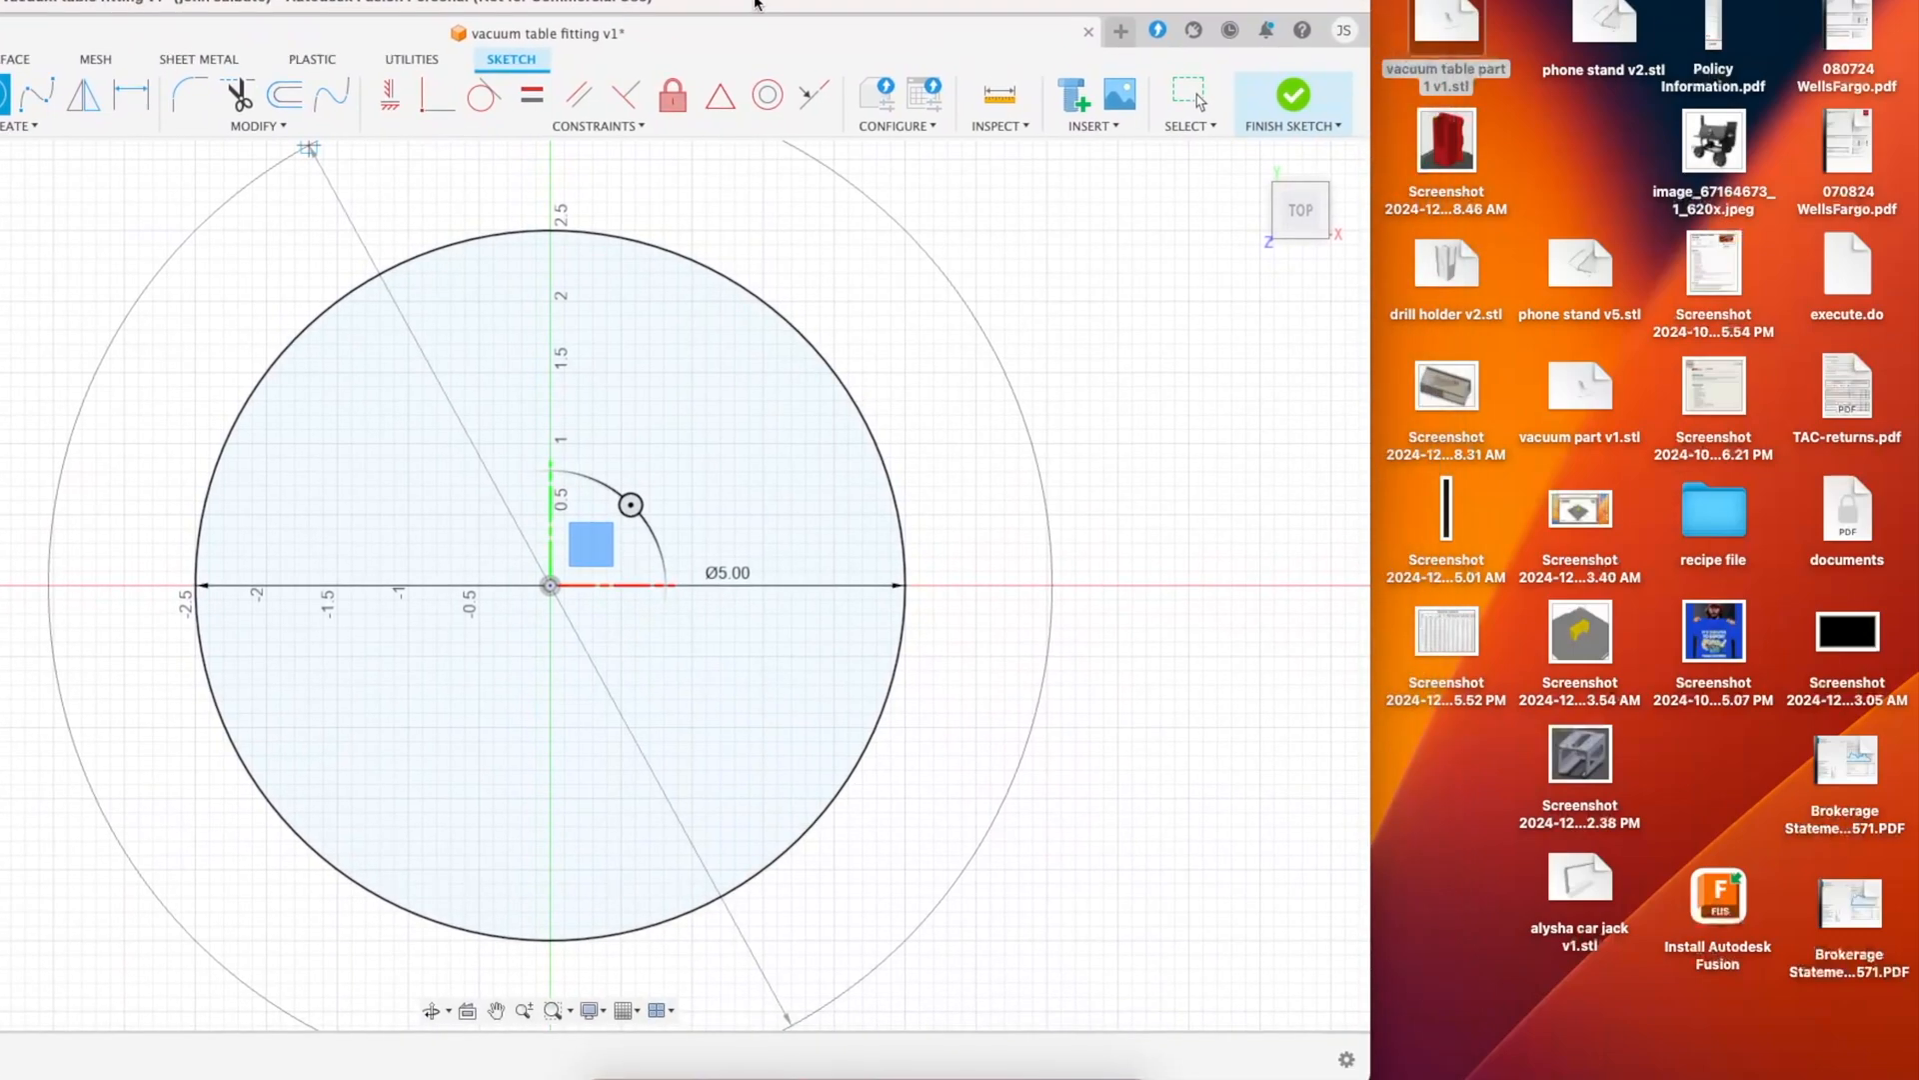
double_click(1465, 646)
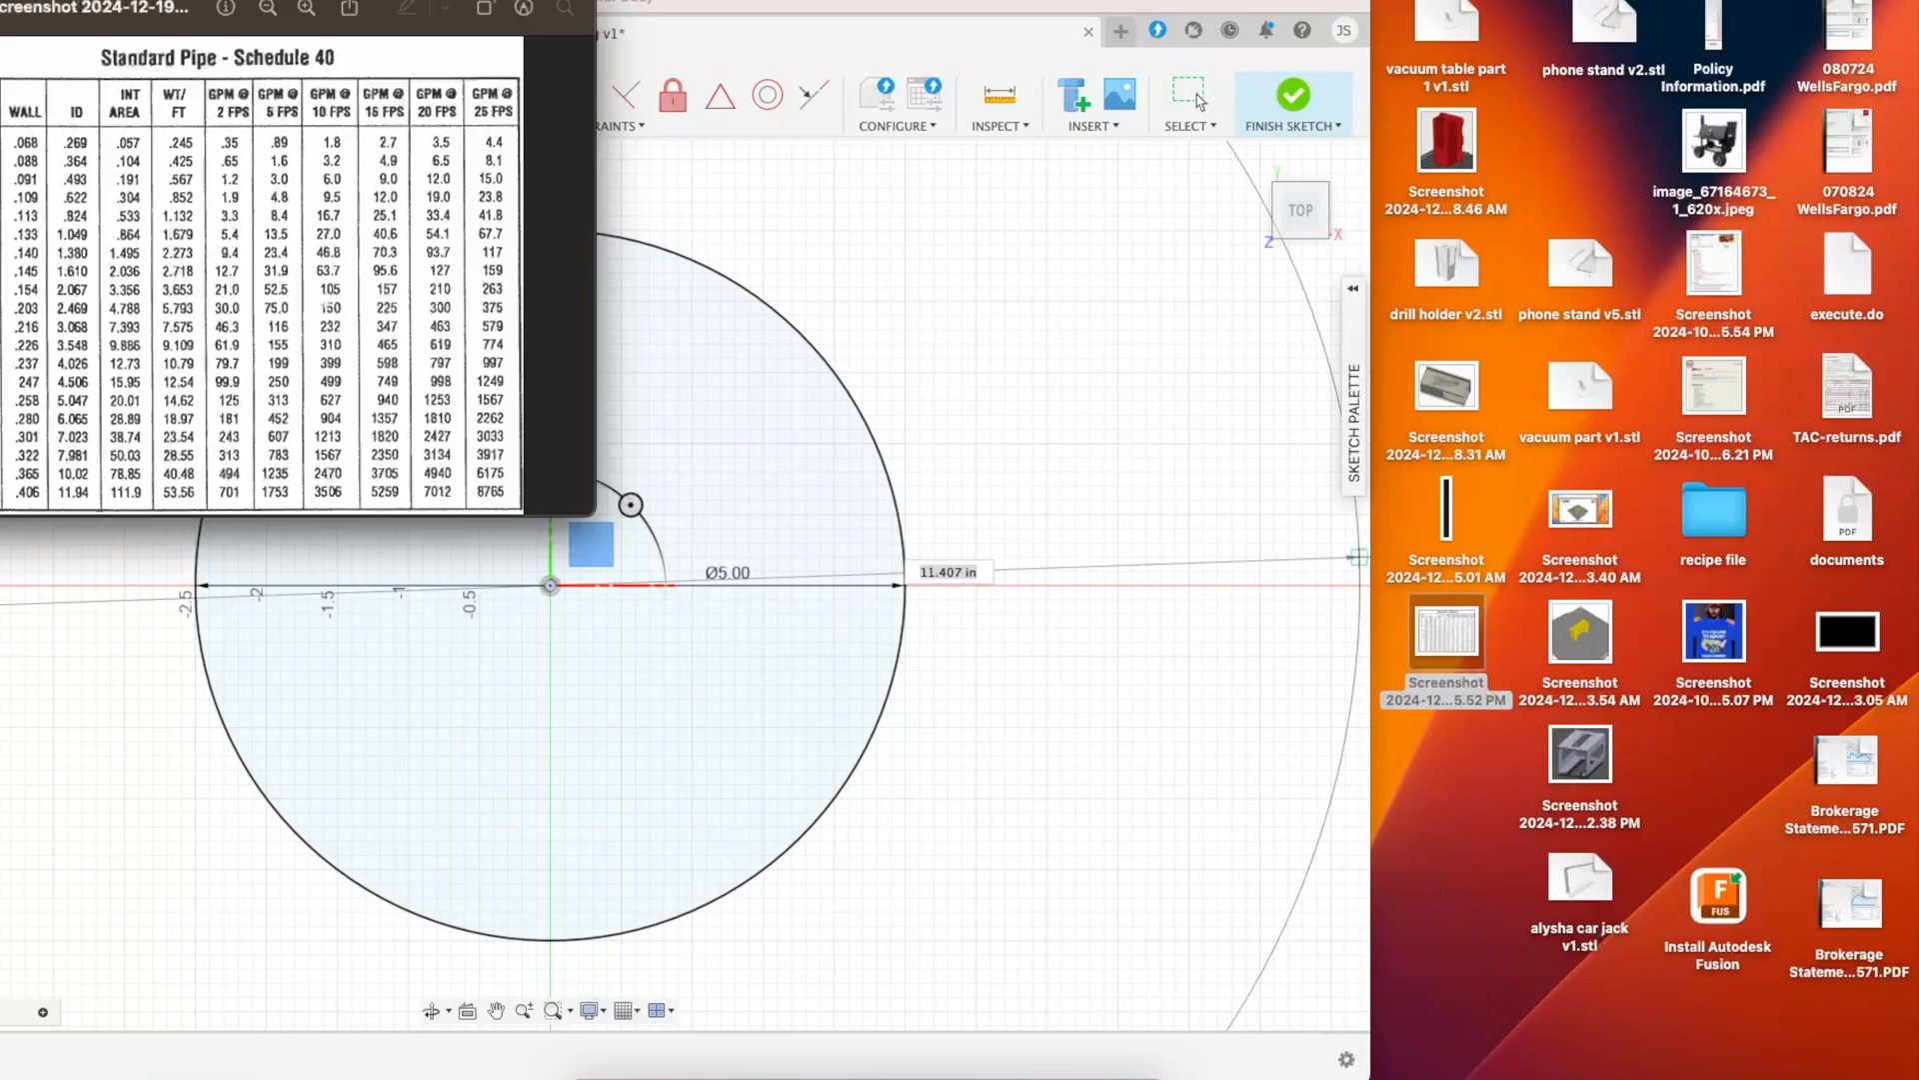
key(super+w)
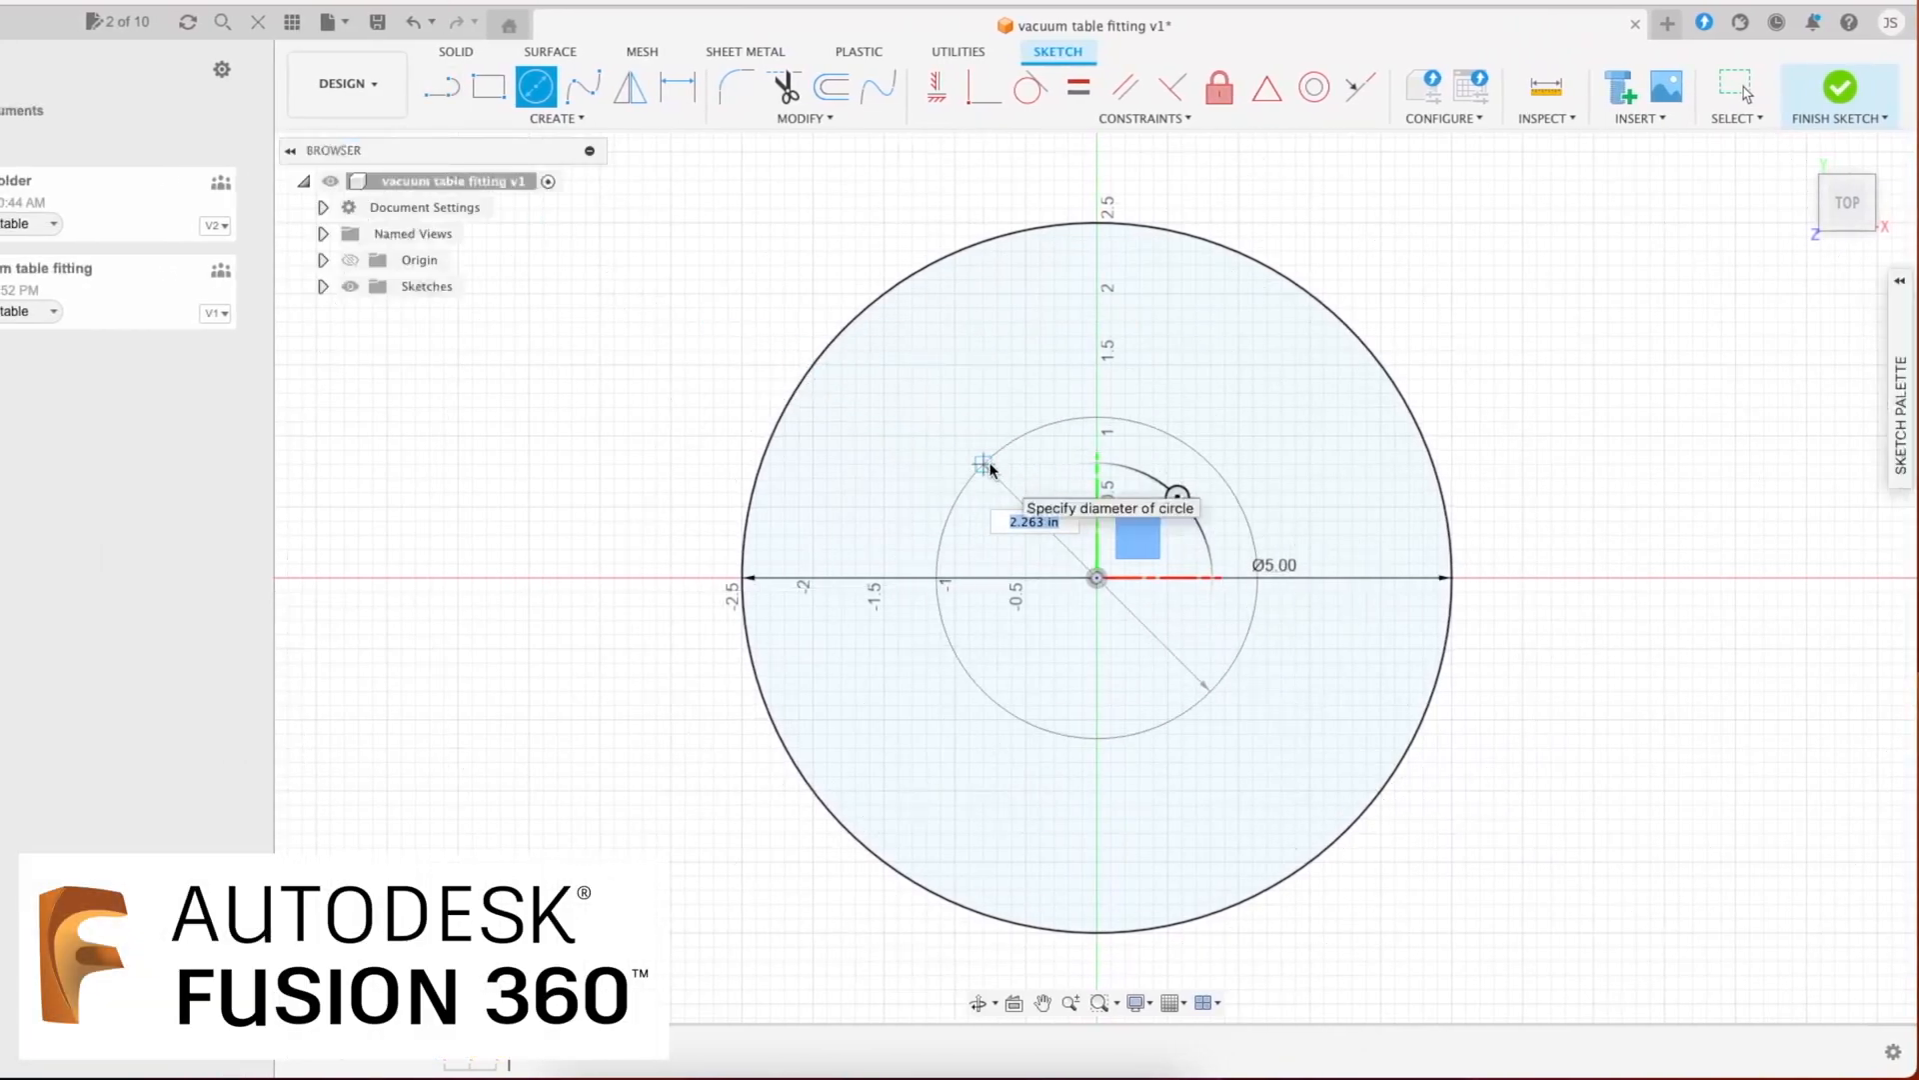
Step: Set the inner circle's diameter to 2.375 in and finish the circle
text(2.3)
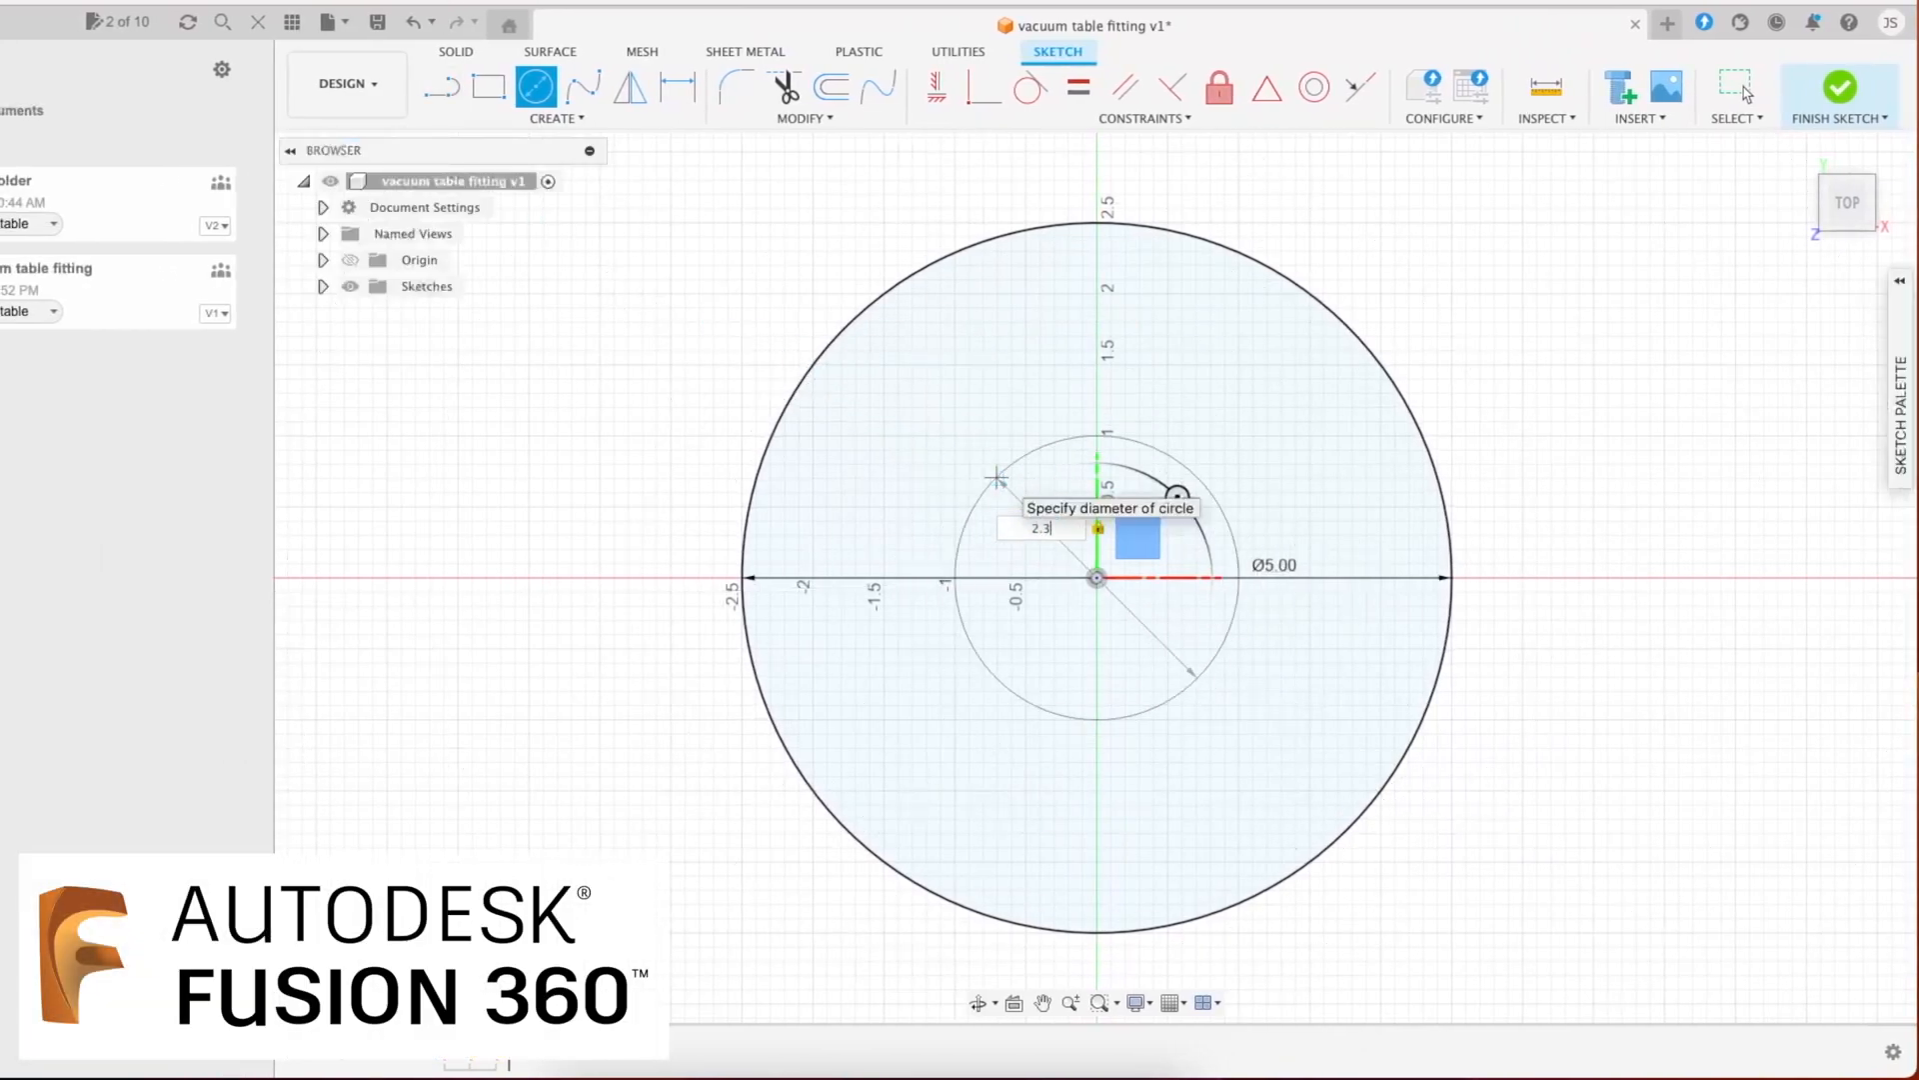
text(7)
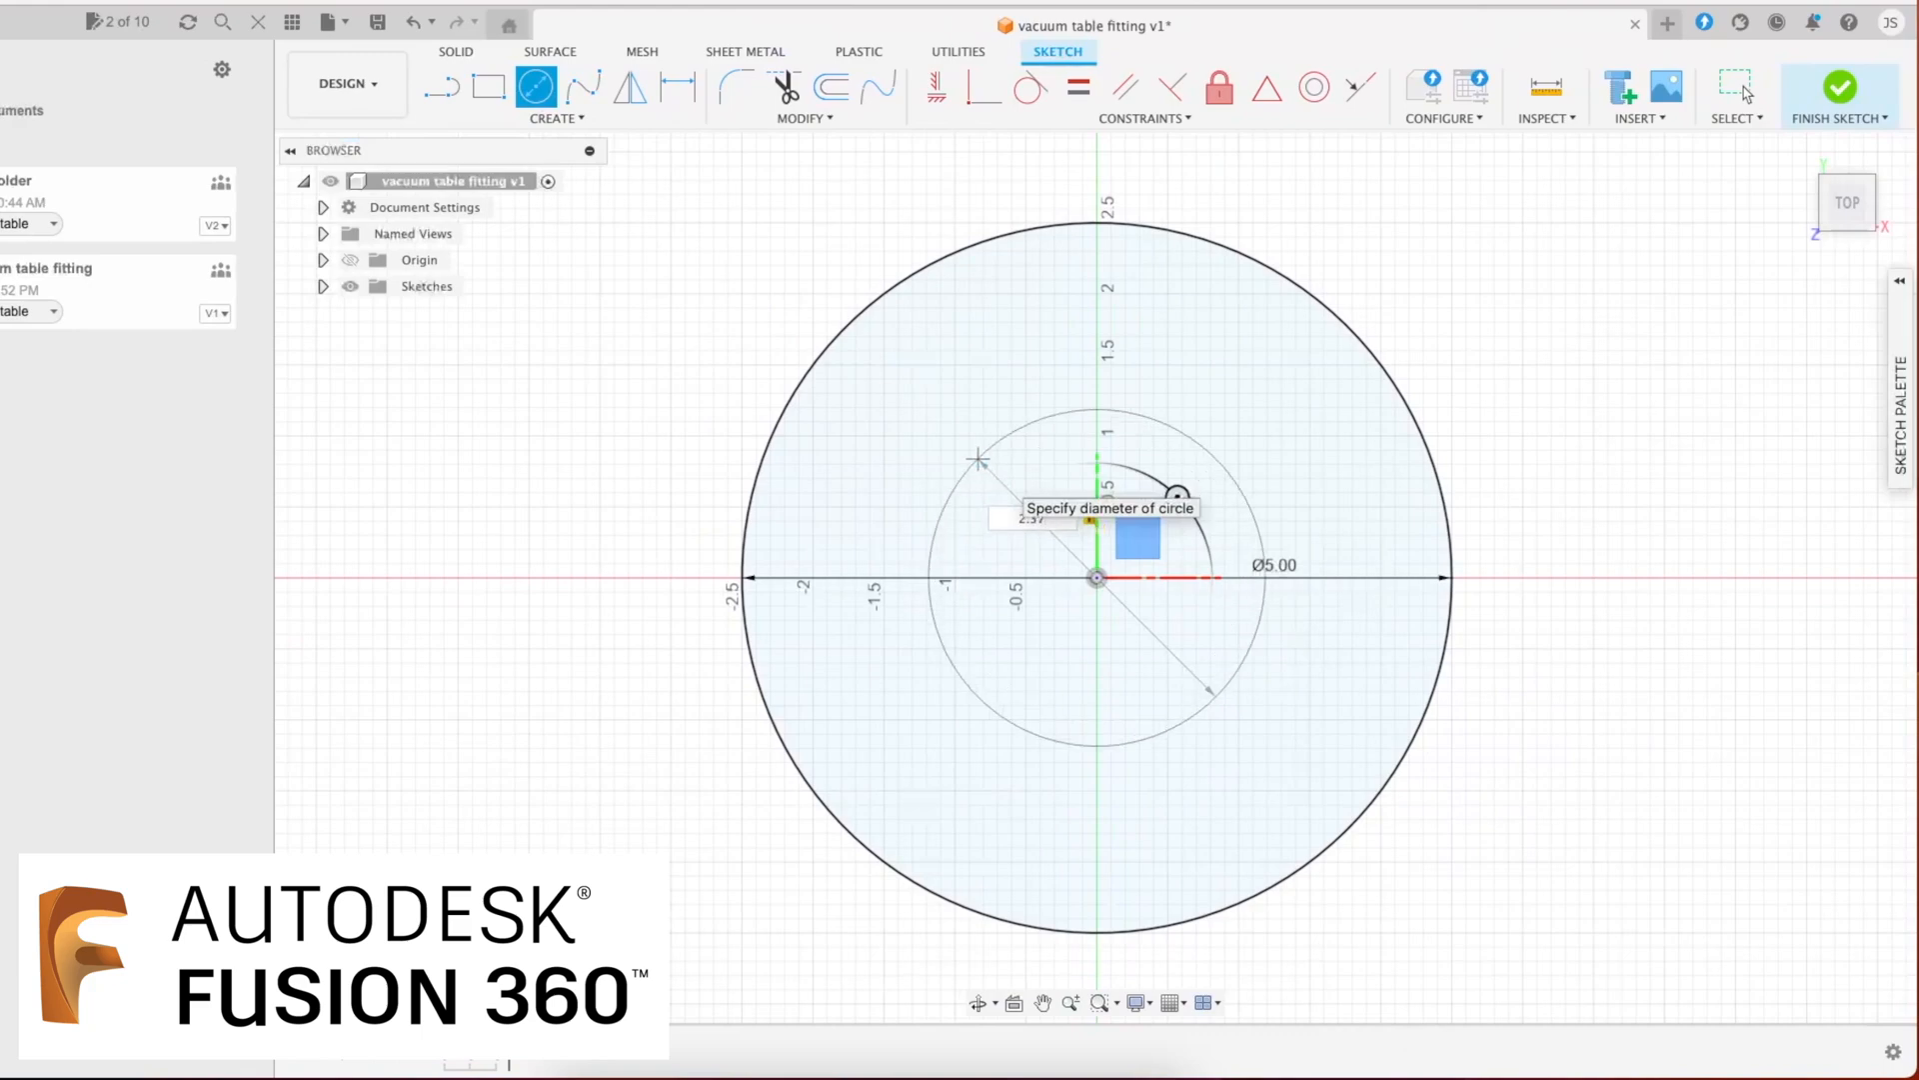
text(5)
key(Return)
key(Escape)
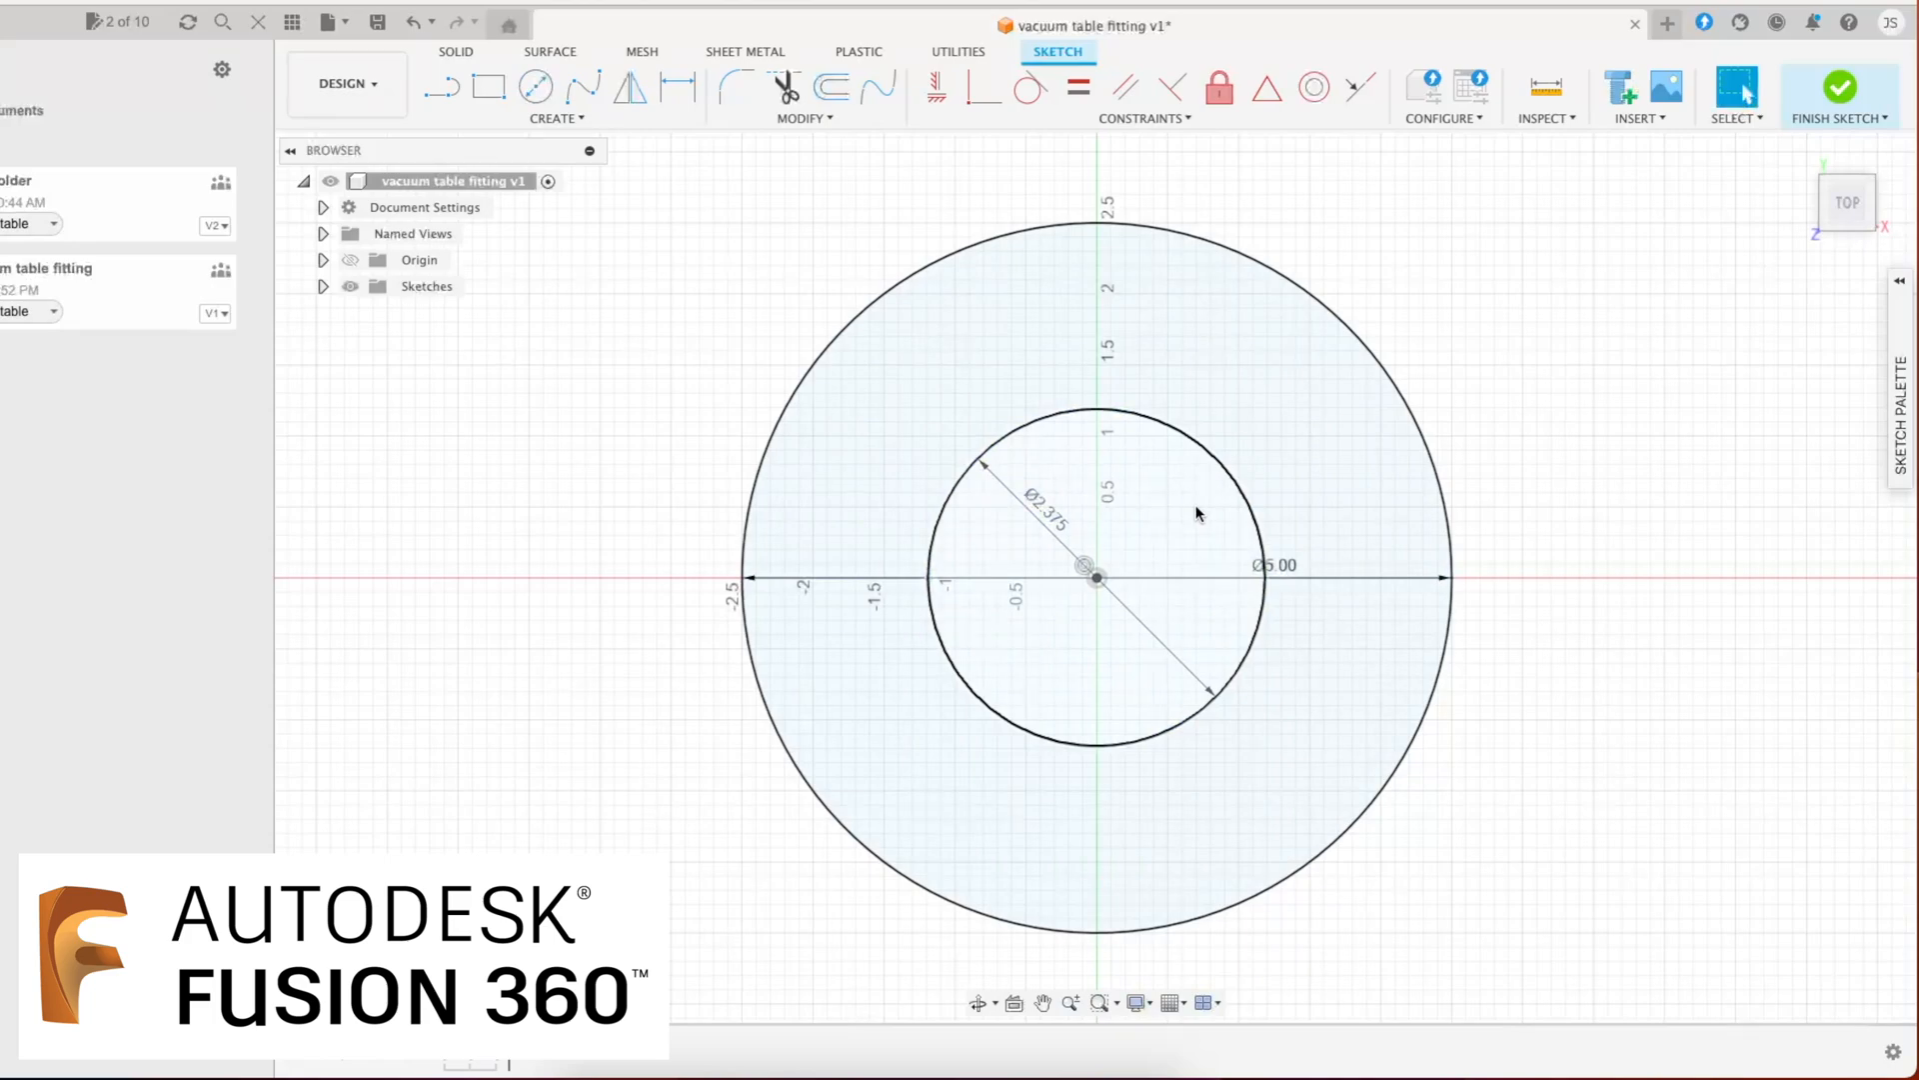
Step: Offset the 2.375 in circle inward by 0.25 in to form the pipe wall
click(1227, 477)
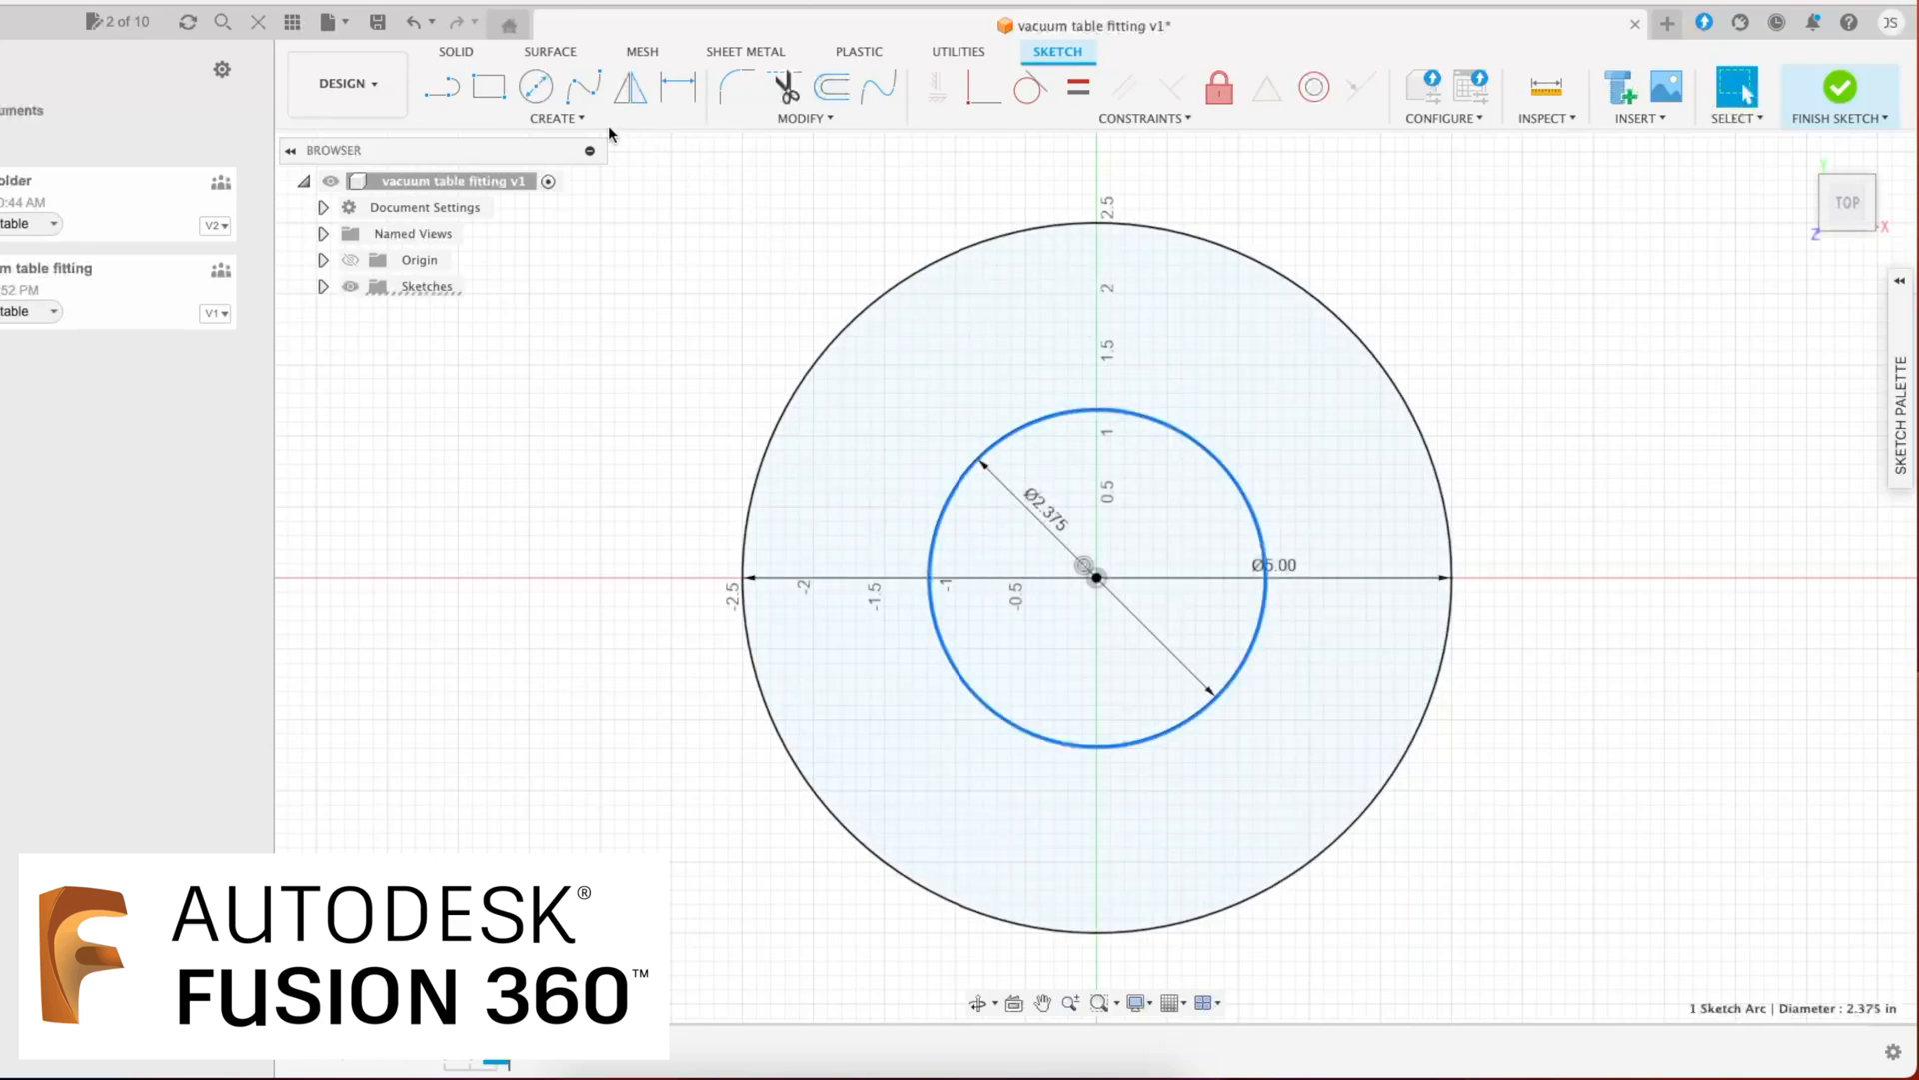
click(582, 118)
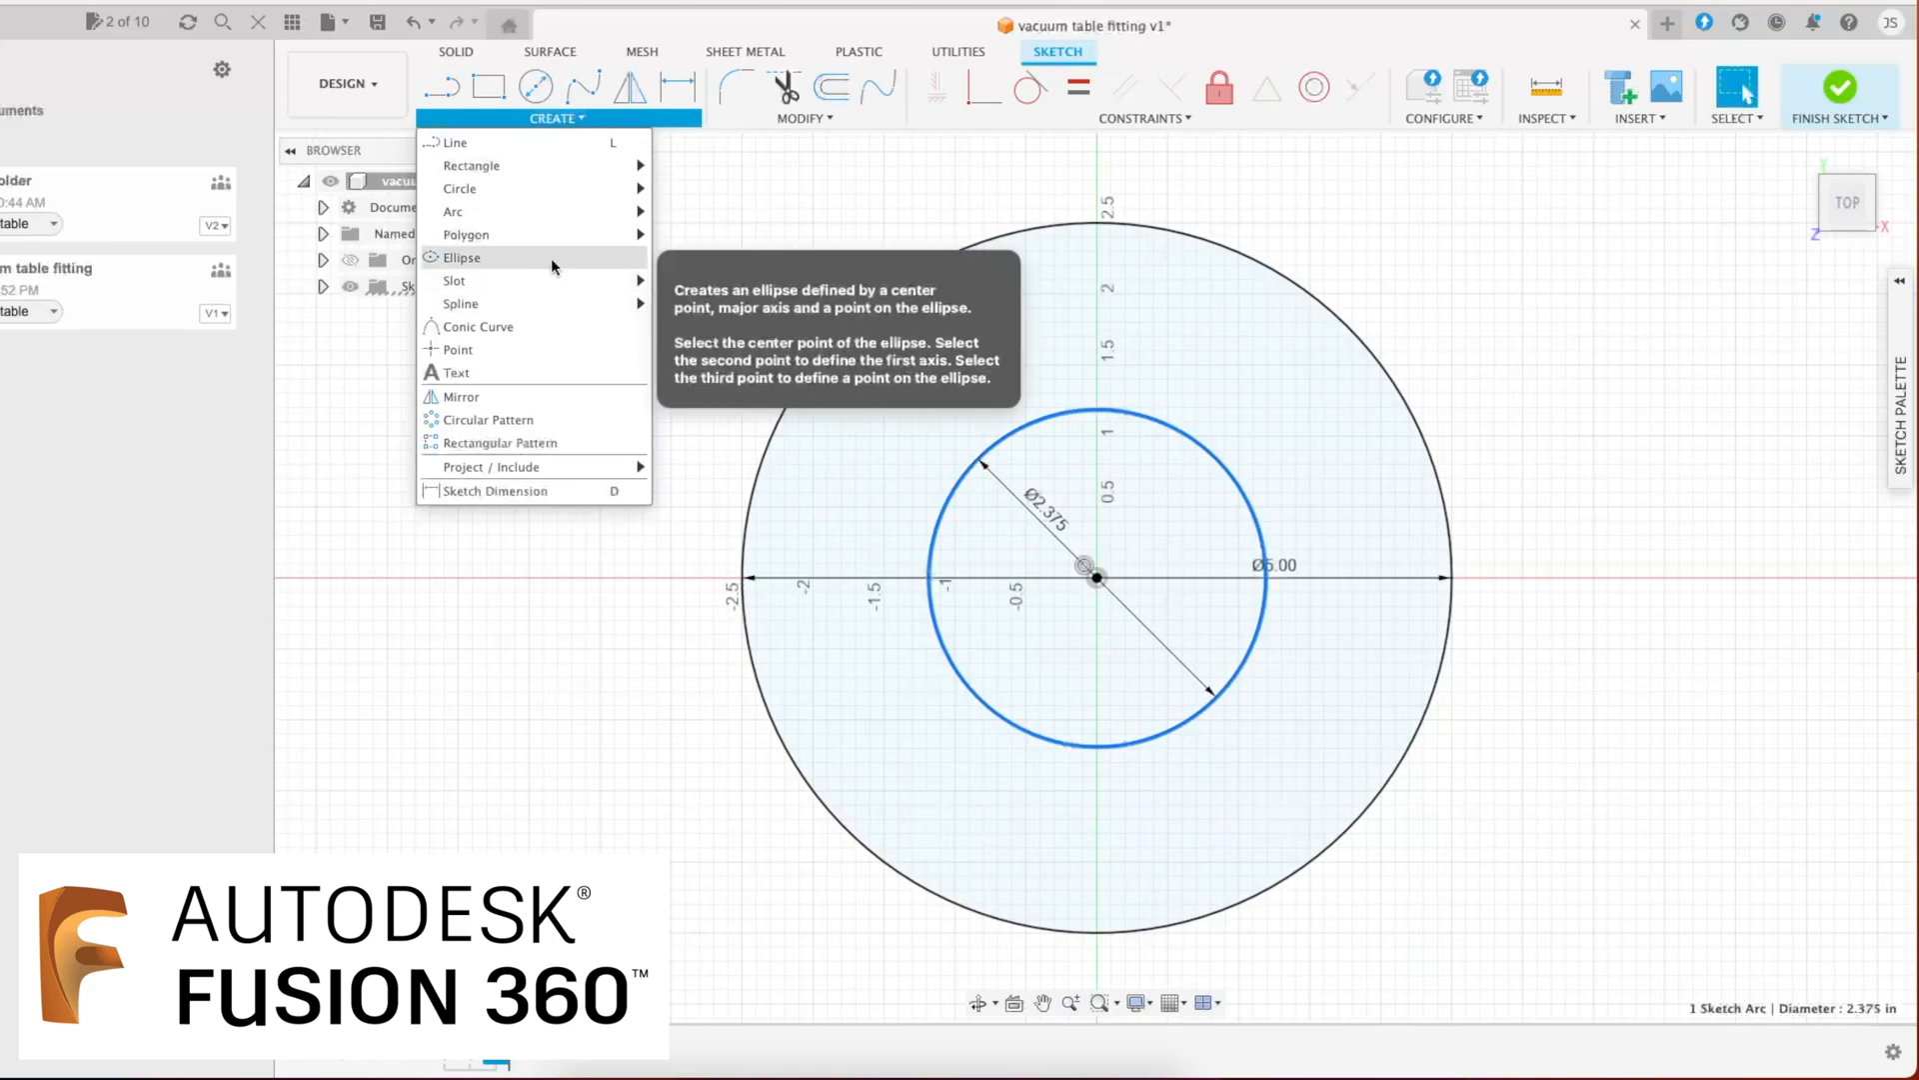
click(801, 118)
click(775, 211)
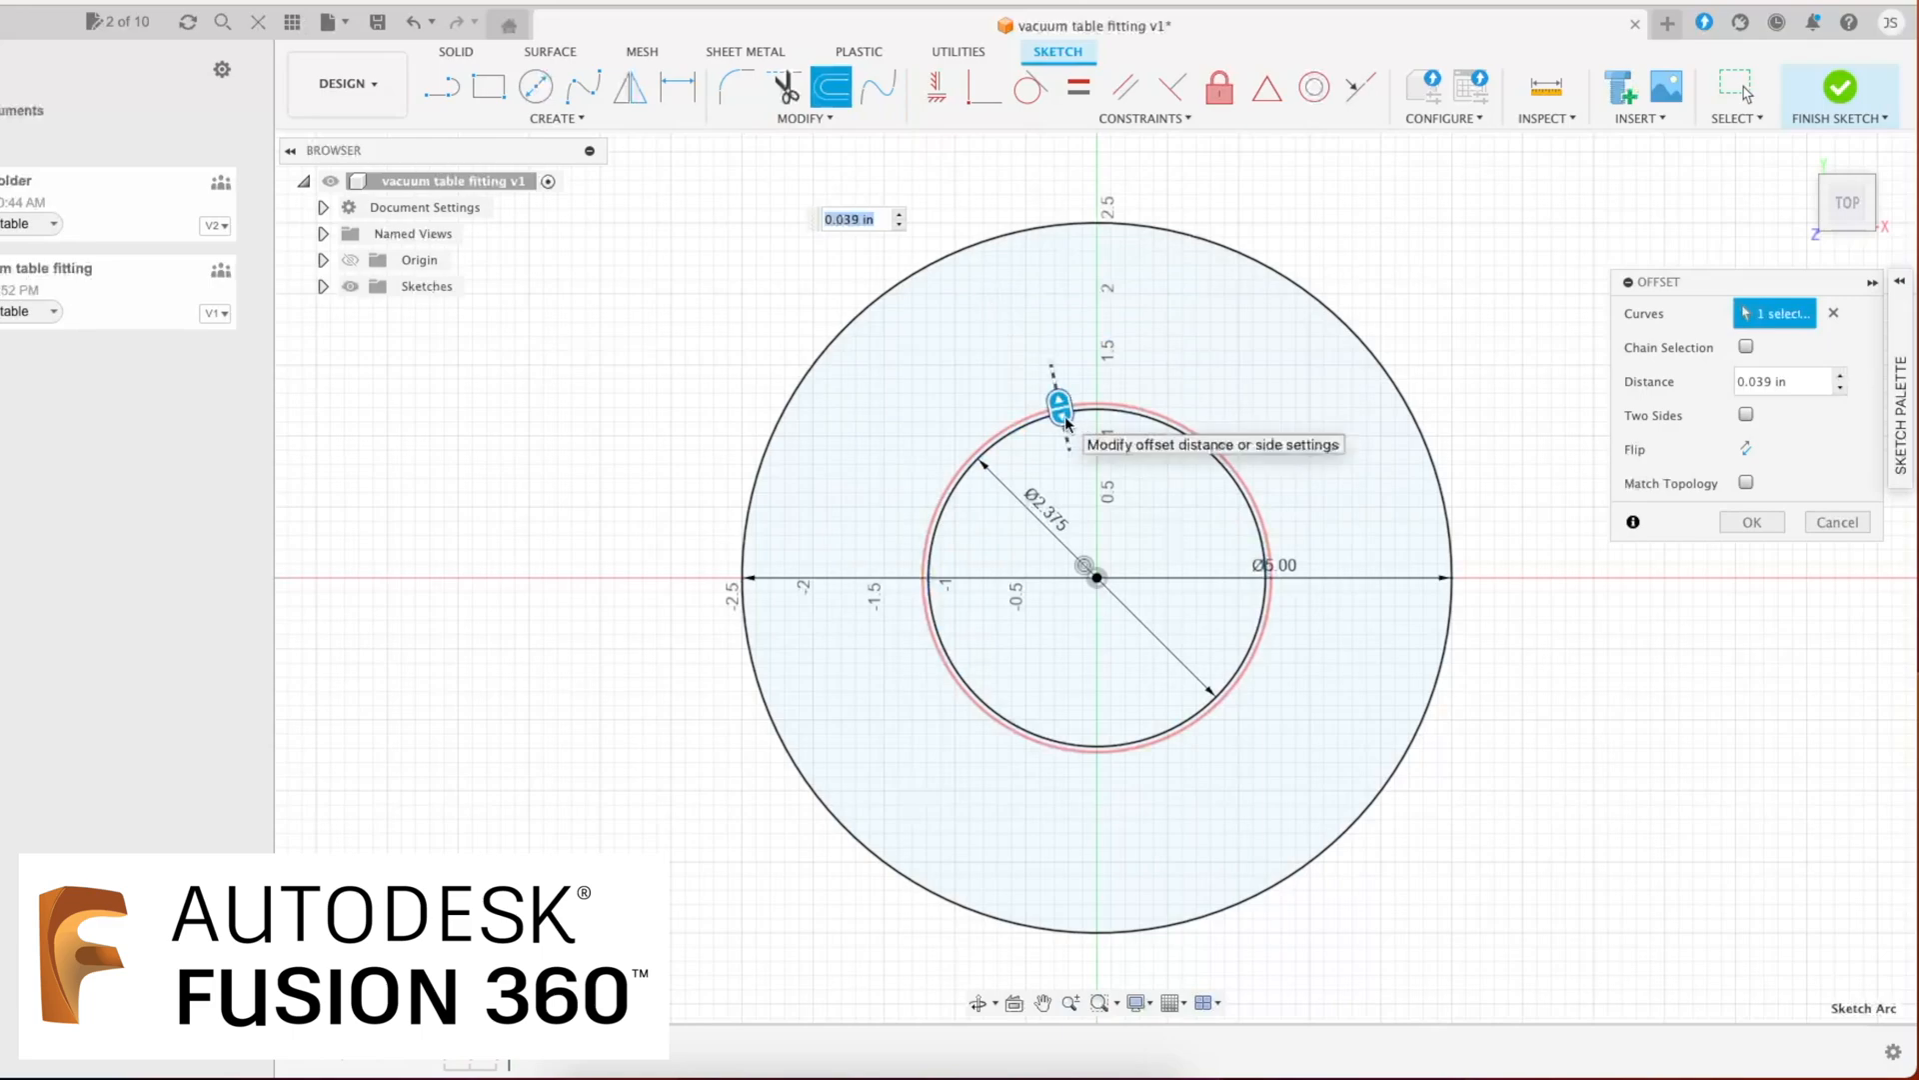
click(1800, 382)
text(-)
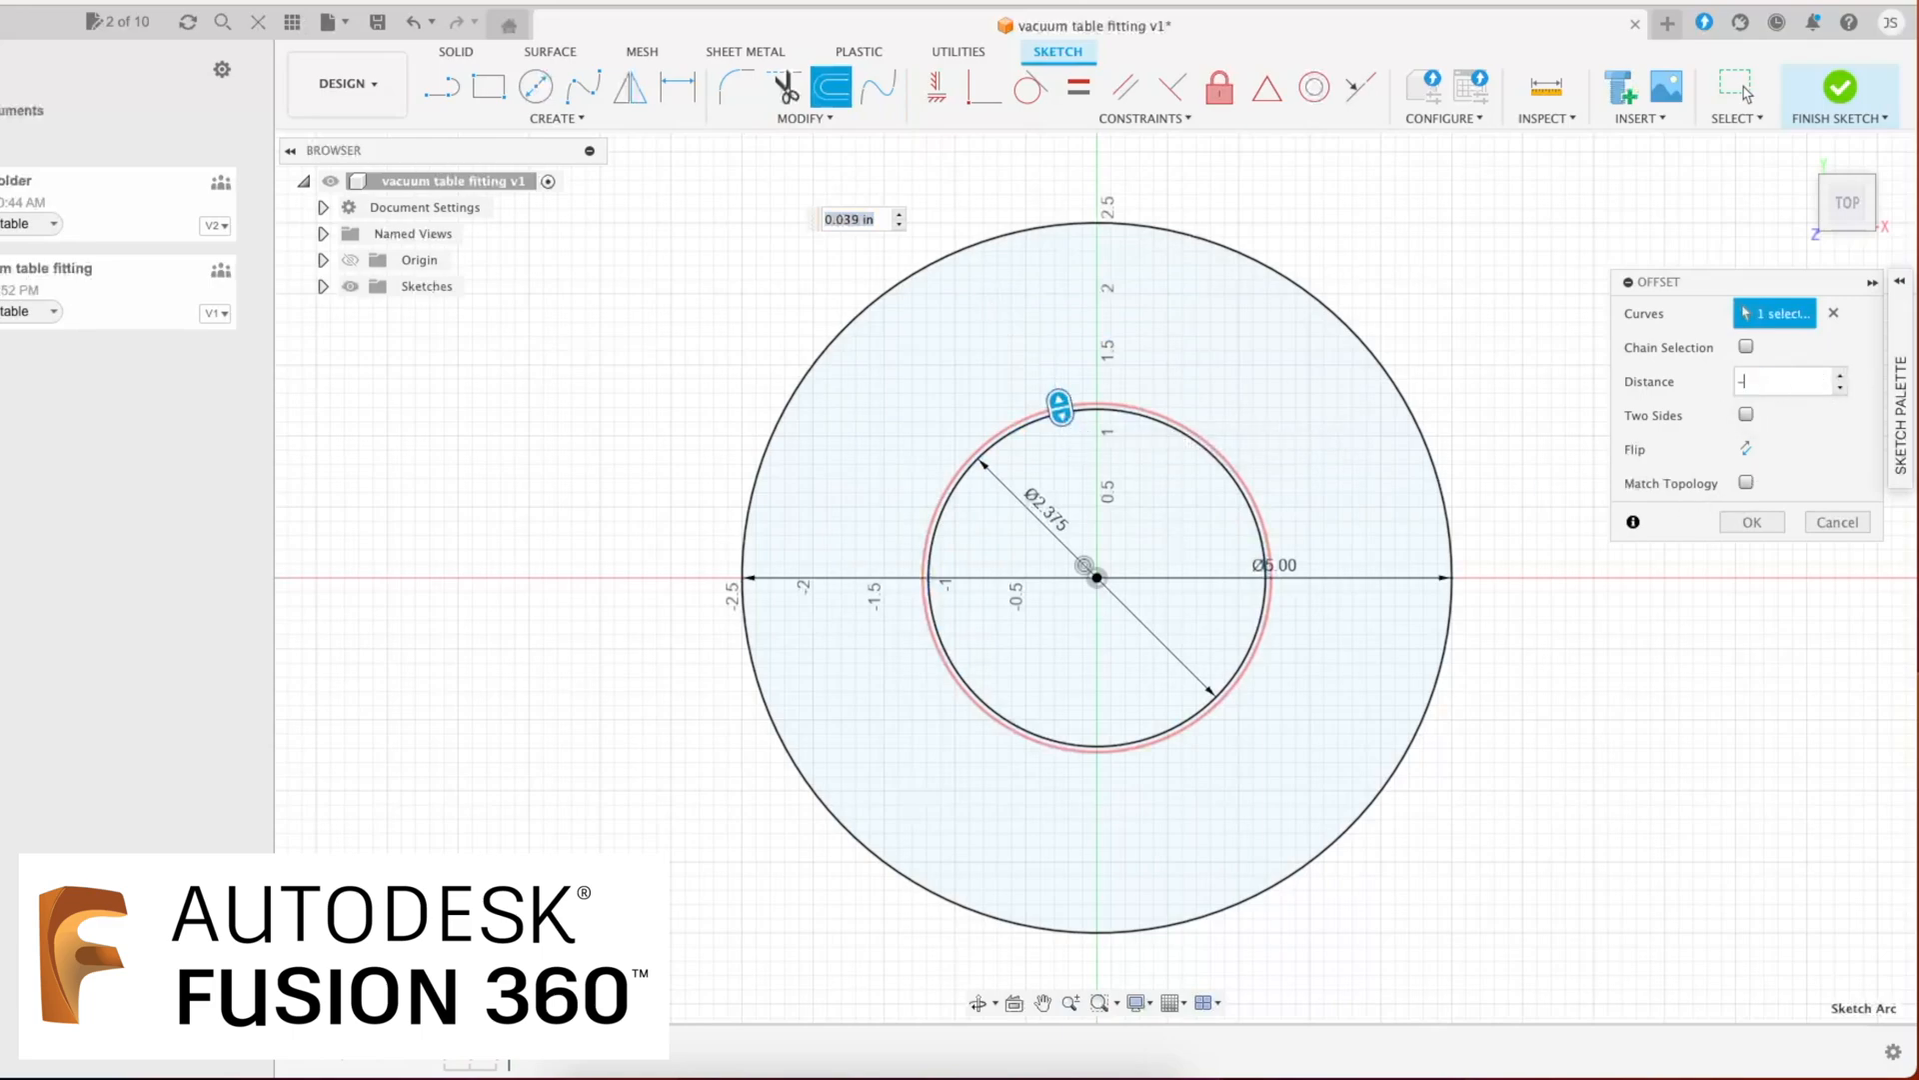
text(.25)
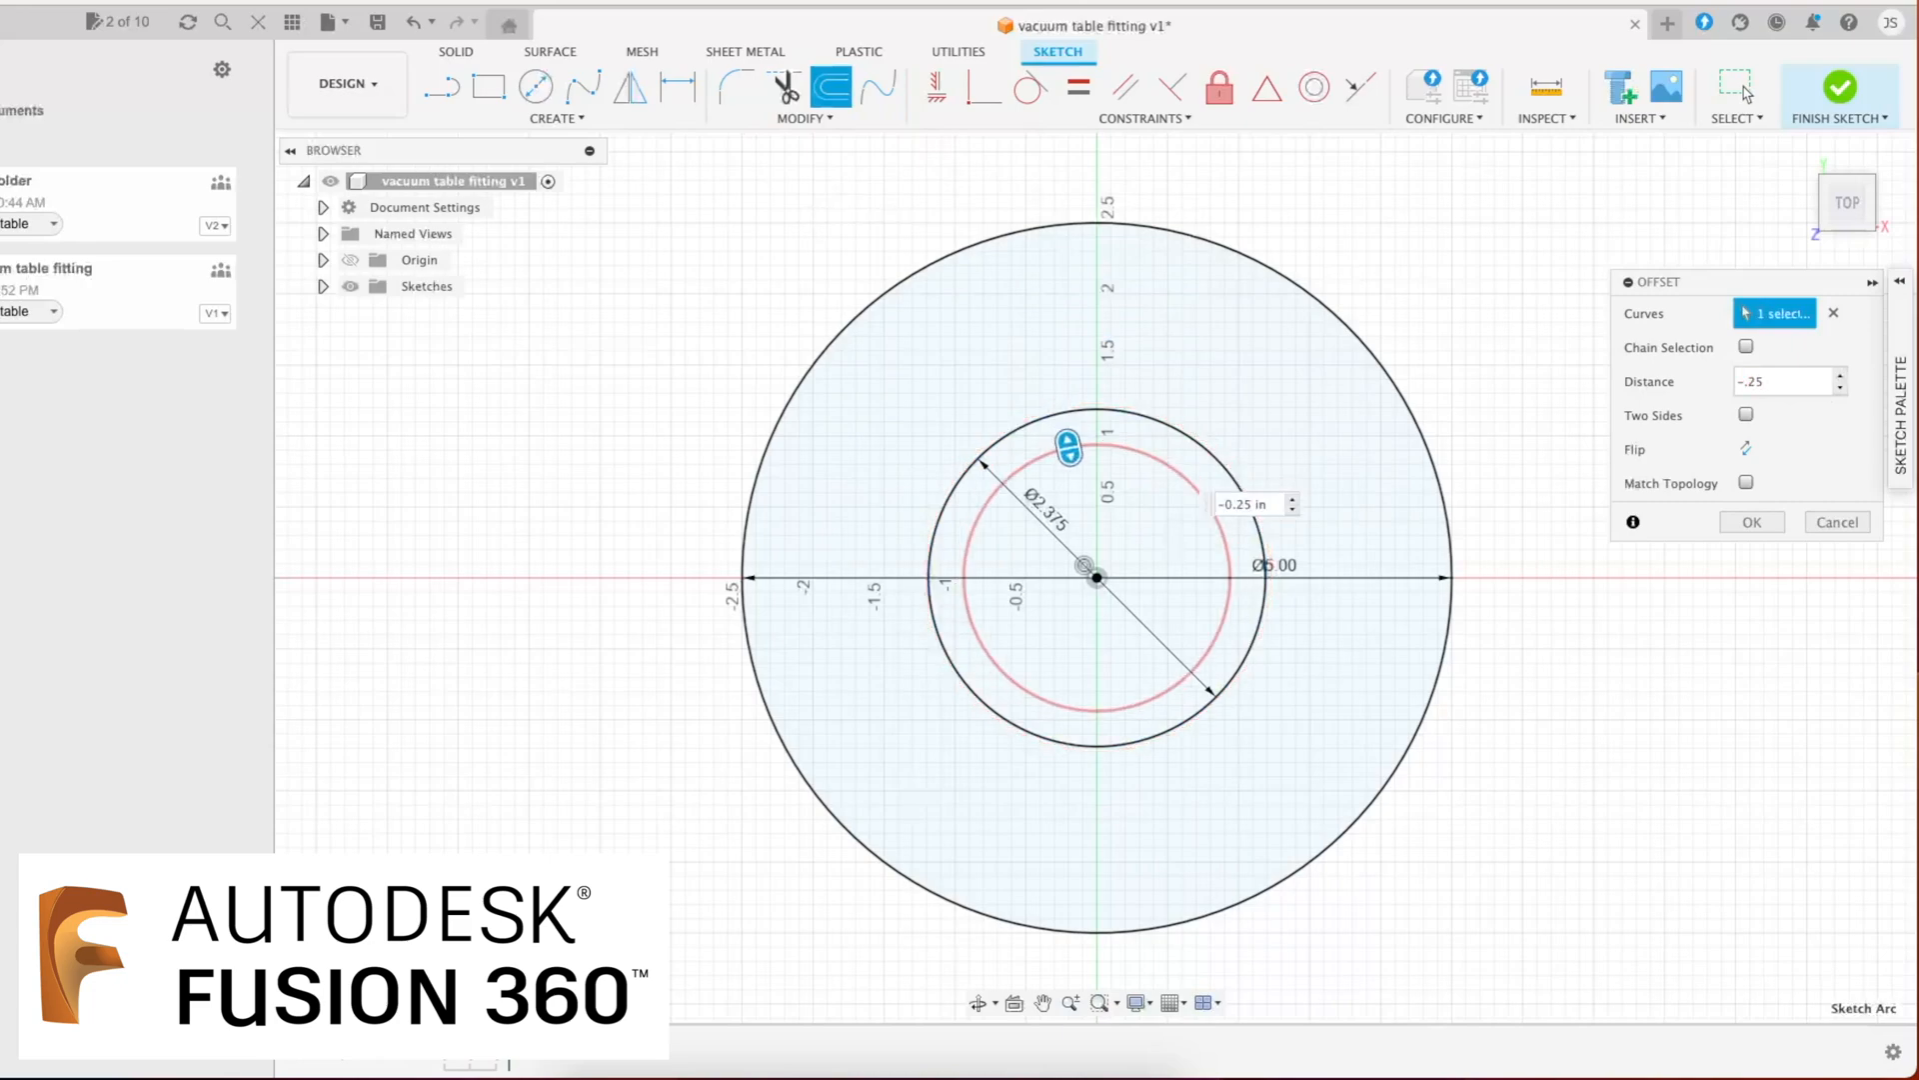
key(Return)
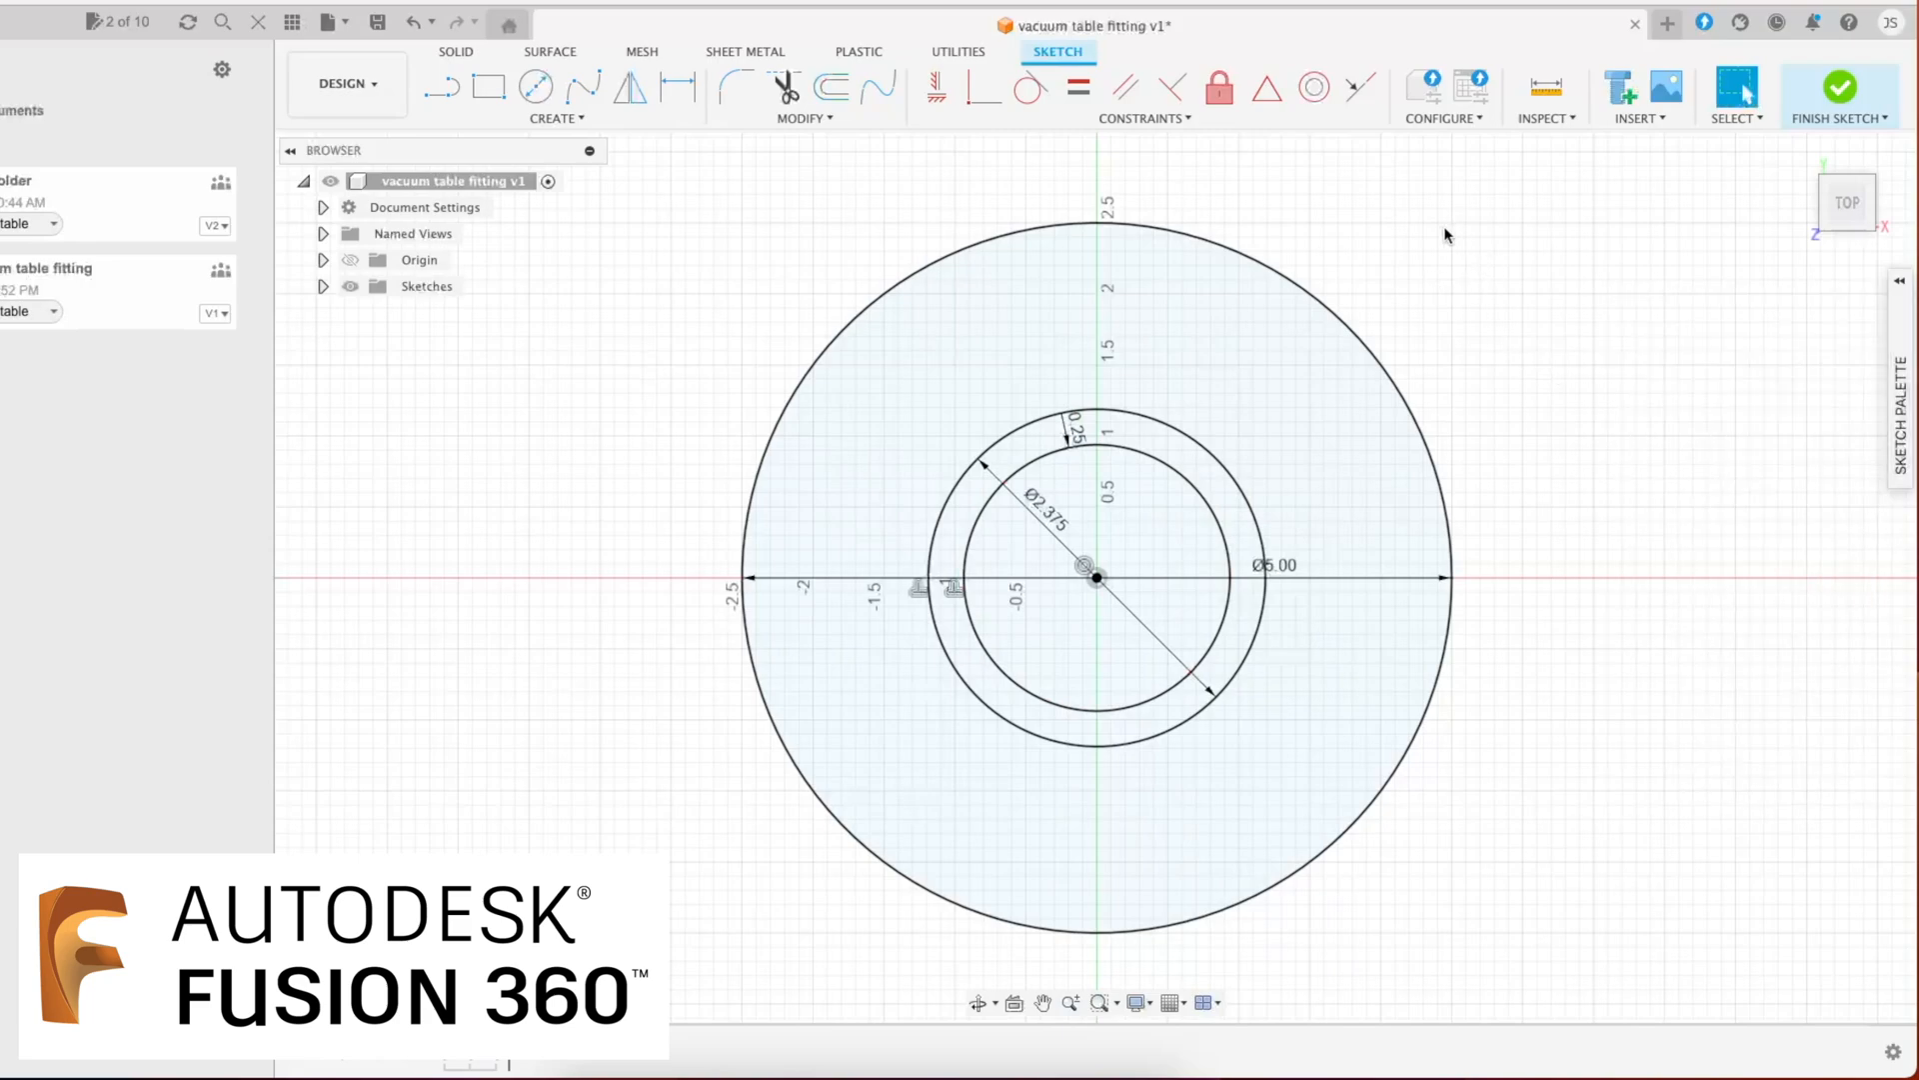
Step: Examine the sketch's separate profiles: the pipe wall ring, the central bore and the outer flange
click(1282, 328)
click(1191, 476)
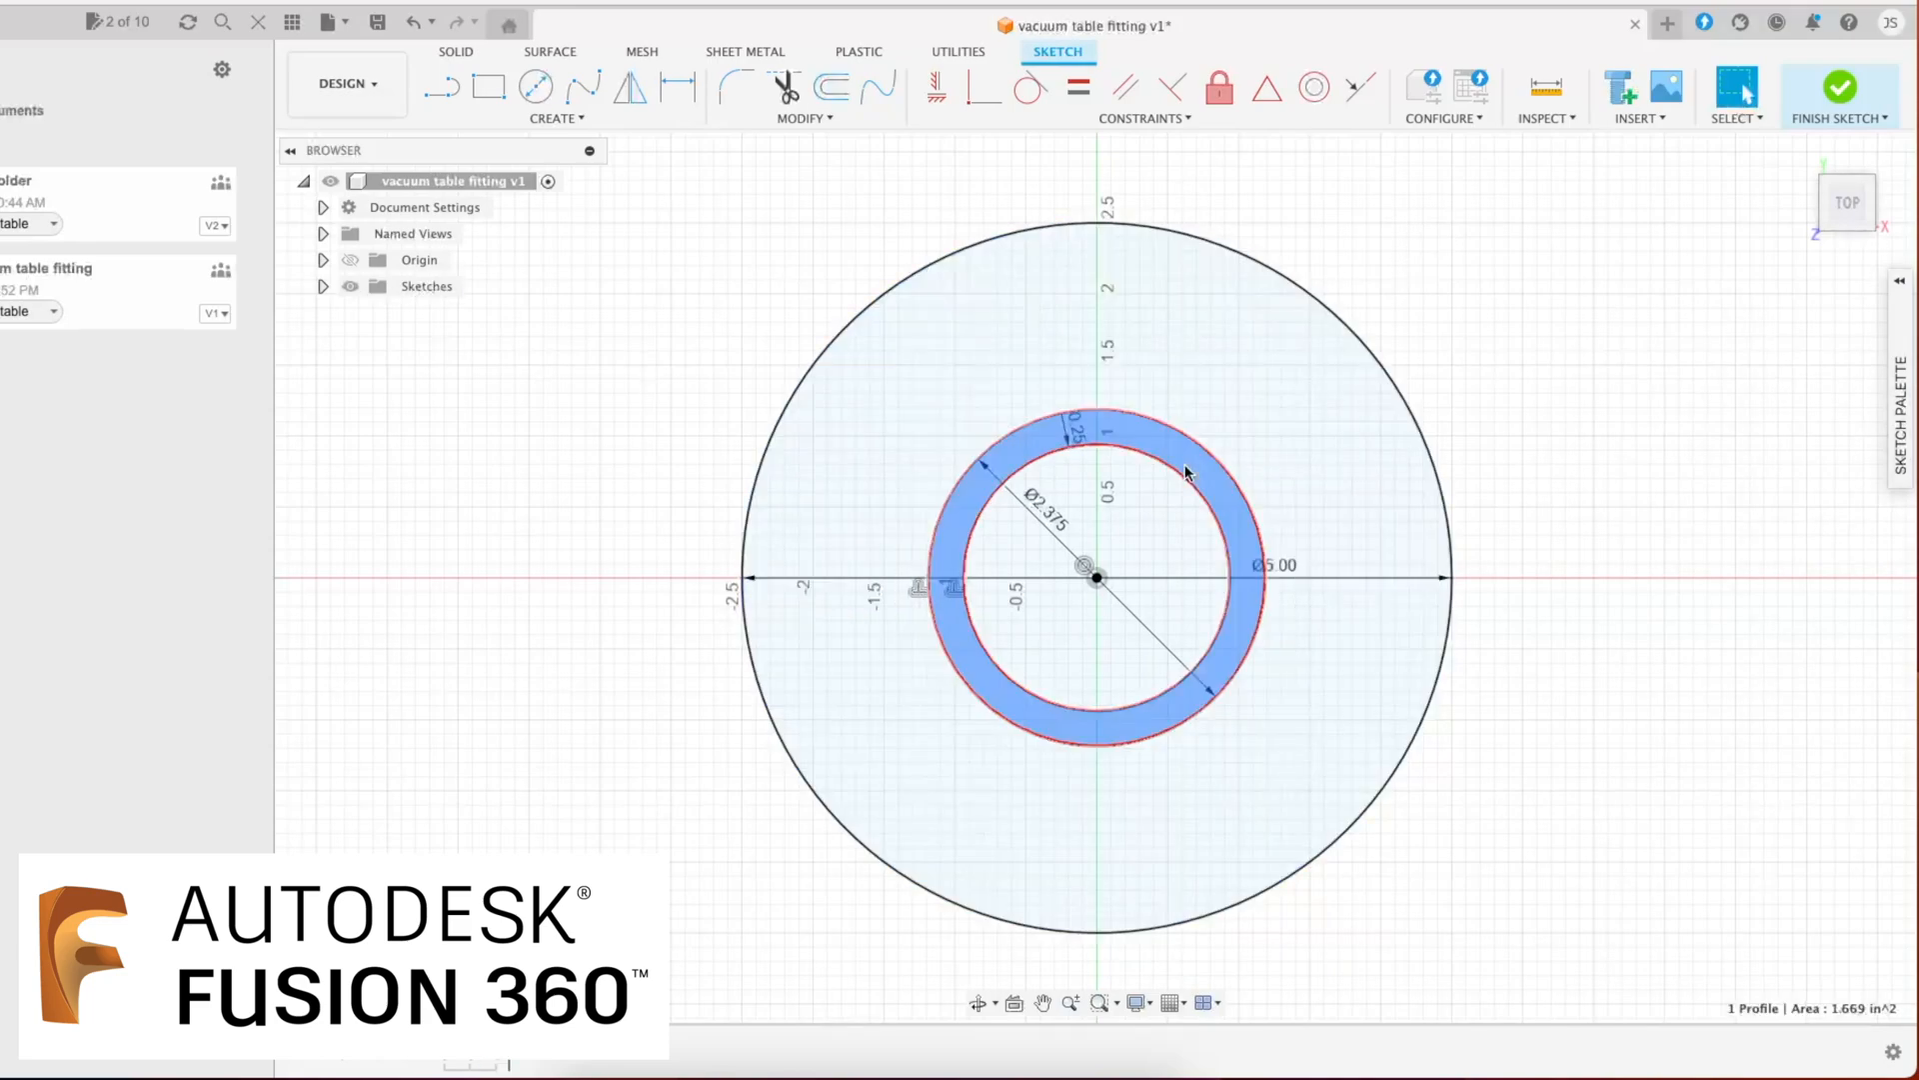
click(1148, 545)
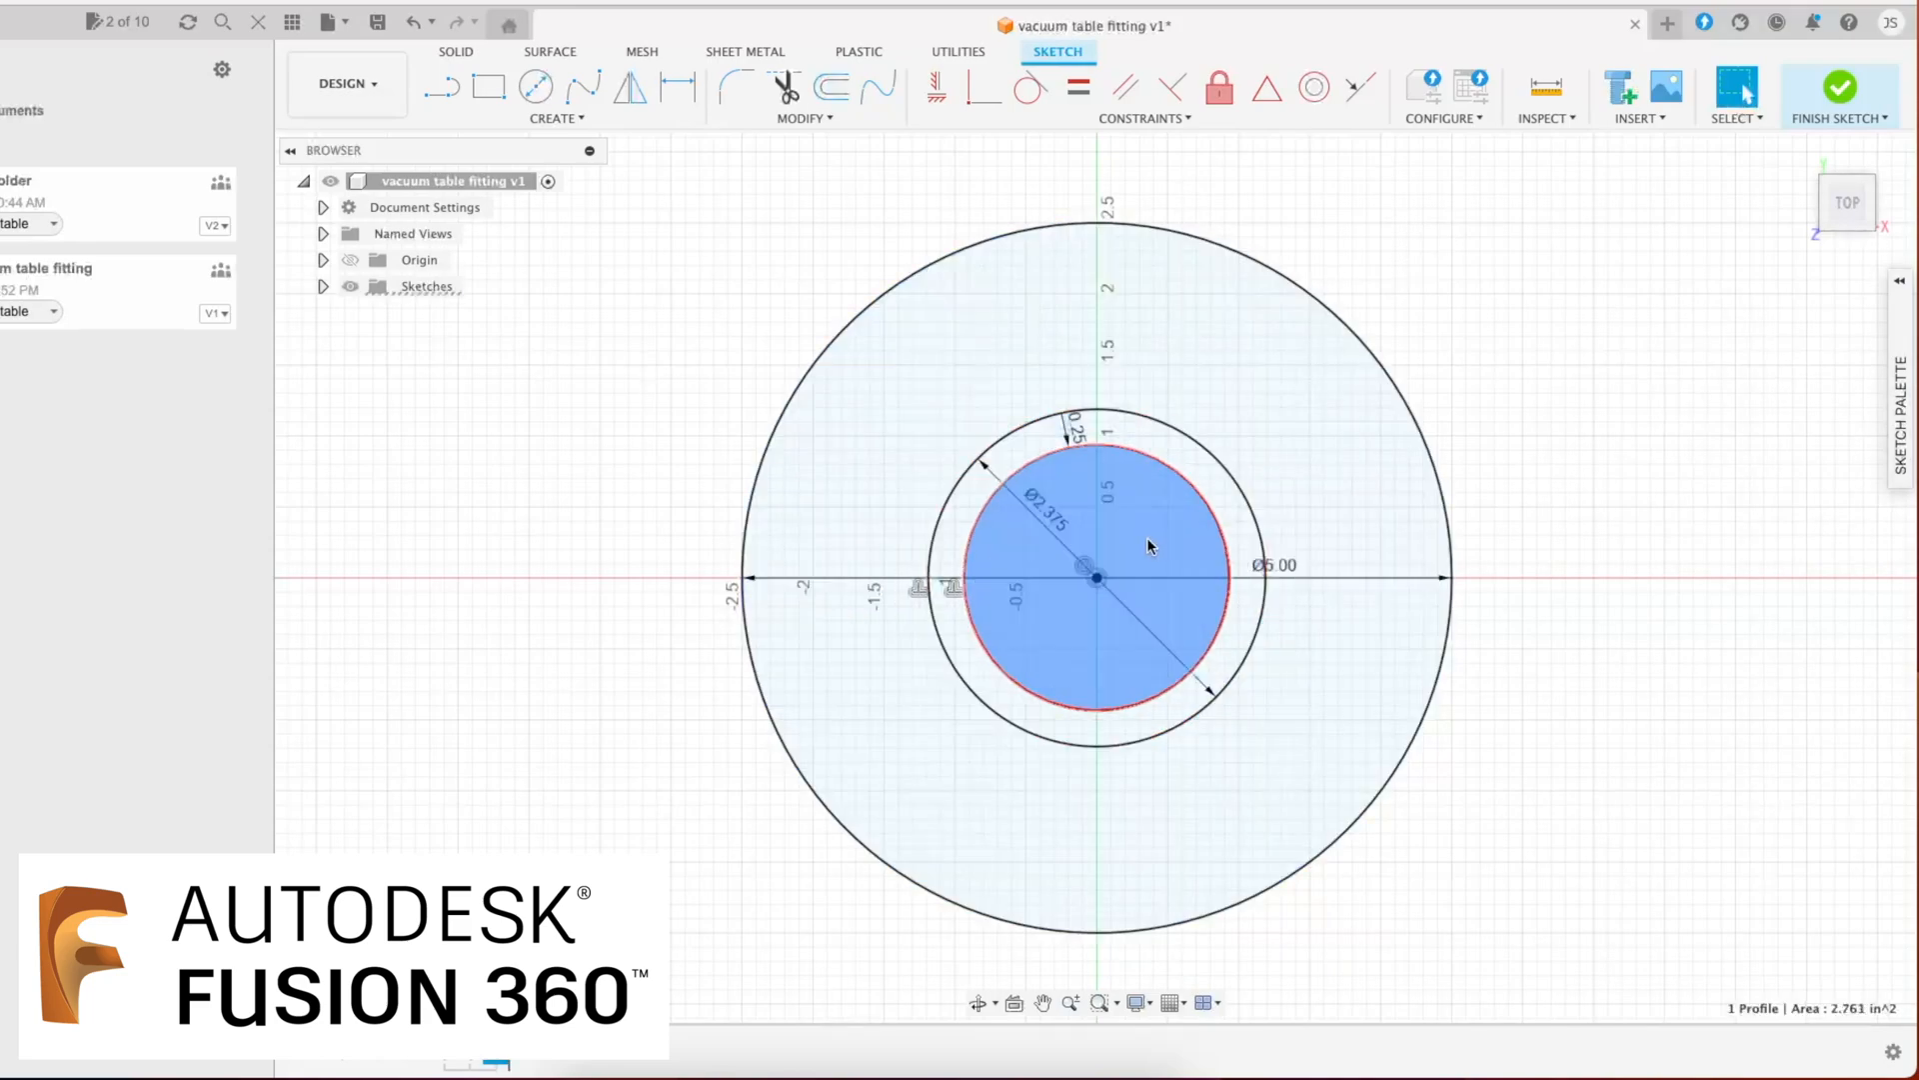
click(1224, 326)
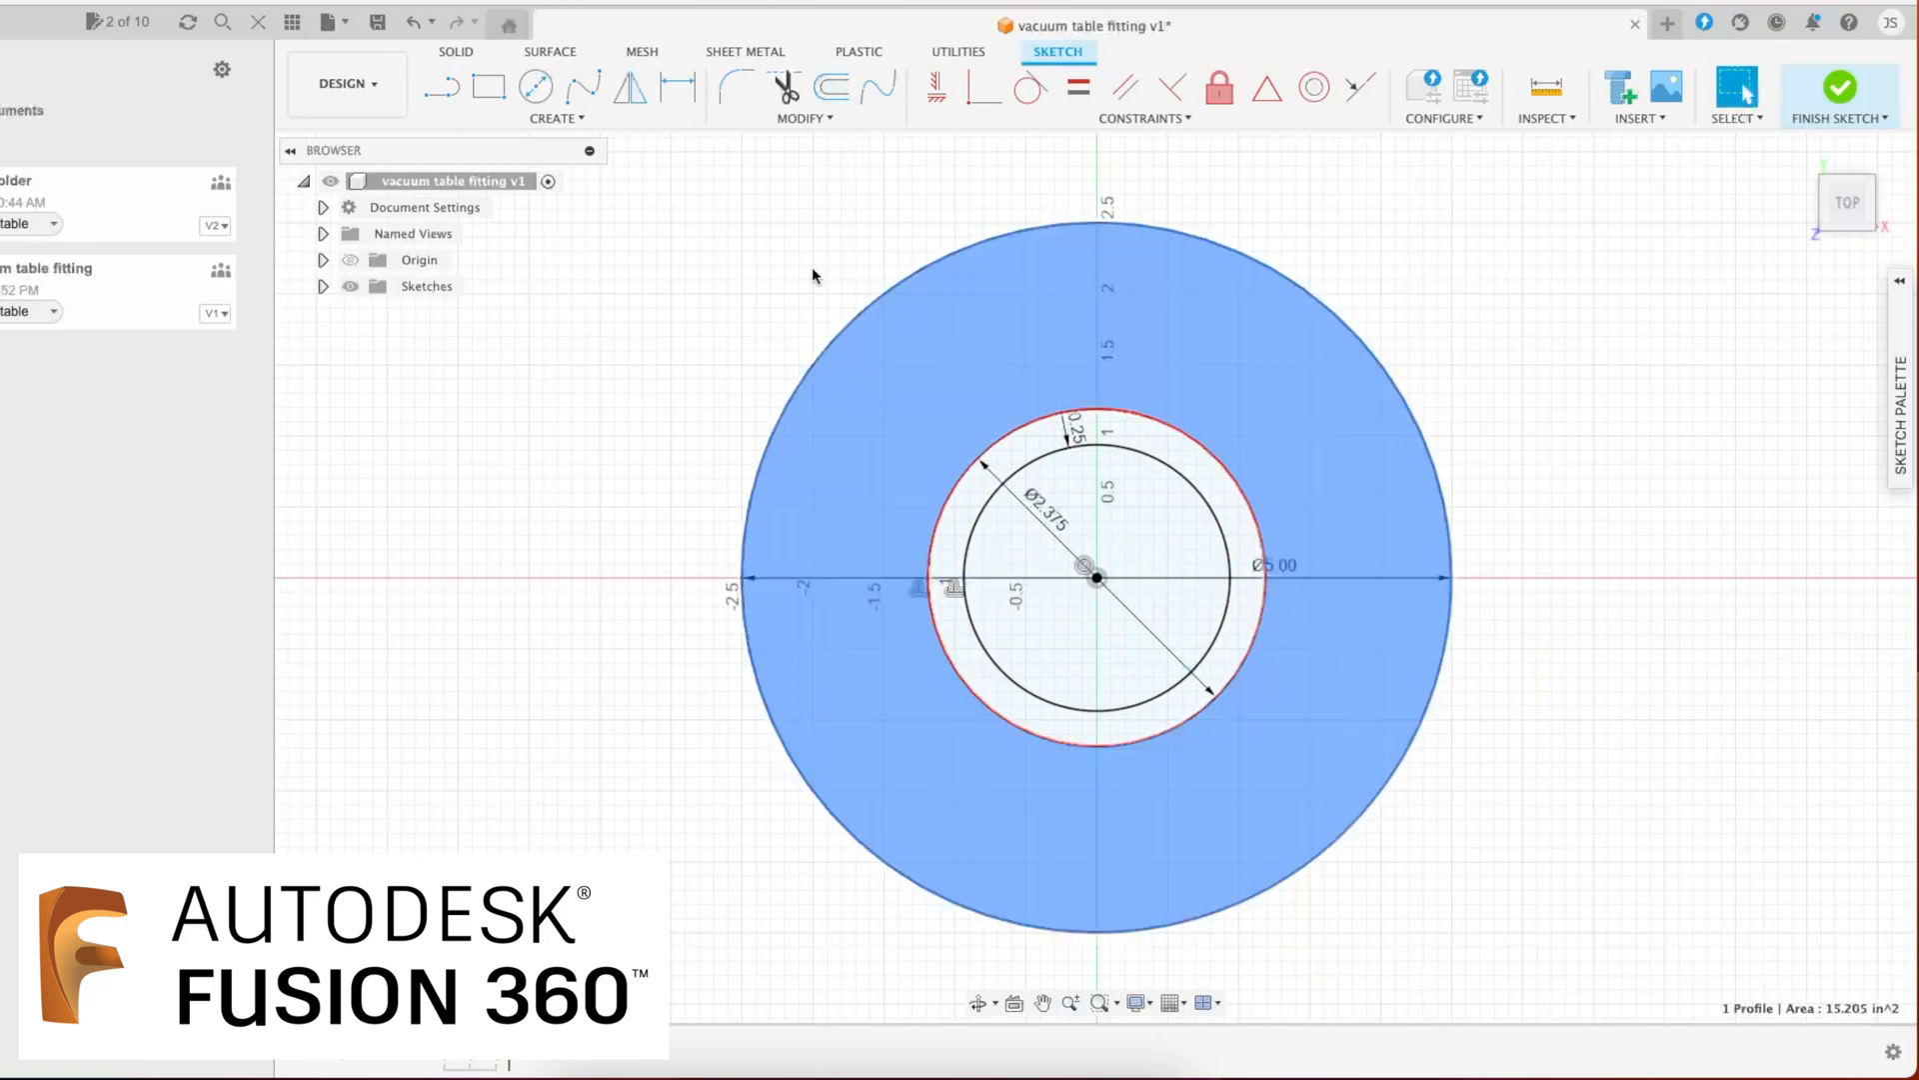
click(754, 220)
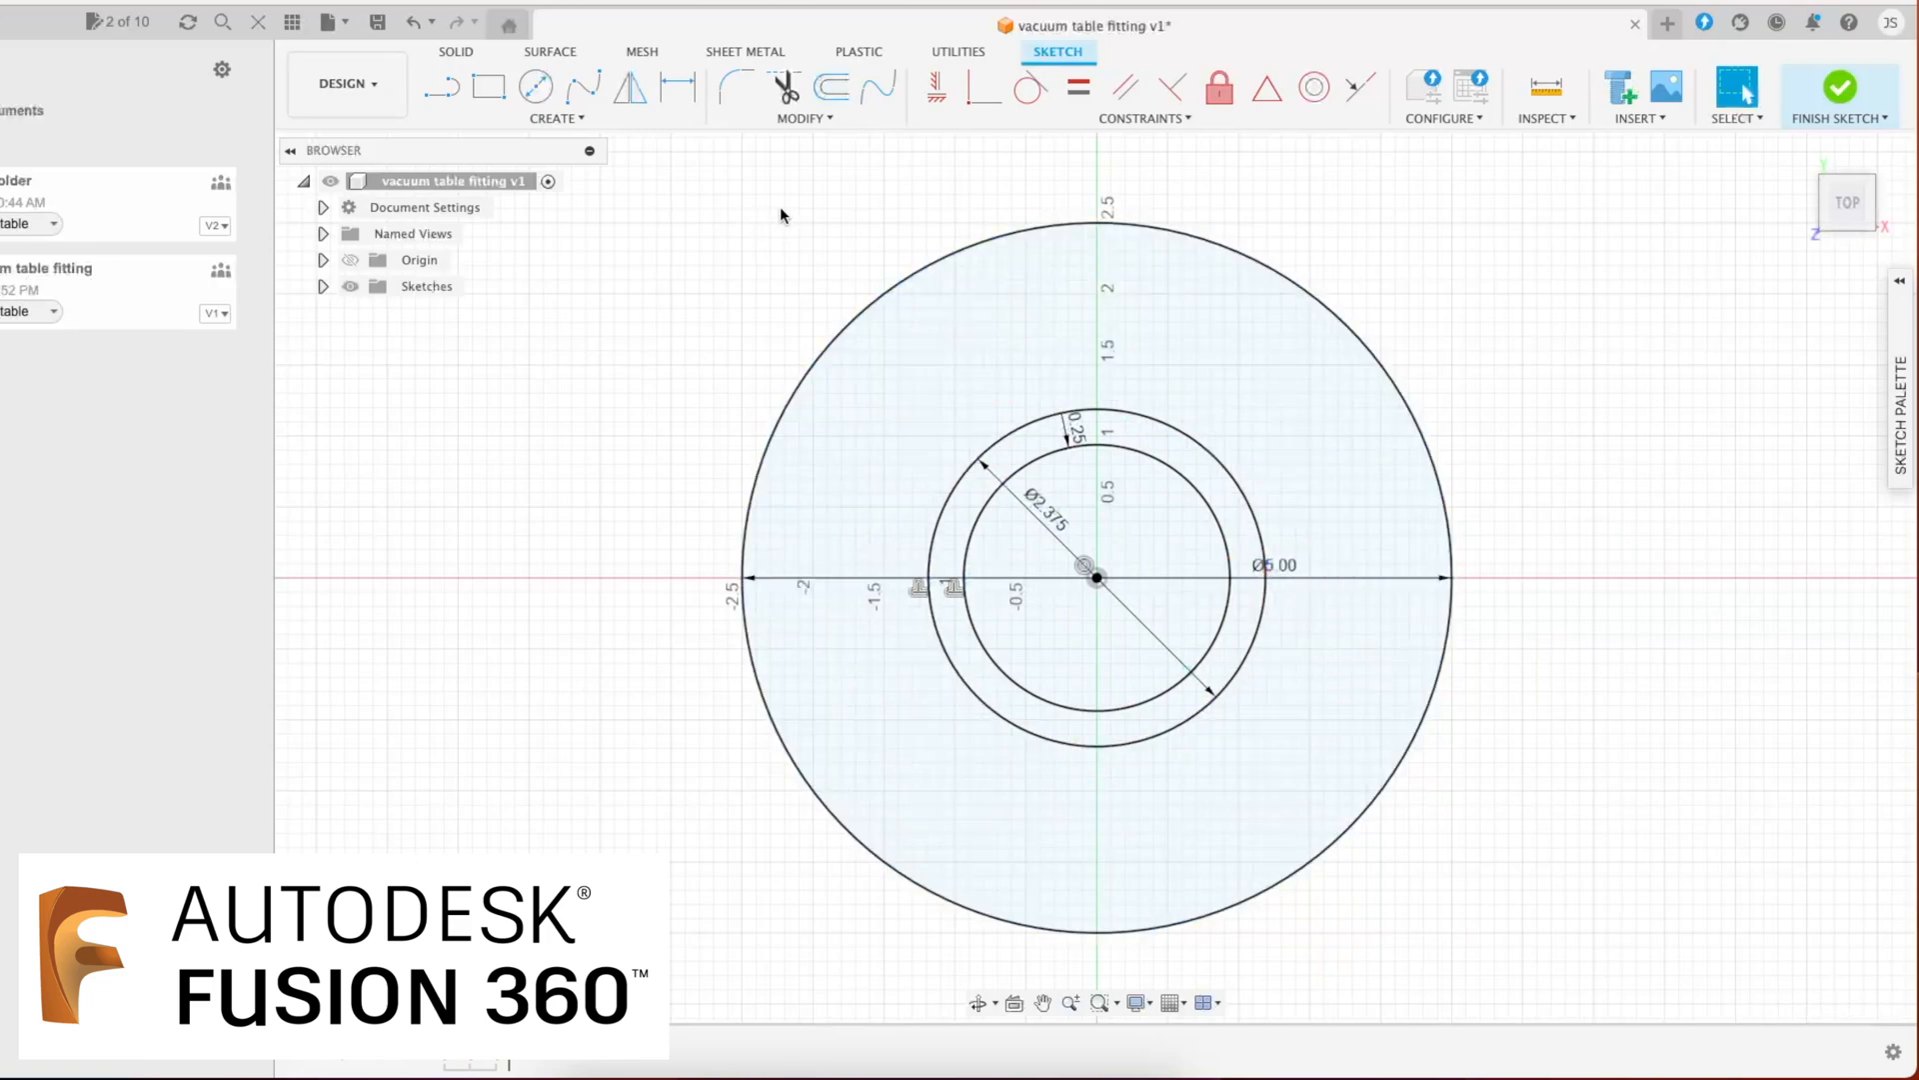
Step: Draw a 0.25 in diameter hole circle on the vertical axis, about 1.8 in above the origin, within the flange
click(538, 88)
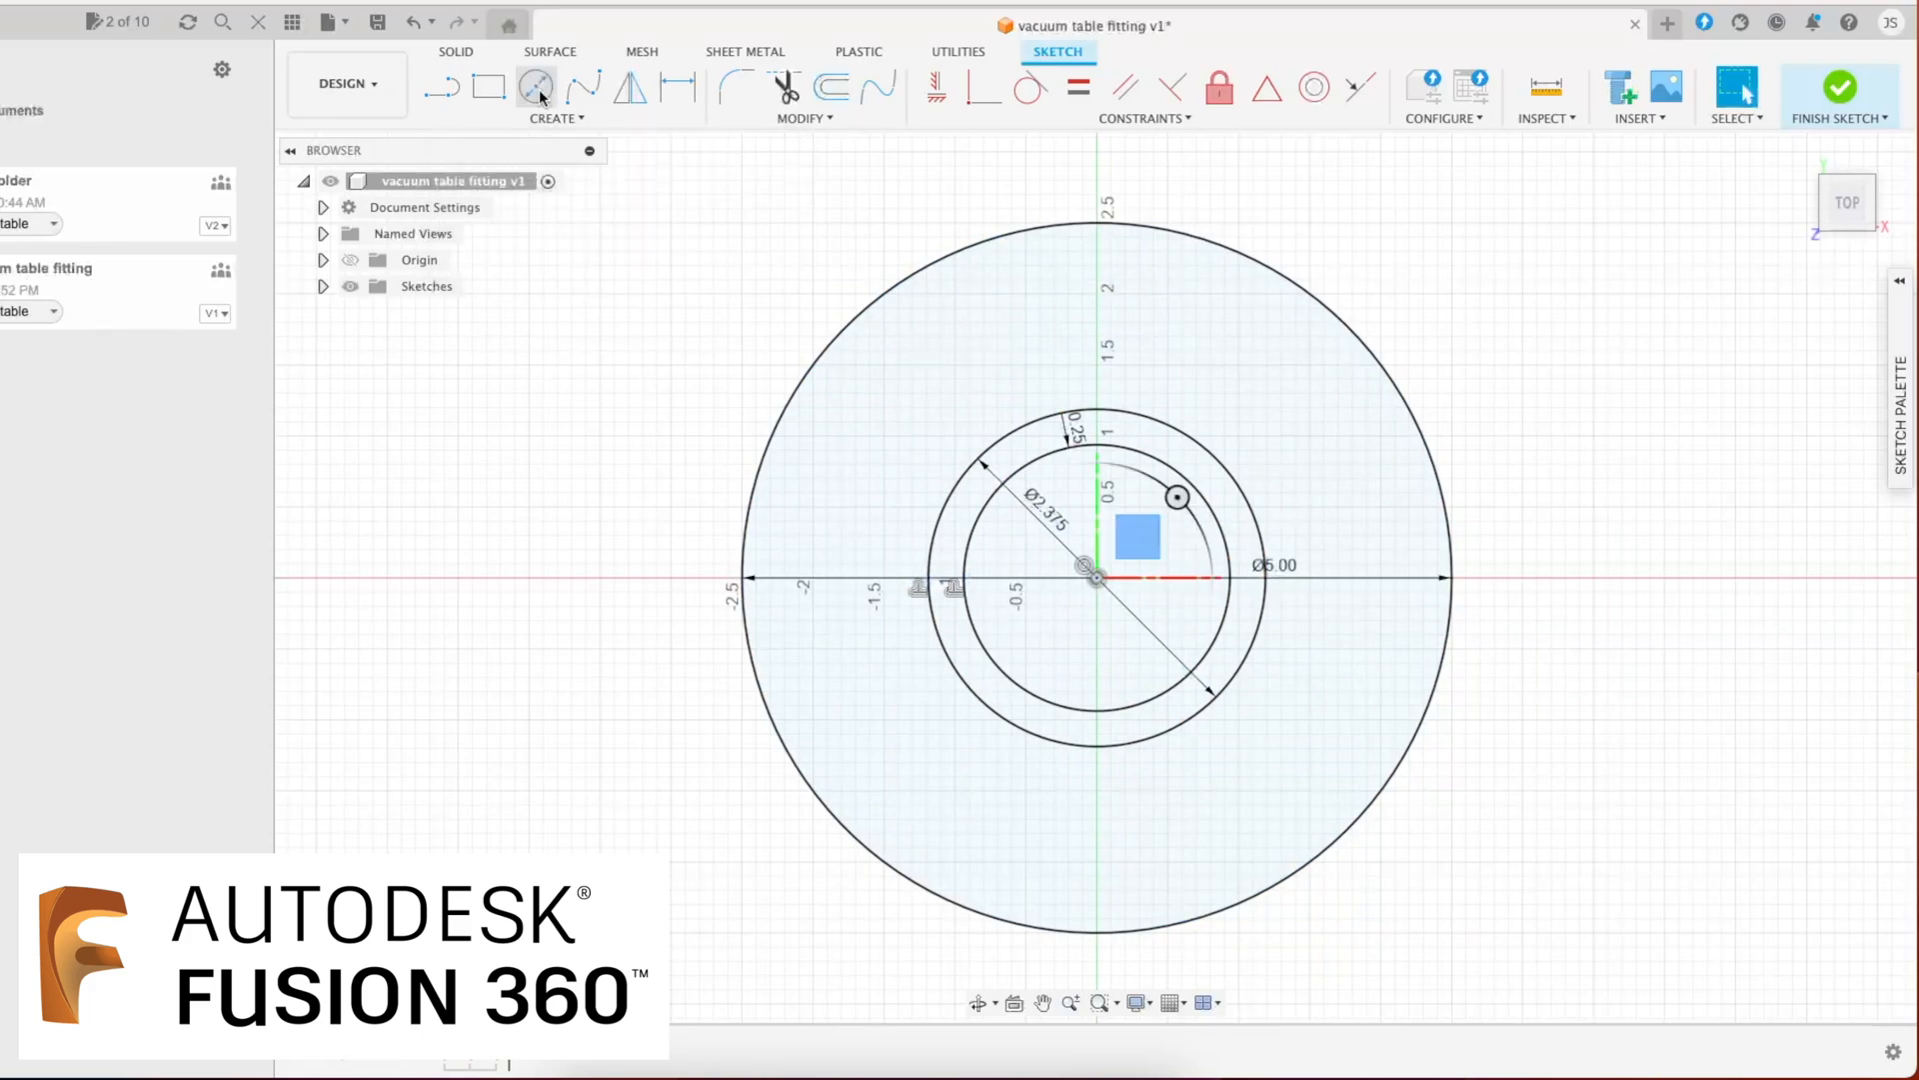
click(1096, 321)
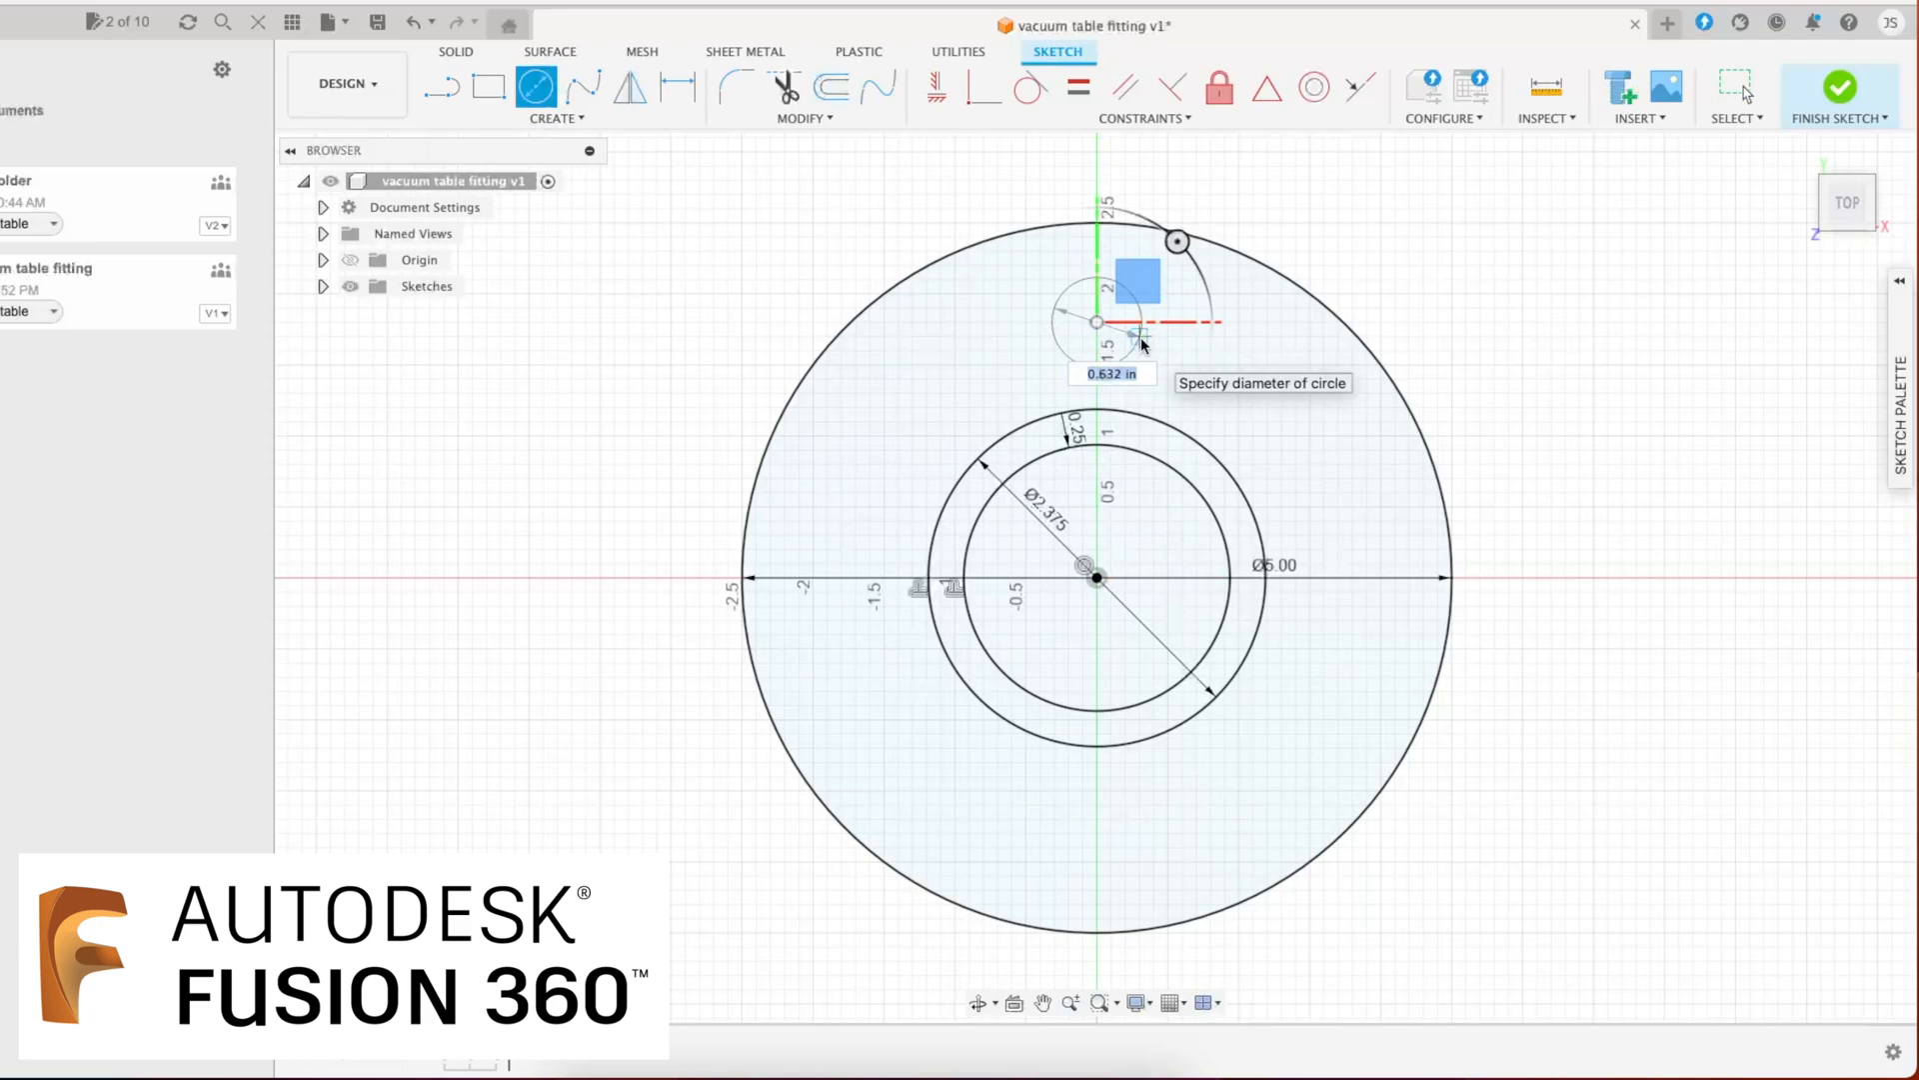
text(.25)
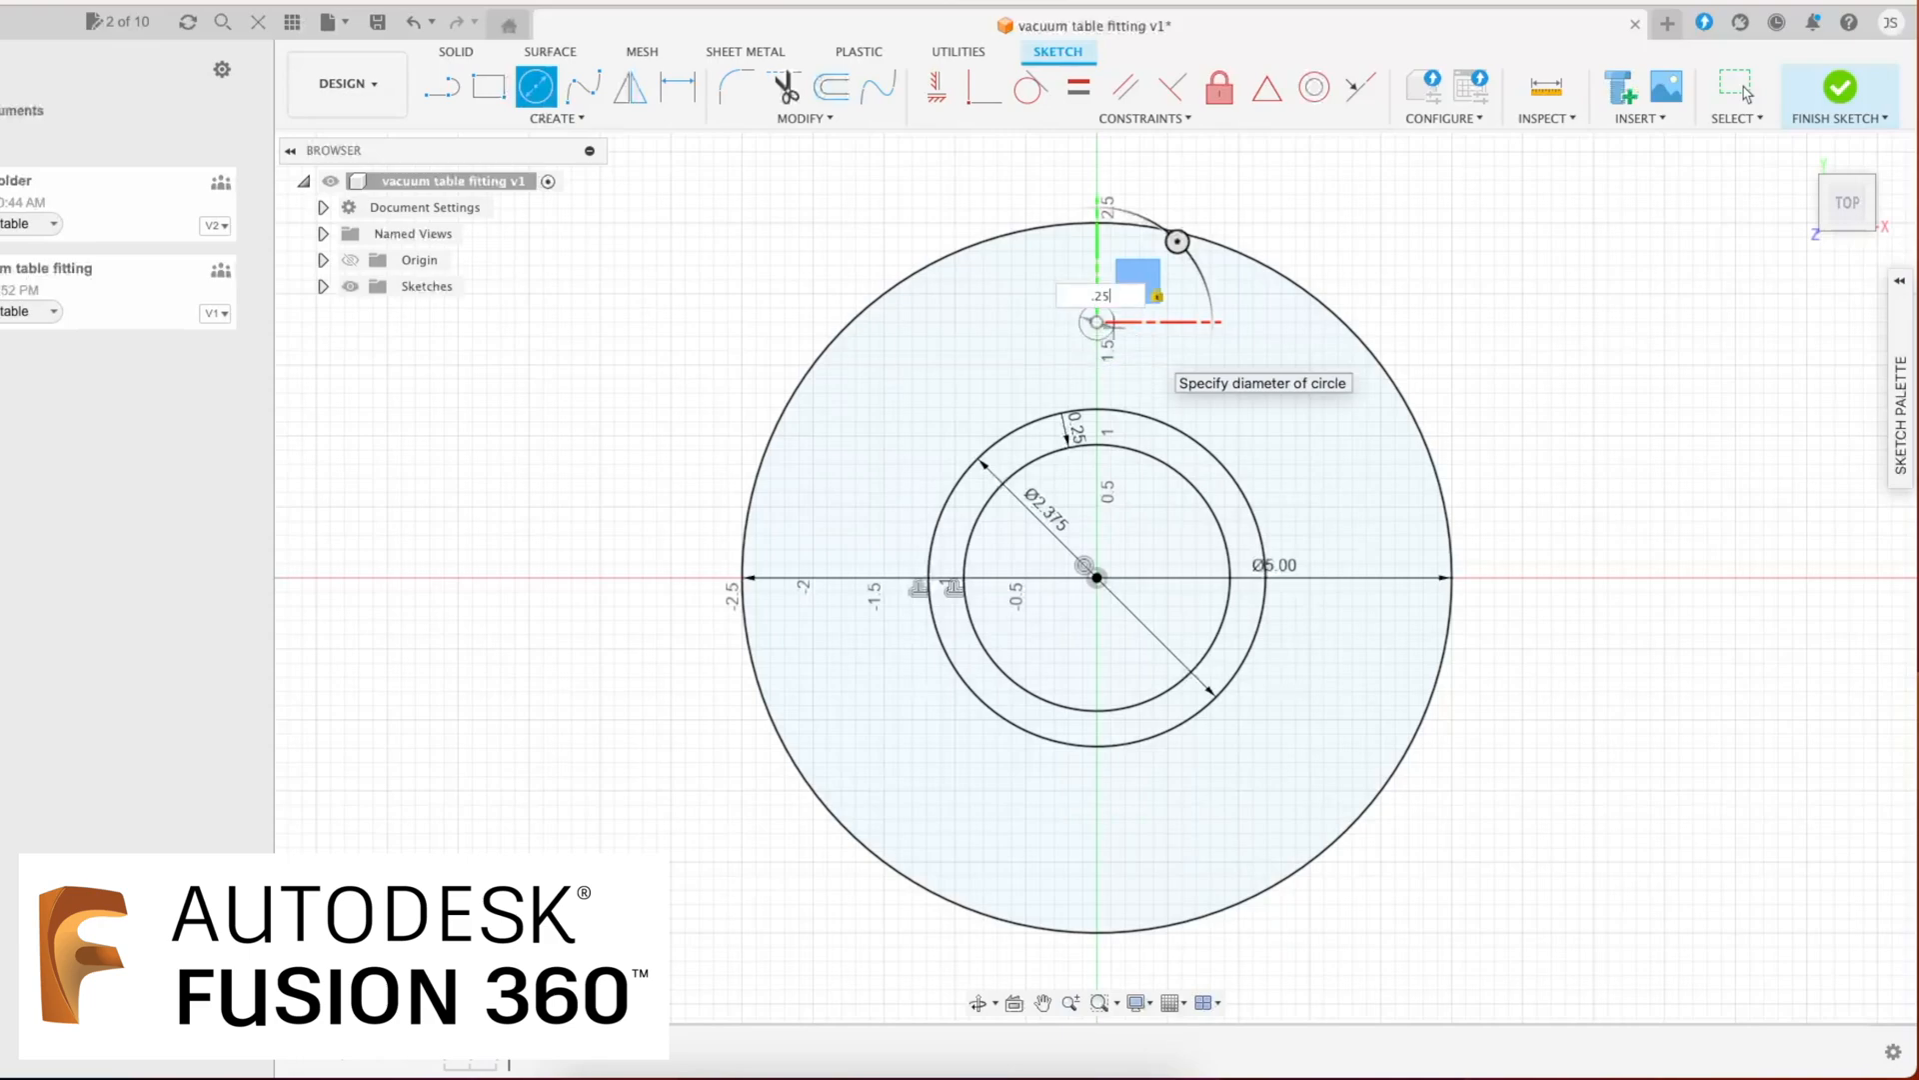
key(Return)
key(Escape)
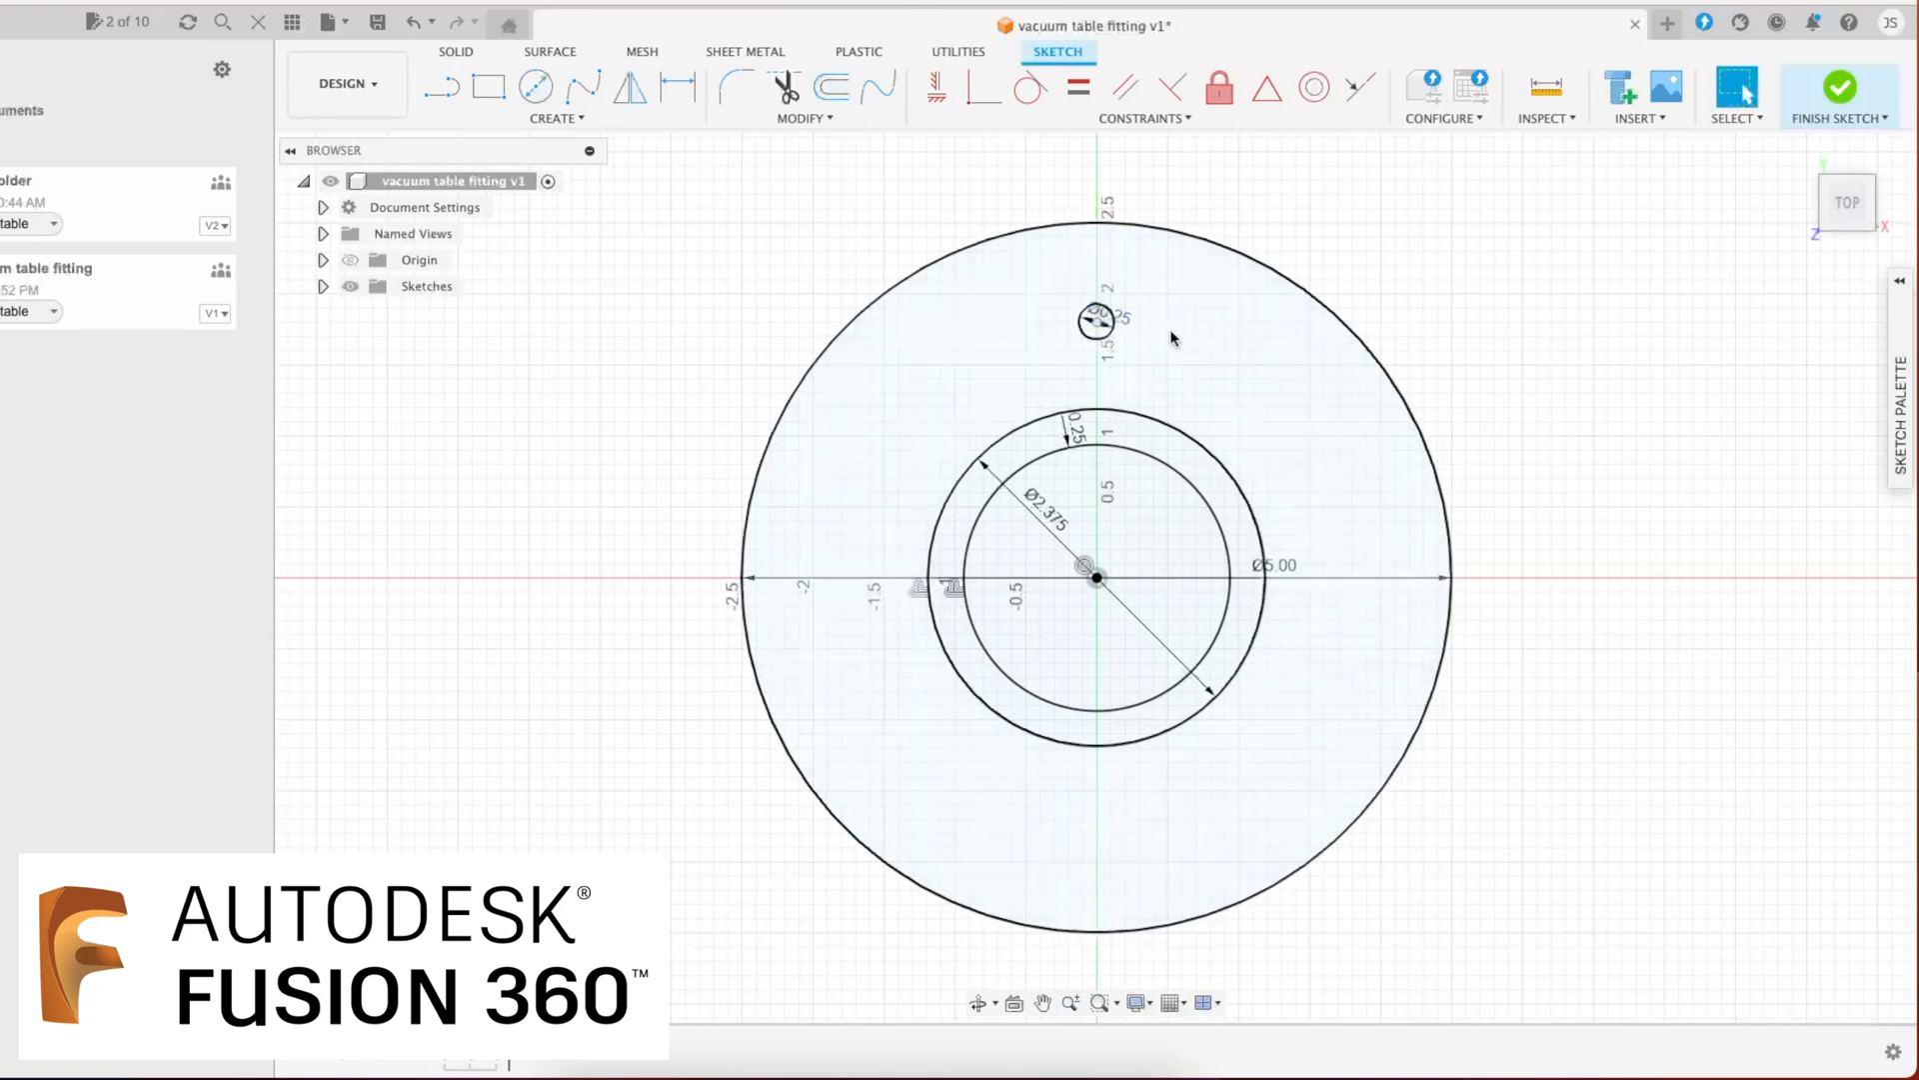
Step: Pattern the 0.25 in hole circle circularly around the origin with full distribution and a quantity of 8
click(1111, 338)
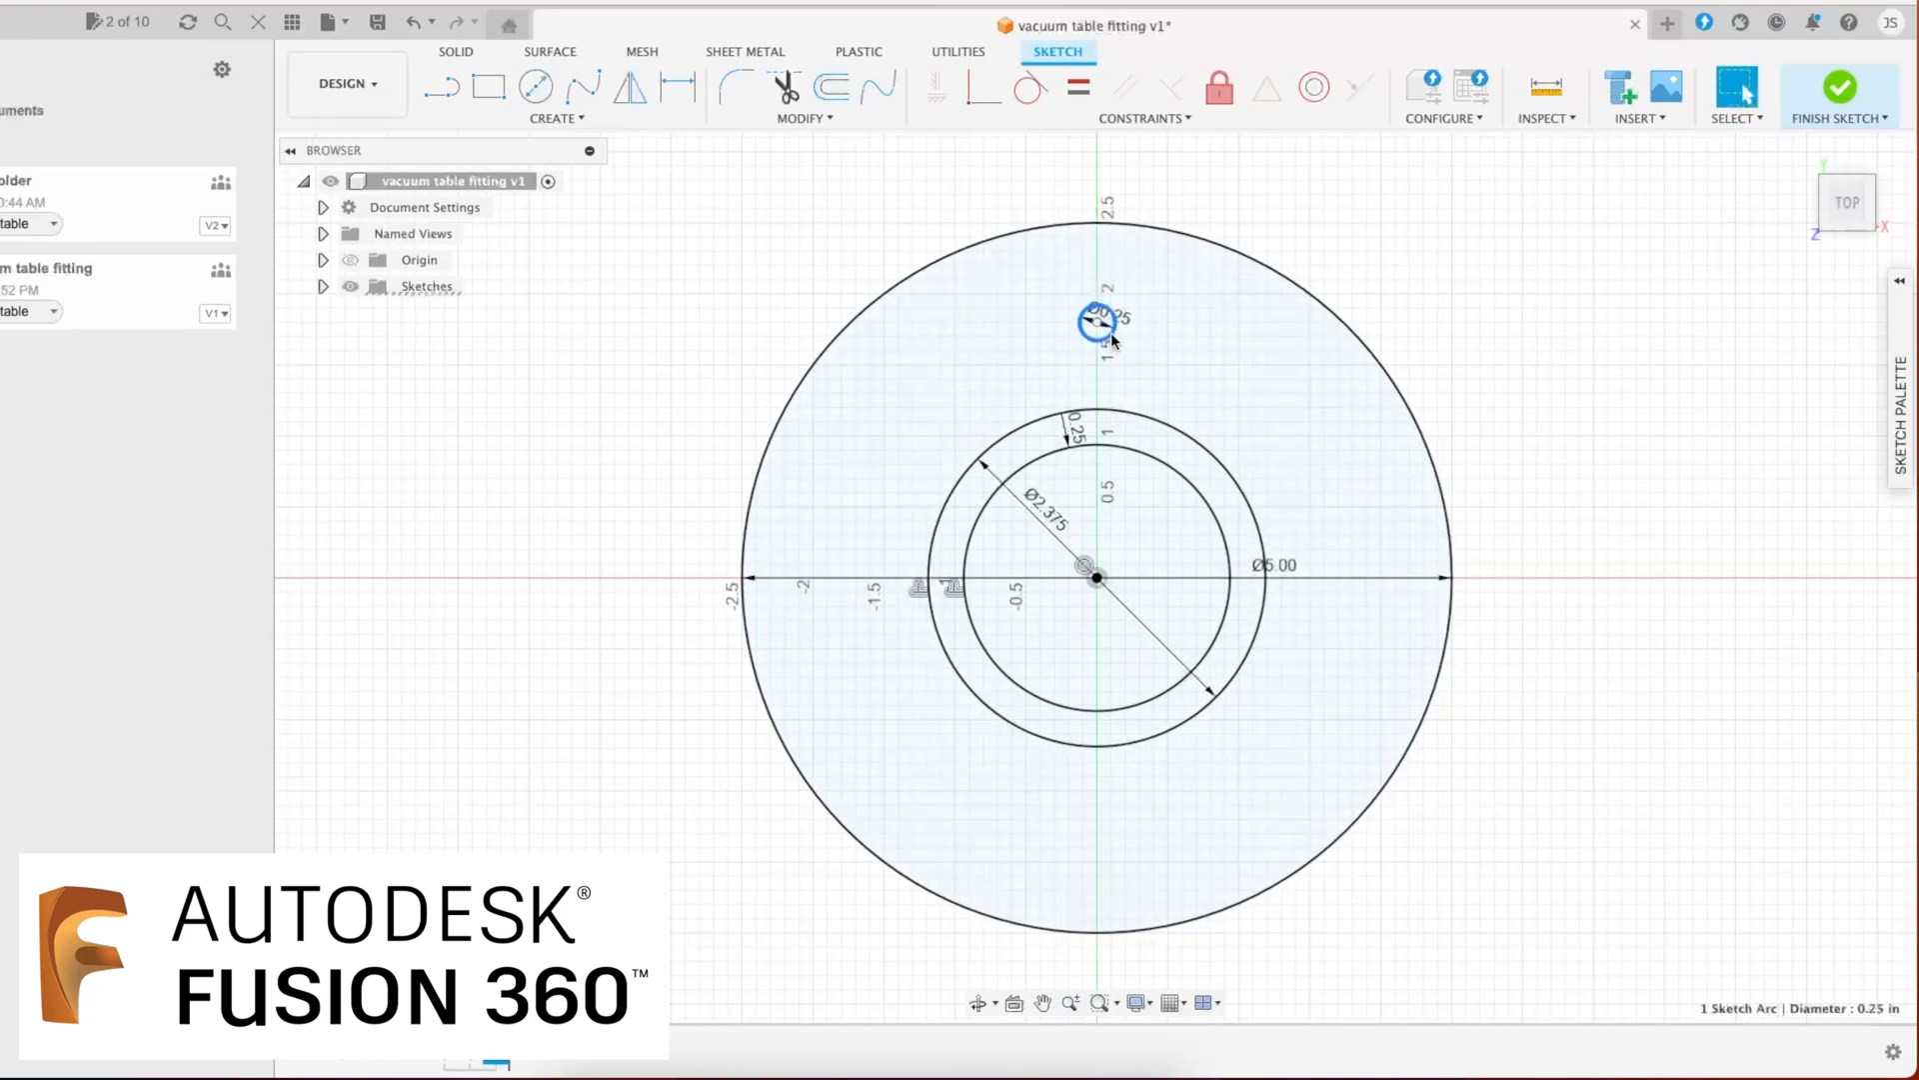
click(603, 118)
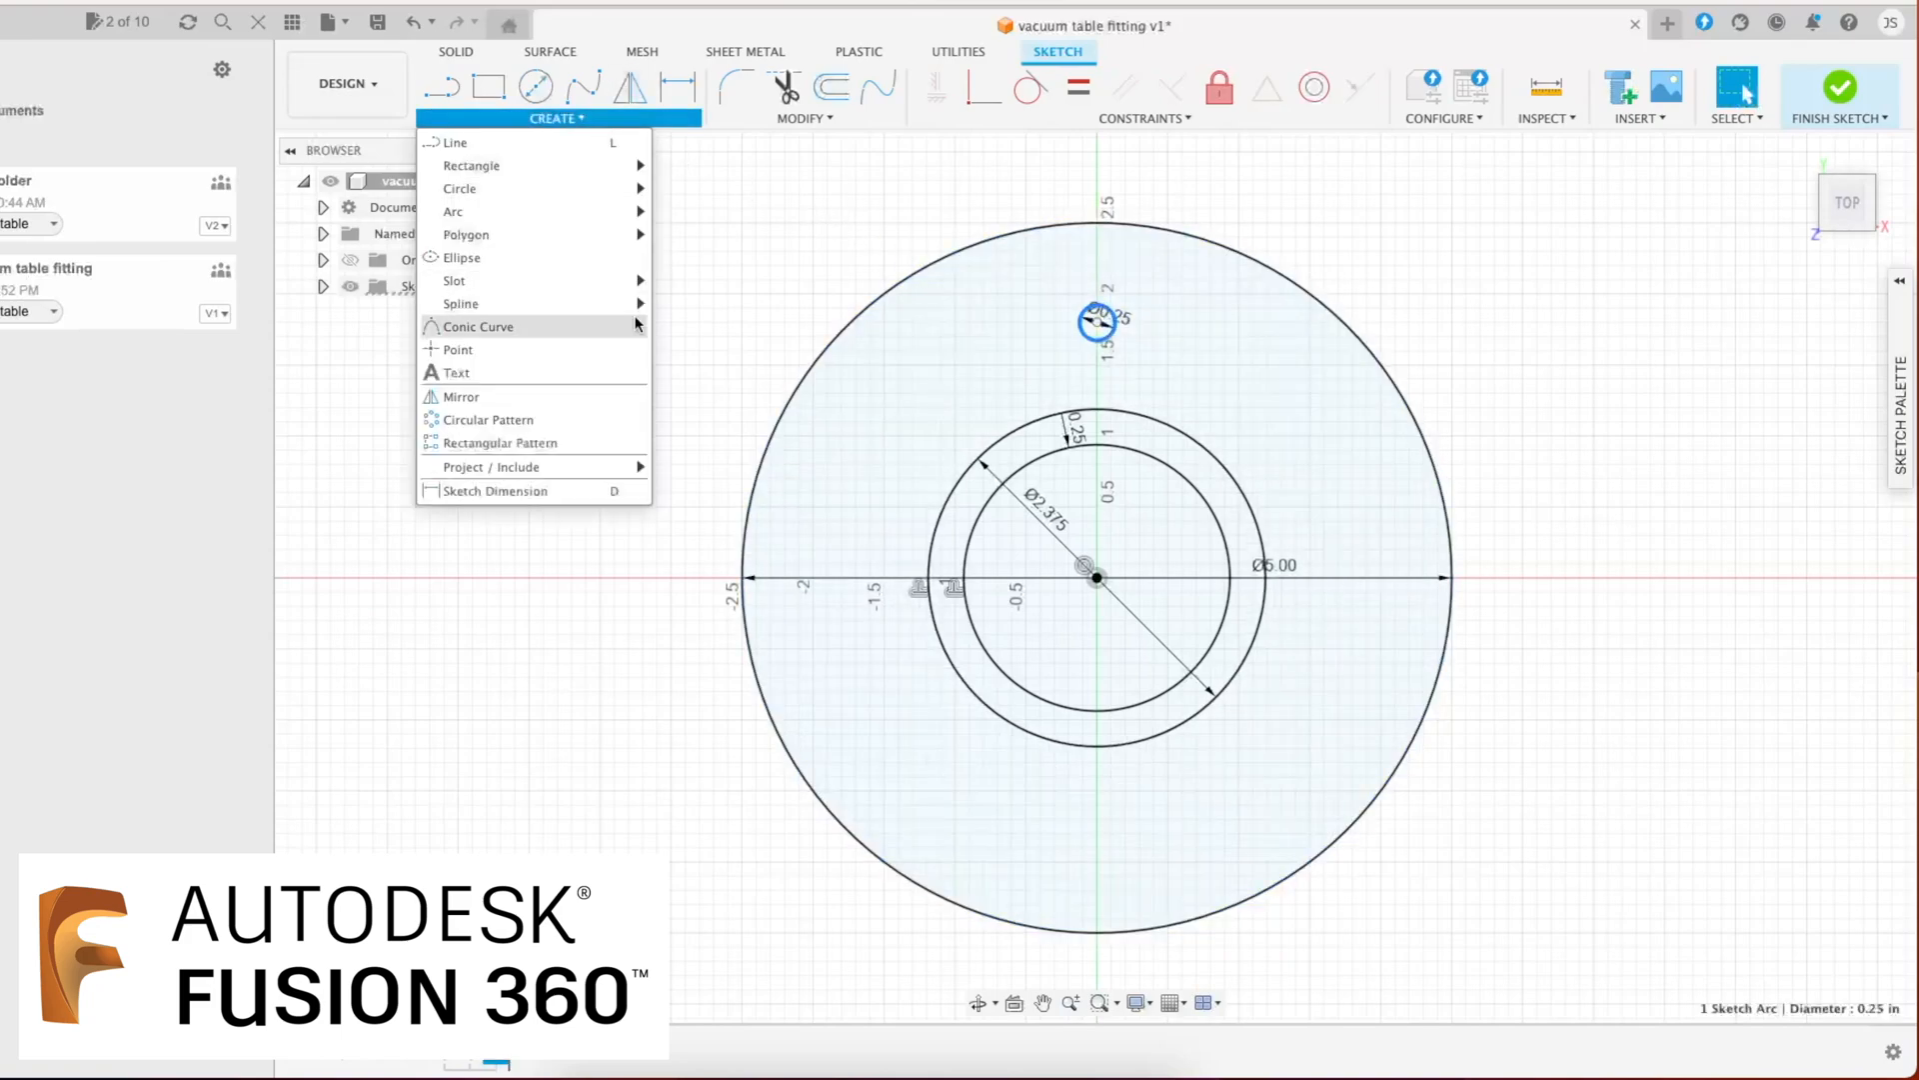
click(575, 420)
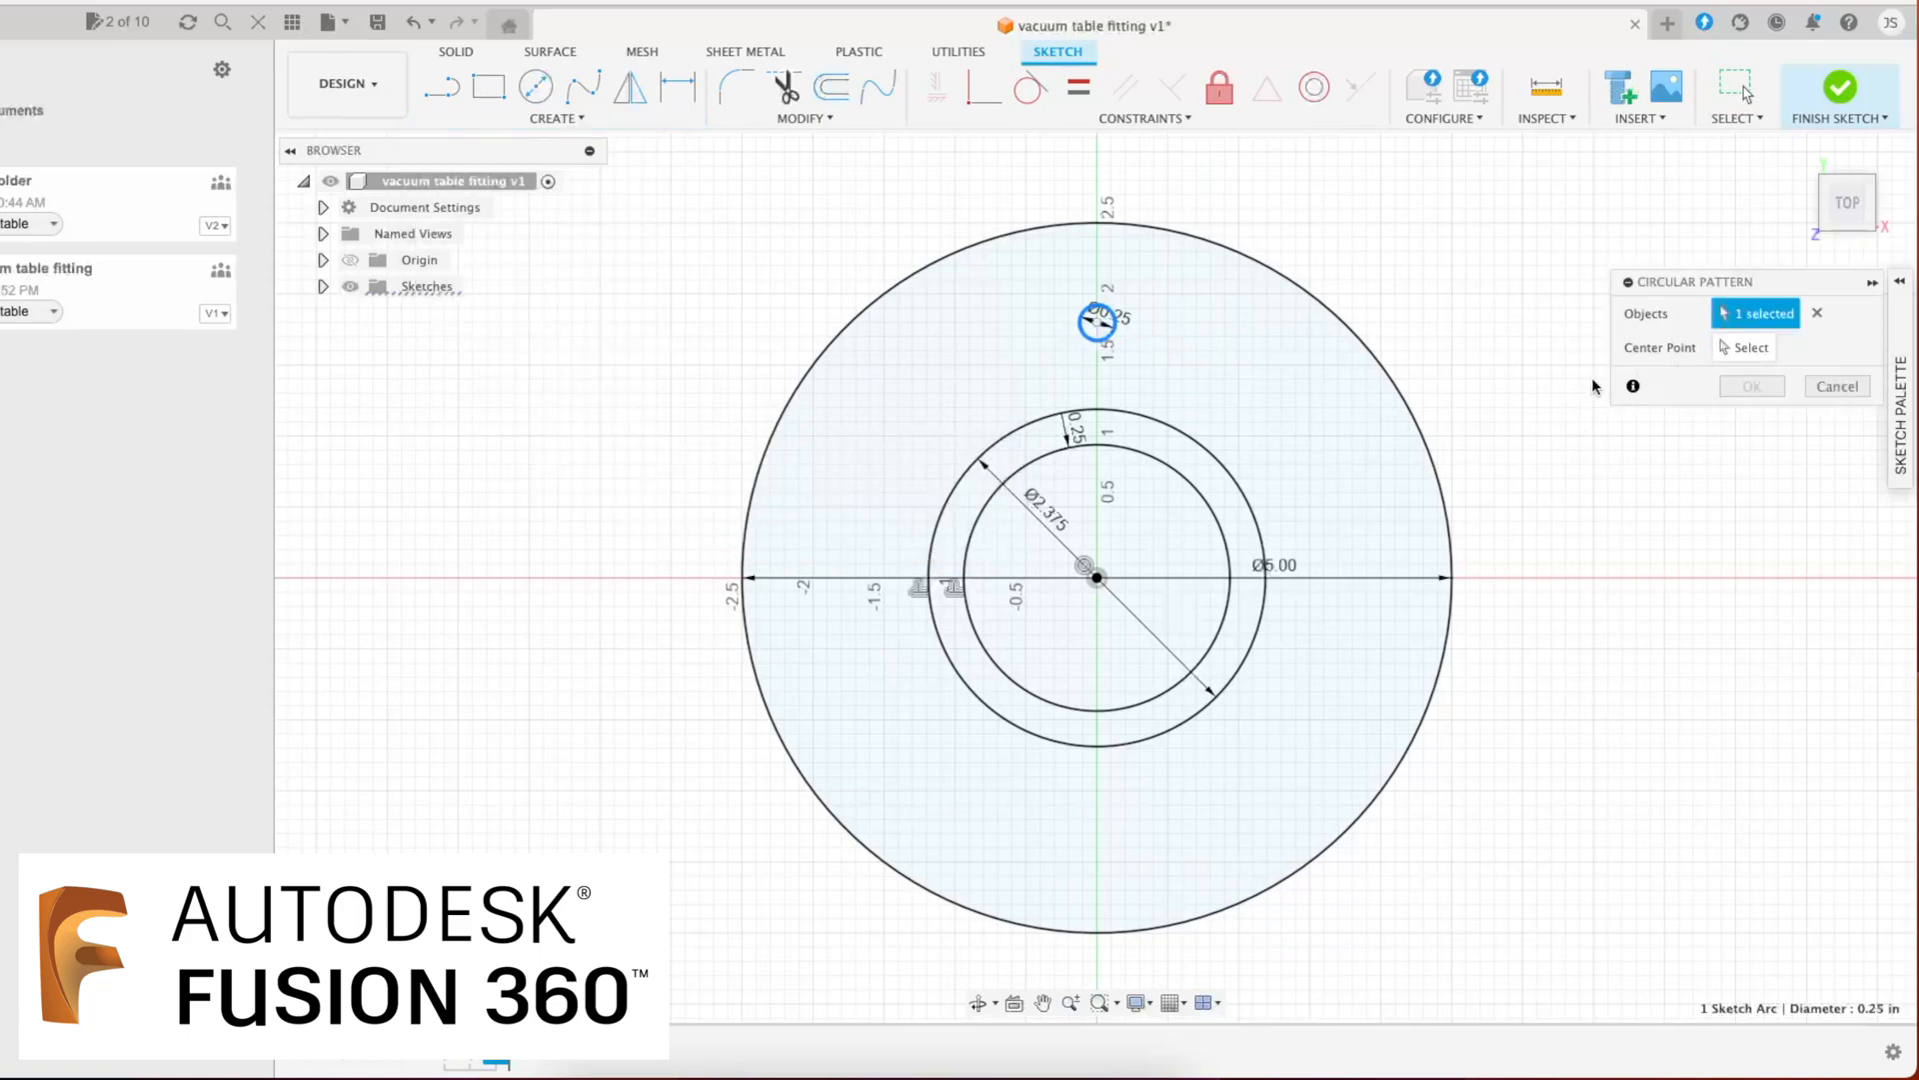
click(1744, 347)
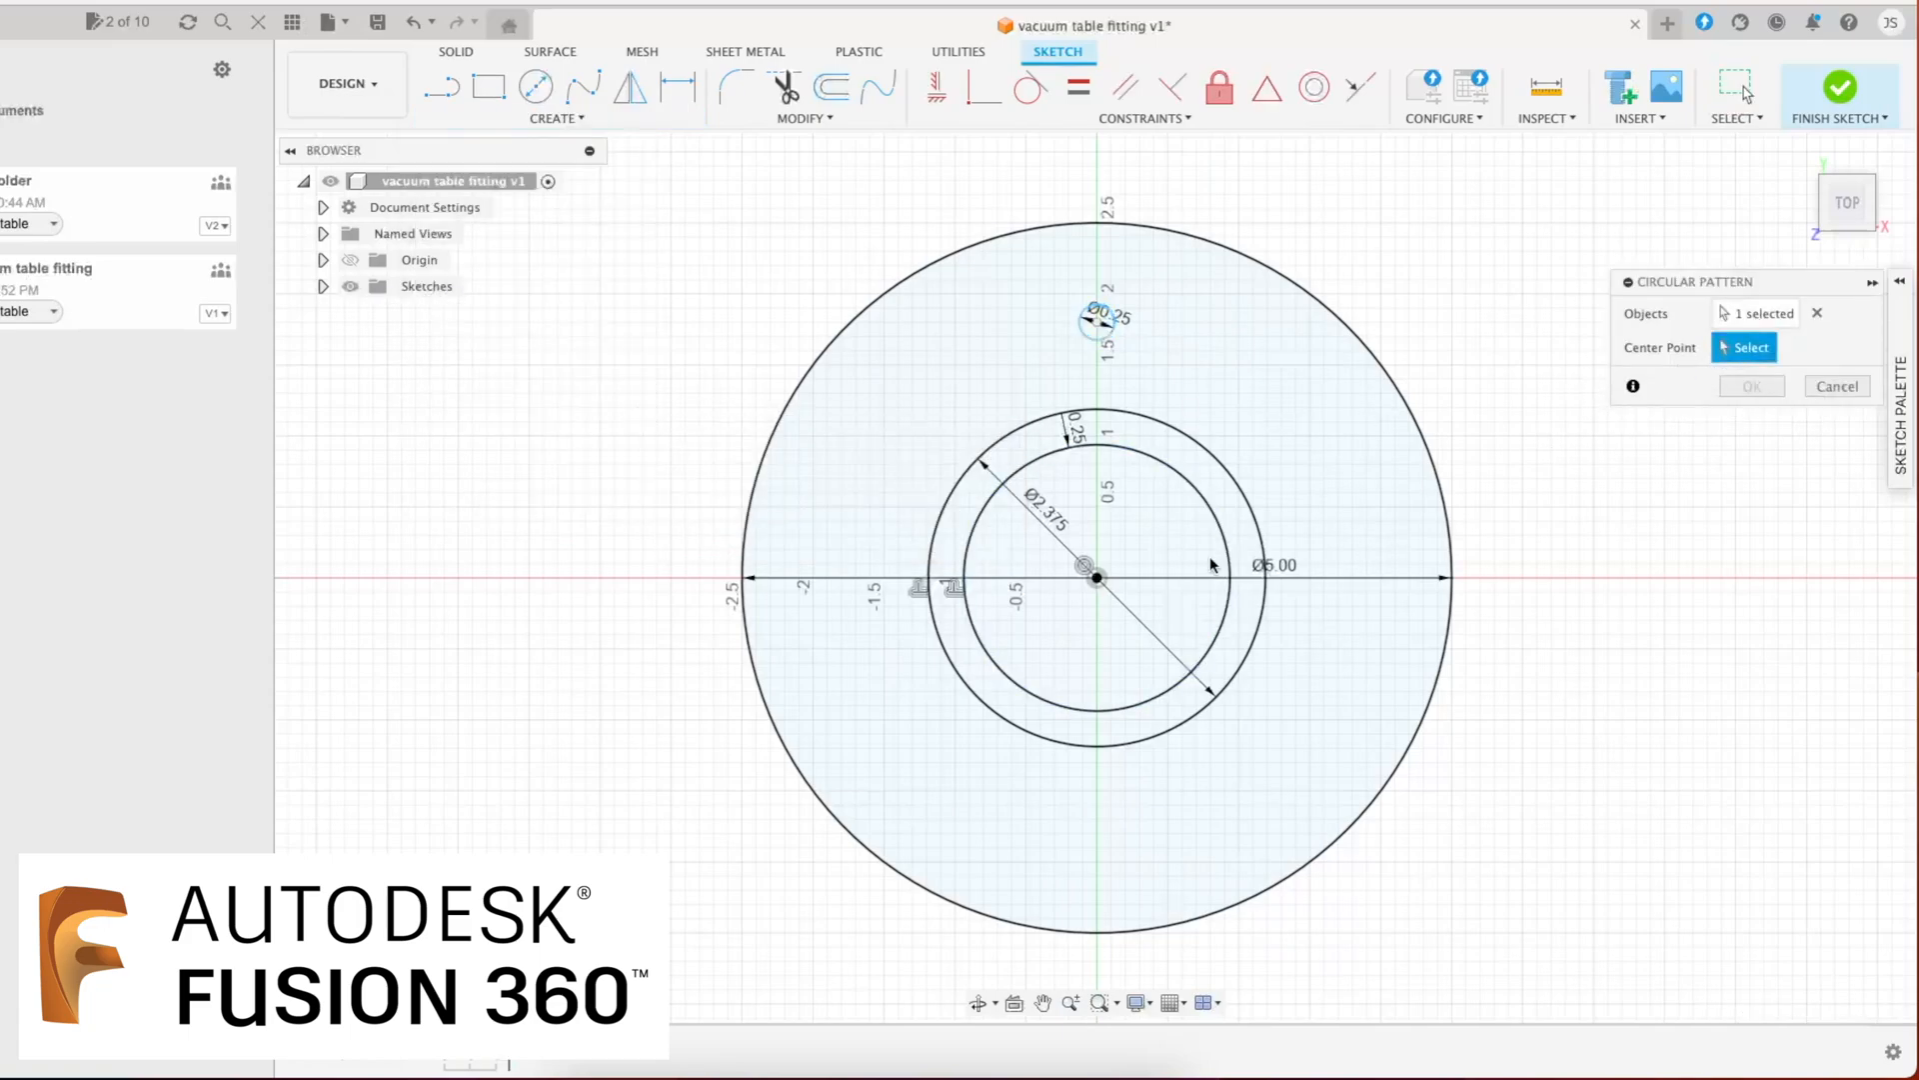
click(1098, 577)
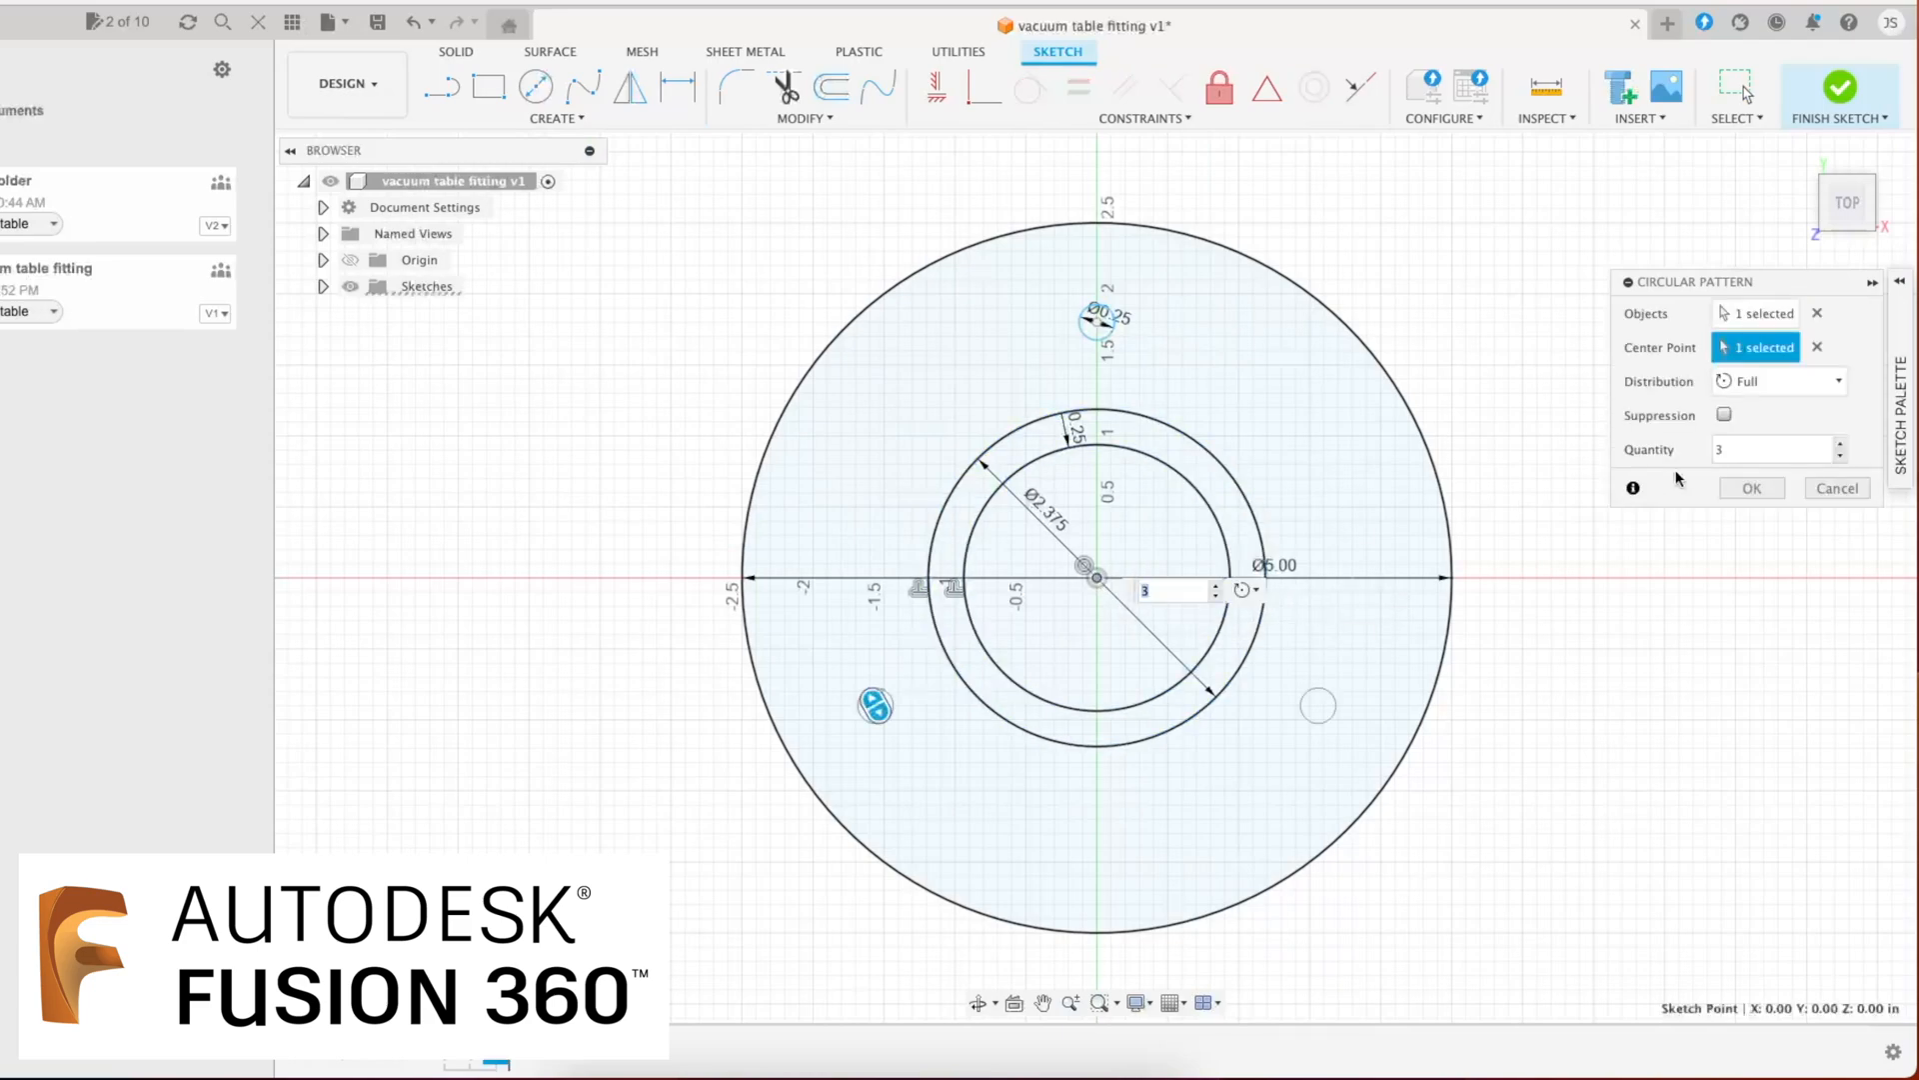
drag(1733, 458, 1706, 453)
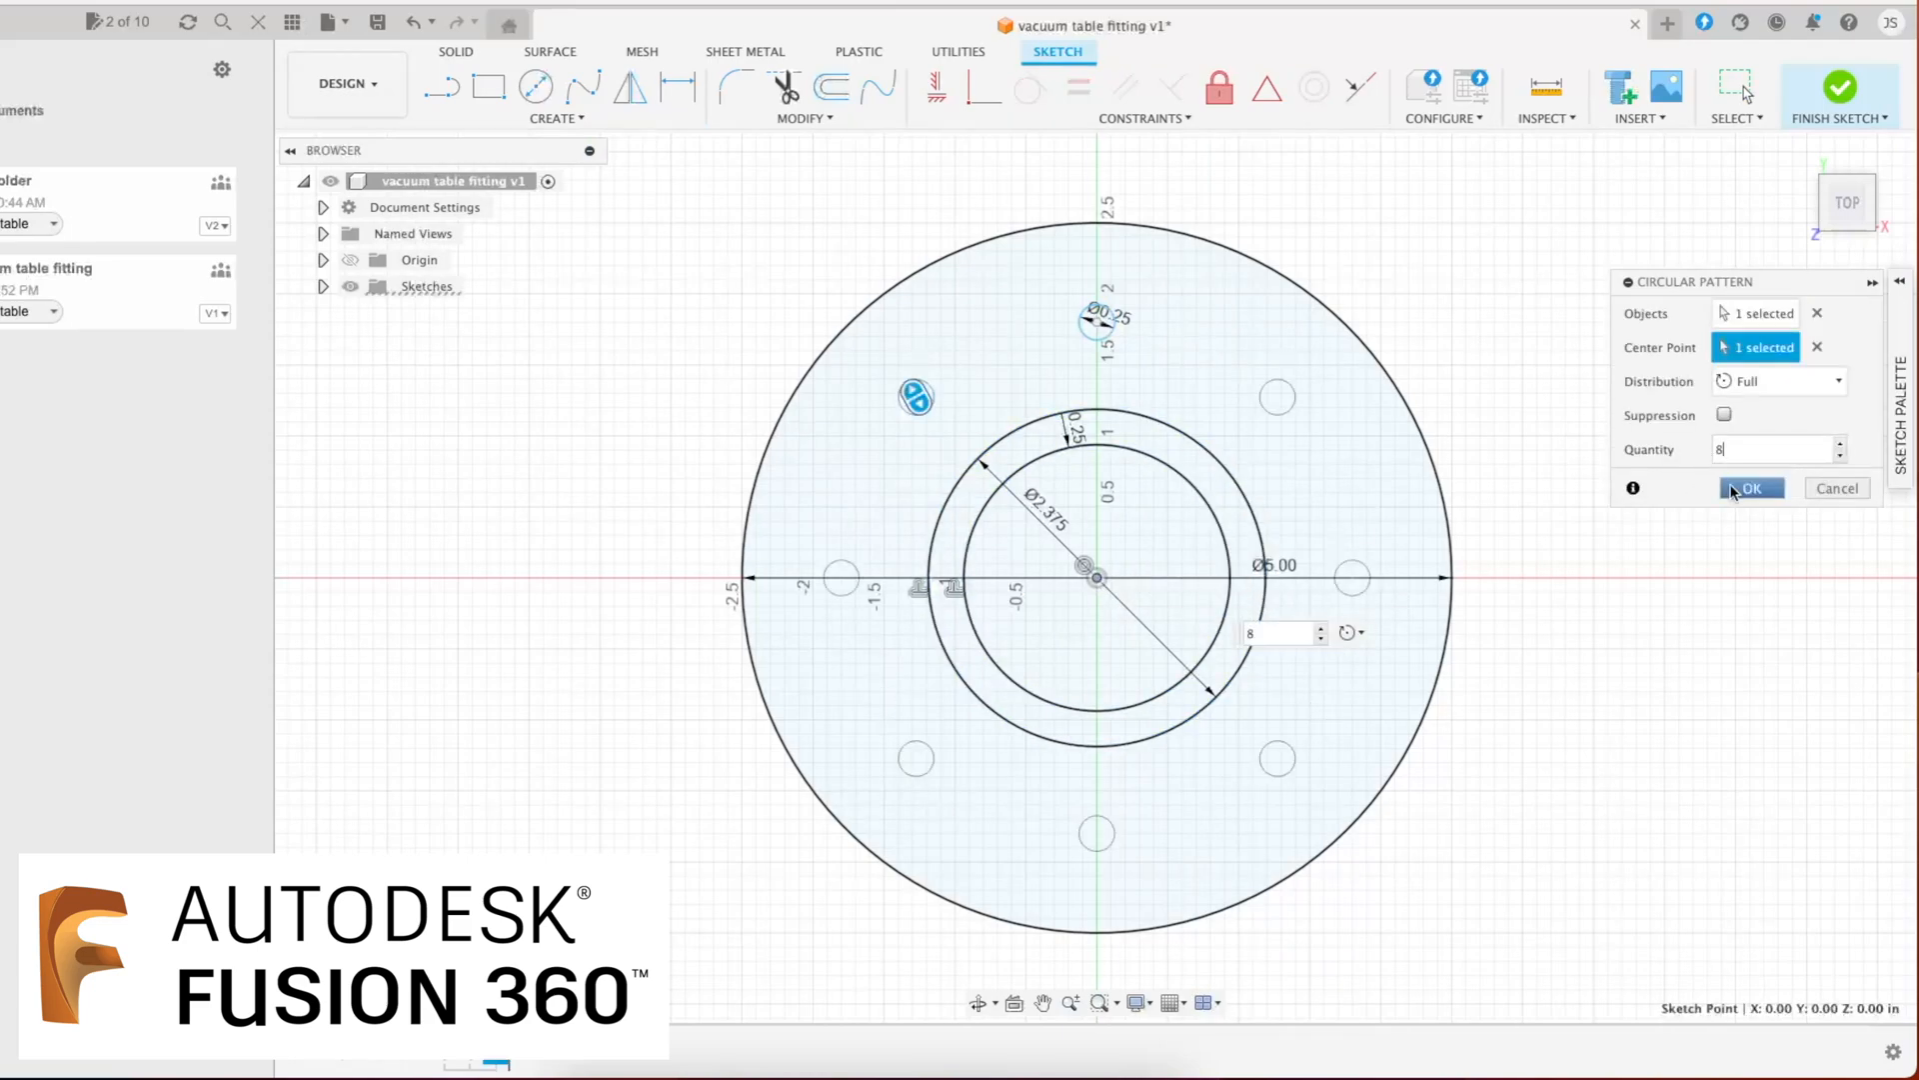
click(1736, 490)
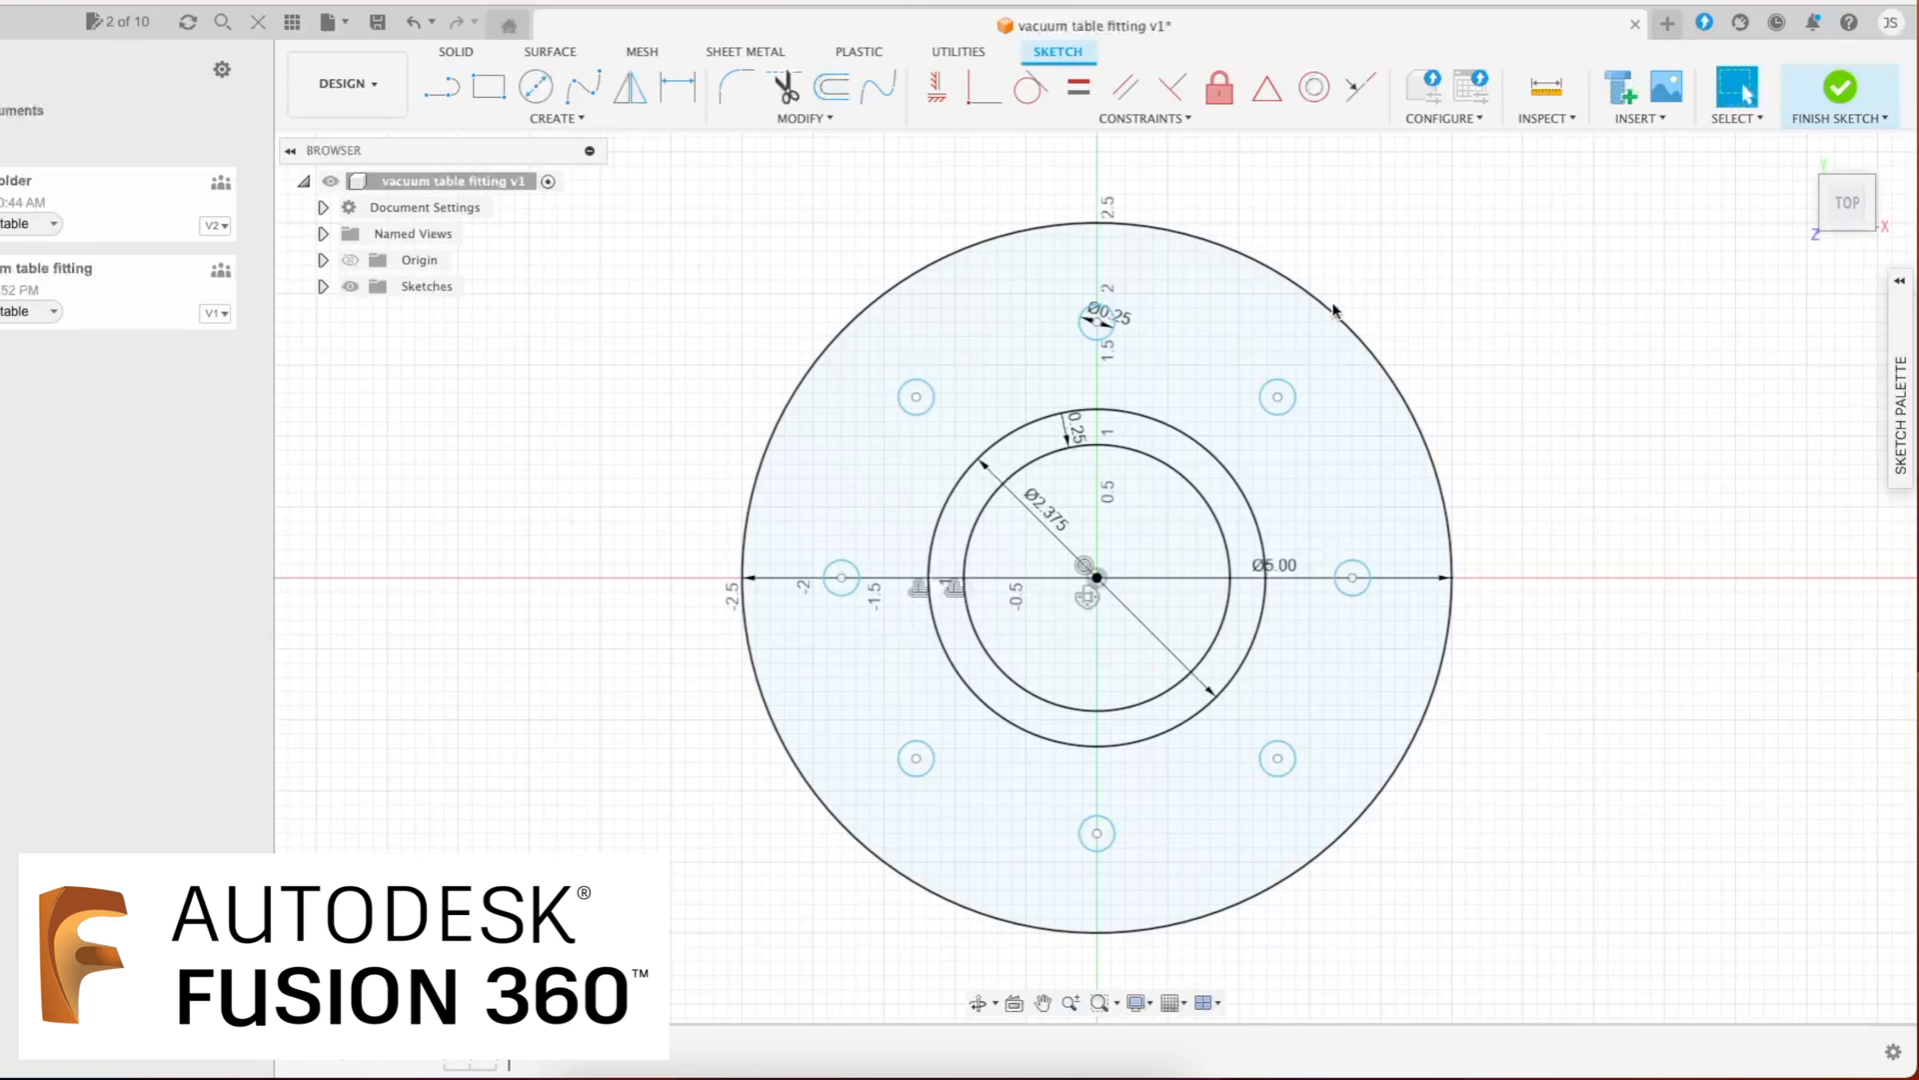
Step: Extrude the outer flange profile, leaving out the holes and pipe area, 0.25 in as a new body
click(1279, 314)
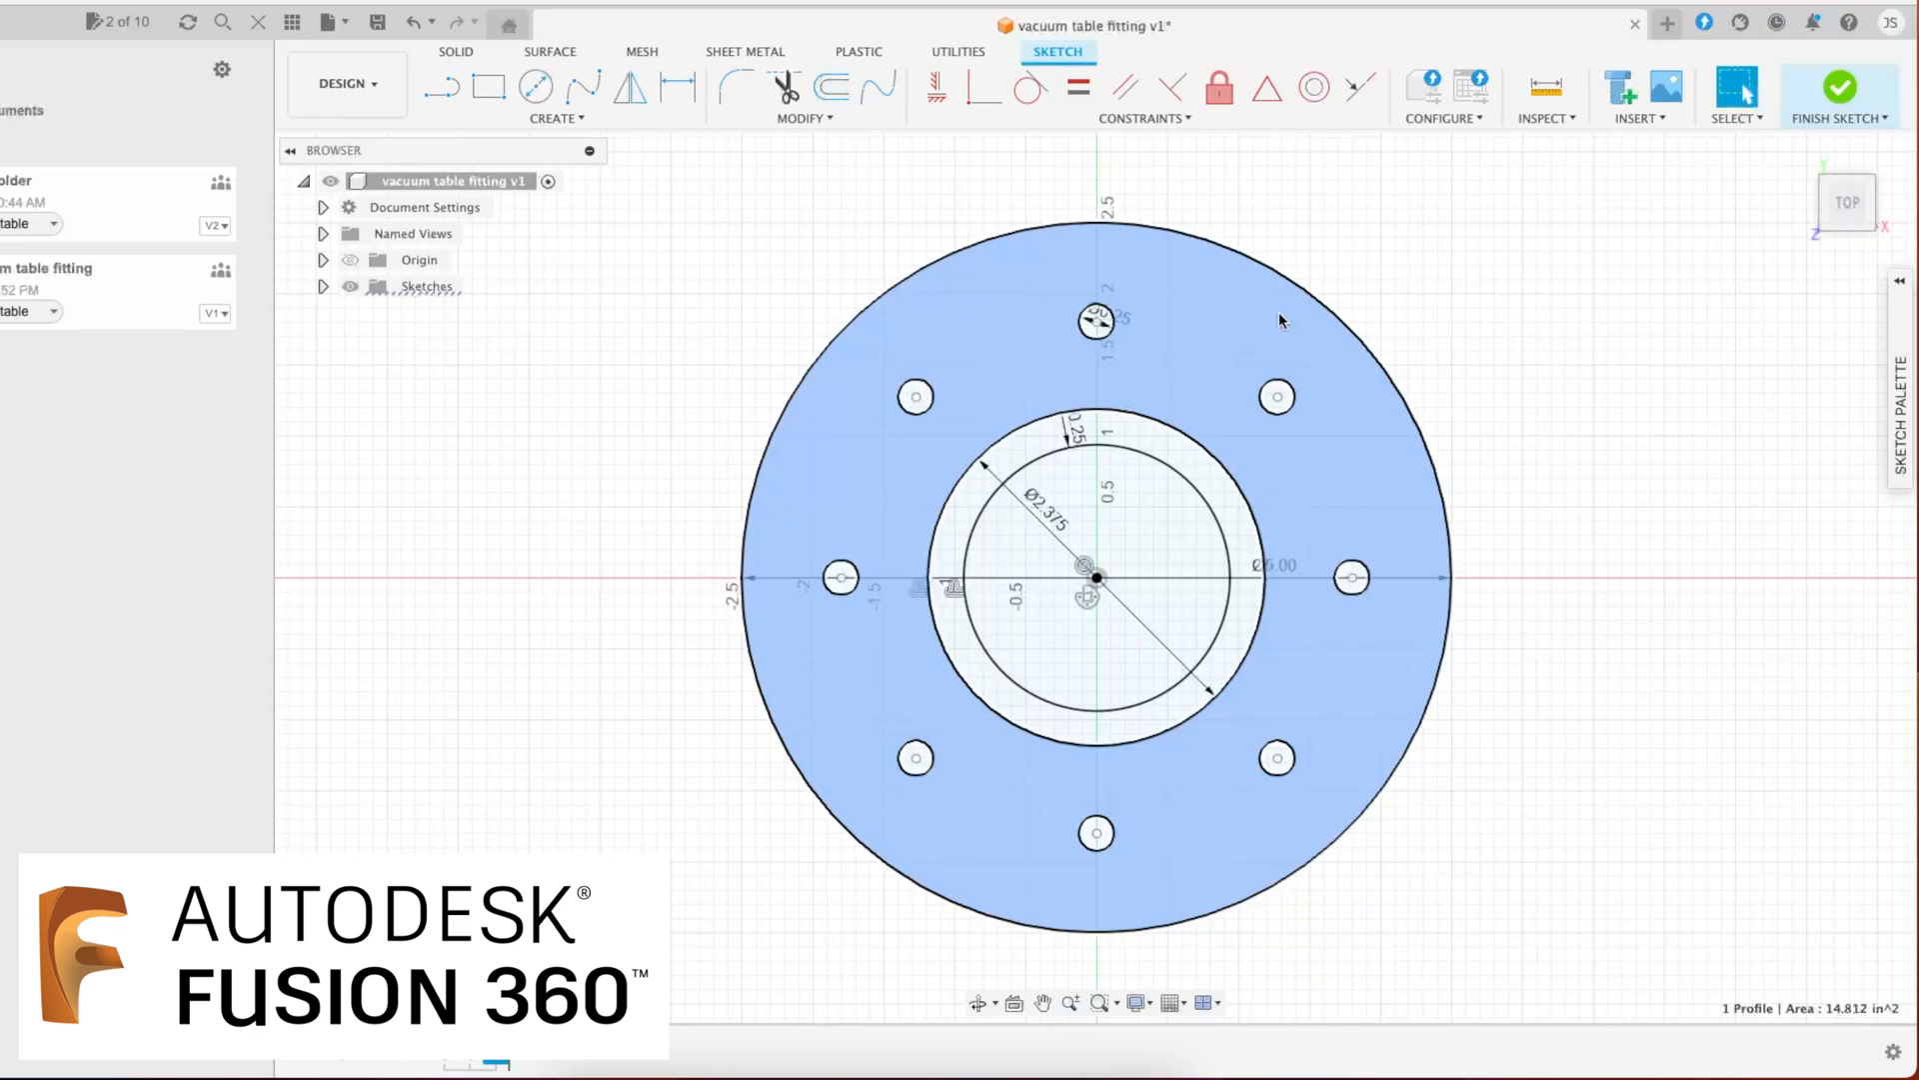
click(458, 52)
click(488, 86)
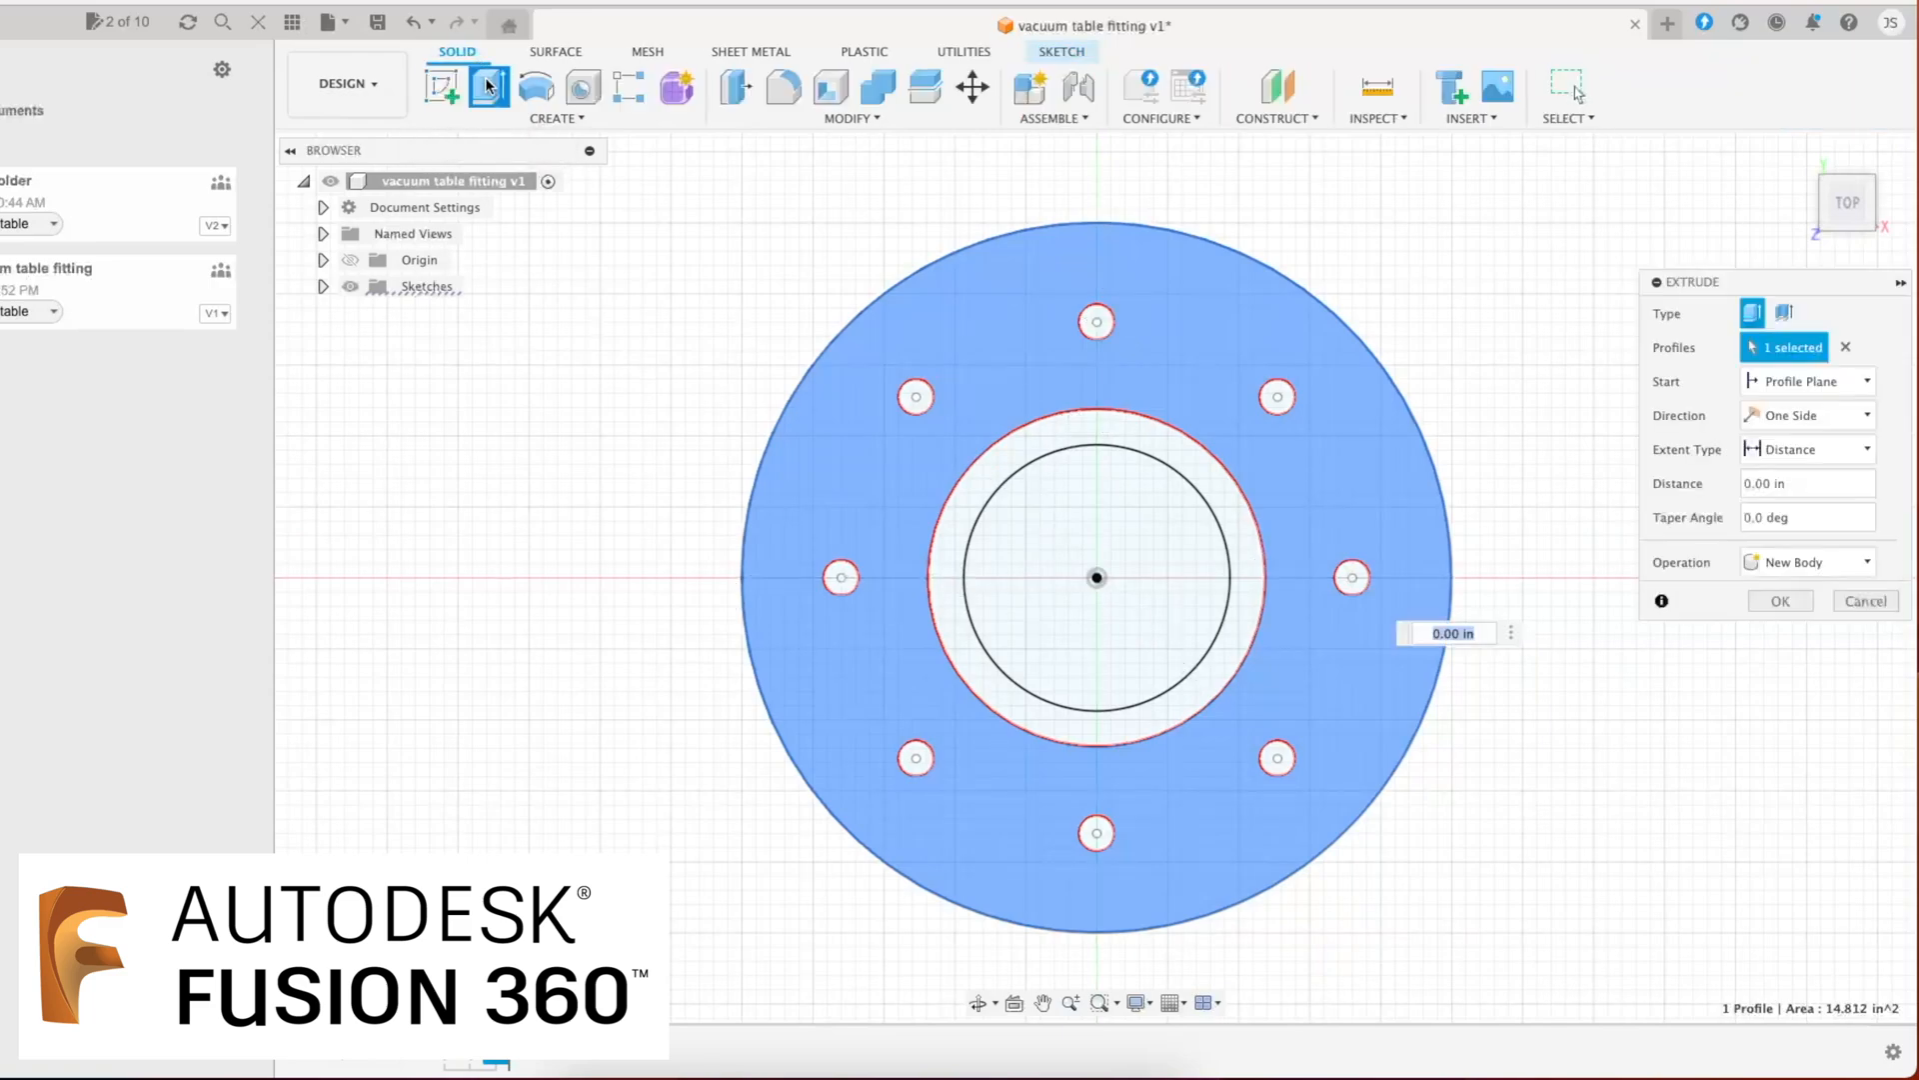
click(1825, 484)
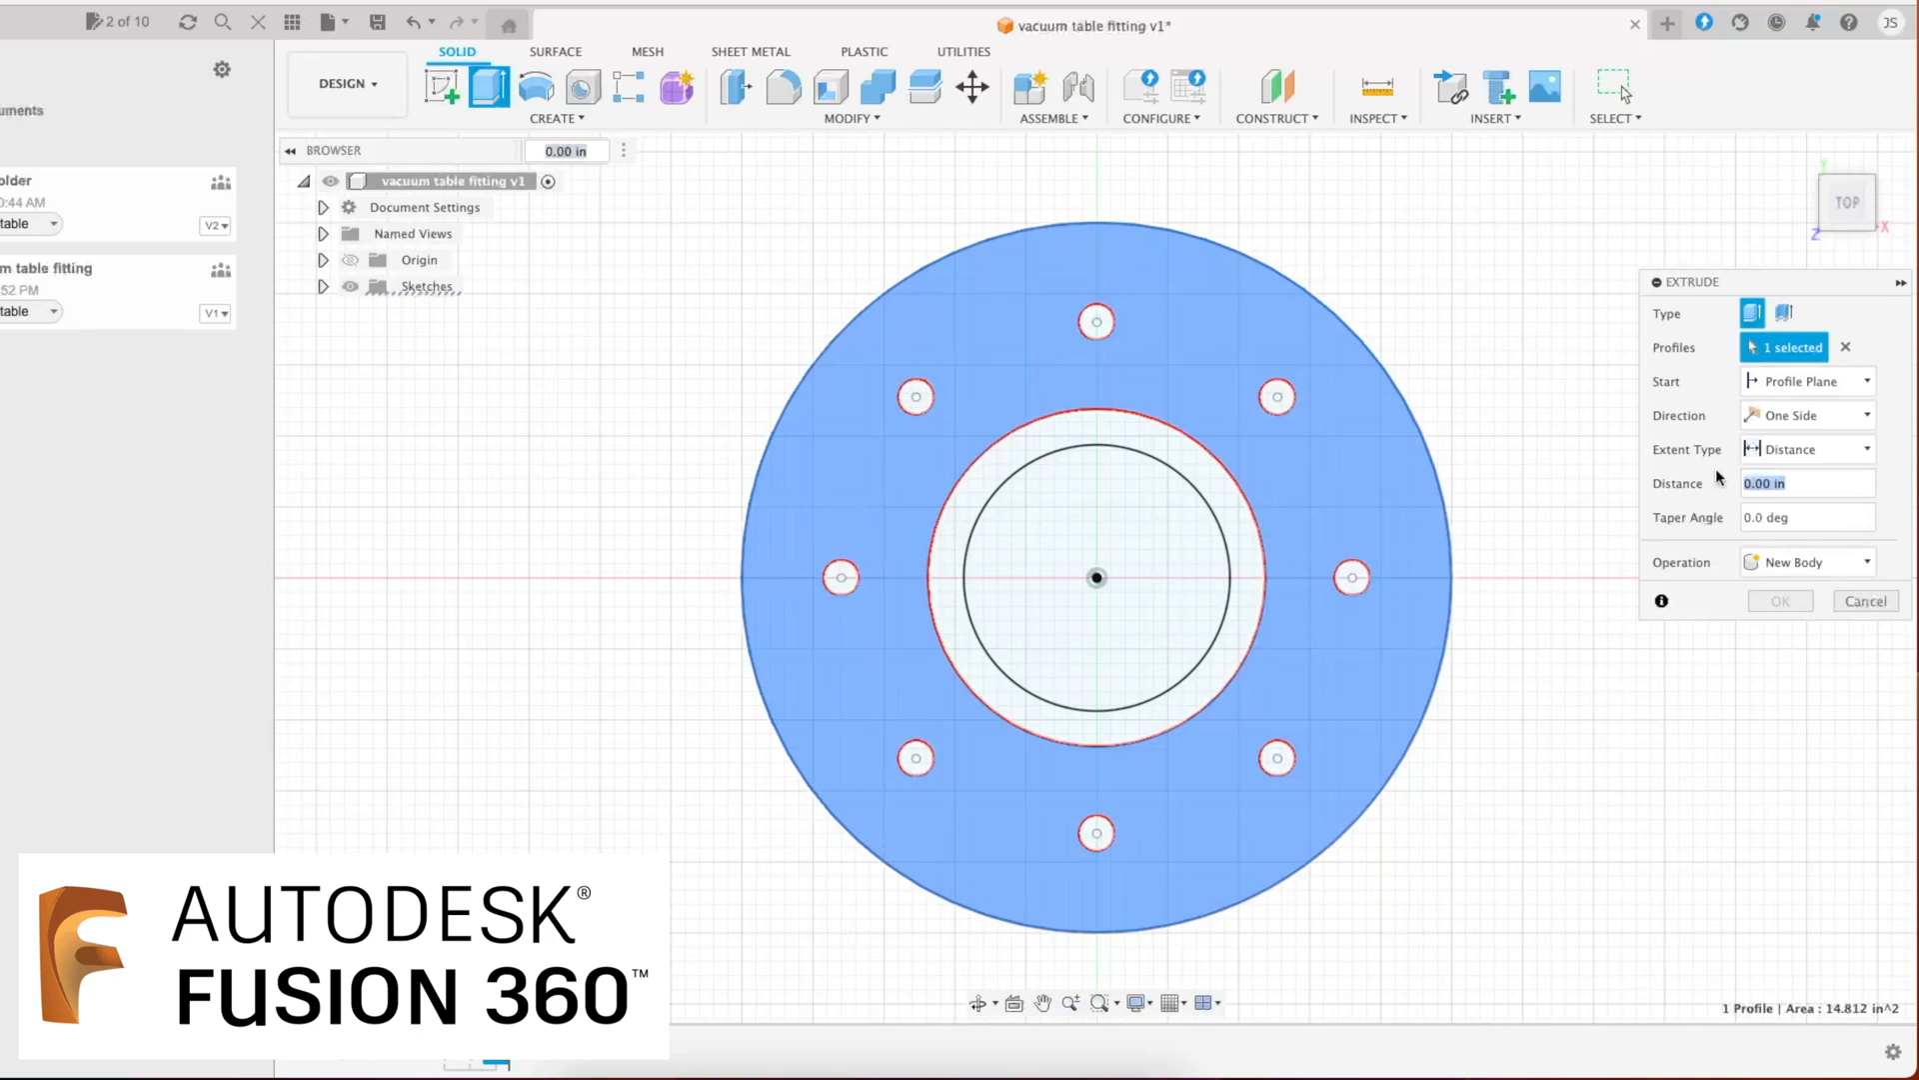
text(.25)
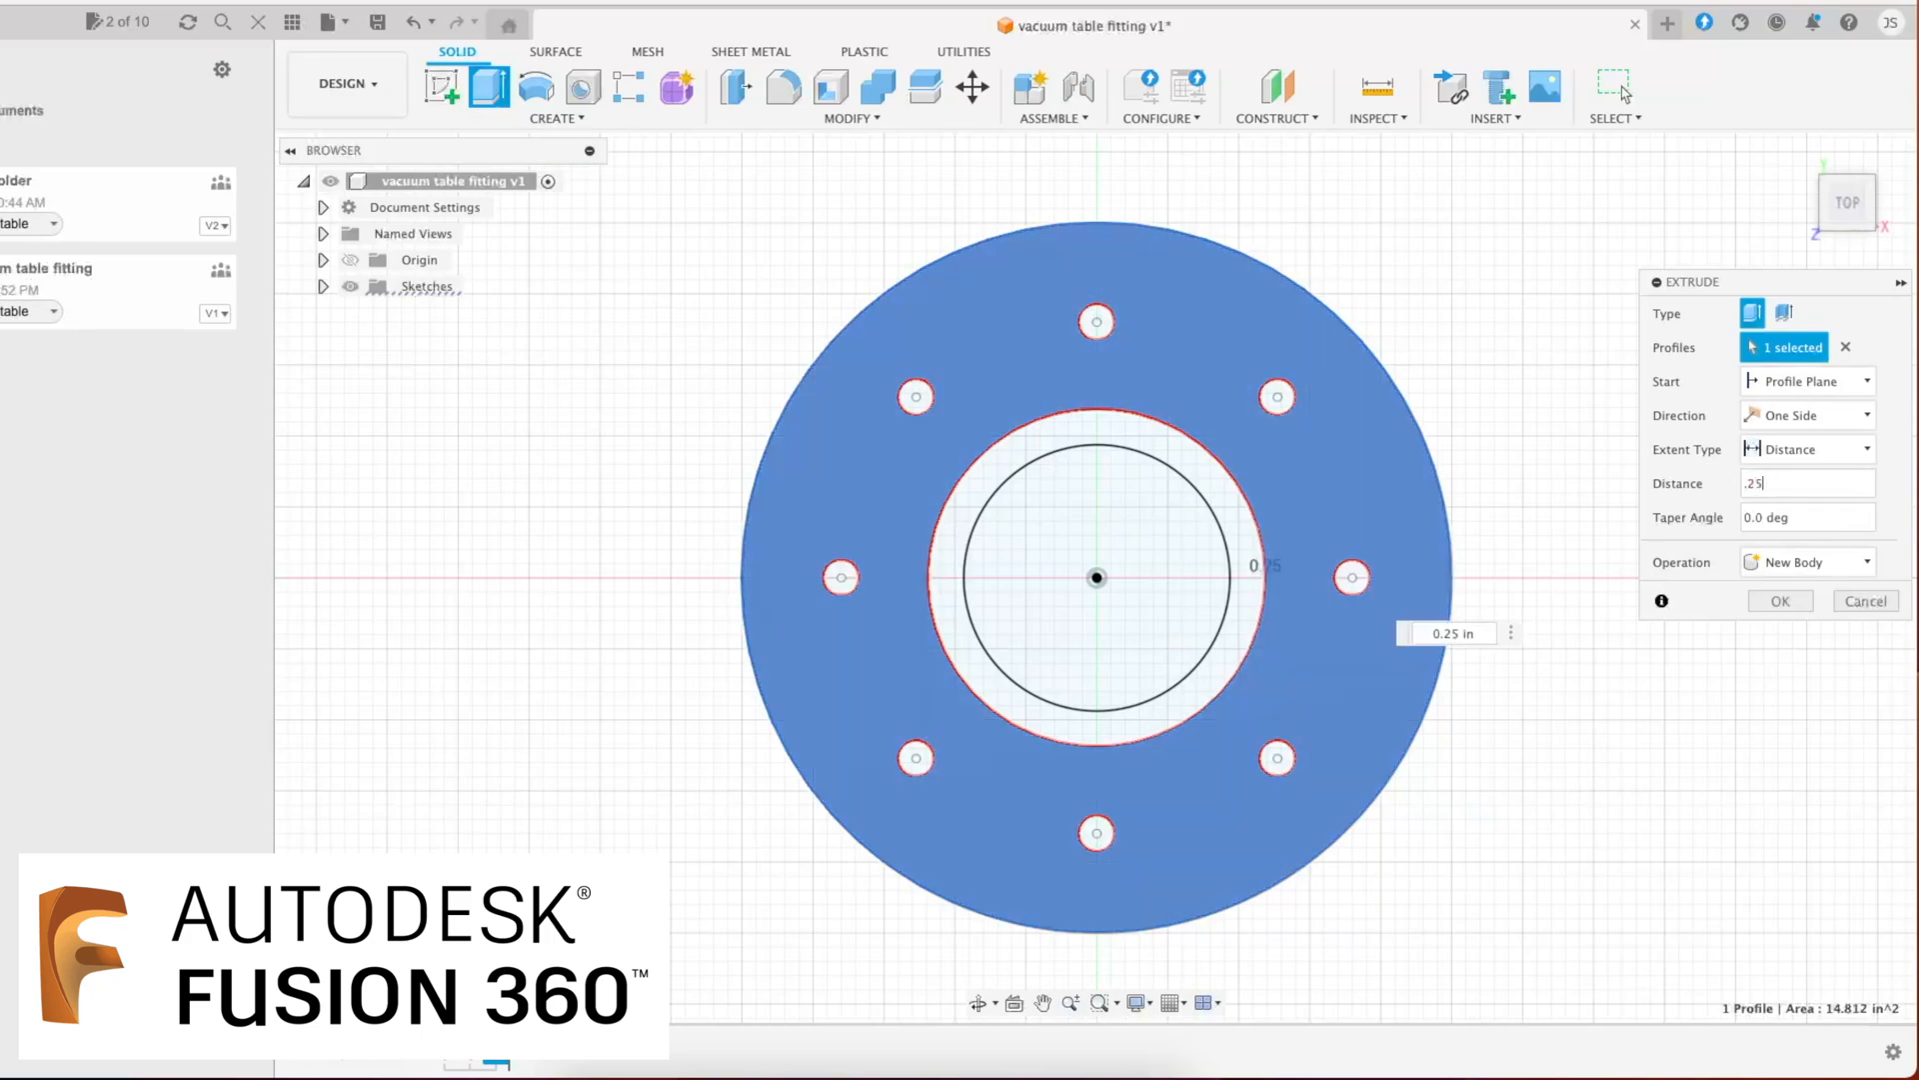
click(1776, 601)
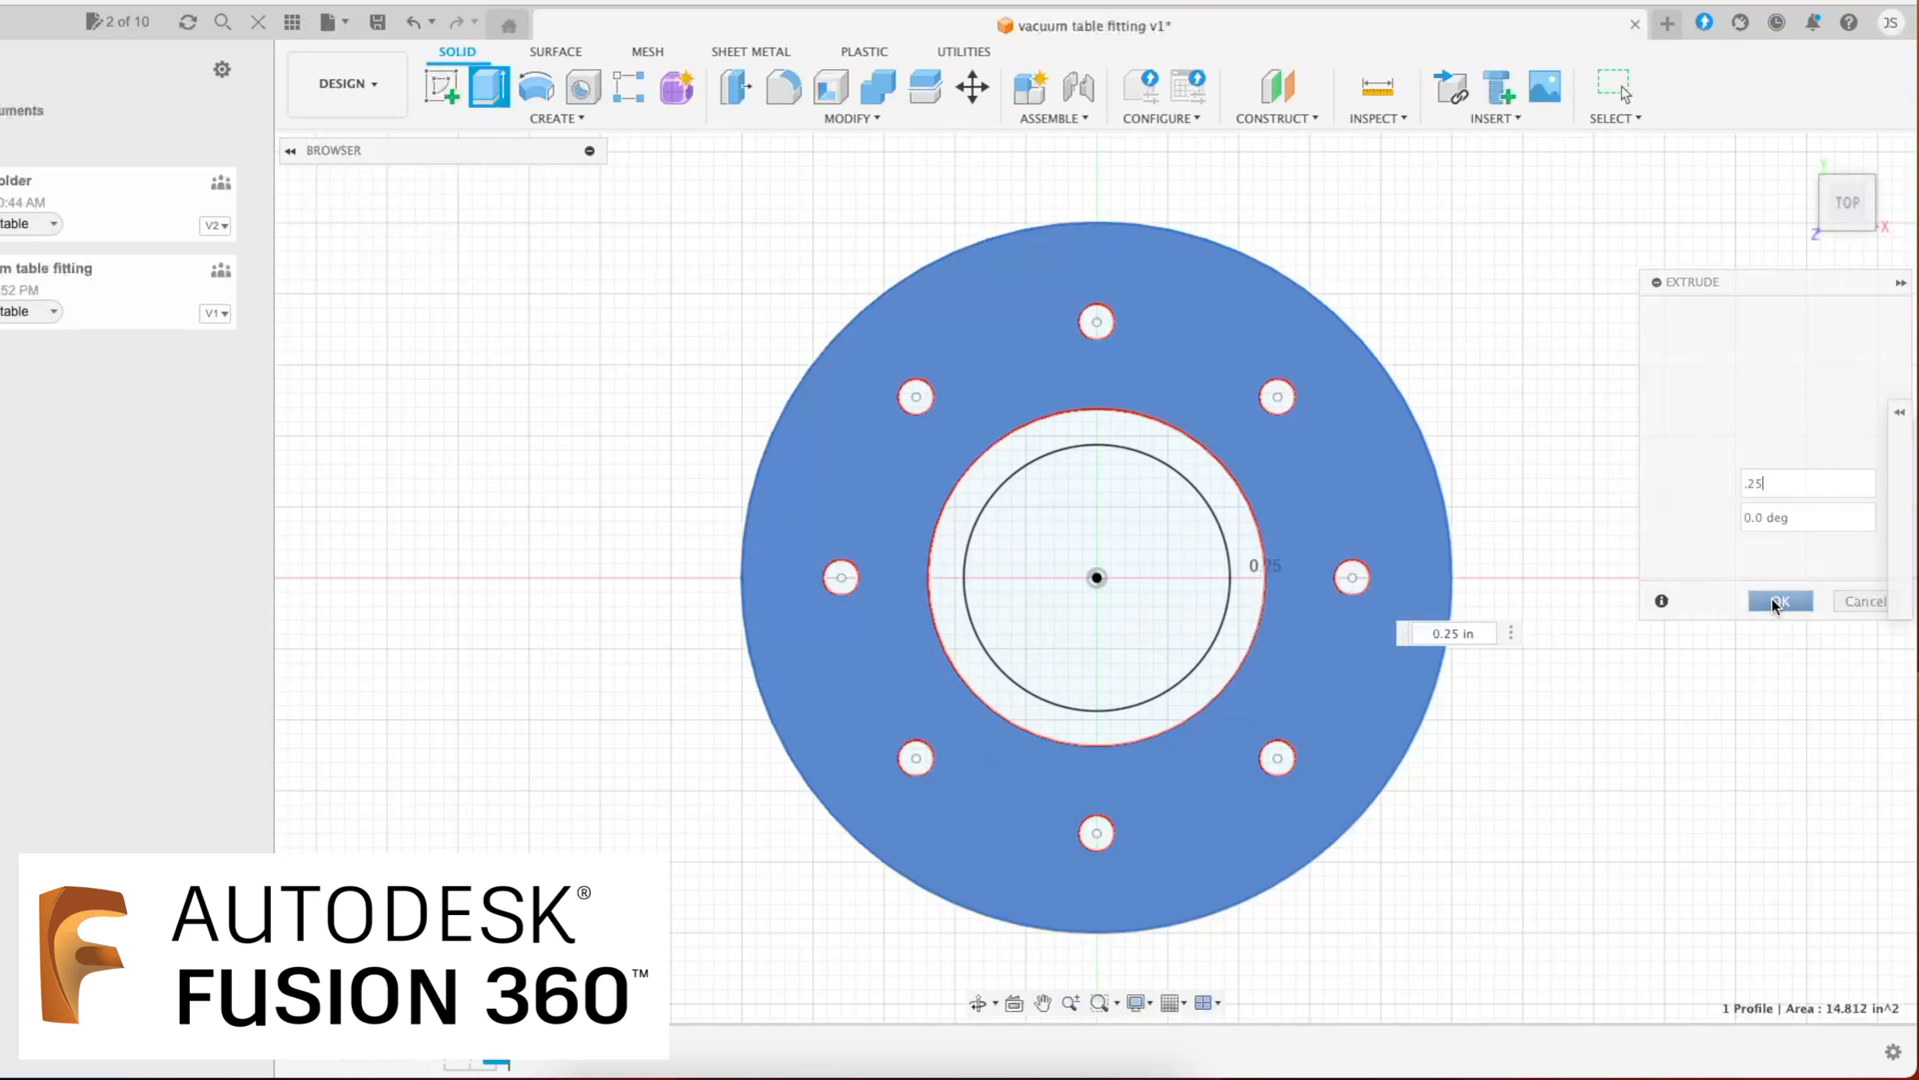
Step: Inspect the extruded flange at an angle and from above, and undo its extrusion to return to the sketch
mouse_move(1849, 207)
mouse_down()
mouse_move(1845, 240)
mouse_move(1848, 169)
mouse_move(1847, 200)
mouse_up()
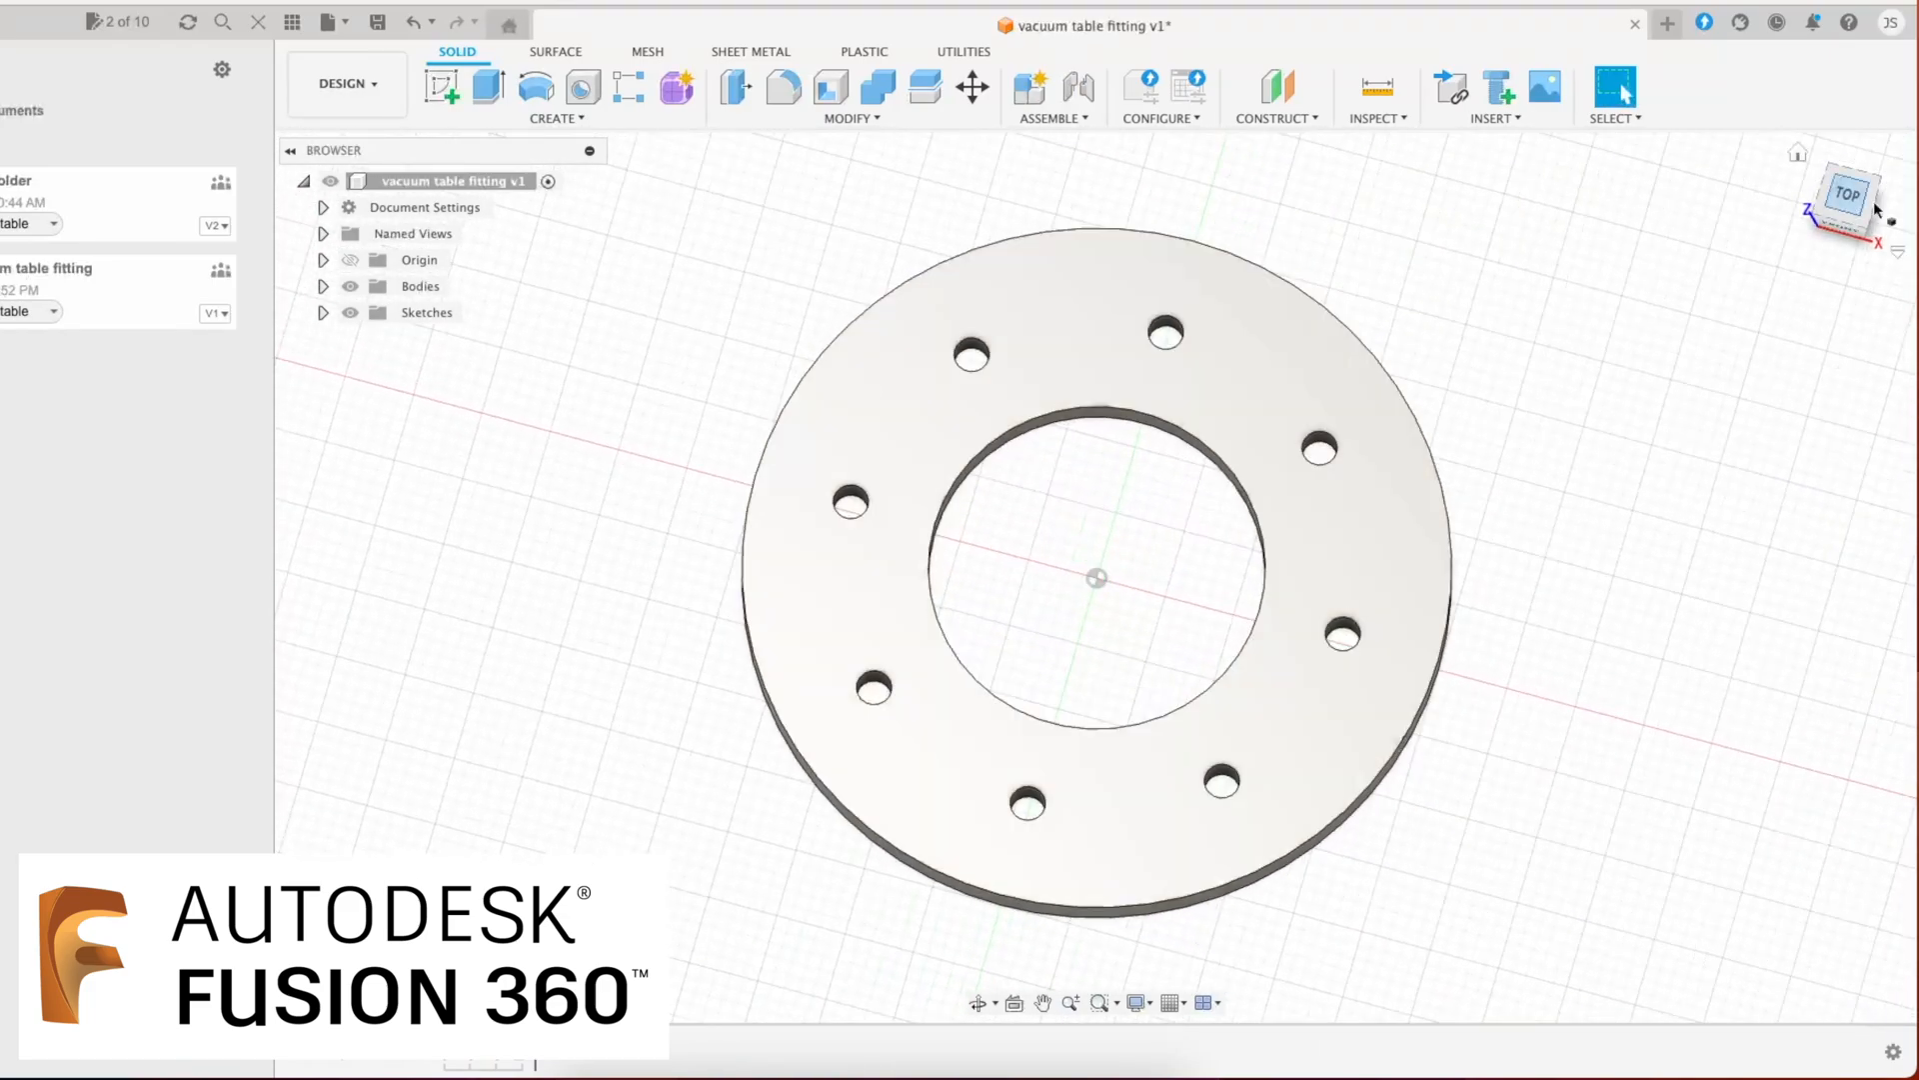
click(1848, 201)
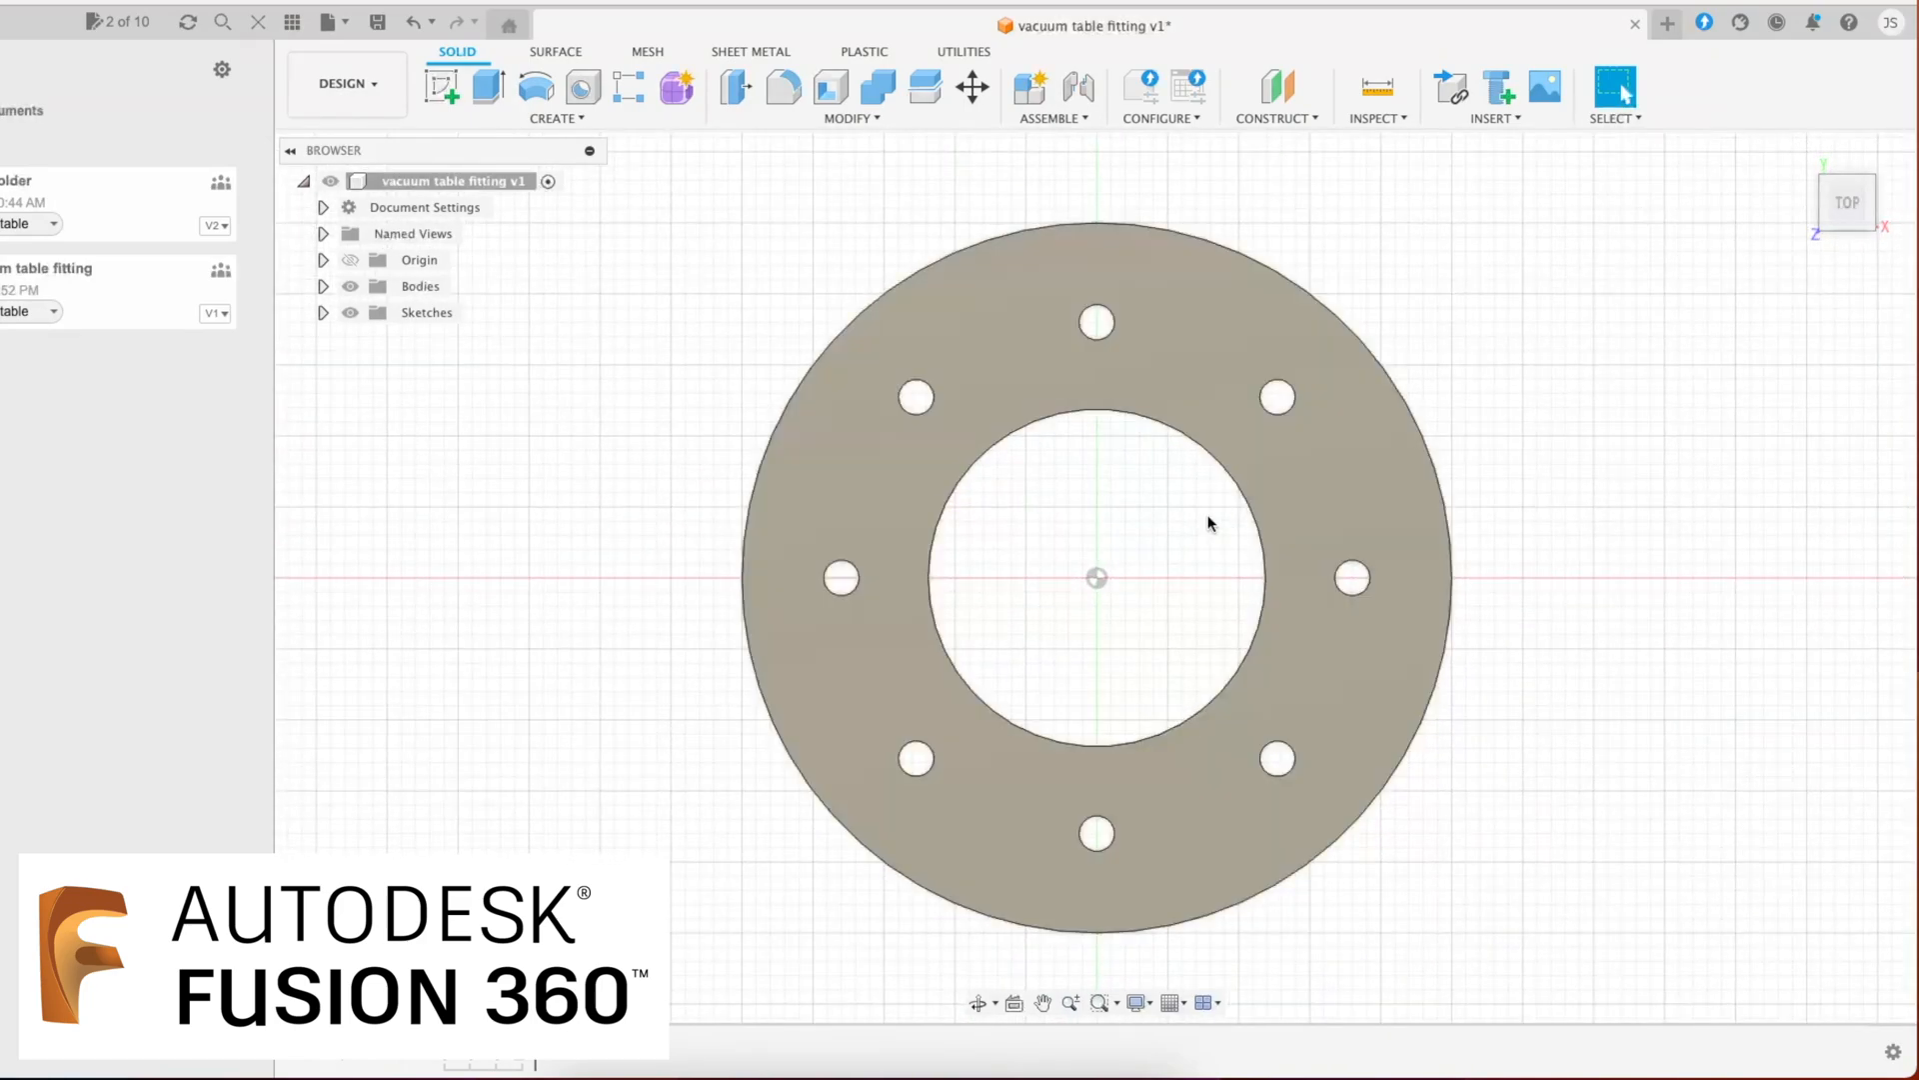
click(1257, 484)
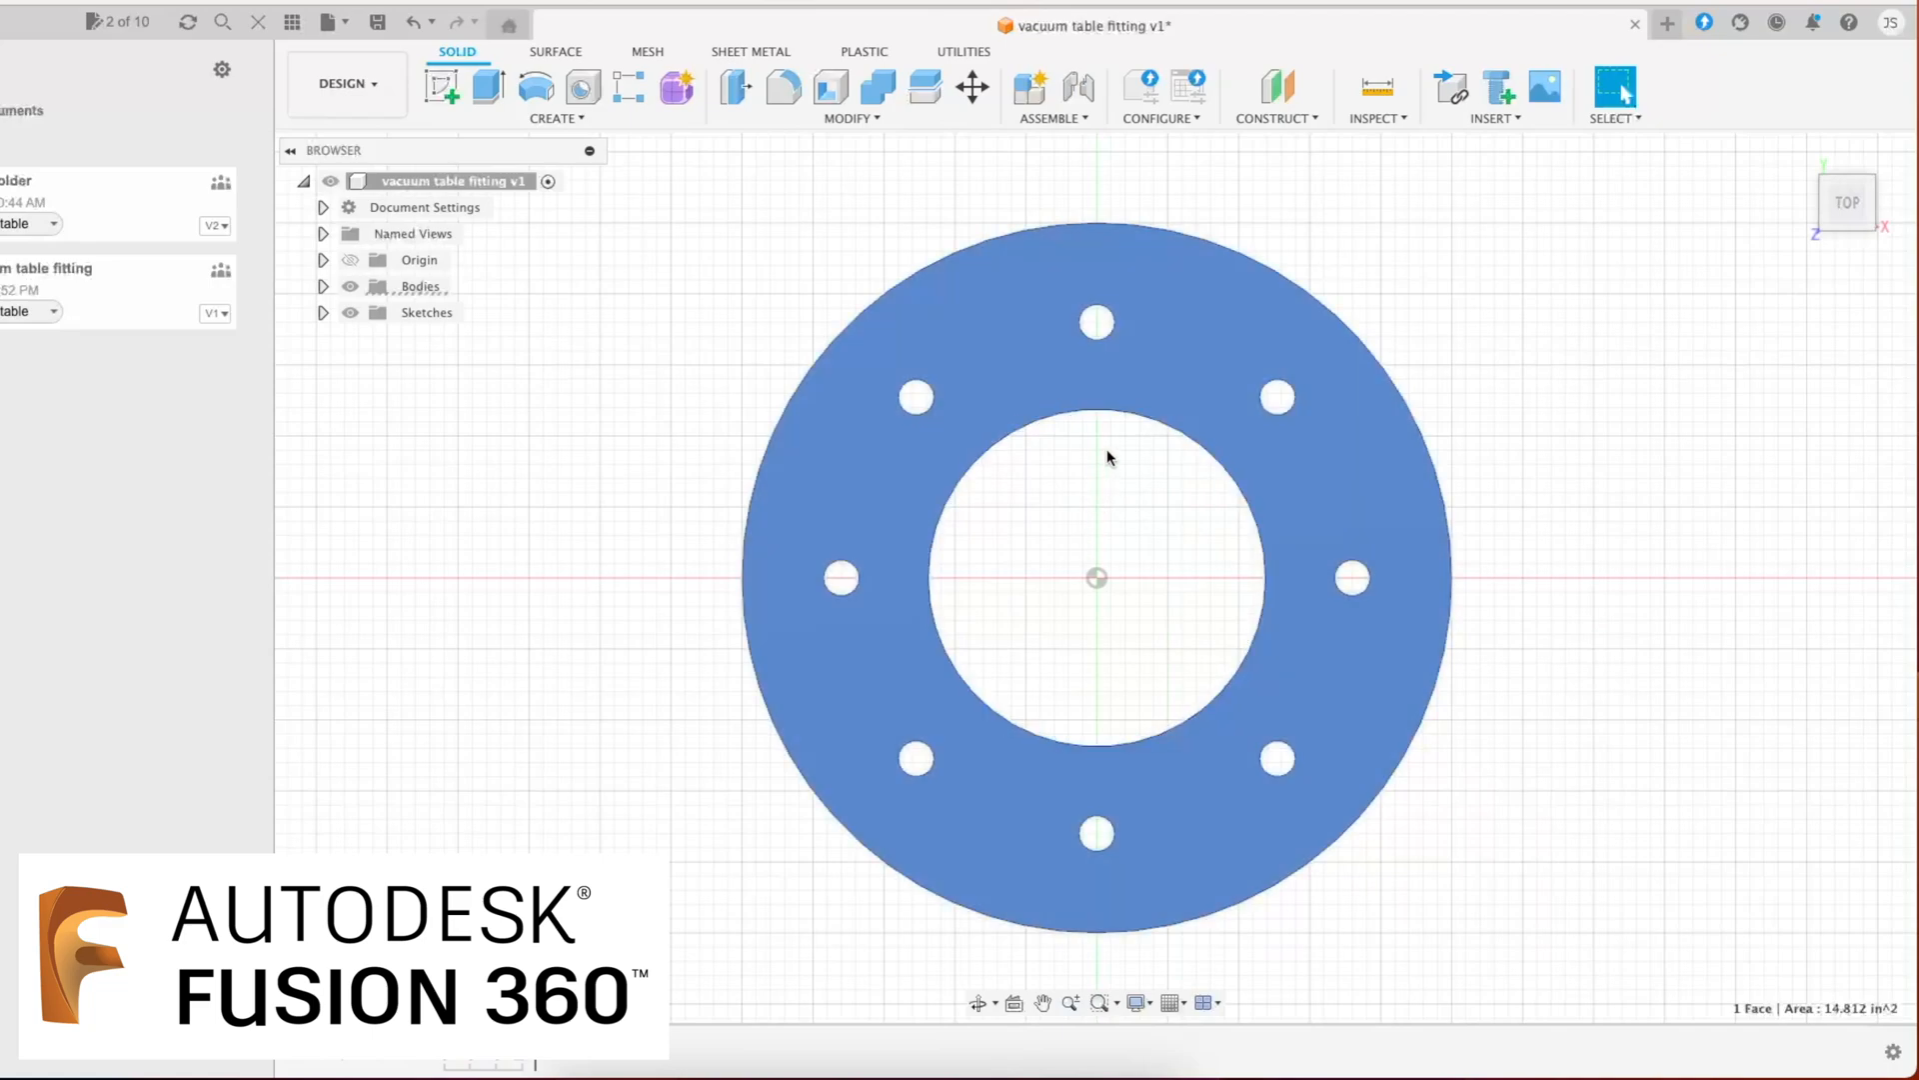
click(414, 24)
click(414, 24)
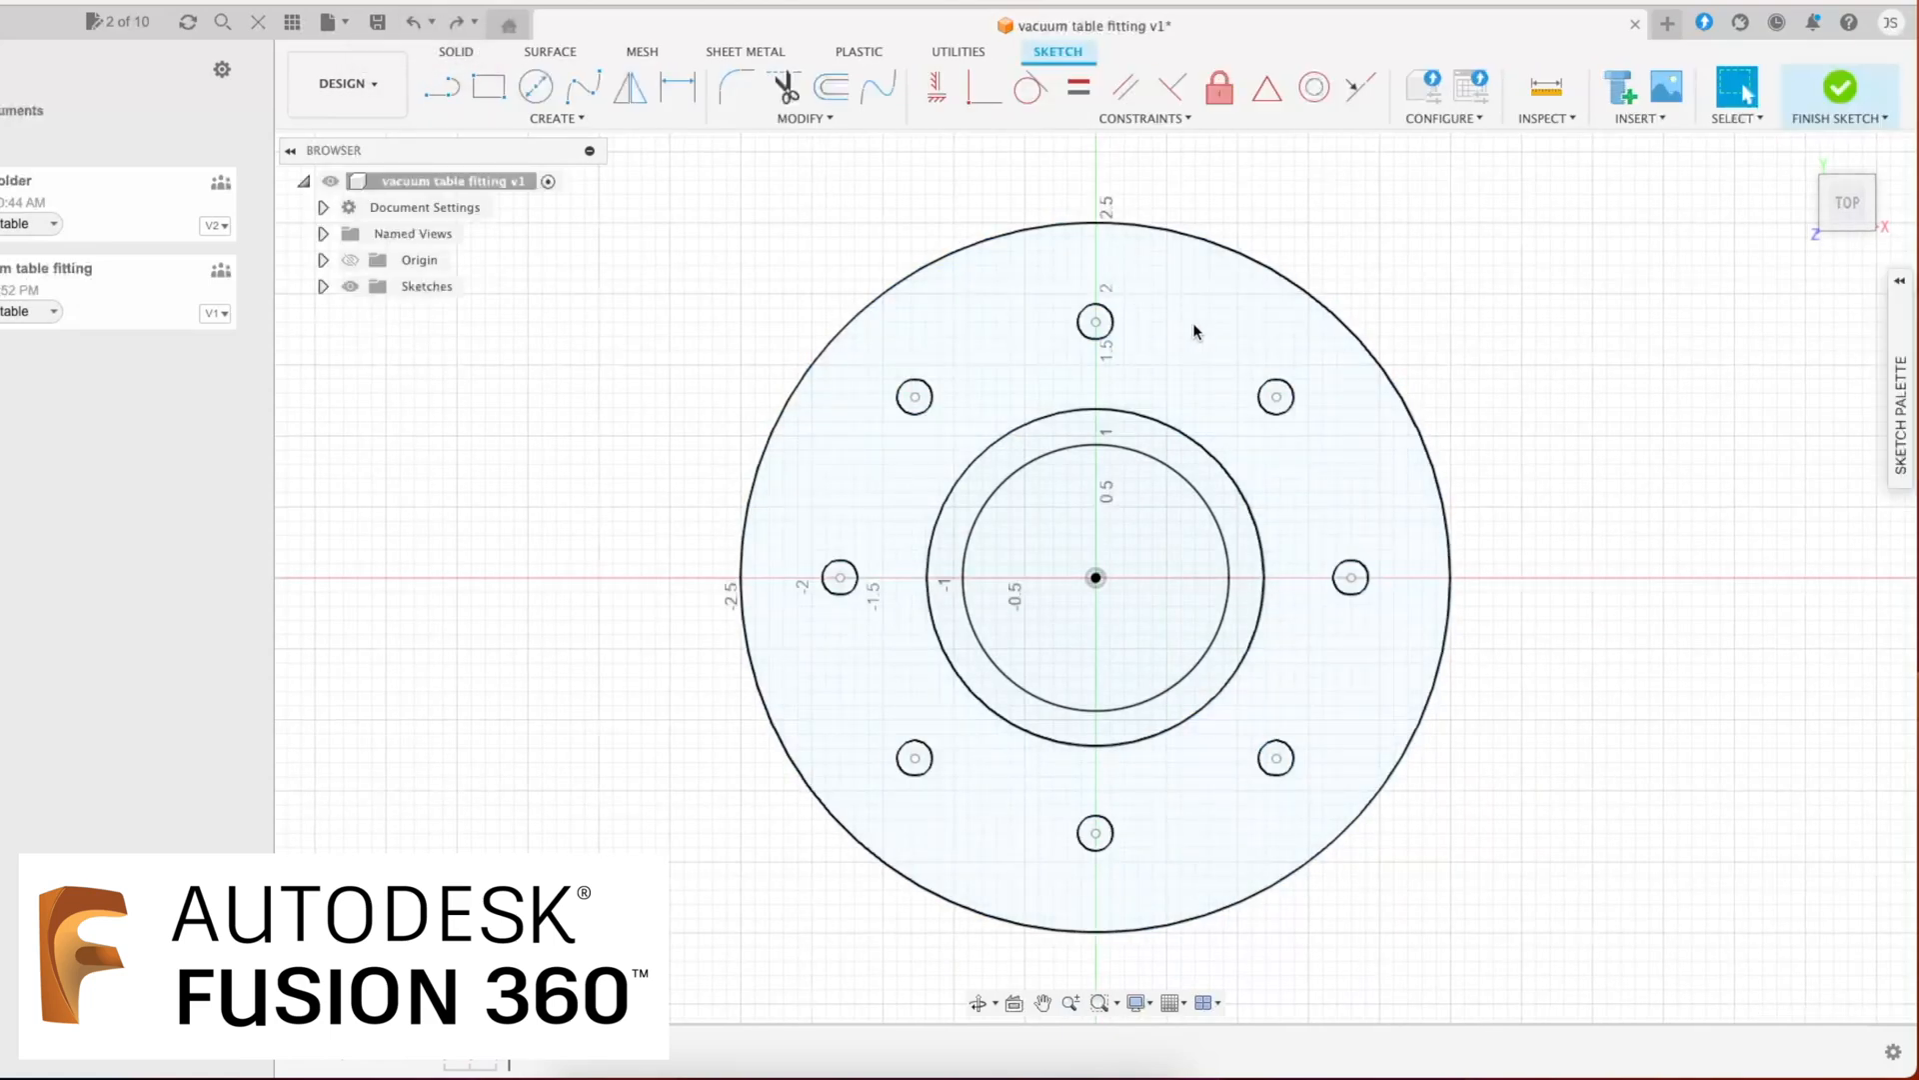
Step: Extrude the pipe wall ring between the two inner circles 4 in as a new body
click(1195, 331)
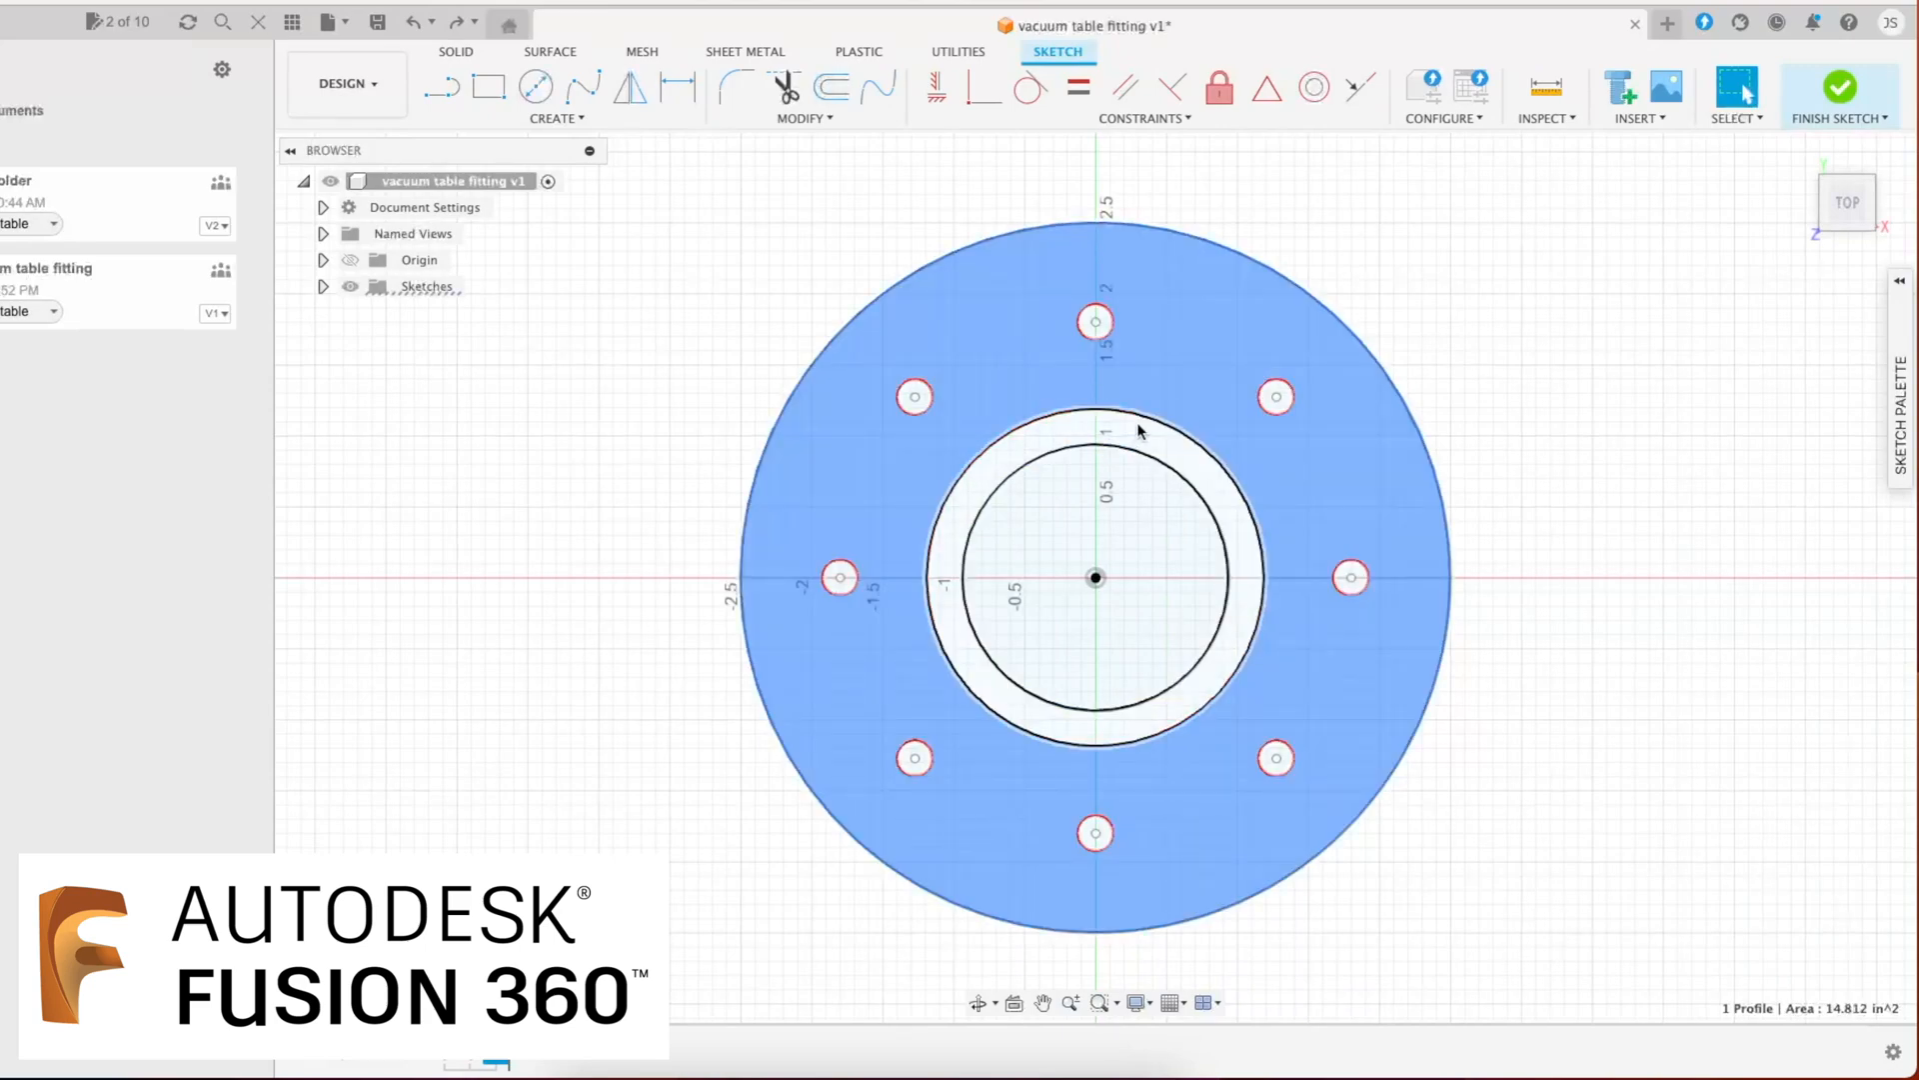
click(1136, 422)
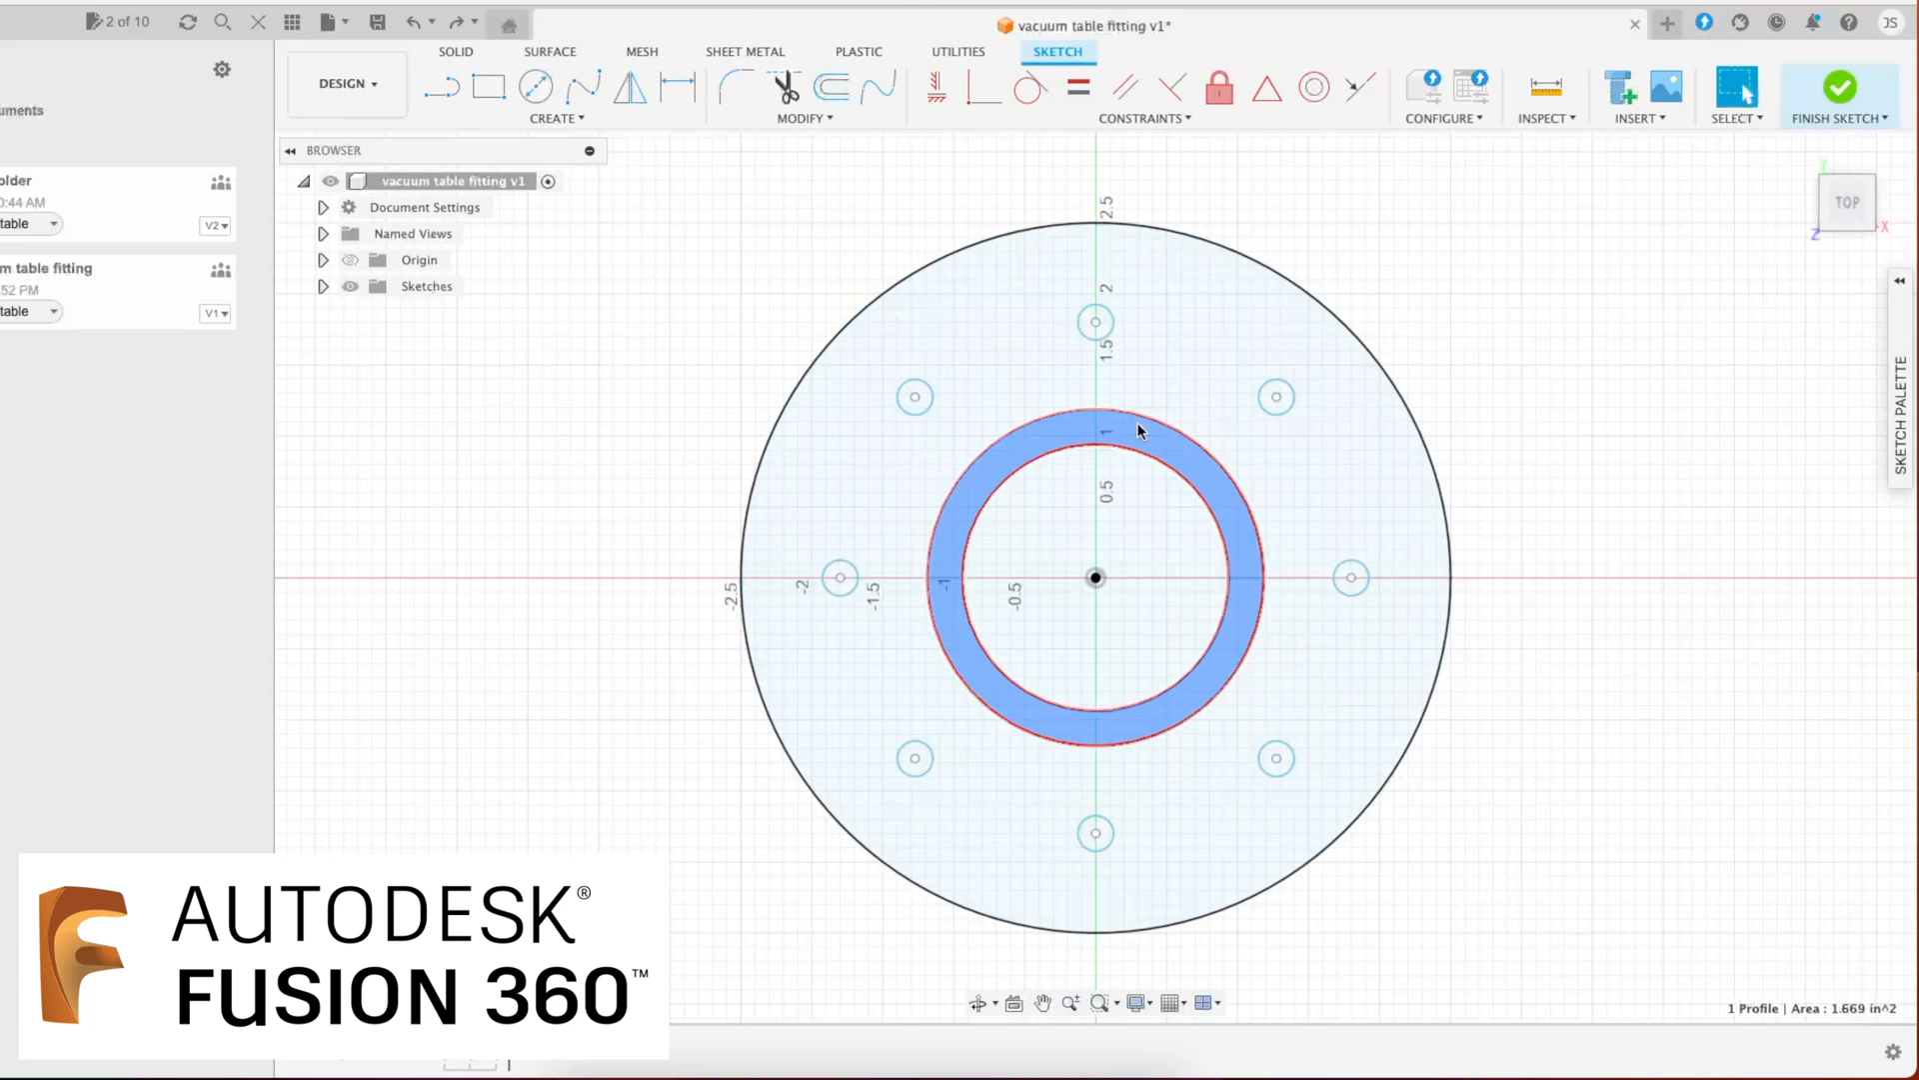
click(452, 52)
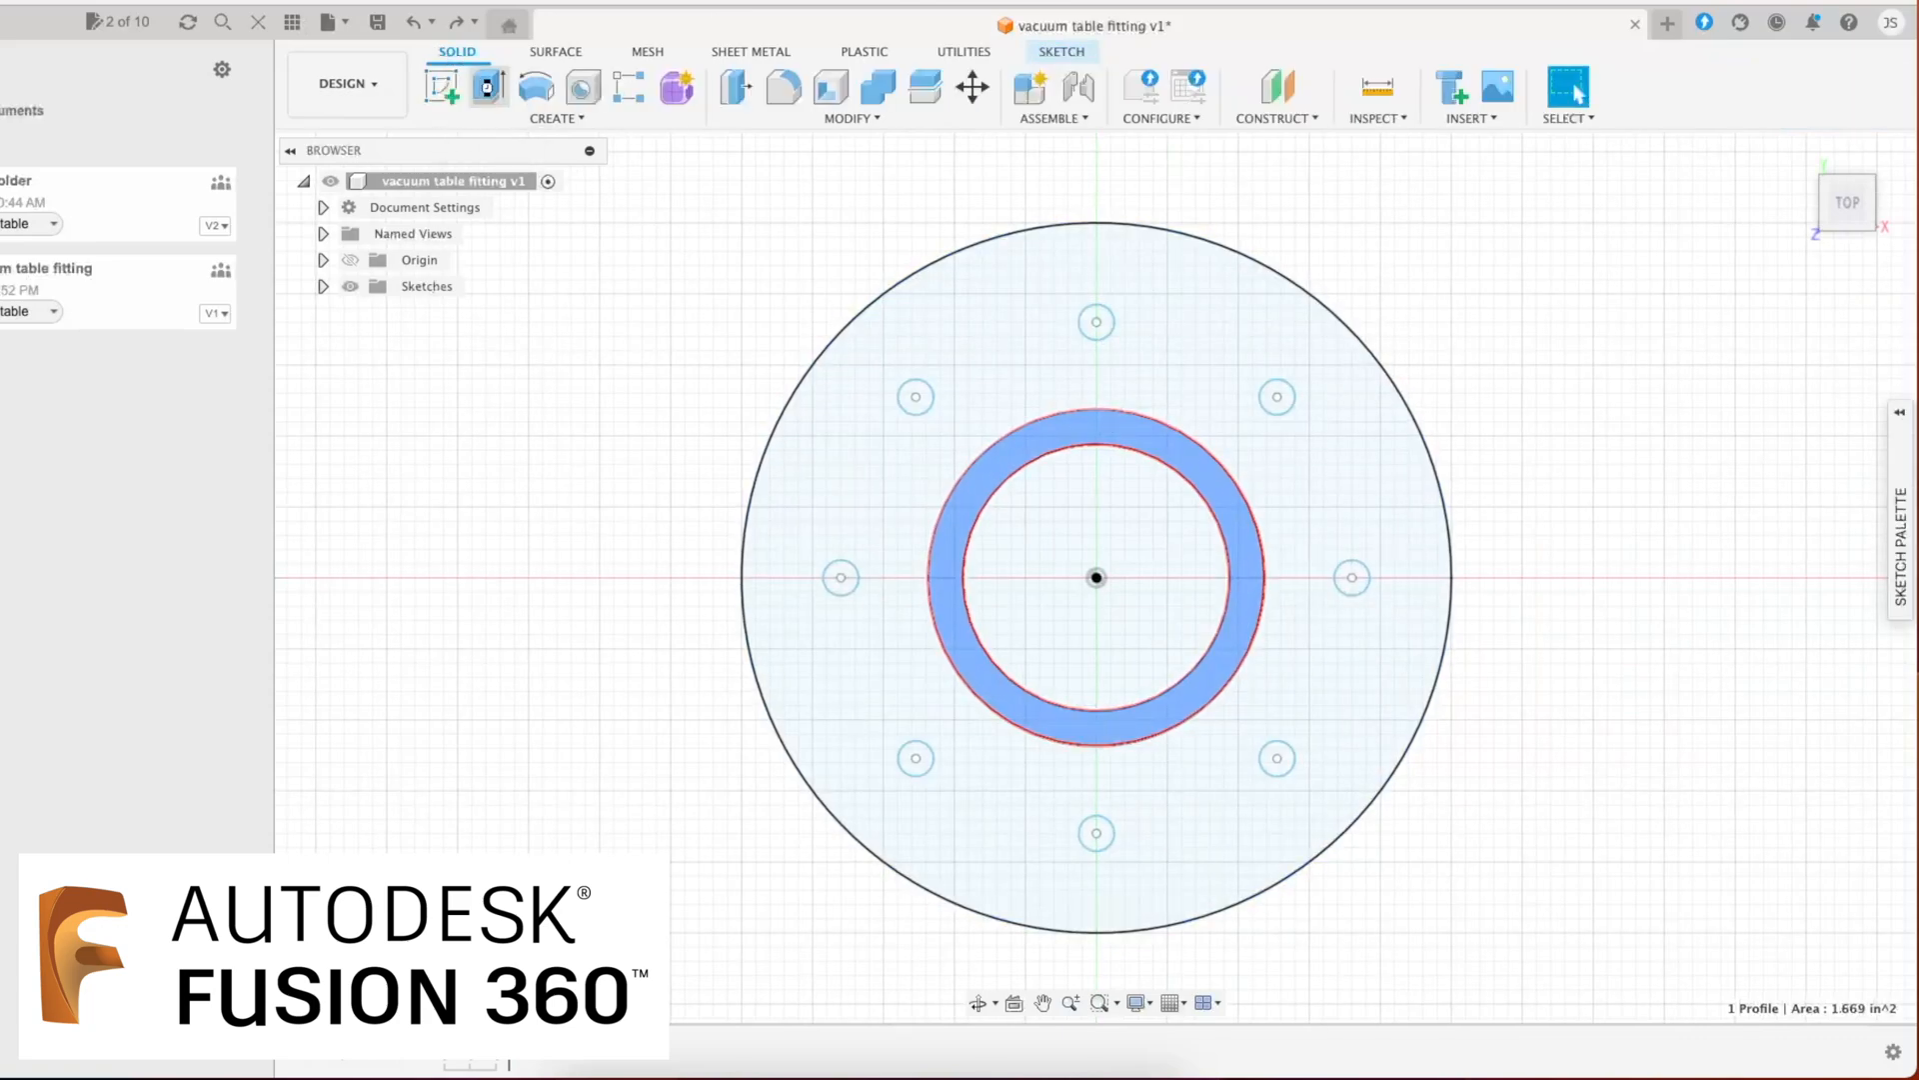
click(487, 88)
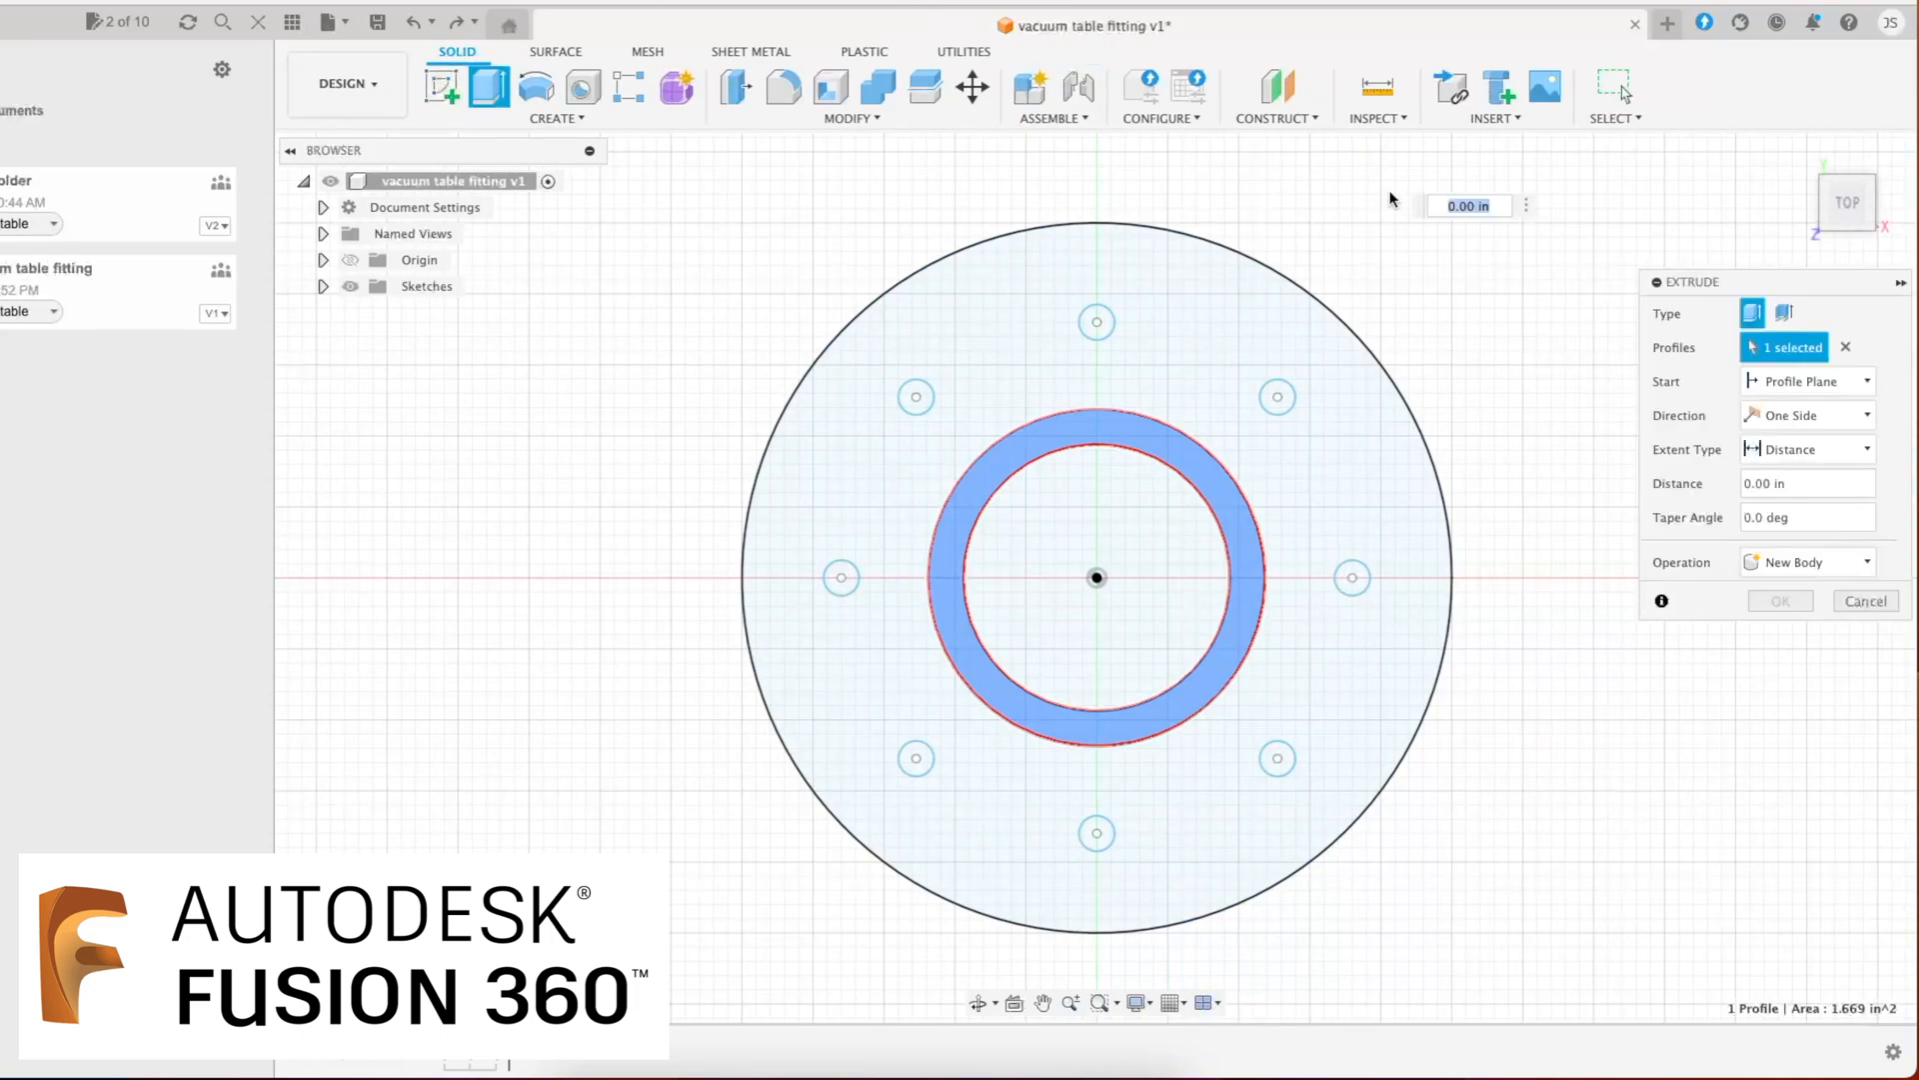
click(1803, 487)
text(4)
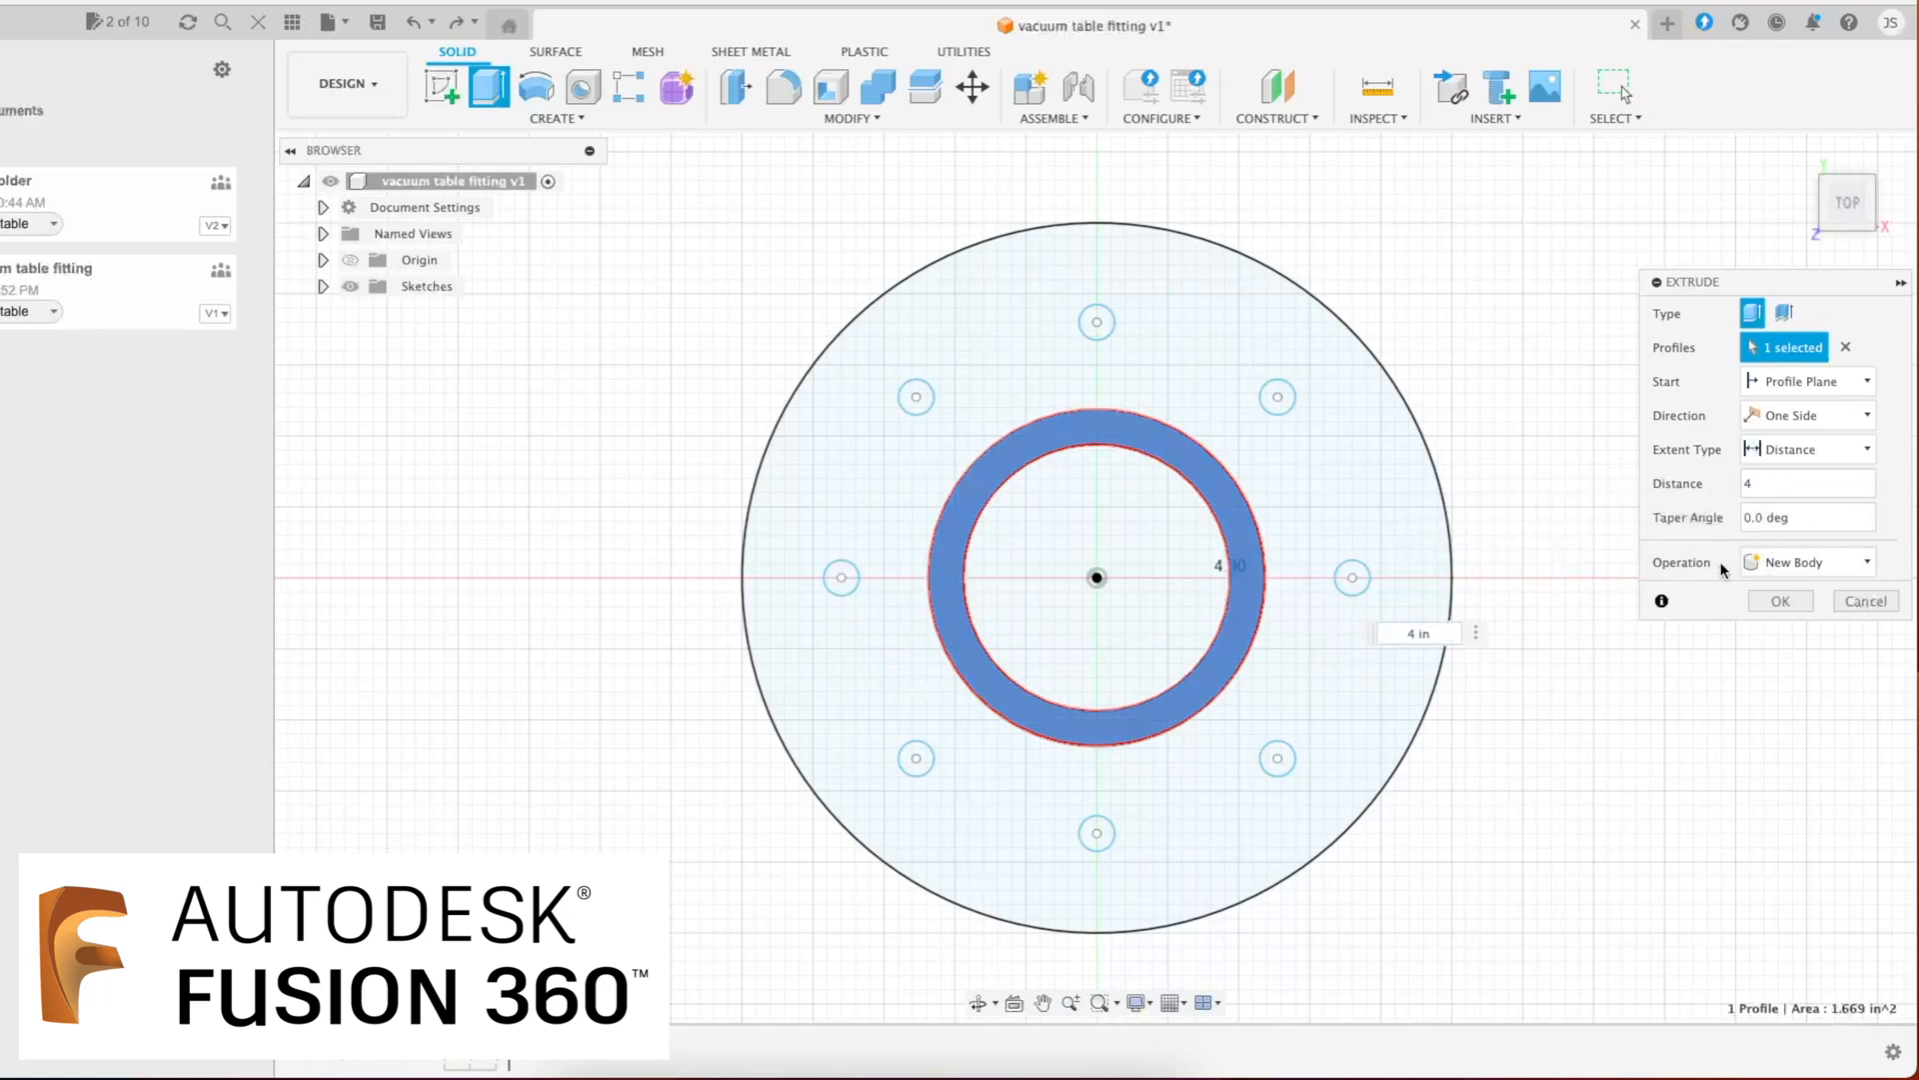
click(1762, 600)
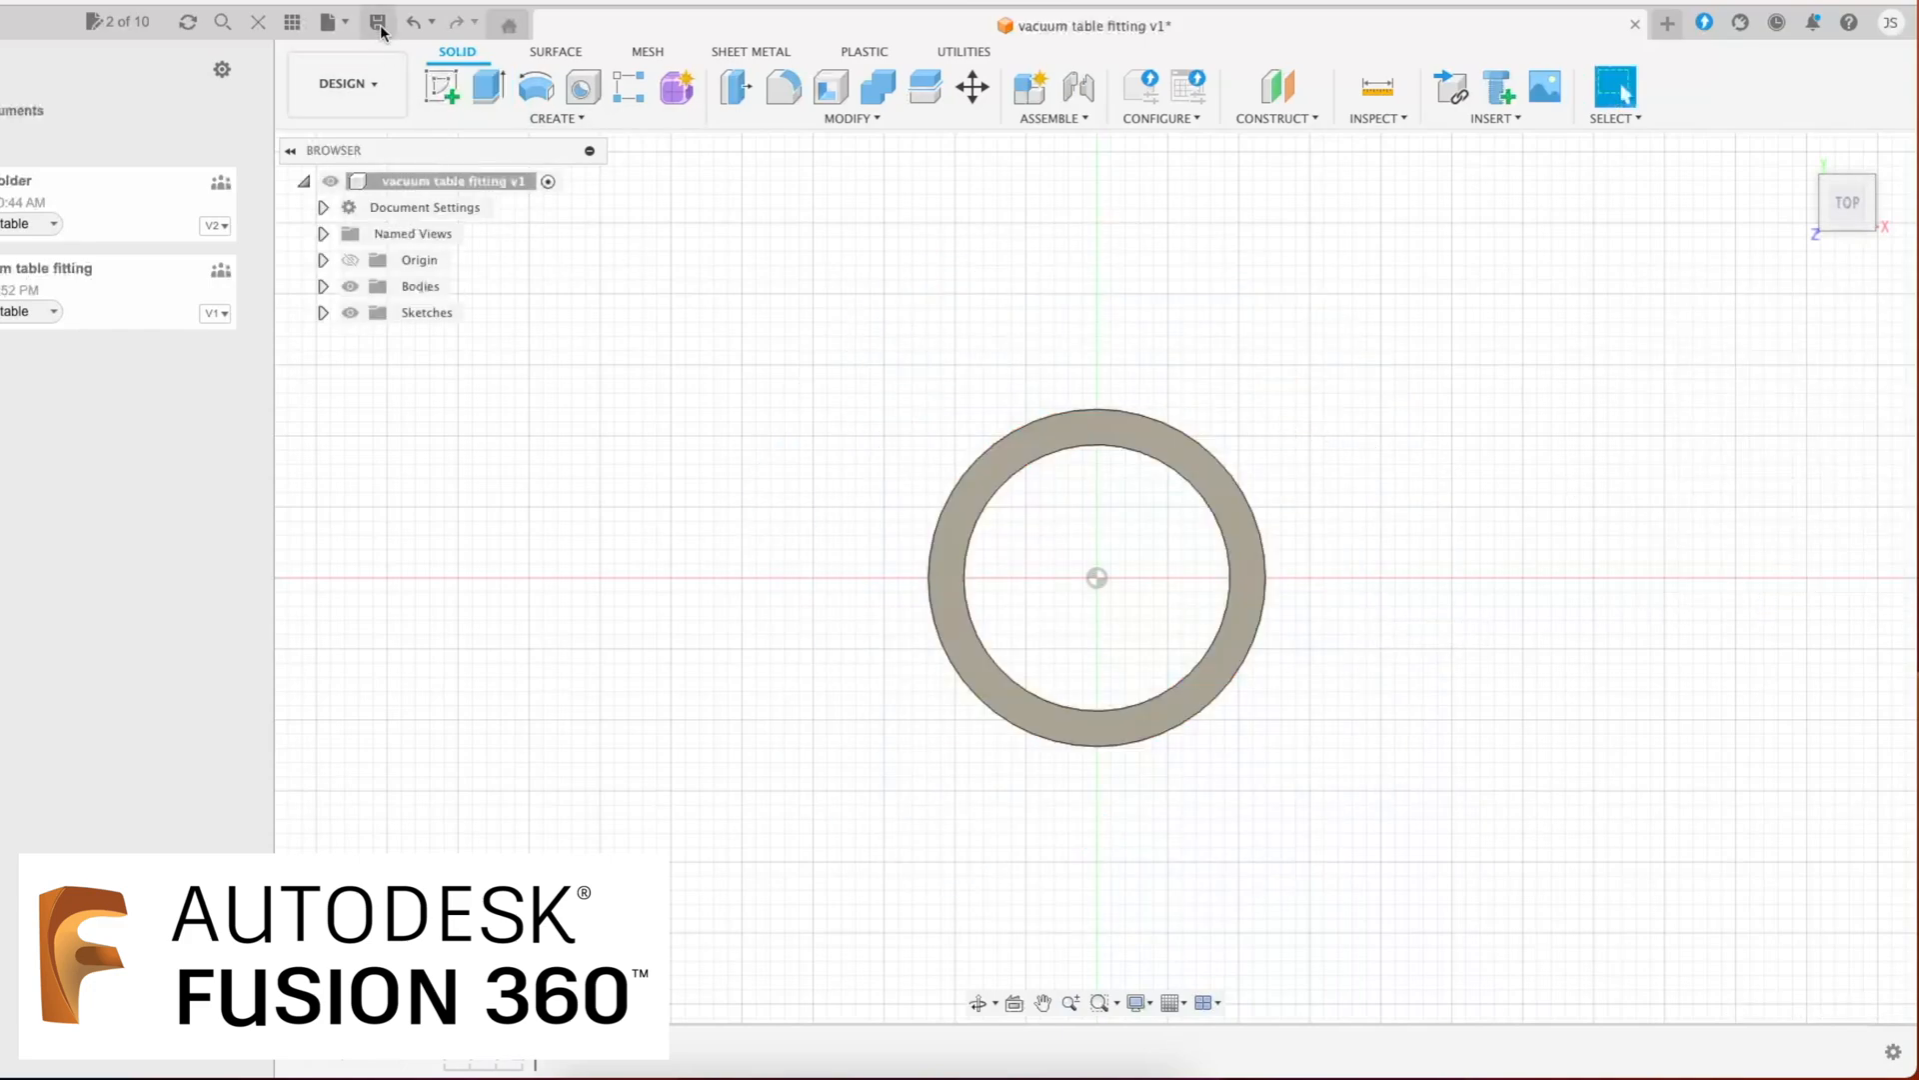
Step: Undo the pipe wall extrusion and return to the sketch seen from the top
click(413, 22)
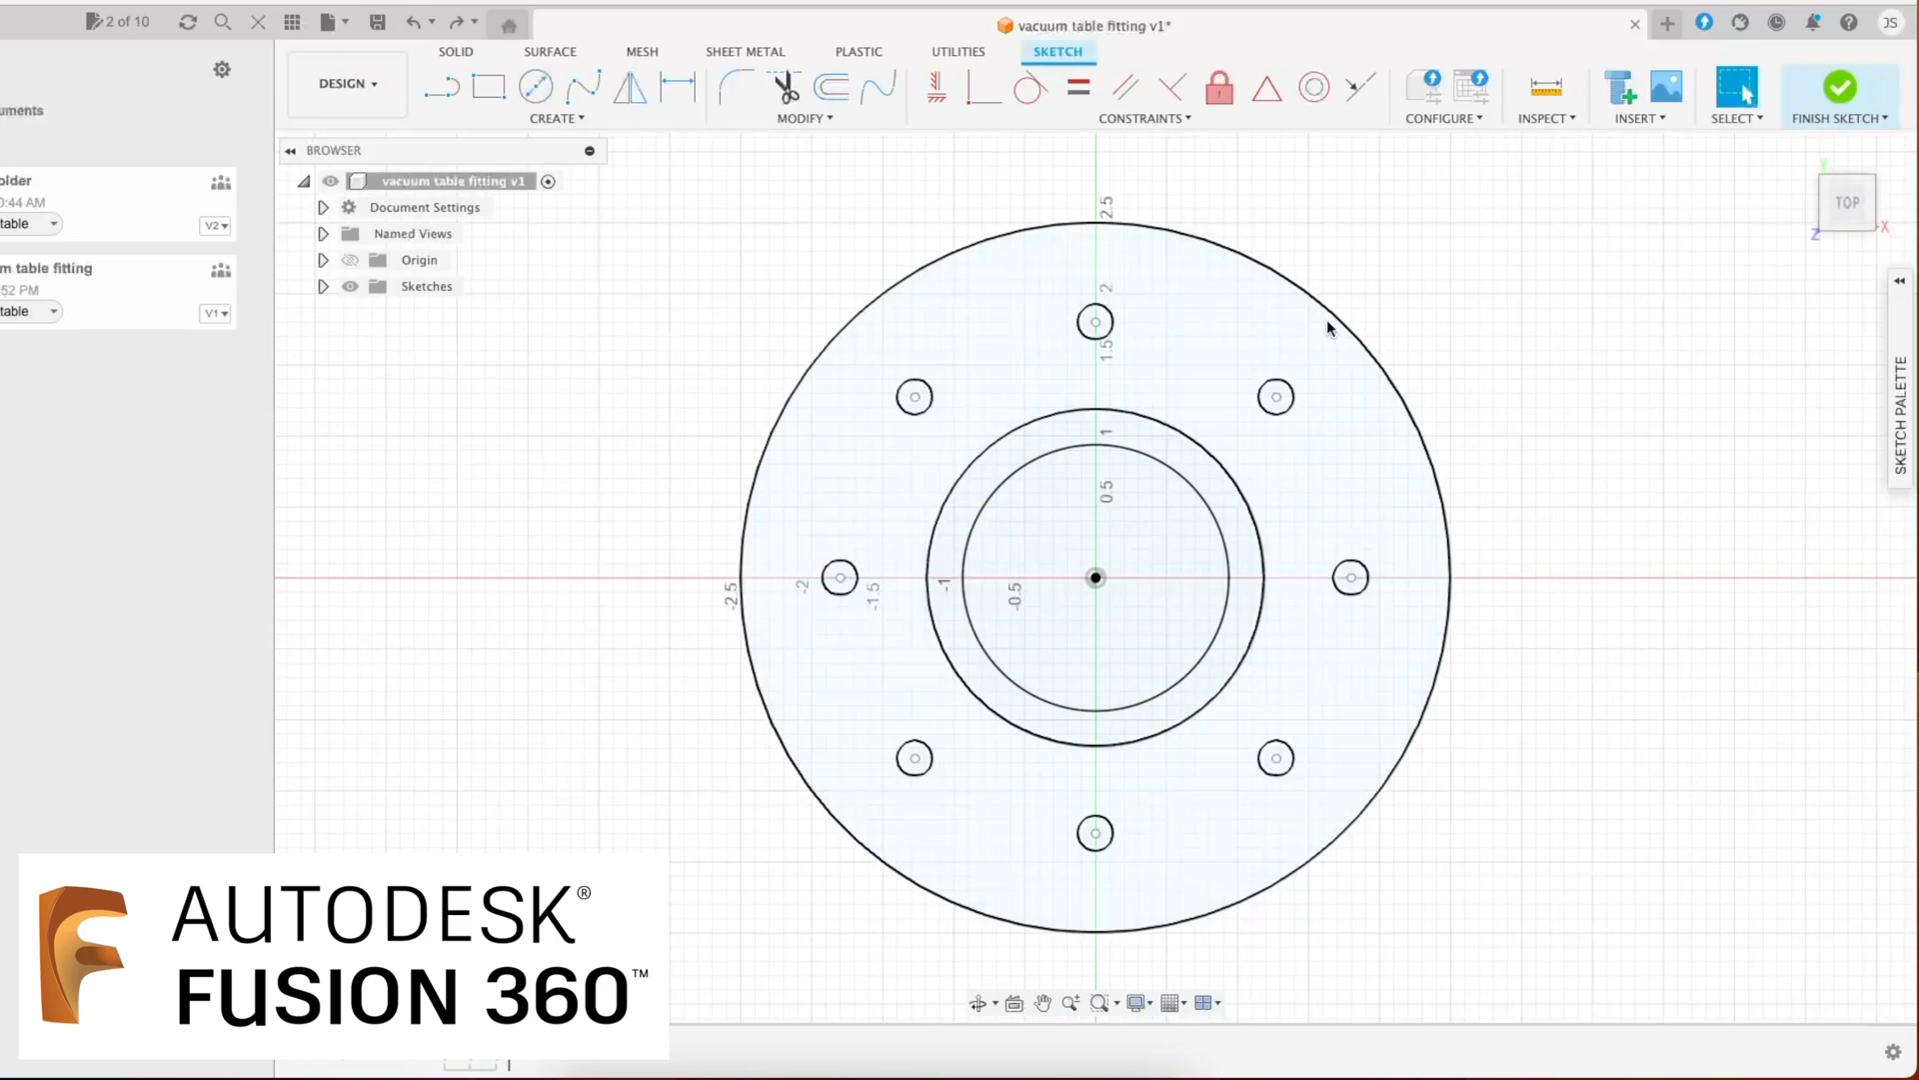
mouse_move(1847, 203)
mouse_down()
mouse_move(1878, 330)
mouse_move(1898, 203)
mouse_up()
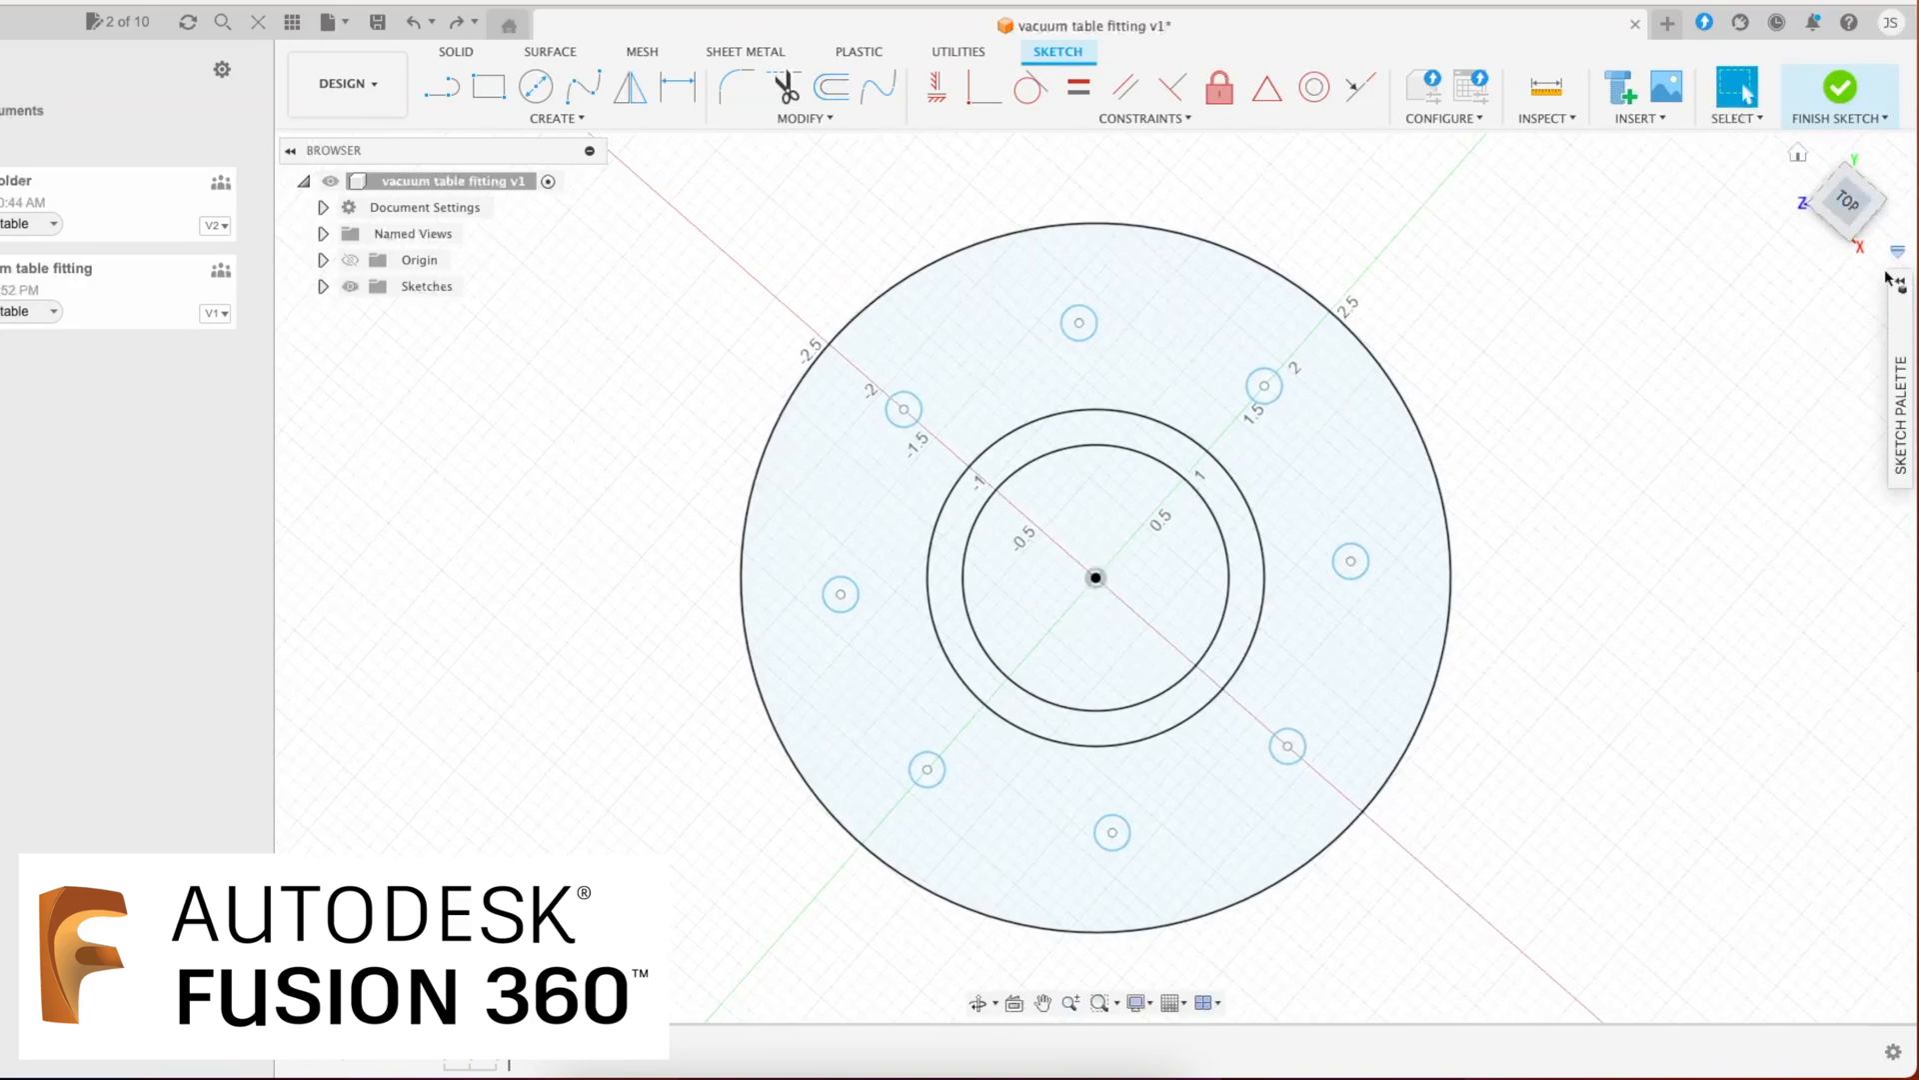
click(1847, 199)
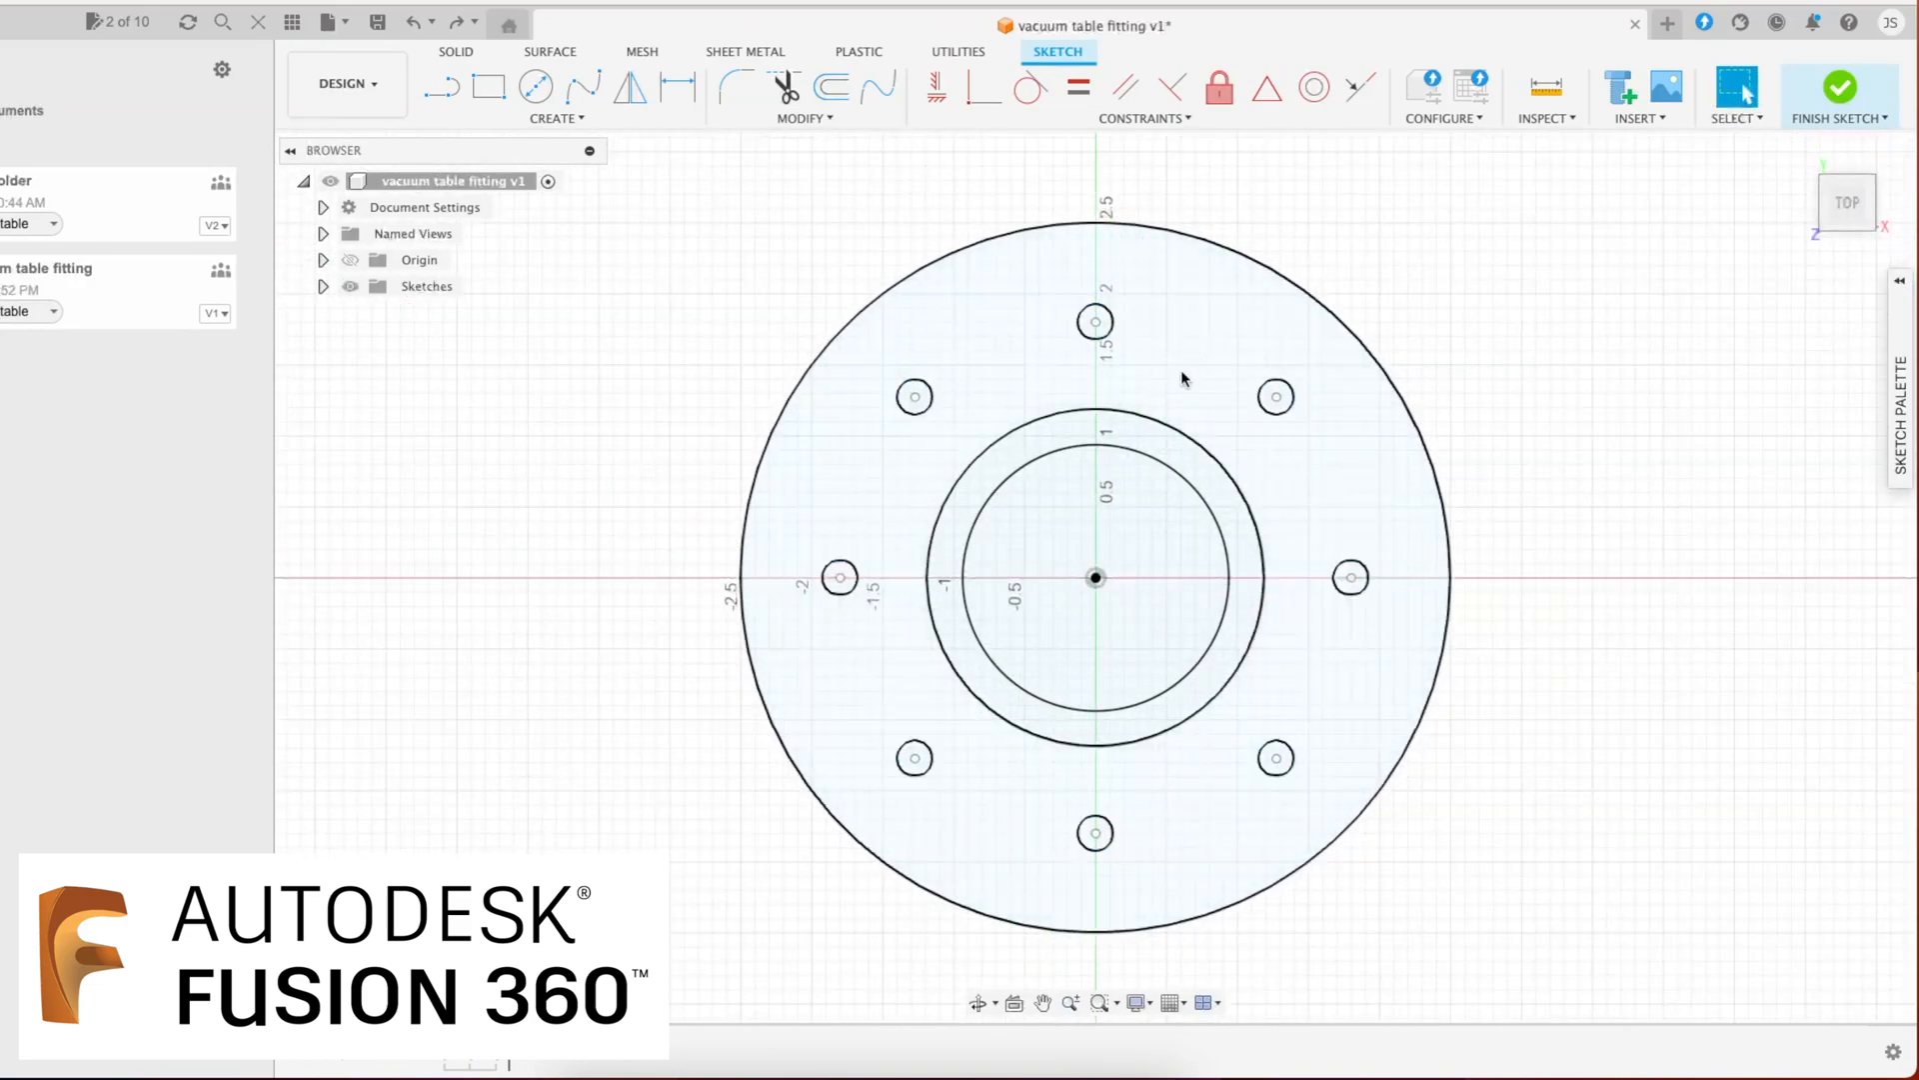
Step: Examine the sketch's selectable profiles: the central bore, the pipe wall ring and the flange with its holes
click(1137, 468)
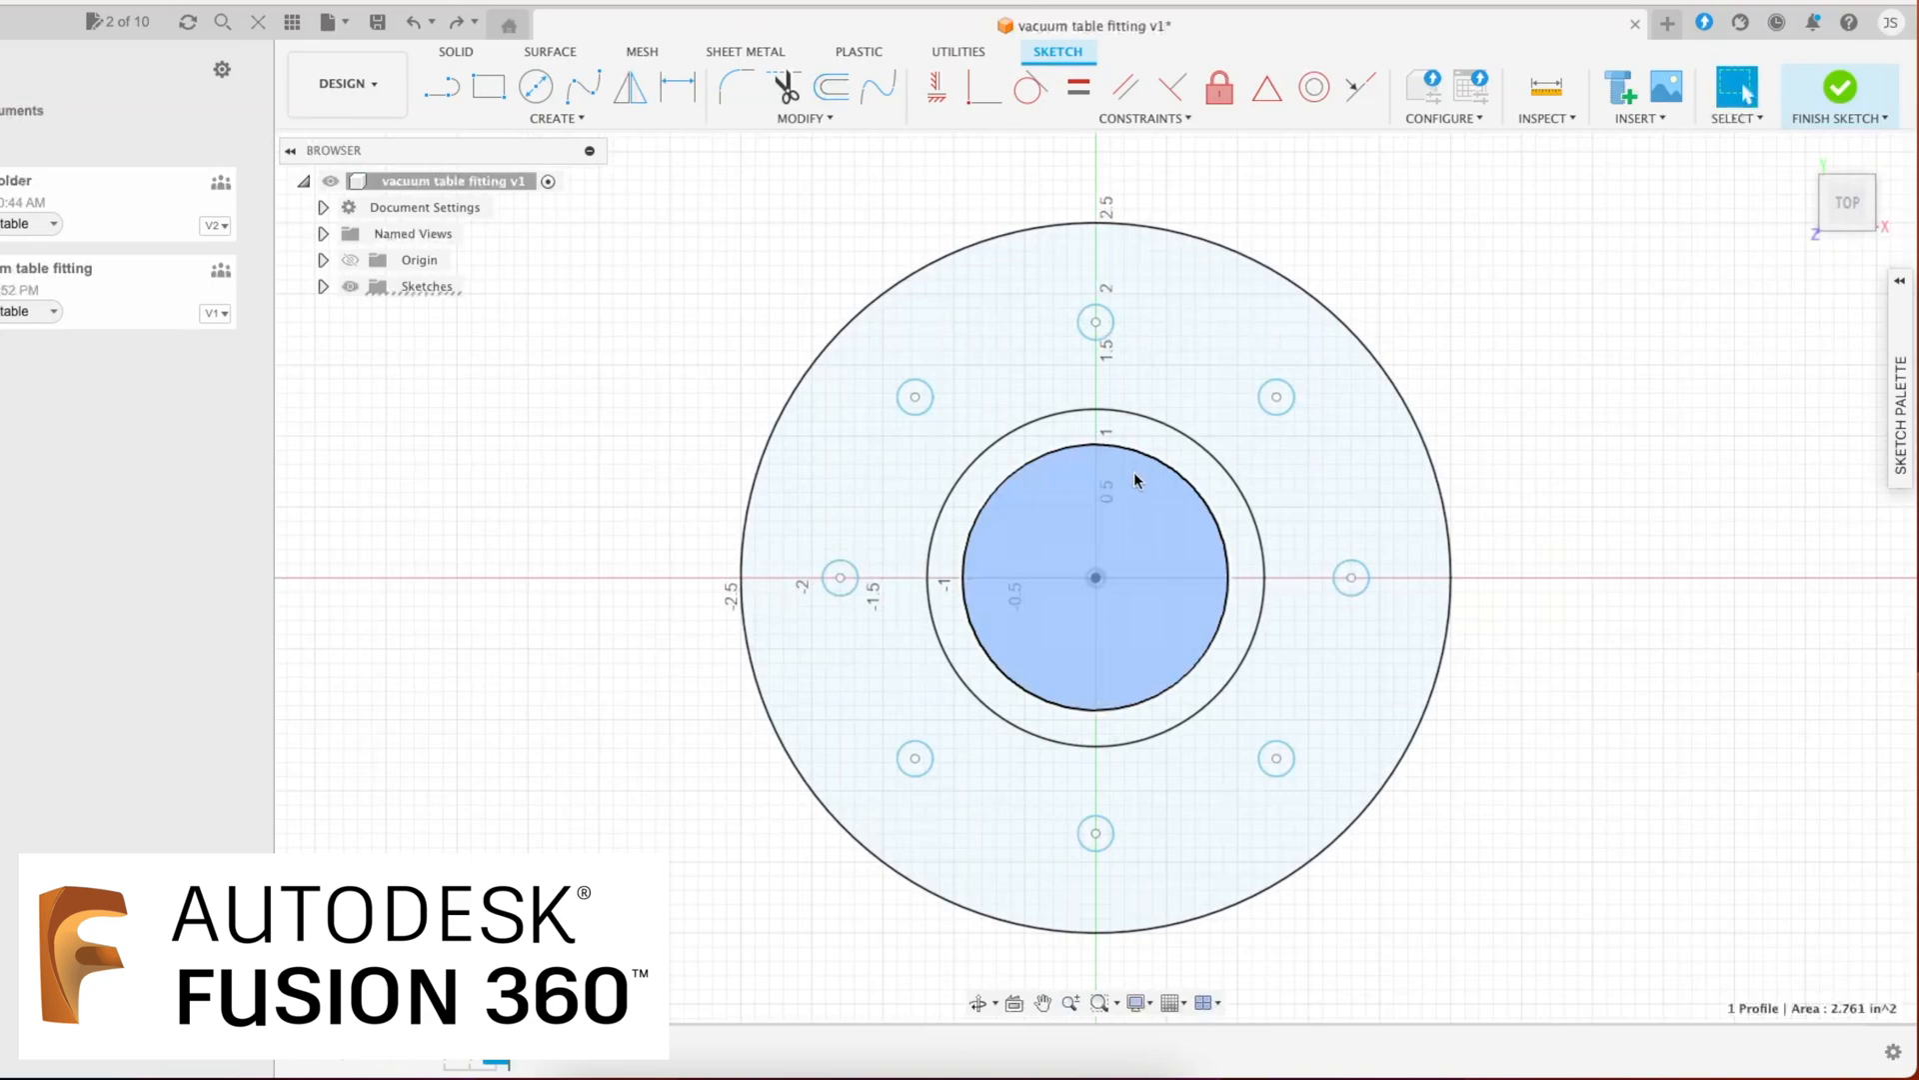
right_click(1135, 476)
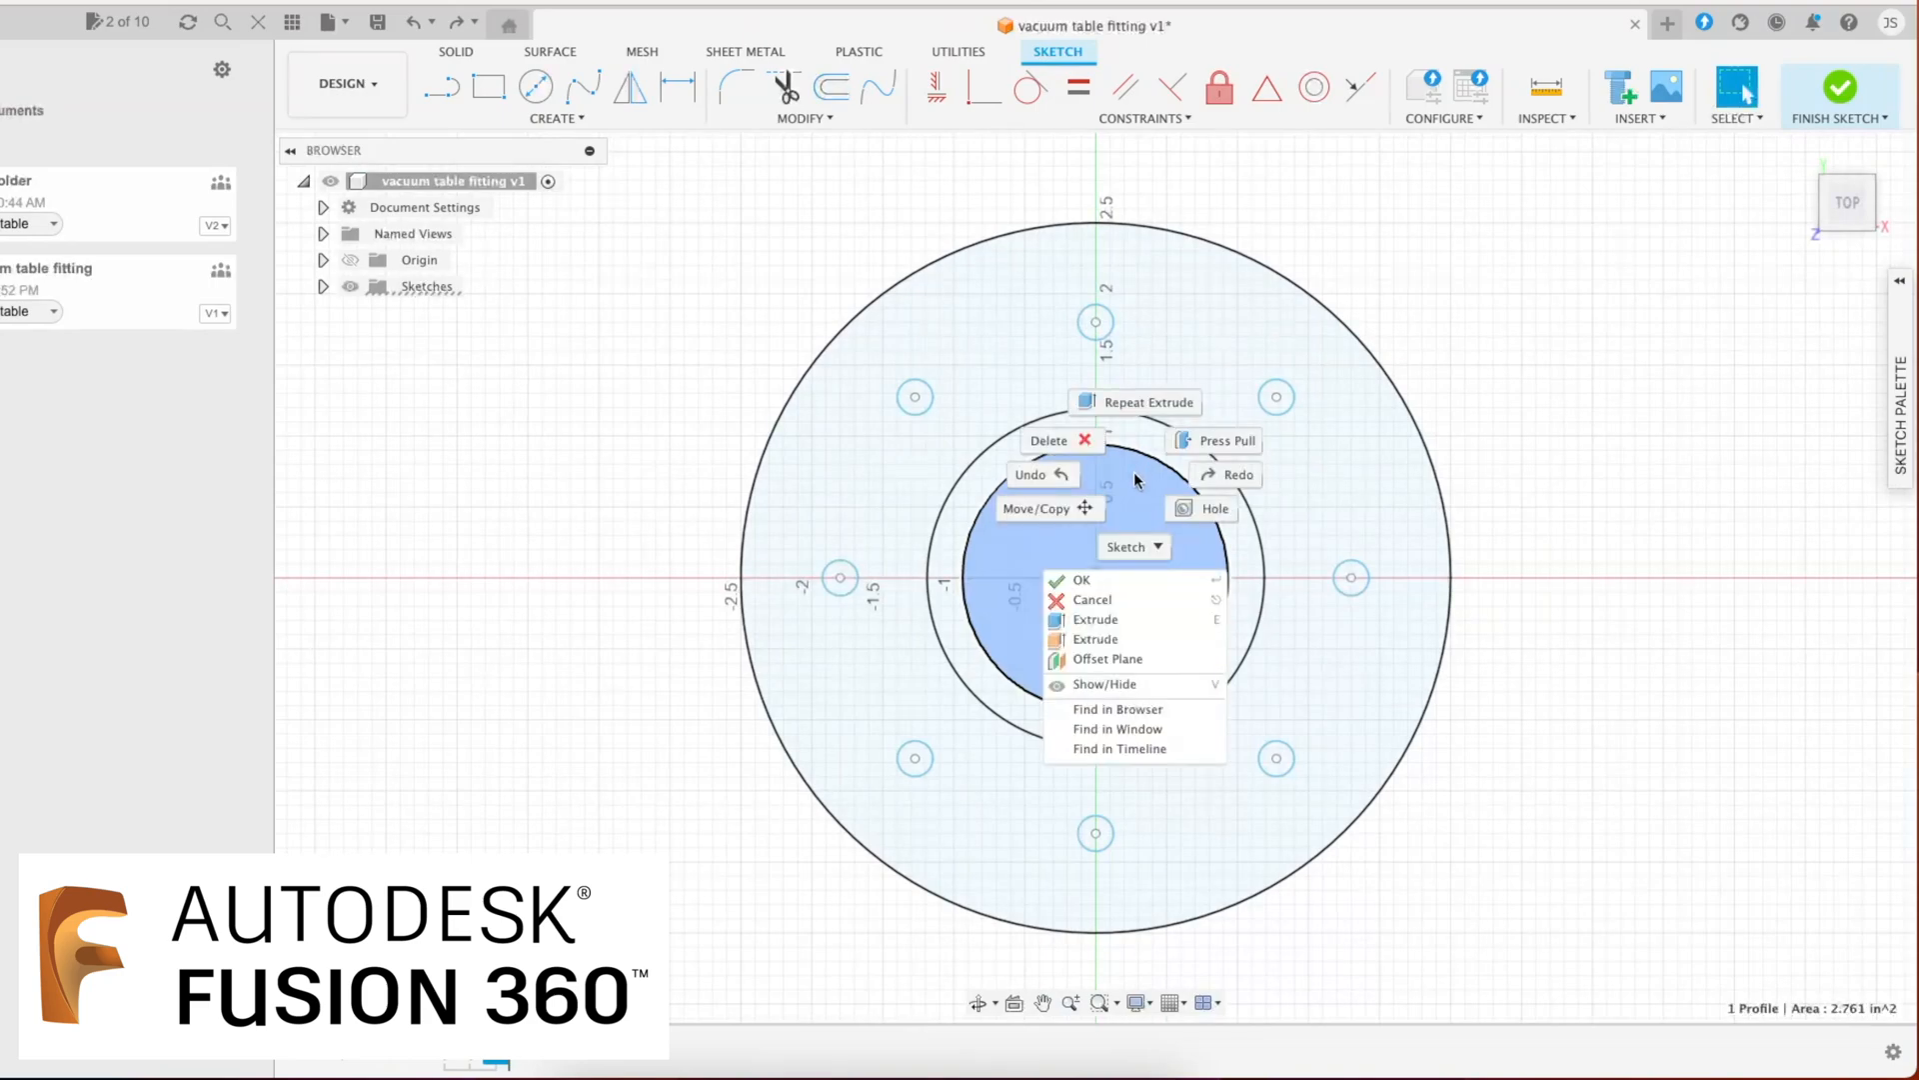
click(1567, 399)
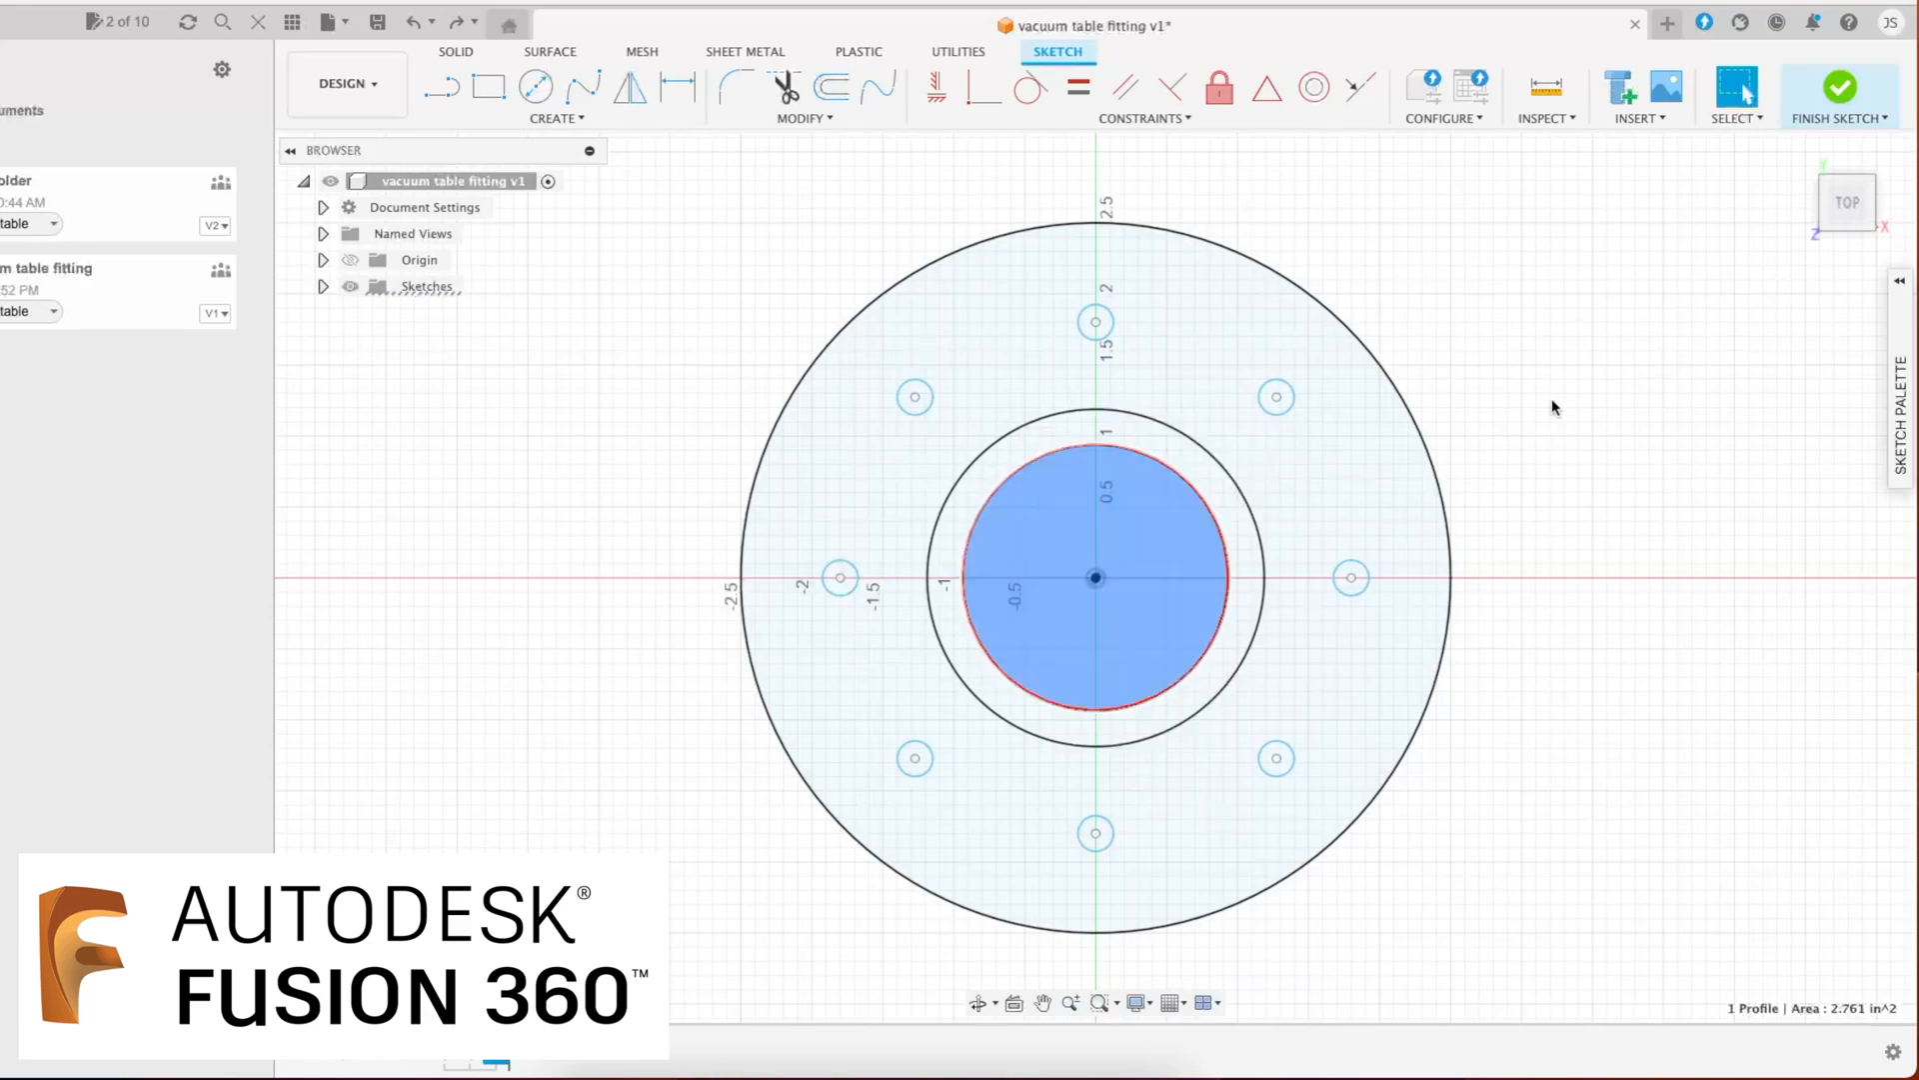
click(1137, 436)
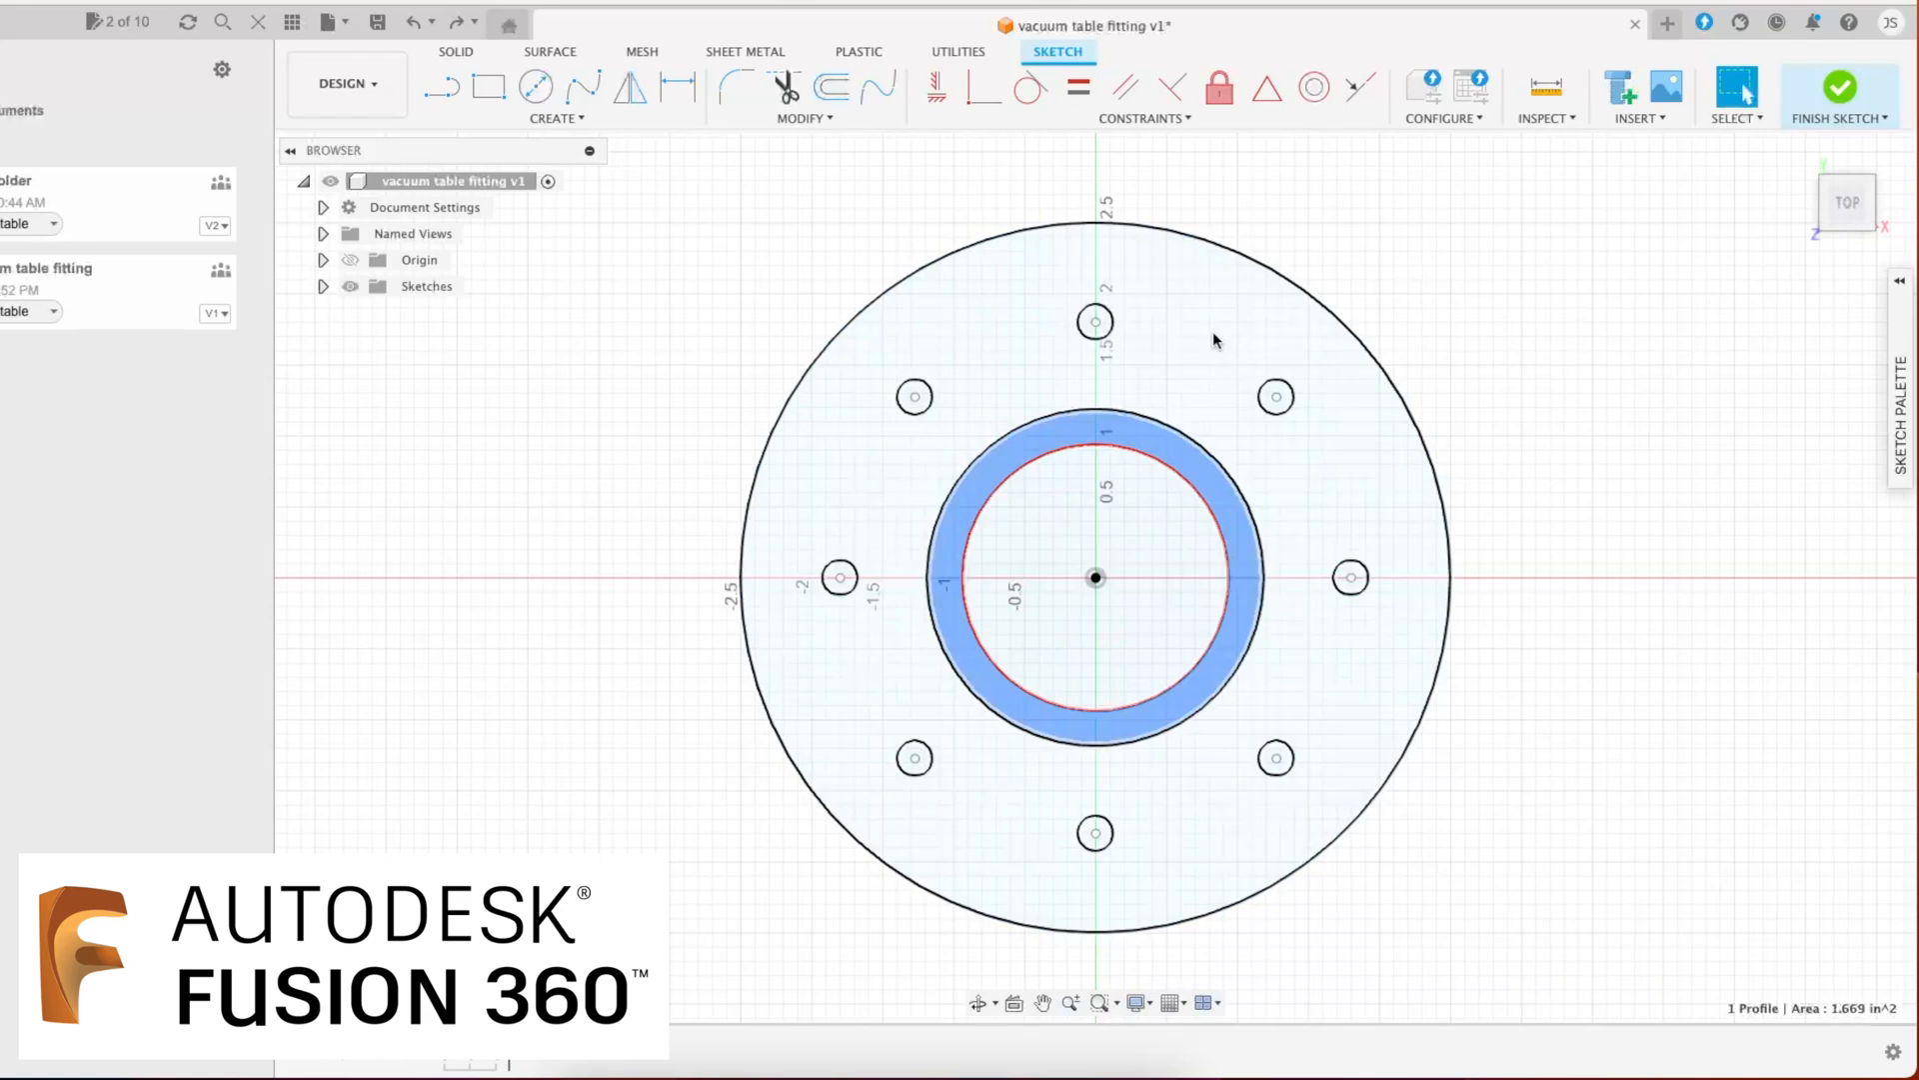
click(1191, 315)
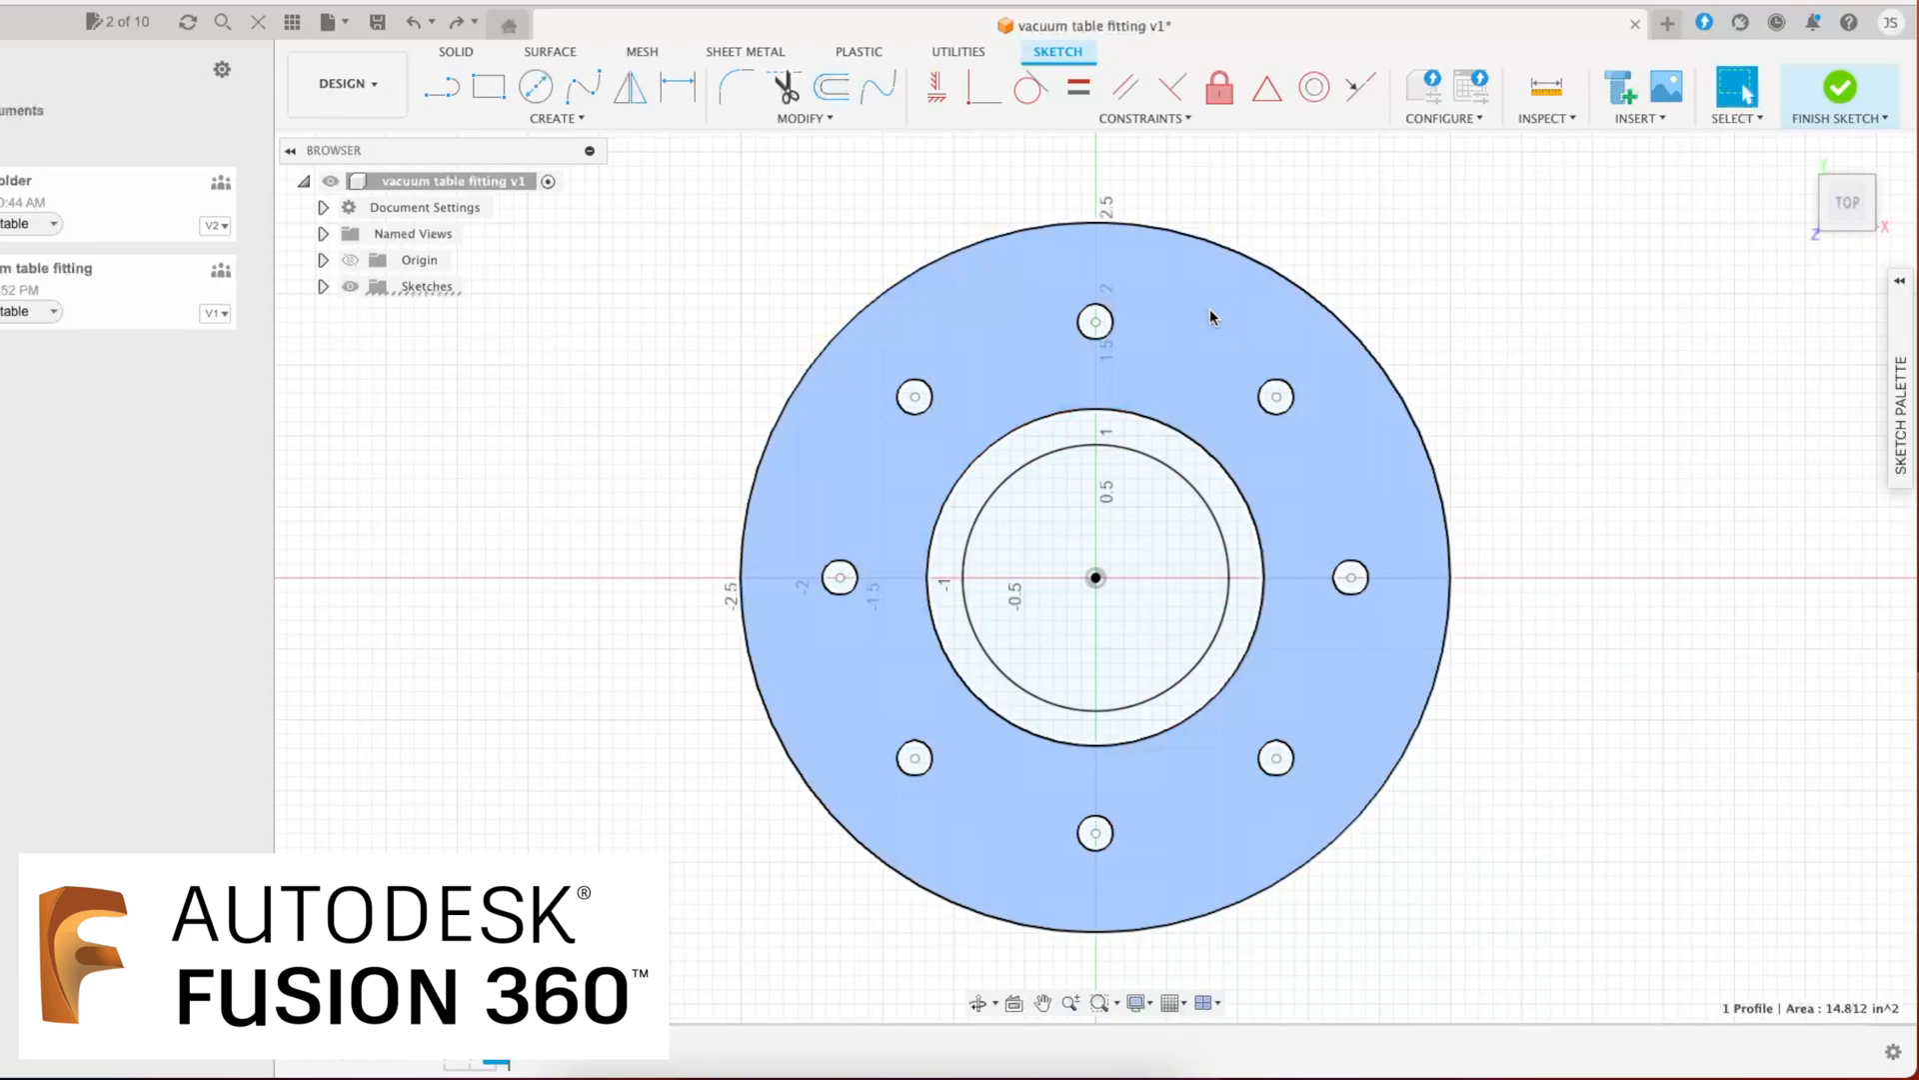
click(1145, 506)
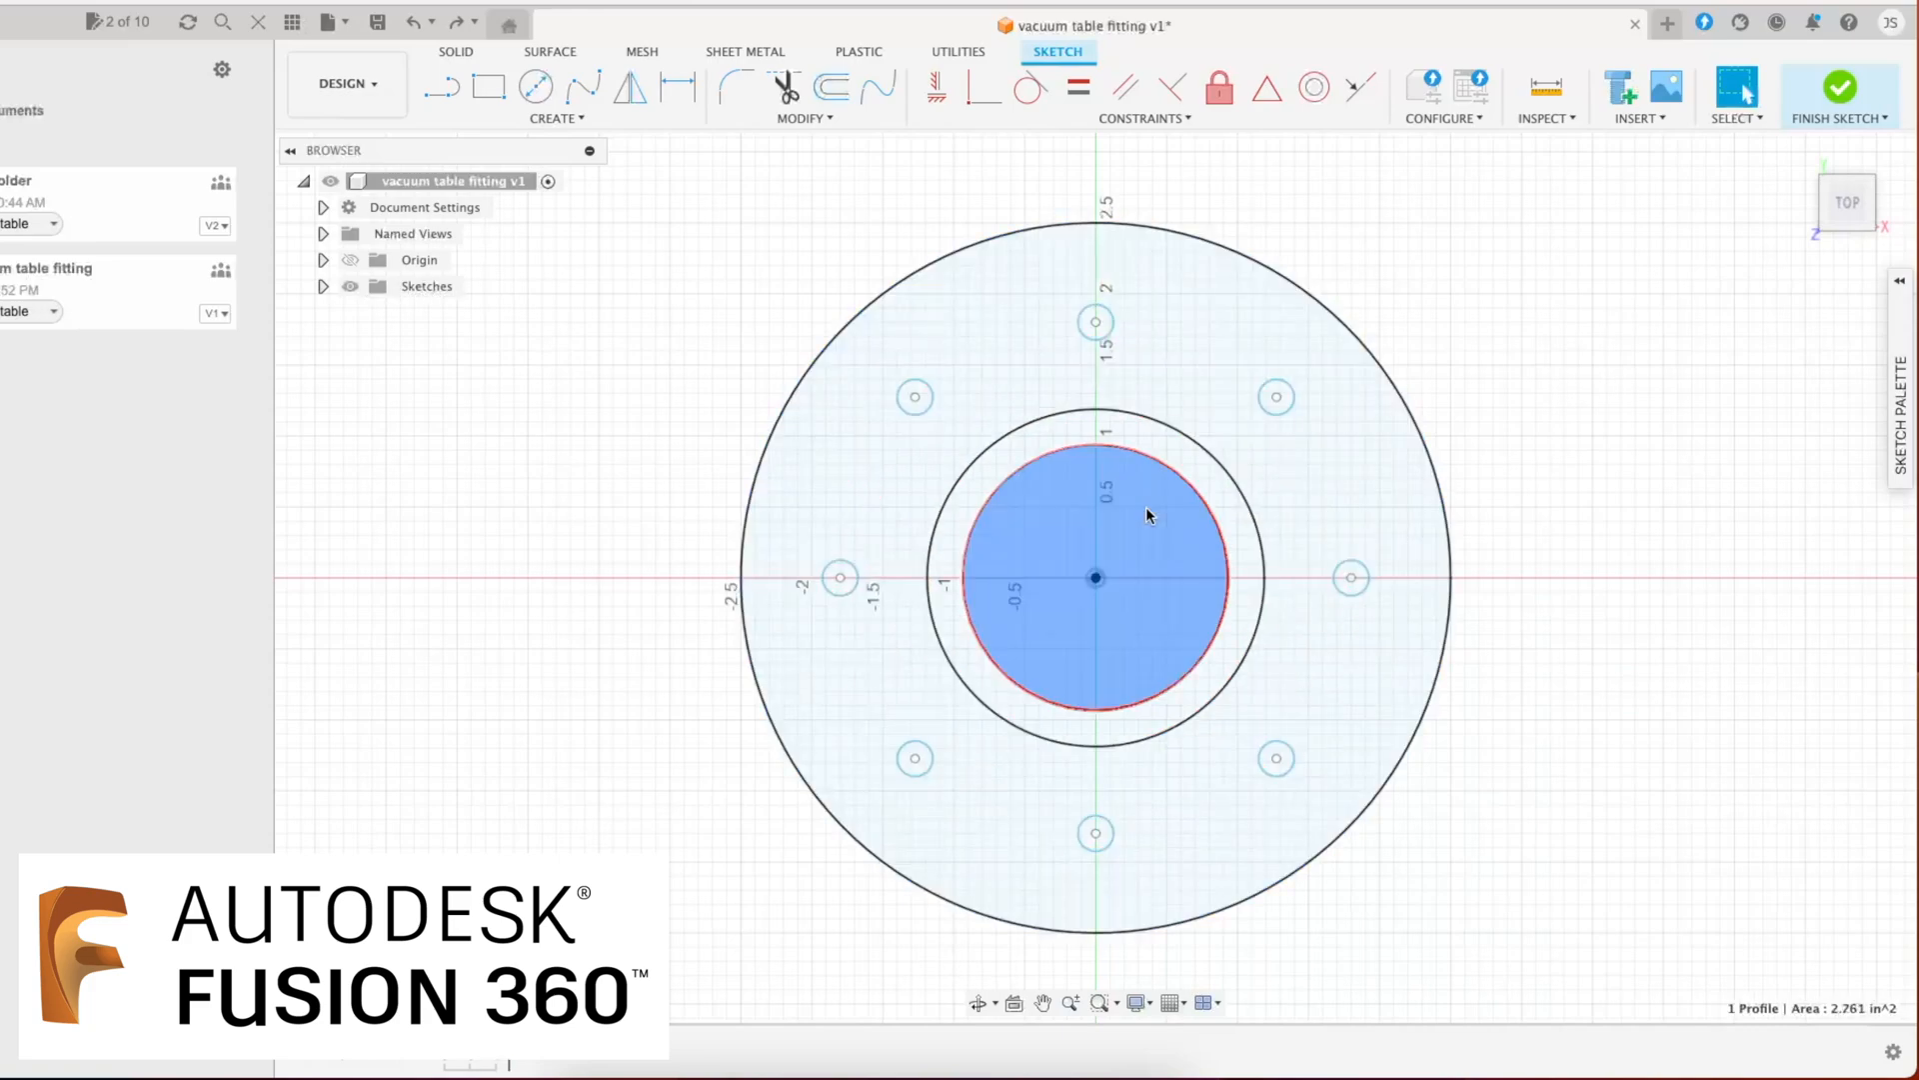
shift+click(1198, 322)
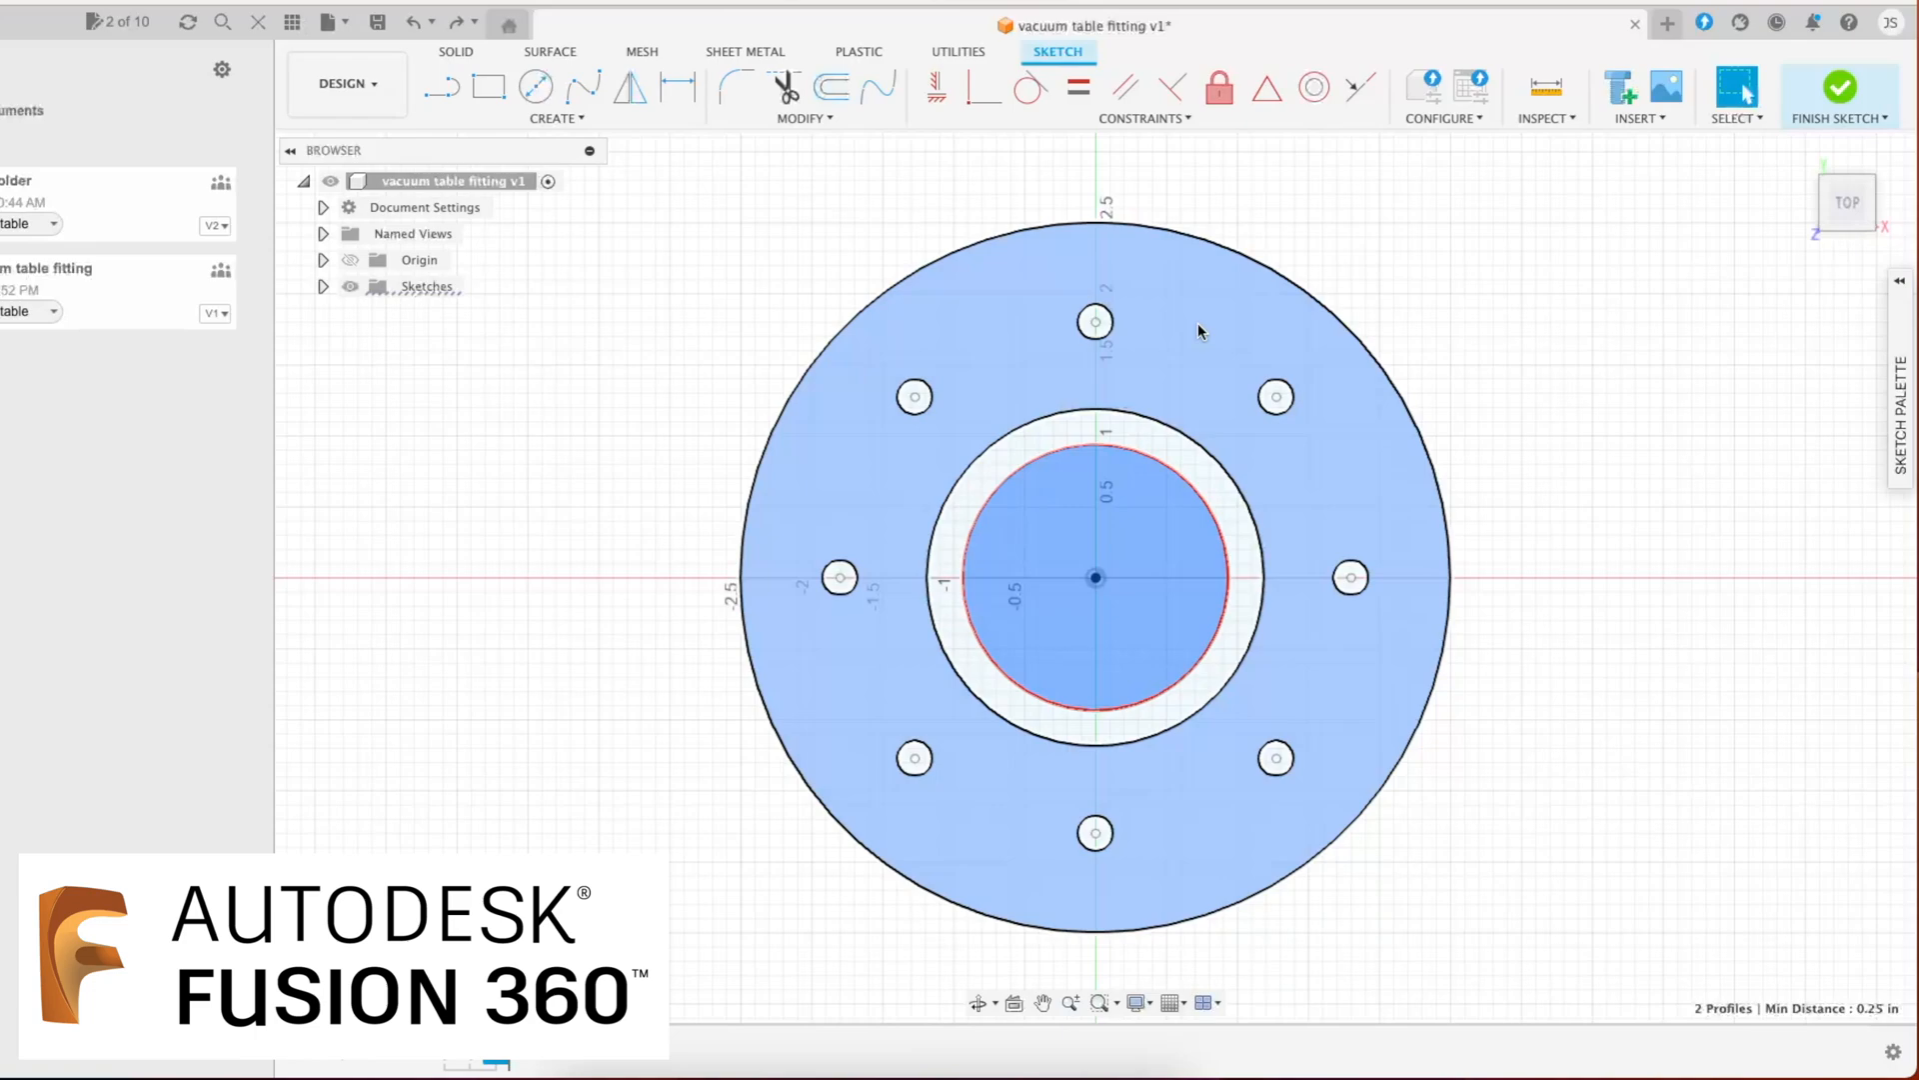
Step: Extrude the flange profile around its eight holes 0.25 in to one side from the profile plane as a new body
click(1198, 322)
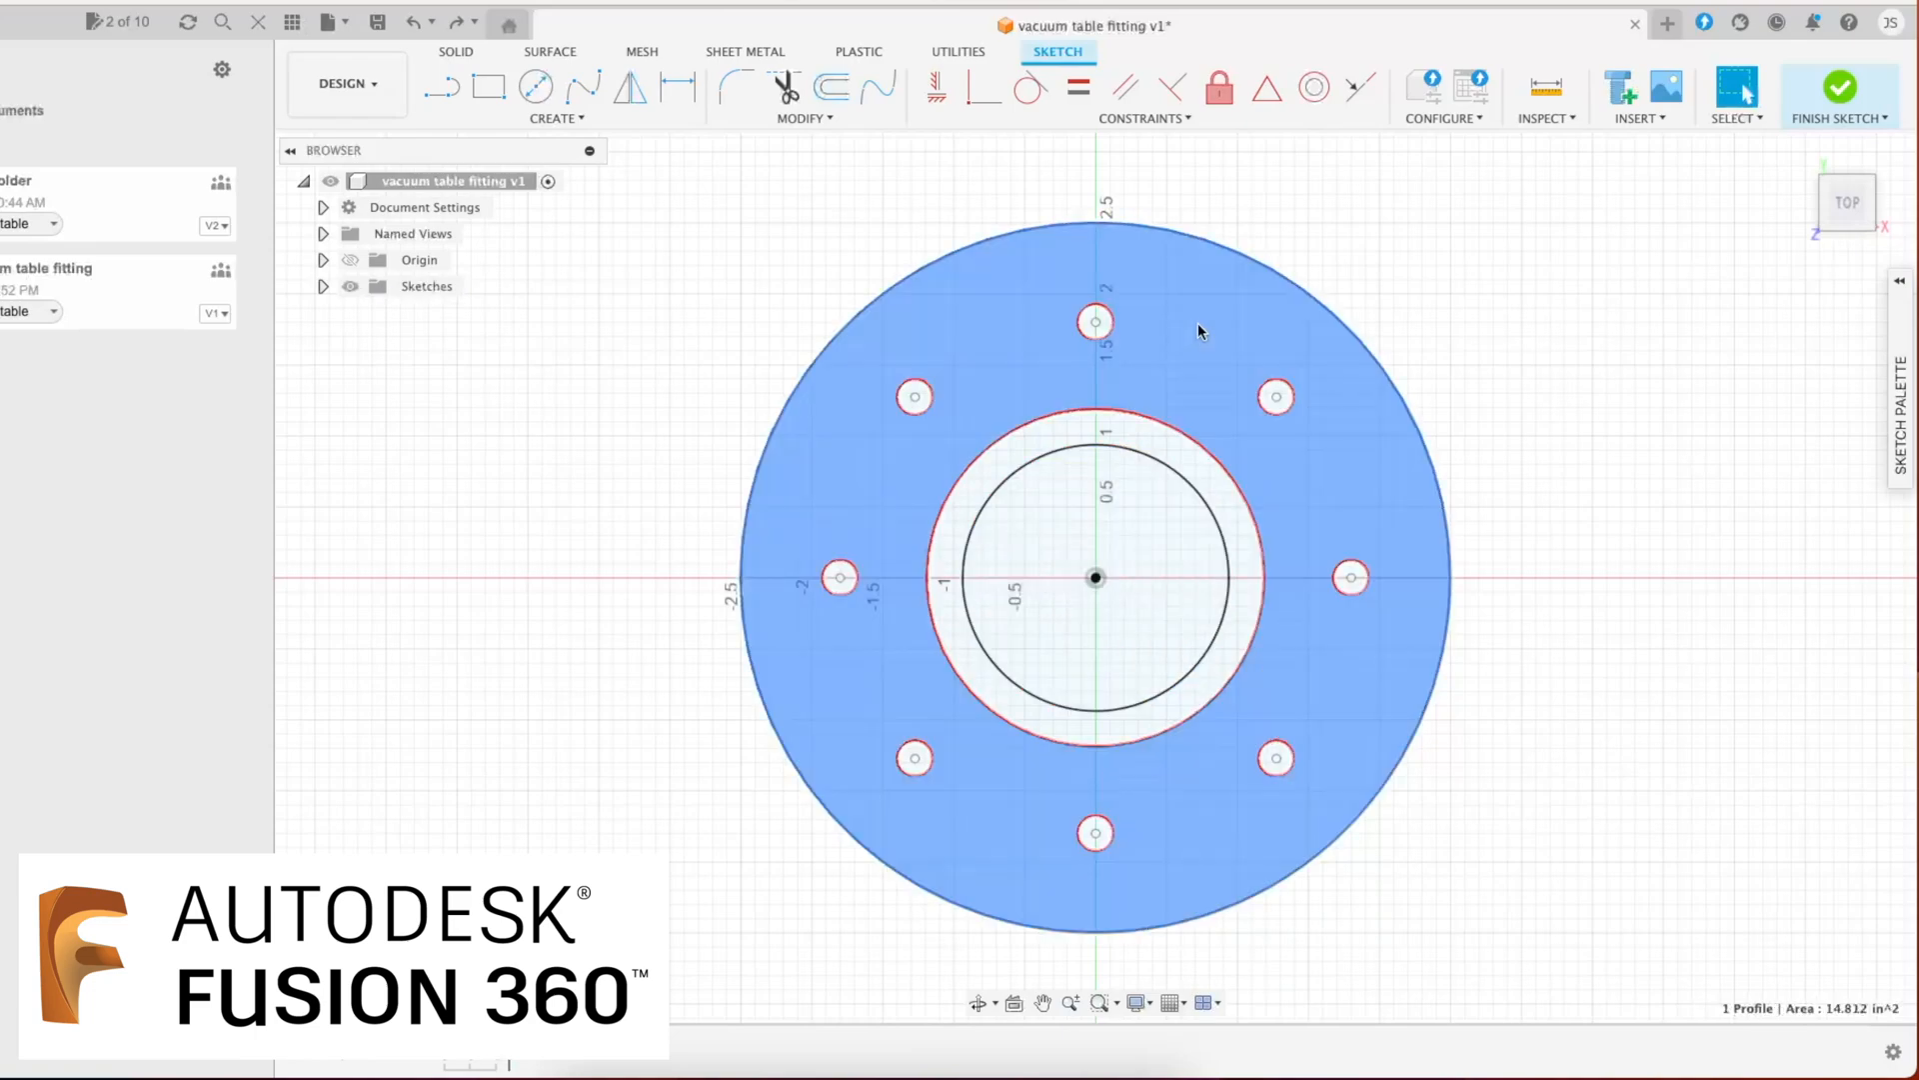
click(457, 51)
key(e)
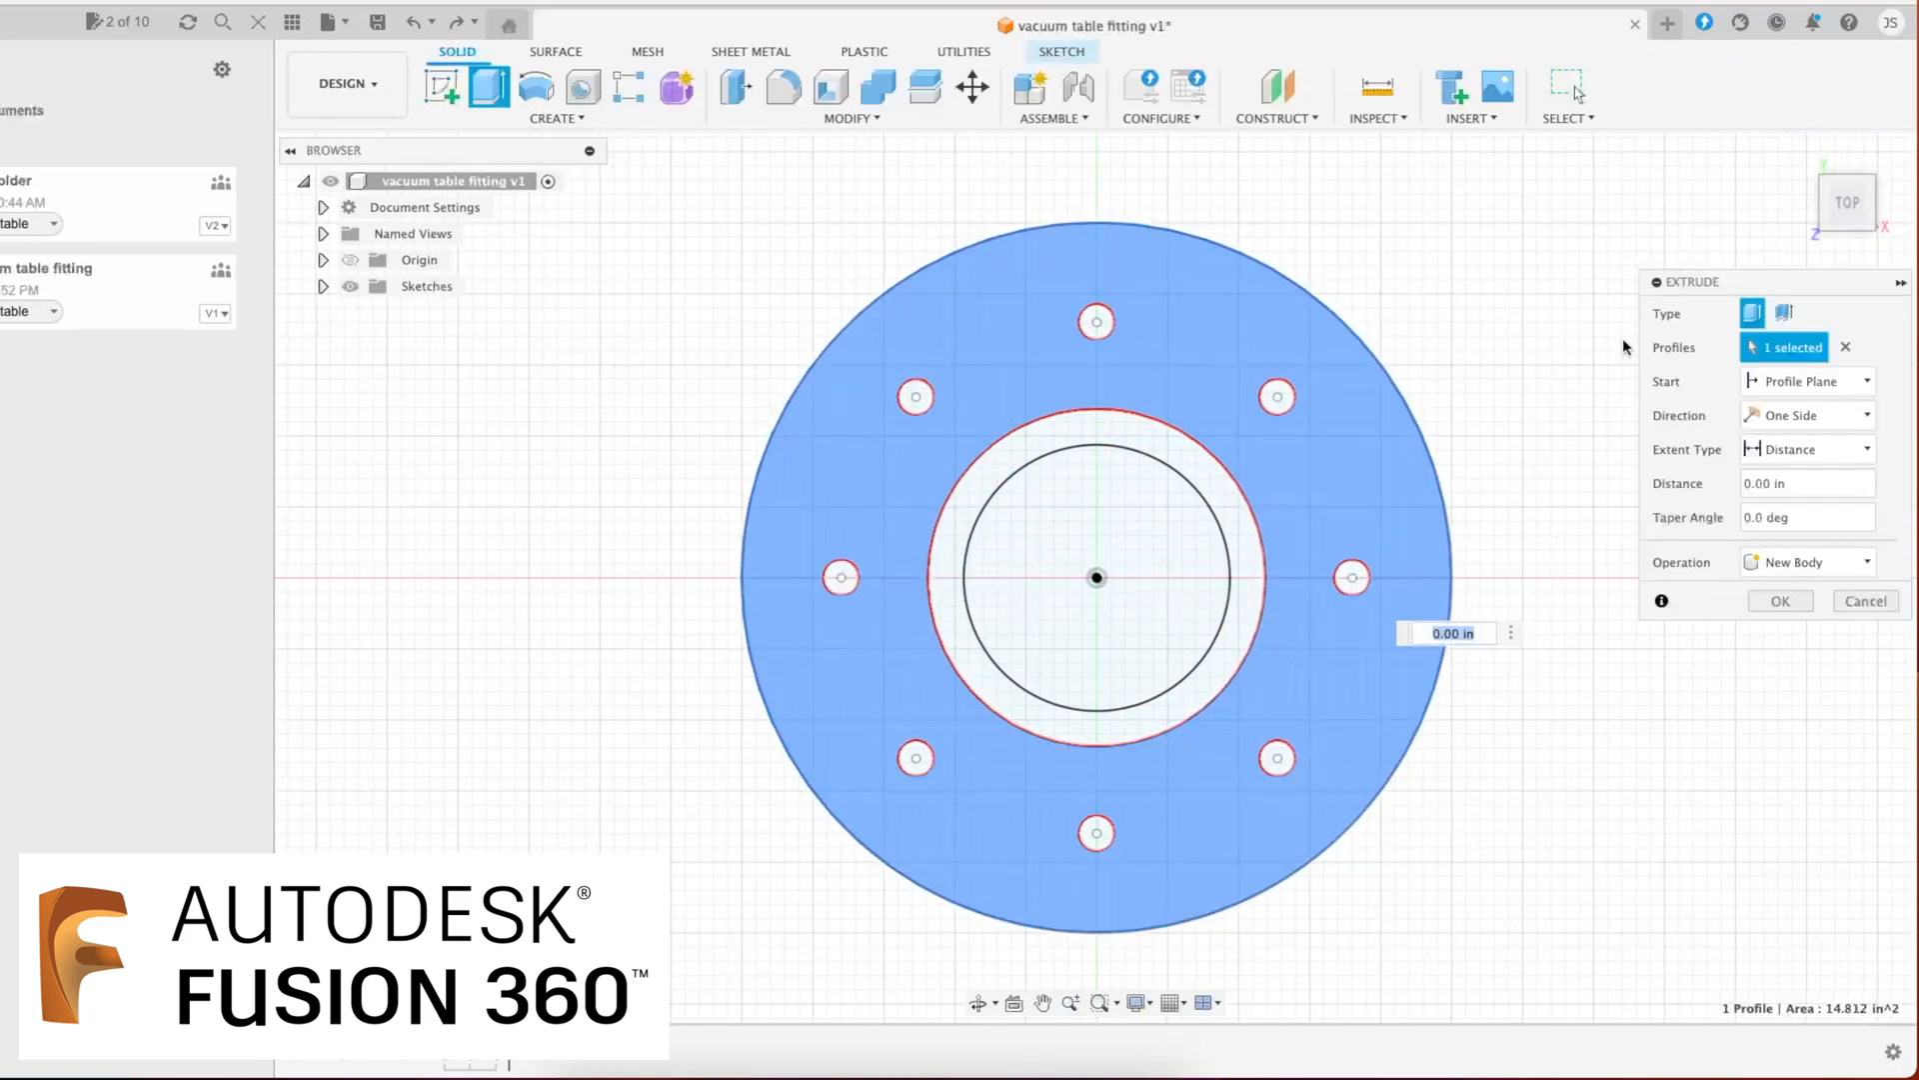
click(1739, 483)
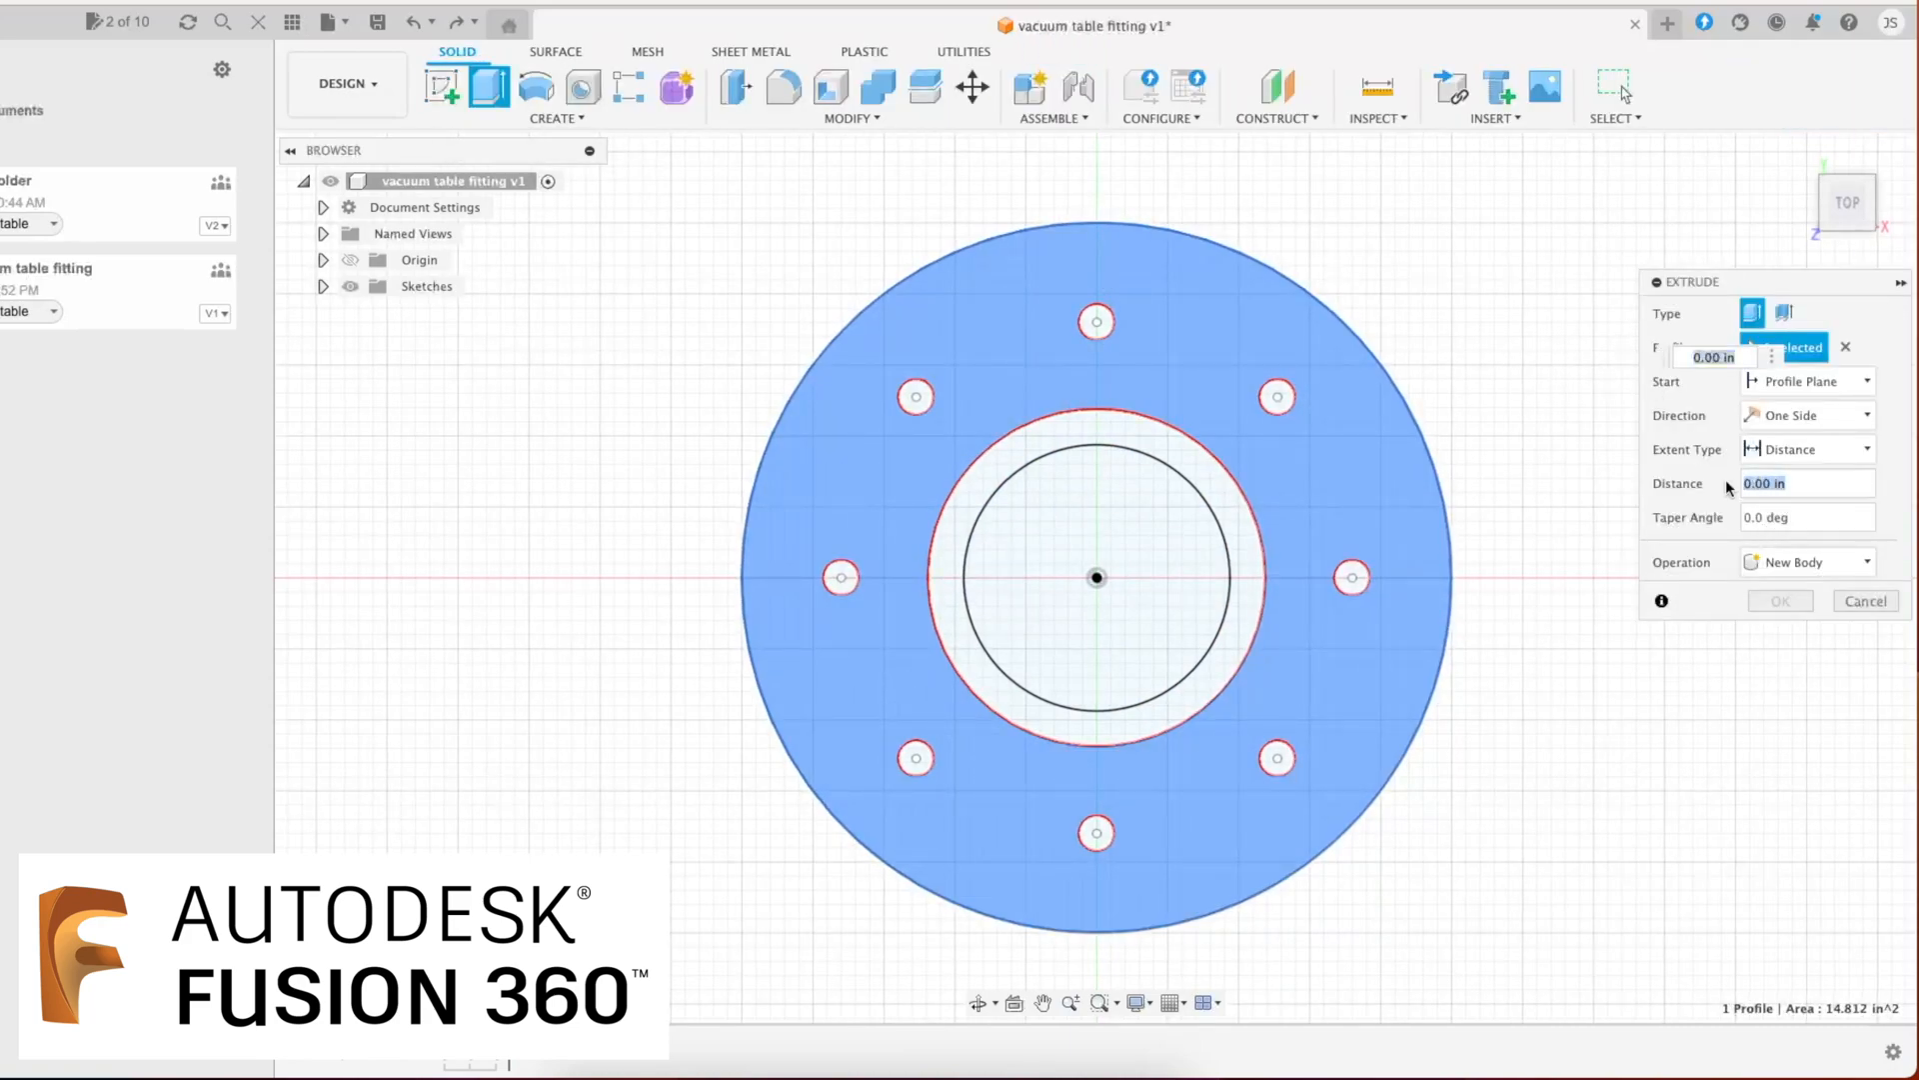
text(.25)
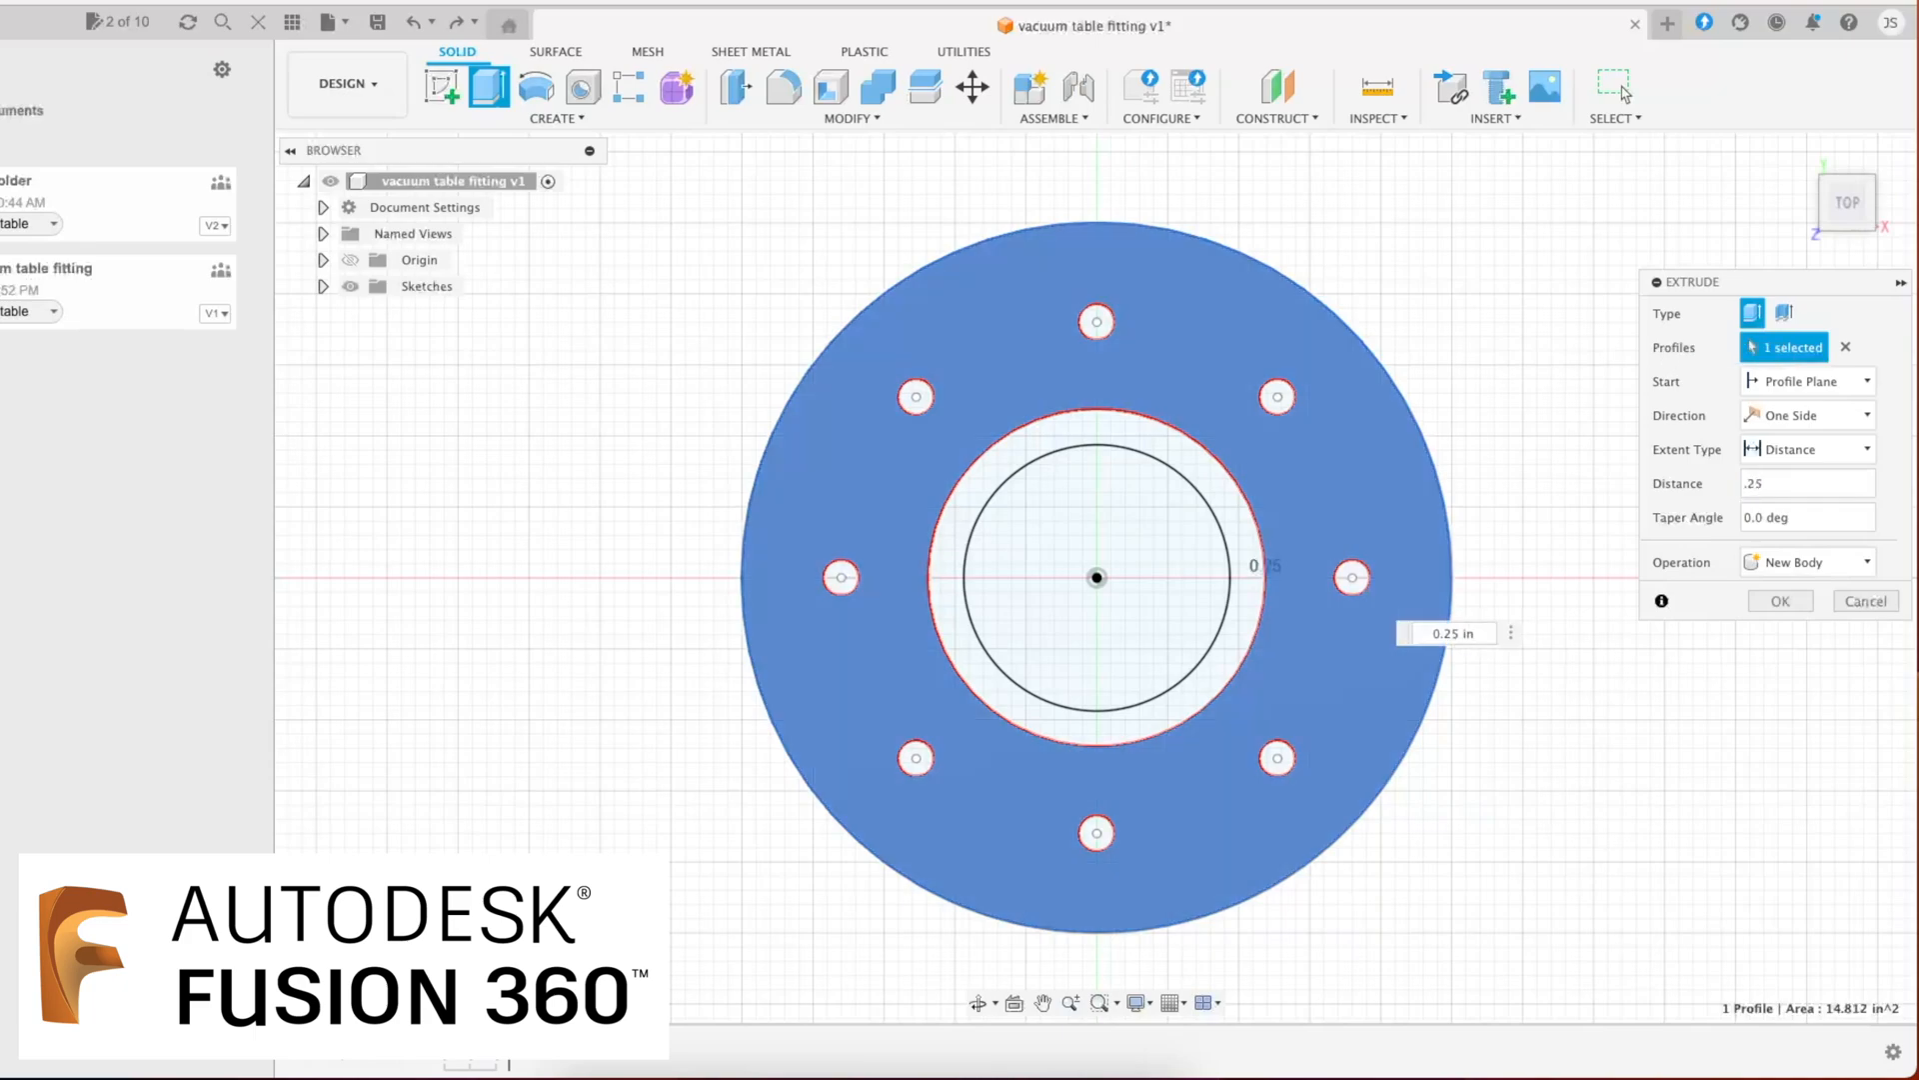
click(1867, 382)
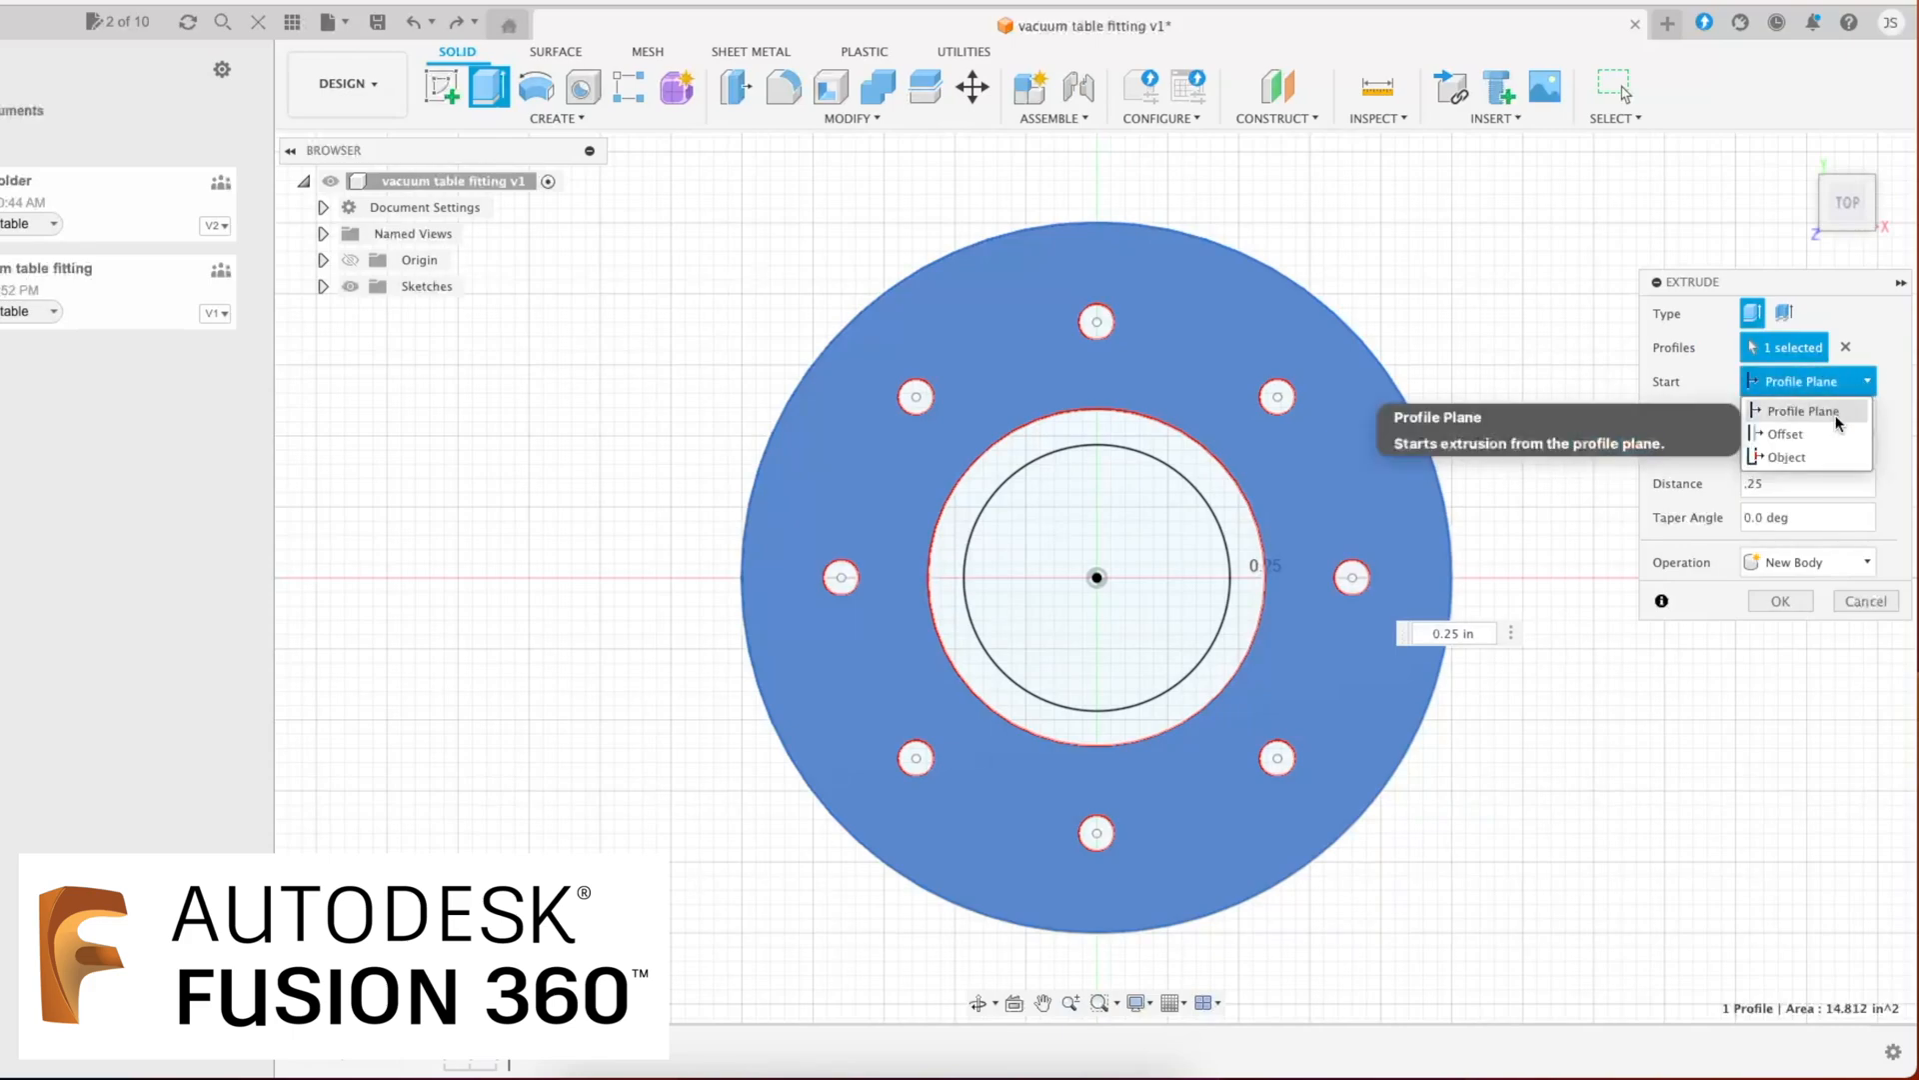
click(1850, 383)
click(1862, 417)
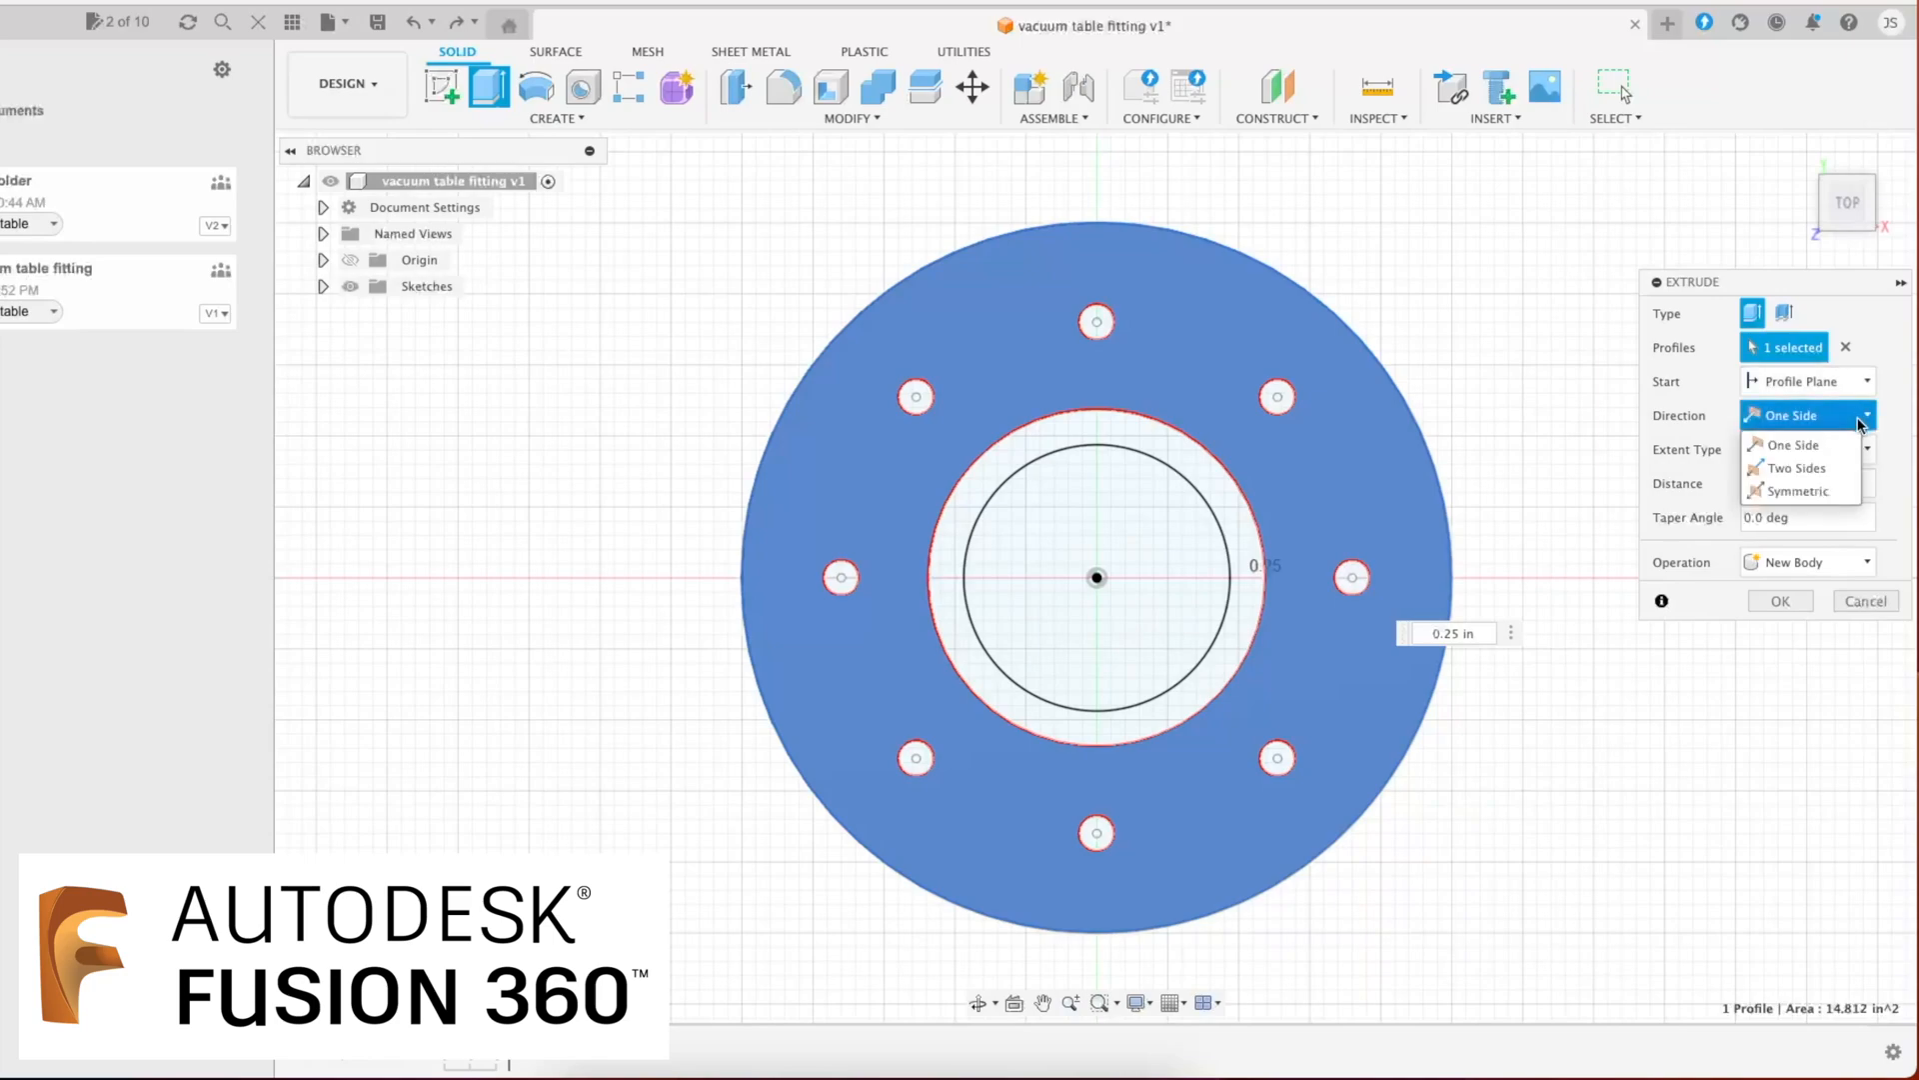
click(1808, 446)
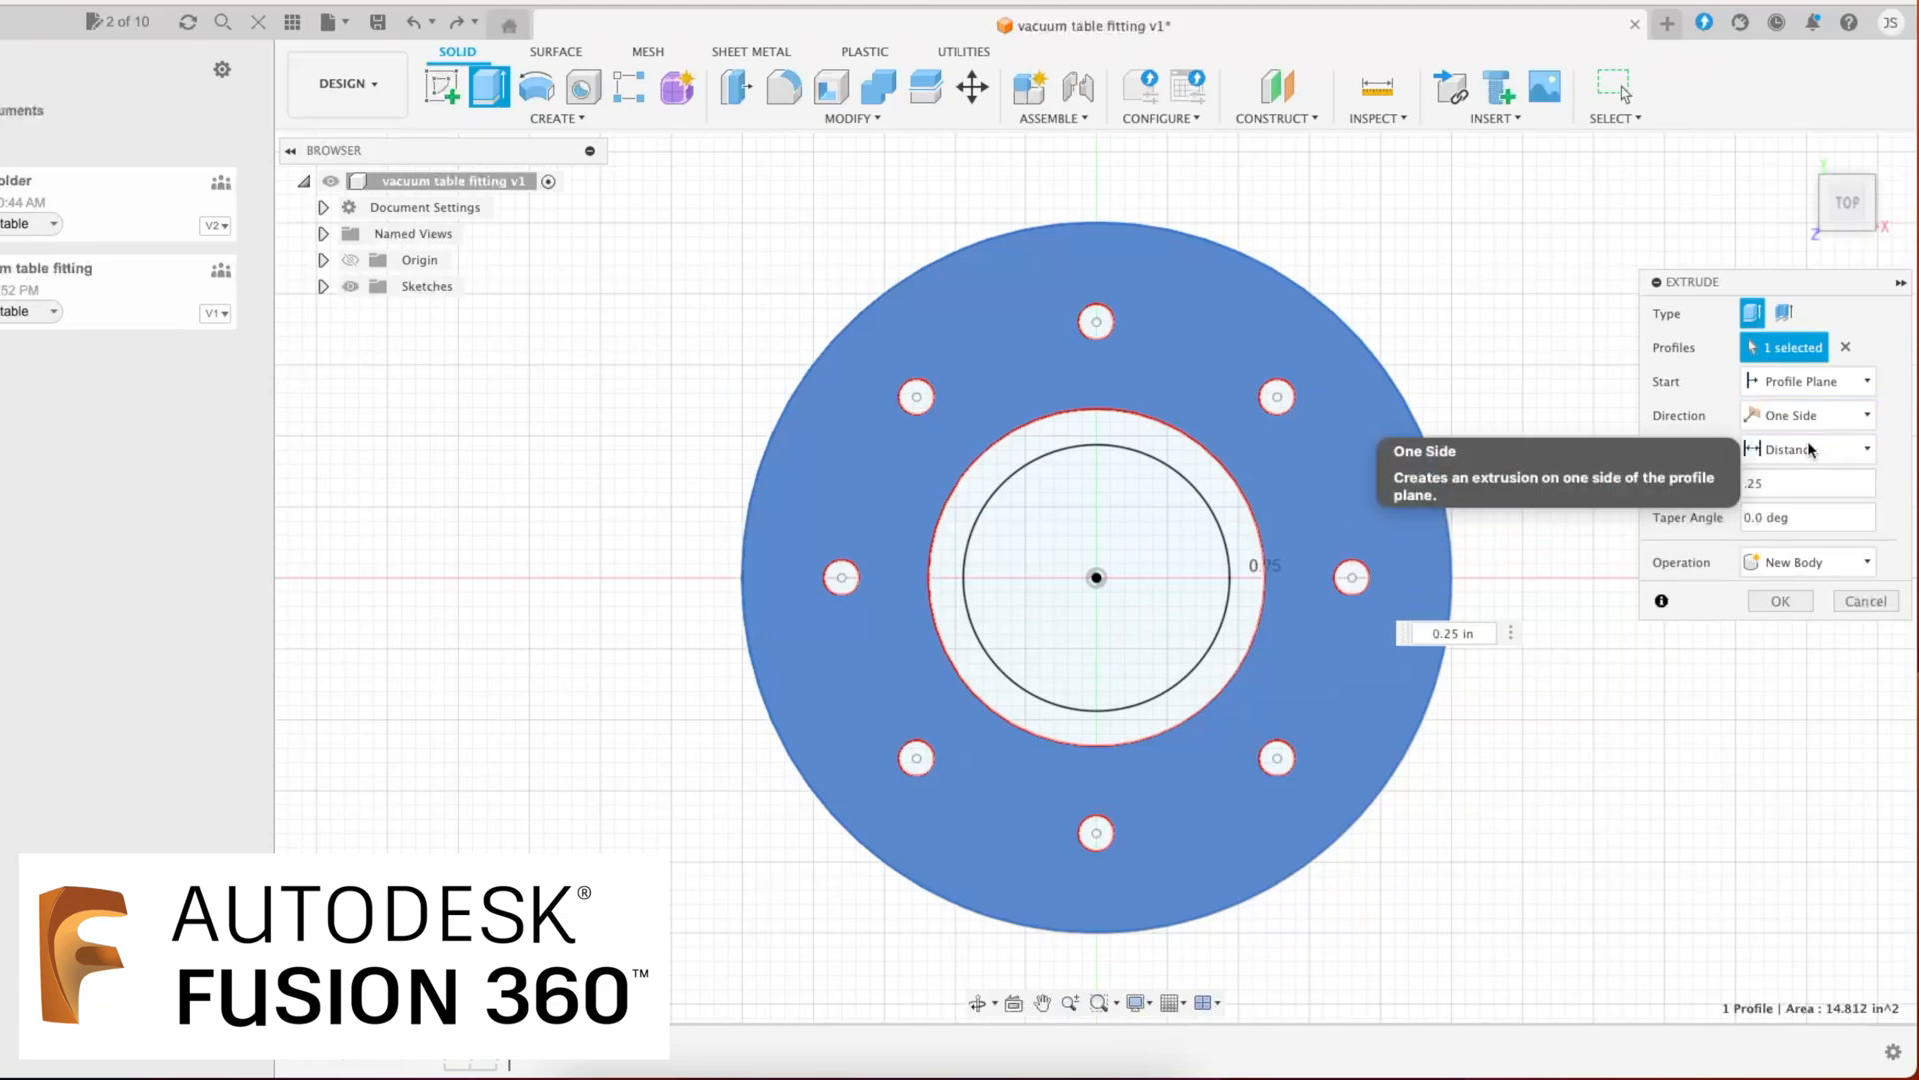
click(1780, 600)
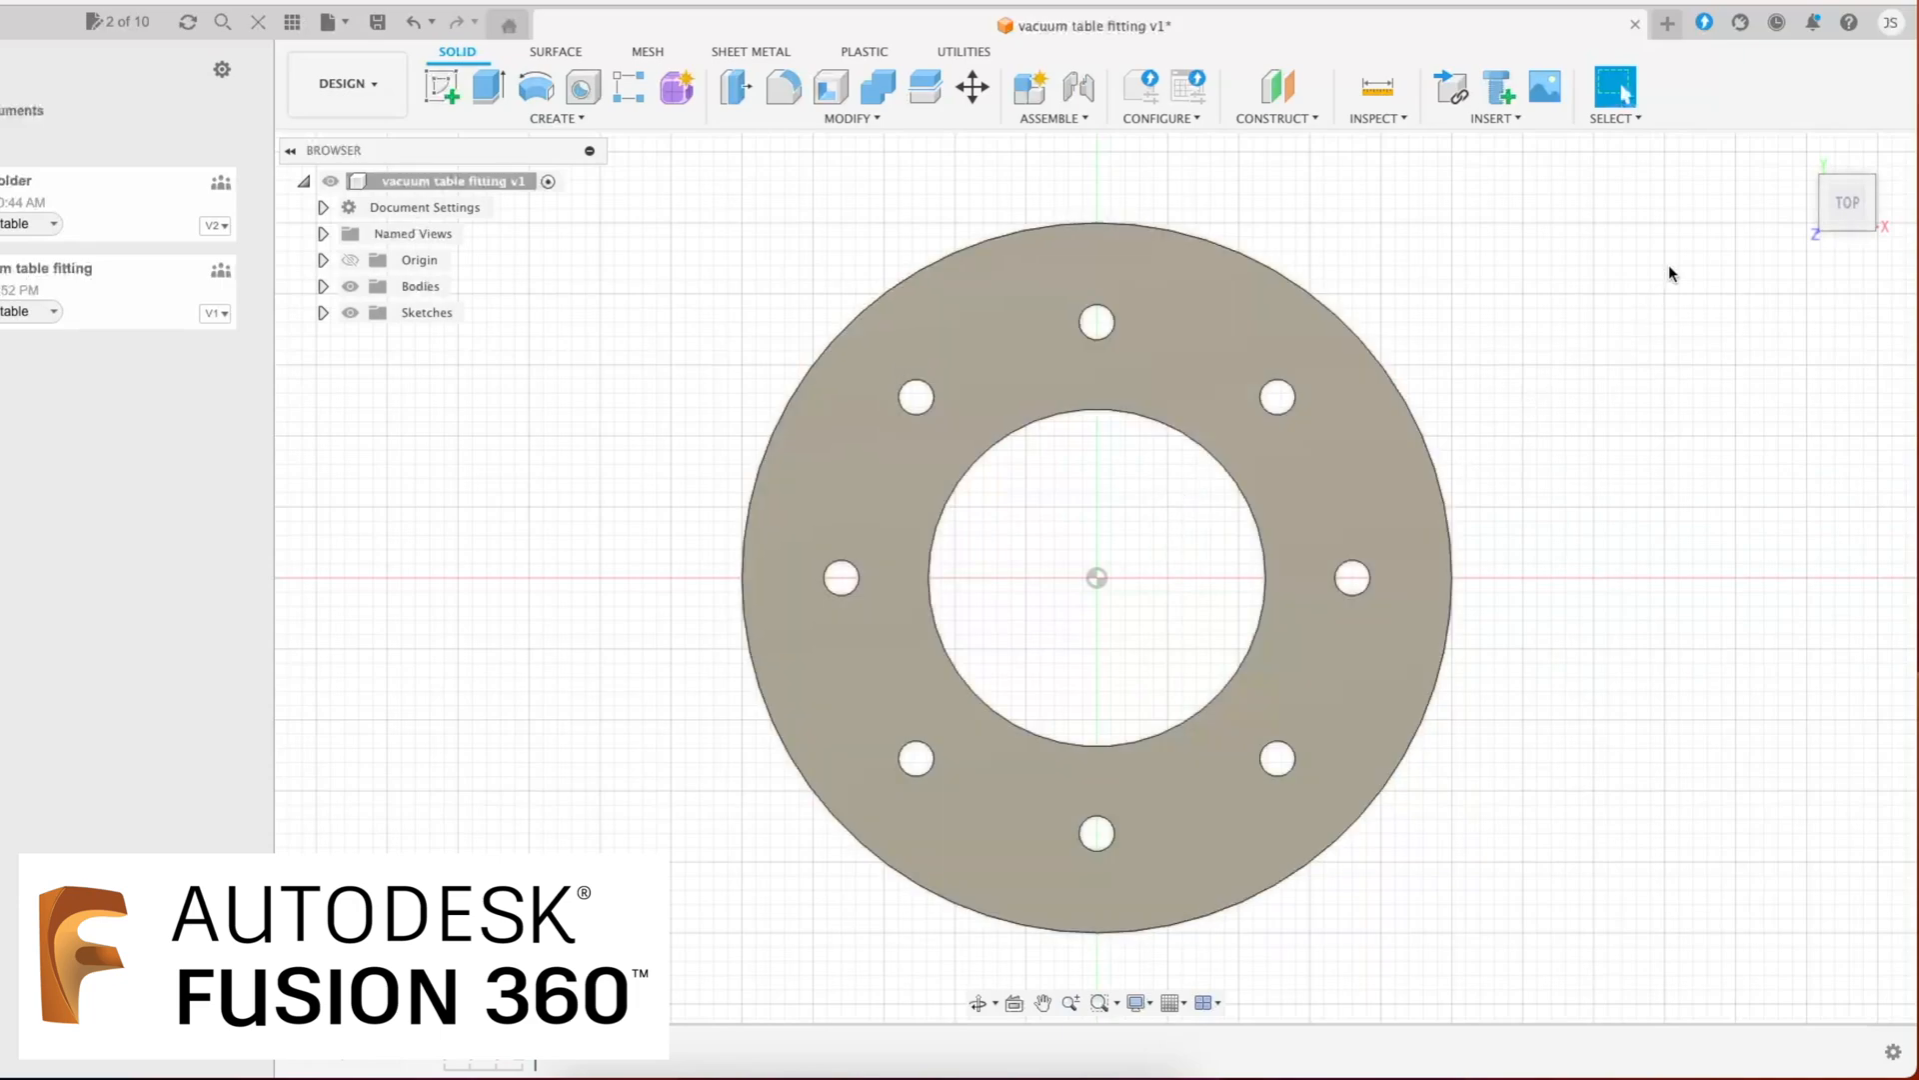
Step: Check the flange's thickness at an angle and start a new sketch on the origin plane parallel to its face
drag(1849, 195, 1830, 238)
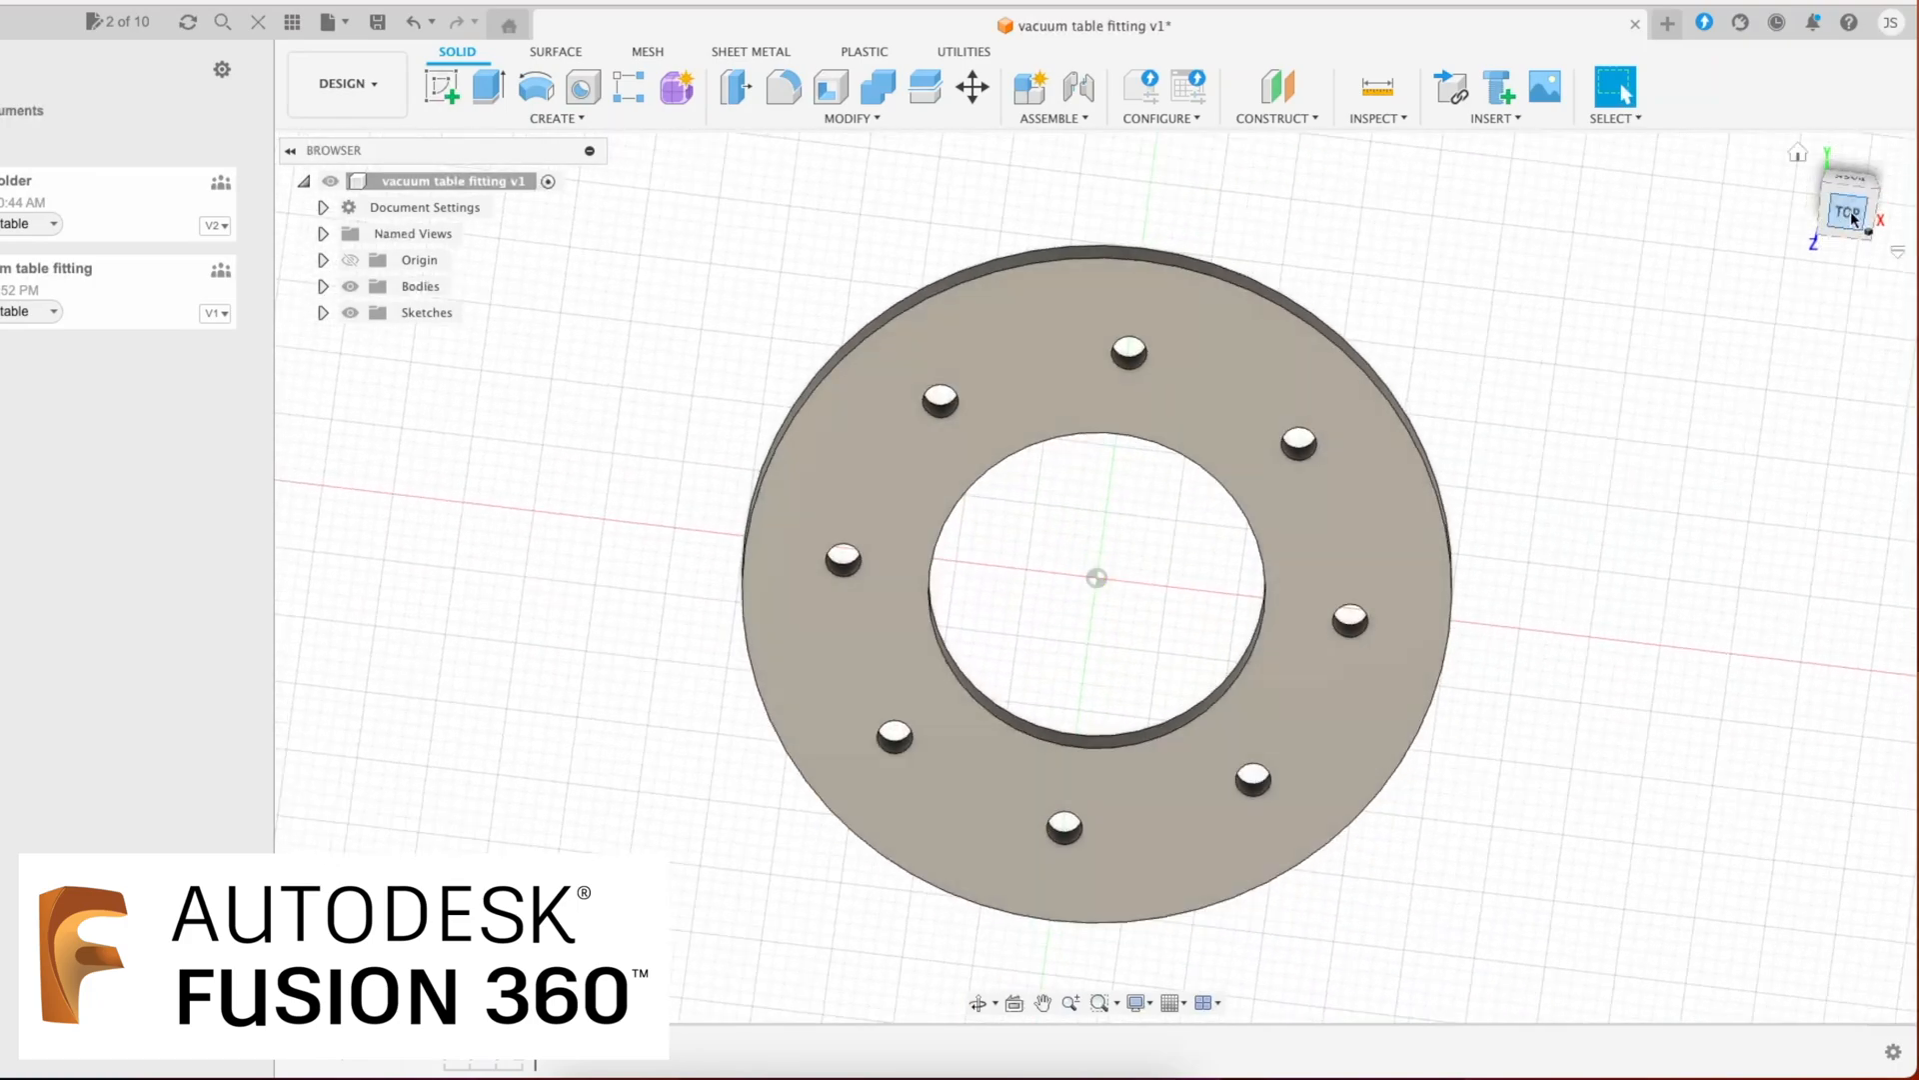
click(1847, 212)
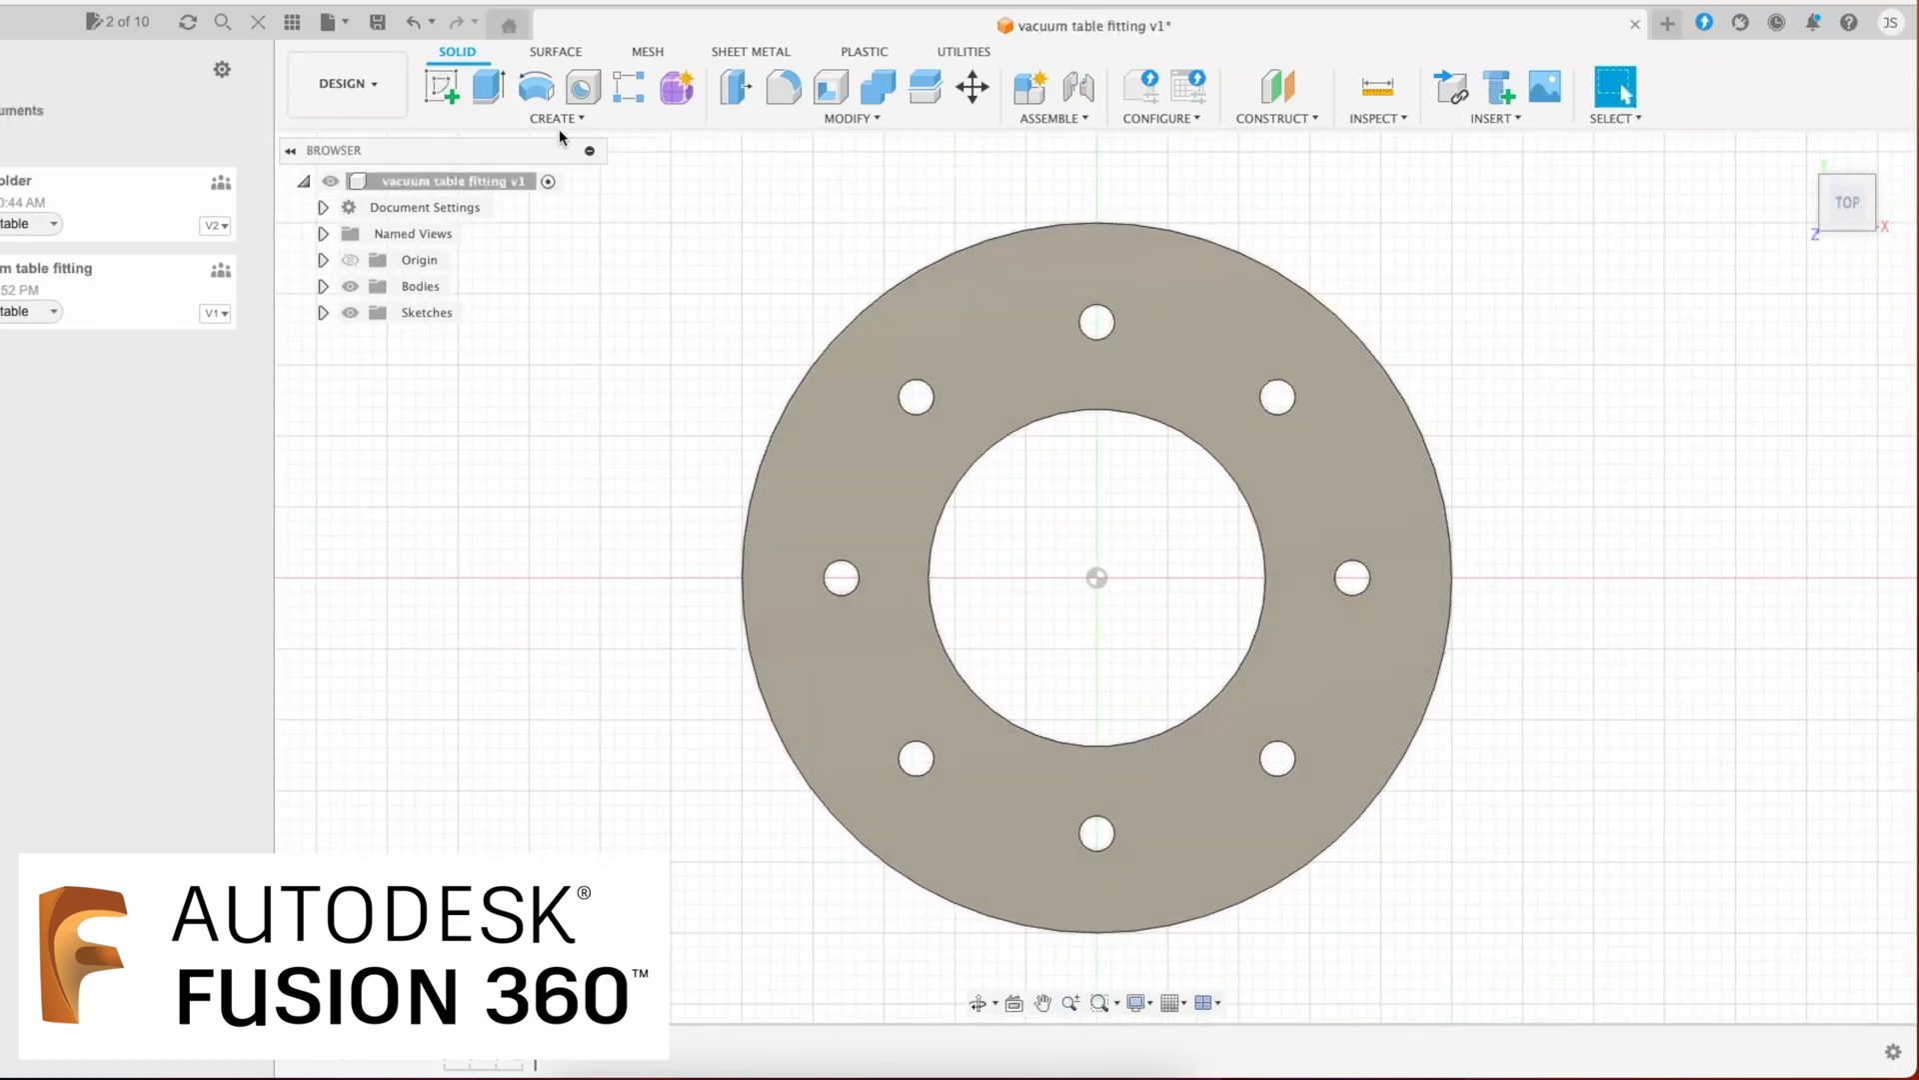
click(436, 90)
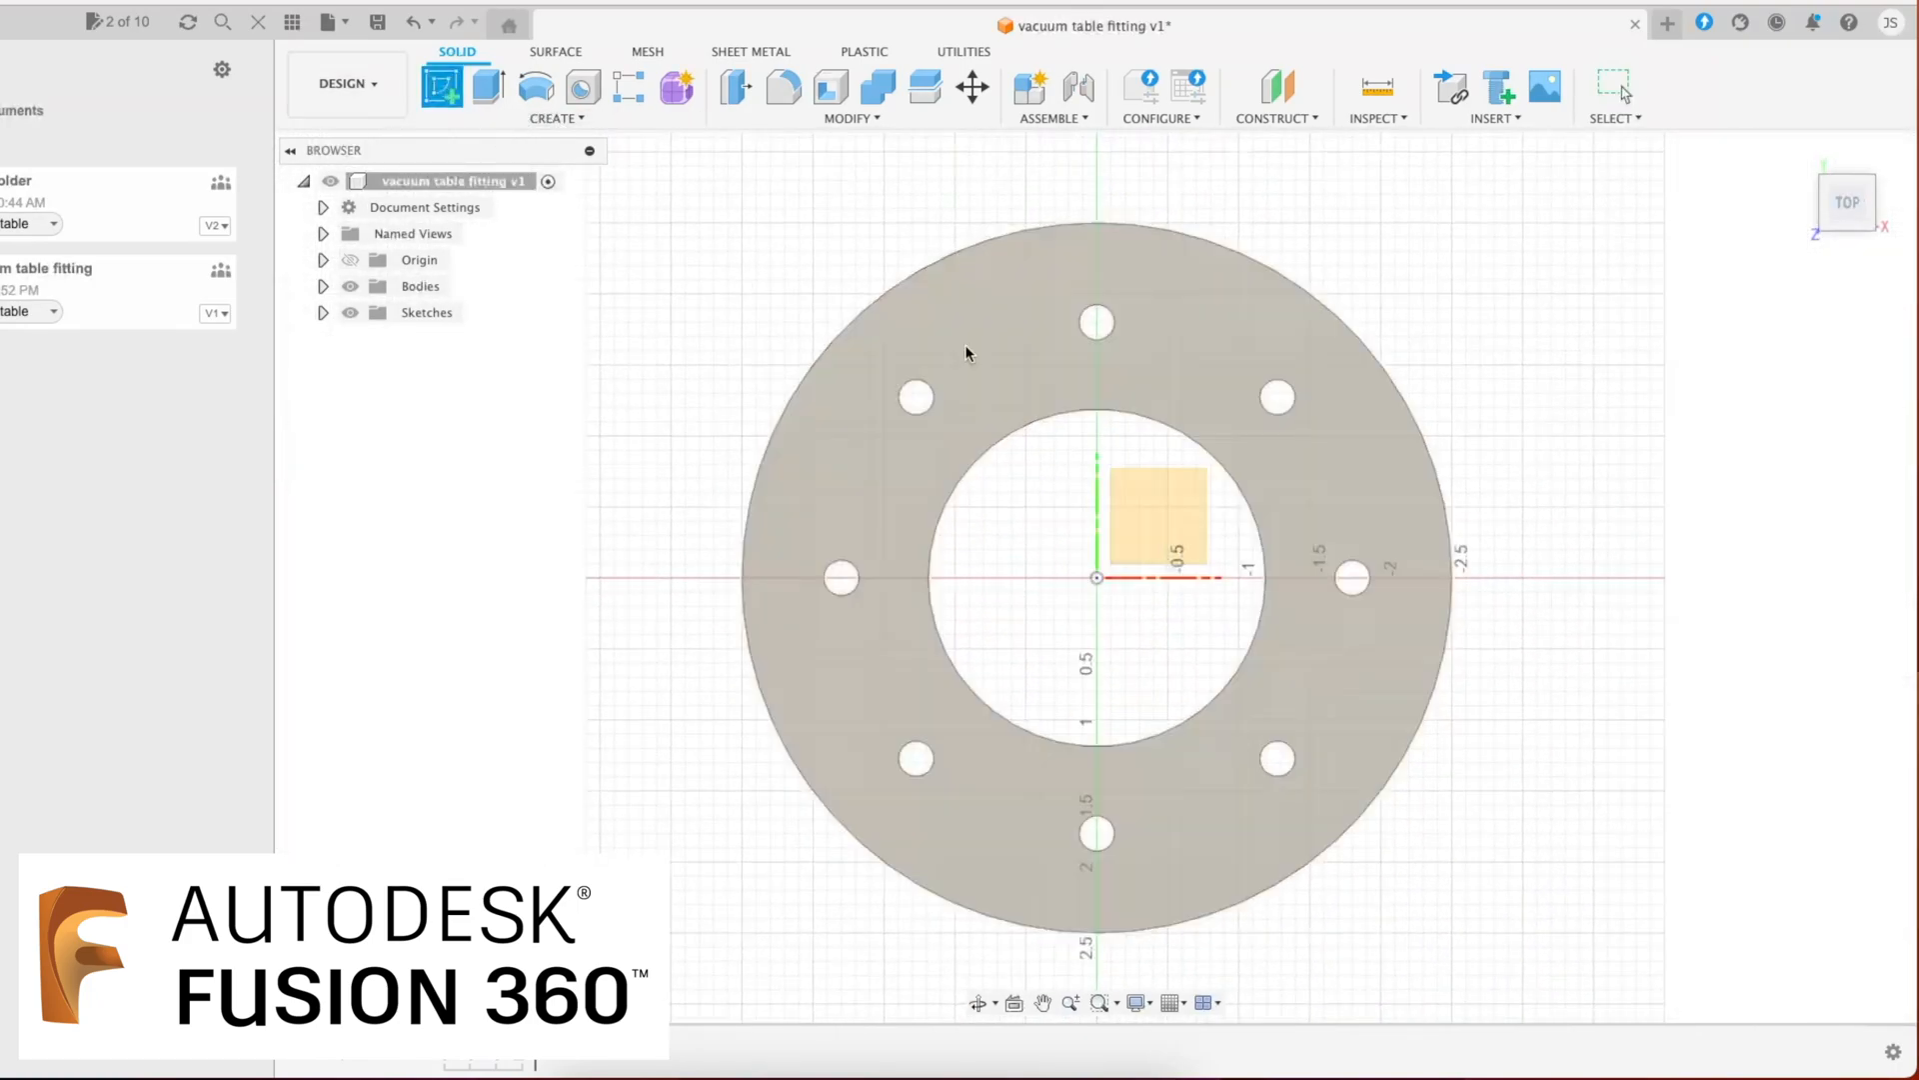
click(1167, 512)
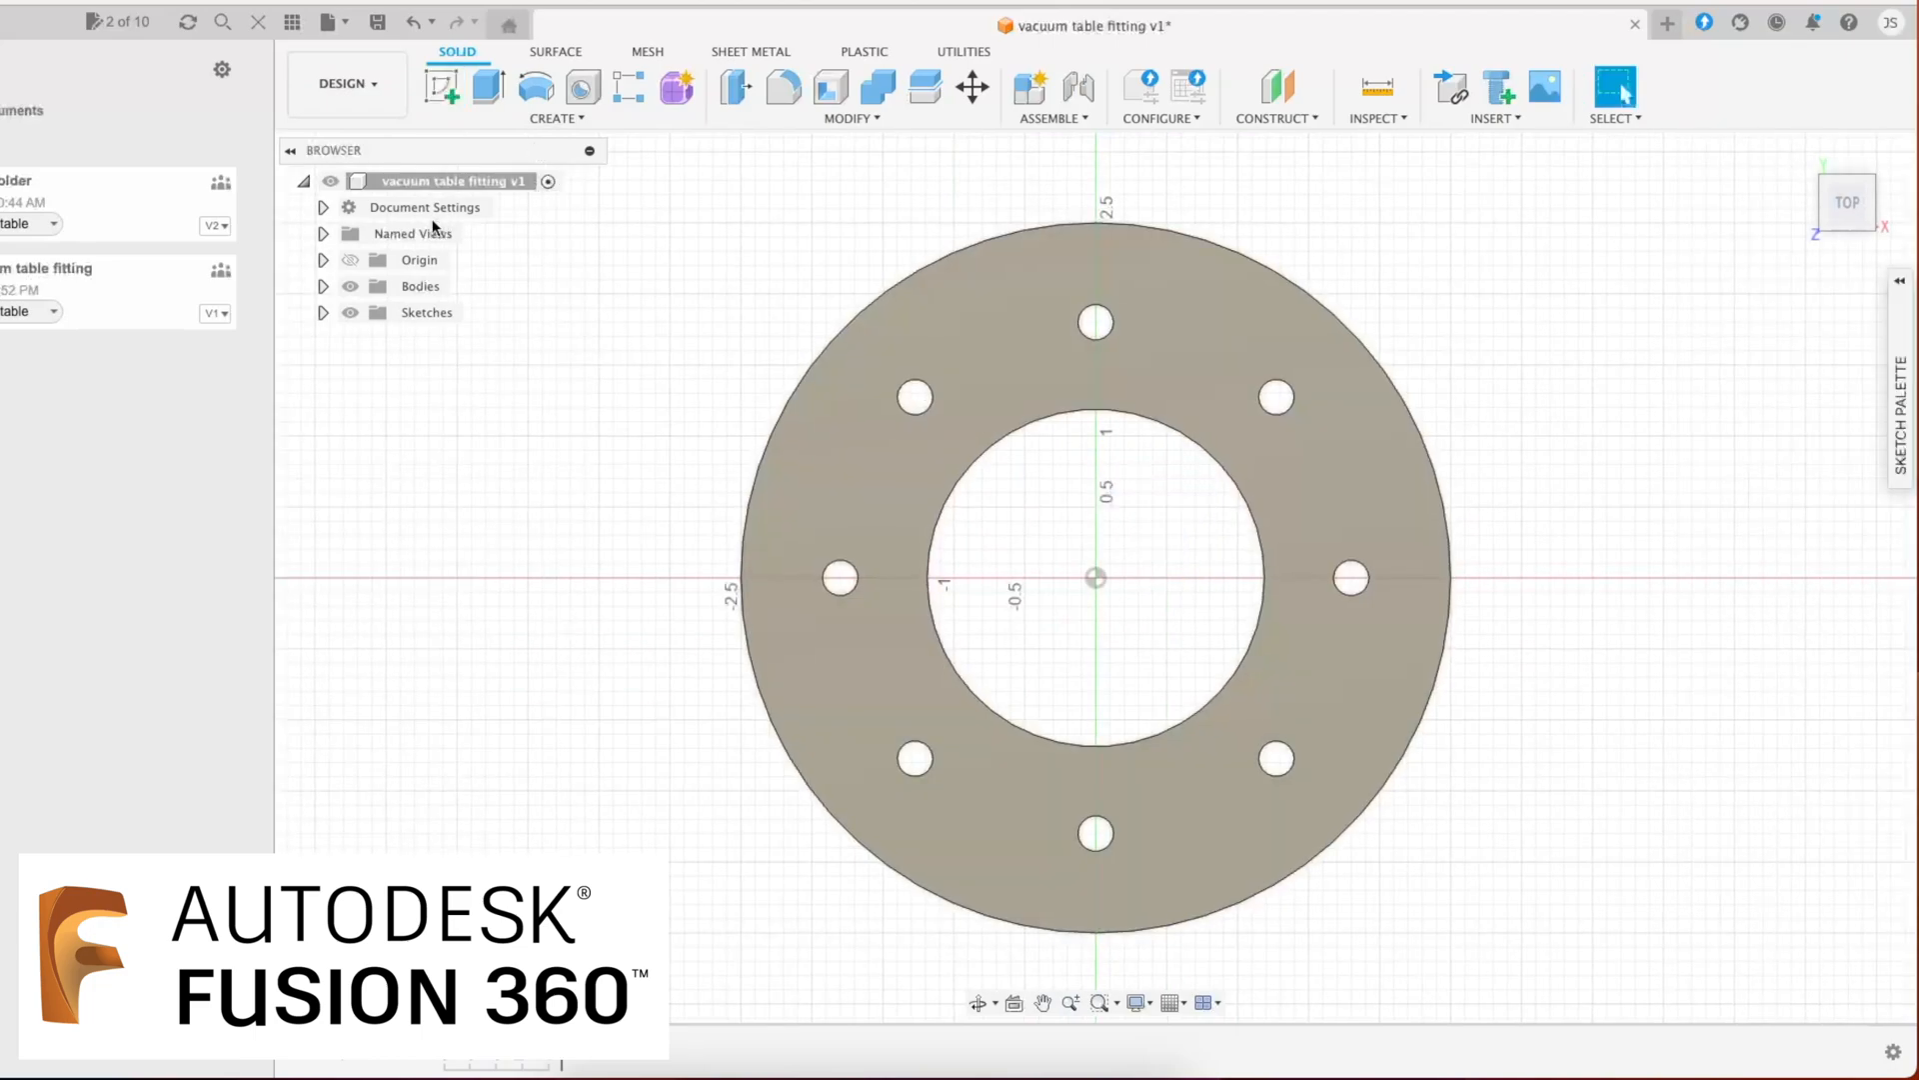
click(534, 88)
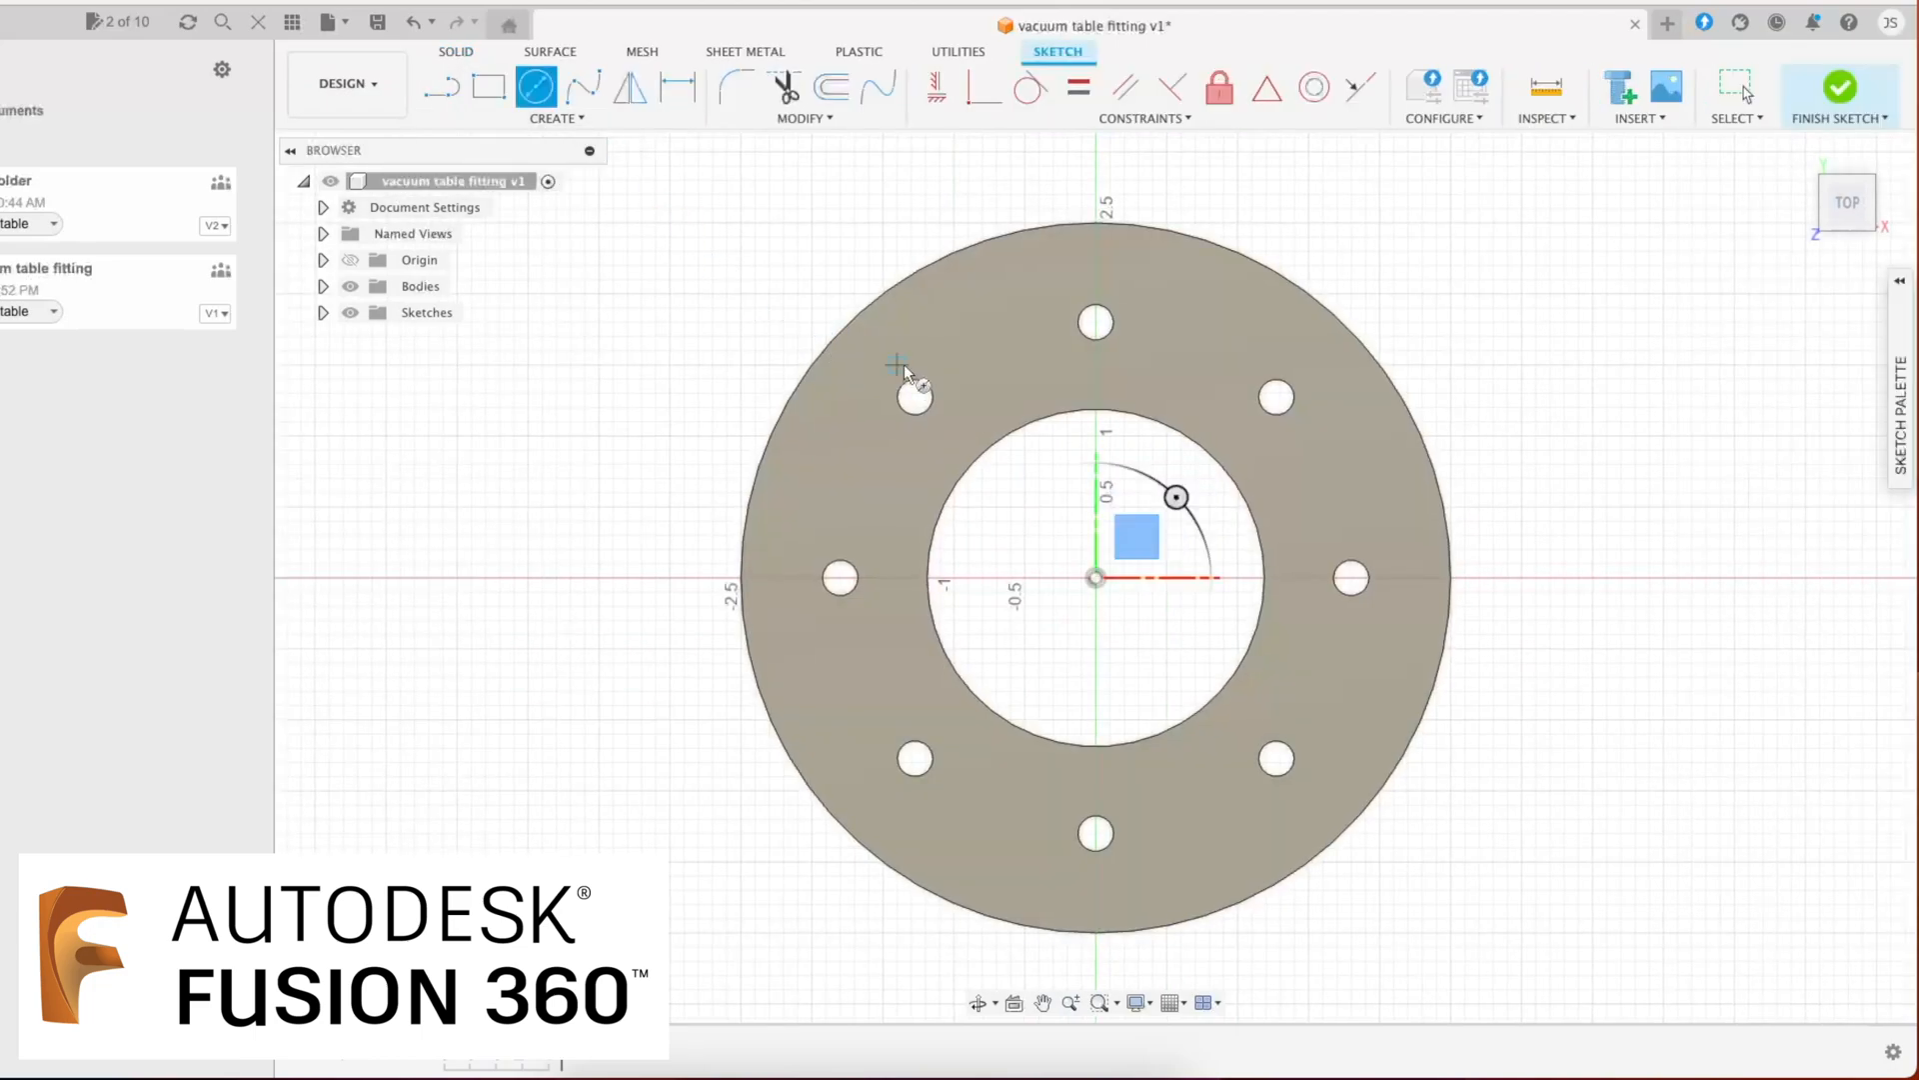
click(1095, 578)
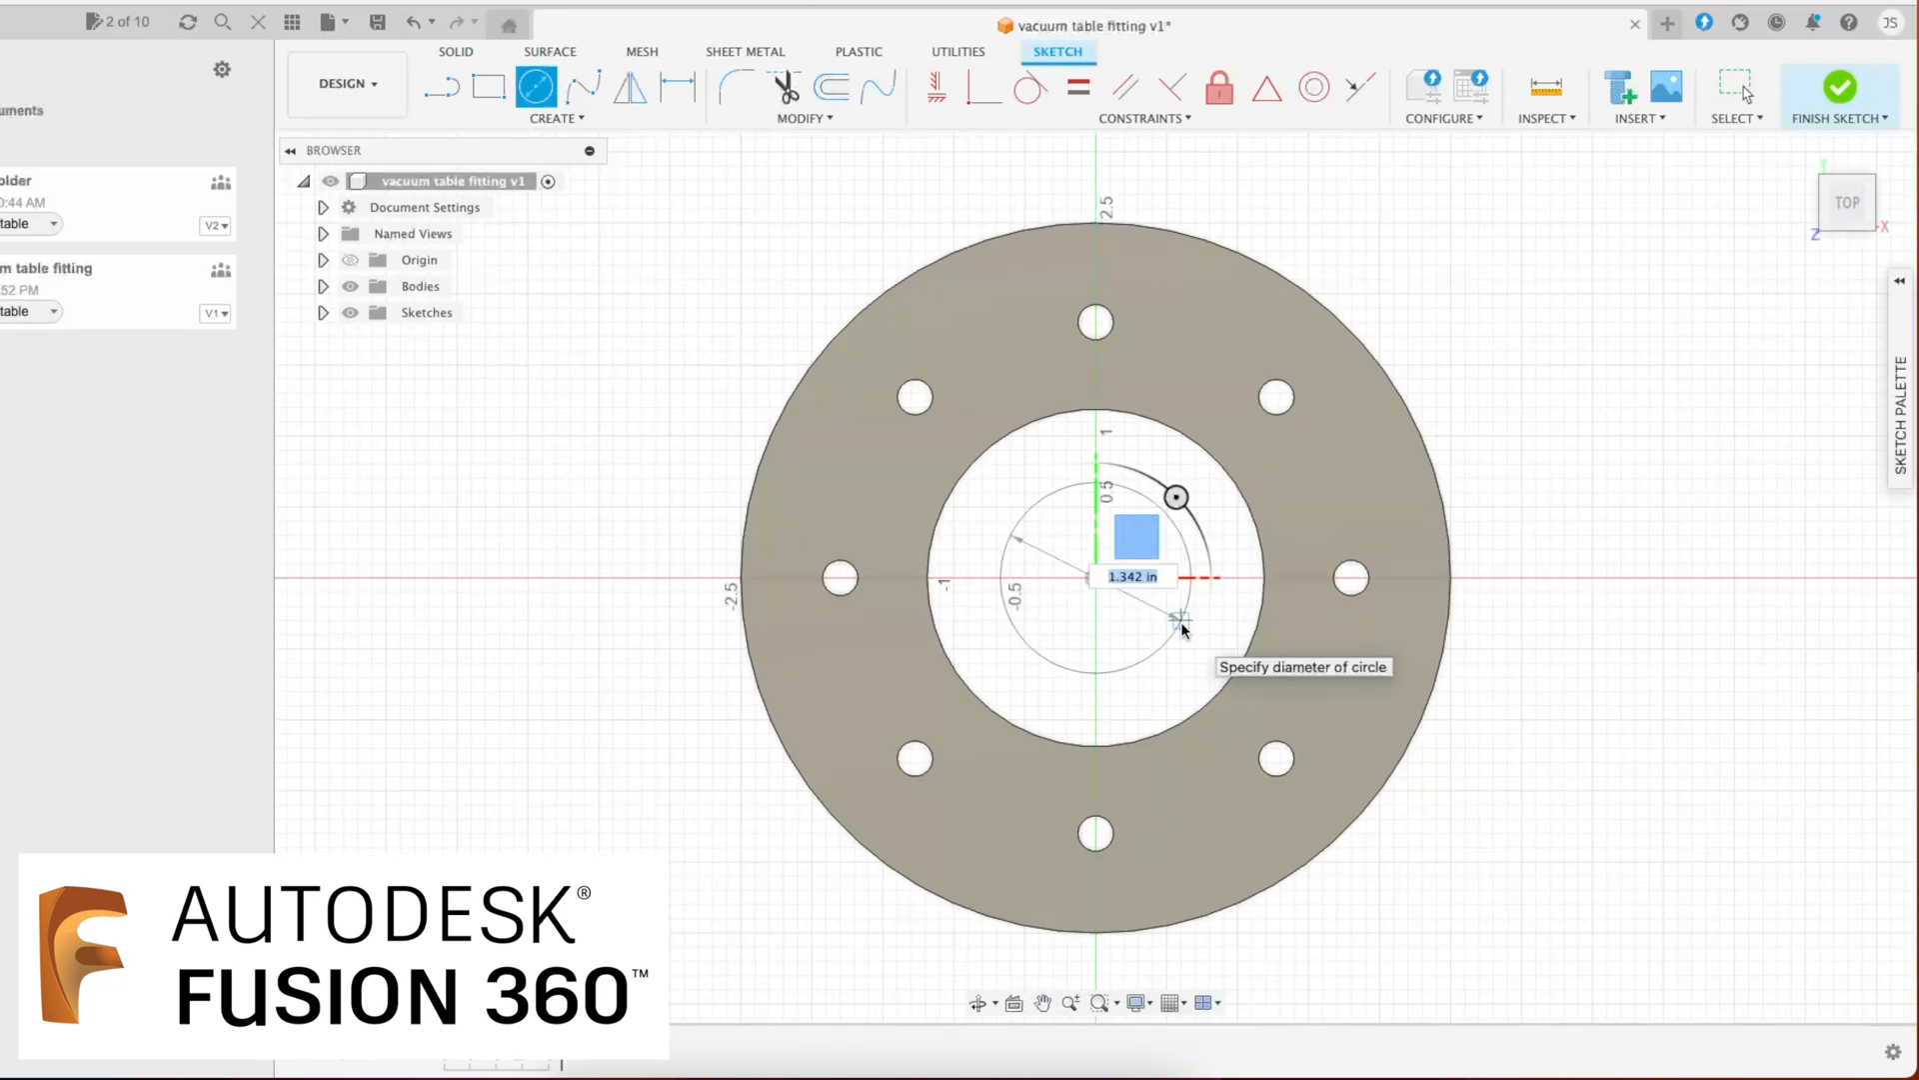
key(Escape)
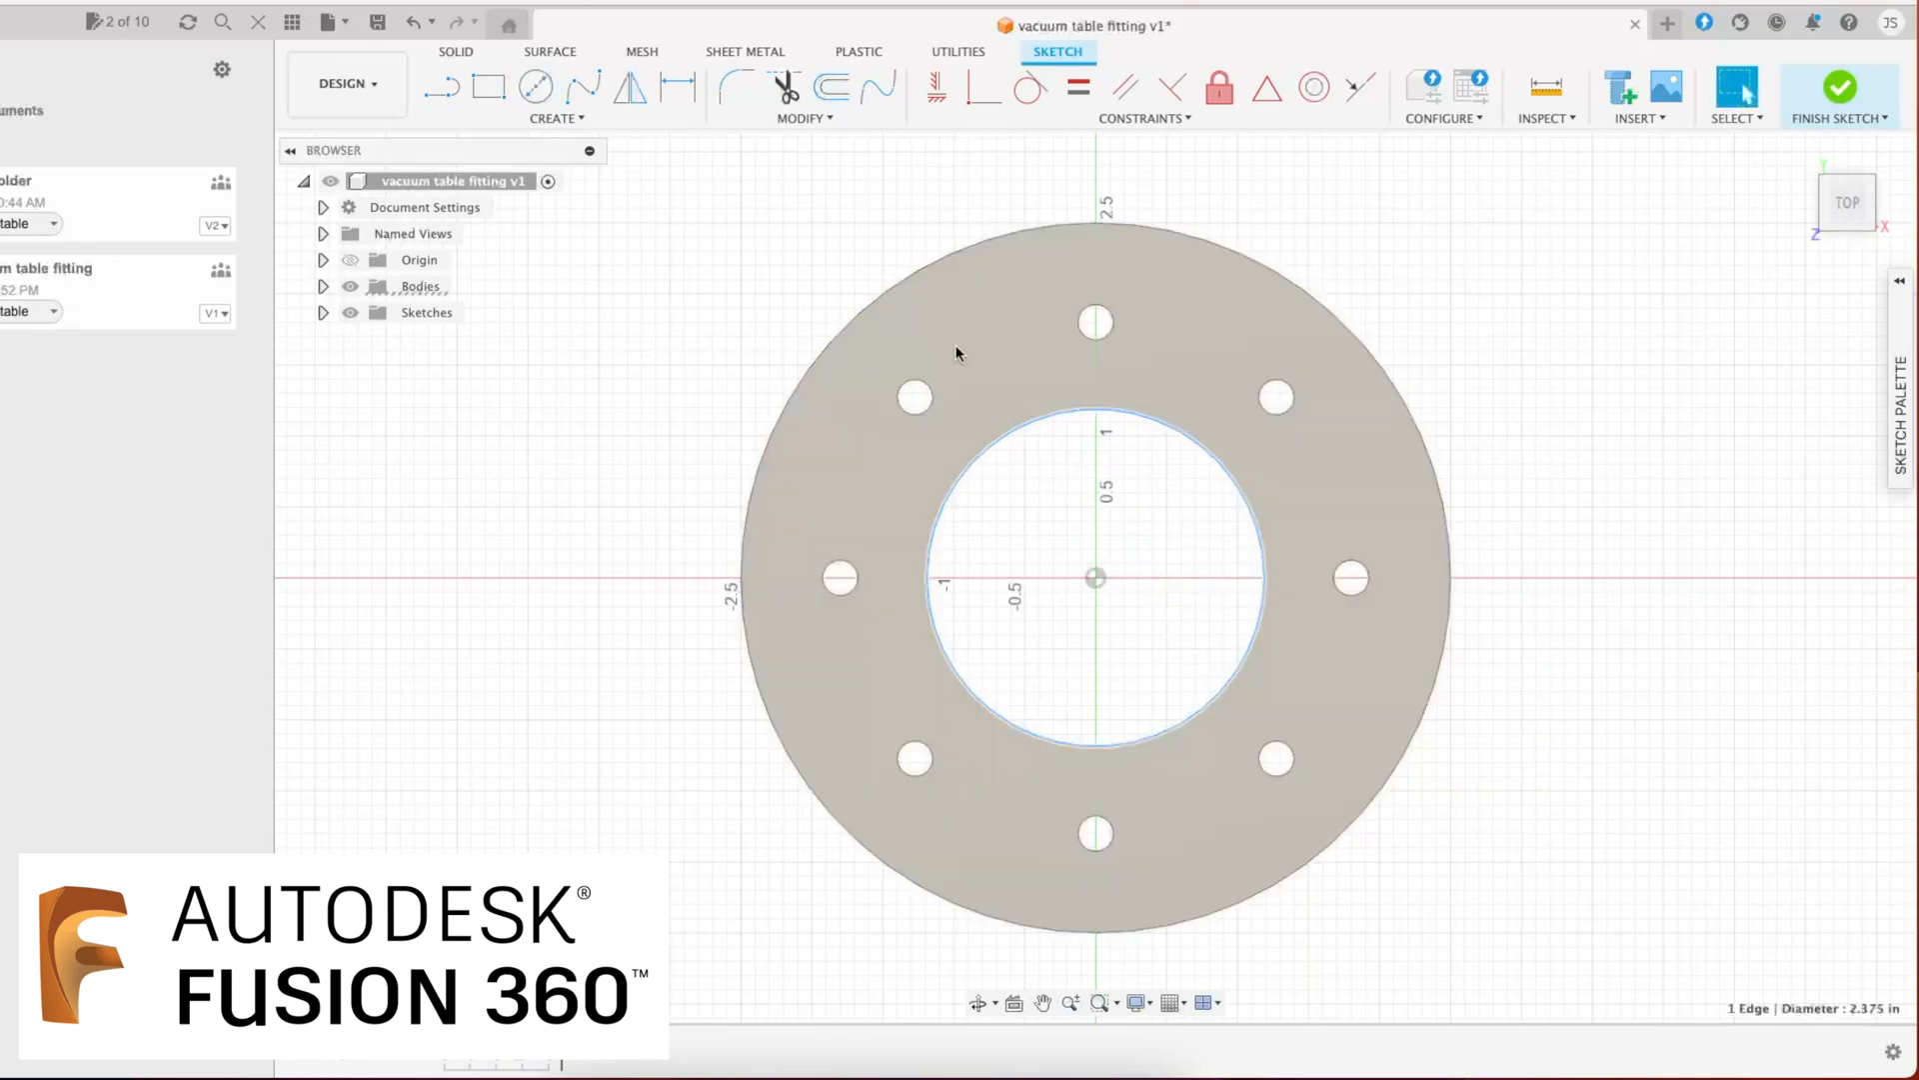
click(770, 118)
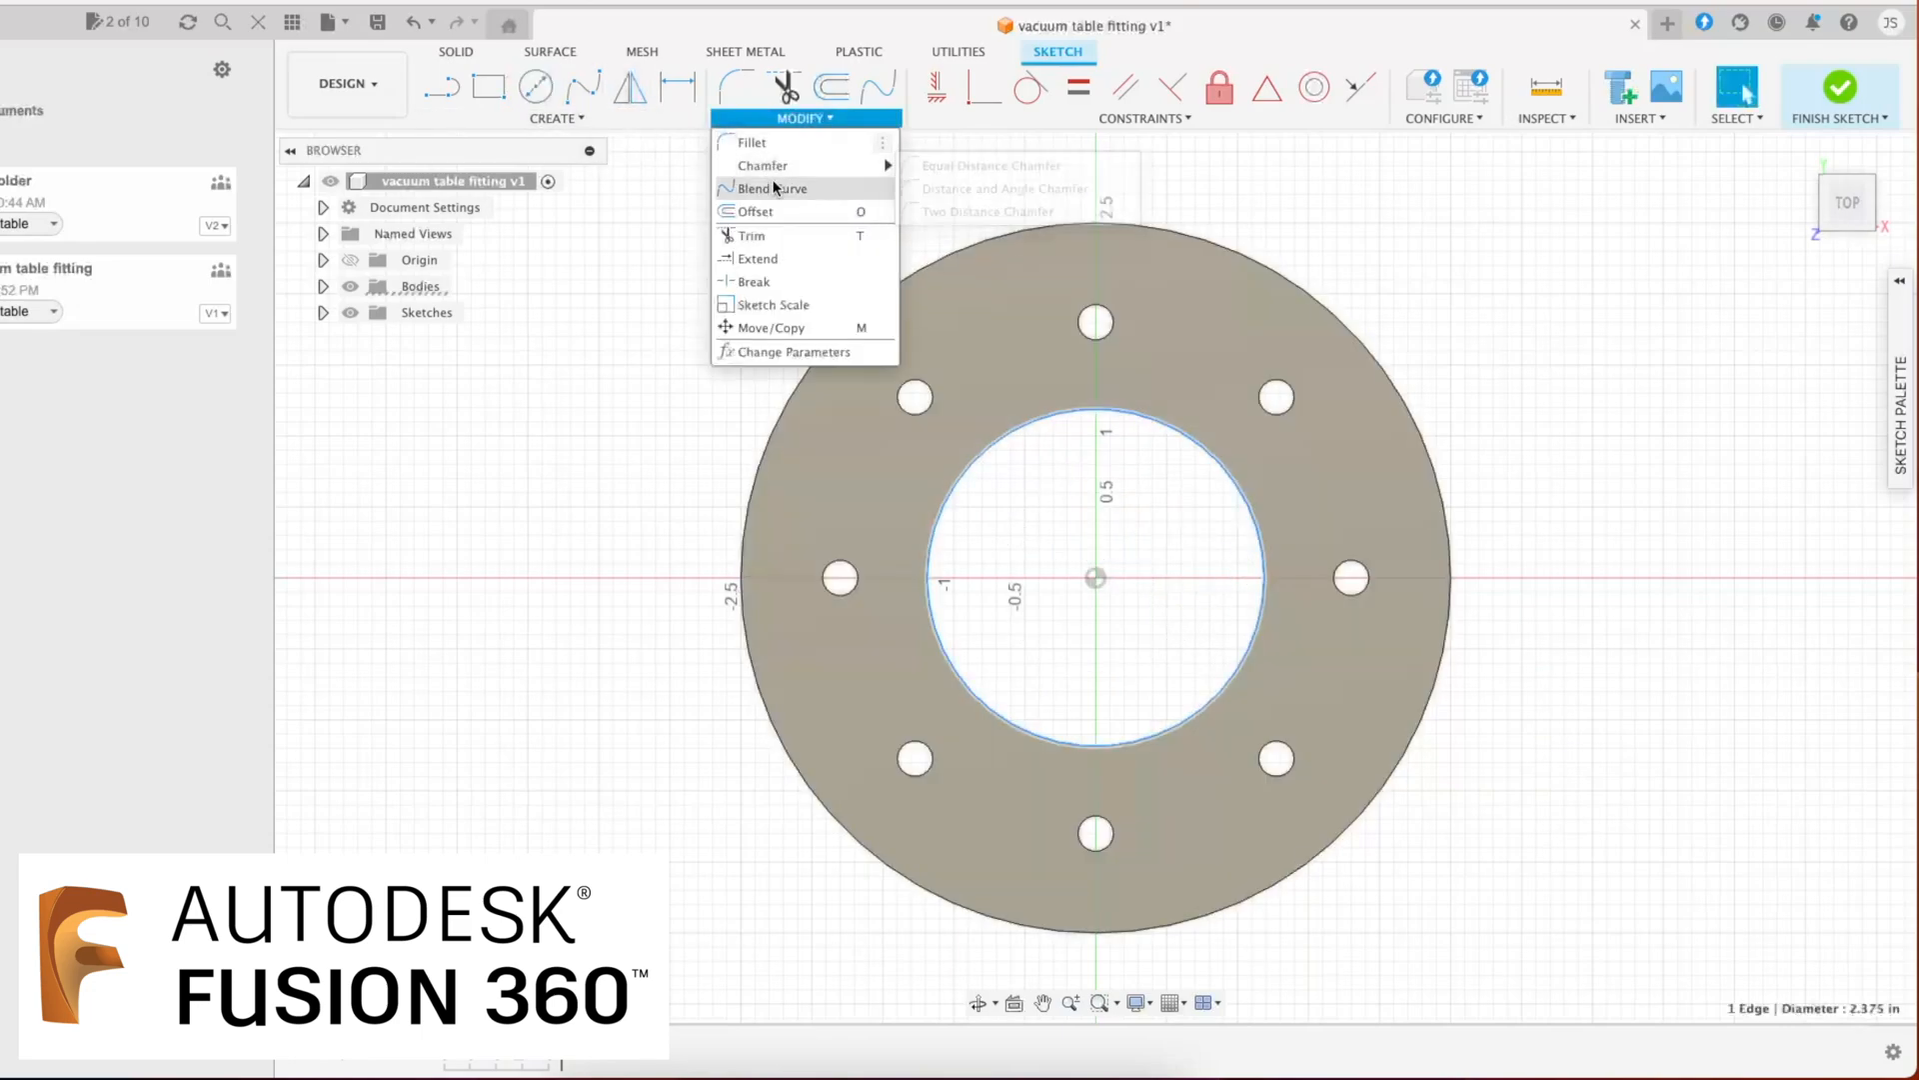
click(760, 211)
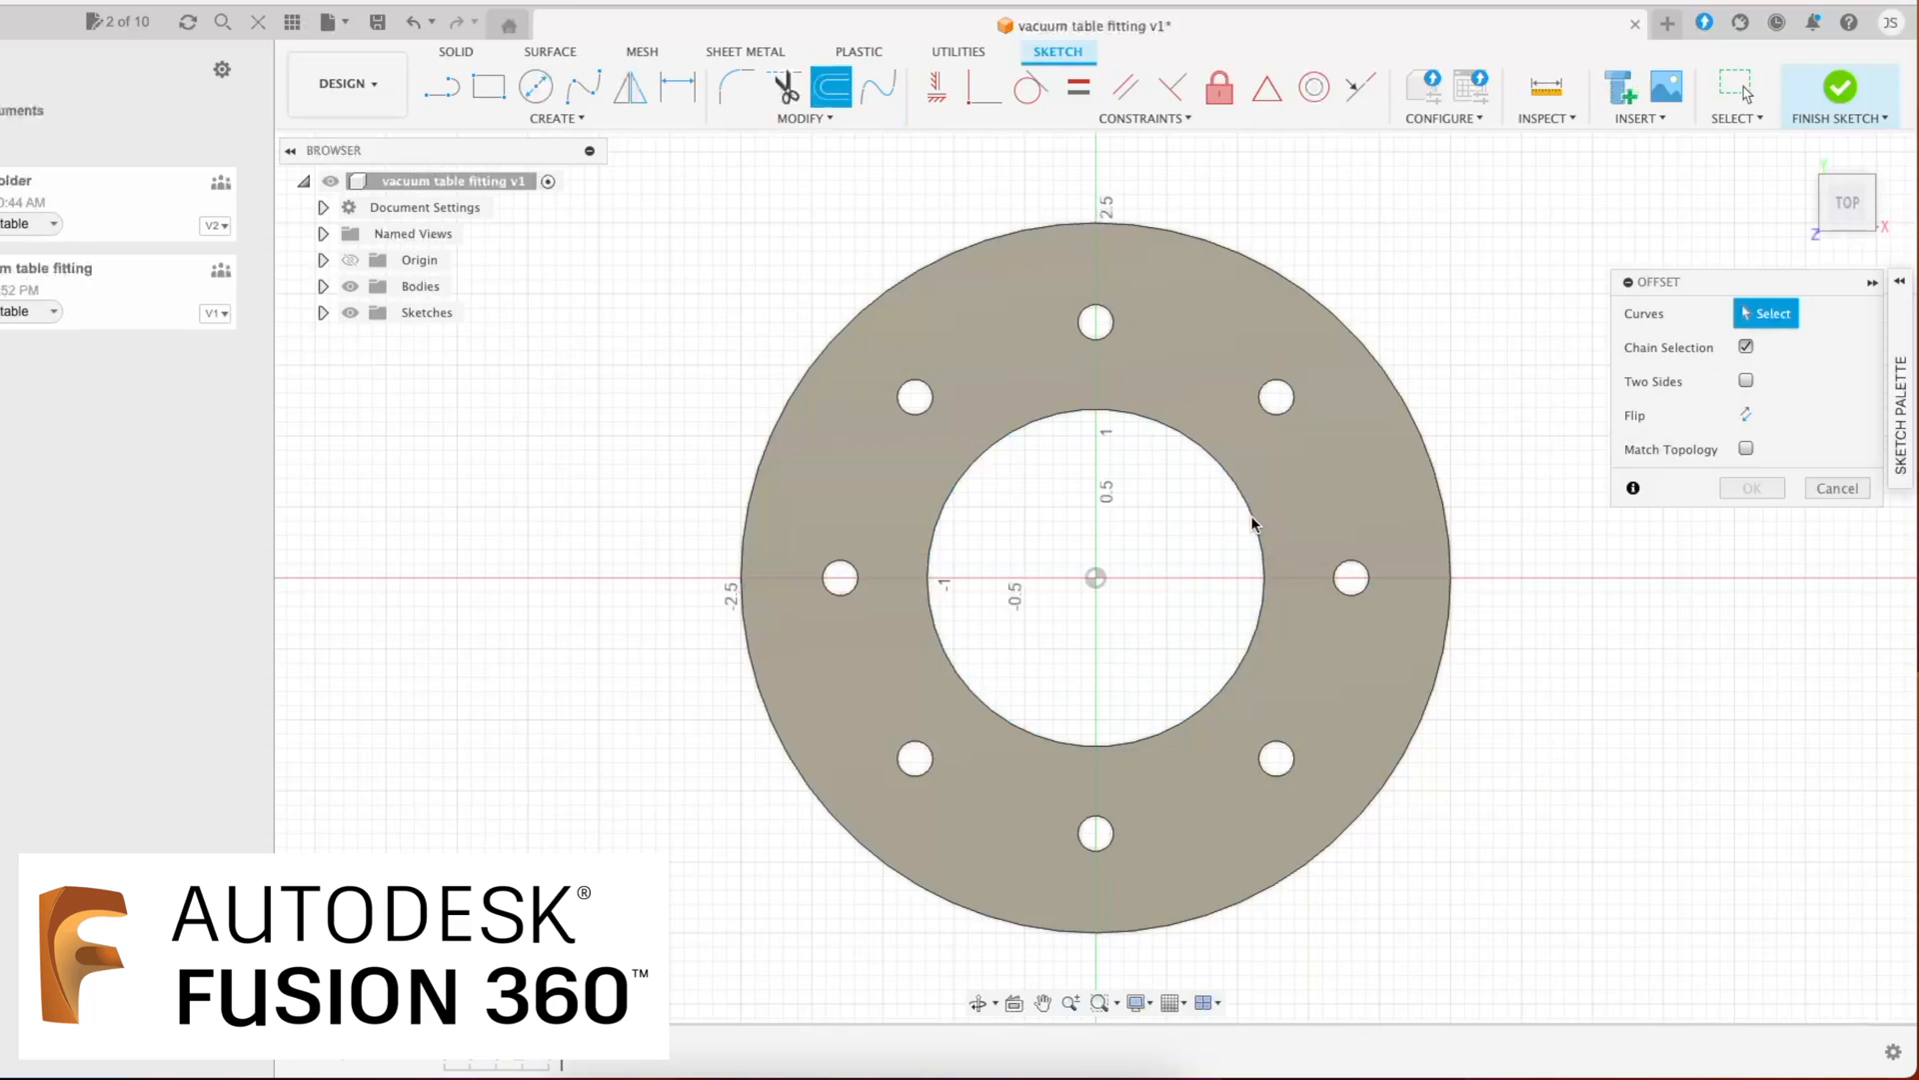
click(1837, 488)
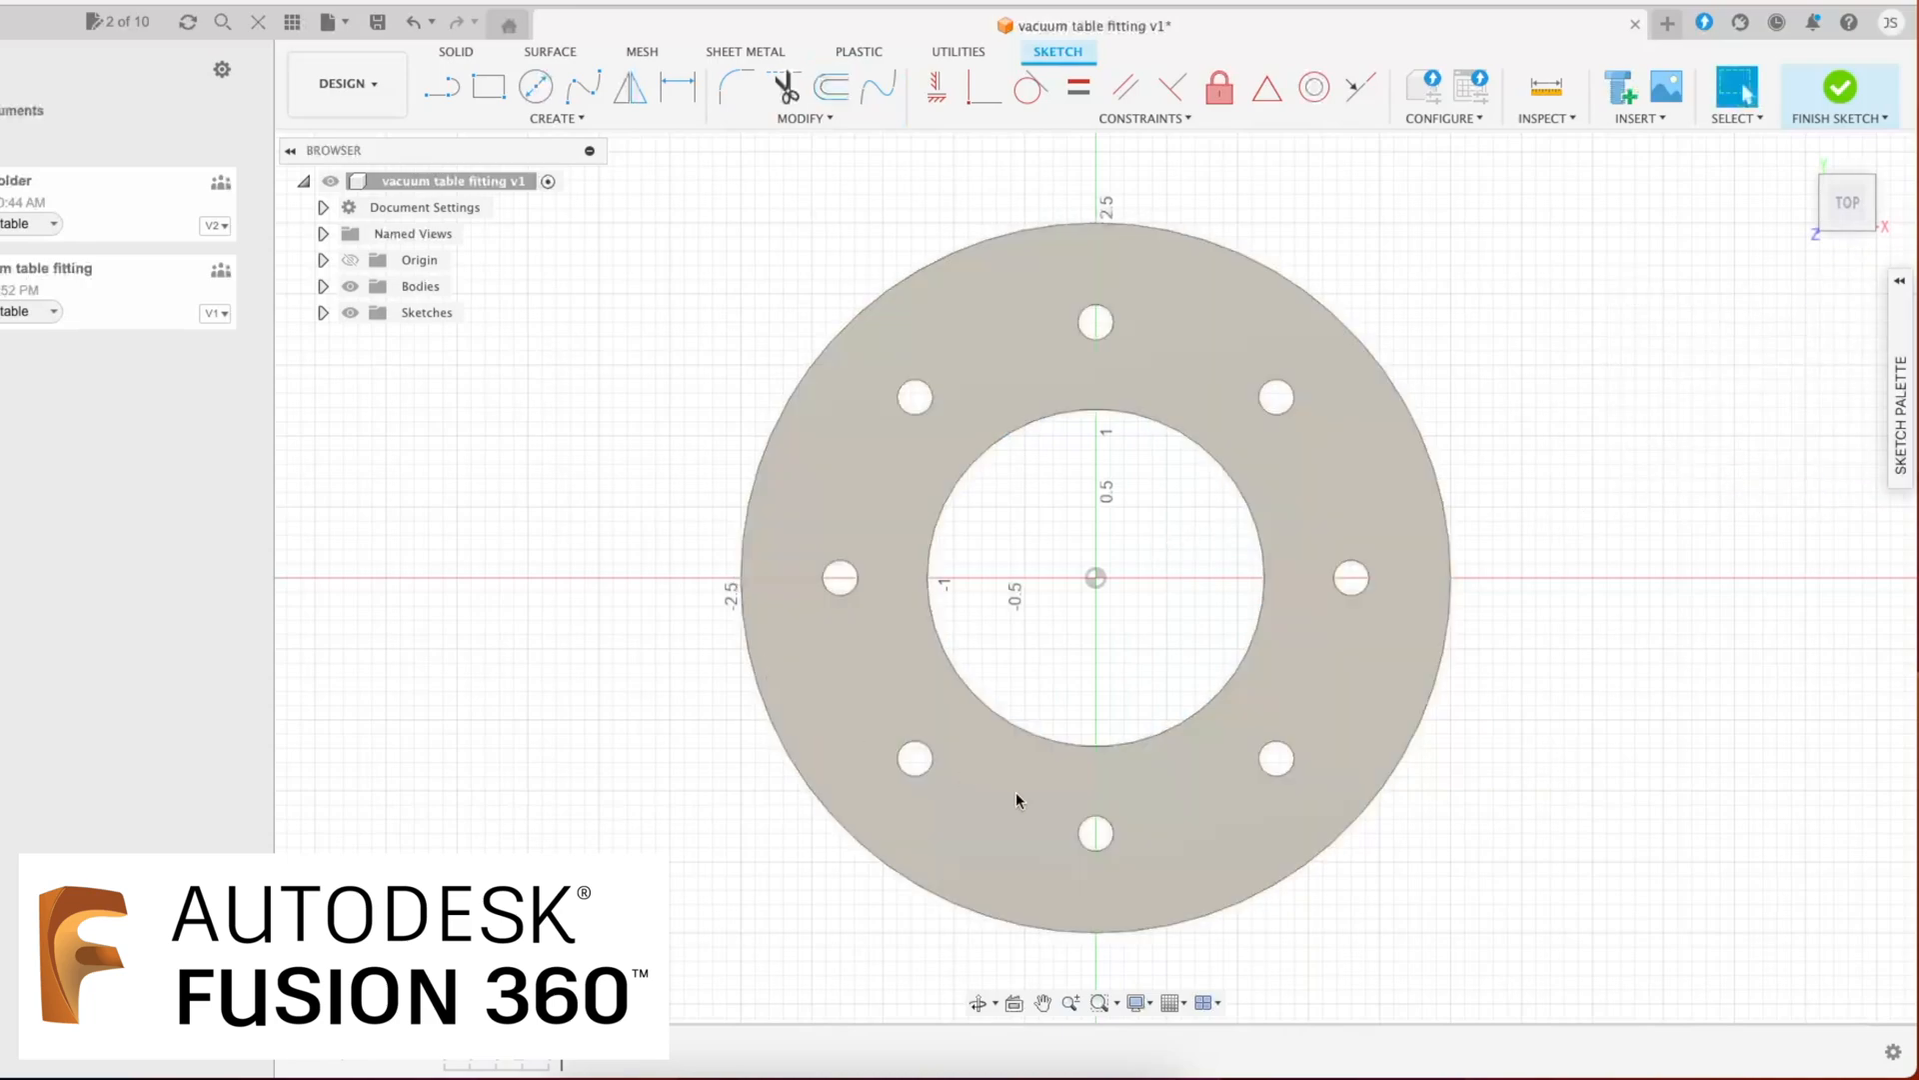
Step: Sketch a 2.375 in diameter circle centred on the origin, matching the flange's central opening
click(536, 86)
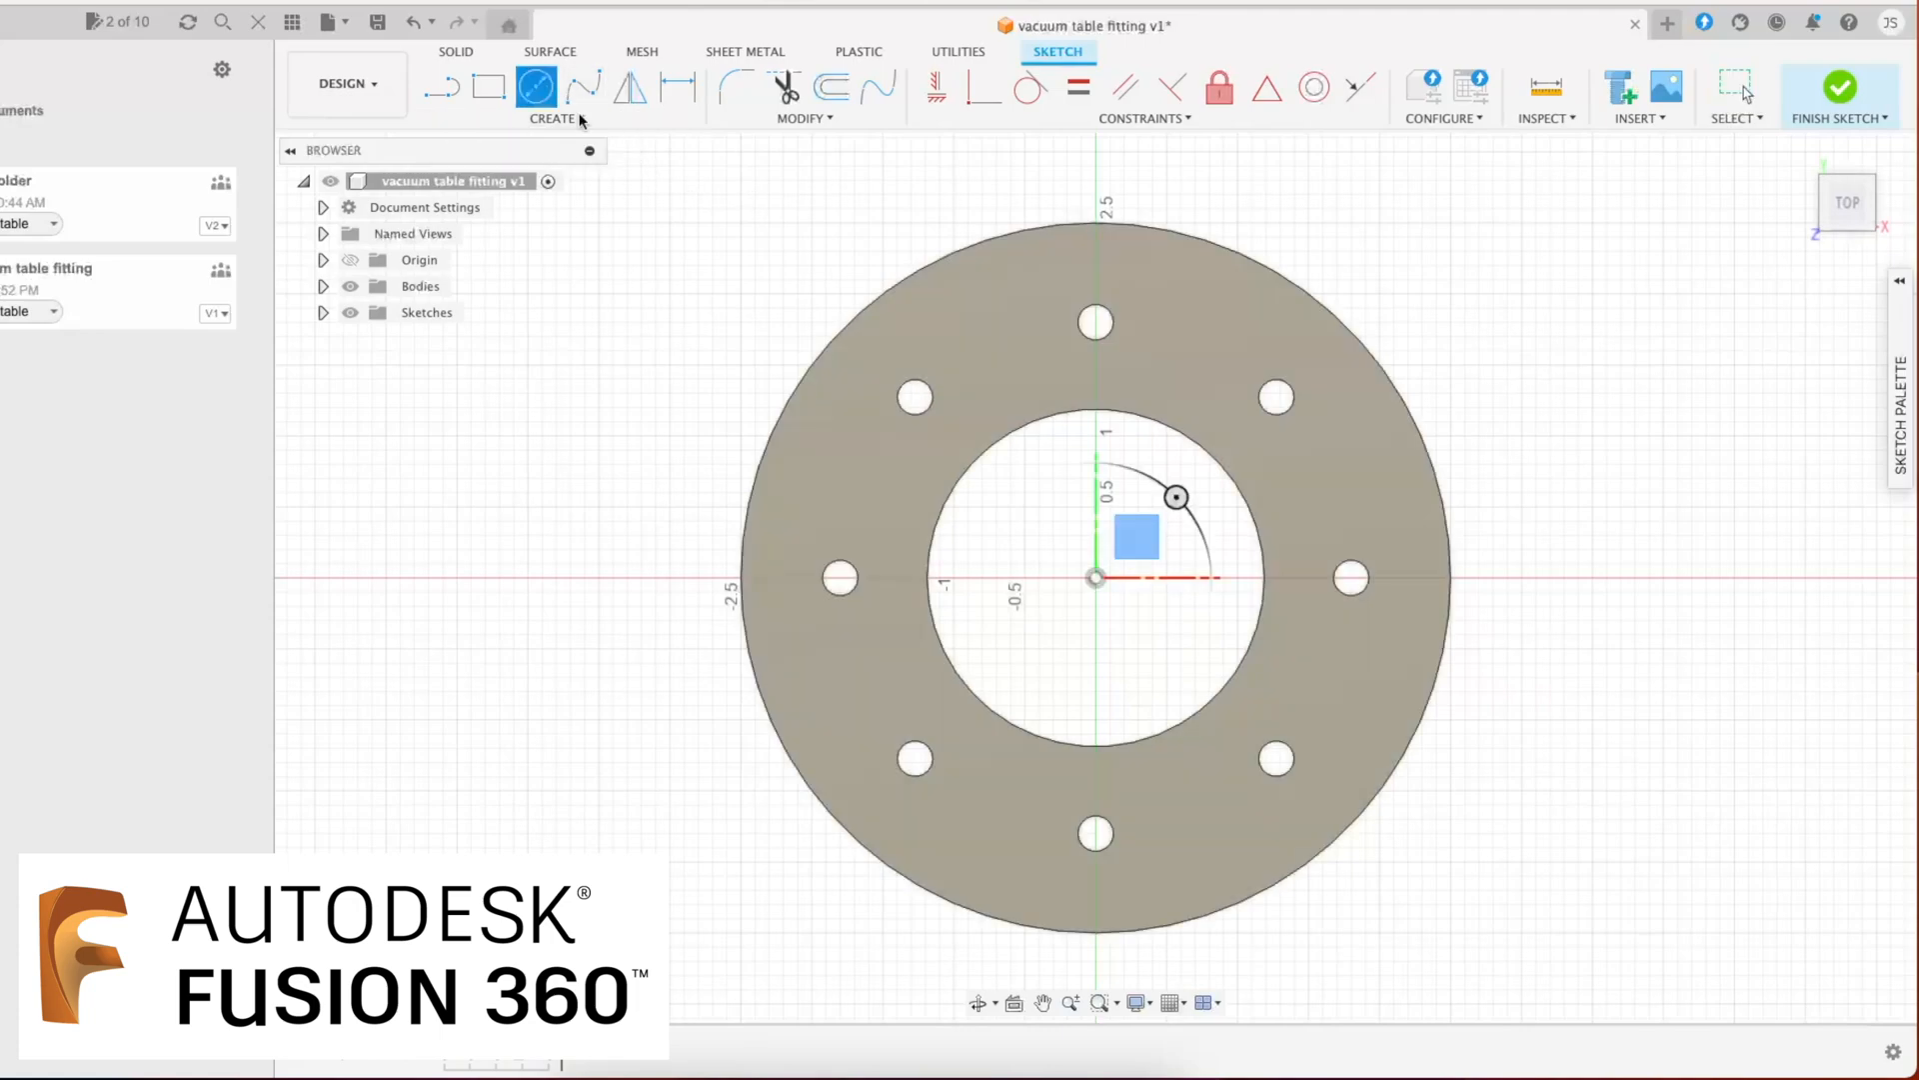
click(1097, 576)
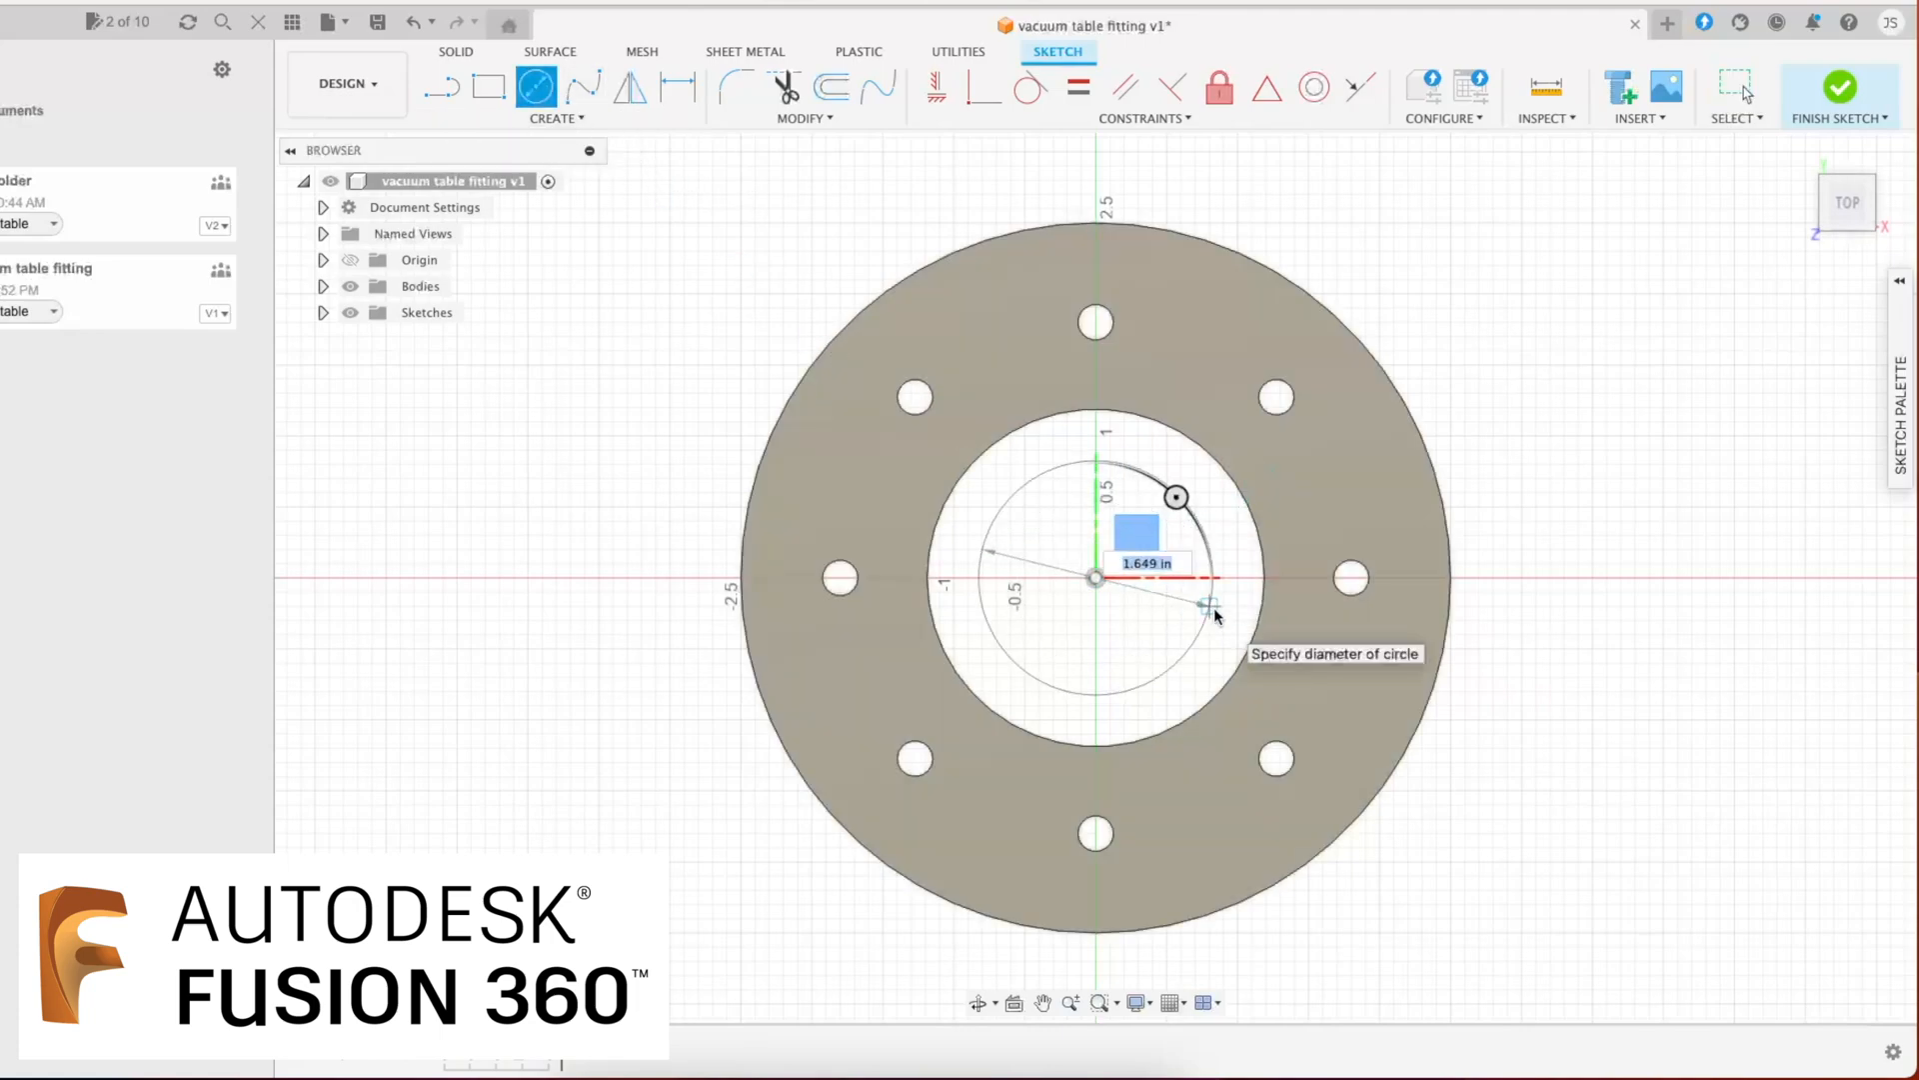
text(2.375)
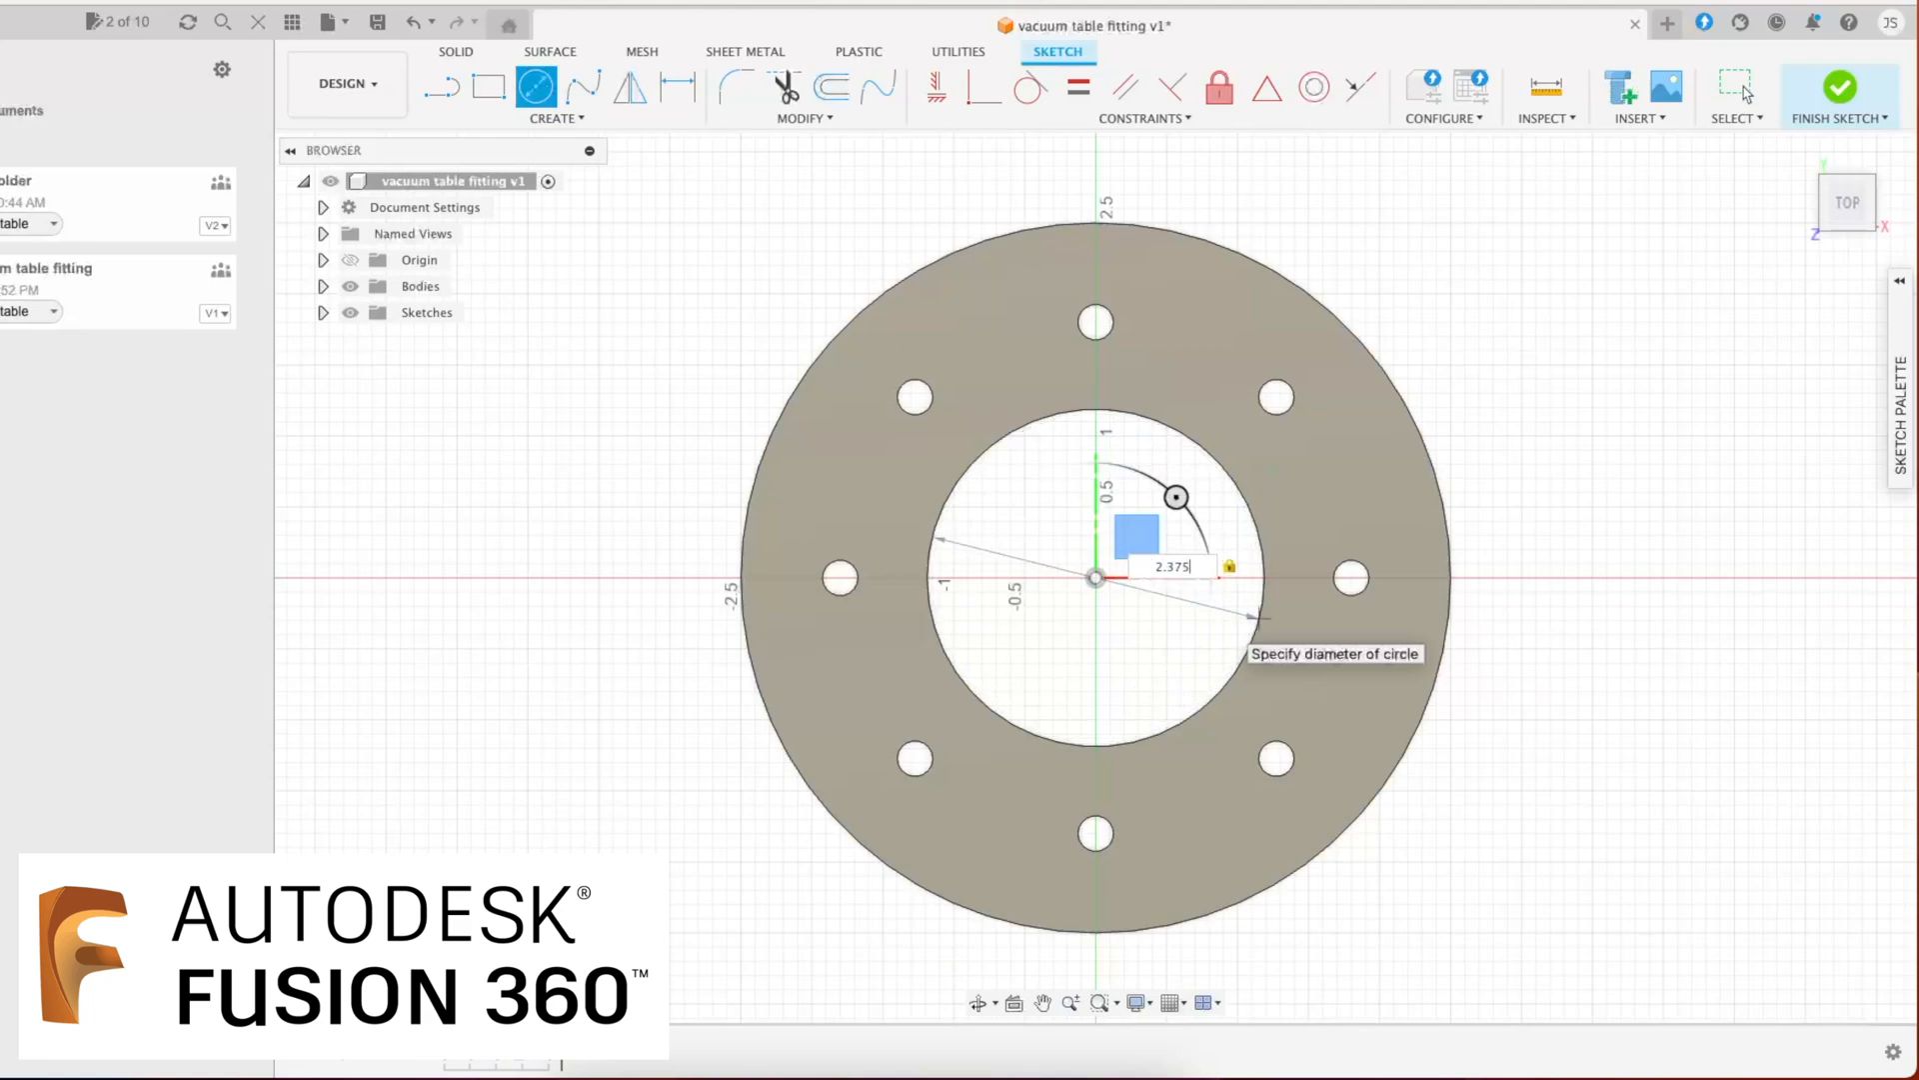
key(Return)
key(Escape)
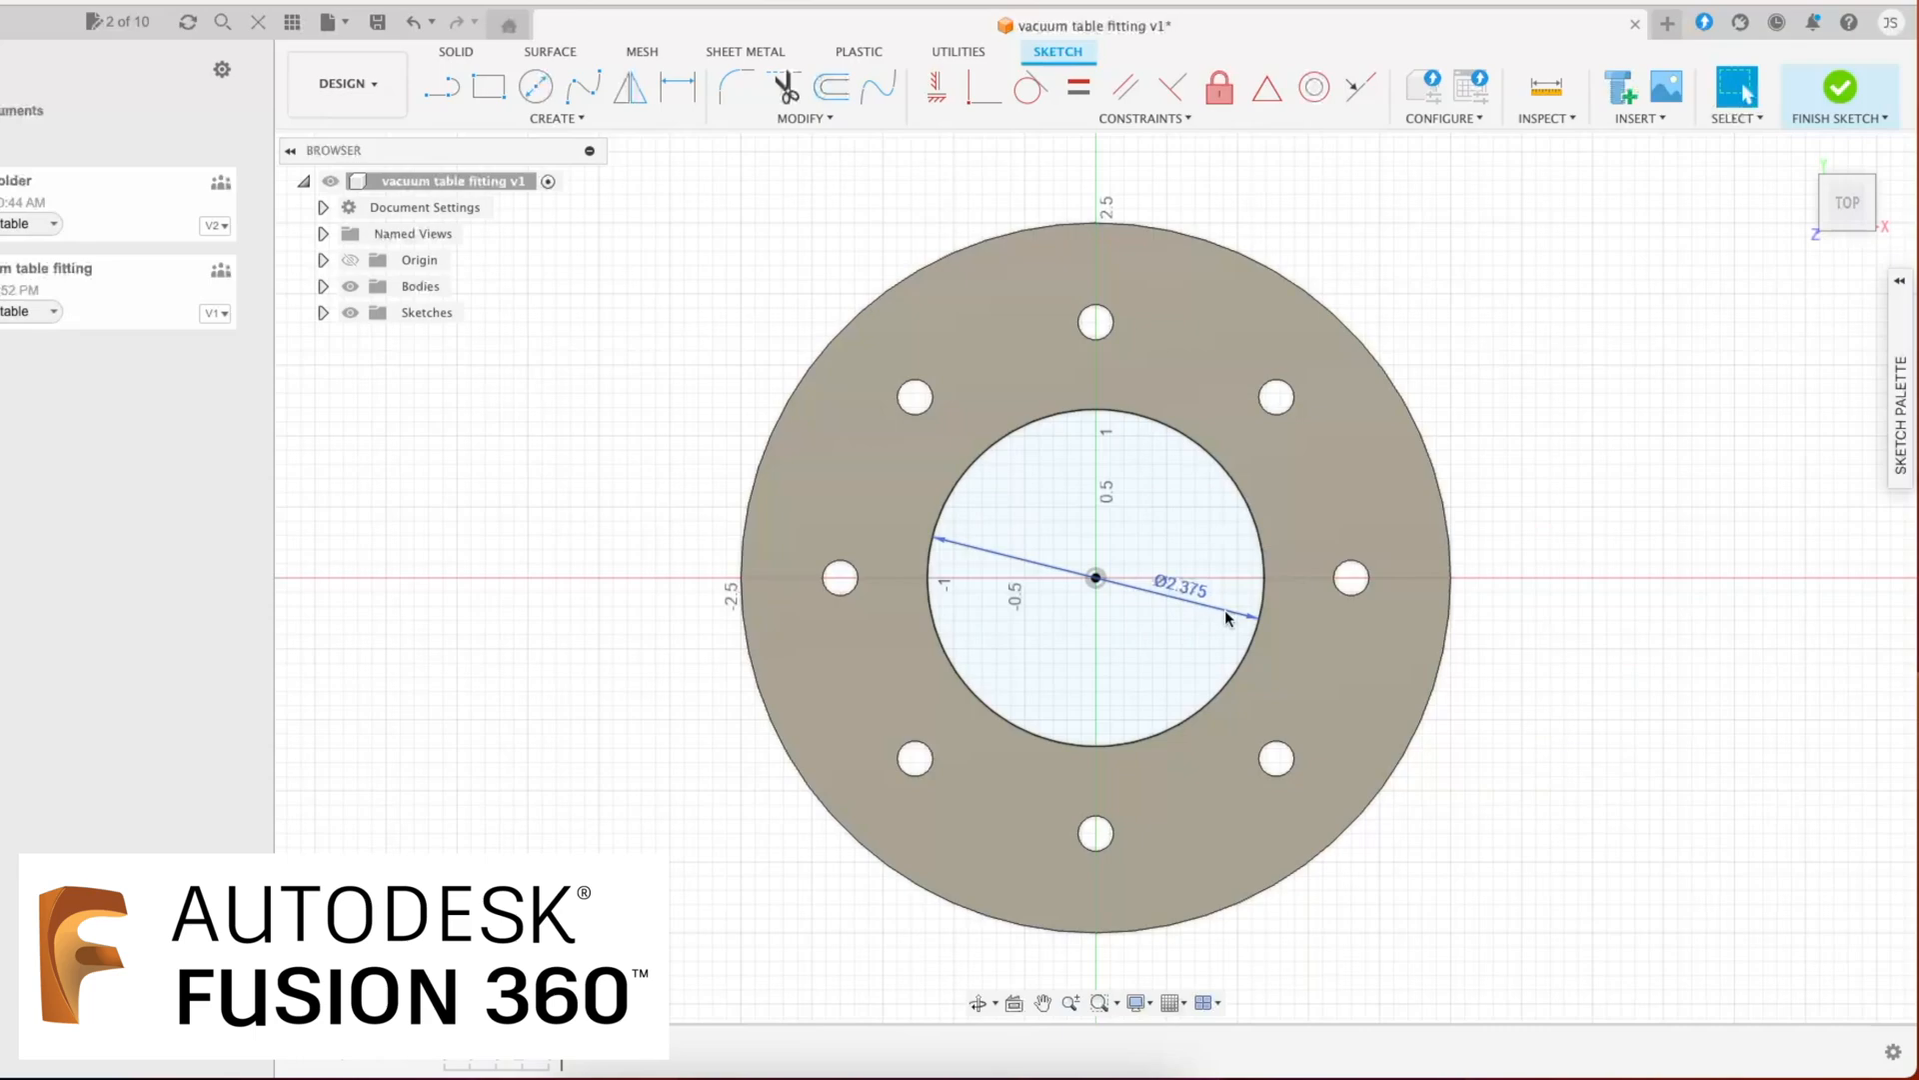
Step: Offset the 2.375 in circle inward by 0.25 in to form the pipe wall ring
click(1256, 563)
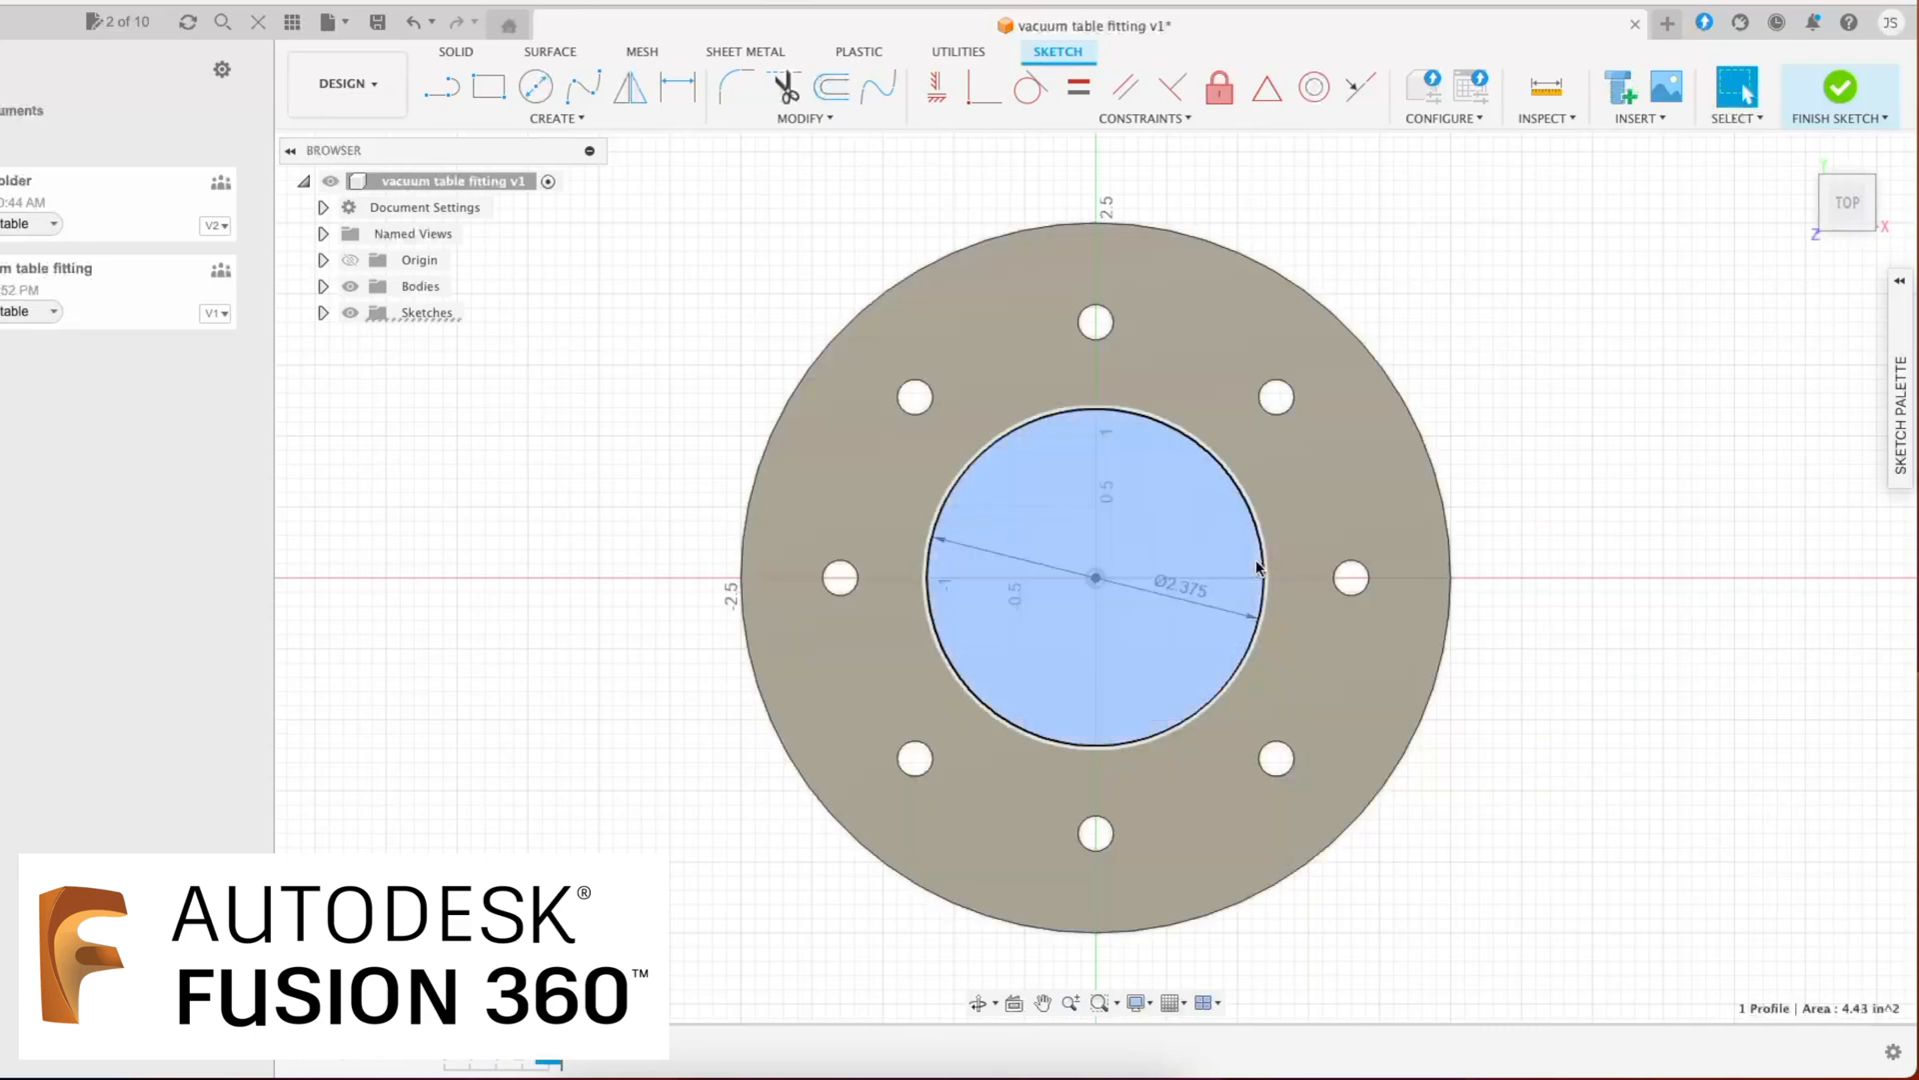
click(803, 118)
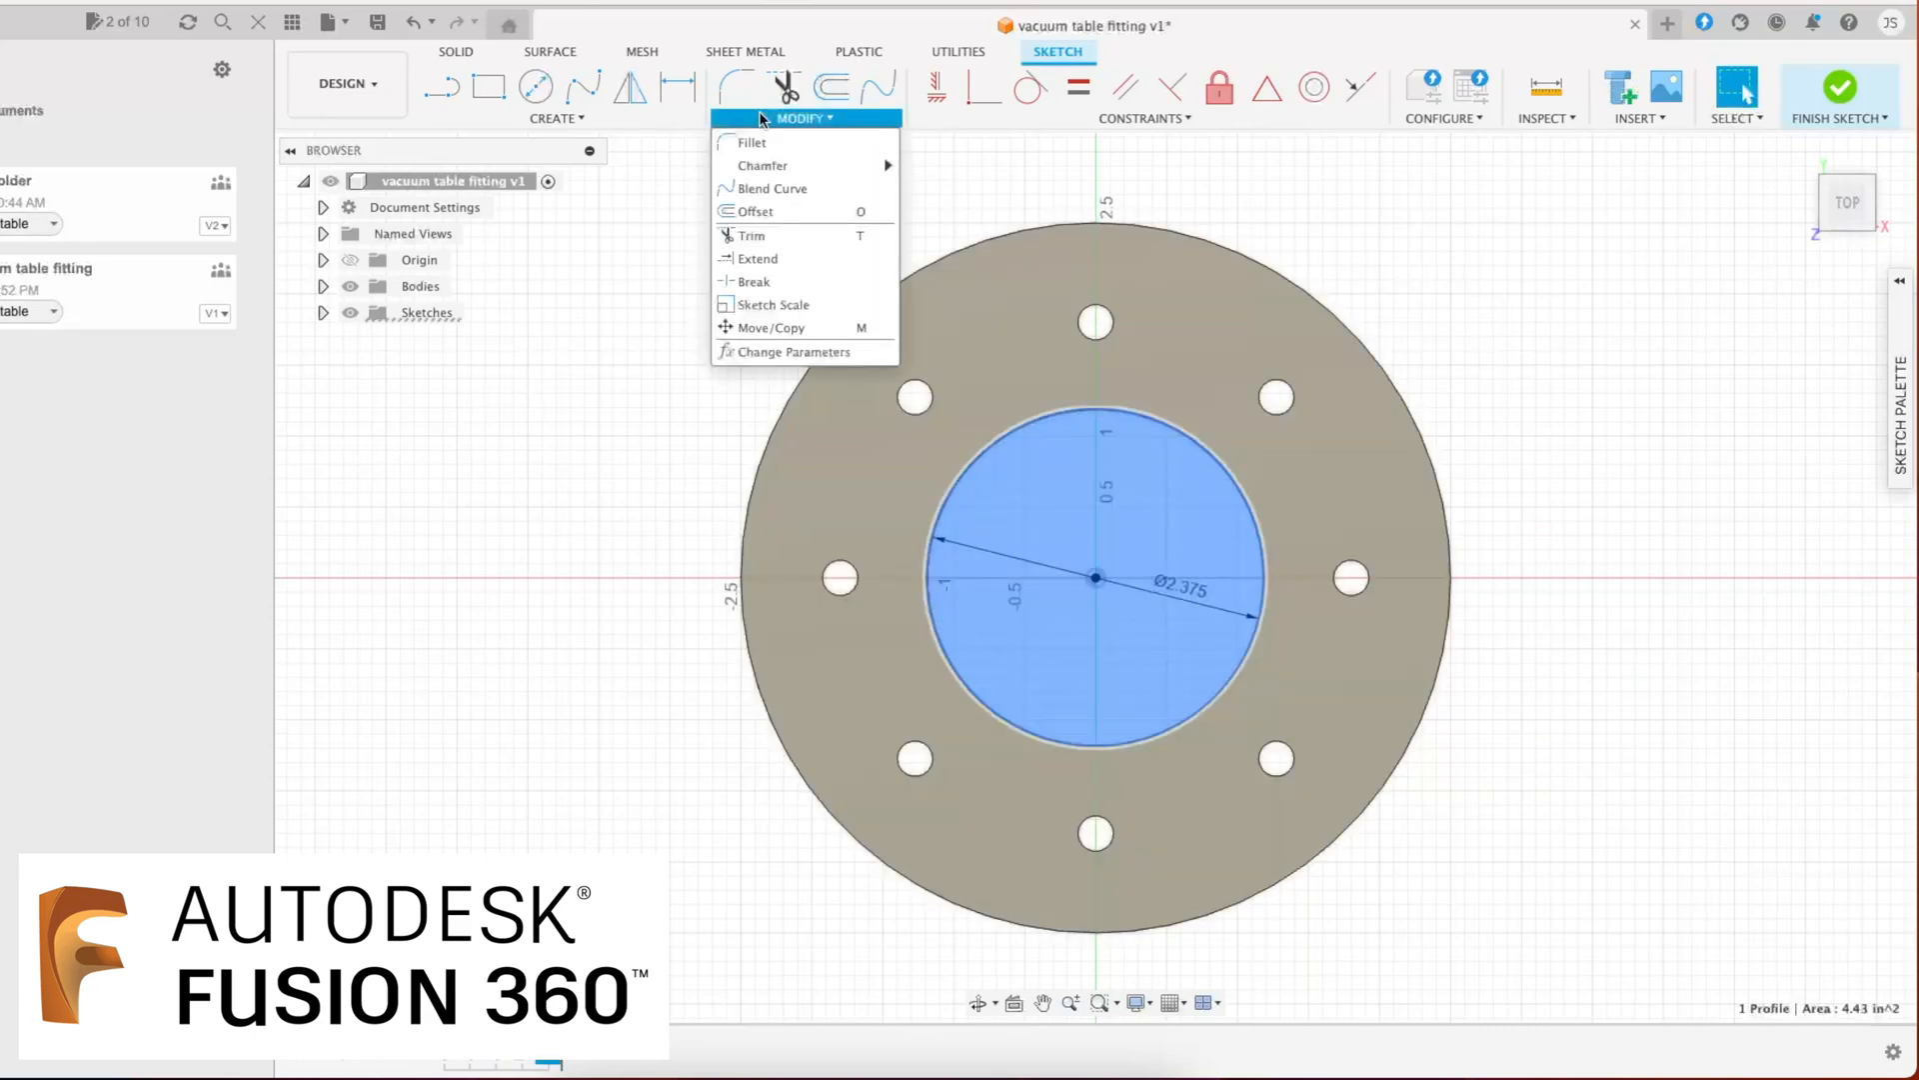
click(774, 213)
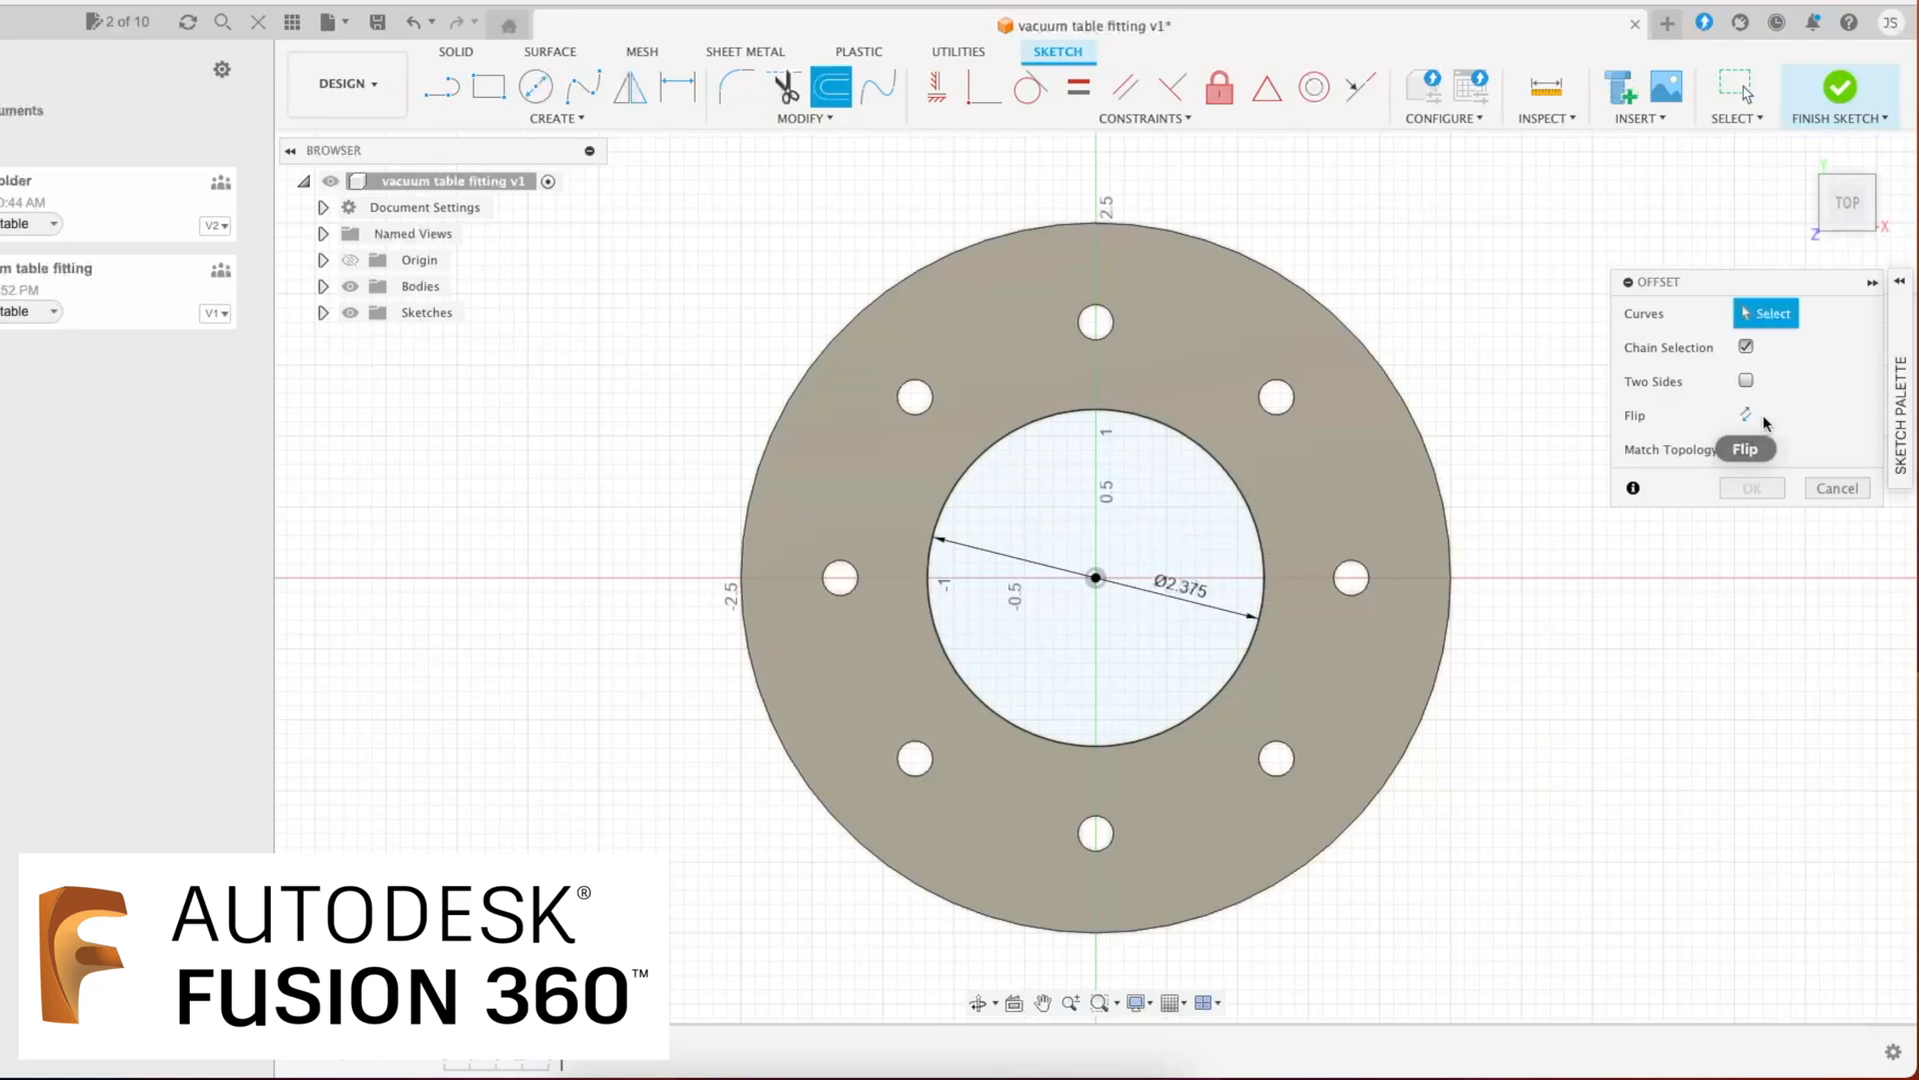
click(1237, 491)
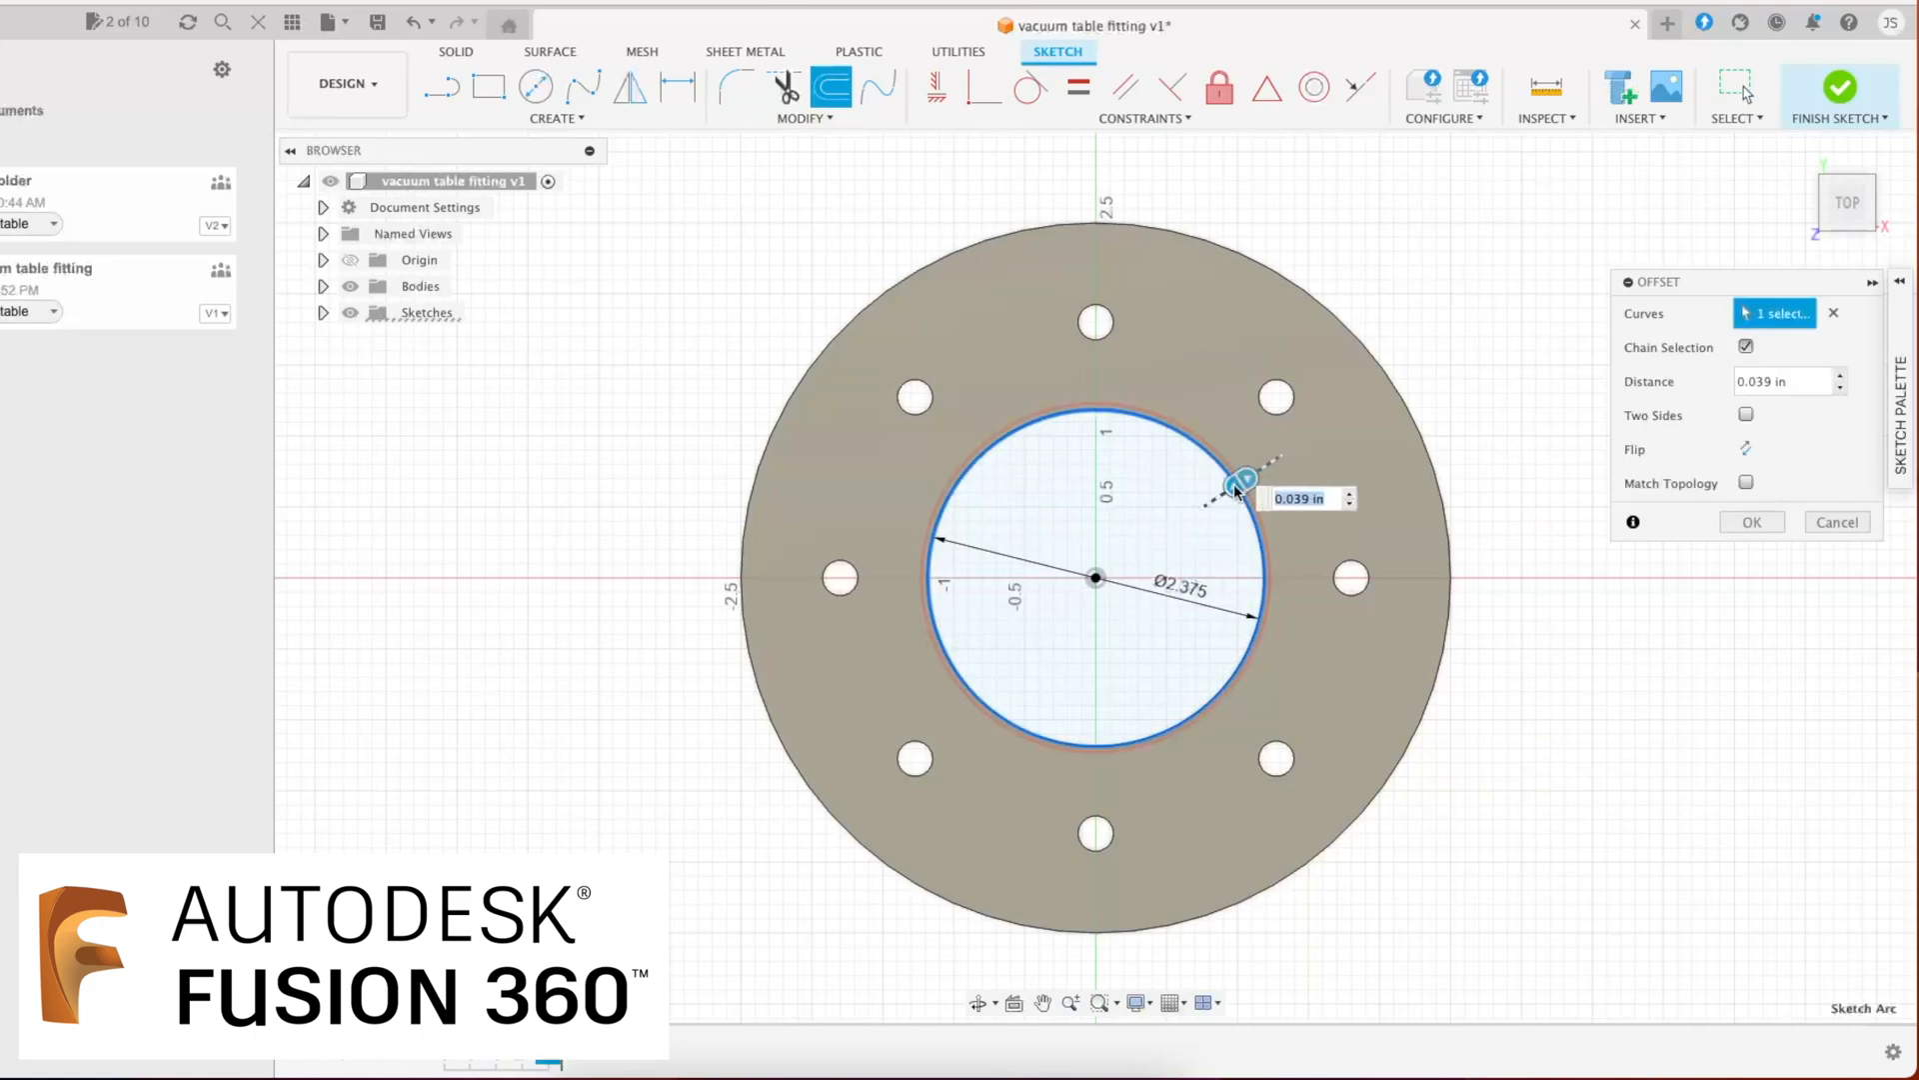
click(1797, 381)
drag(1797, 381, 1724, 386)
text(.25)
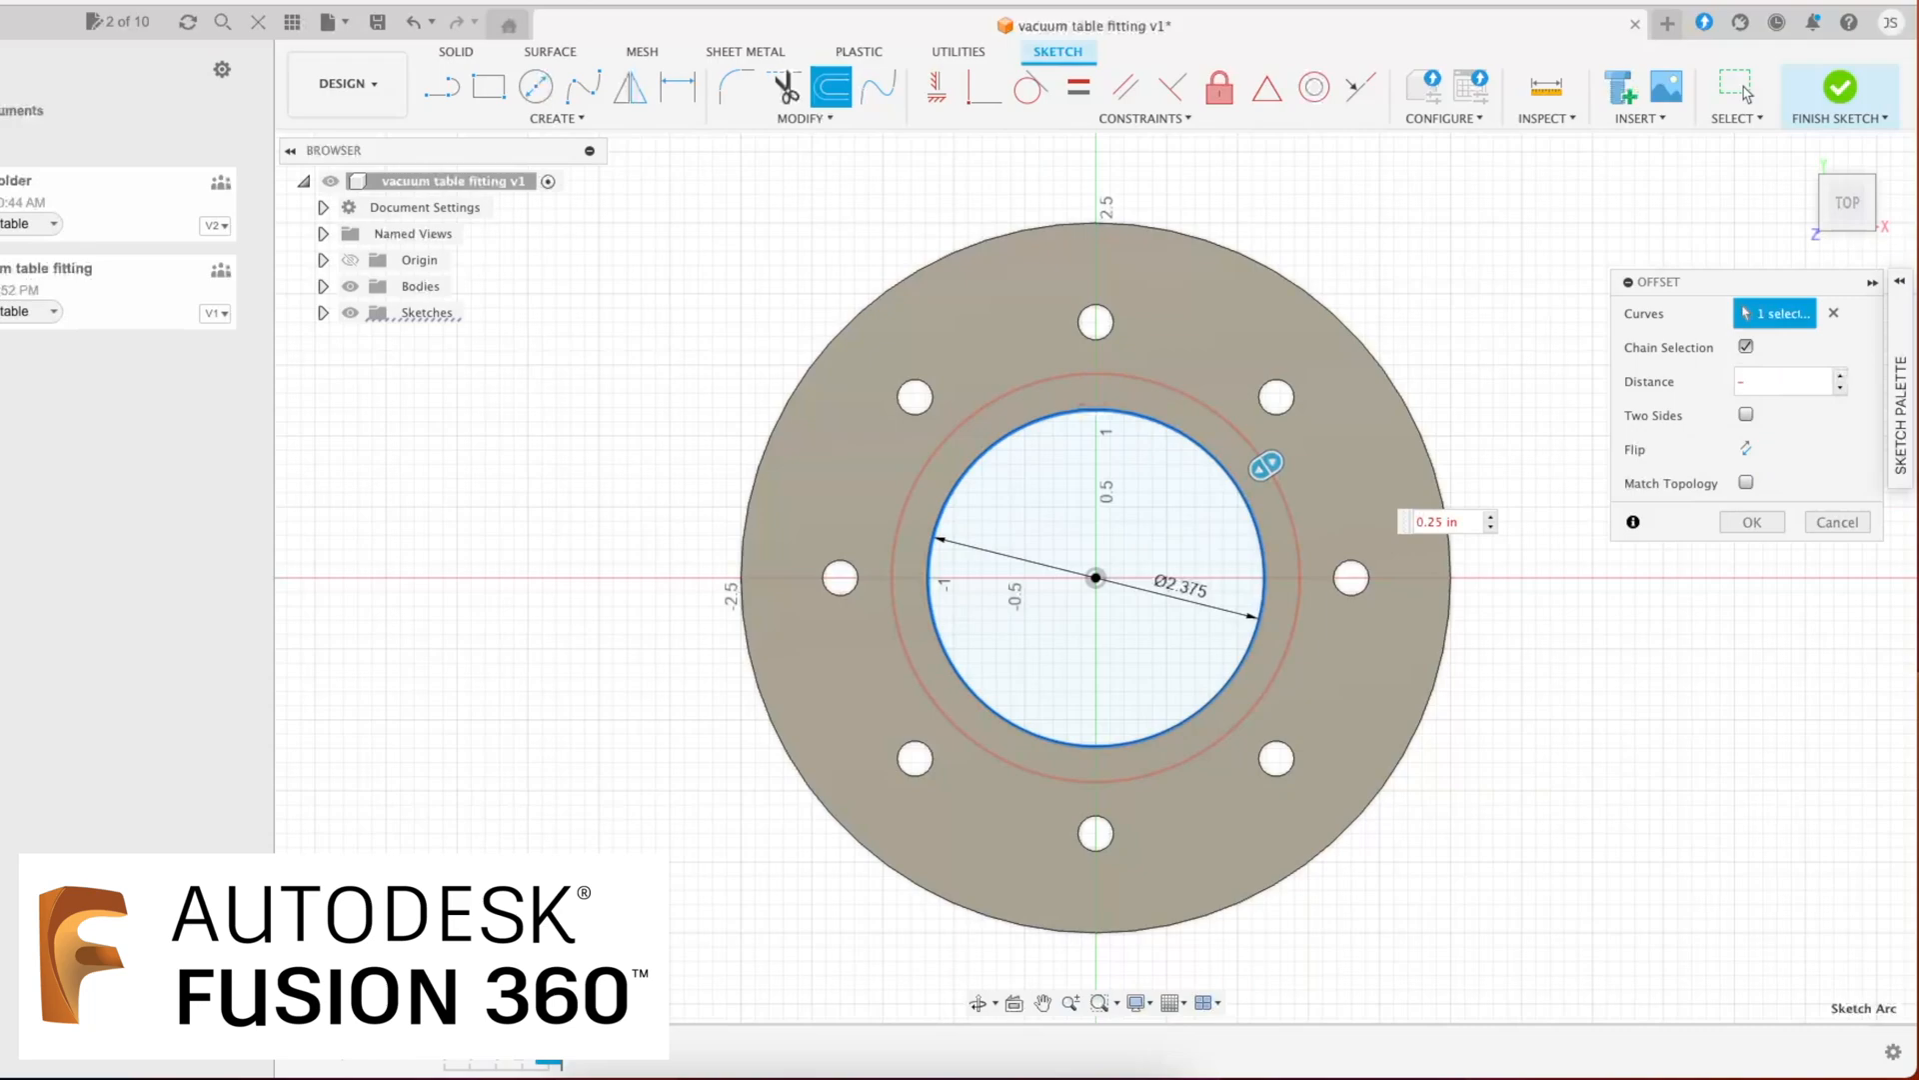
text(5)
key(Return)
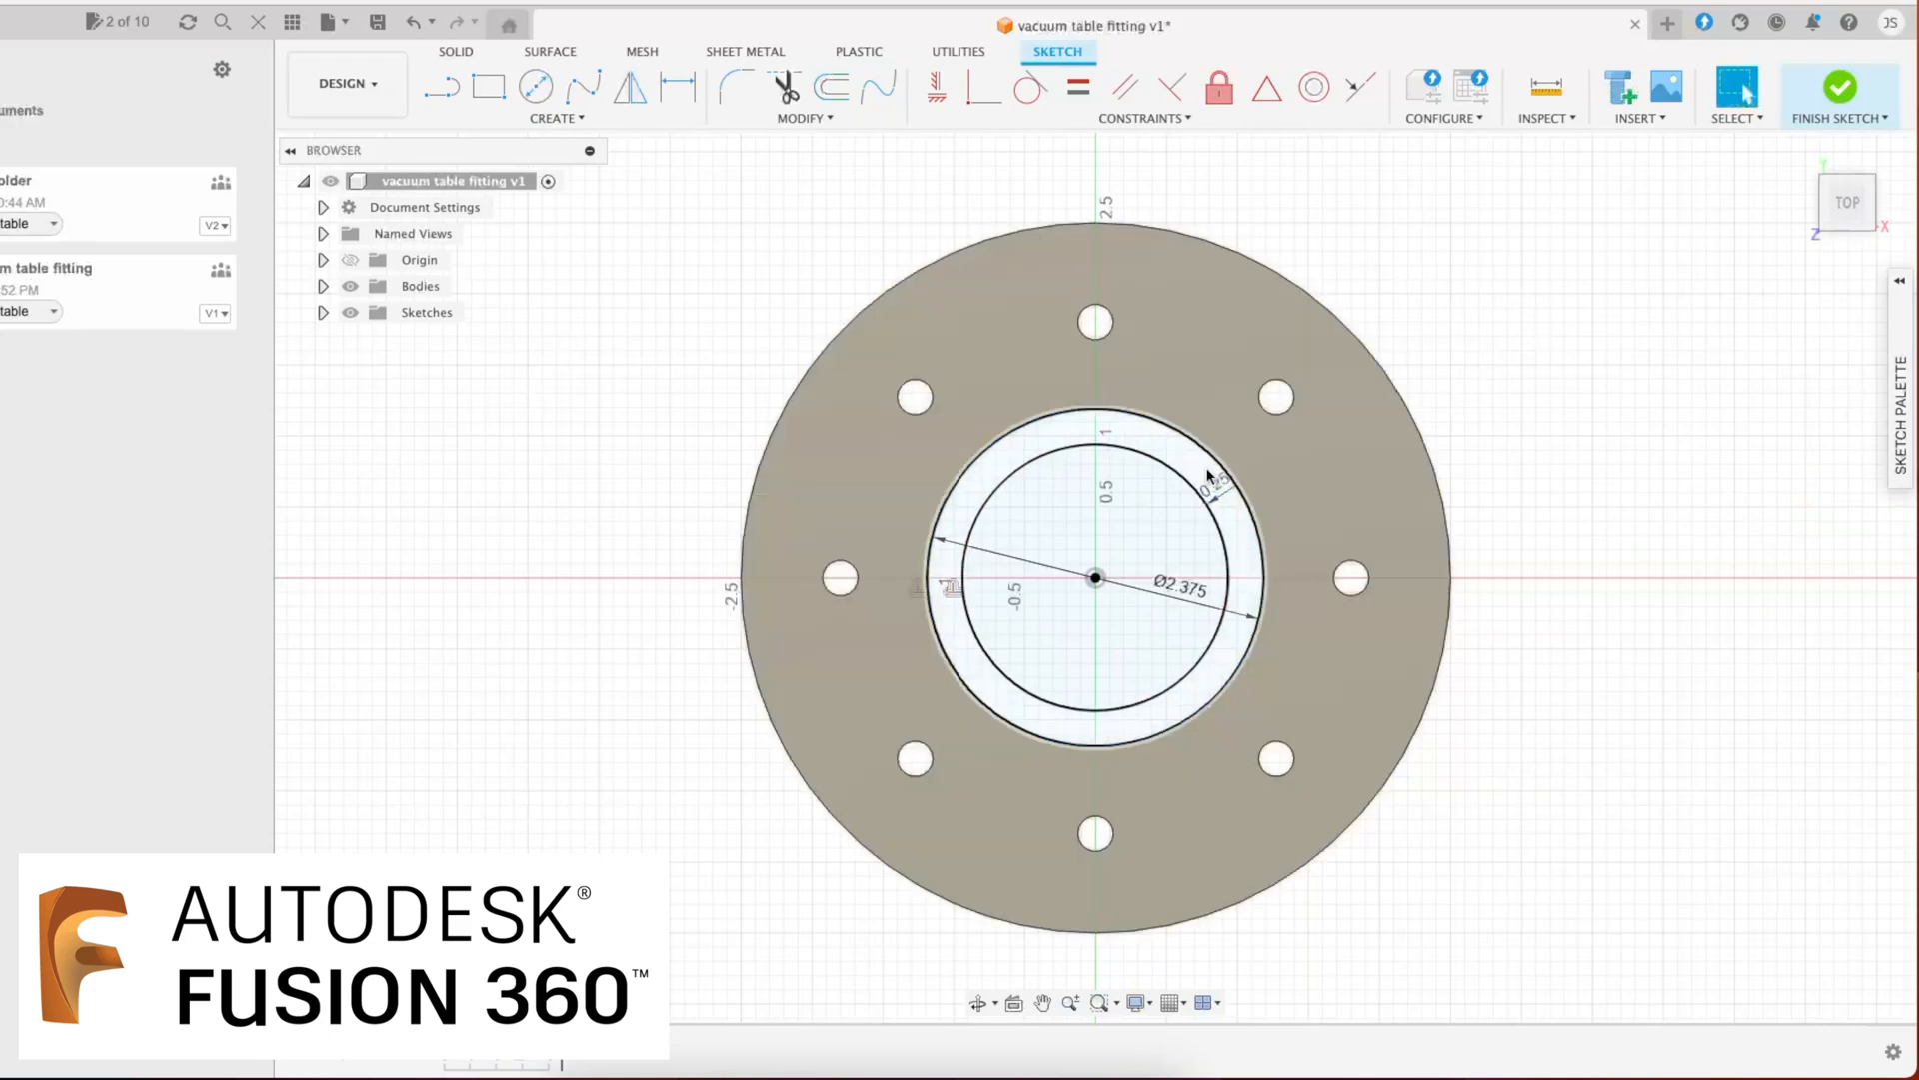
Step: Extrude the pipe wall ring -1 in to one side from the profile plane as a new body
click(1209, 474)
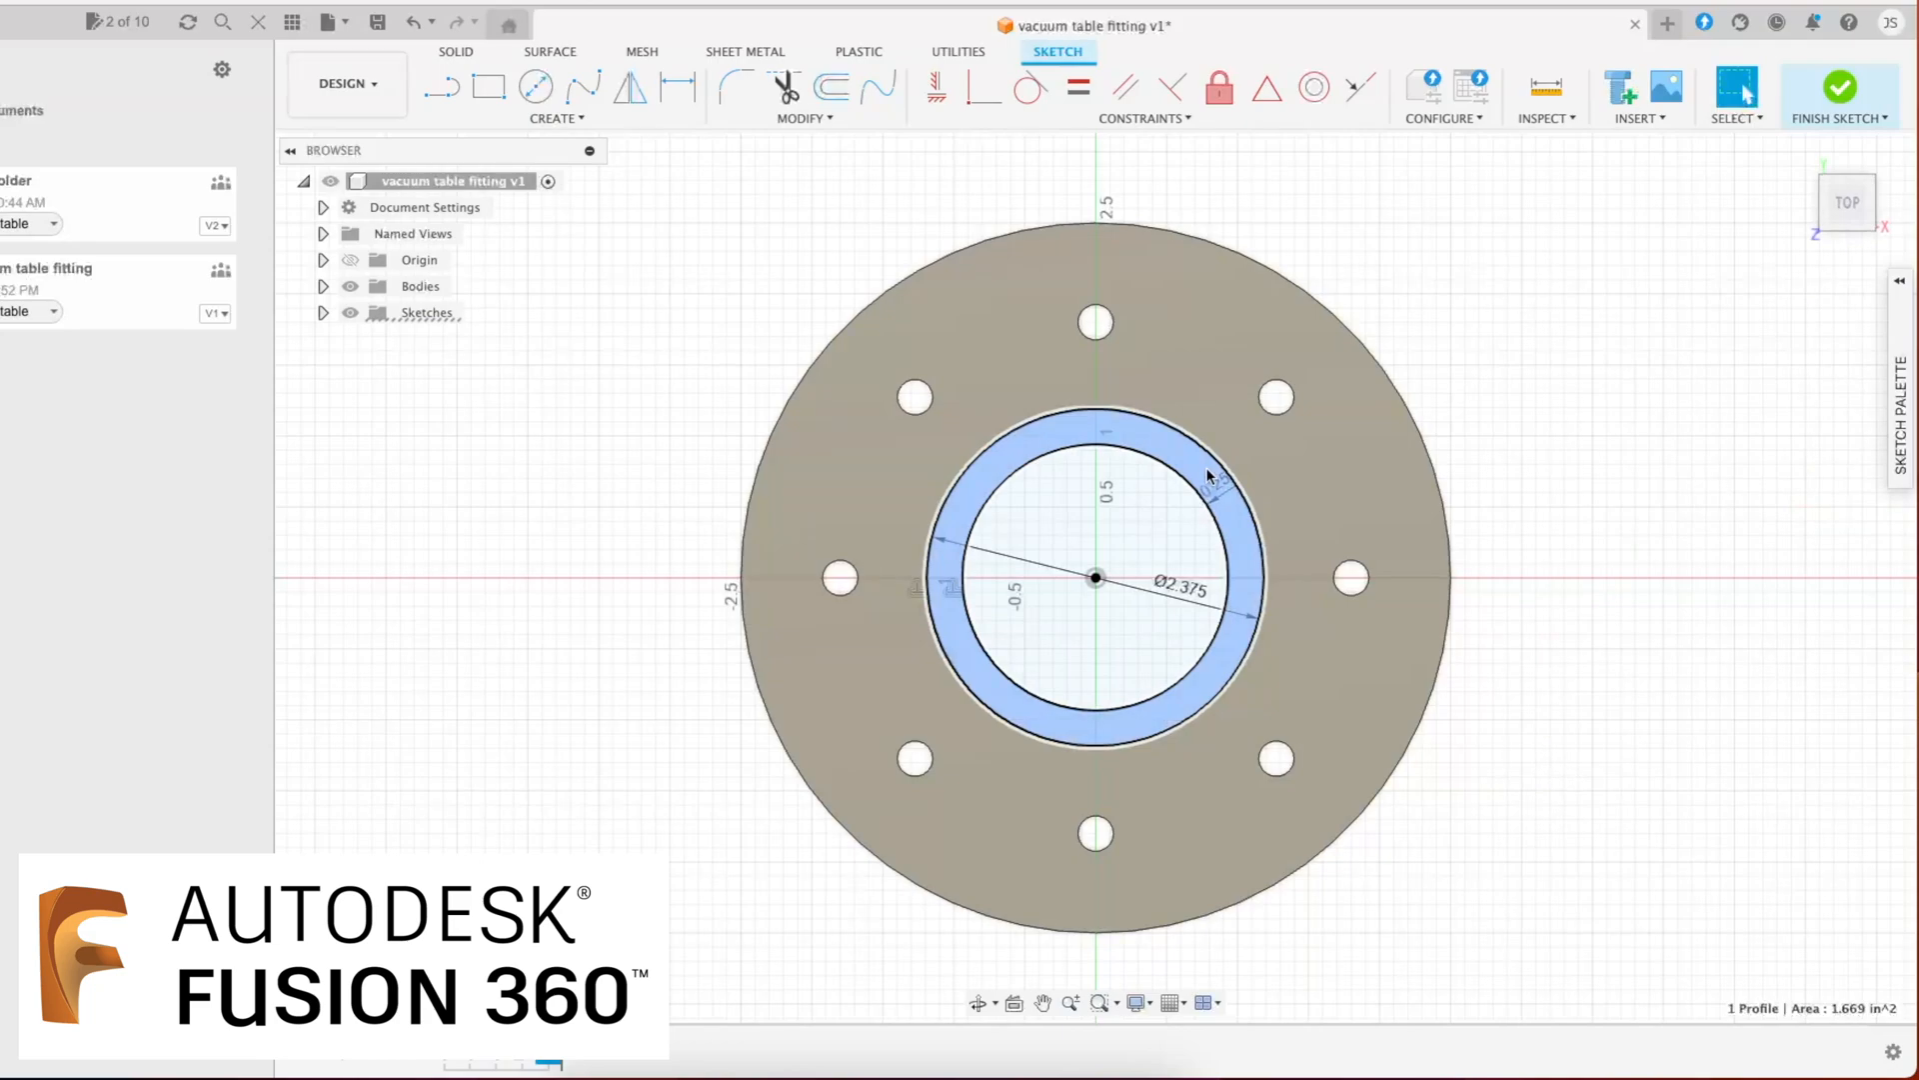
click(458, 51)
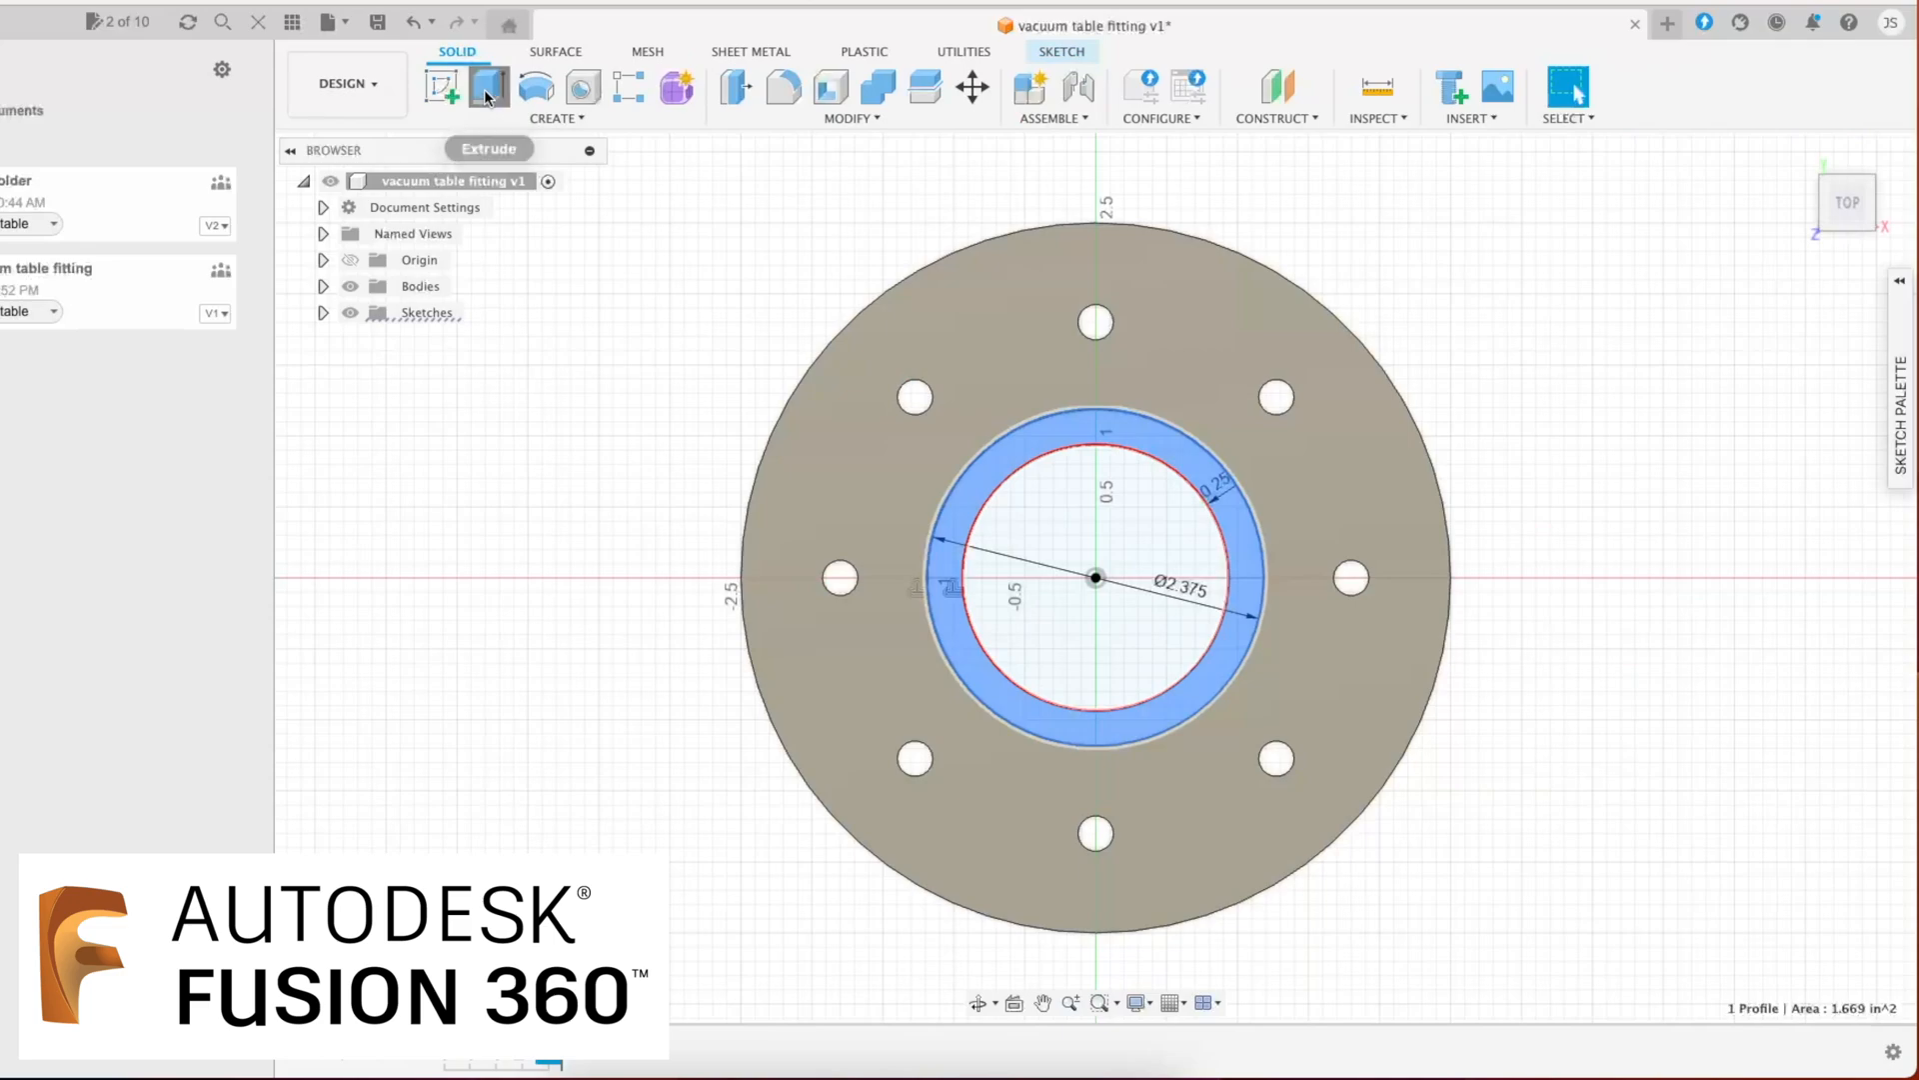
click(487, 92)
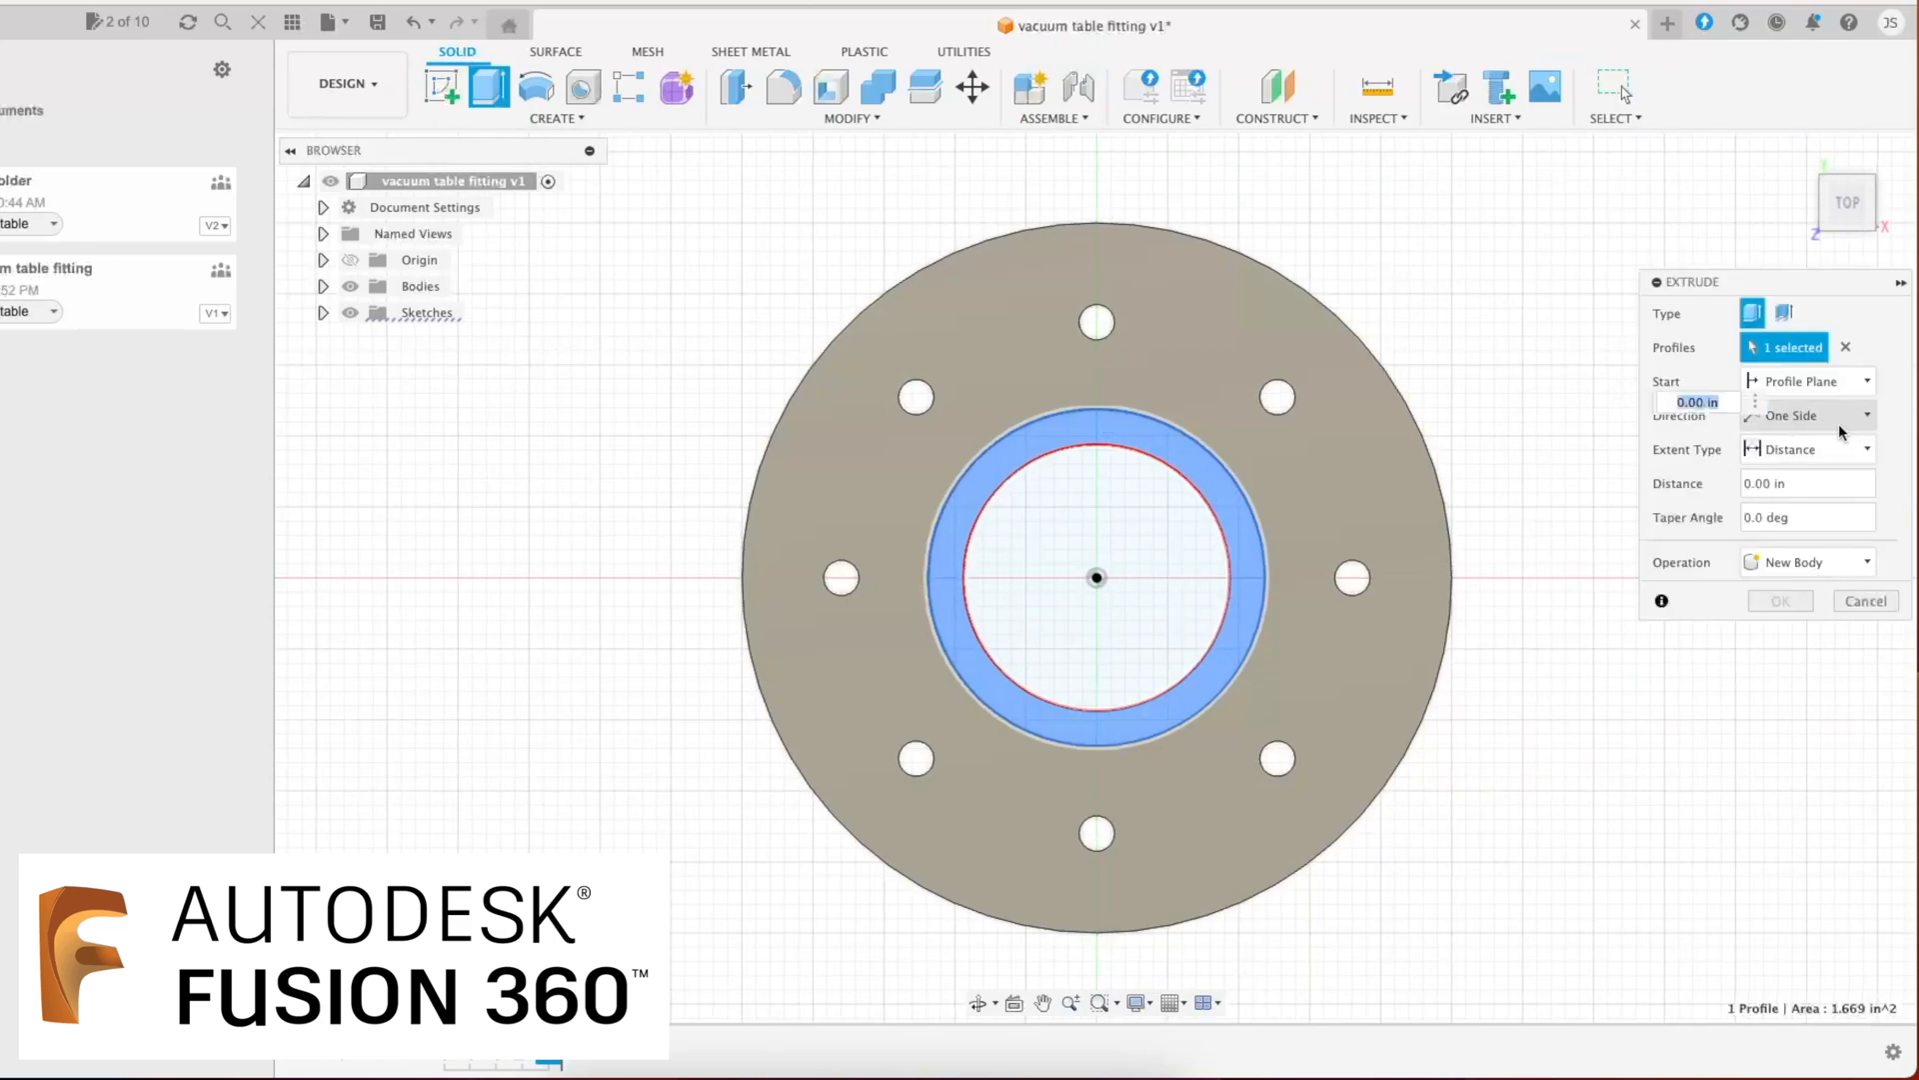
click(1866, 385)
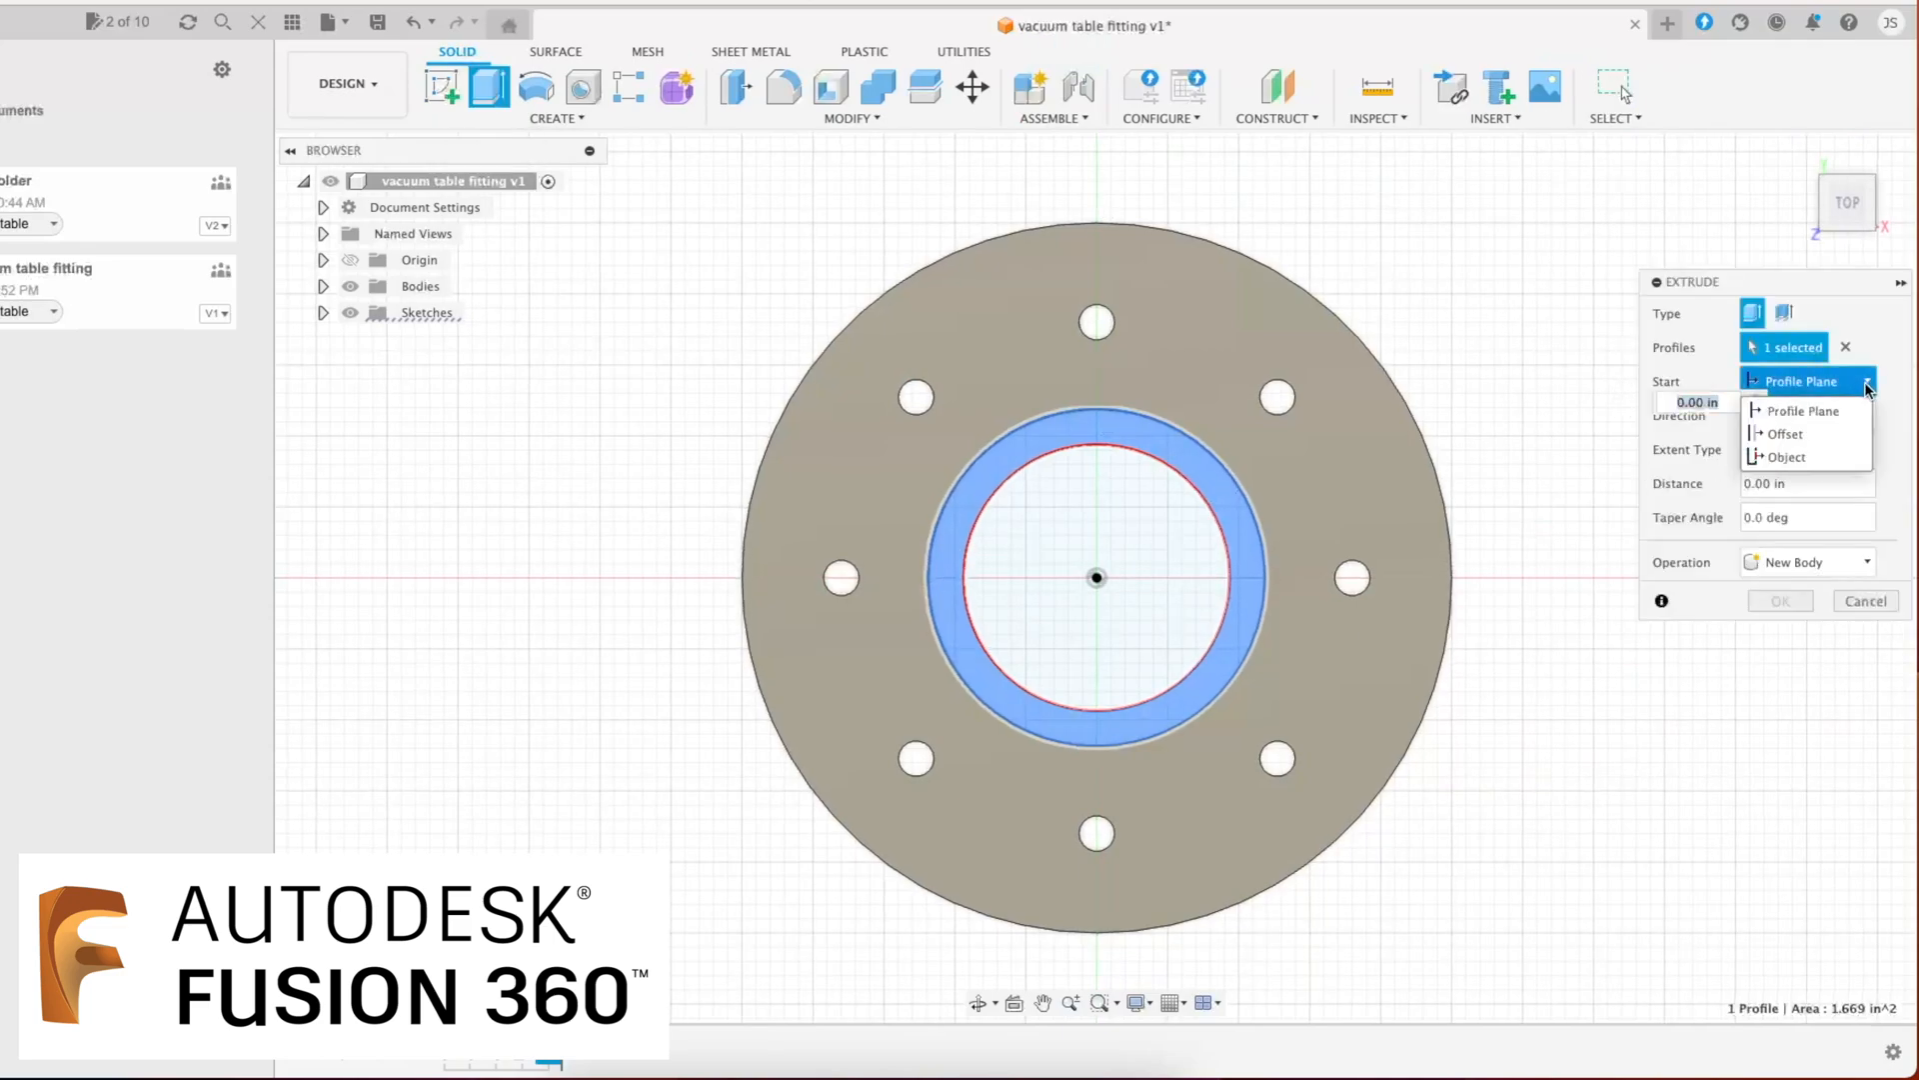
click(1867, 386)
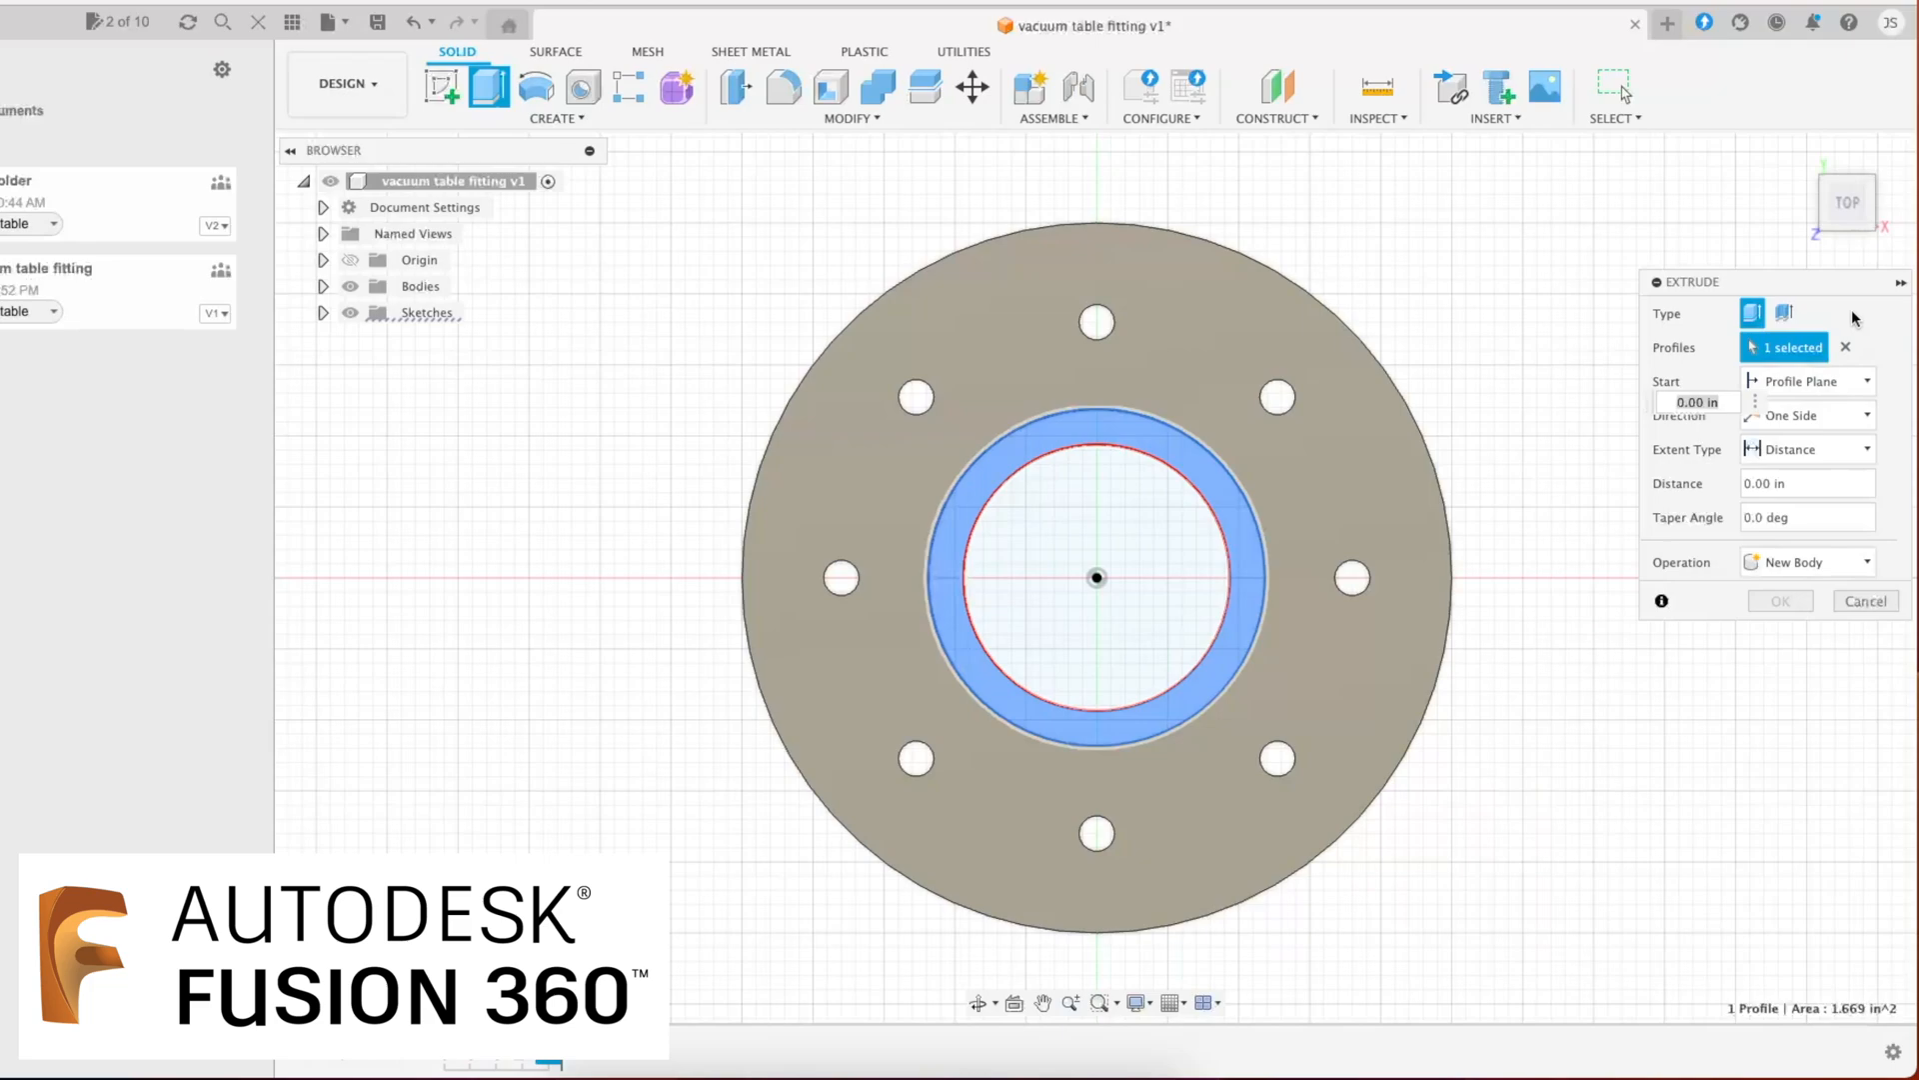
click(1823, 484)
text(-1)
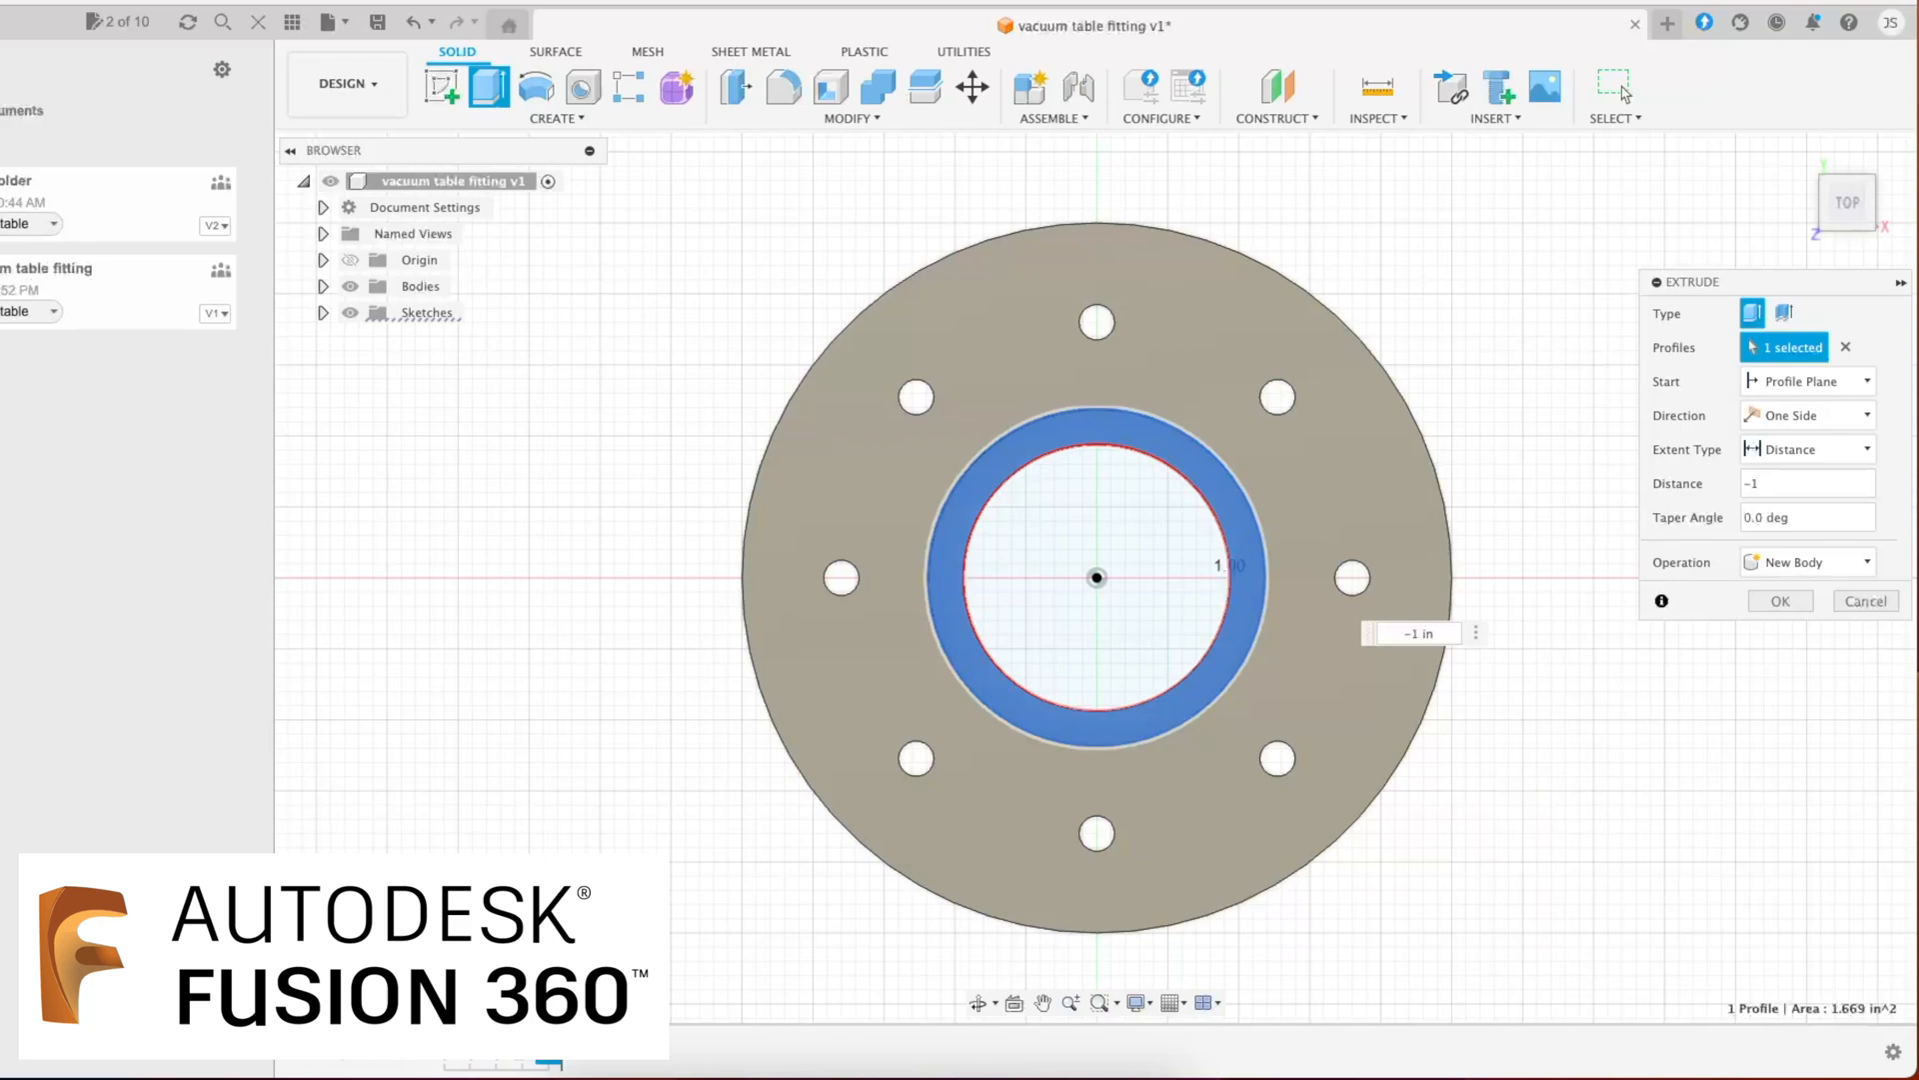
click(1791, 597)
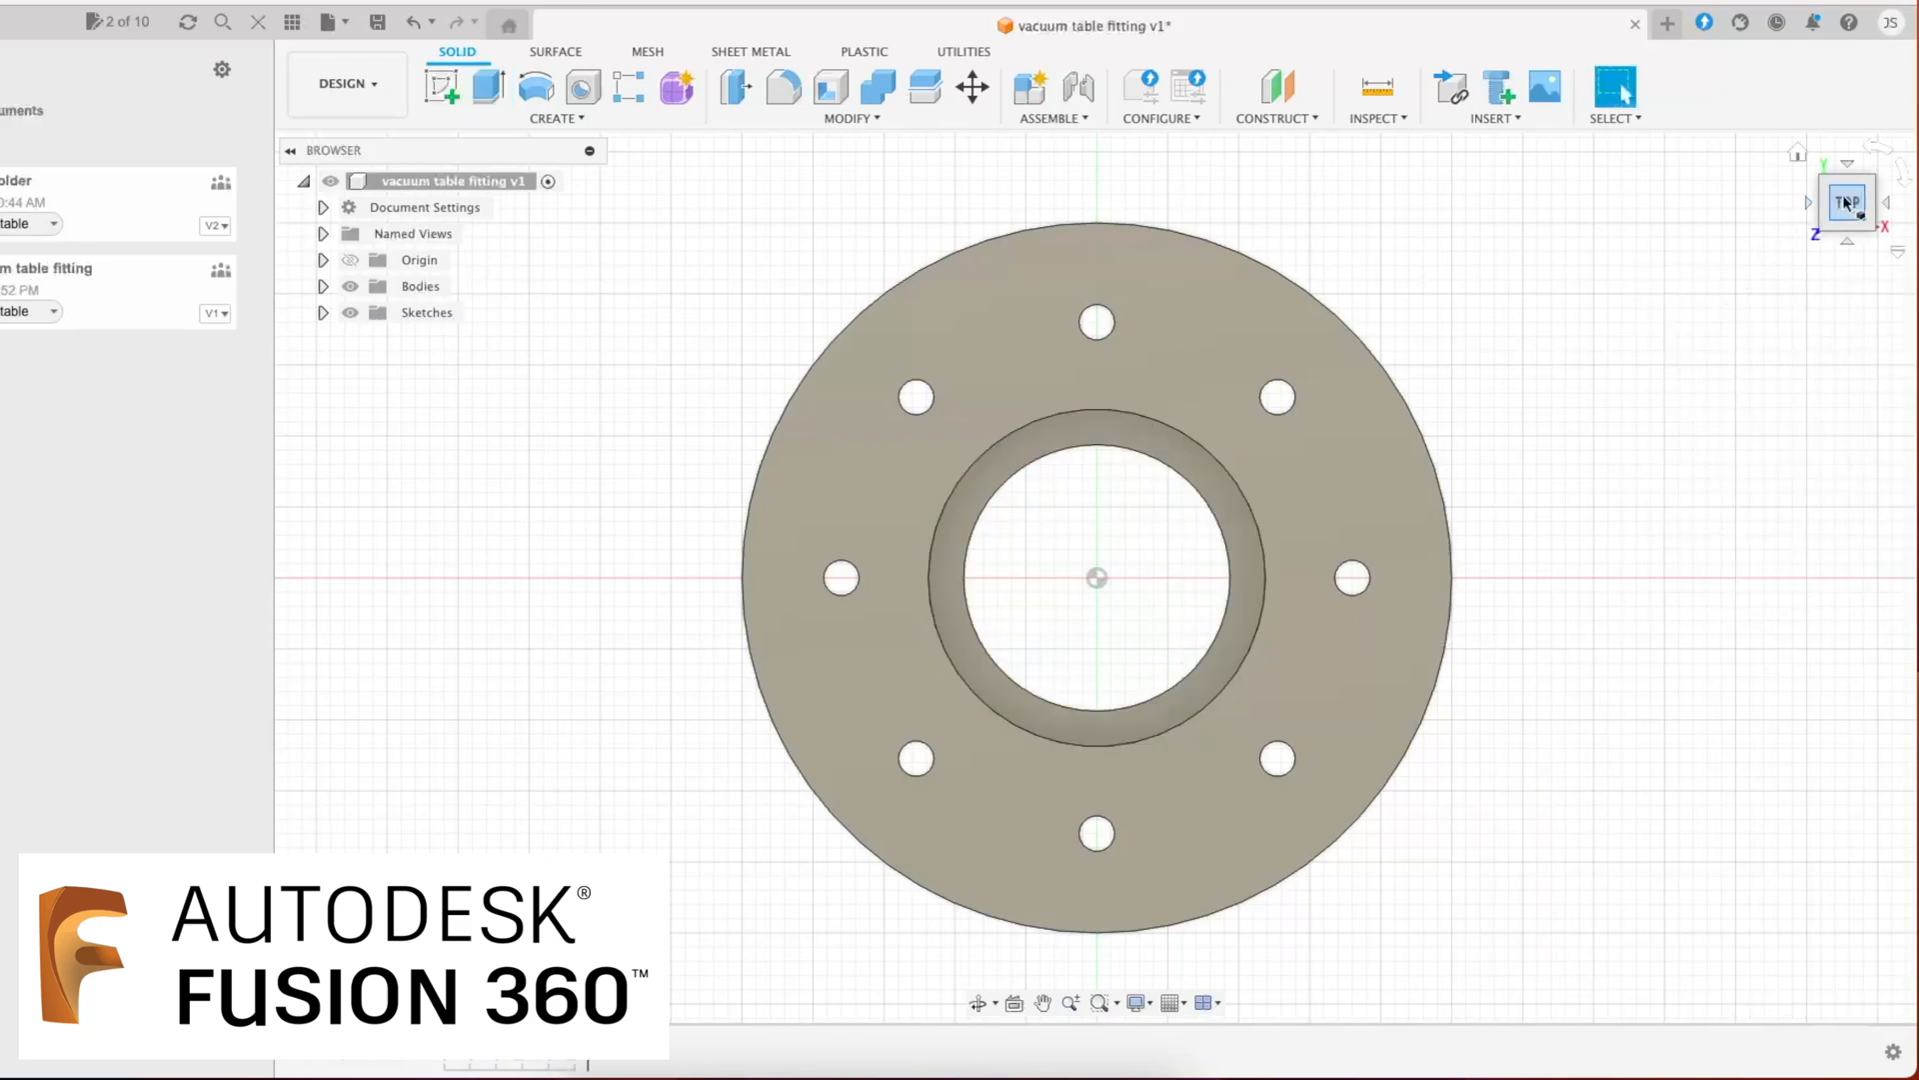
Step: Extrude the pipe's ring-shaped end face 2.25 in through the flange opening to one side, joining it to the existing body
mouse_move(1846, 204)
mouse_down()
mouse_move(1824, 350)
mouse_move(1837, 232)
mouse_up()
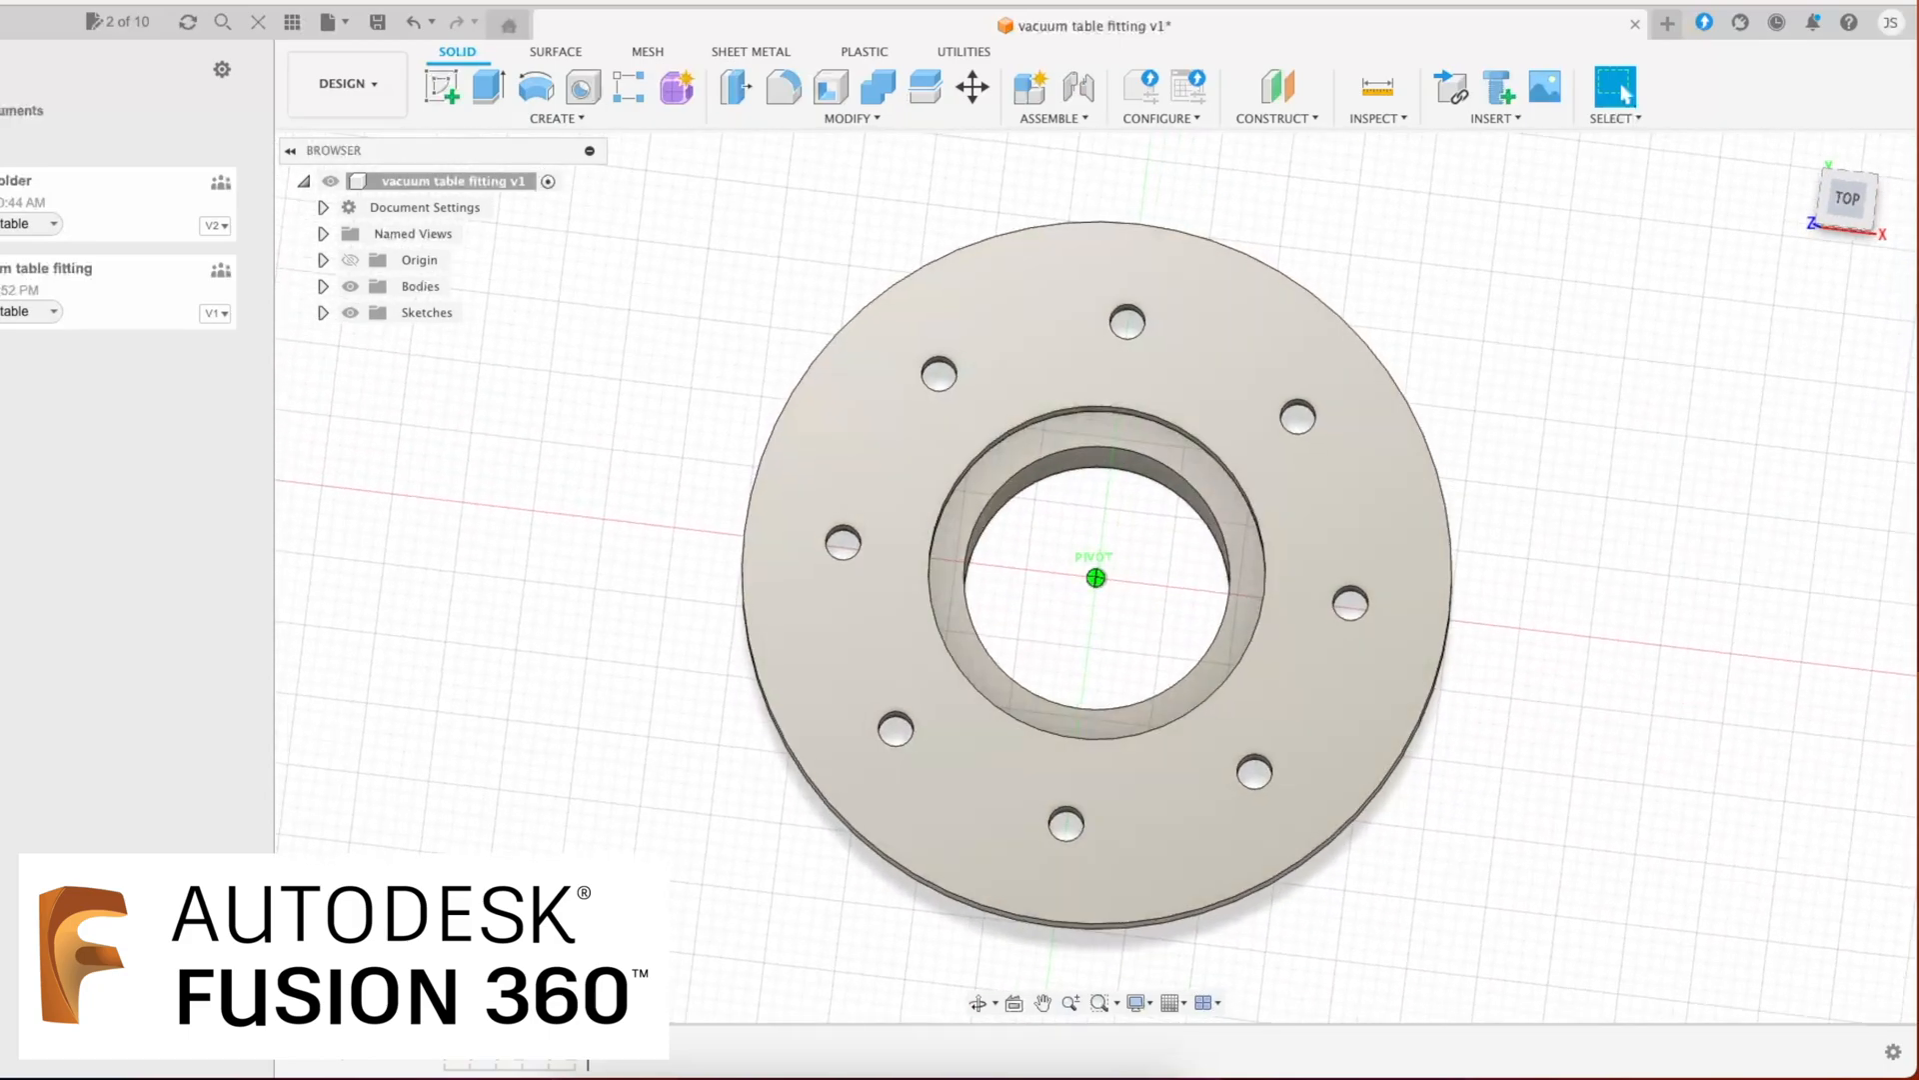
click(1845, 202)
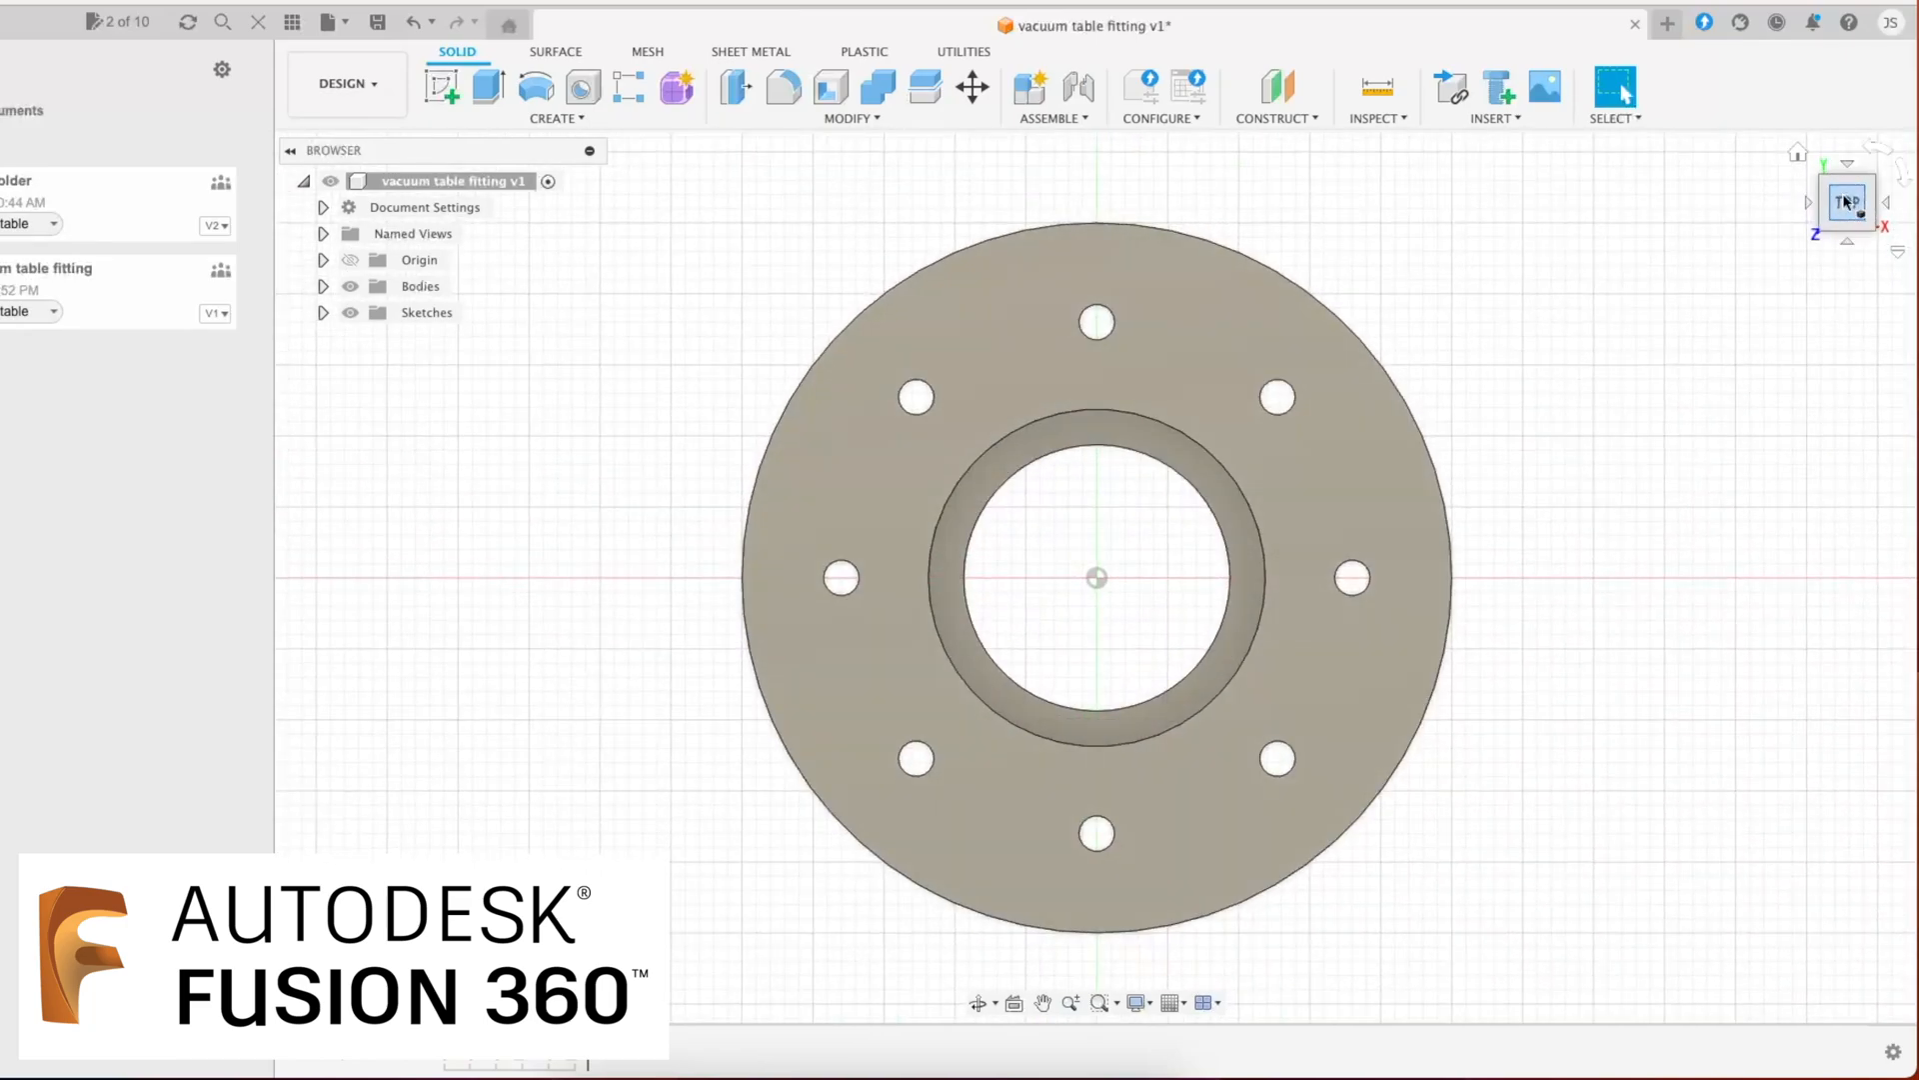
click(1227, 523)
click(478, 95)
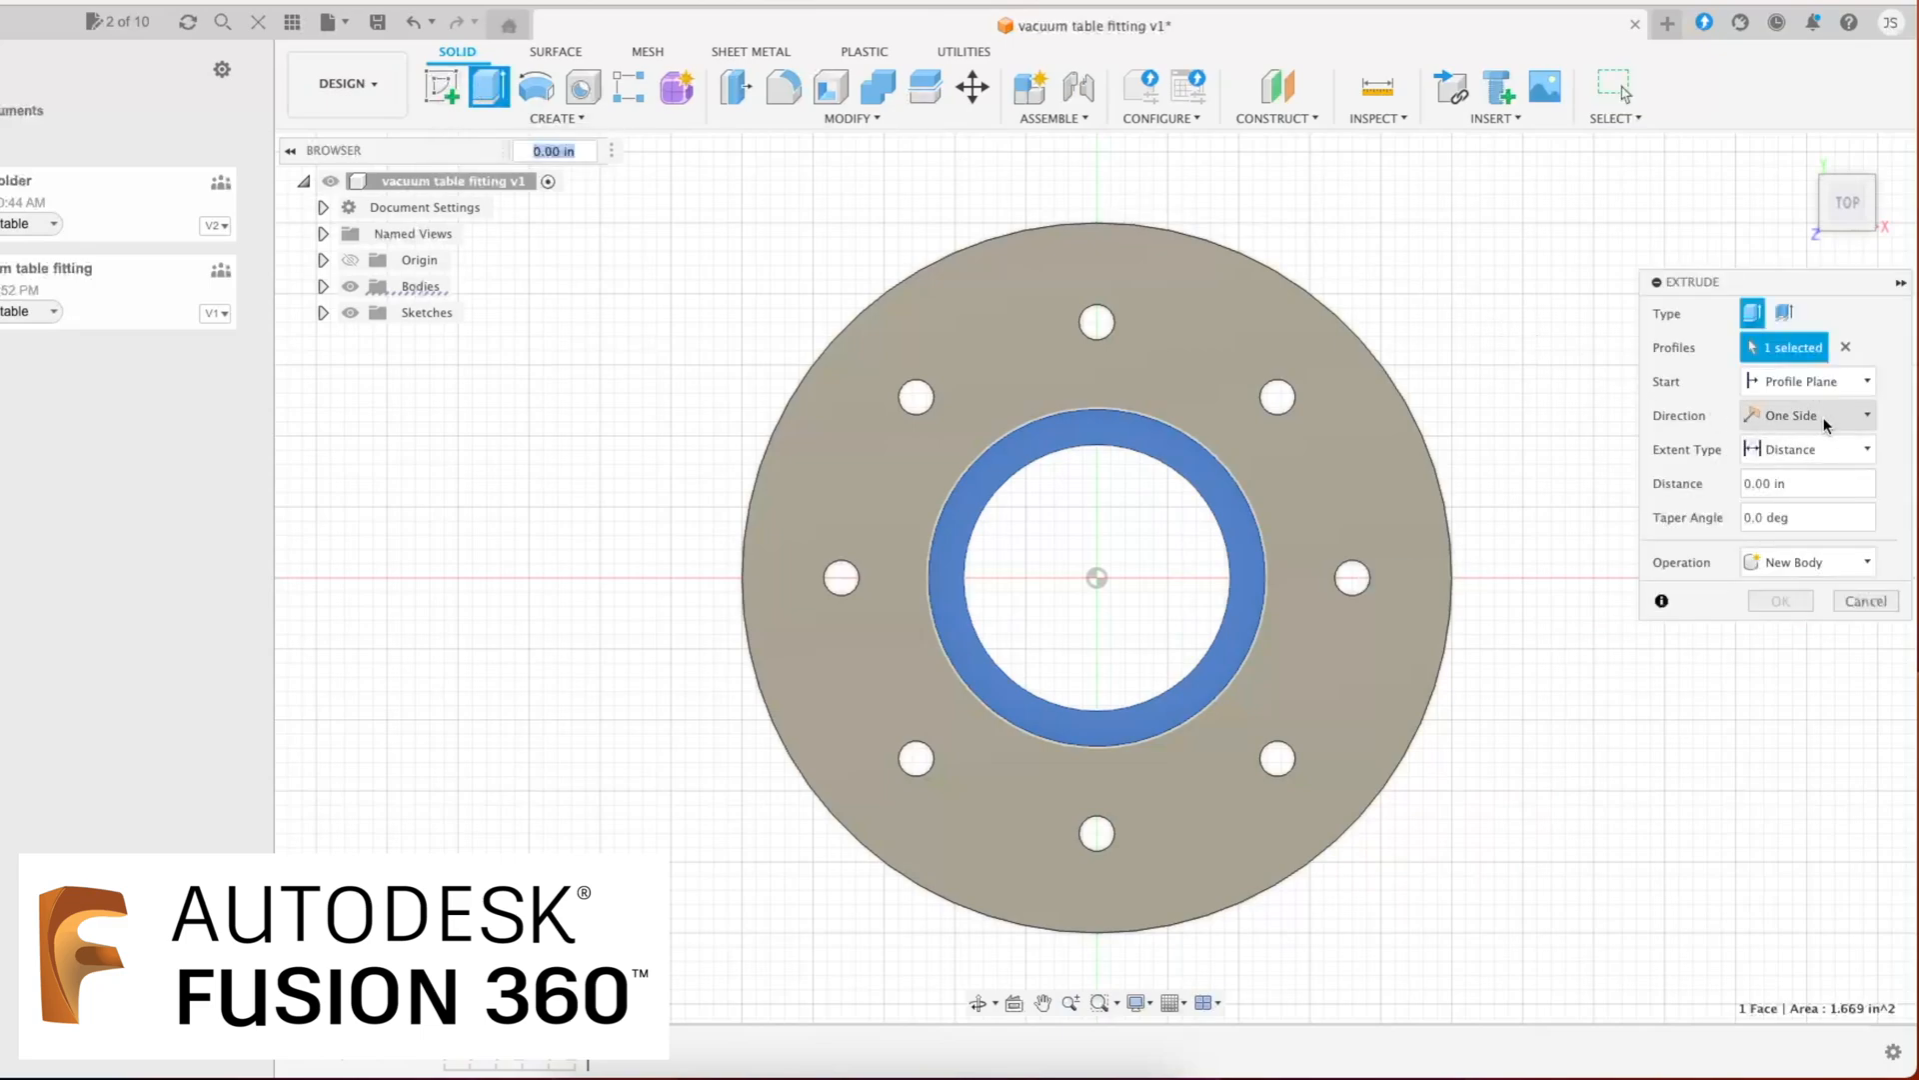
click(1789, 483)
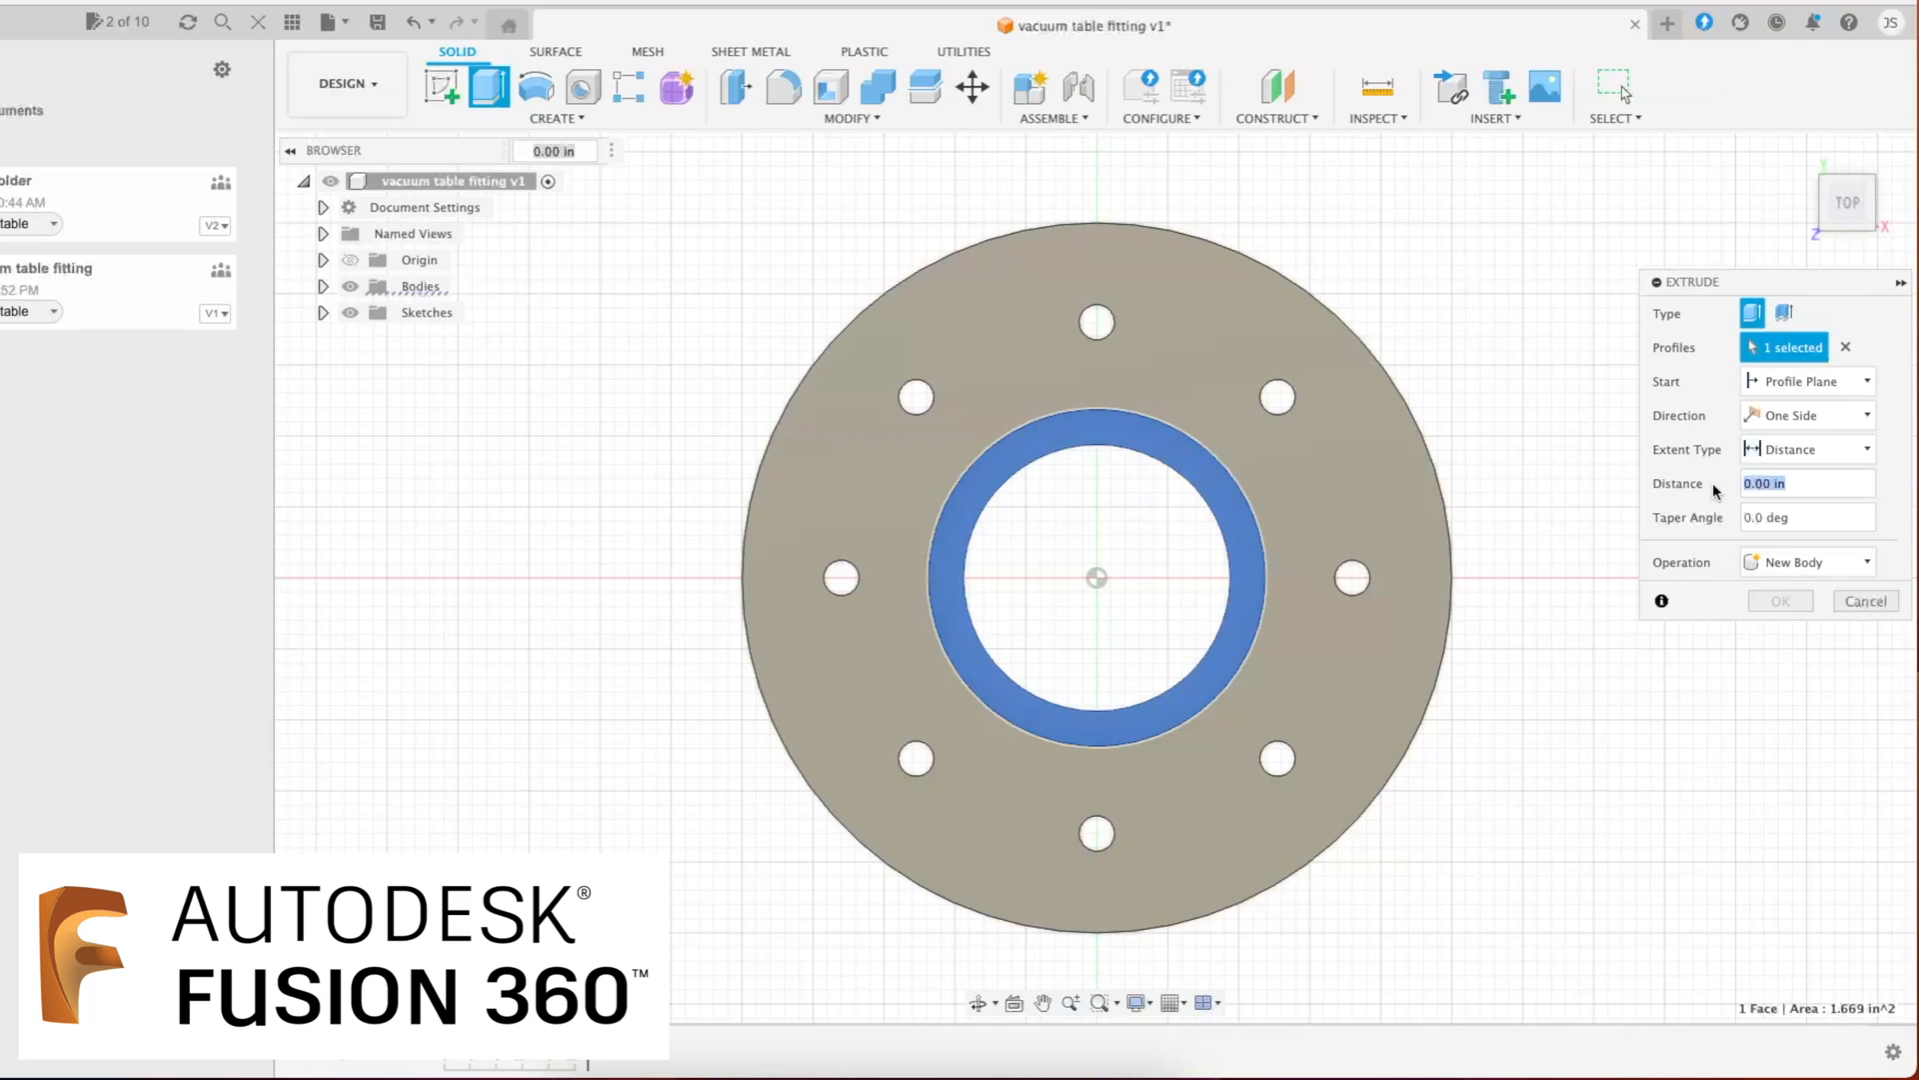
text(2.25)
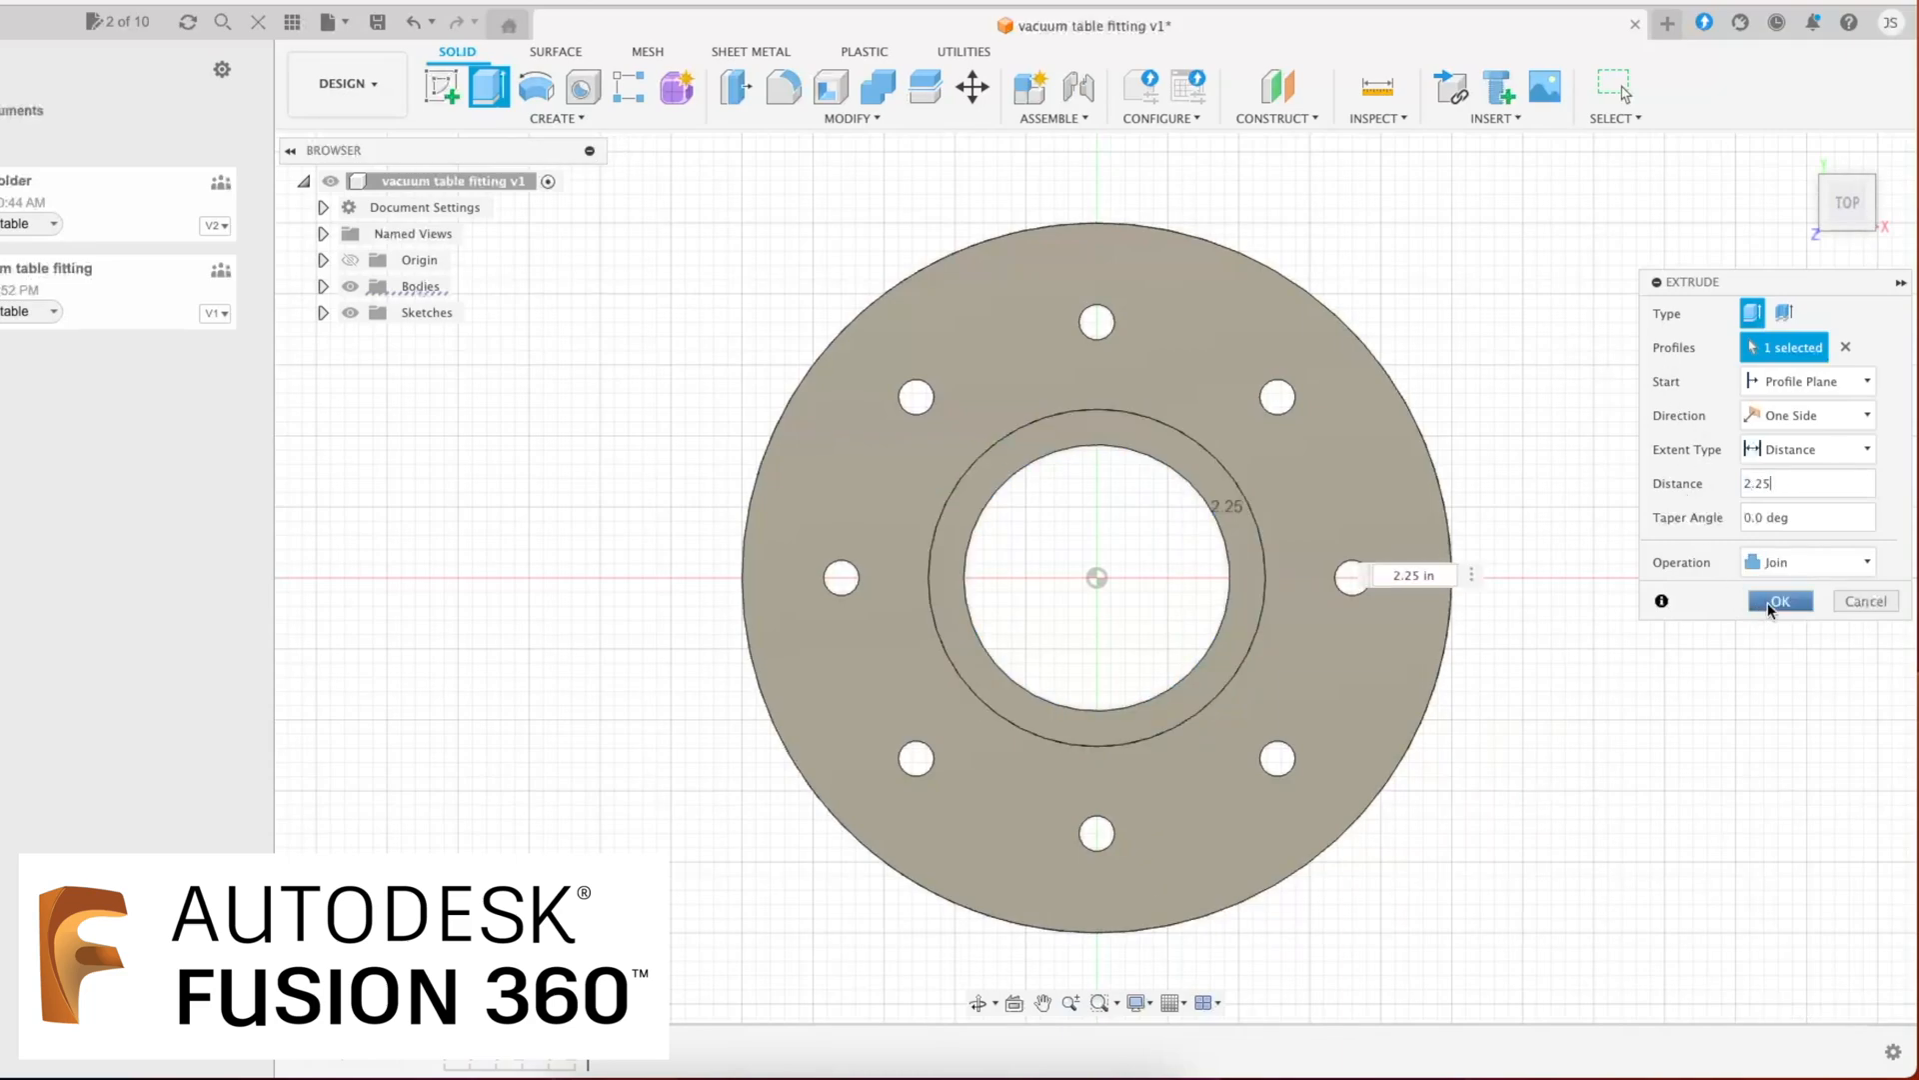
click(1779, 601)
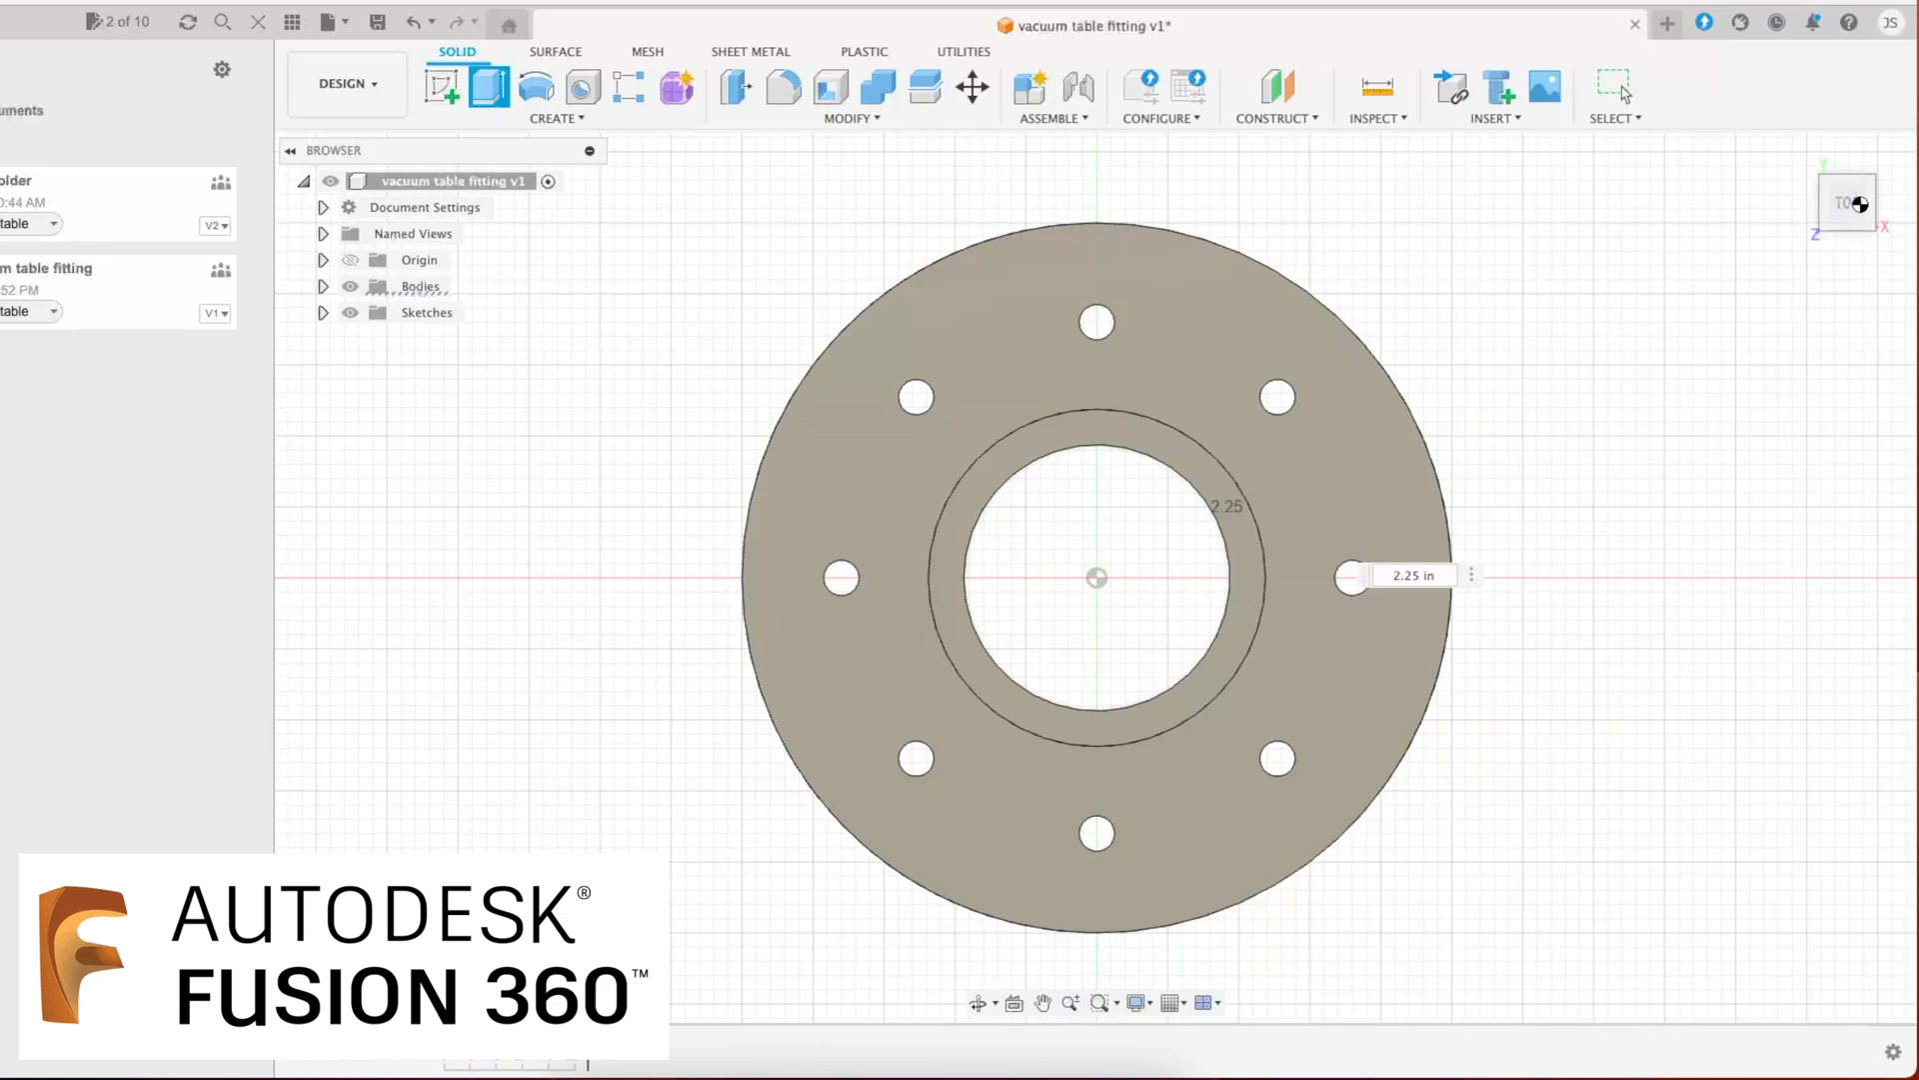
Step: Measure the distance from the flange's outer edge to the end edge of the shorter pipe section
mouse_move(1848, 203)
mouse_down()
mouse_move(1852, 322)
mouse_move(1873, 311)
mouse_move(1871, 328)
mouse_move(1868, 240)
mouse_move(1843, 229)
mouse_move(1871, 331)
mouse_up()
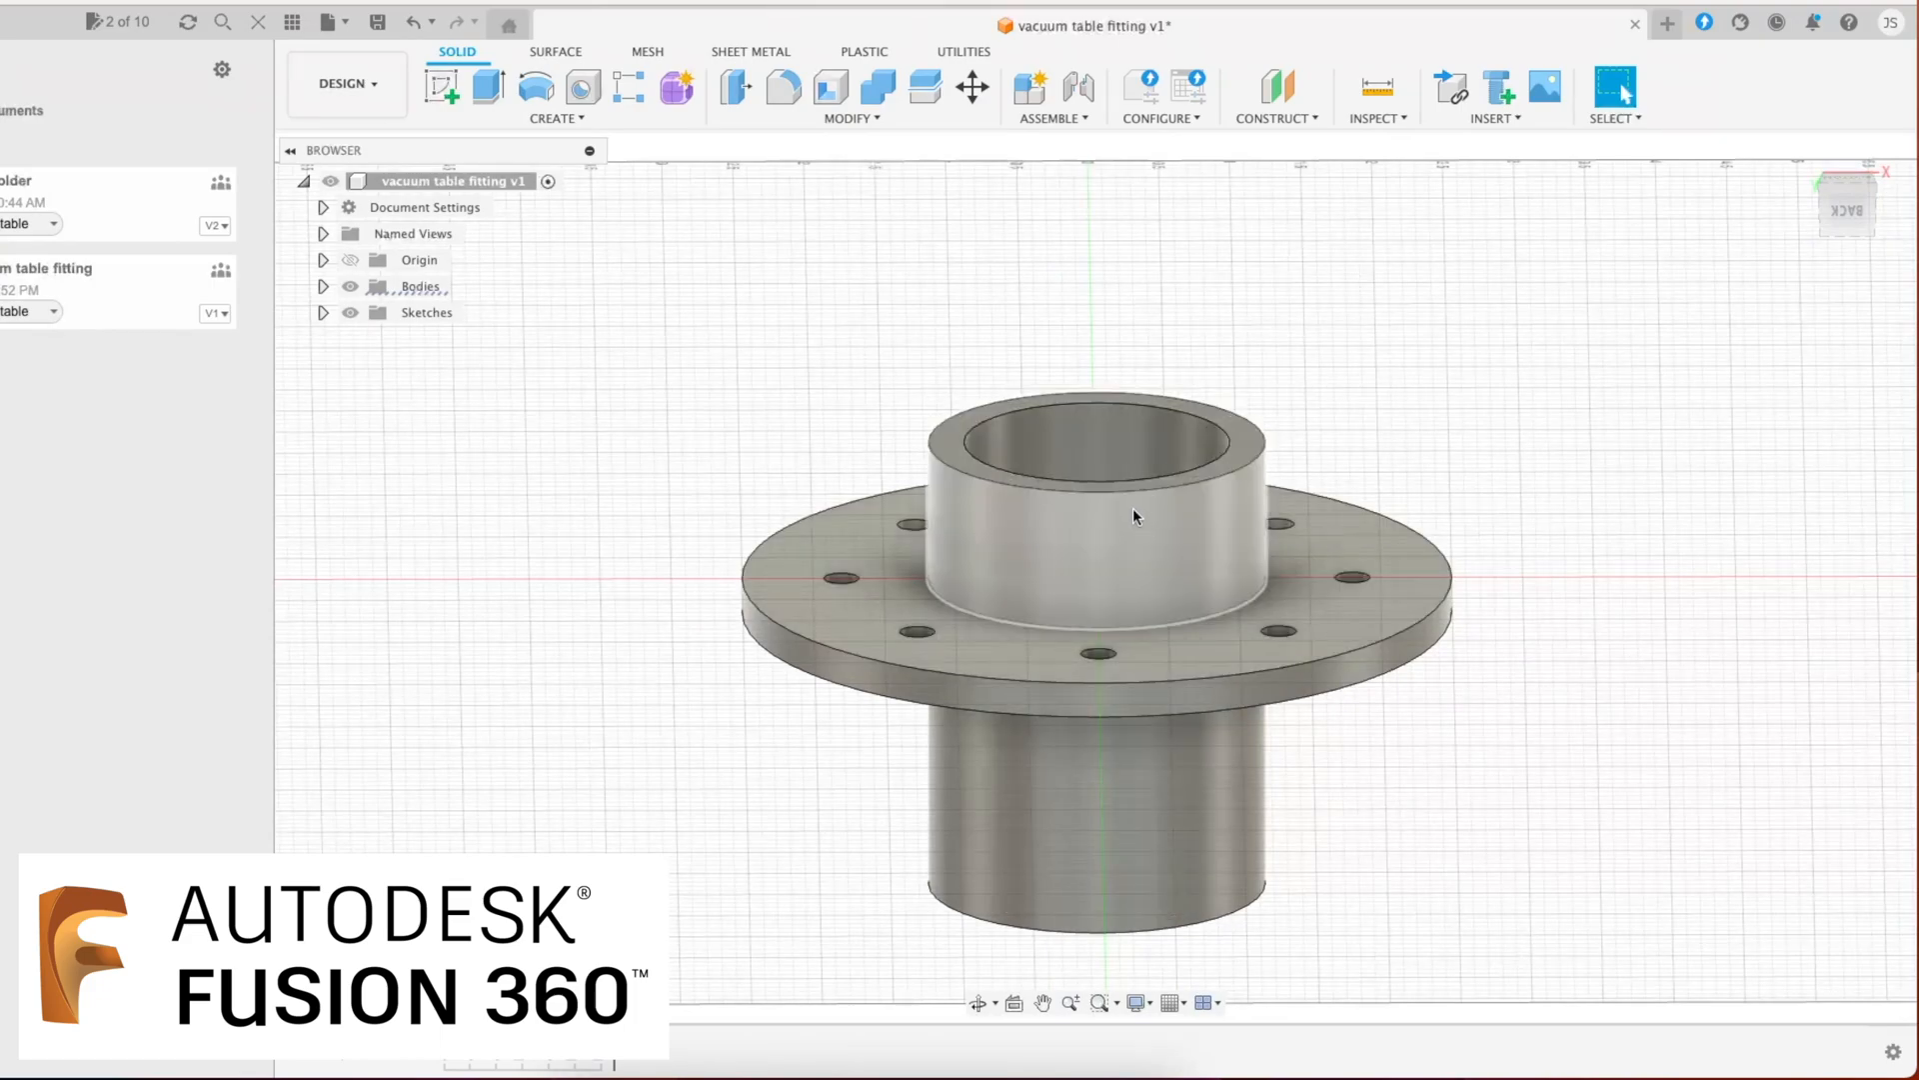
click(1363, 98)
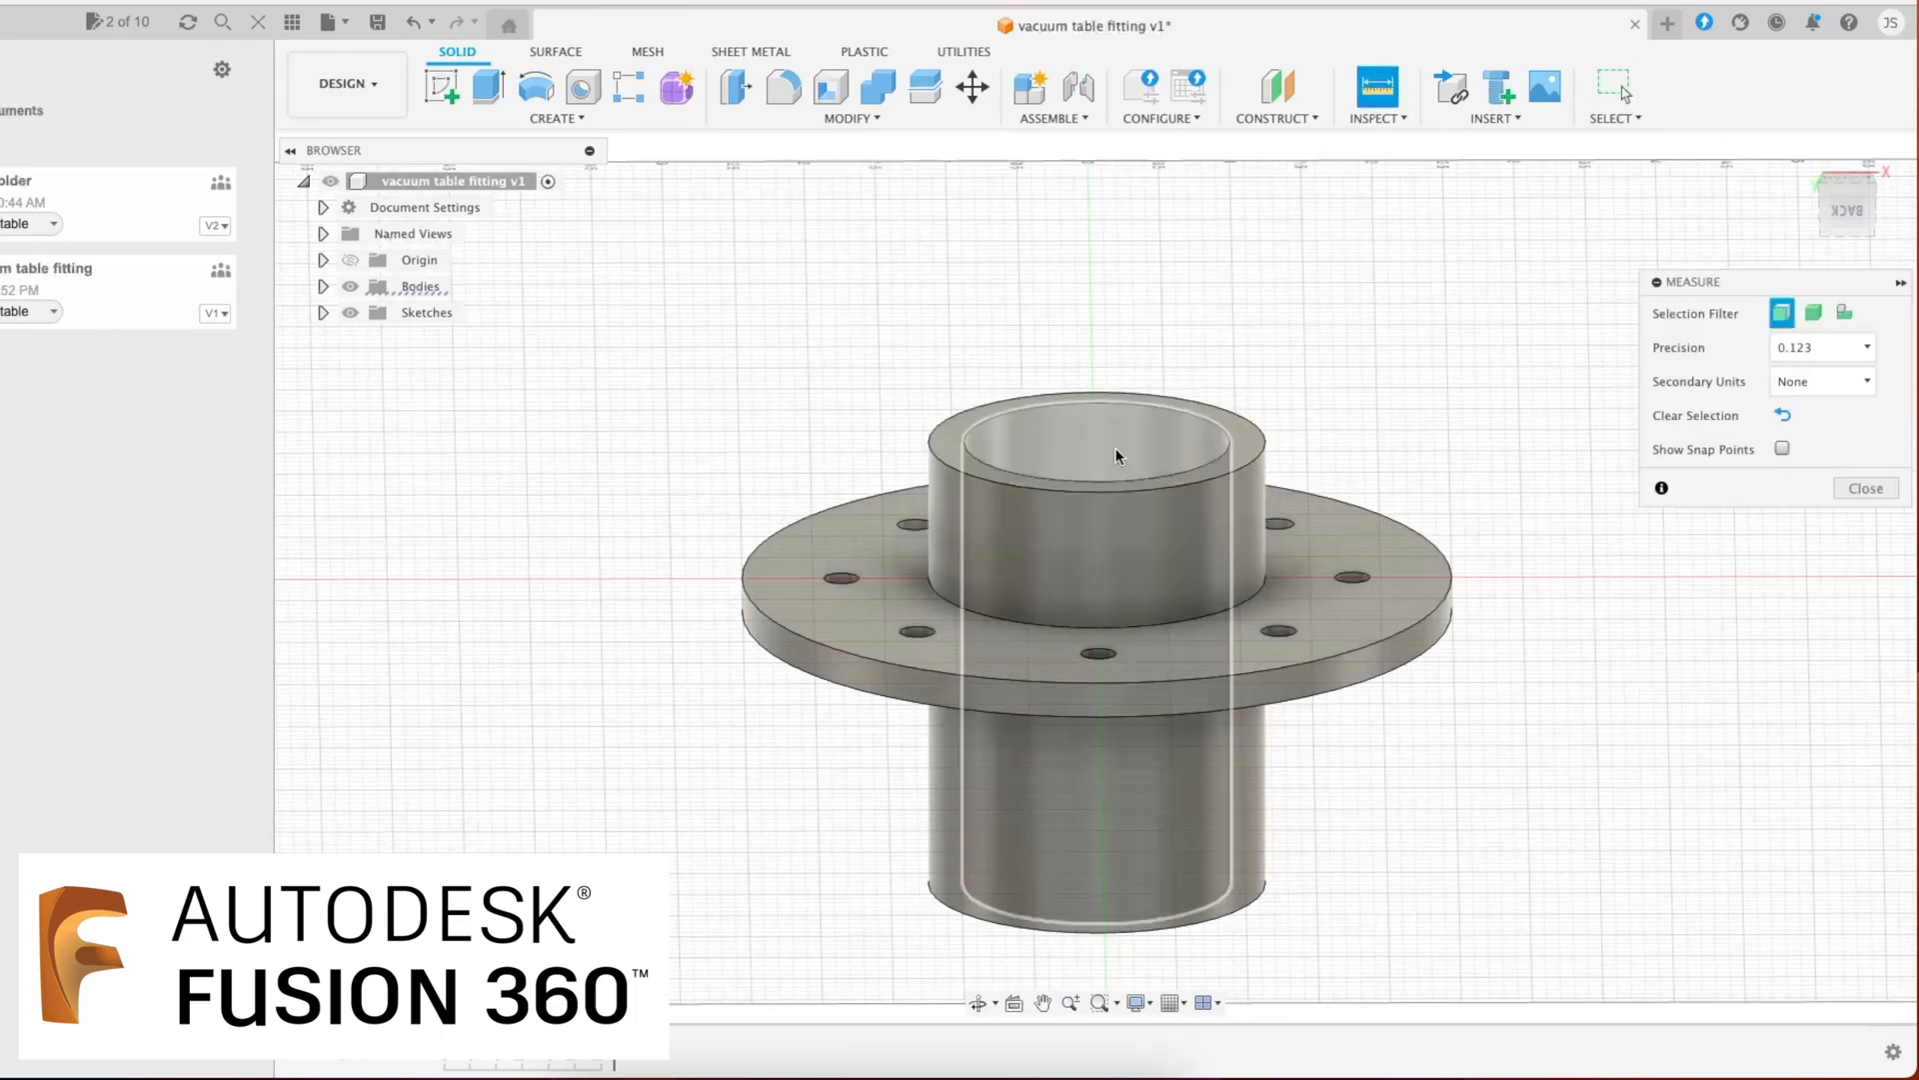
click(1100, 627)
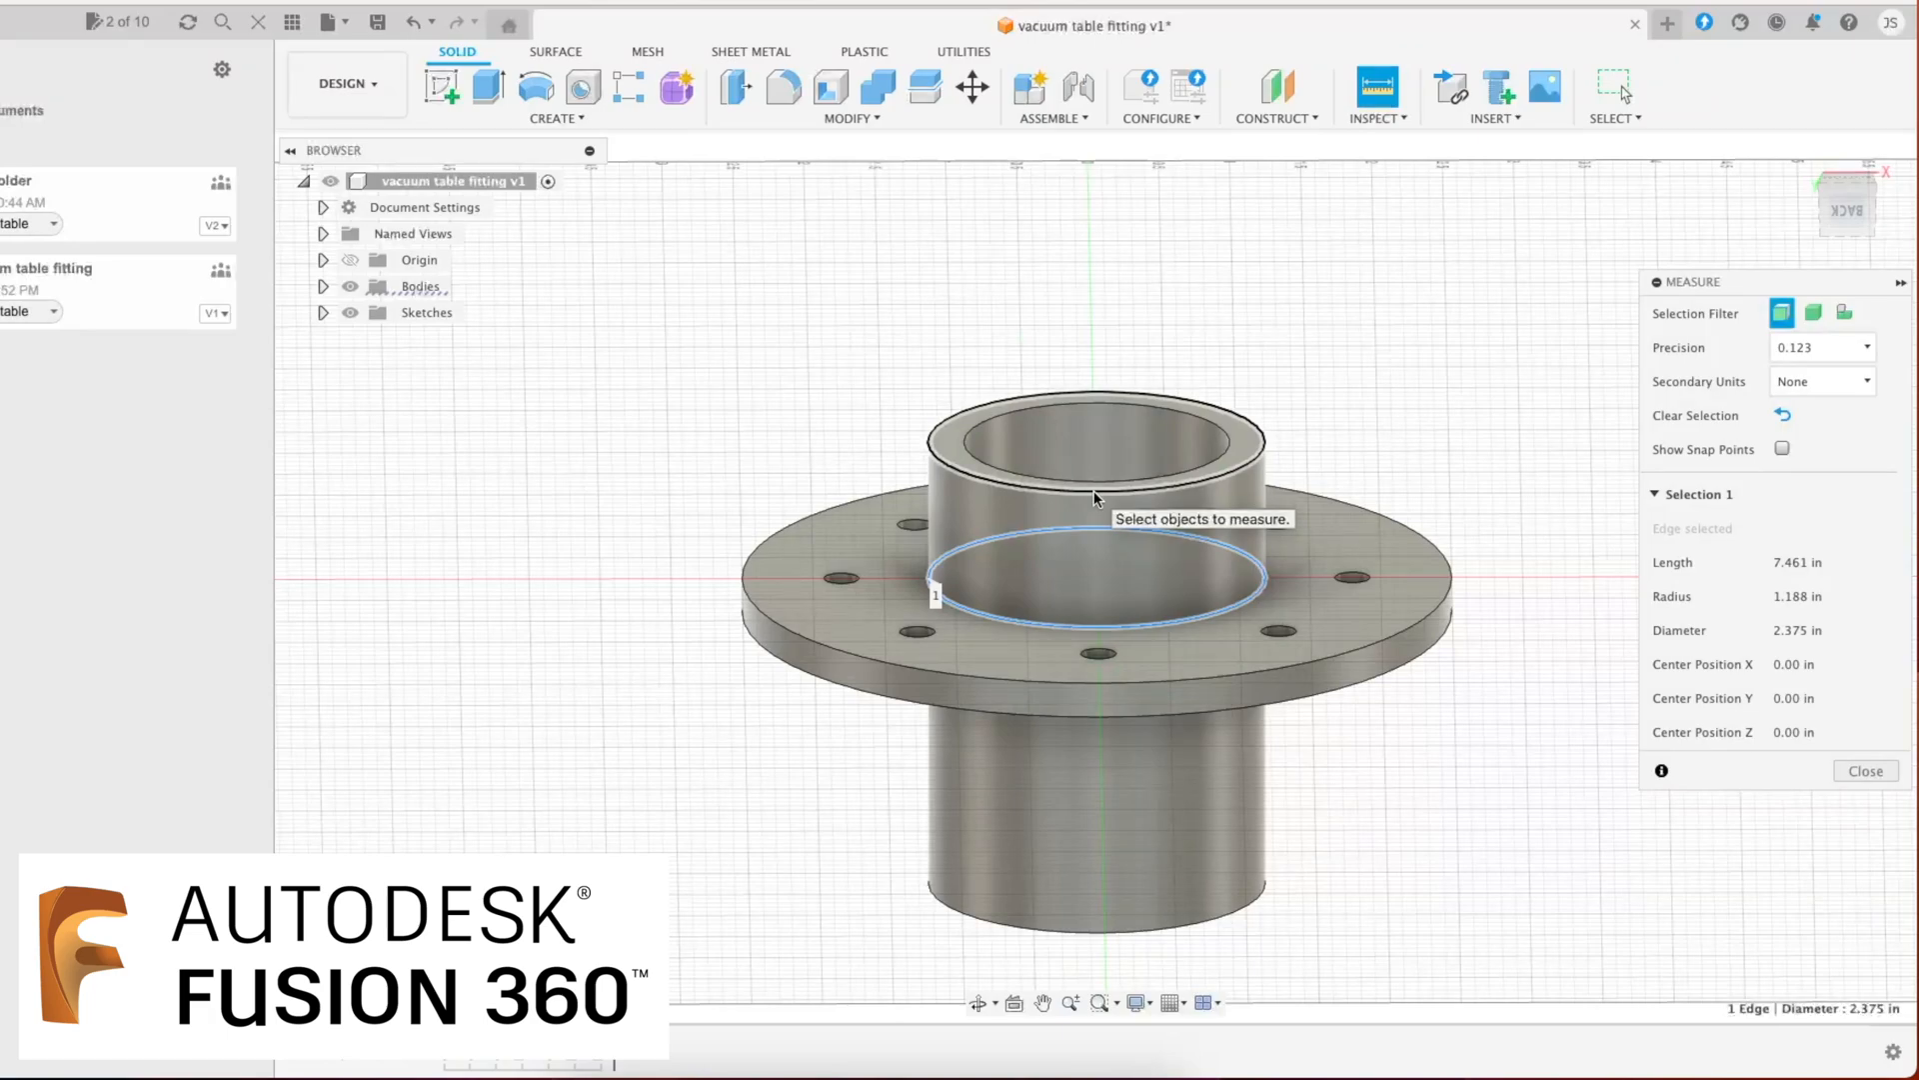
click(1860, 213)
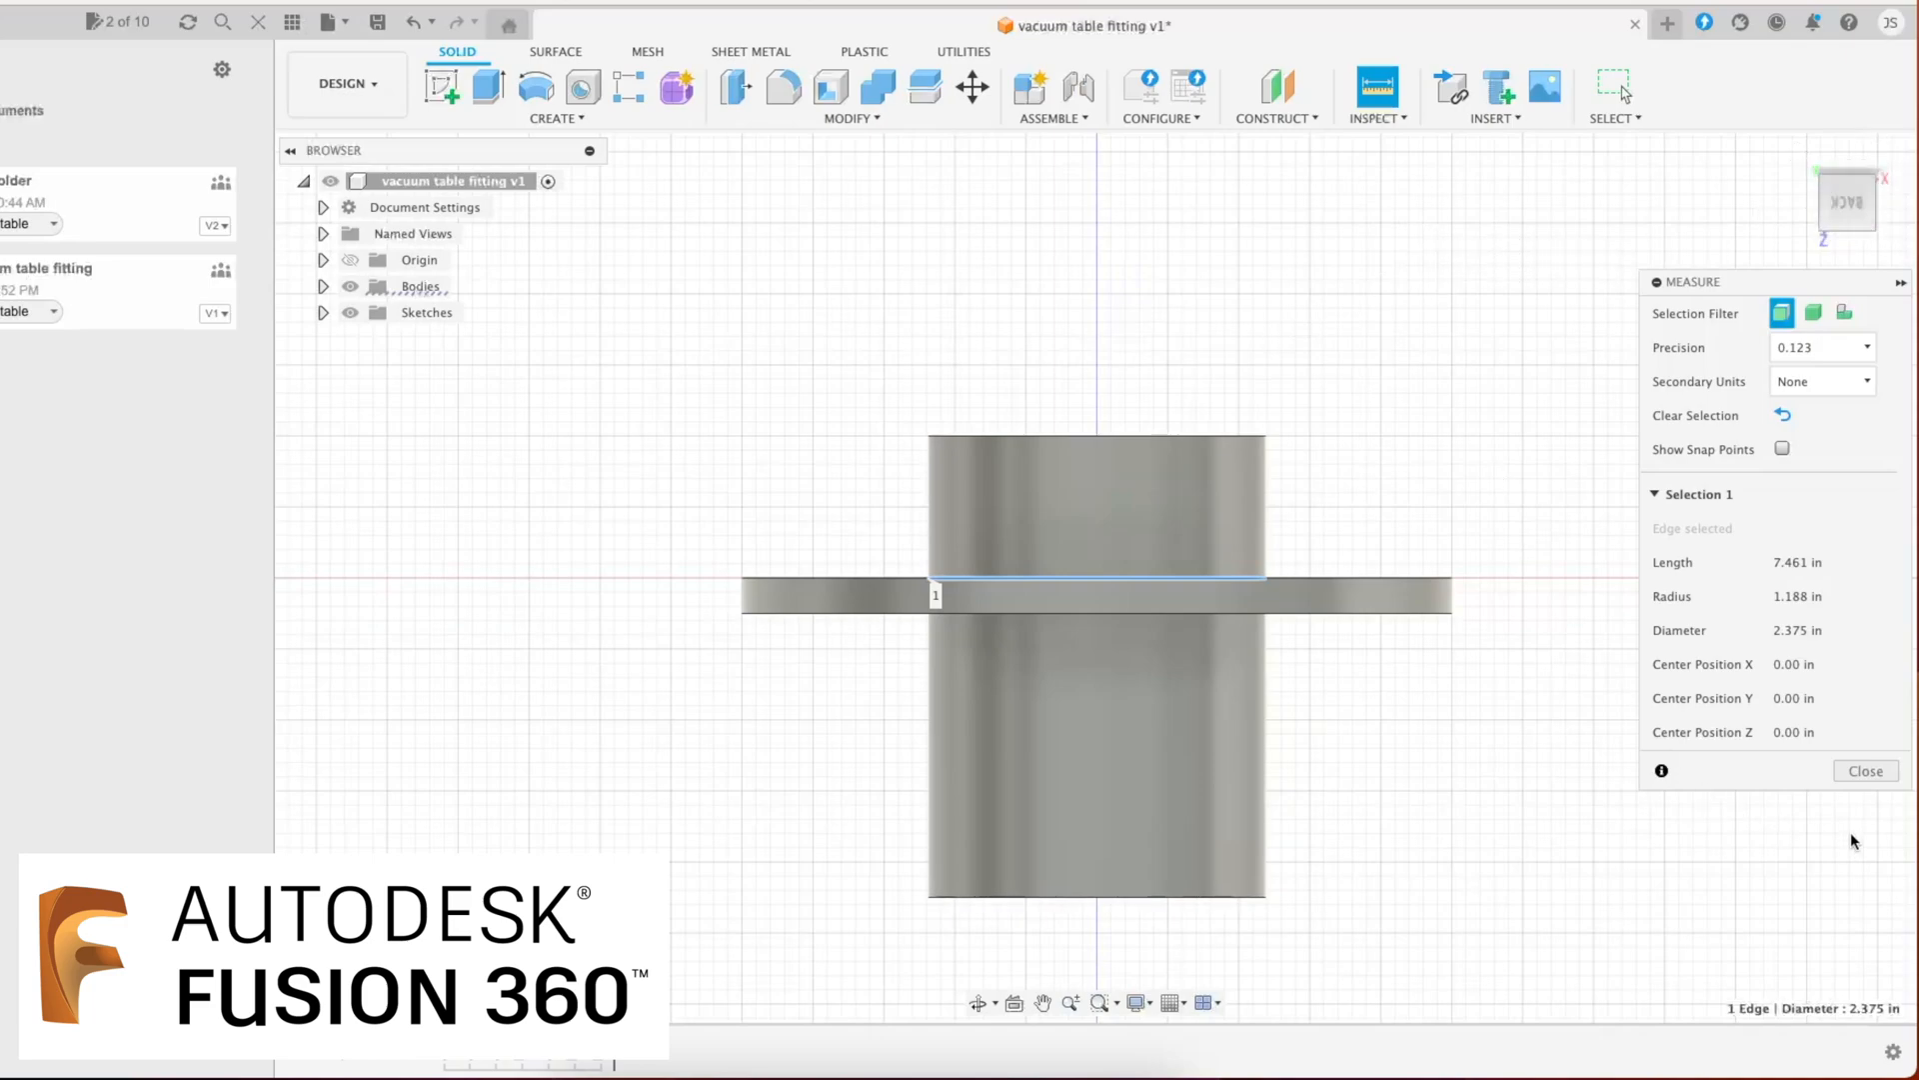
click(1865, 771)
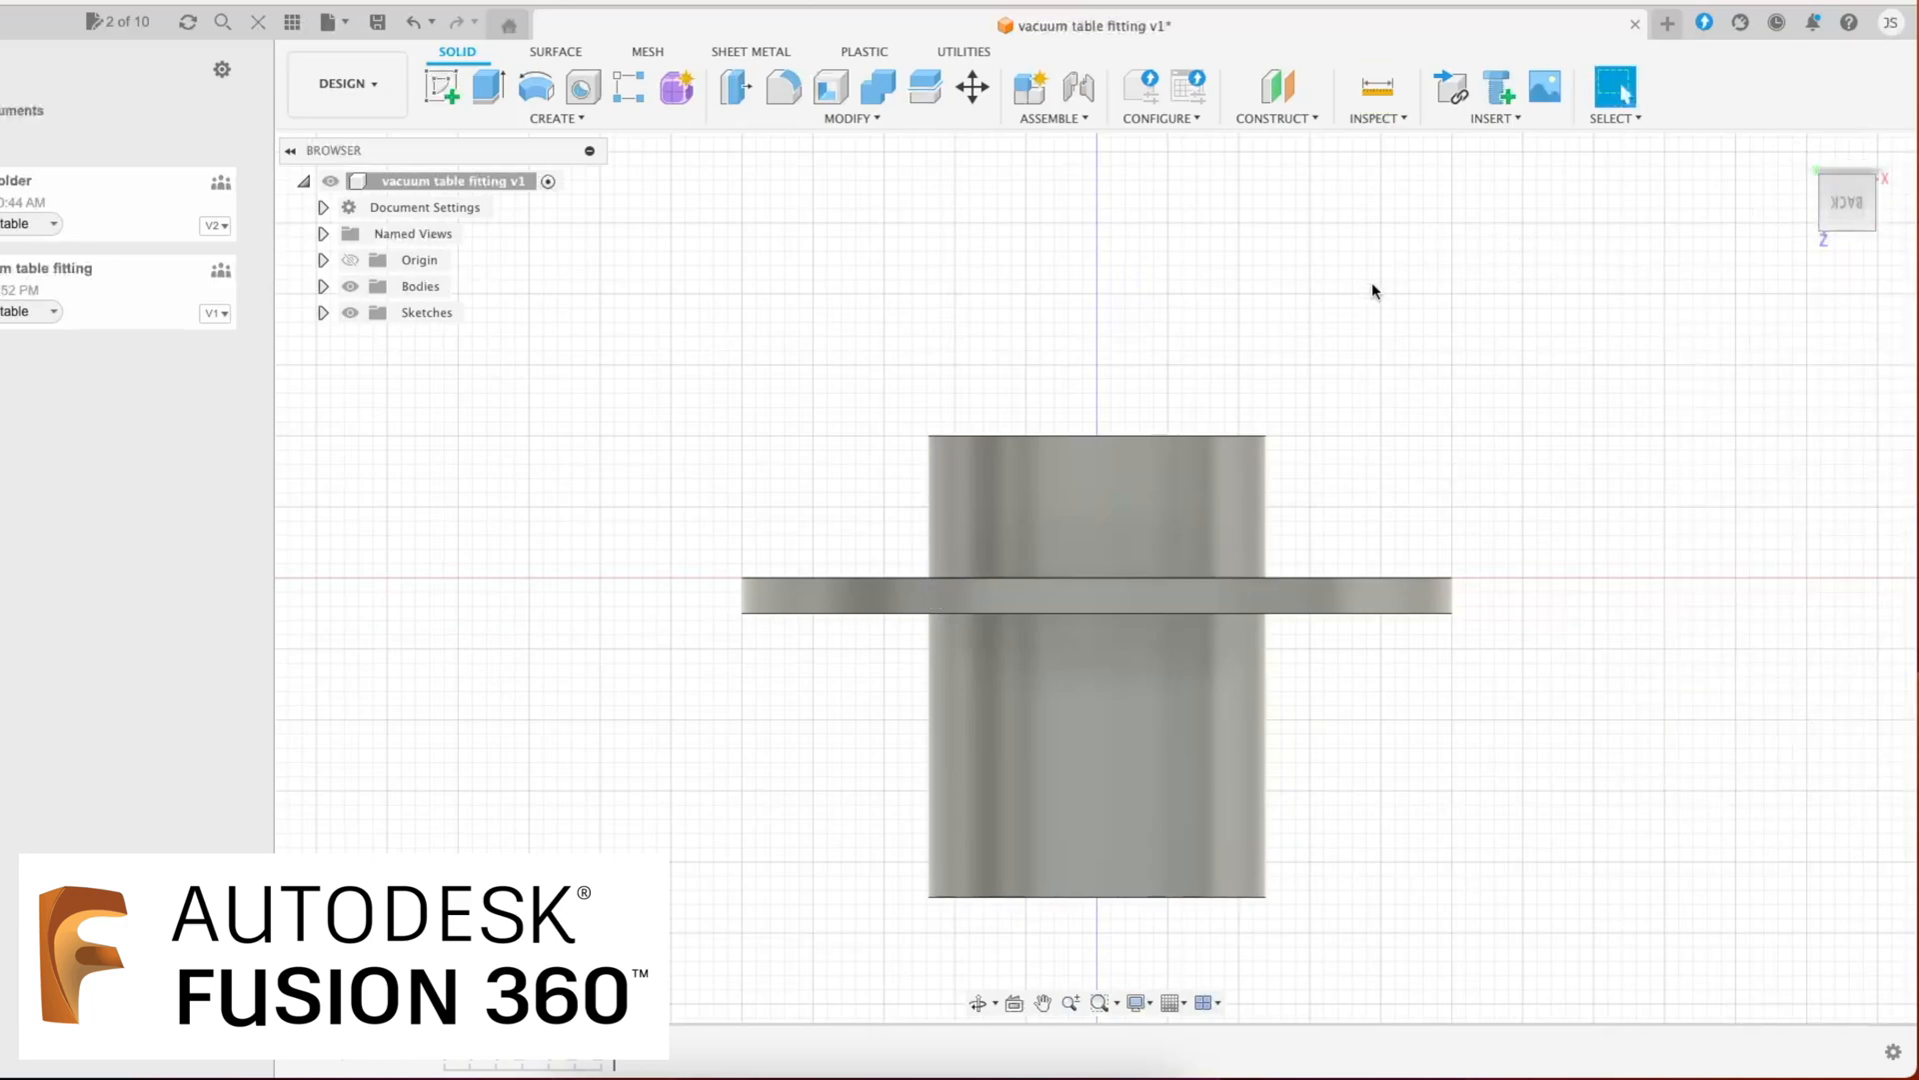
click(1393, 116)
click(1387, 142)
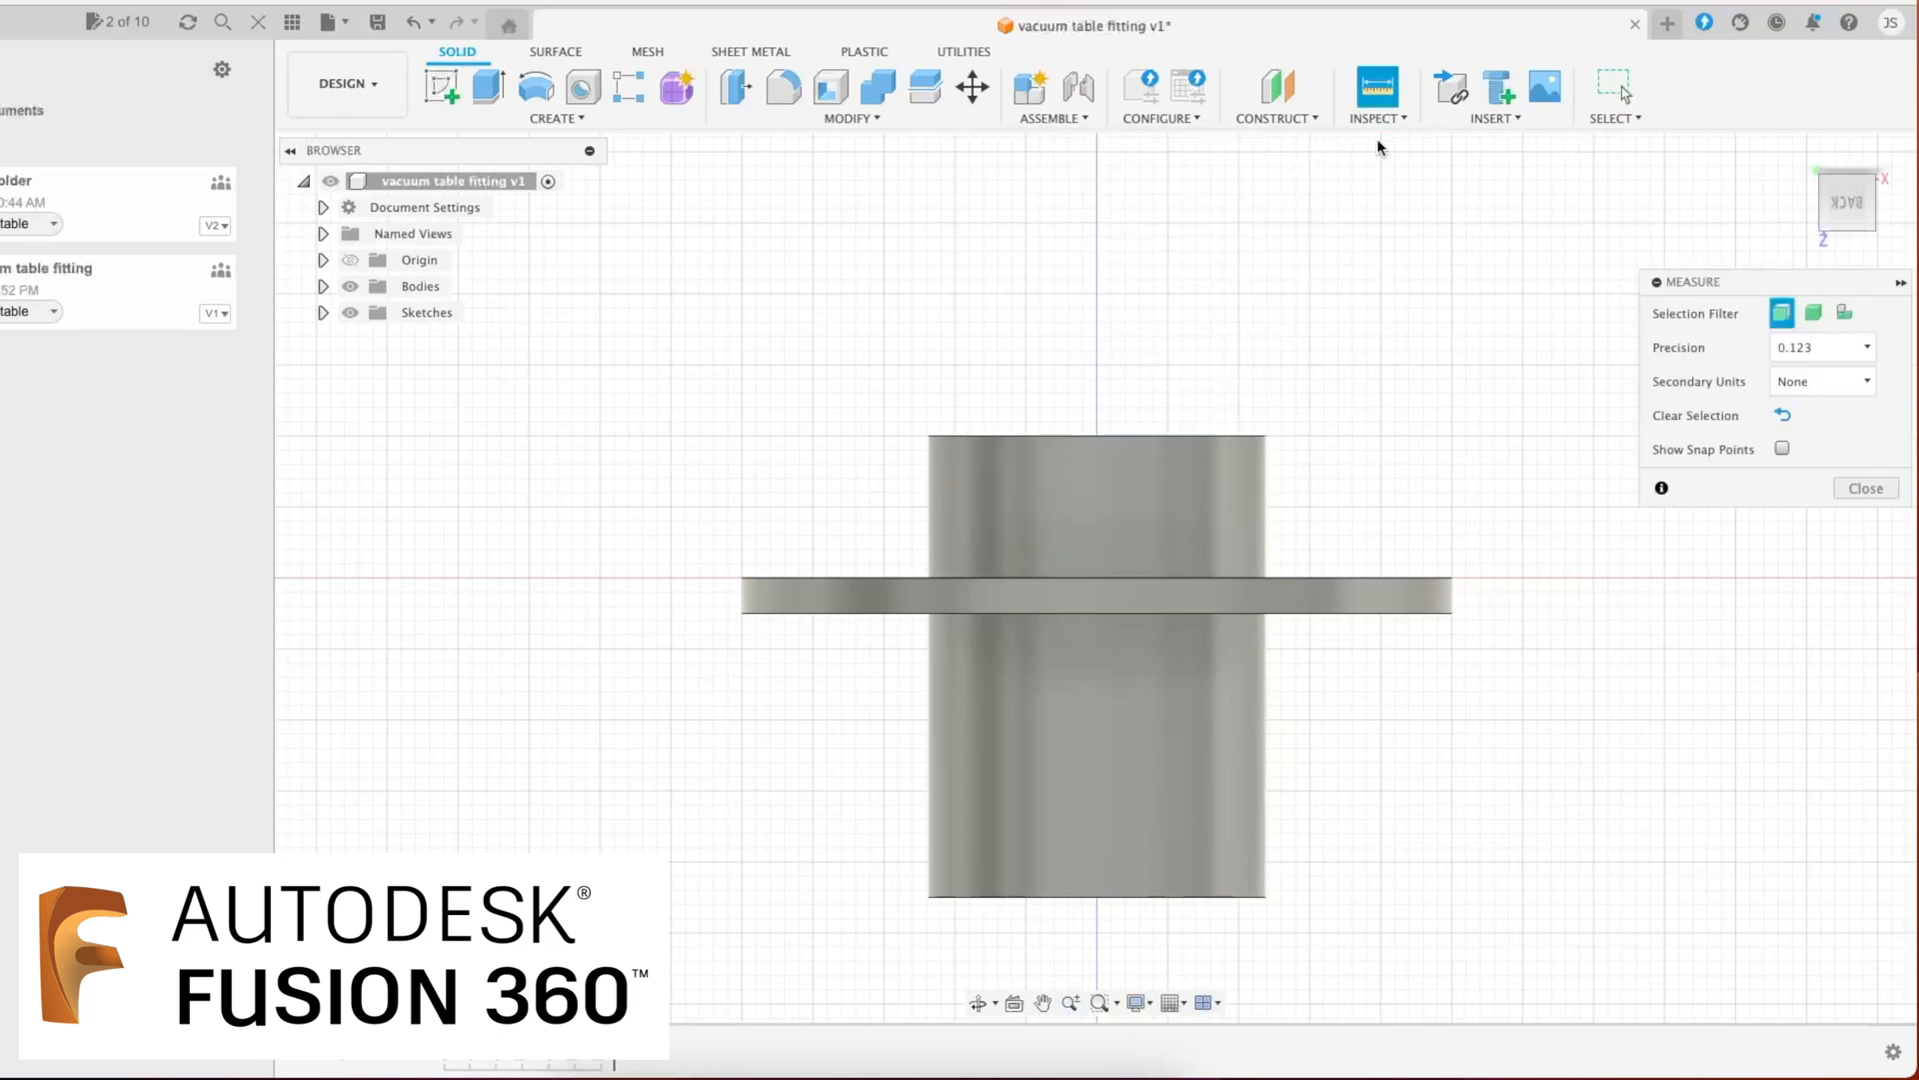
click(1257, 578)
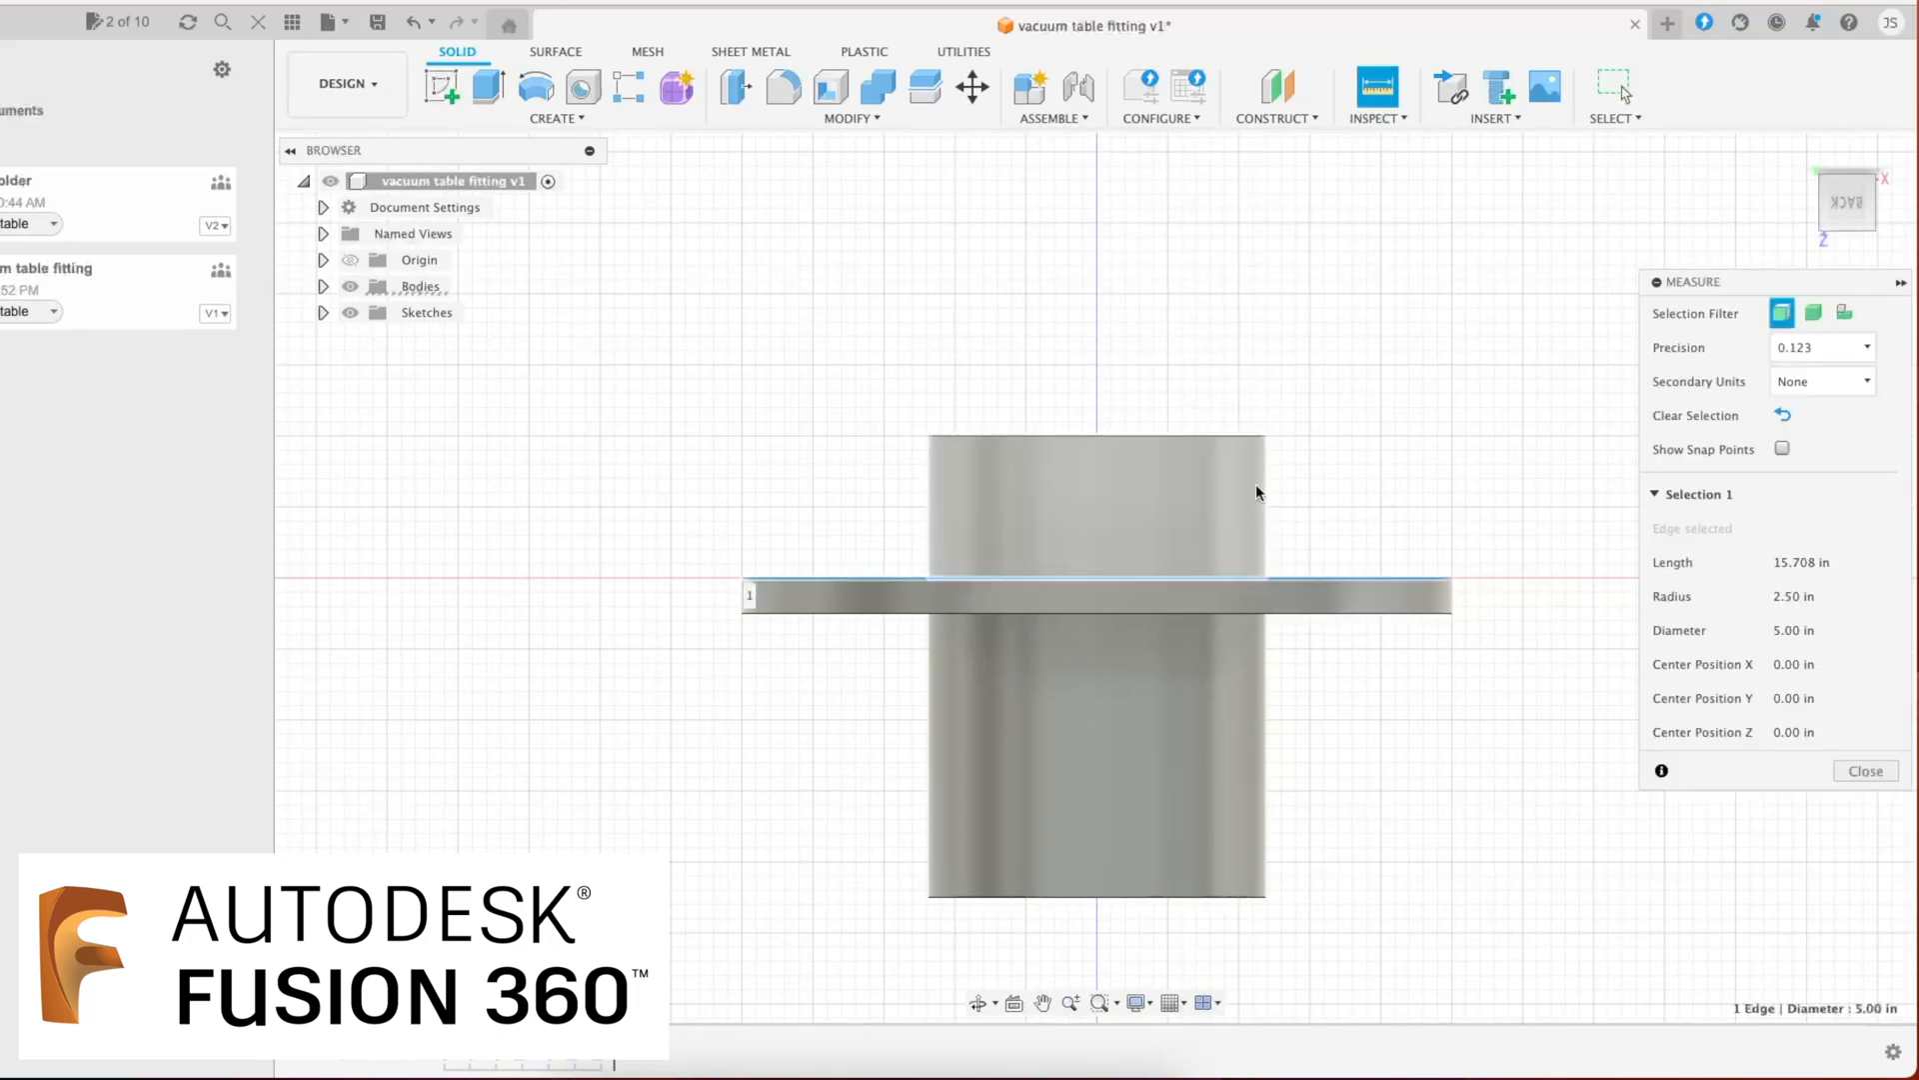
click(1264, 439)
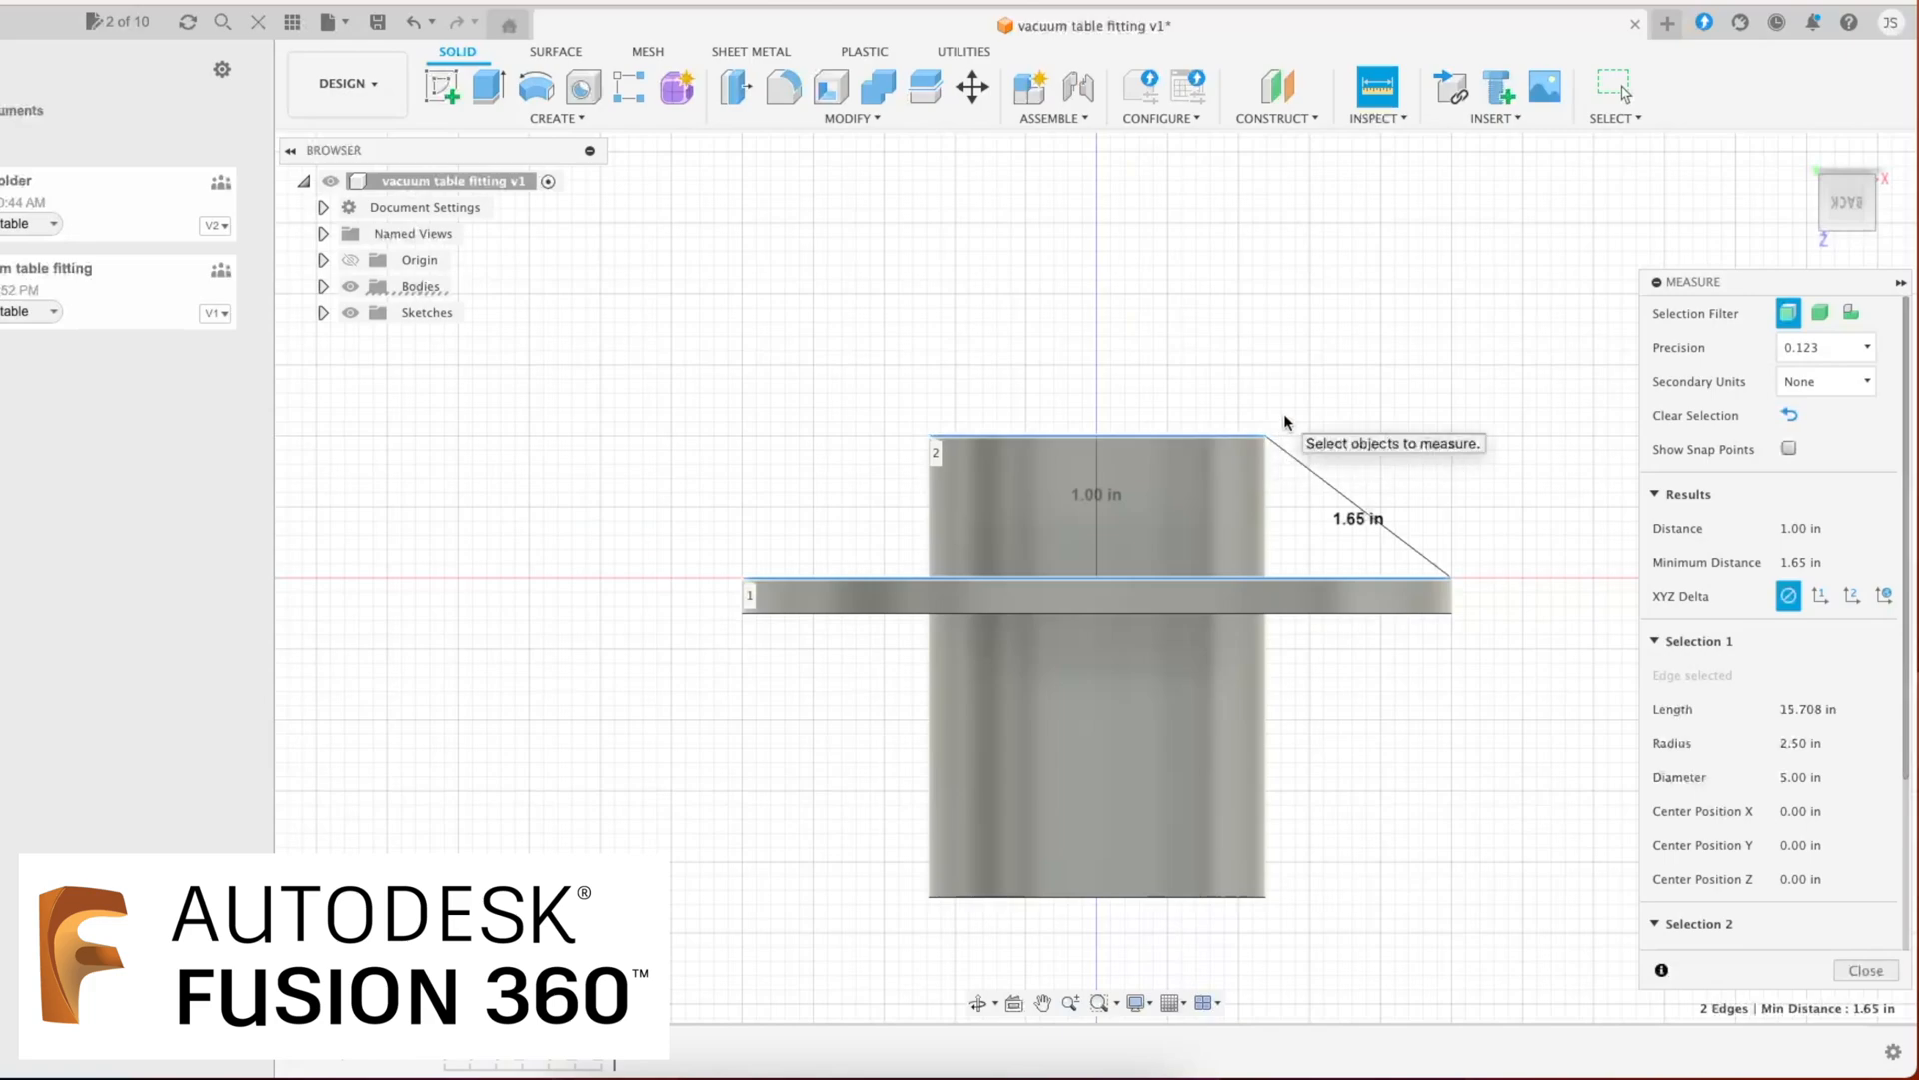
key(Escape)
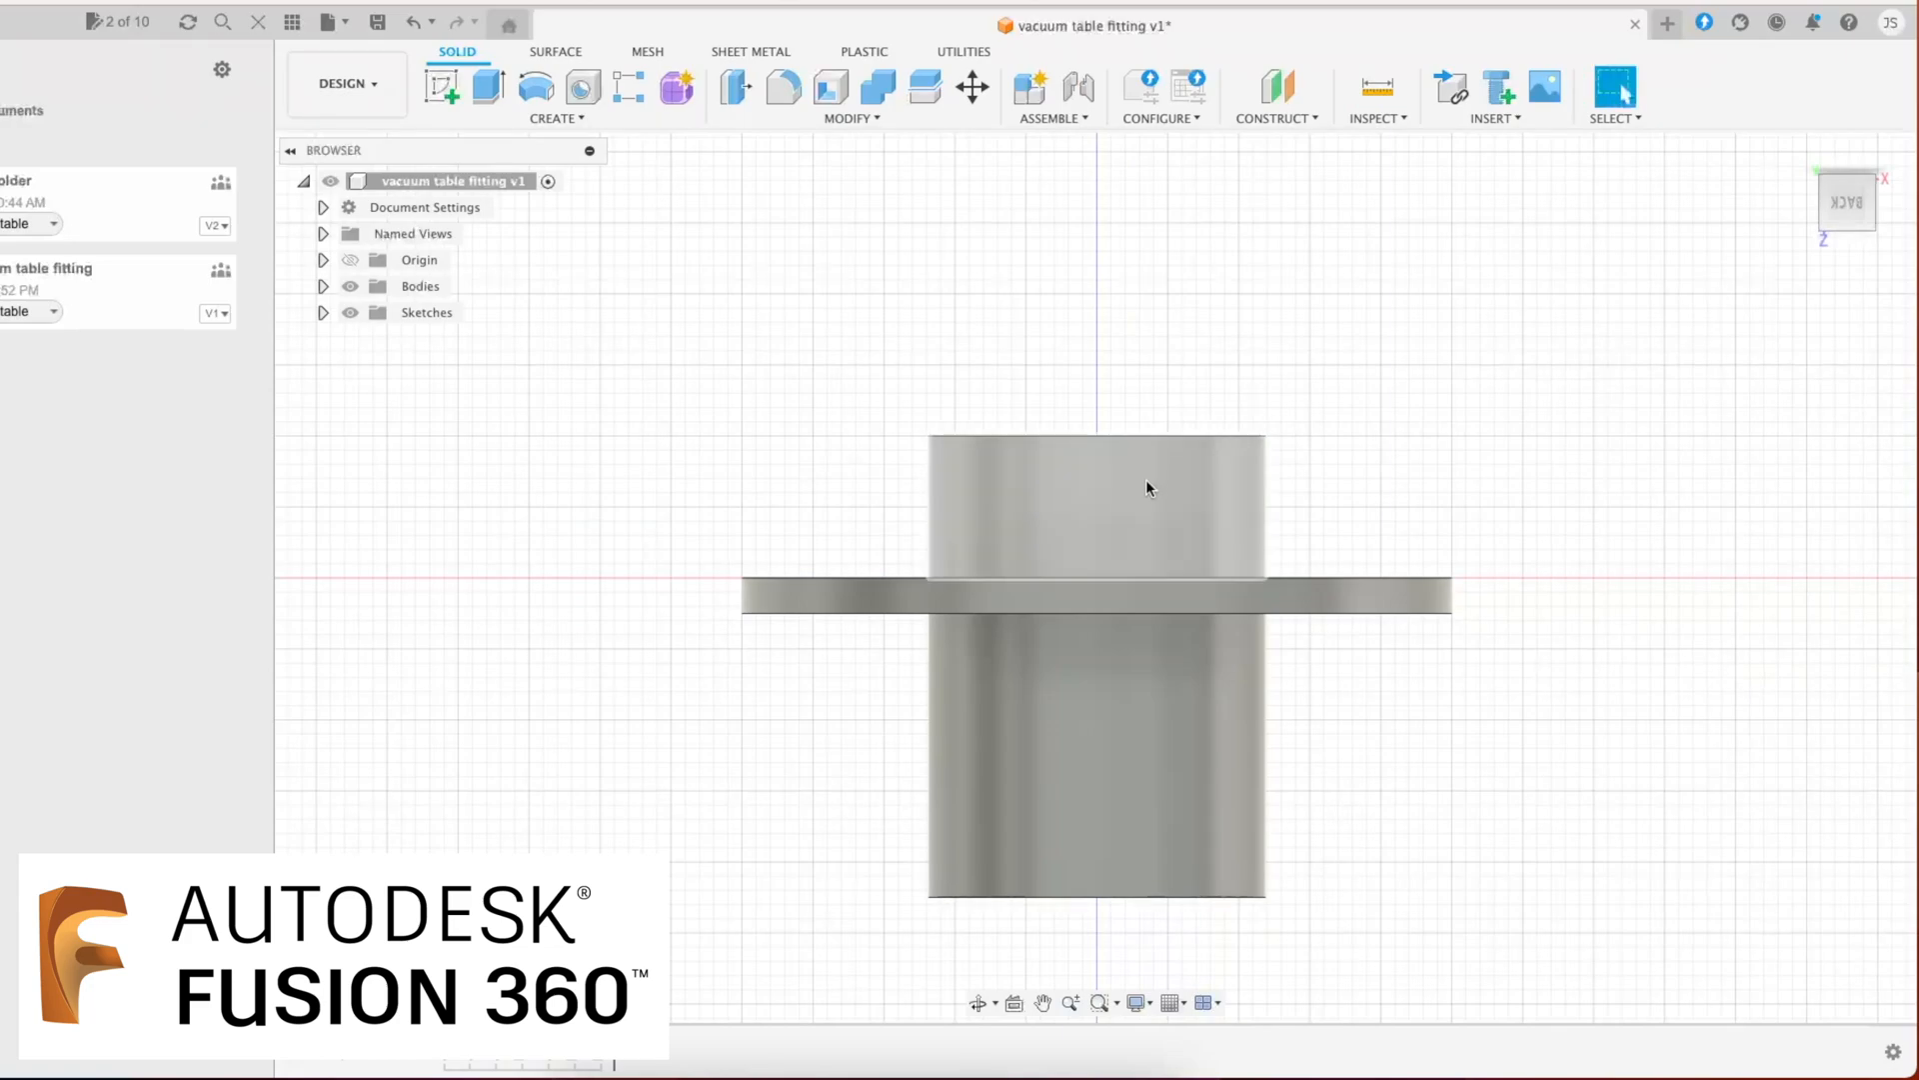
Step: Cut the end face of the shorter pipe section back with a -0.25 in extrusion
drag(1279, 412, 1121, 488)
click(1281, 340)
scroll(1280, 340, down, 2)
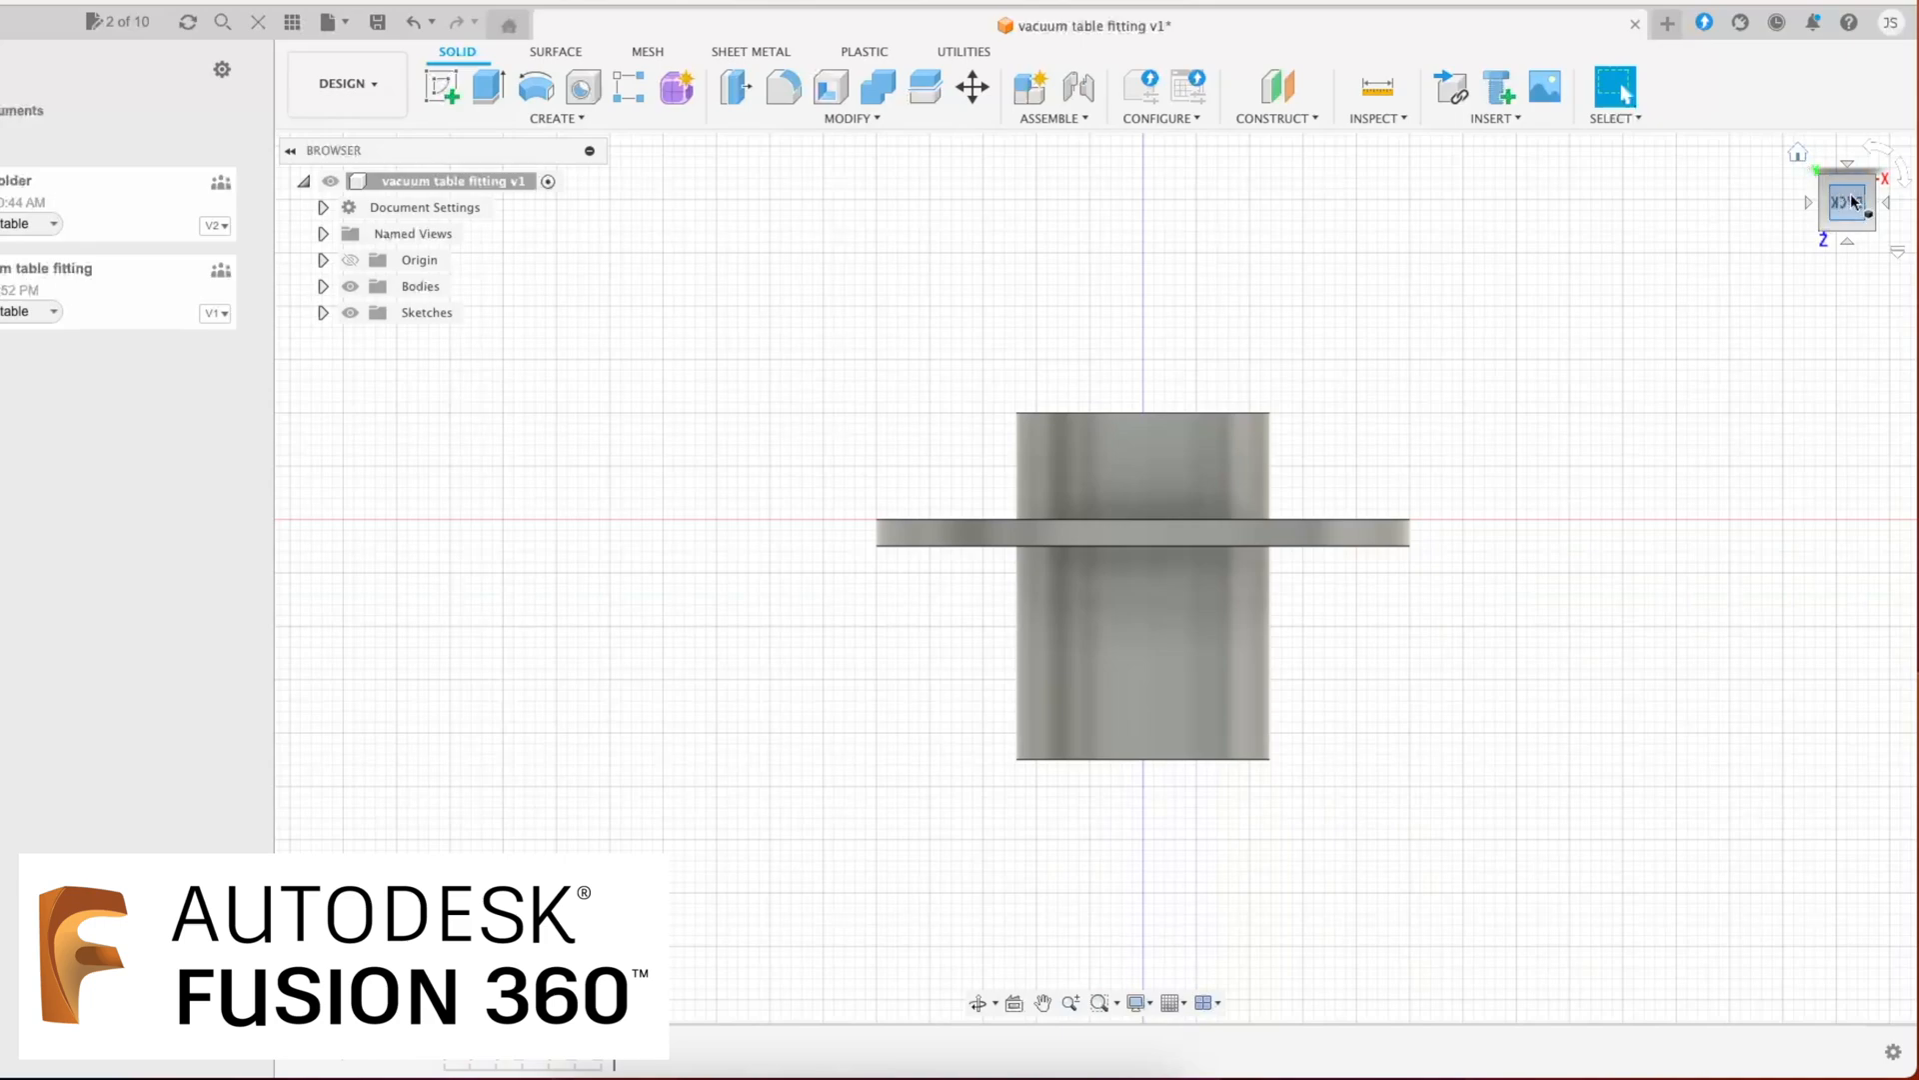
click(1849, 244)
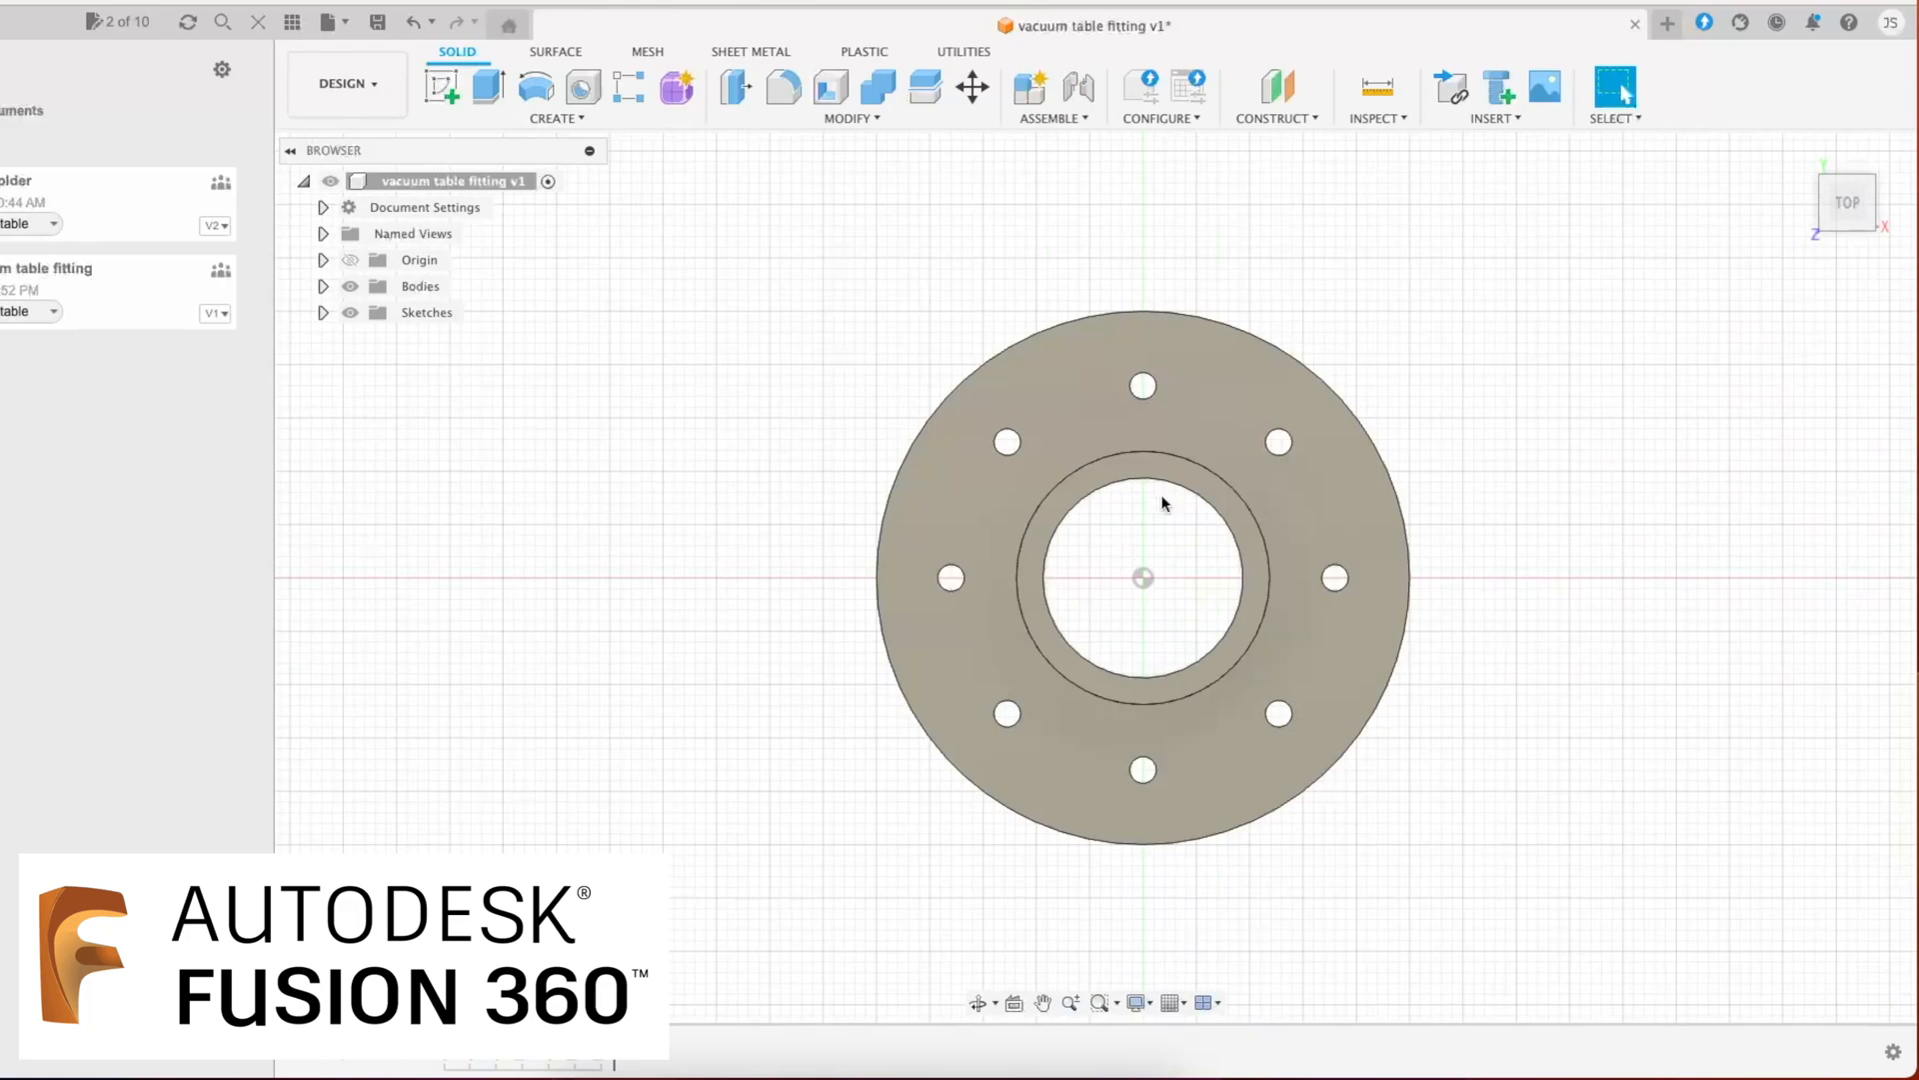
click(1844, 192)
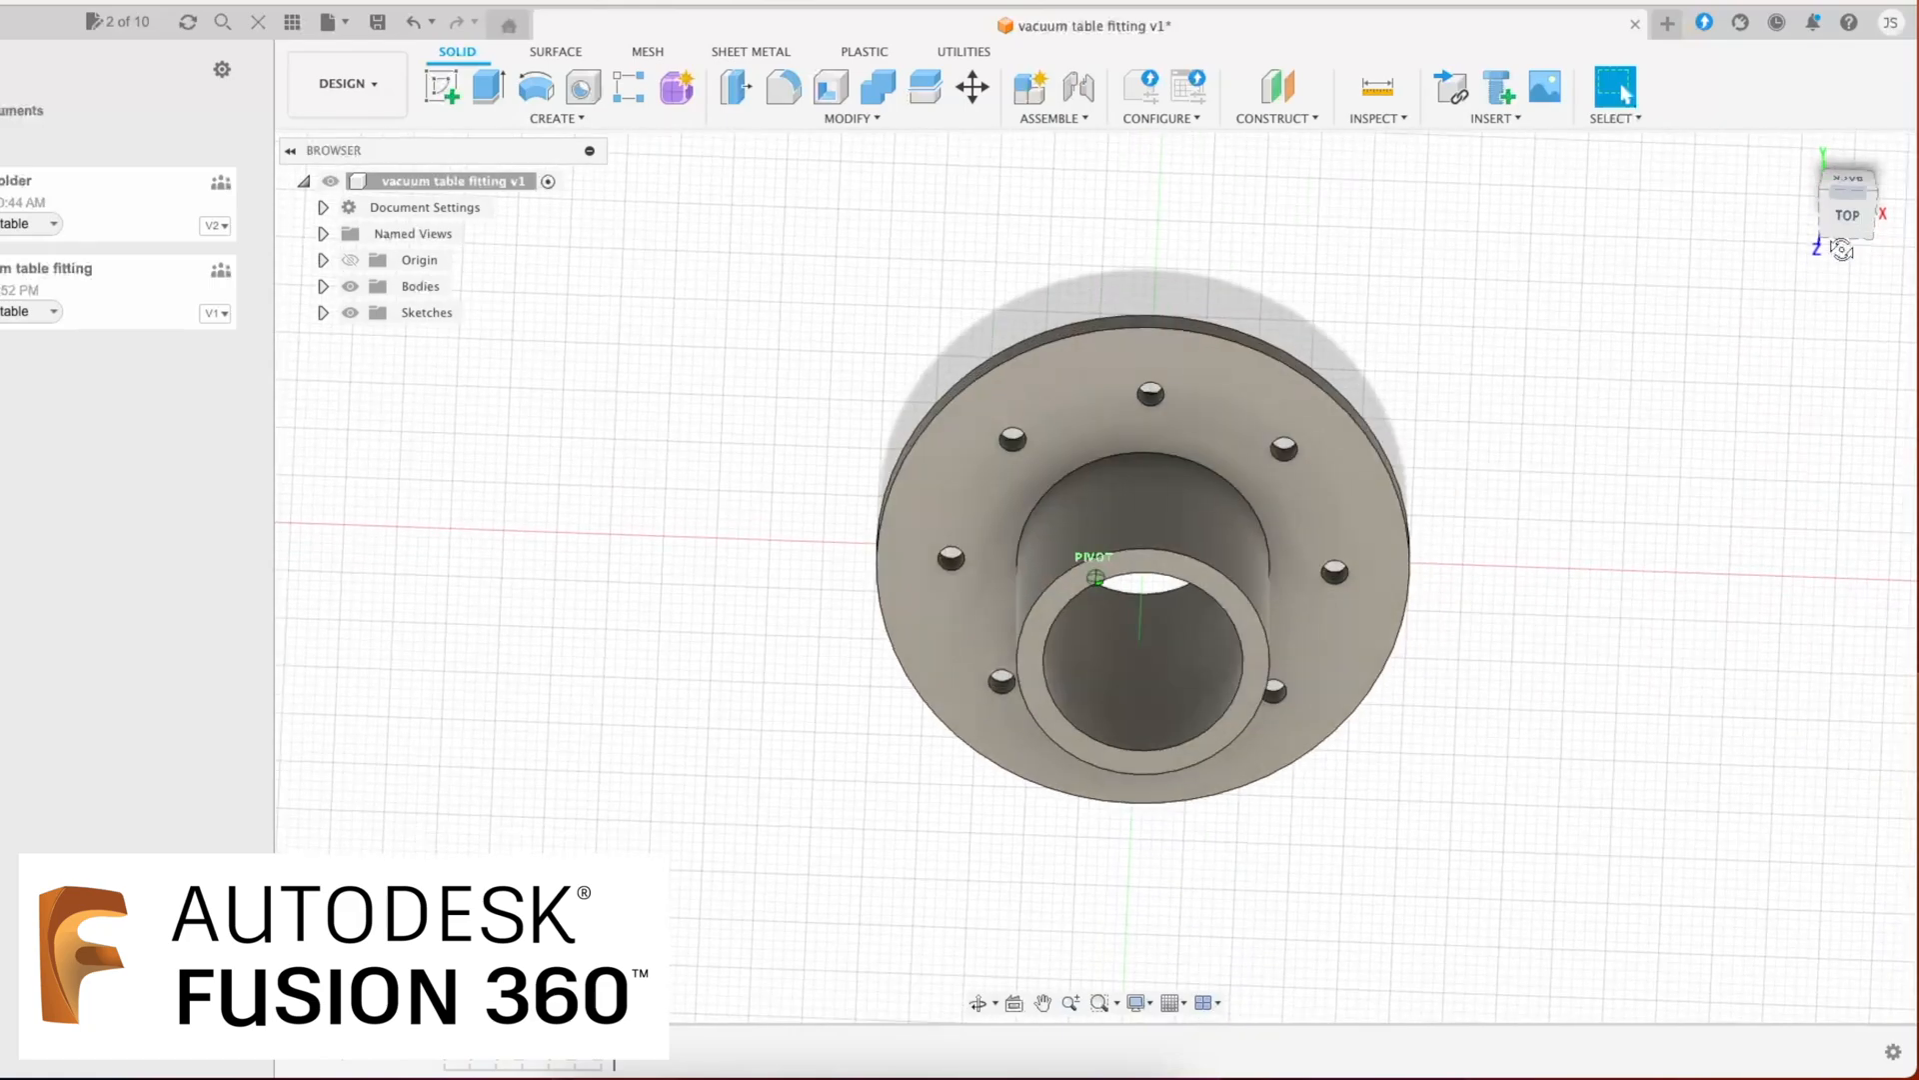
click(1854, 170)
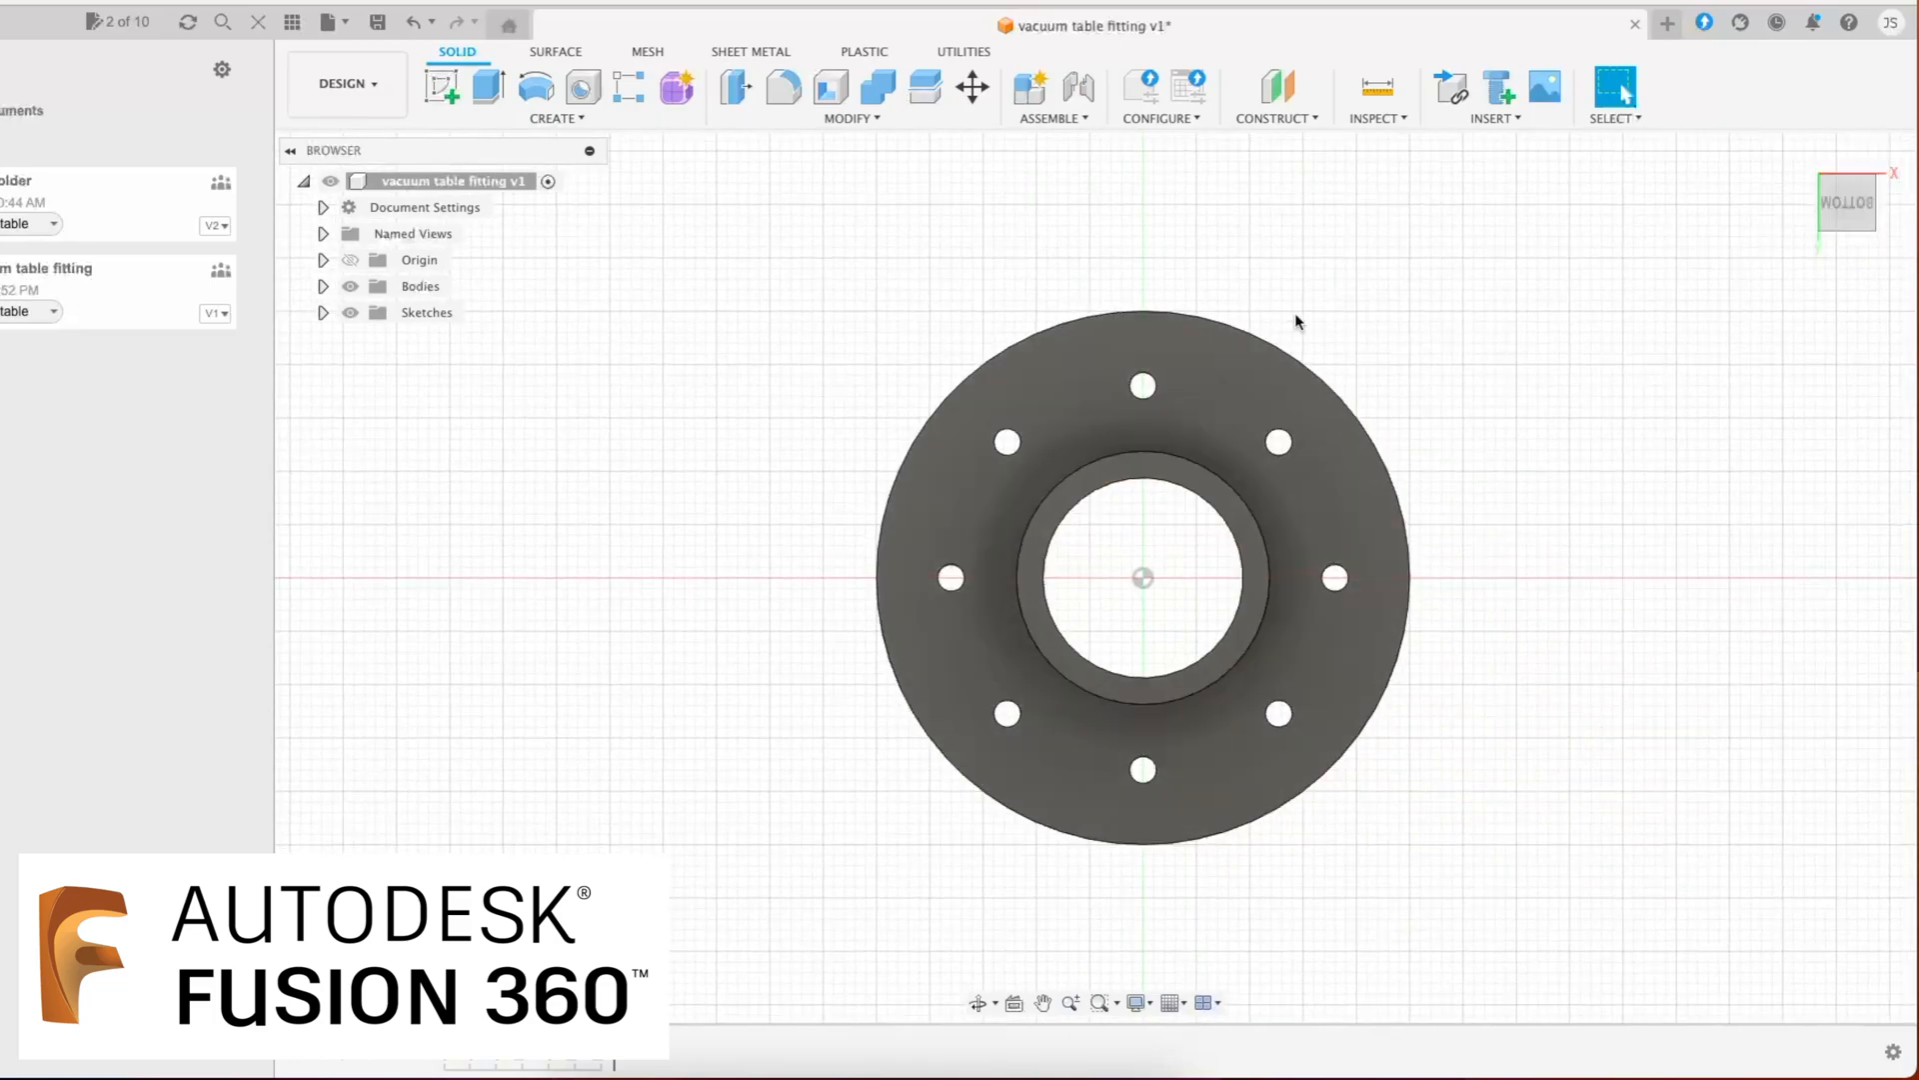
click(1243, 520)
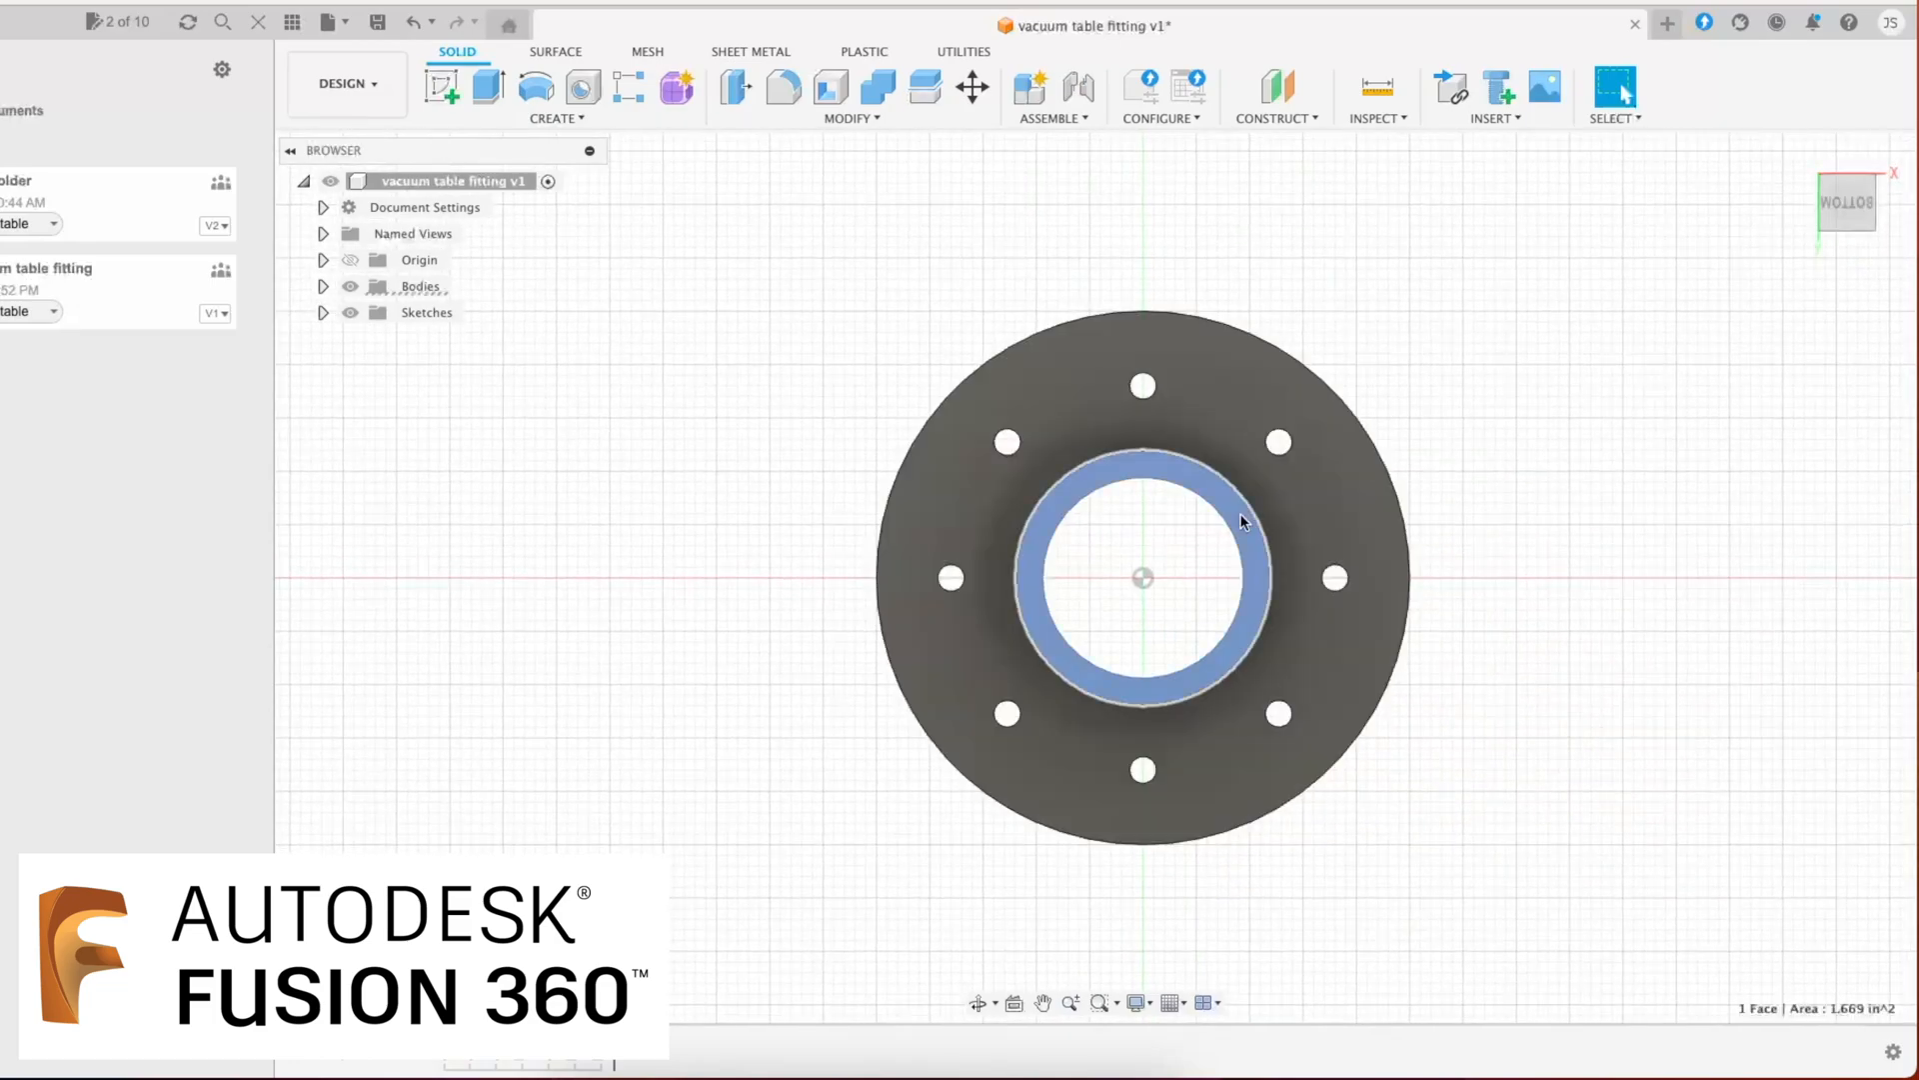
right_click(1242, 519)
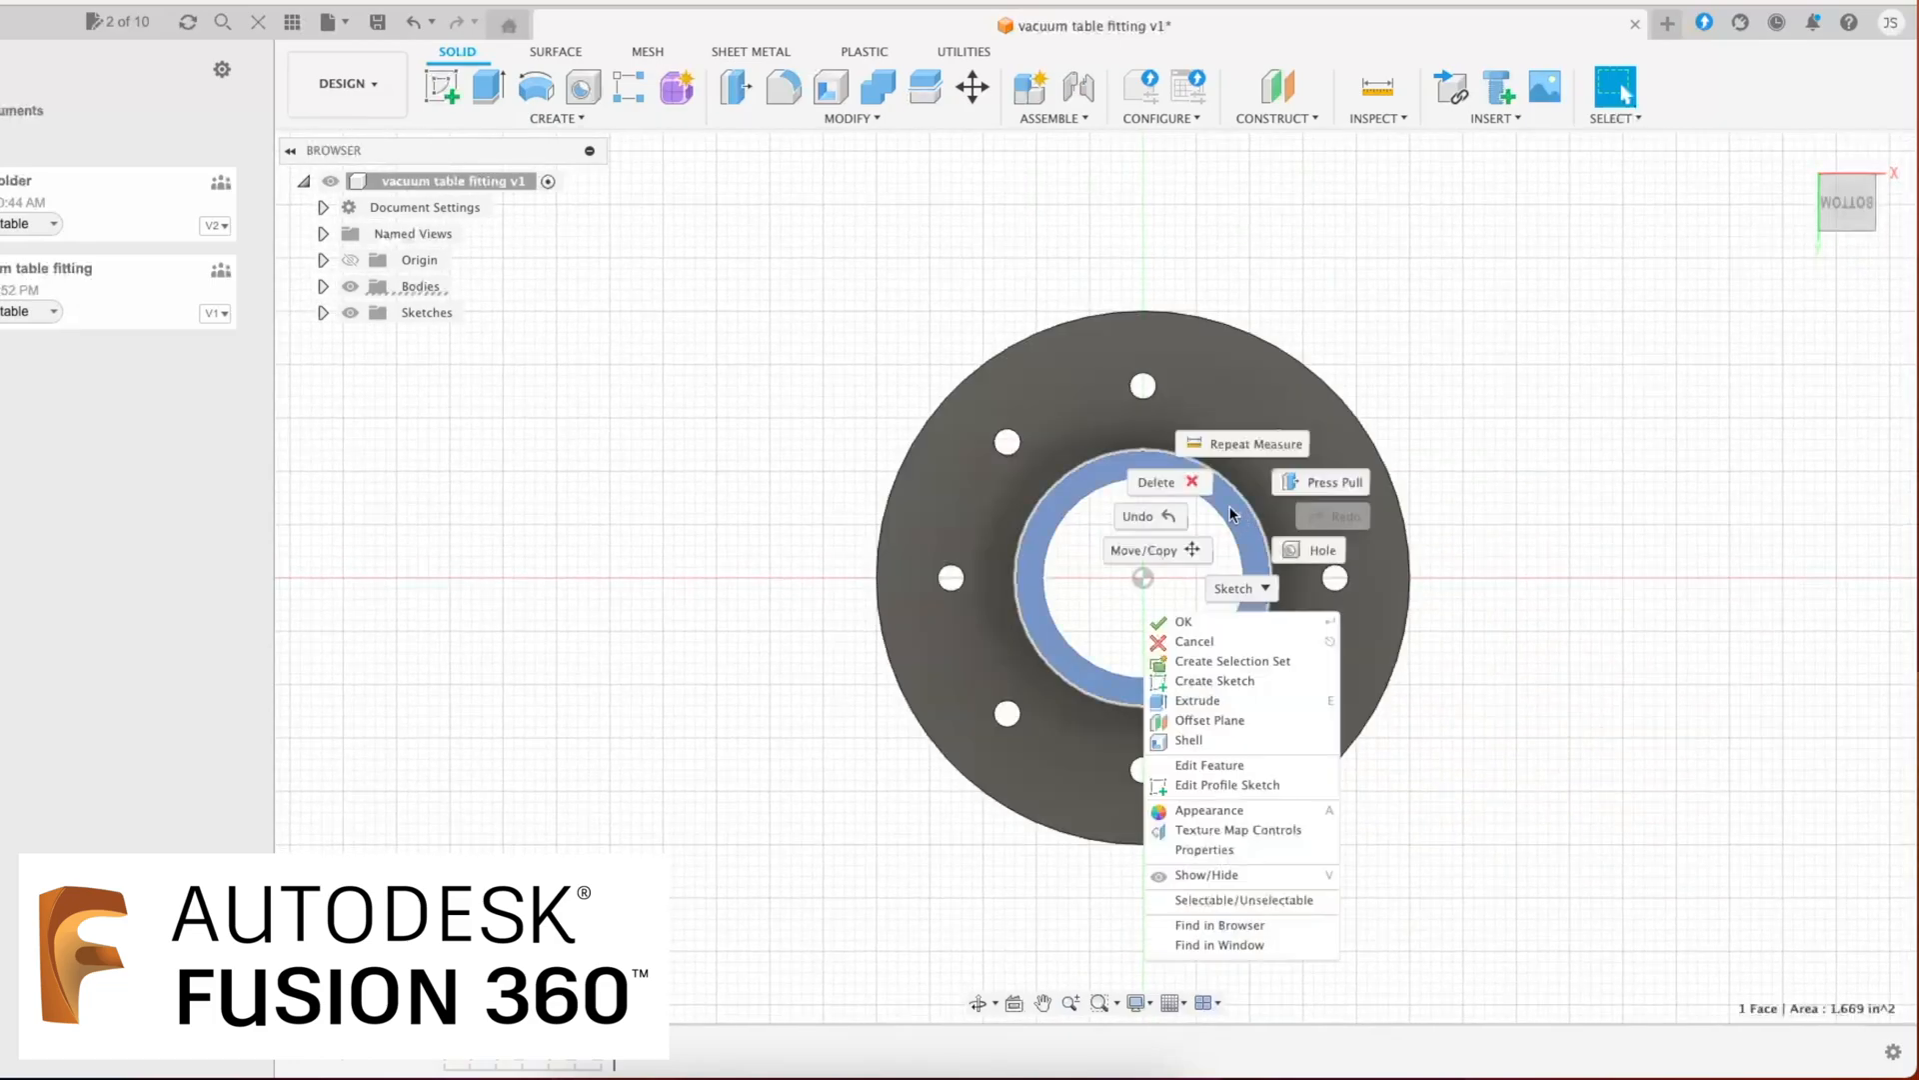
click(490, 85)
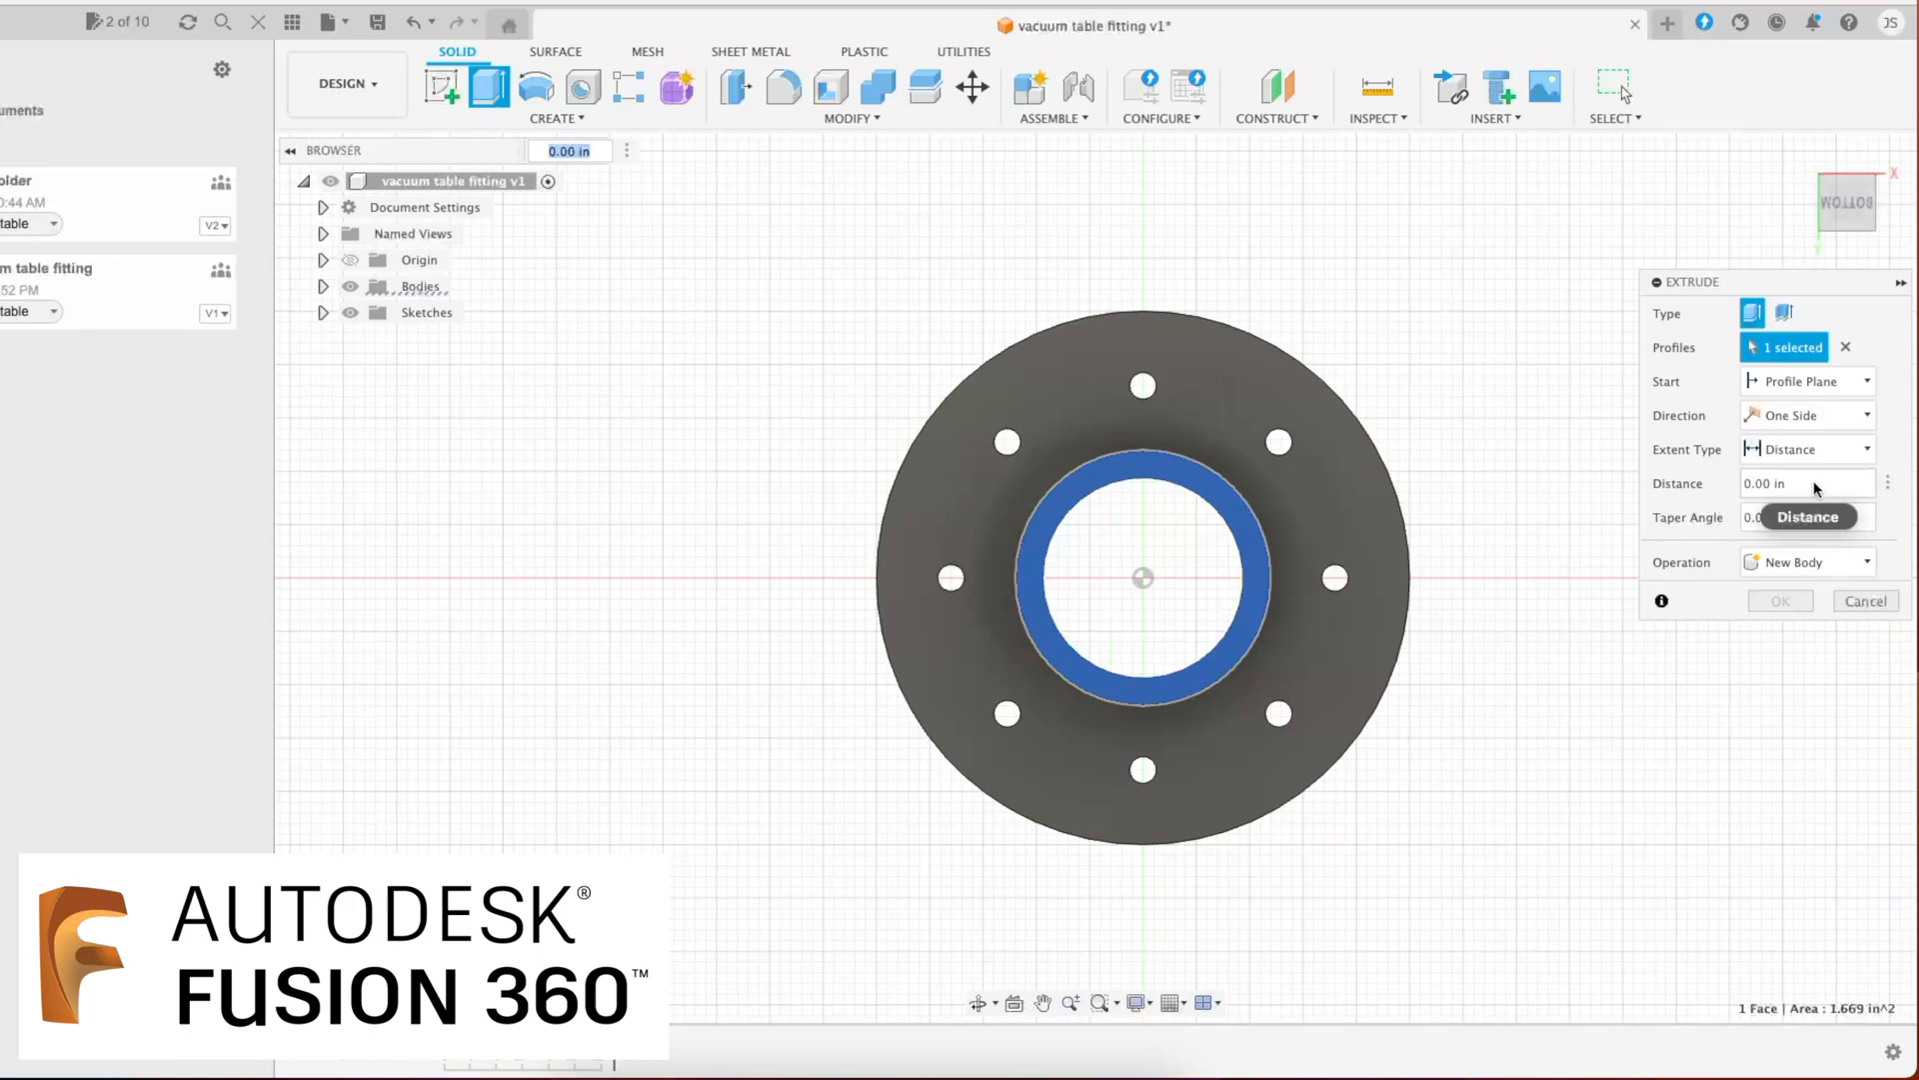
drag(1815, 484, 1717, 482)
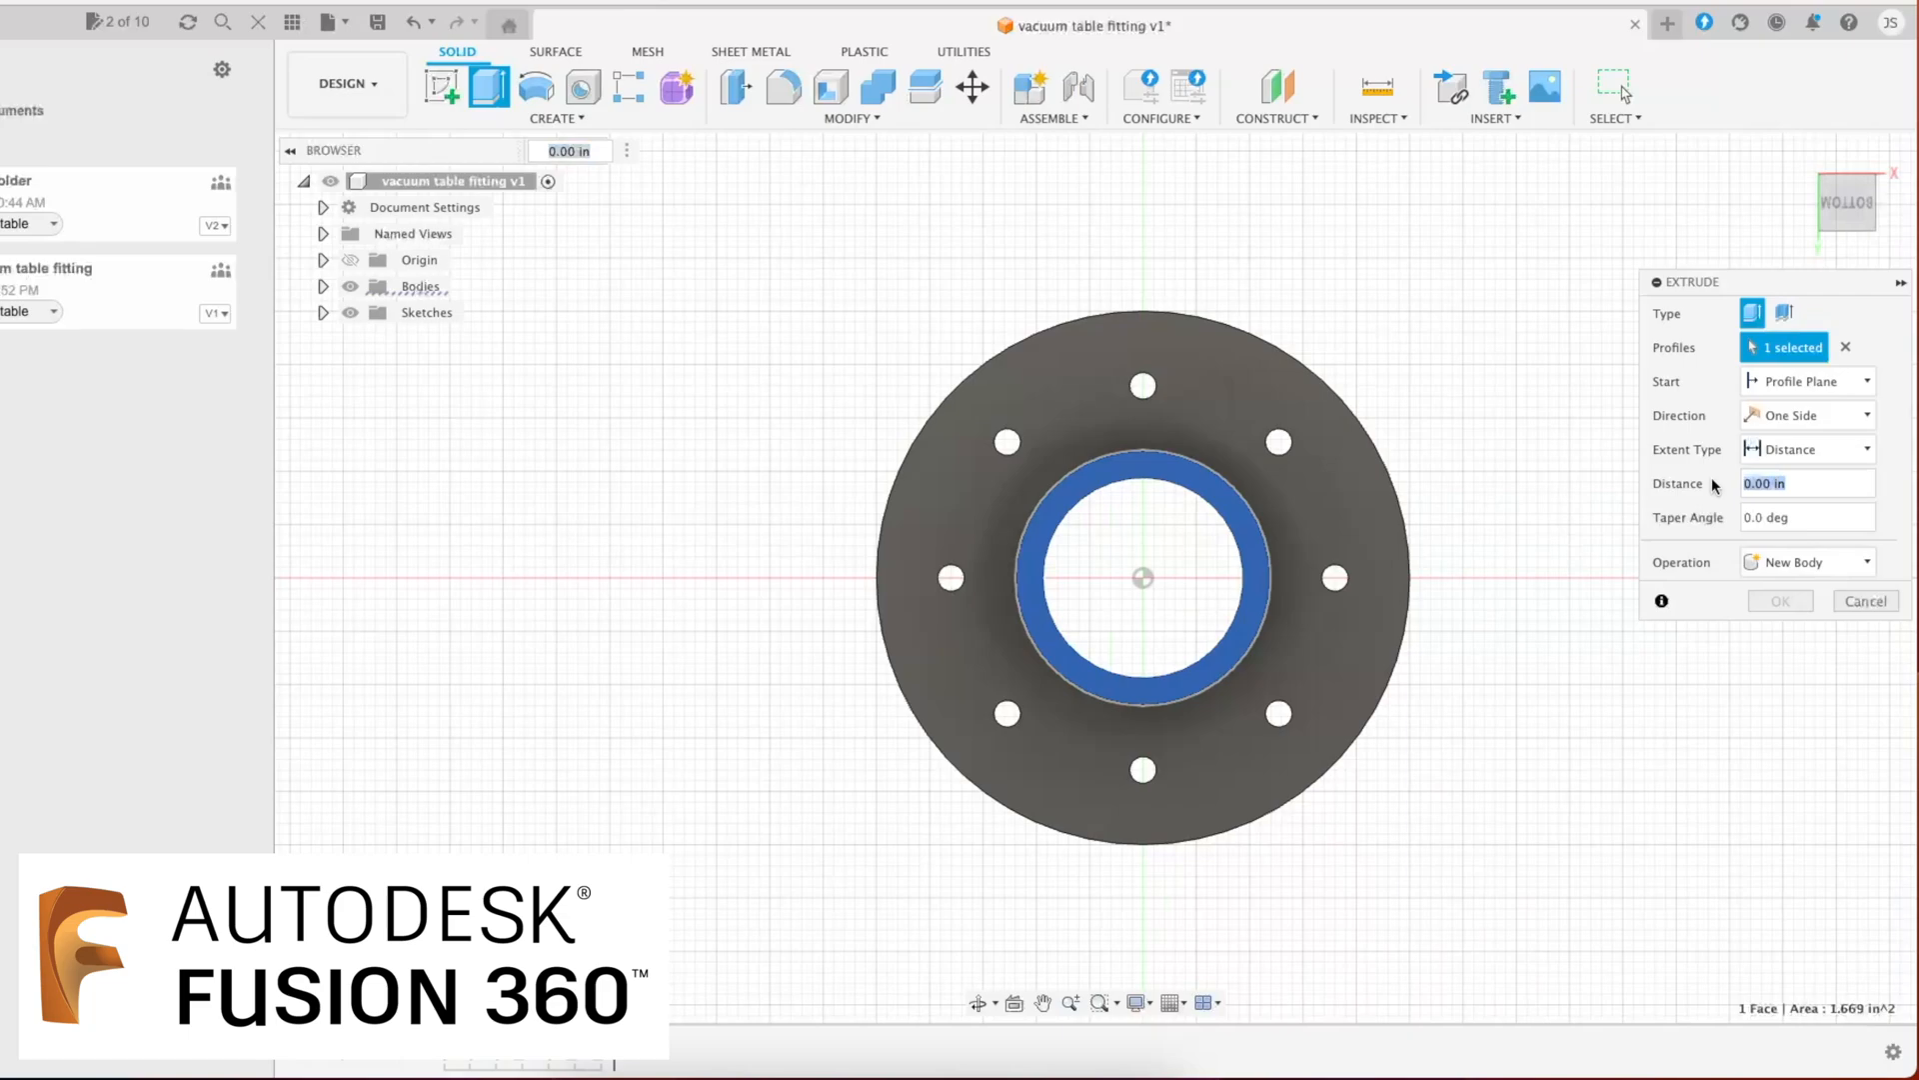
text(-.25)
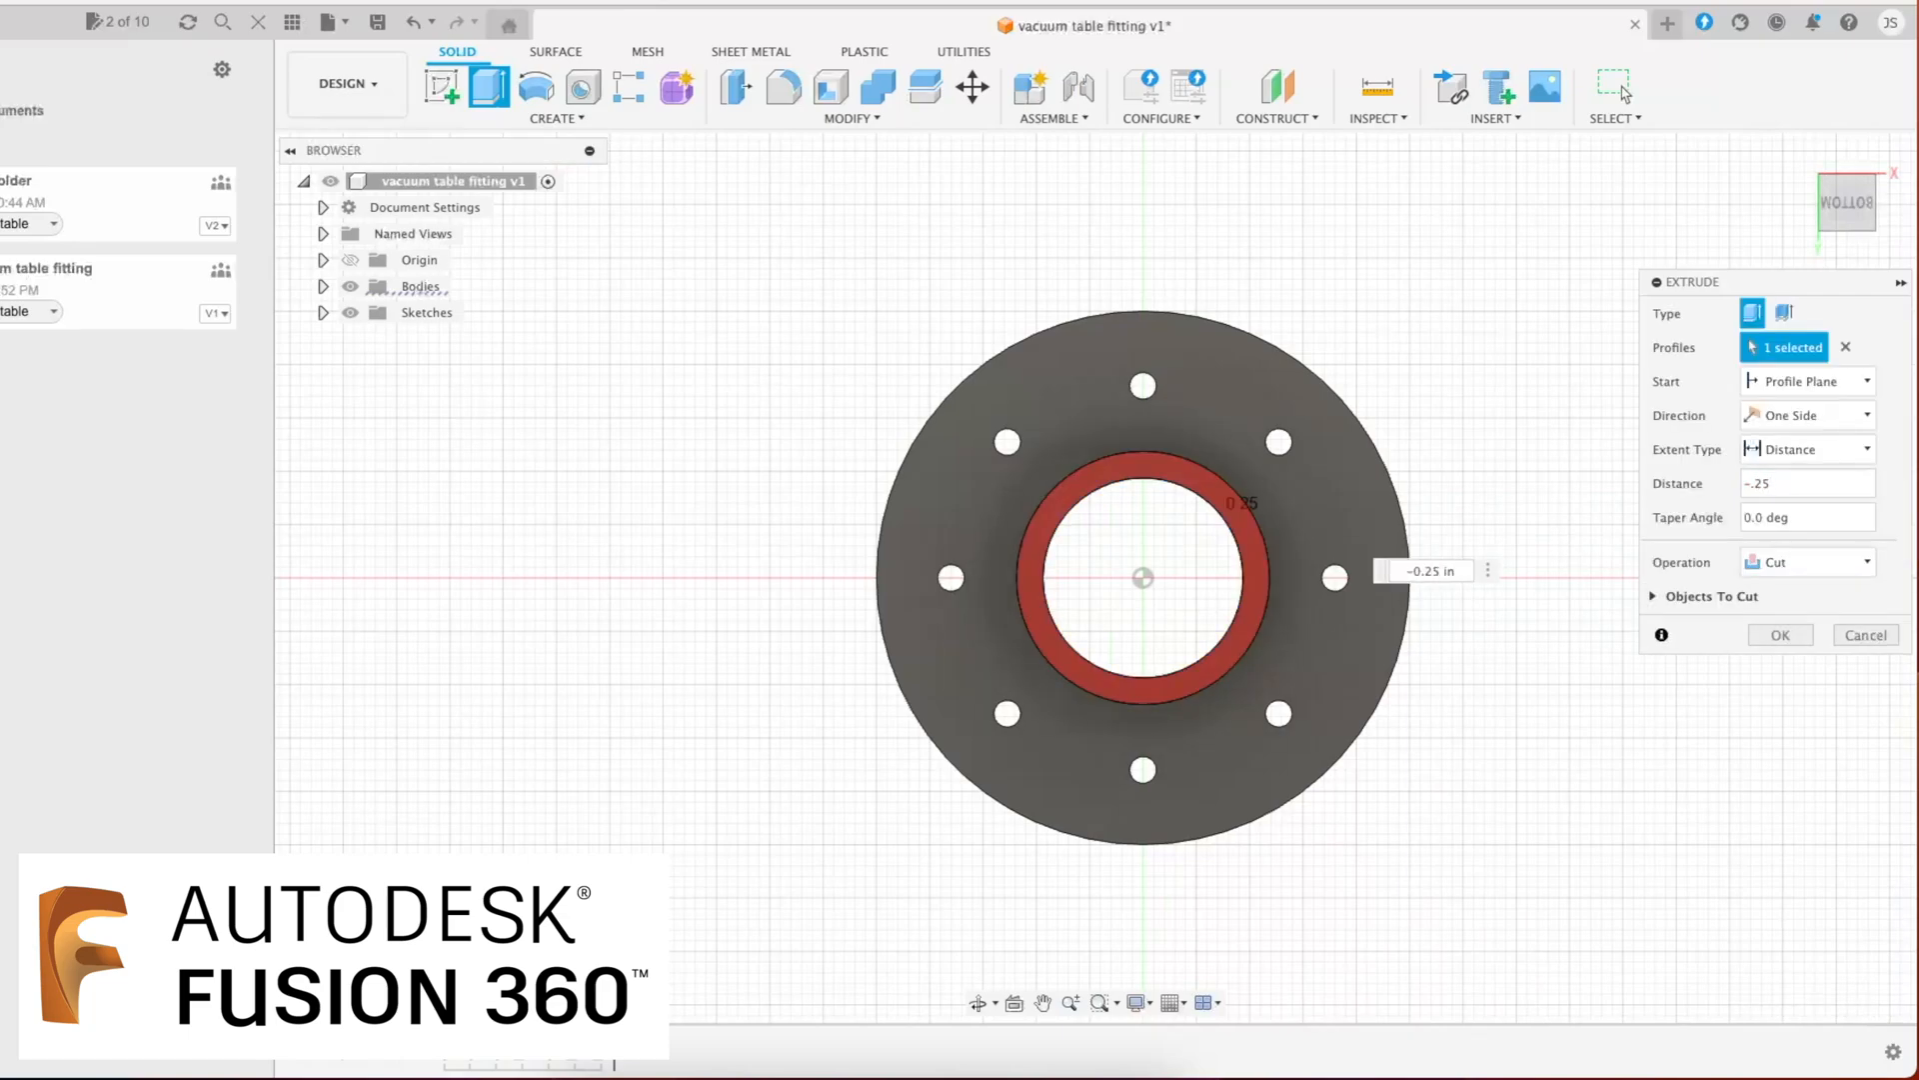
click(1776, 636)
Step: Examine the fitting from the side, at an angle and from above to check both pipe sections
shift+middle_drag(1844, 205, 1827, 296)
mouse_move(1828, 297)
mouse_down()
mouse_move(1827, 343)
mouse_move(1829, 150)
mouse_move(1833, 222)
mouse_move(1834, 172)
mouse_move(1836, 190)
mouse_up()
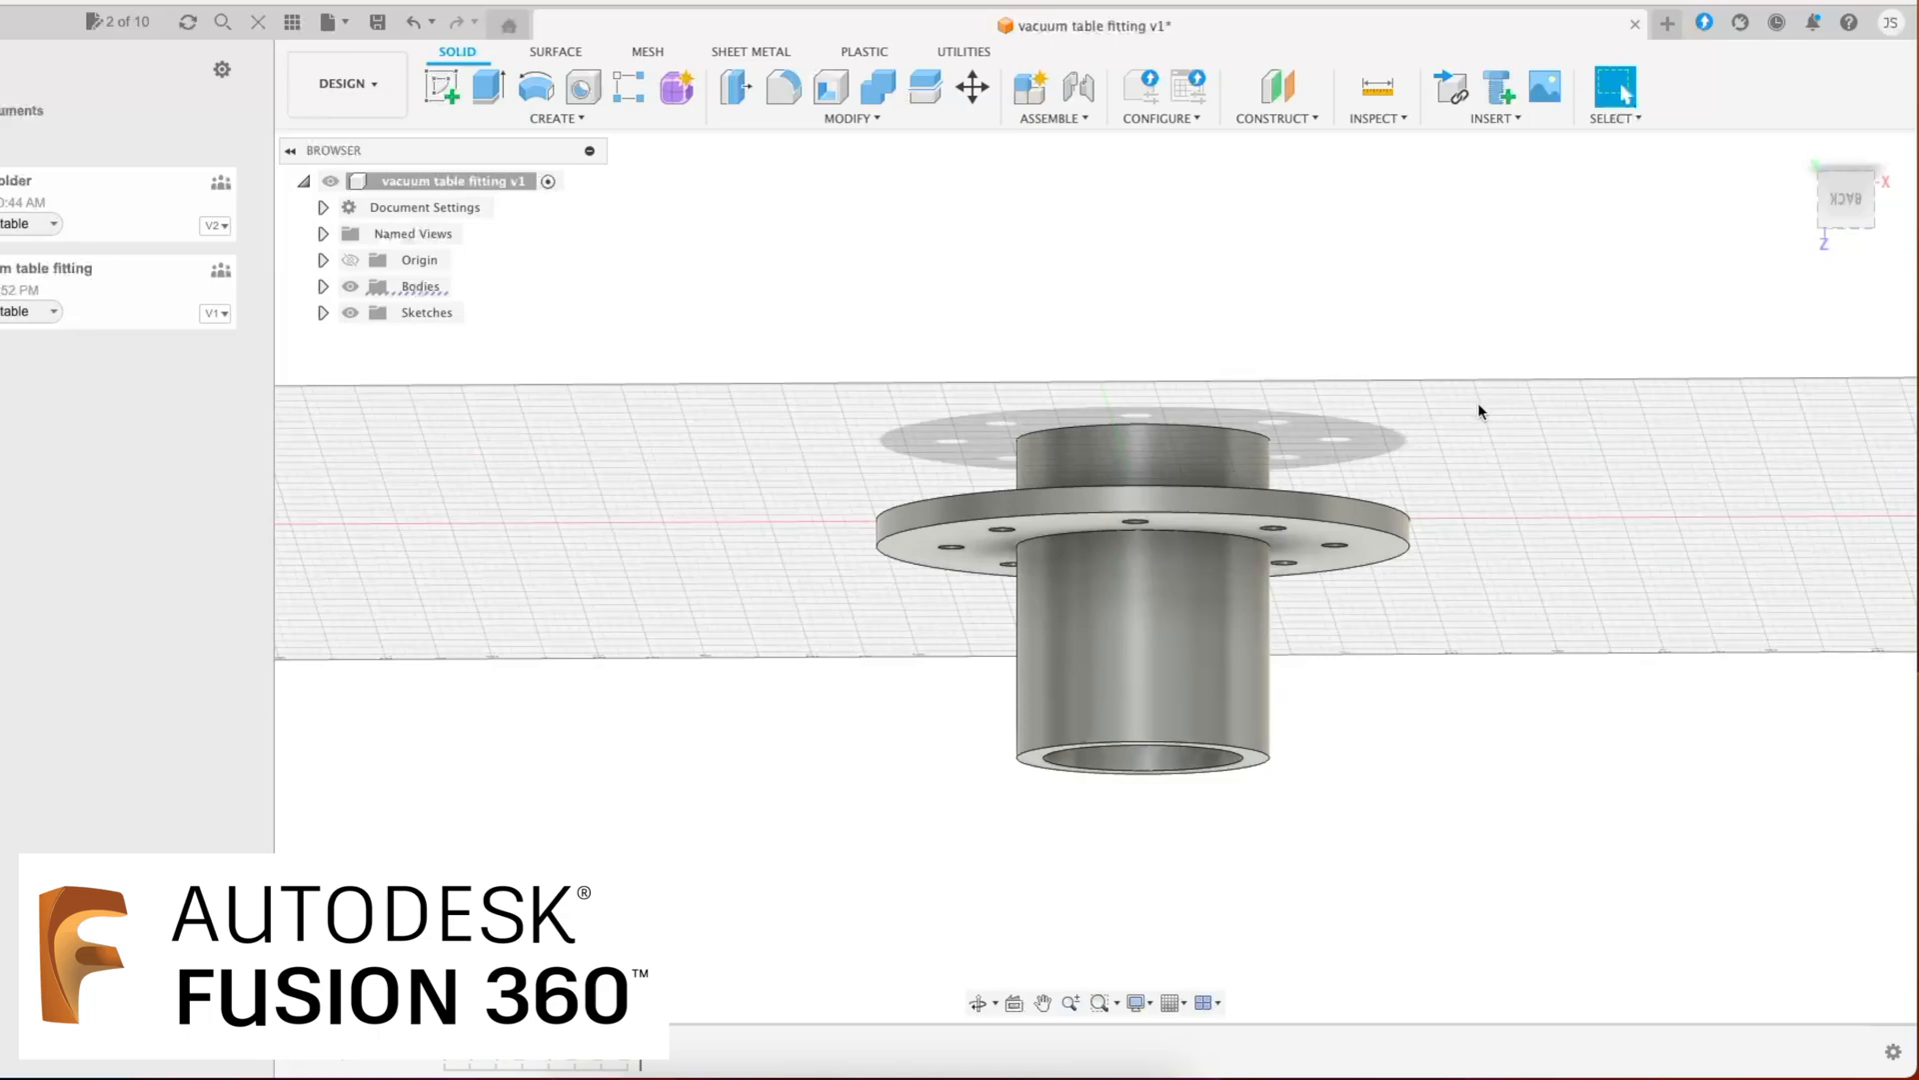
click(1836, 194)
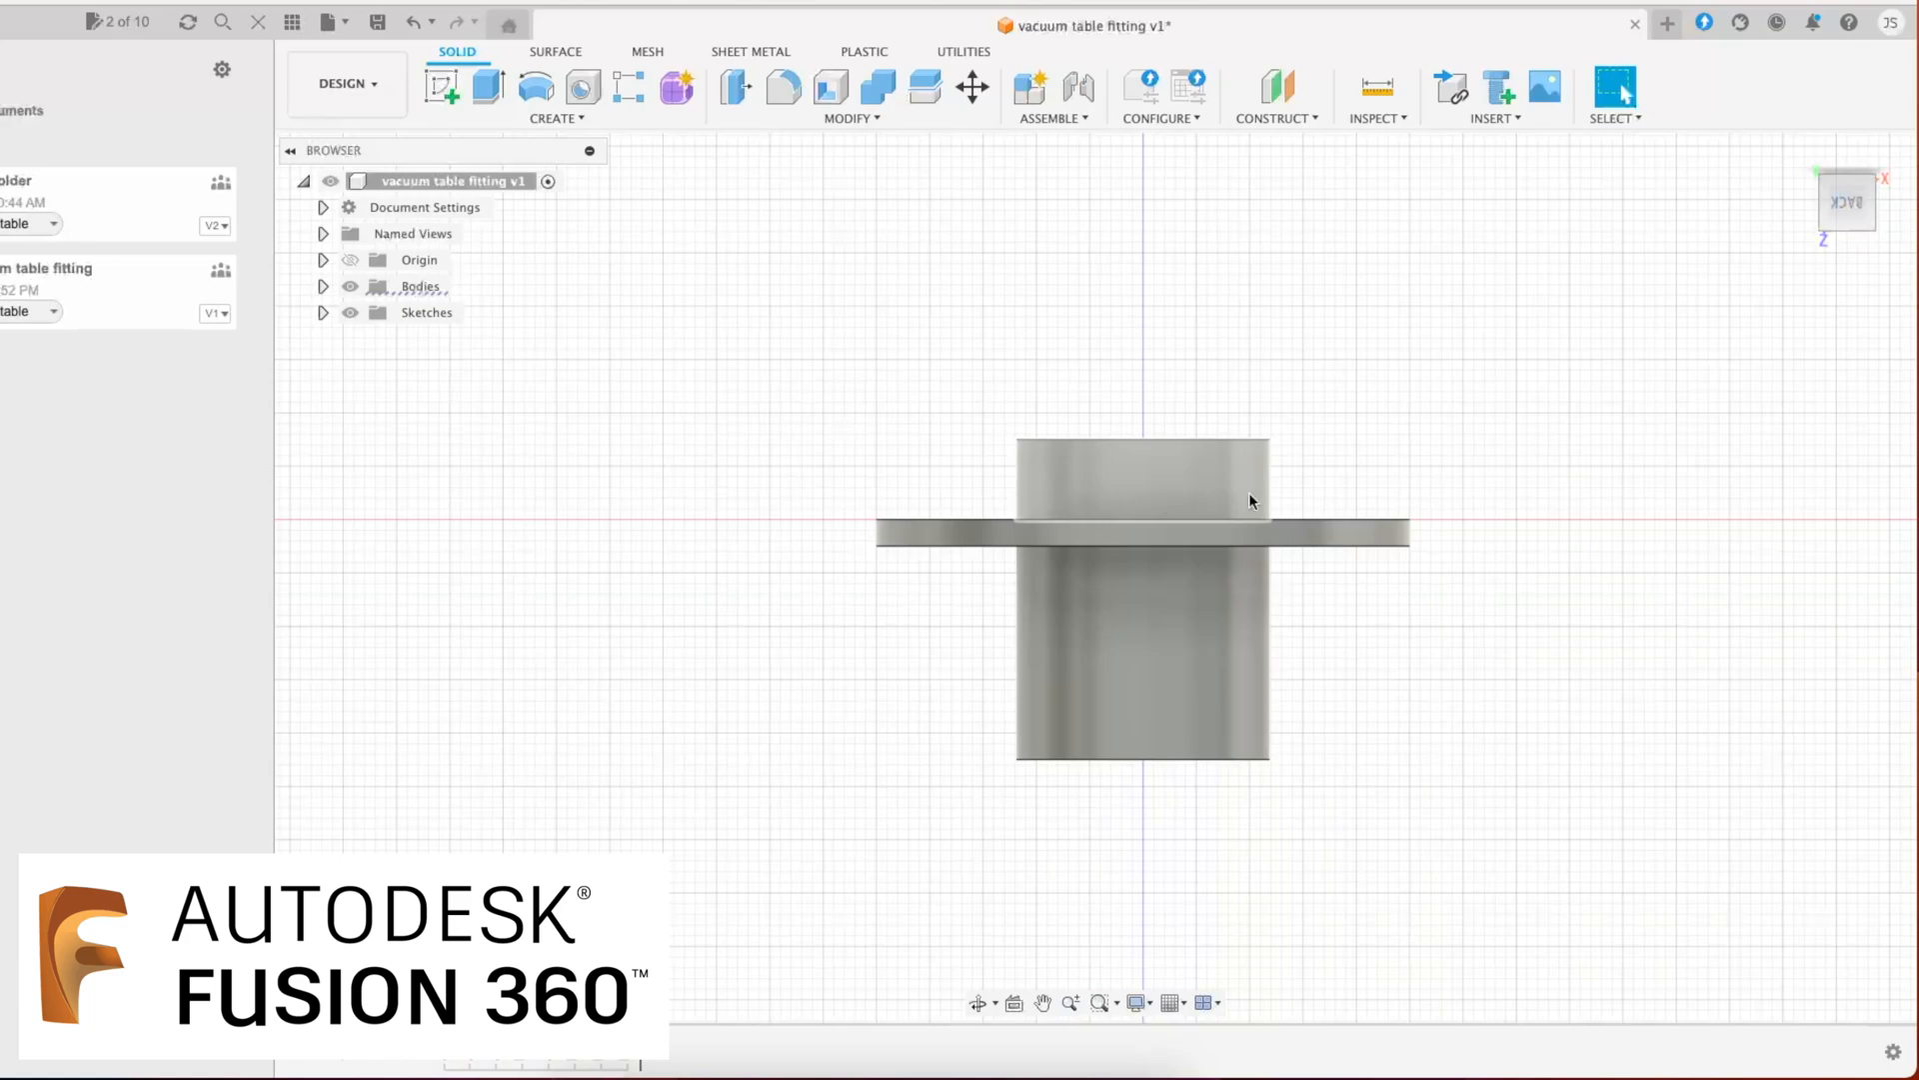
drag(1837, 222, 1826, 184)
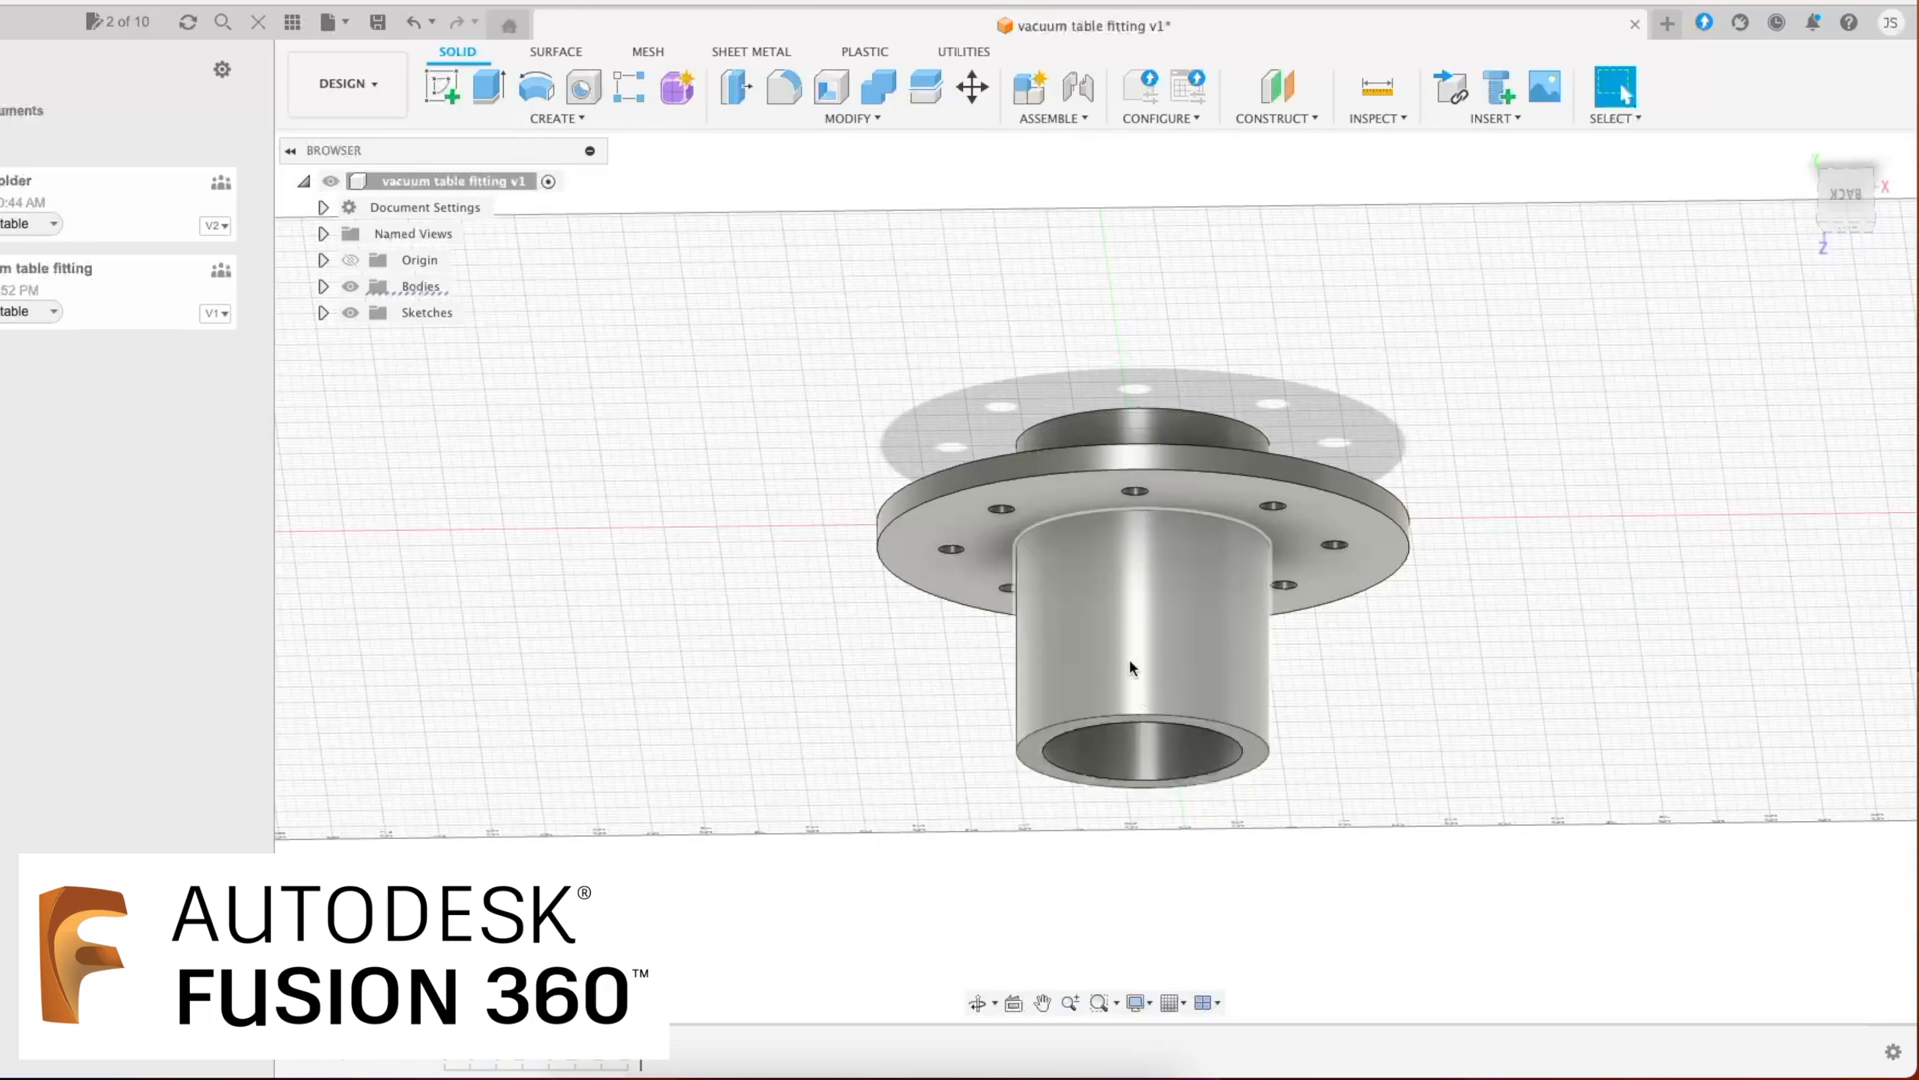
click(1148, 688)
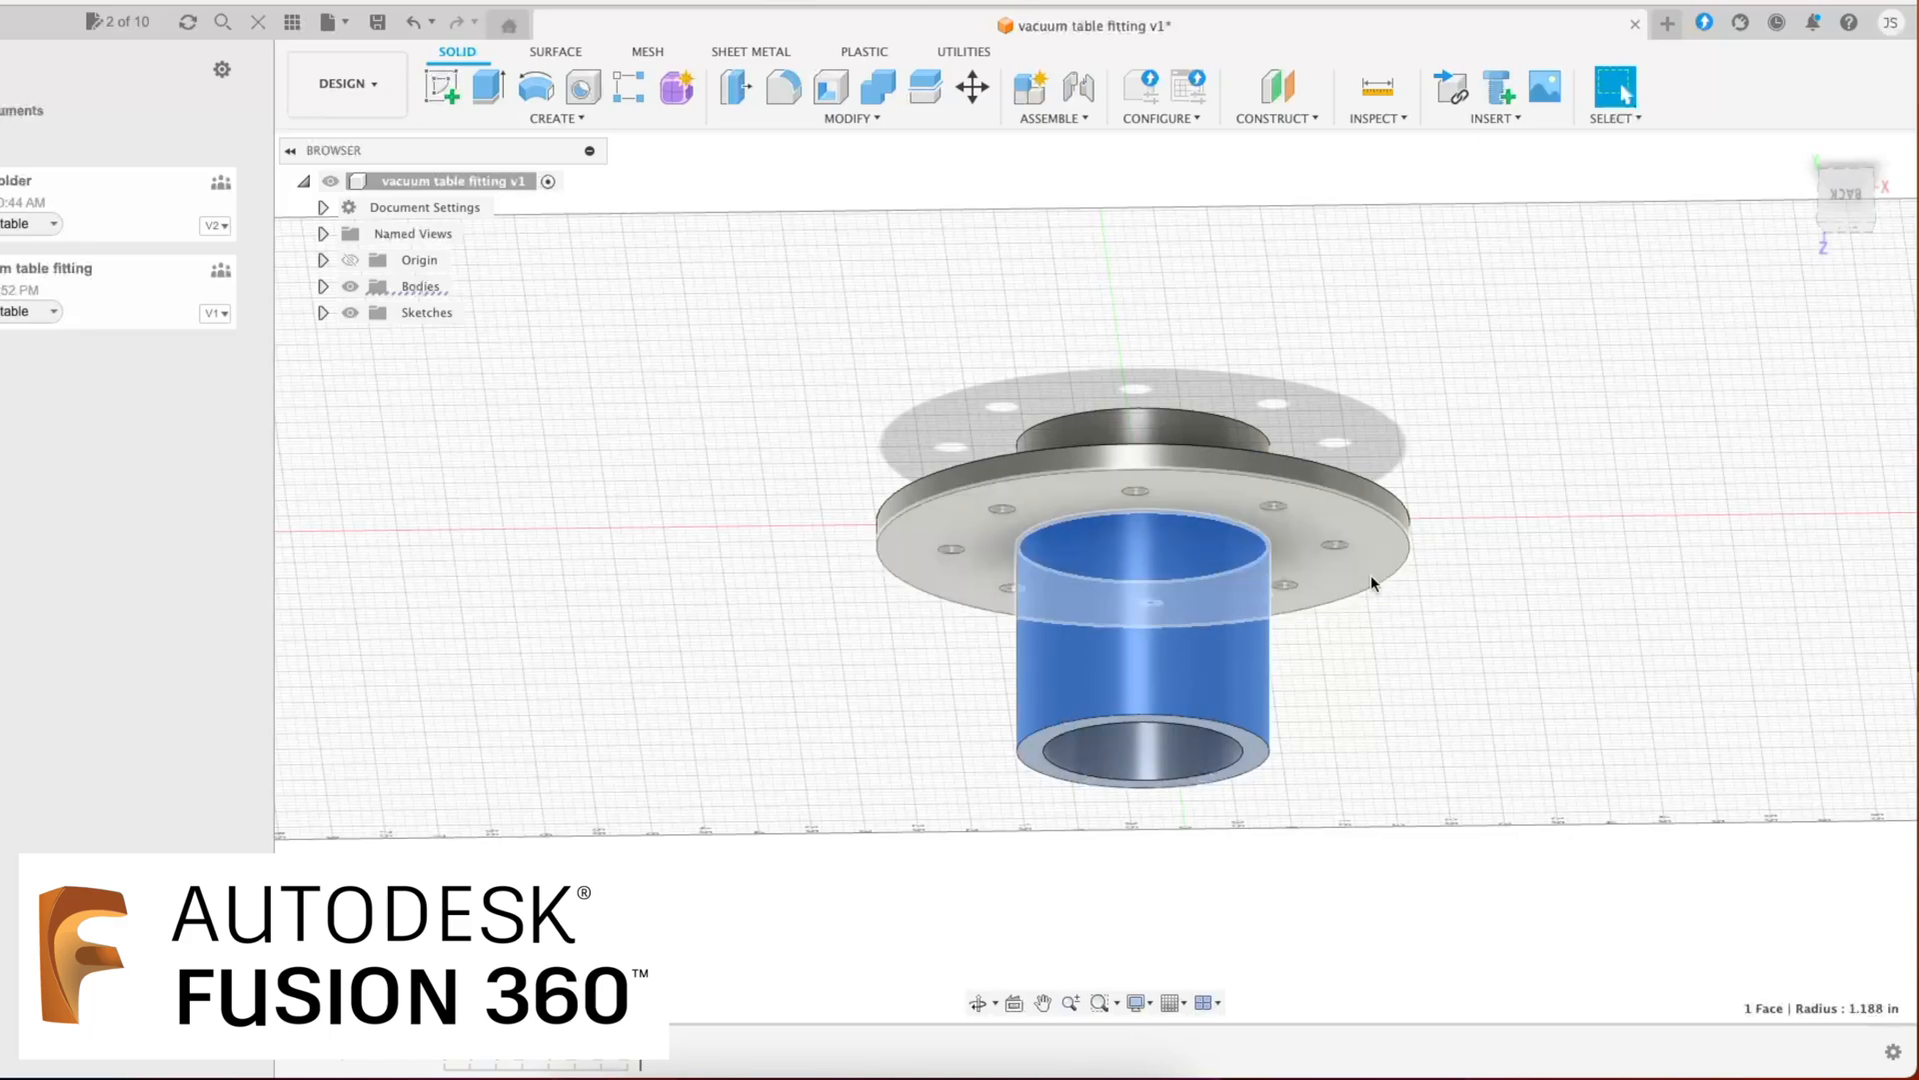
click(1851, 169)
mouse_move(1850, 168)
mouse_down()
mouse_move(1850, 385)
mouse_move(1850, 341)
mouse_up()
mouse_move(1850, 95)
mouse_down()
mouse_move(1847, 219)
mouse_move(1850, 164)
mouse_up()
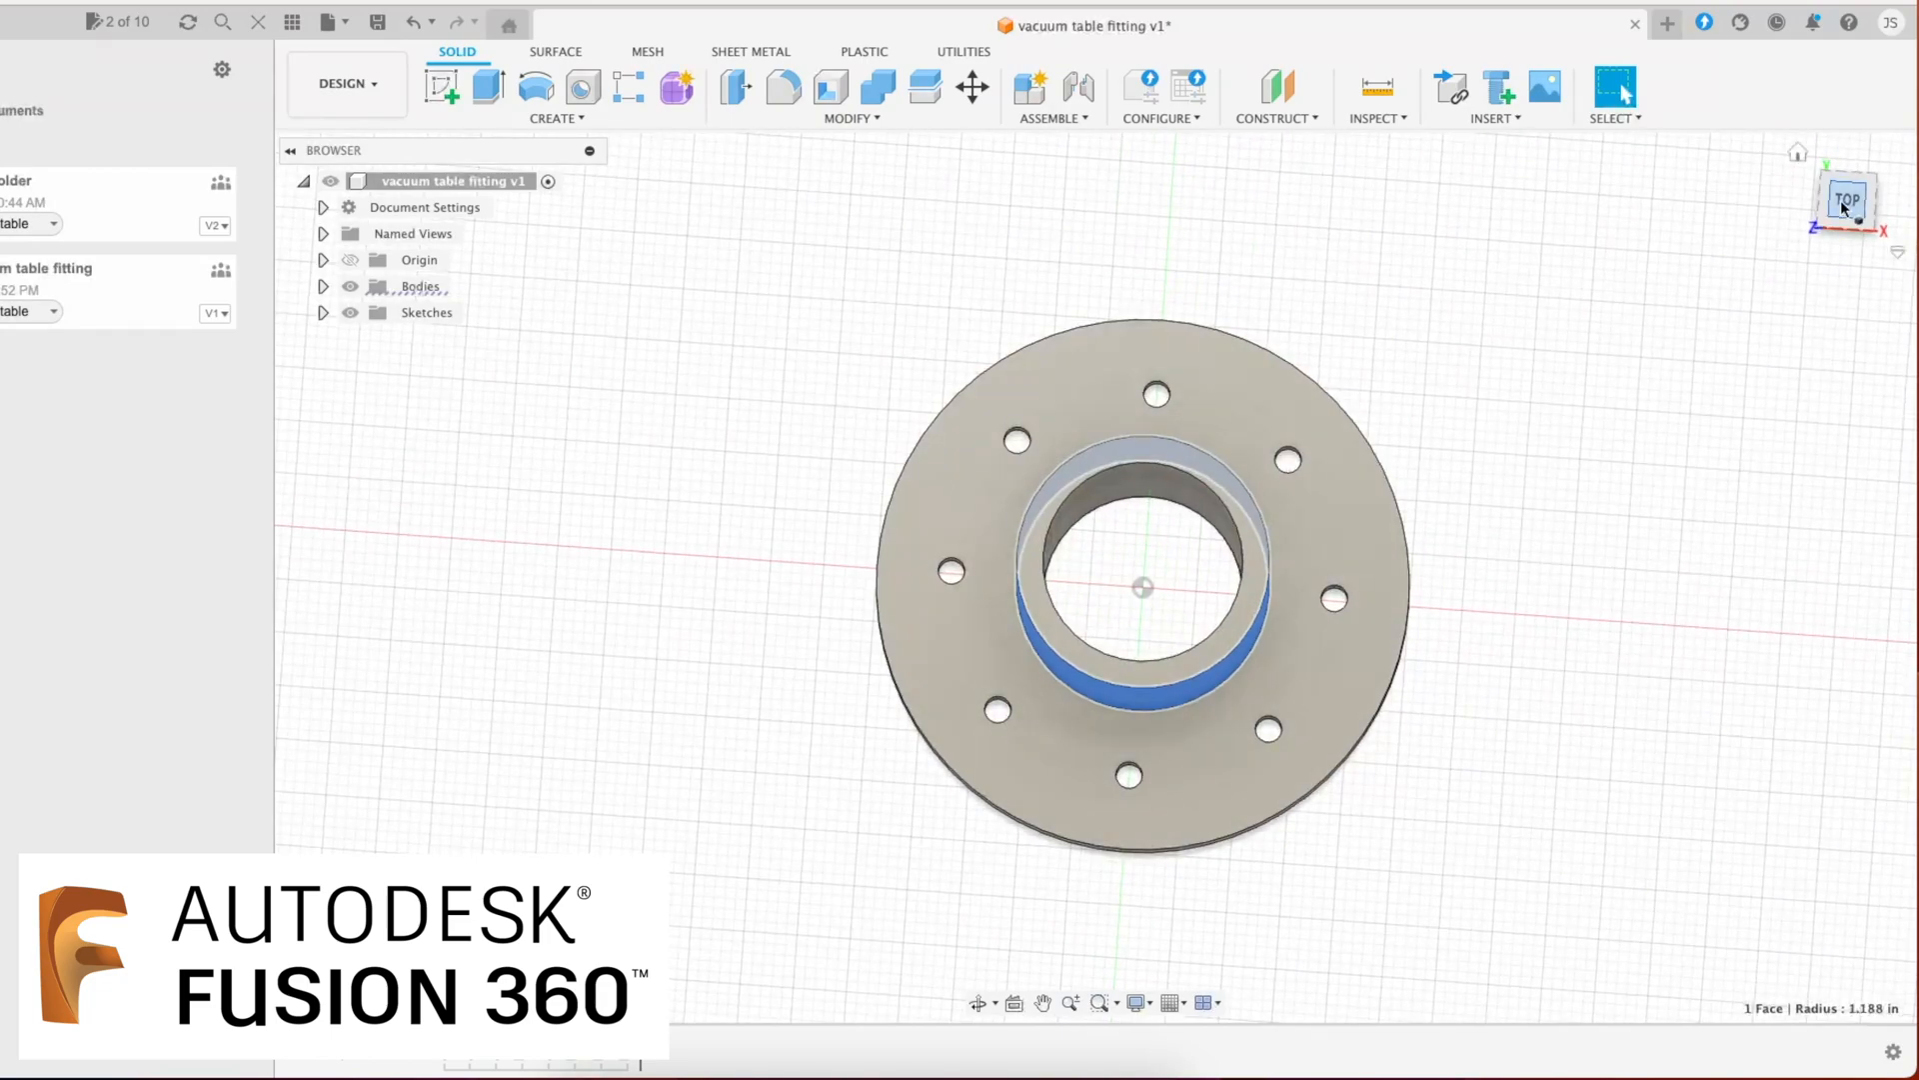
click(1843, 204)
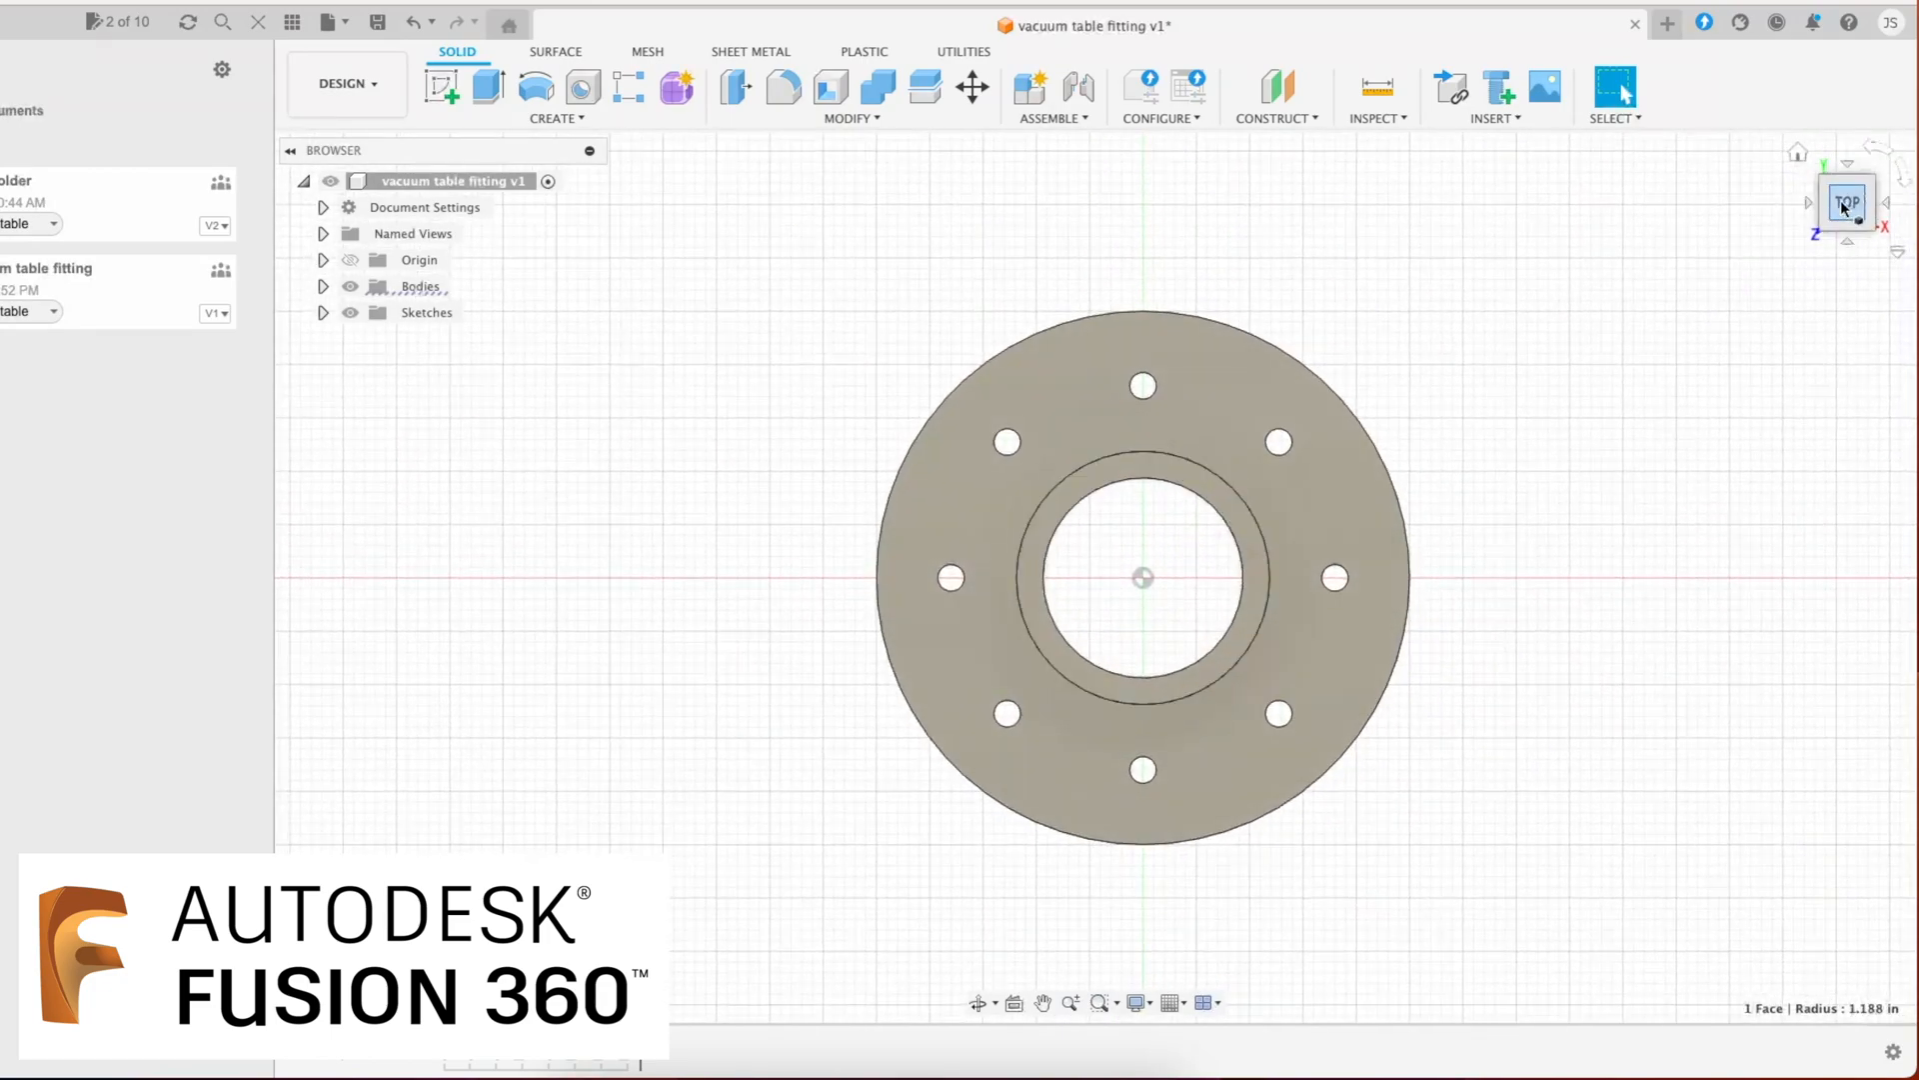
Step: Add a countersunk hole centred on the flange's upper-right screw hole, with a 0.375 in countersink diameter and 0.25 in hole diameter
click(1290, 448)
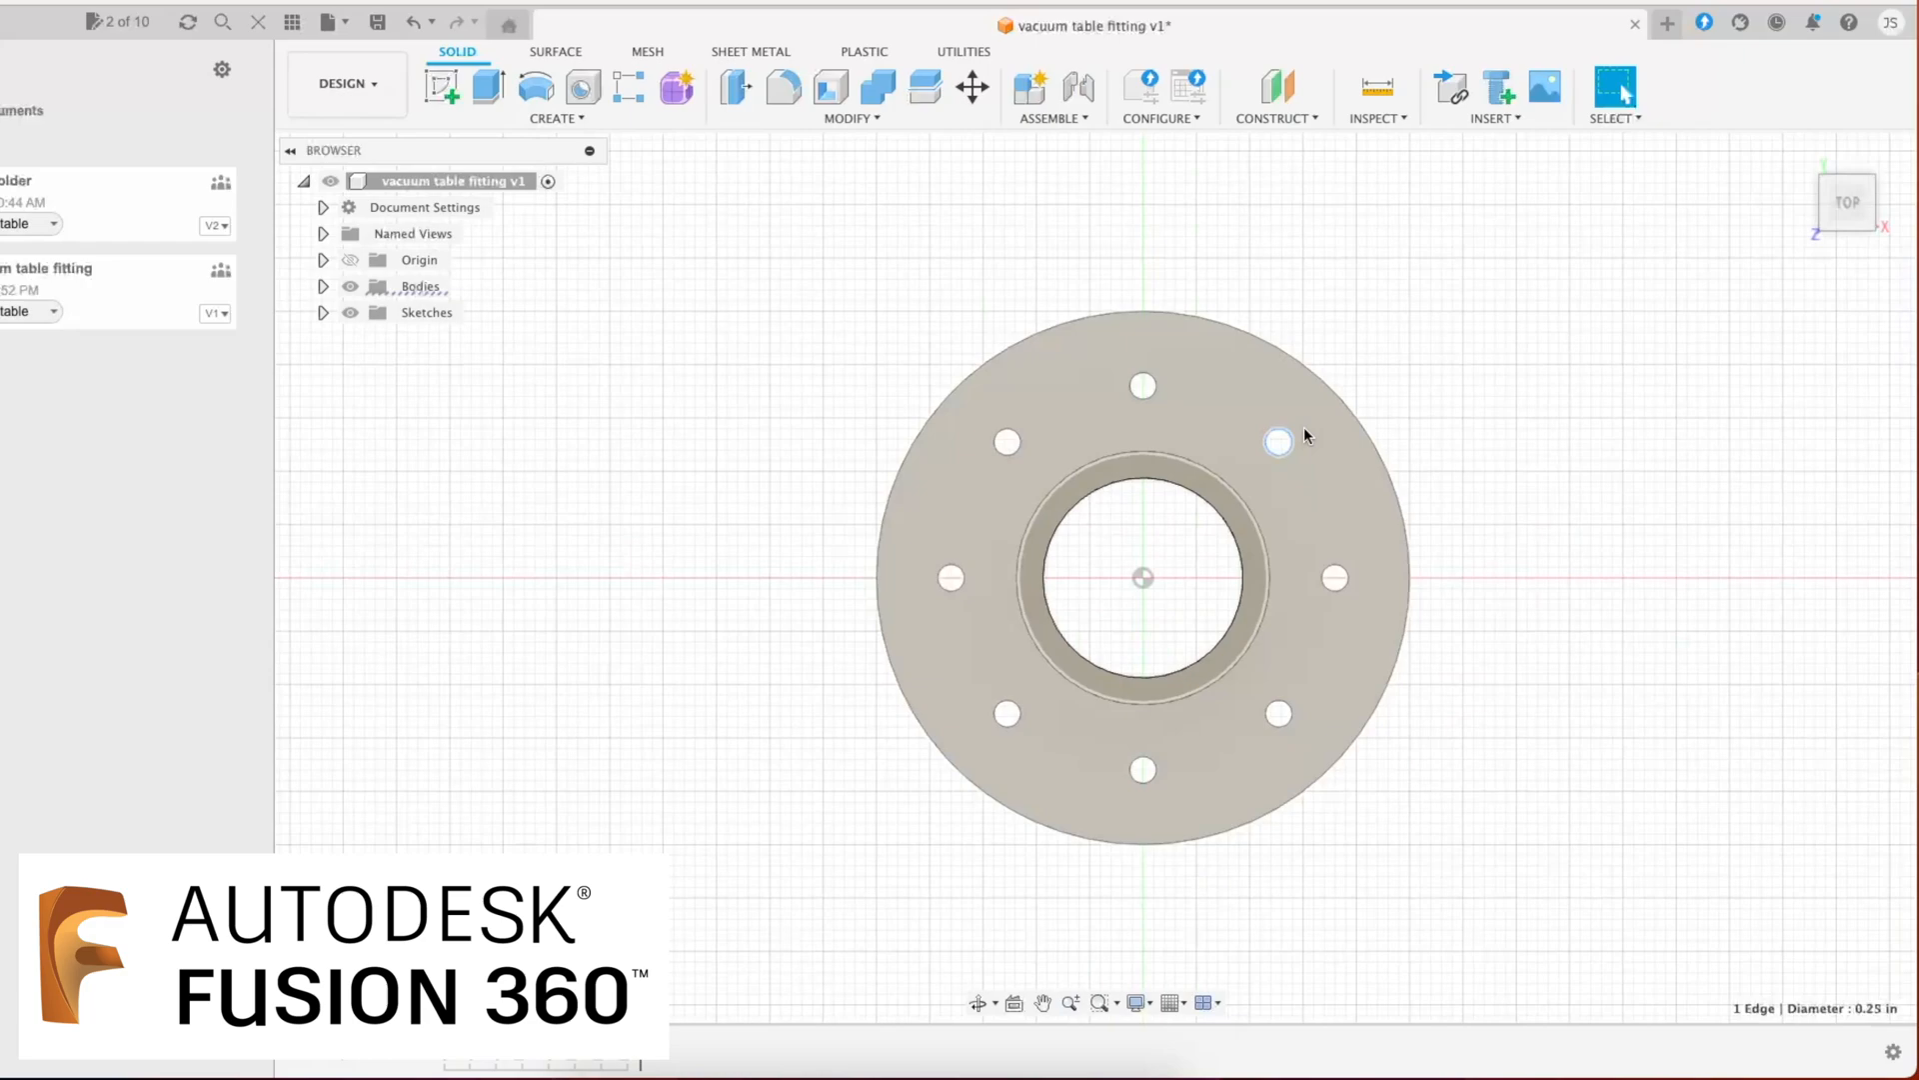
click(582, 93)
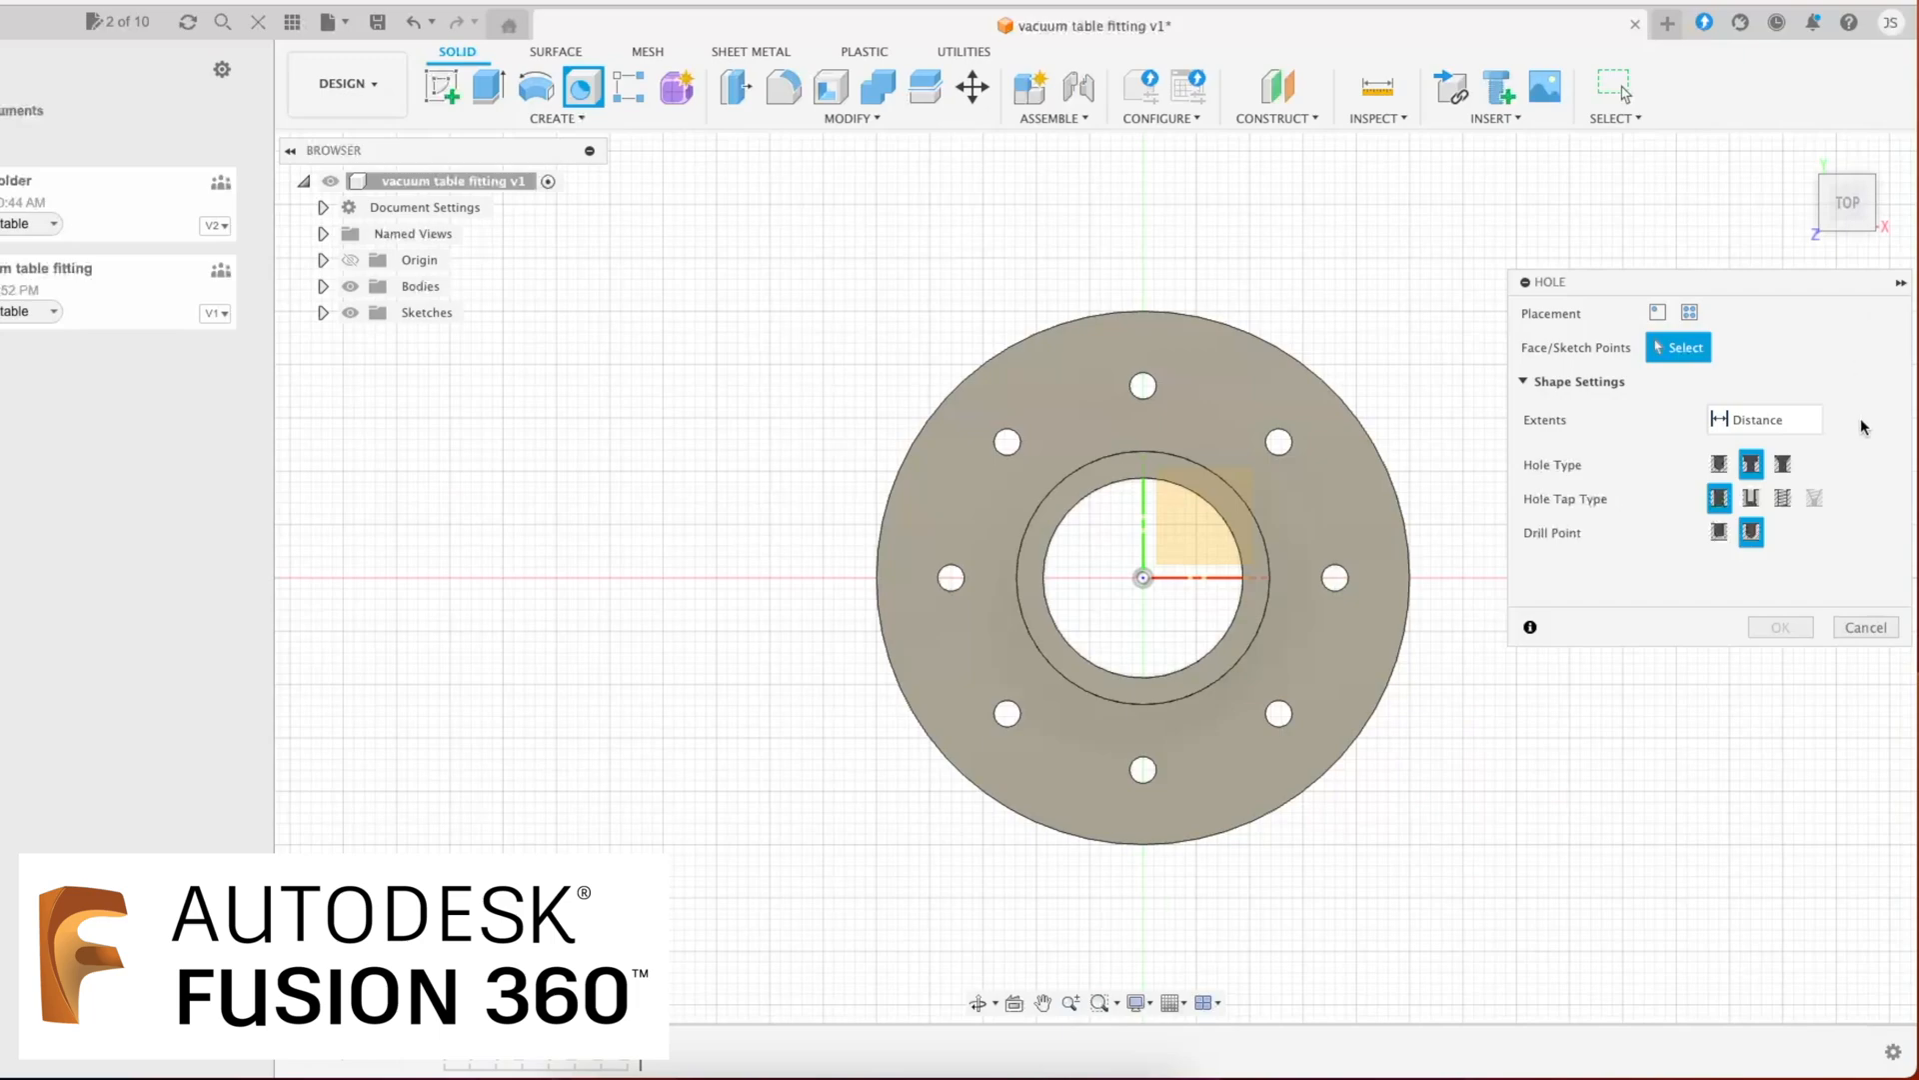
click(1786, 465)
click(1202, 413)
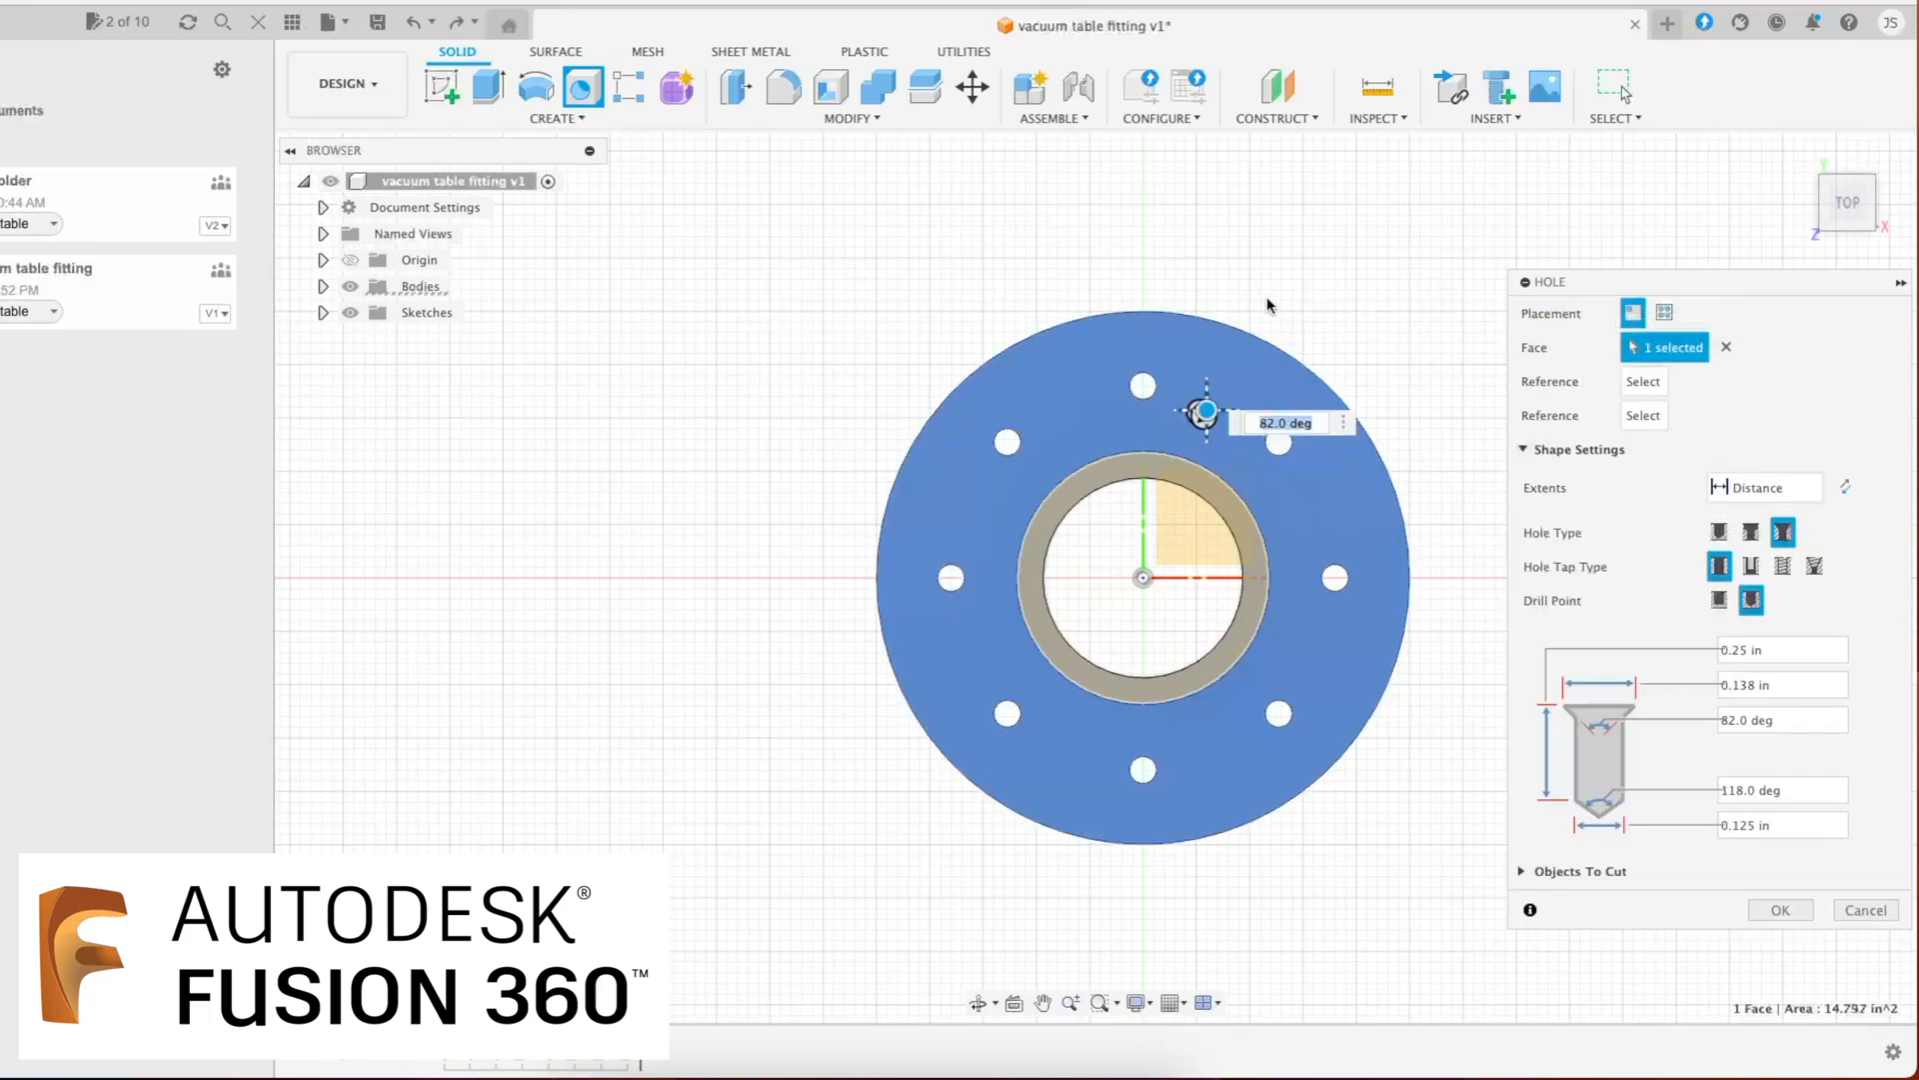
click(1773, 684)
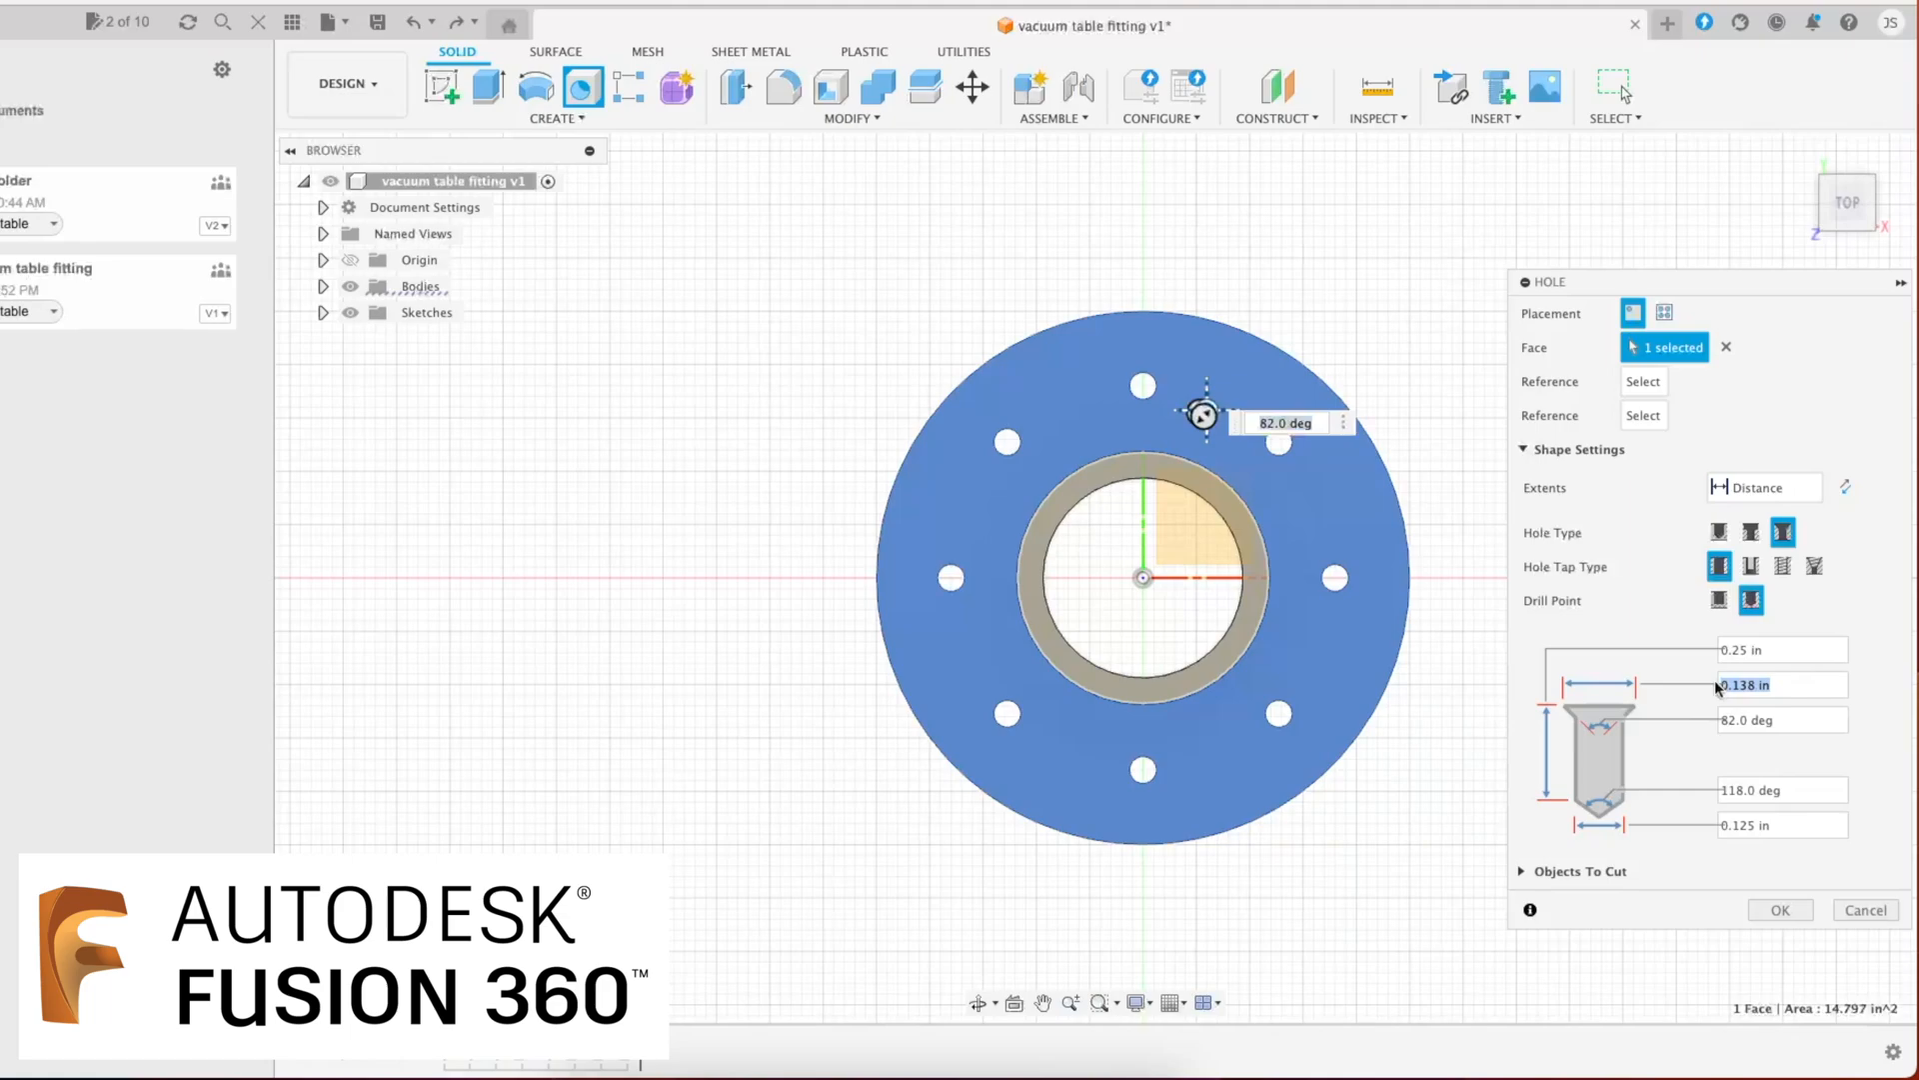
text(.375)
drag(1783, 826, 1694, 817)
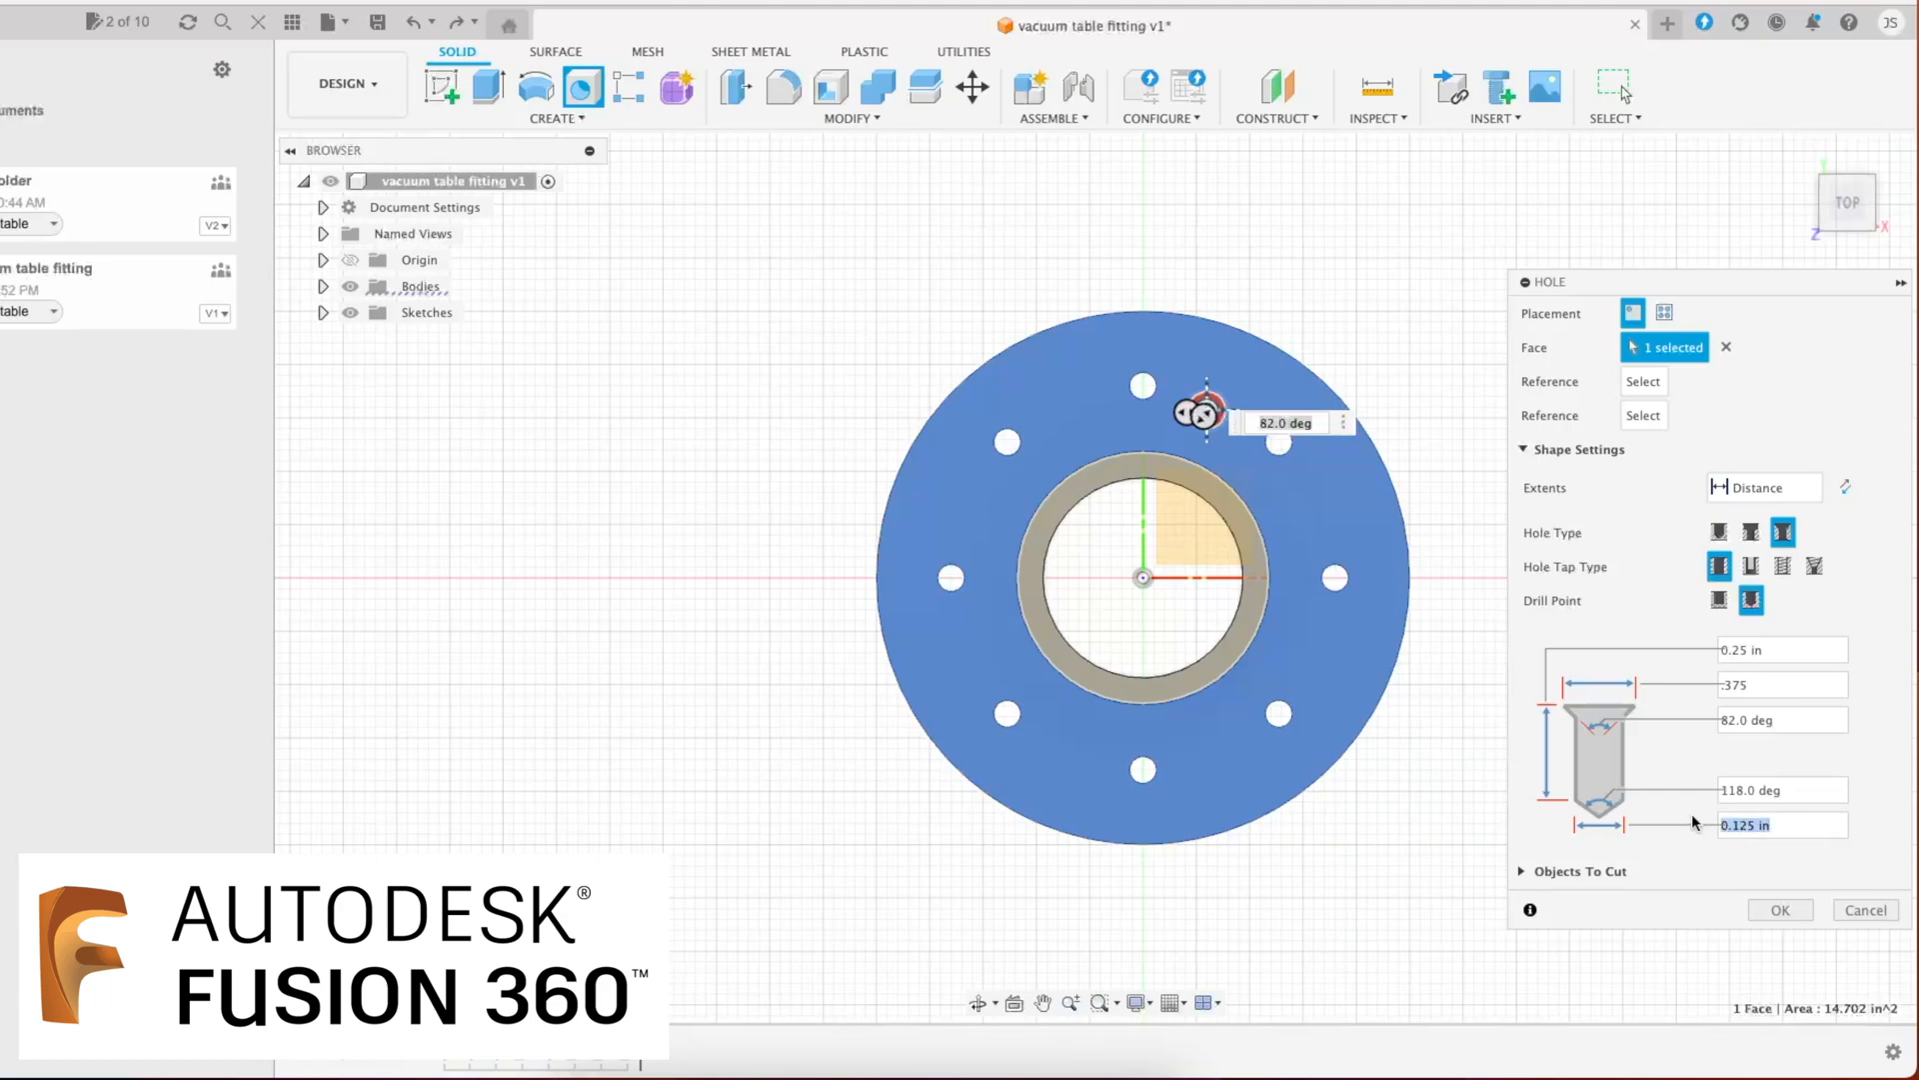
text(.25)
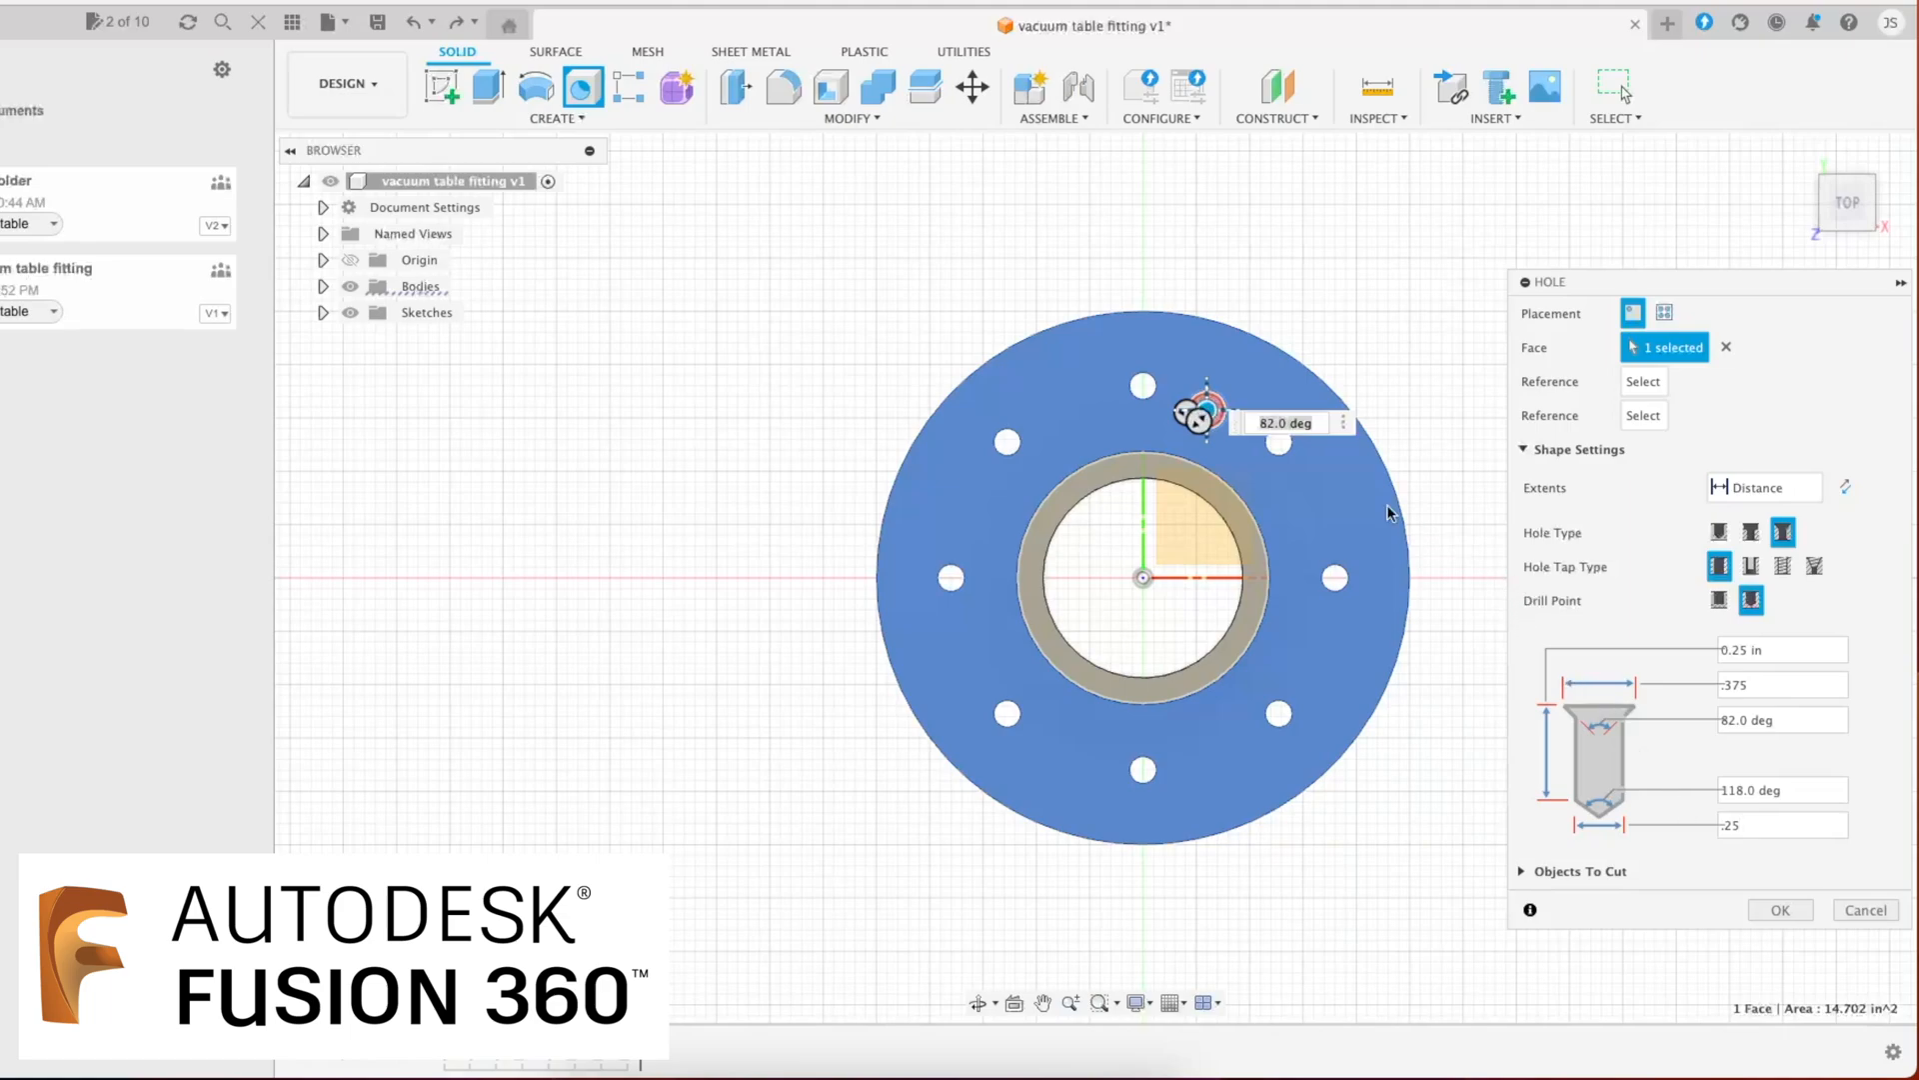
click(1280, 451)
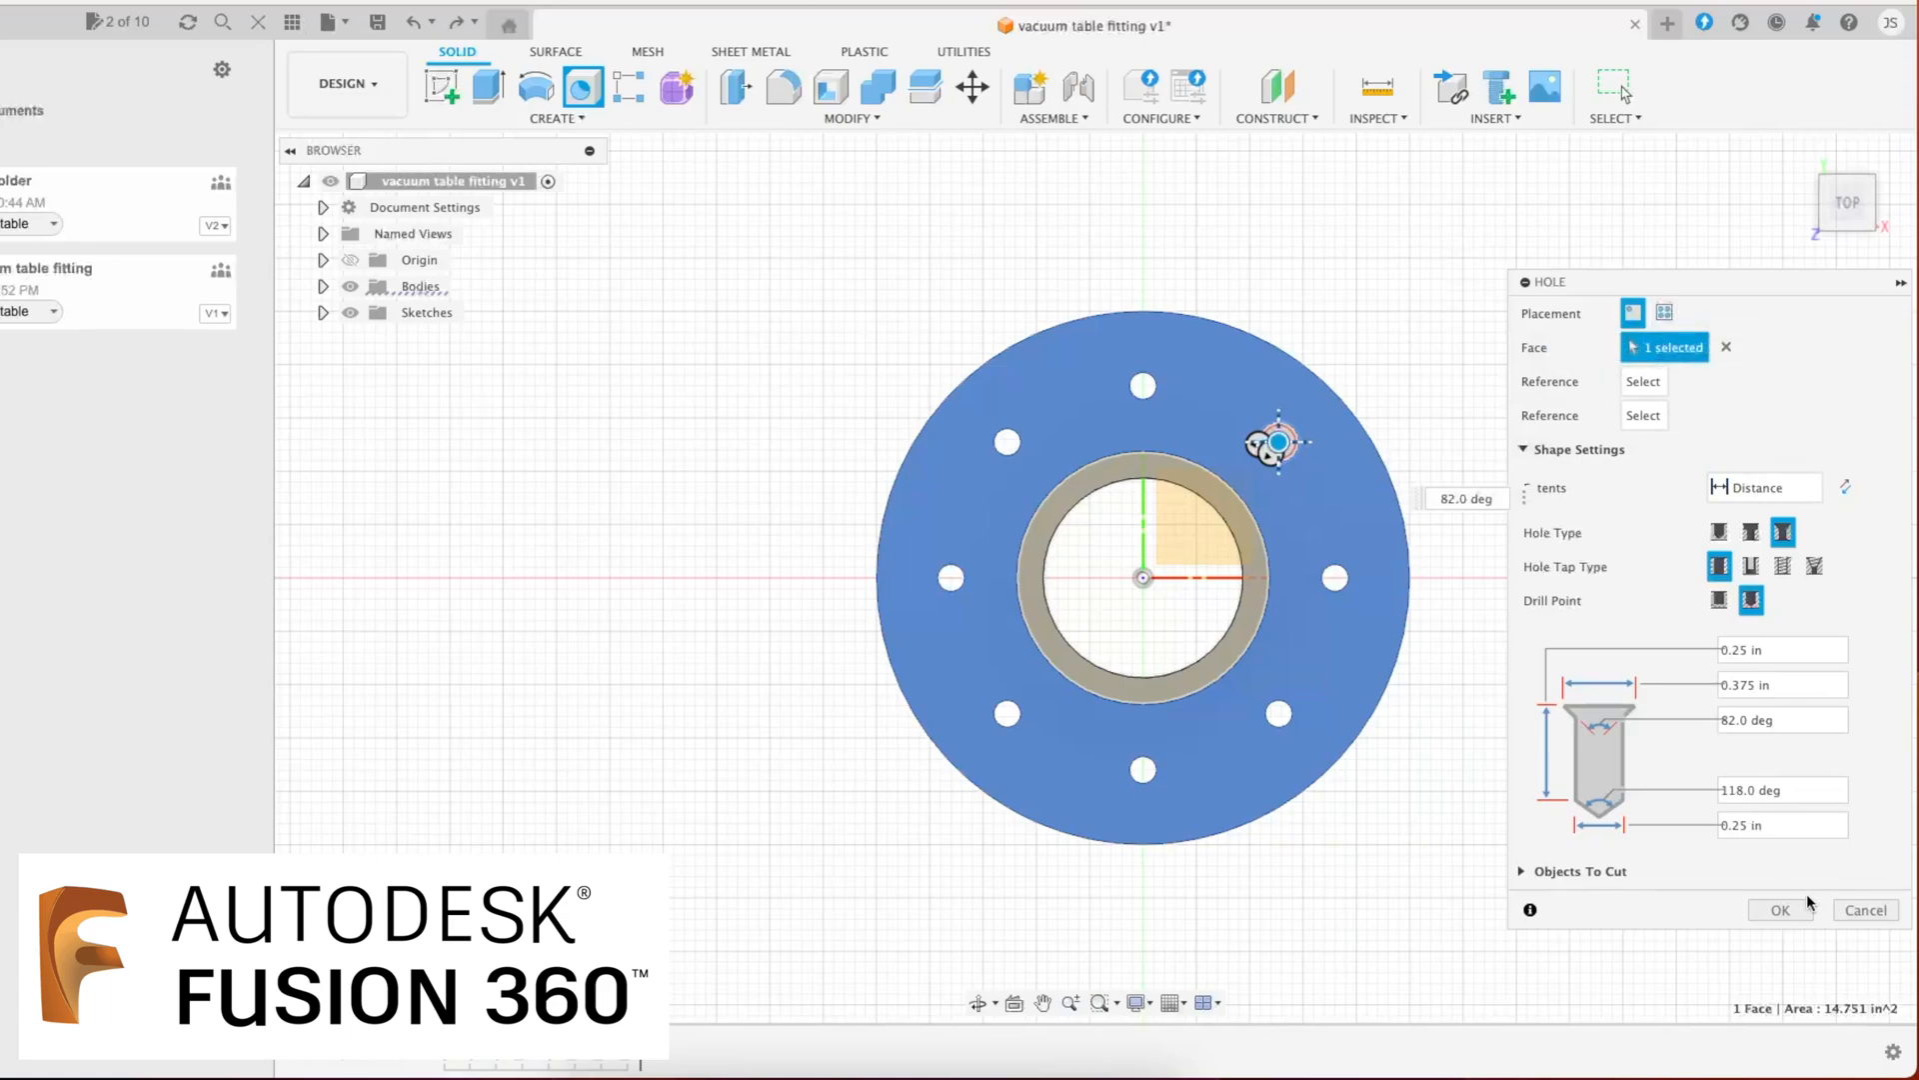
click(1780, 909)
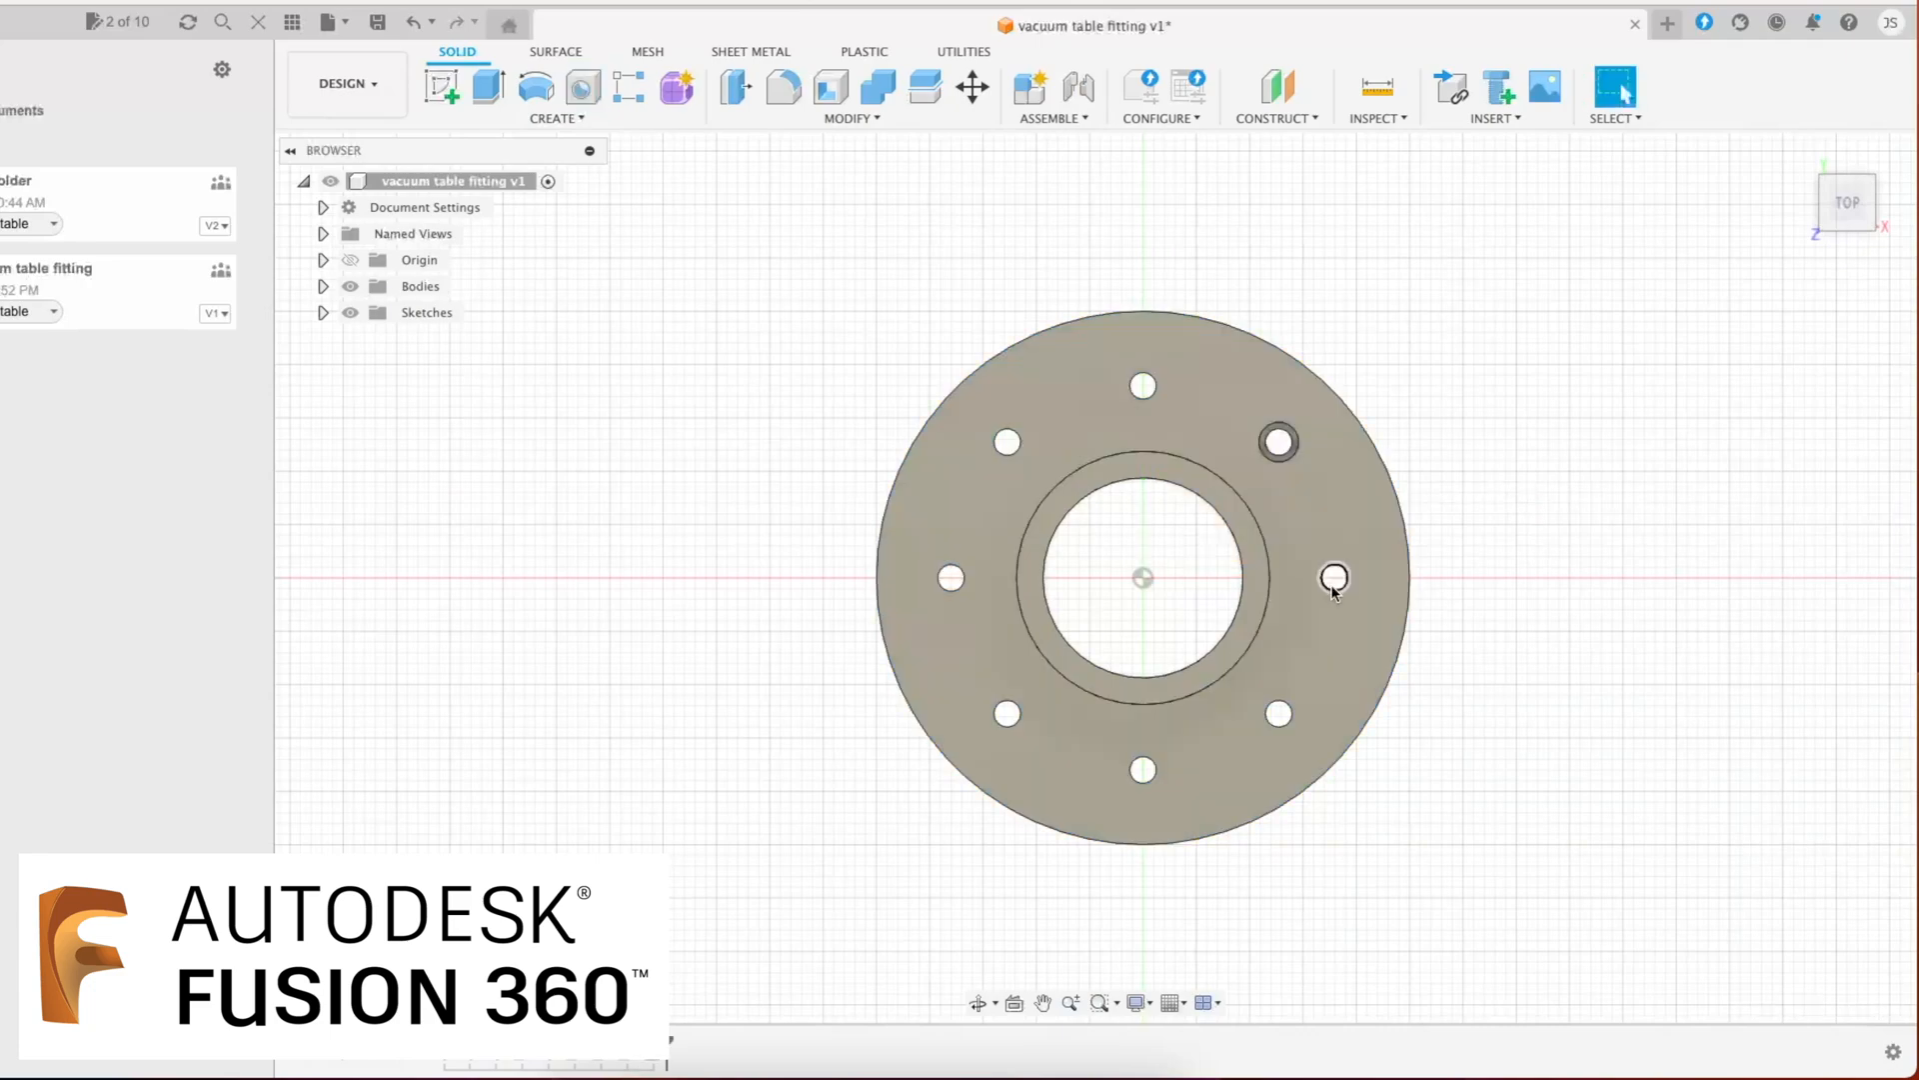
Step: Repeat the countersunk hole on the flange's rightmost screw hole, keeping the same hole settings
click(1333, 585)
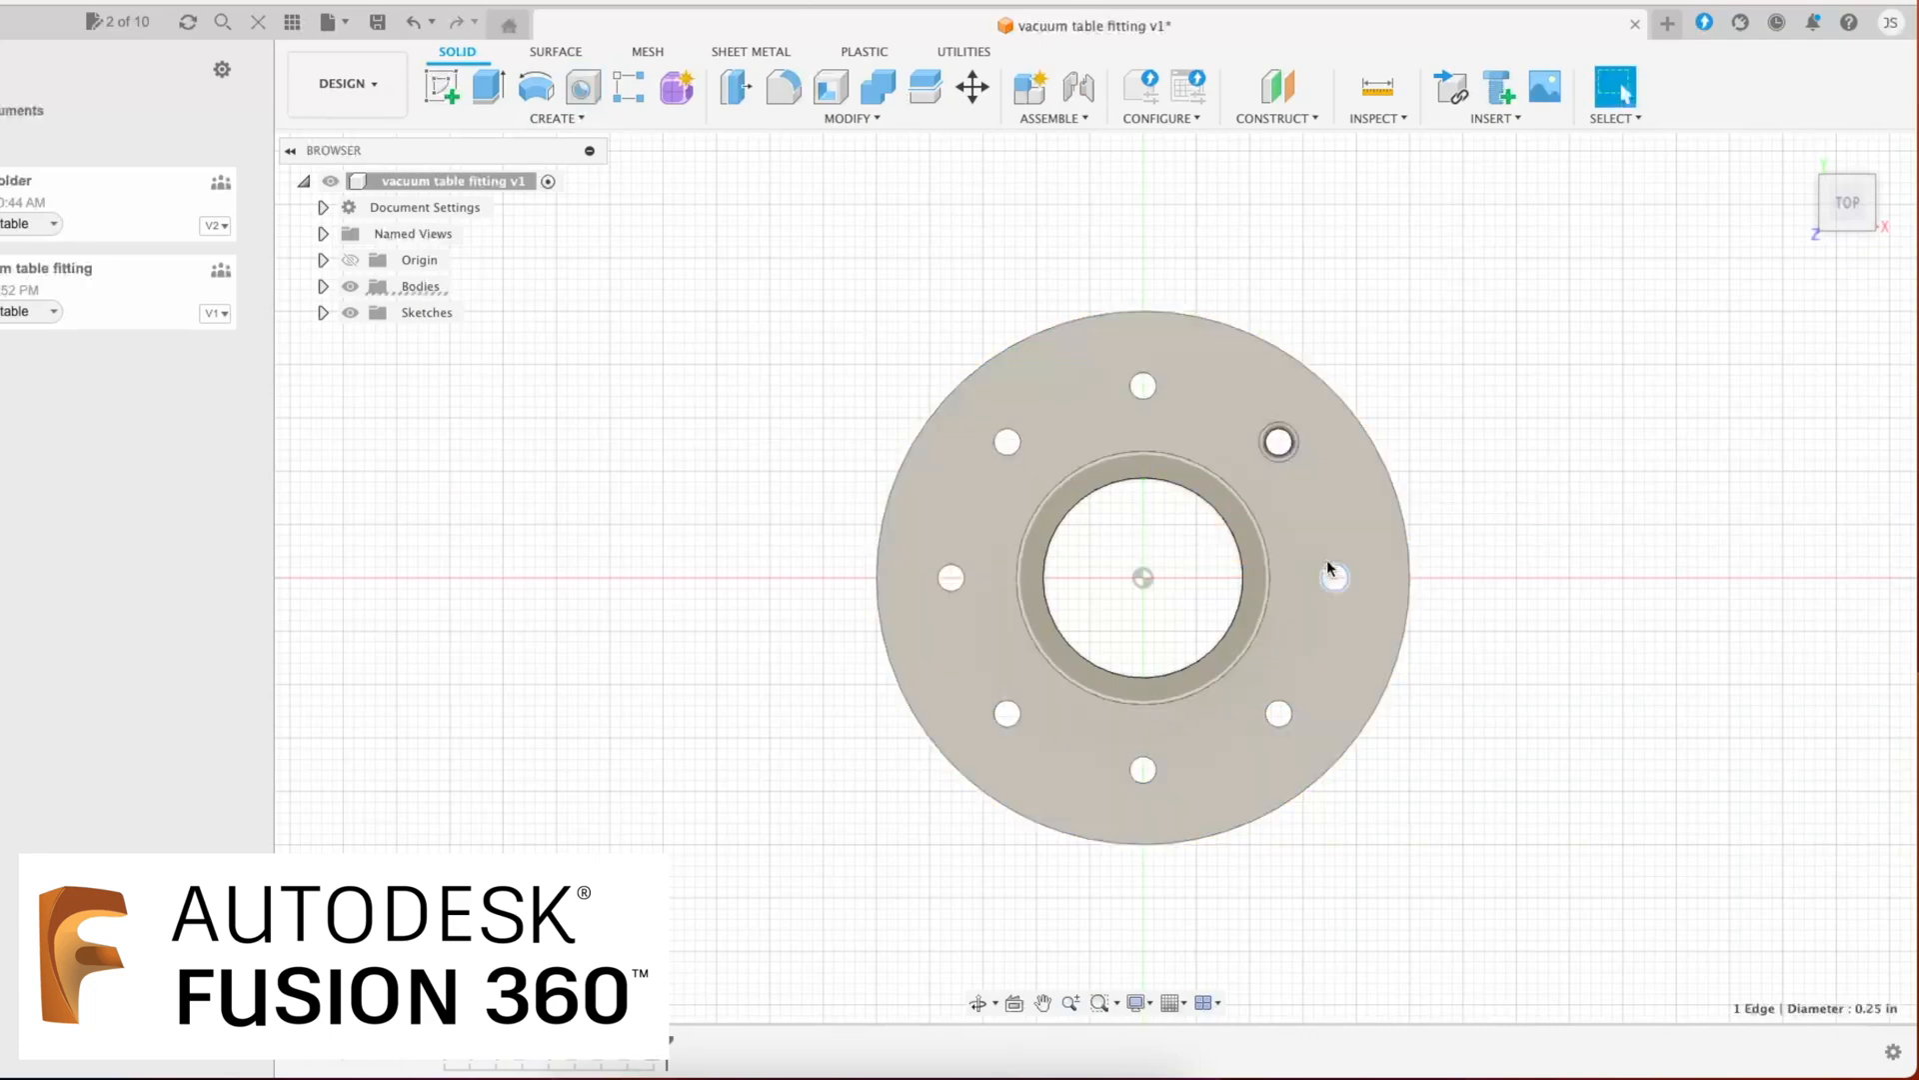
right_click(1341, 525)
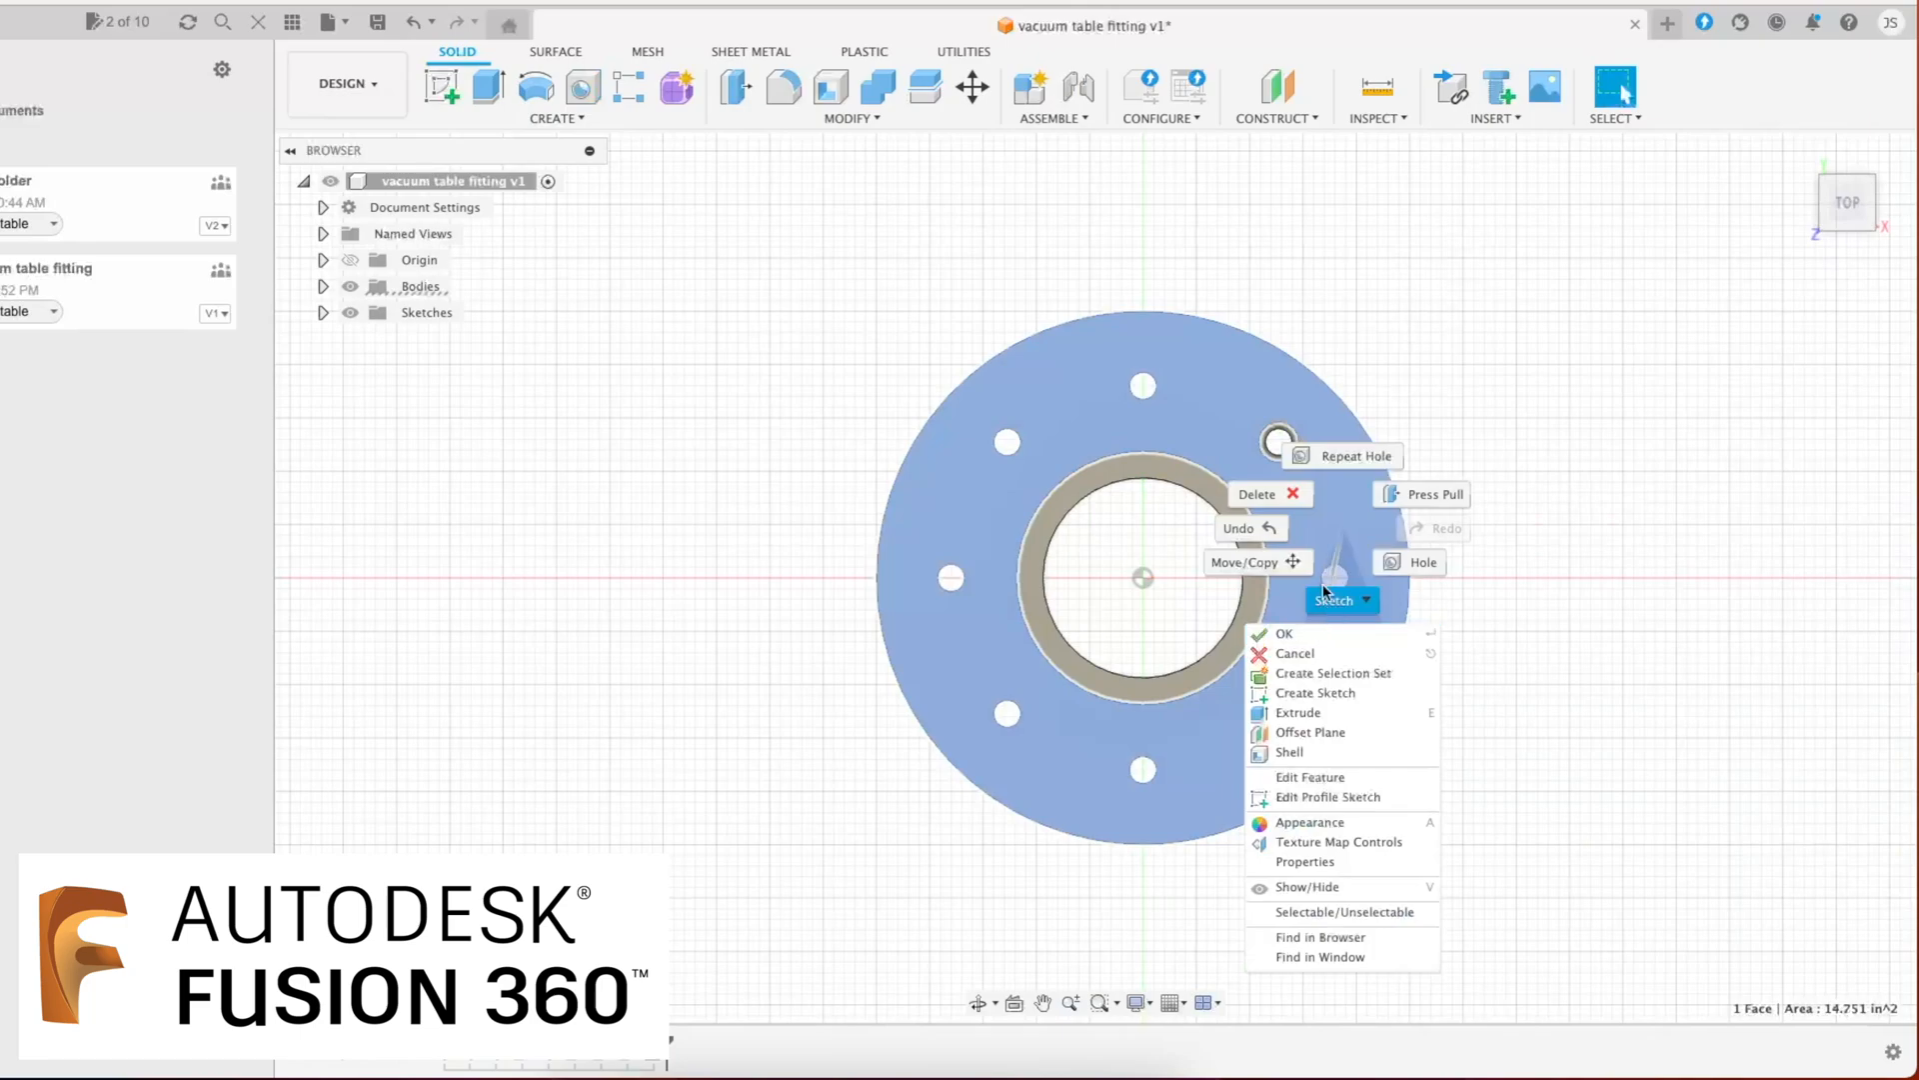
click(1328, 452)
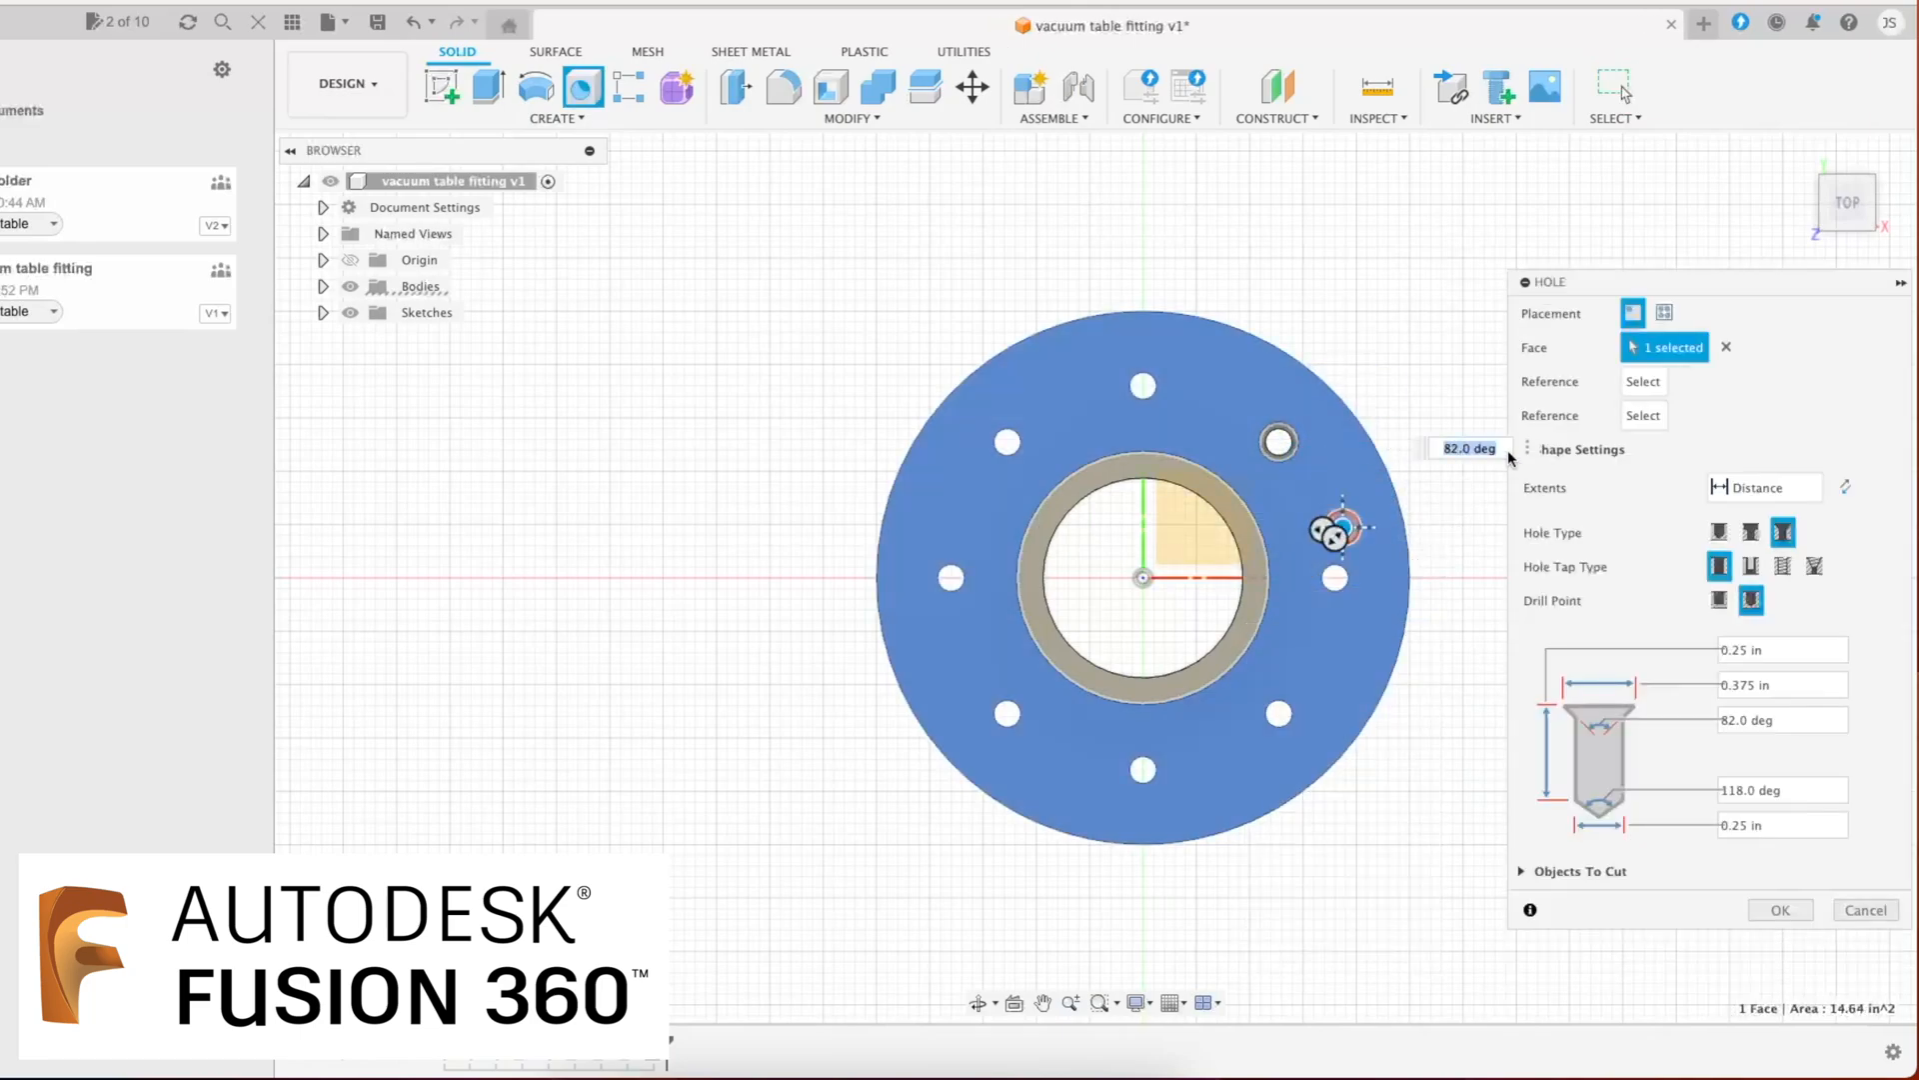
click(1344, 588)
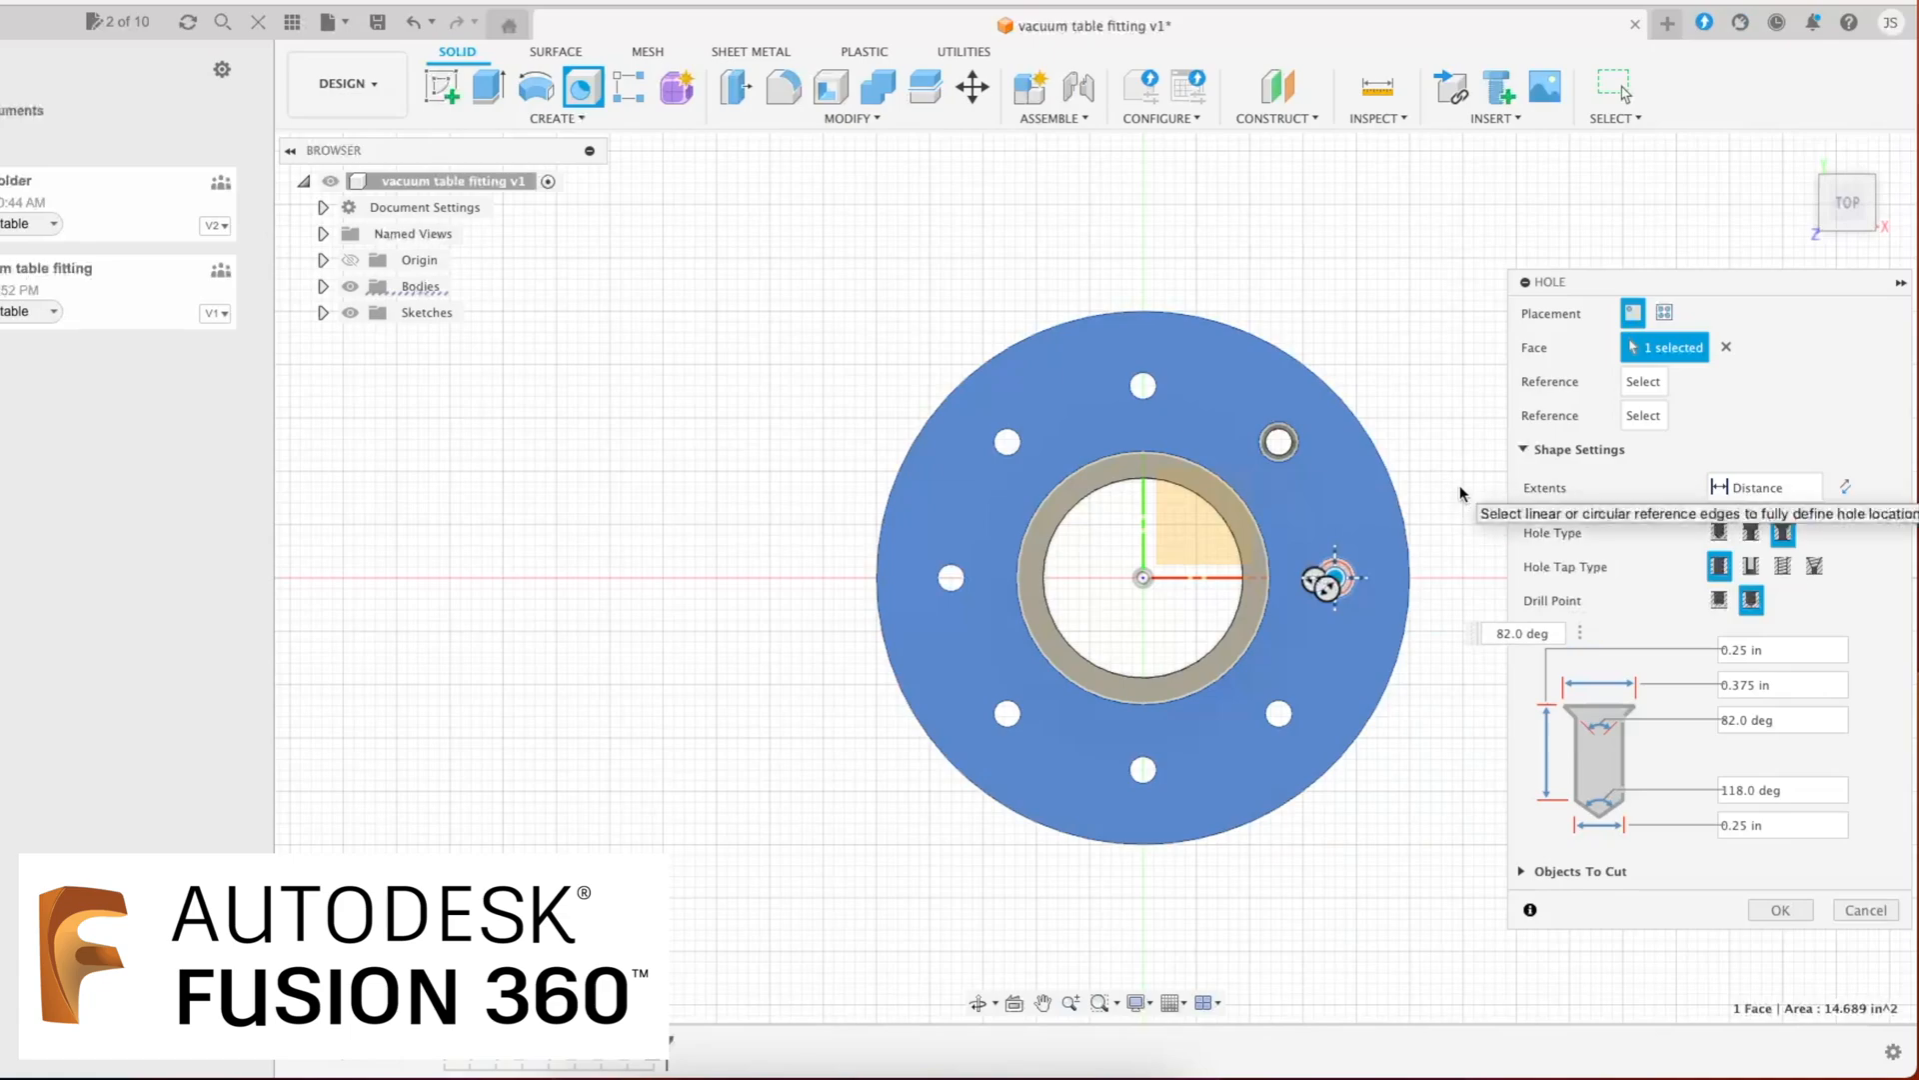
click(1780, 909)
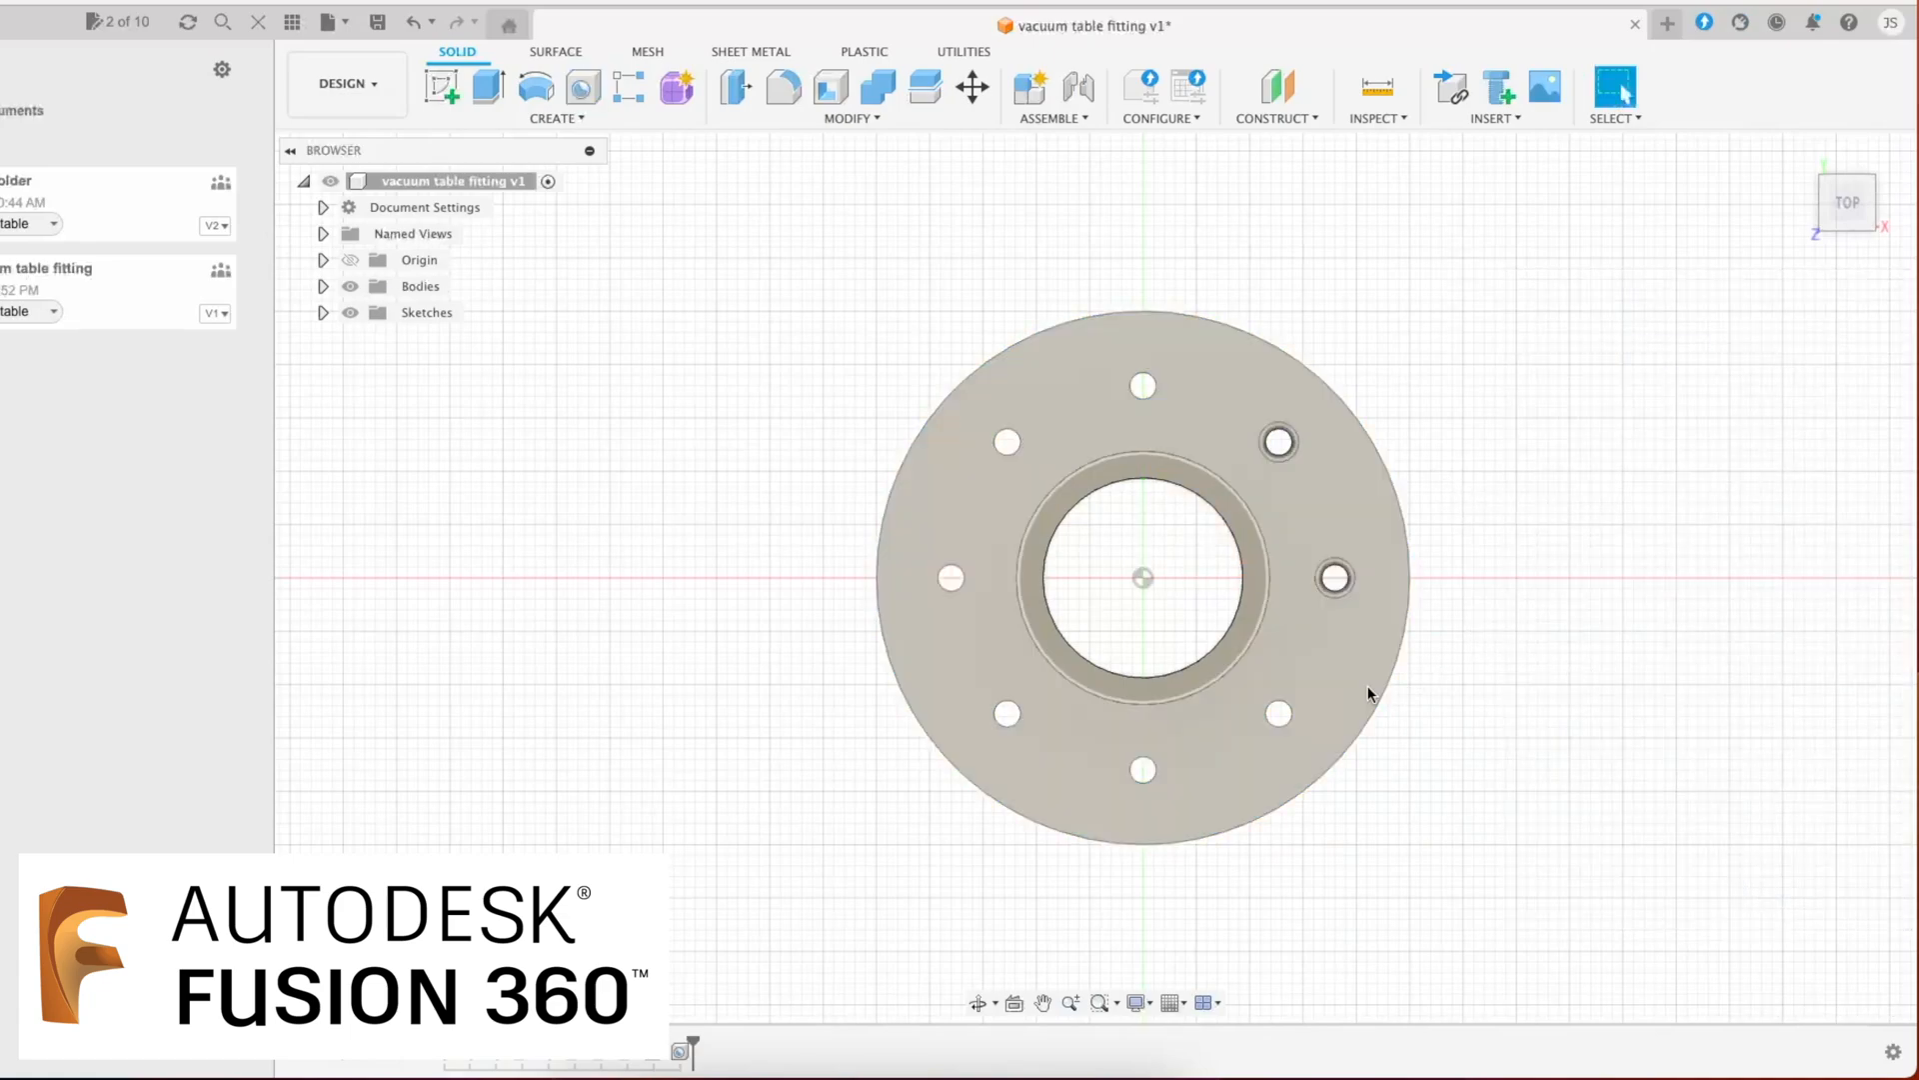
Step: Repeat the countersunk hole on the flange's lower-right screw hole with the same settings
right_click(1292, 716)
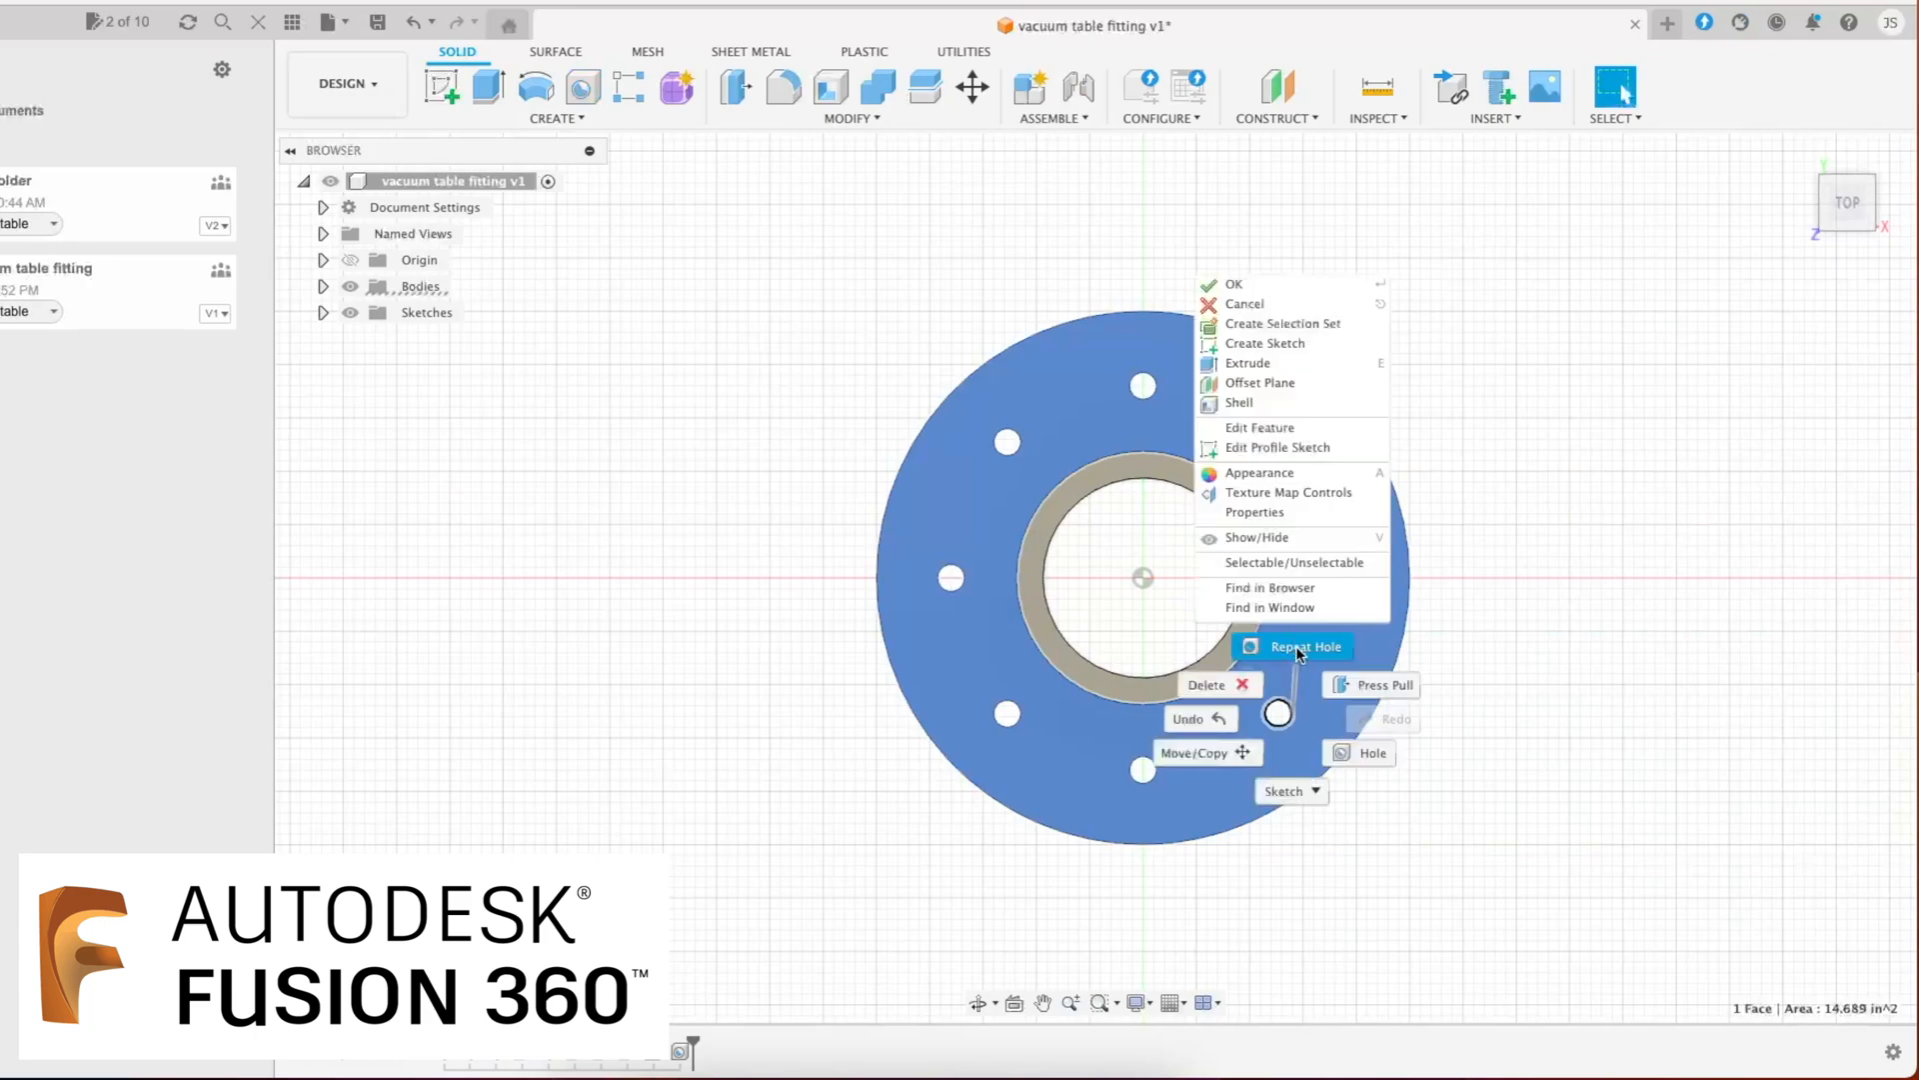
click(1294, 645)
click(1290, 709)
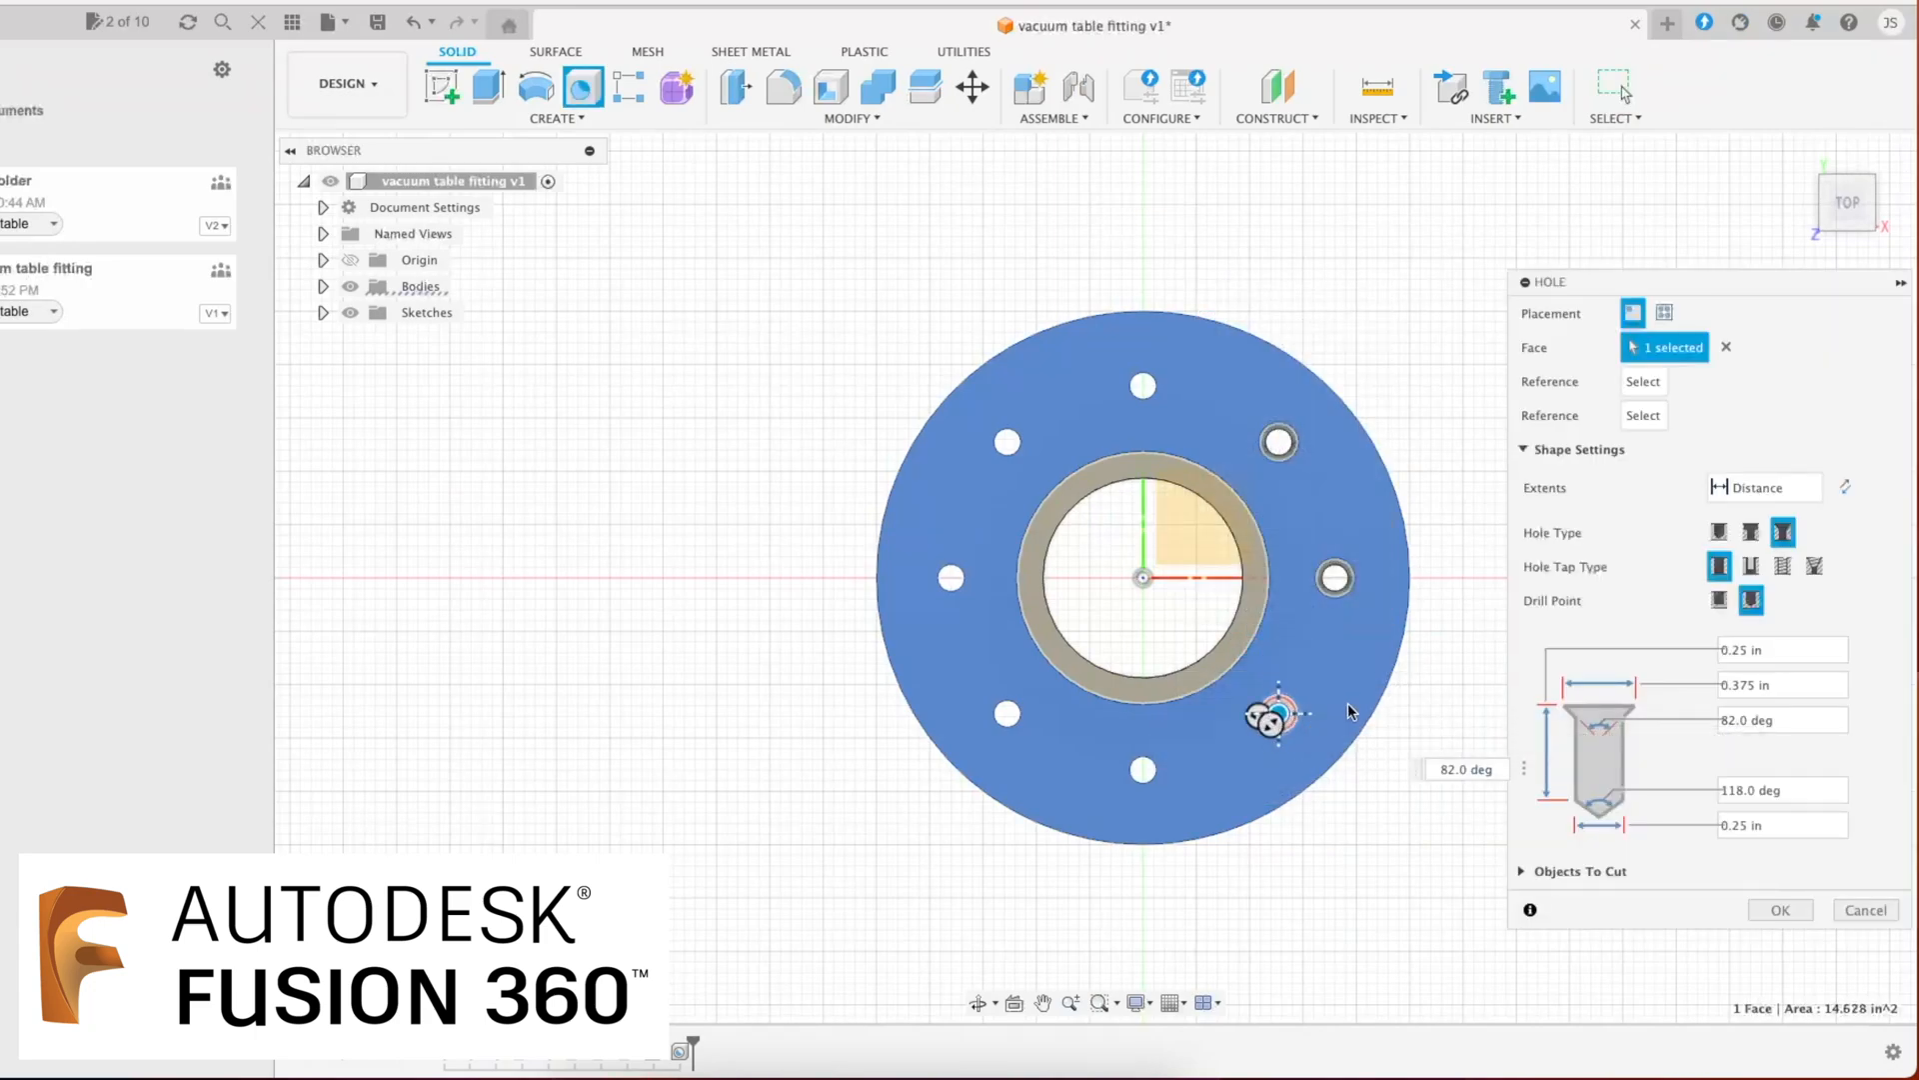
click(1765, 909)
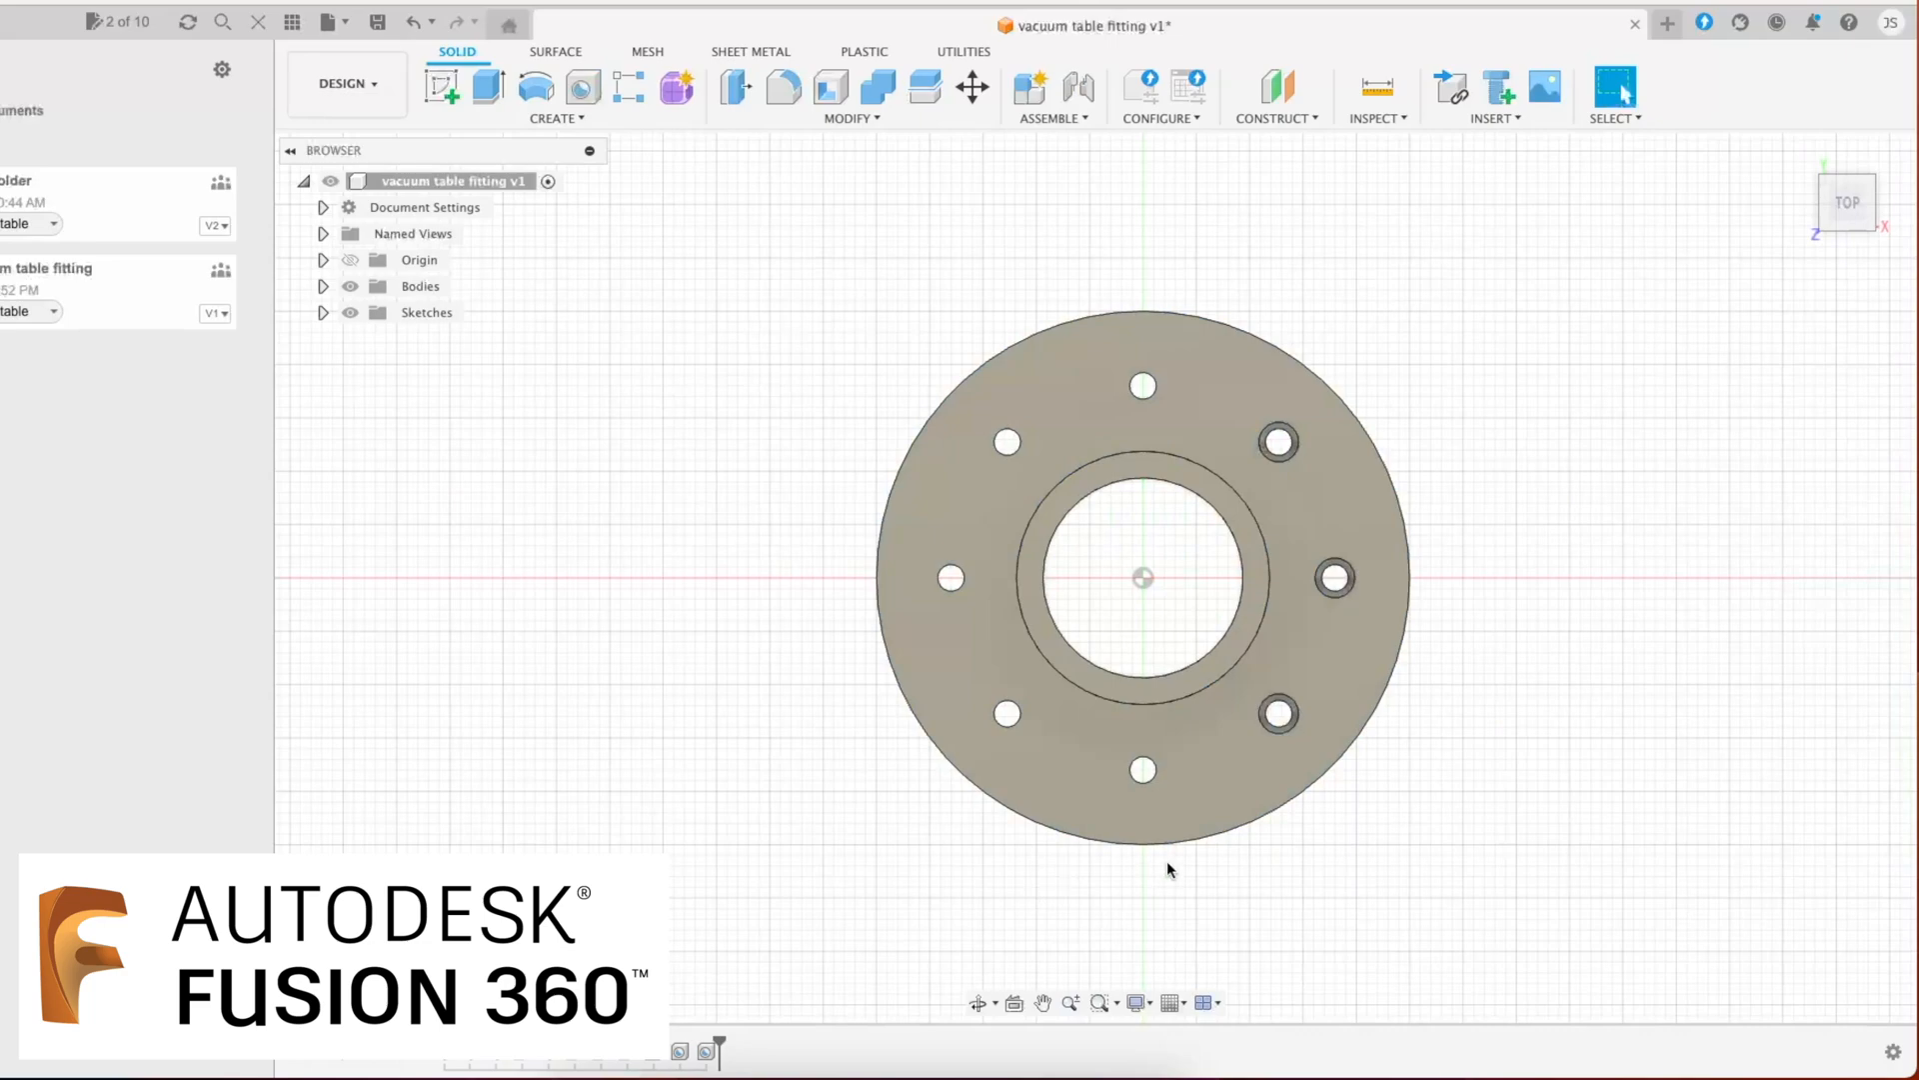
Step: Repeat the same countersunk hole on the flange's bottommost screw hole
click(1144, 786)
right_click(1144, 785)
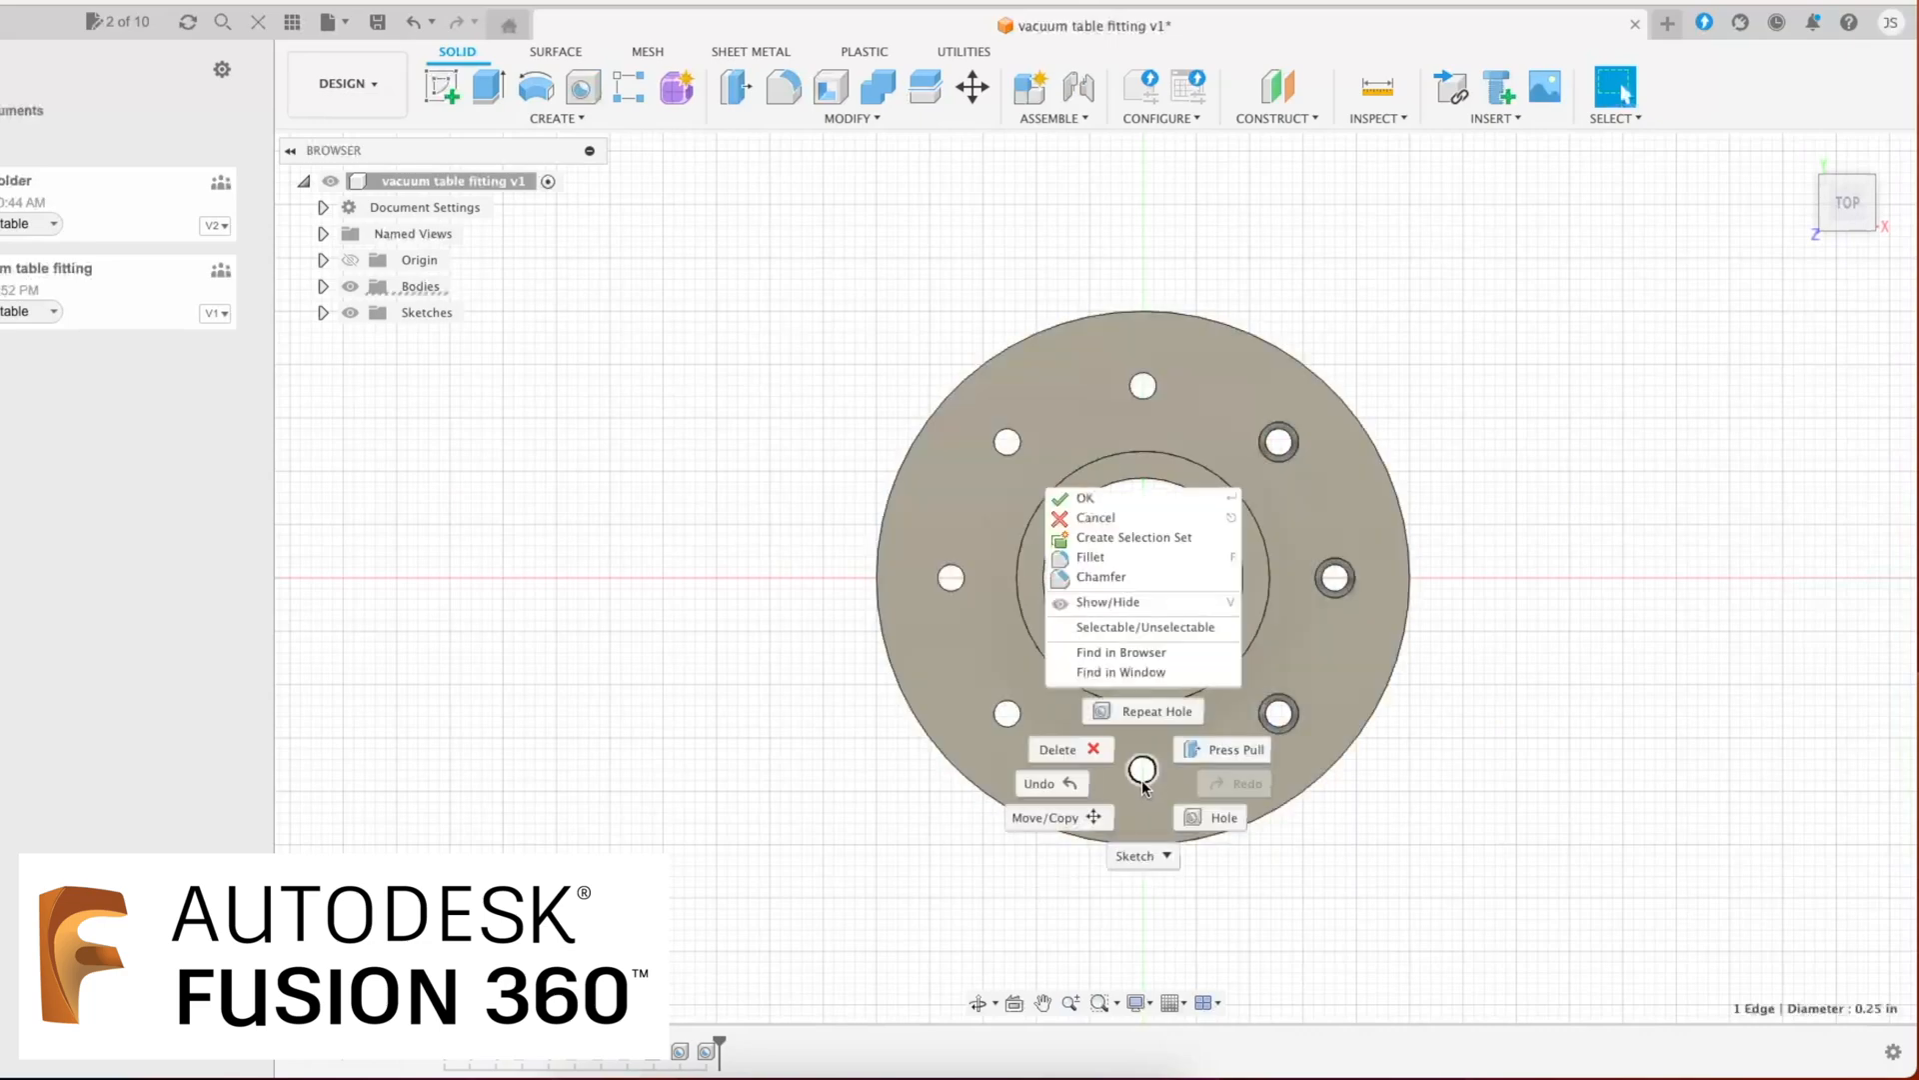
click(1143, 718)
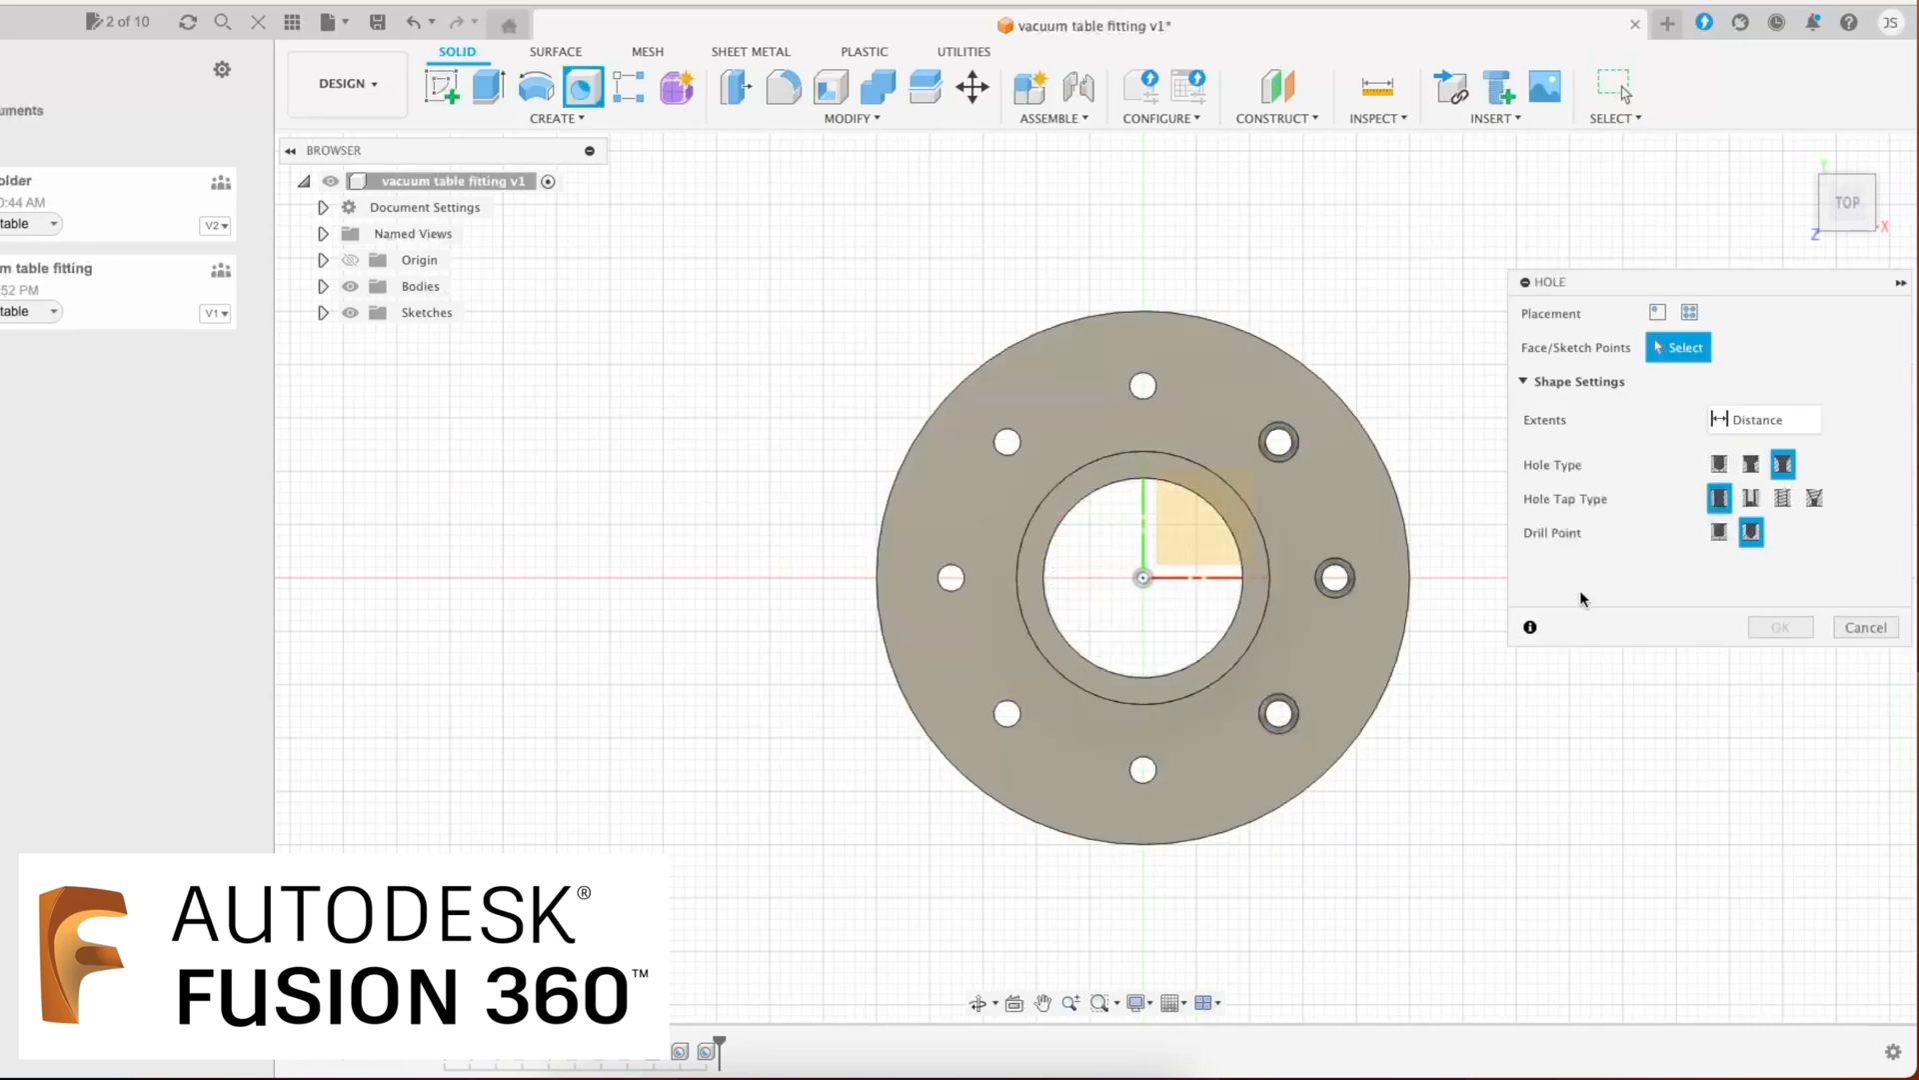
click(1237, 746)
click(1142, 783)
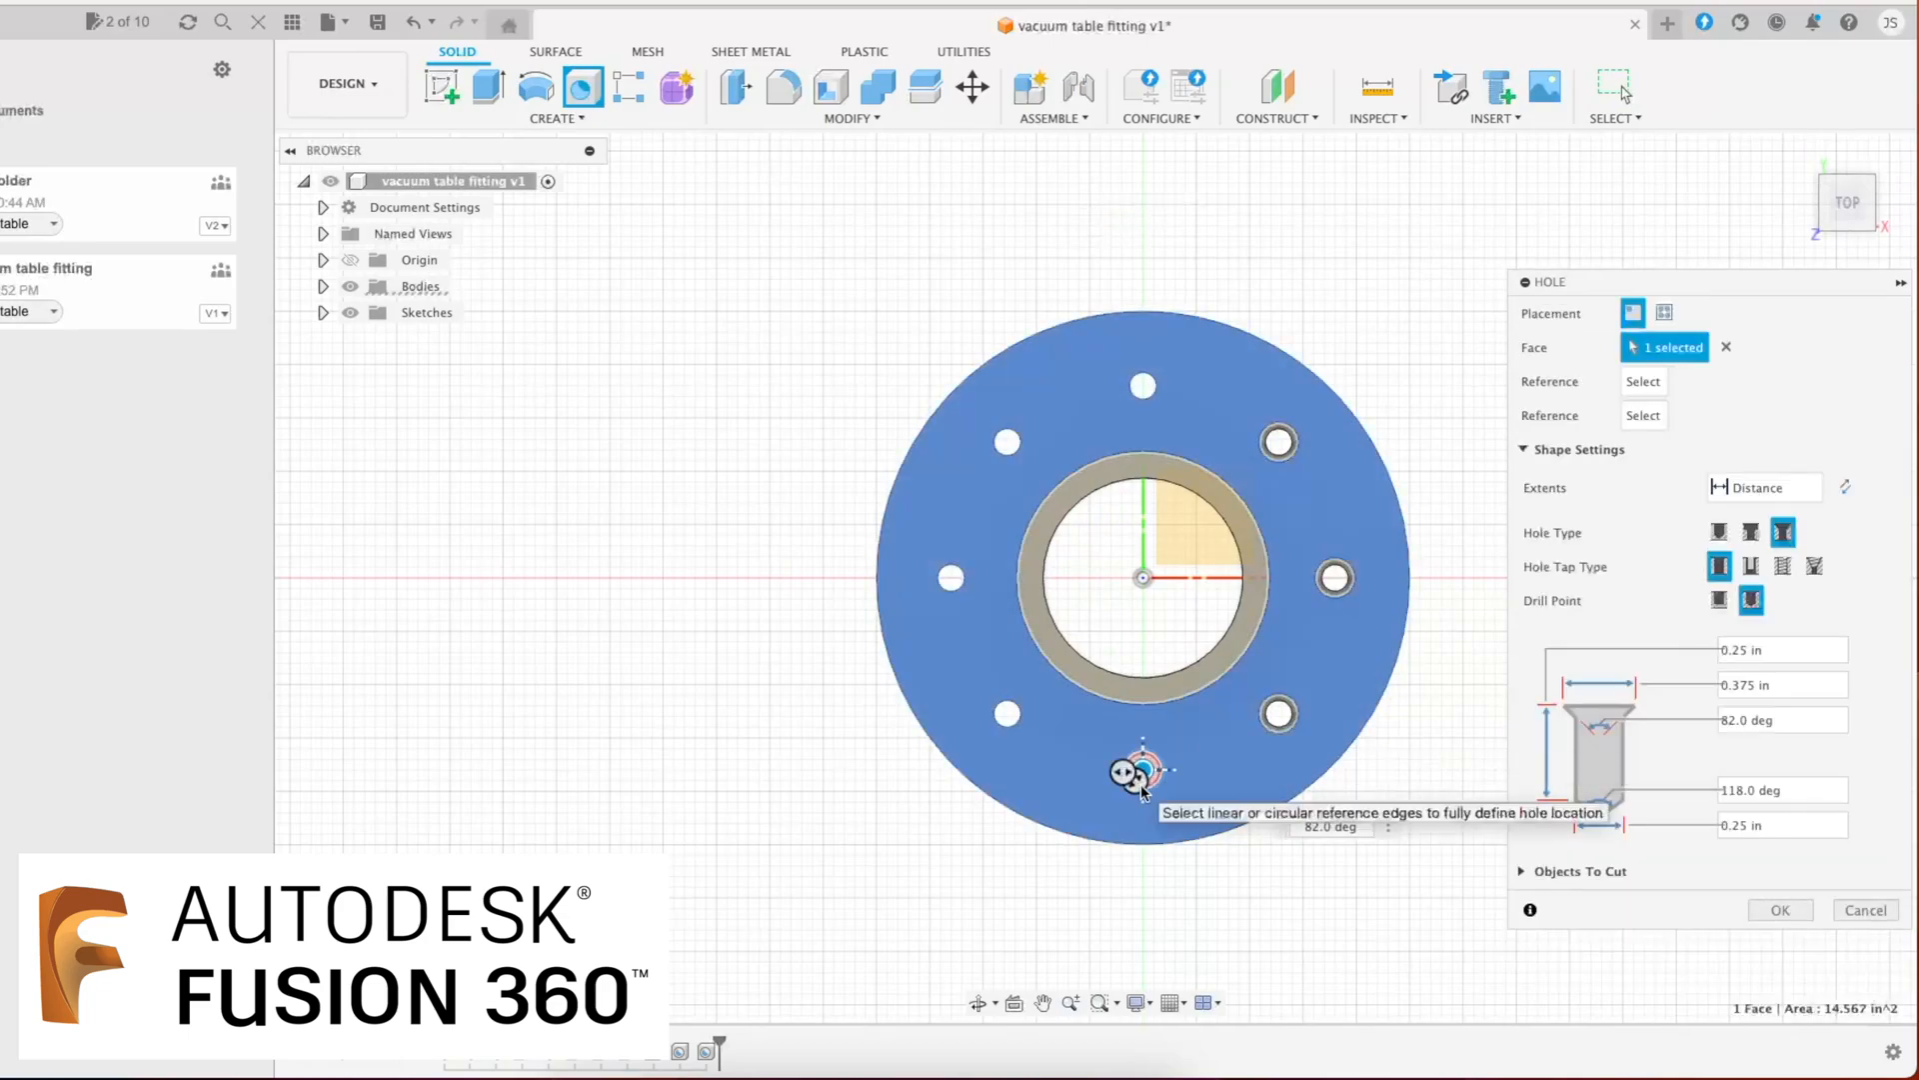
click(1760, 911)
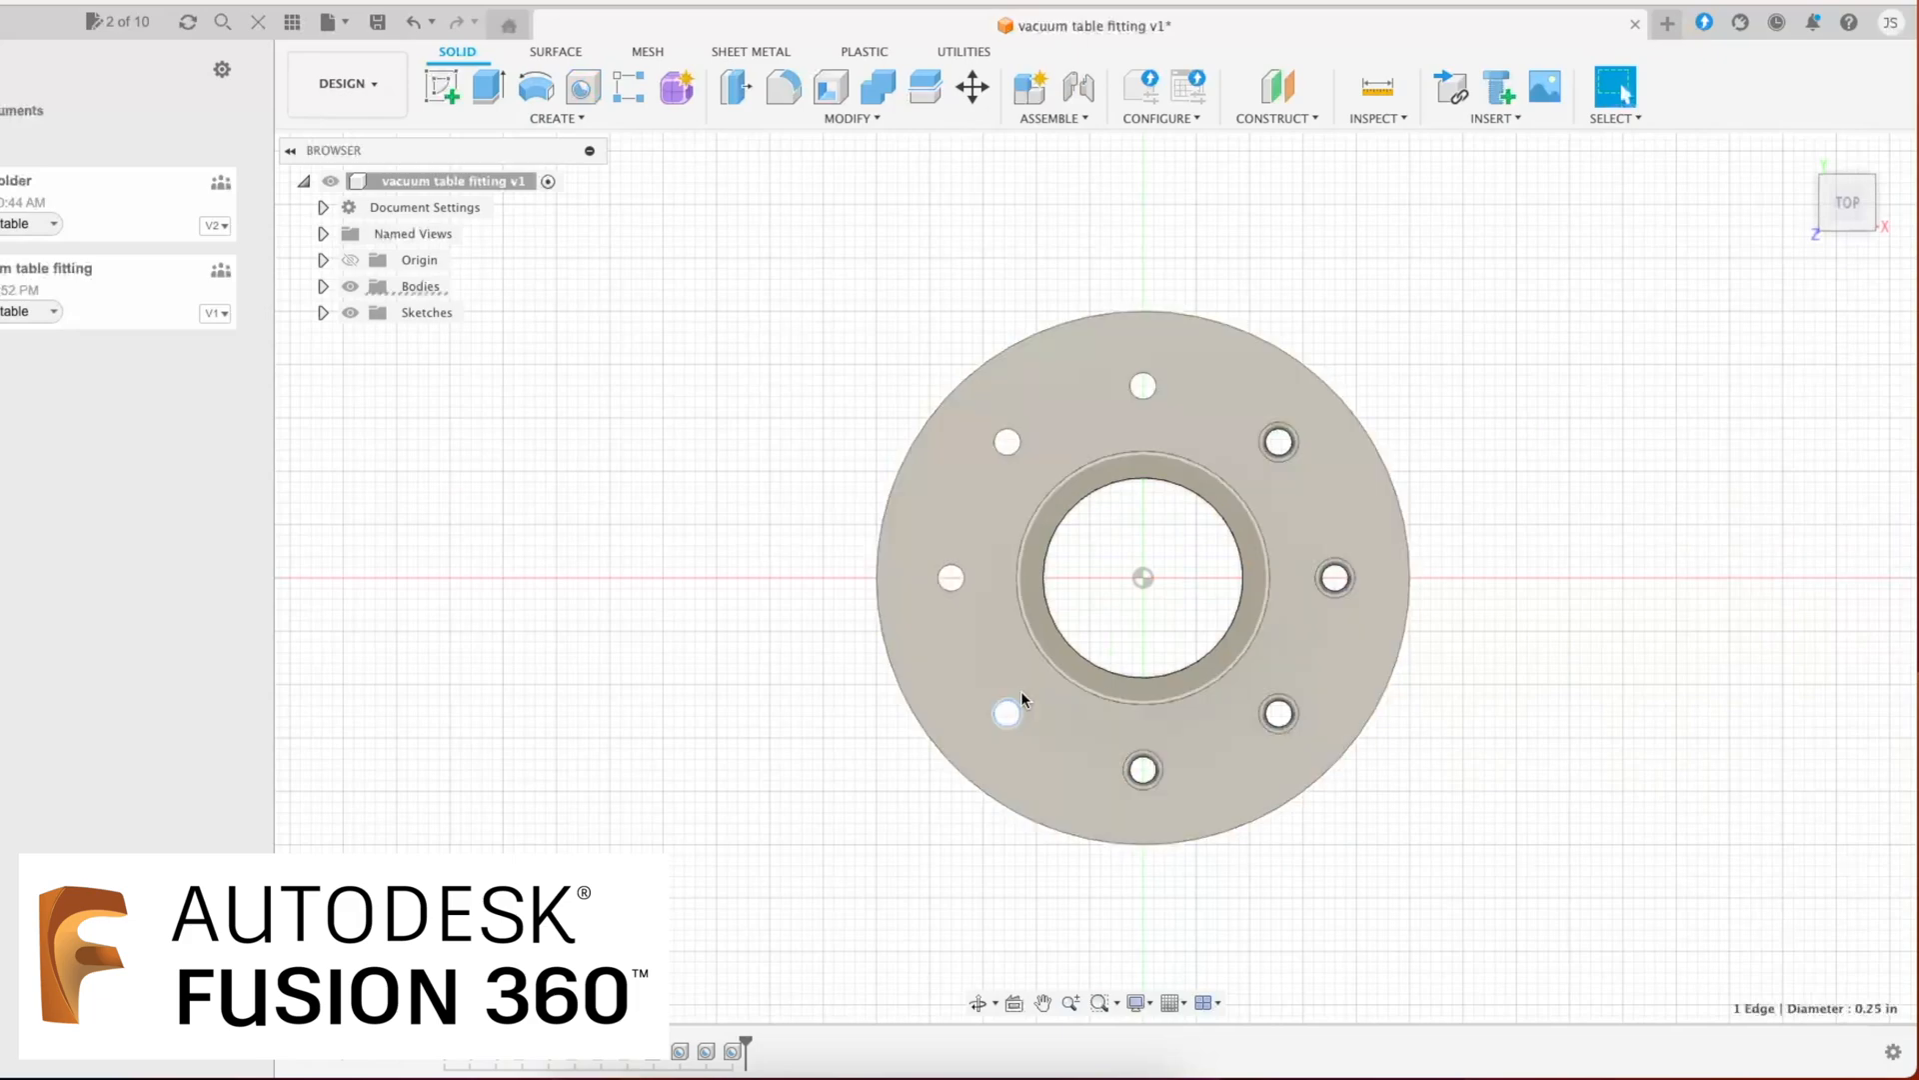
Step: Repeat the countersunk hole on the flange face, centring it on the leftmost screw hole
click(974, 651)
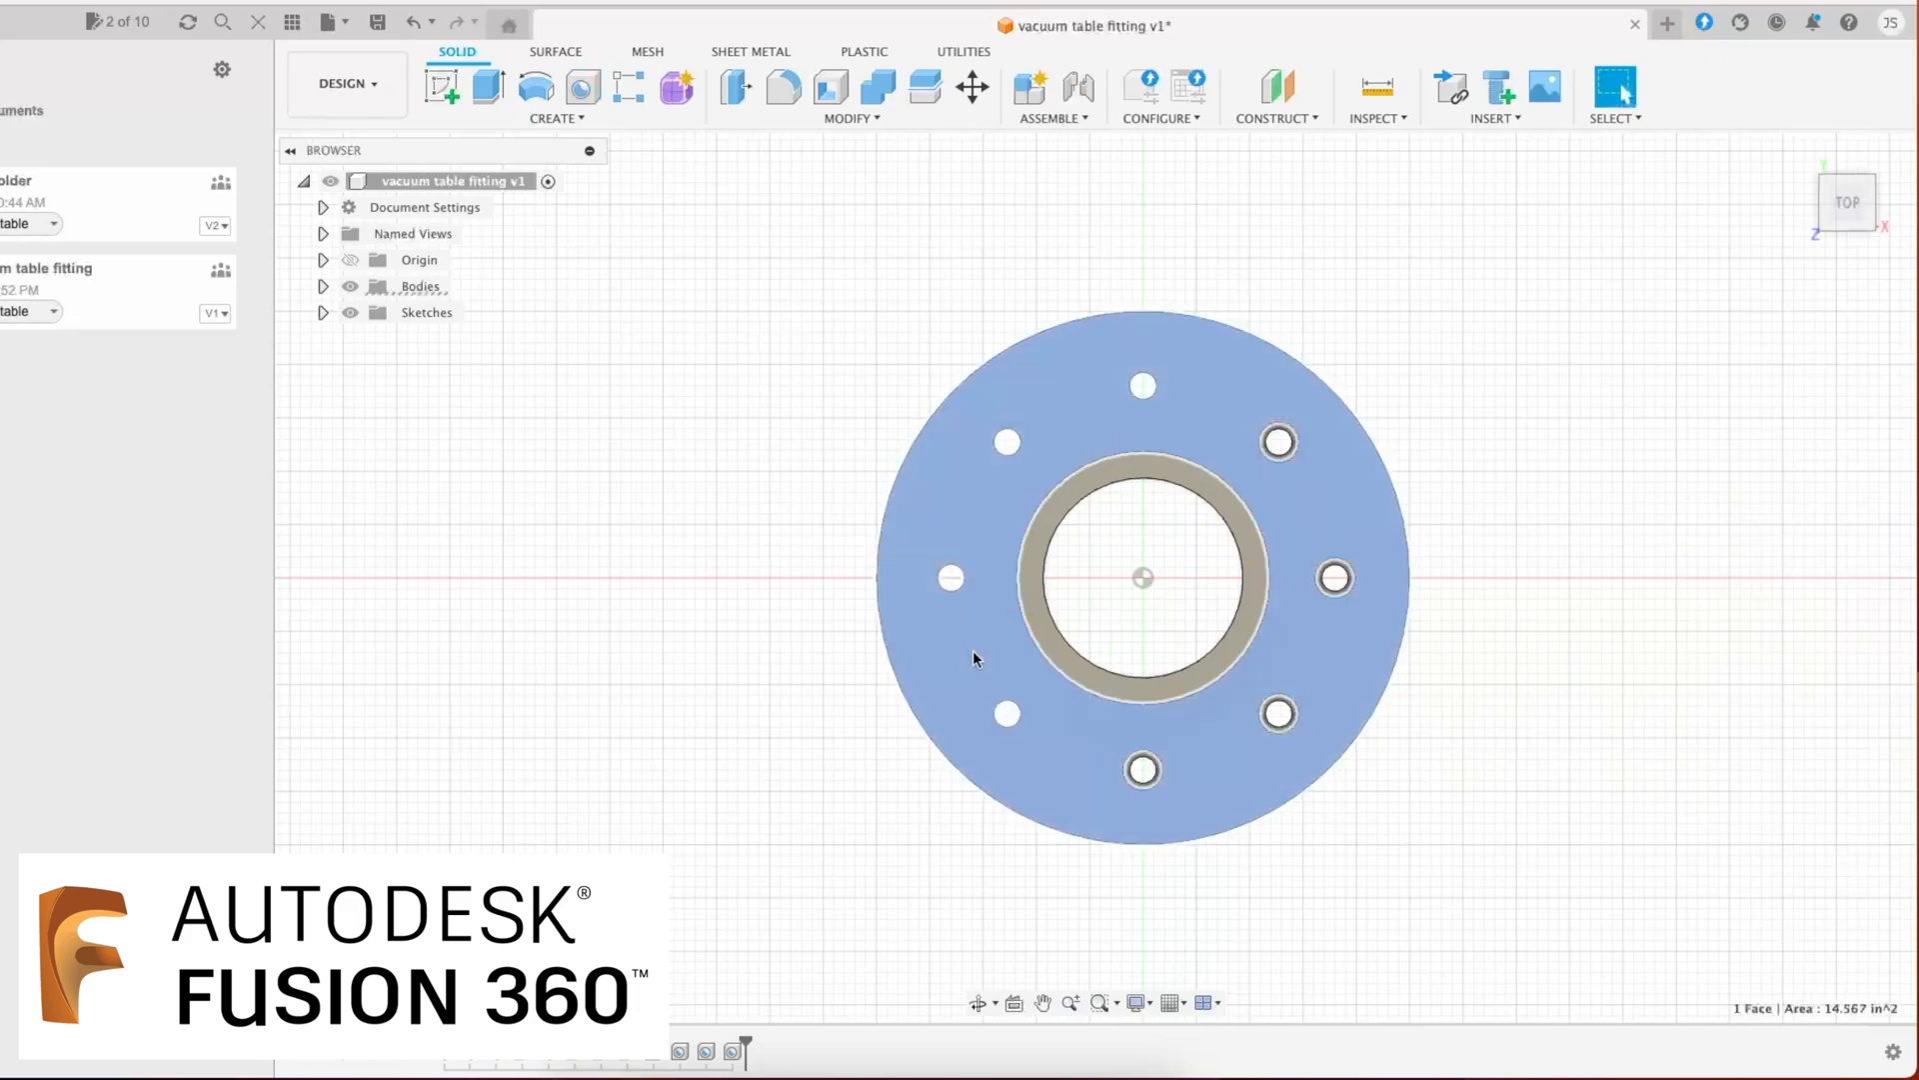
right_click(973, 657)
click(988, 575)
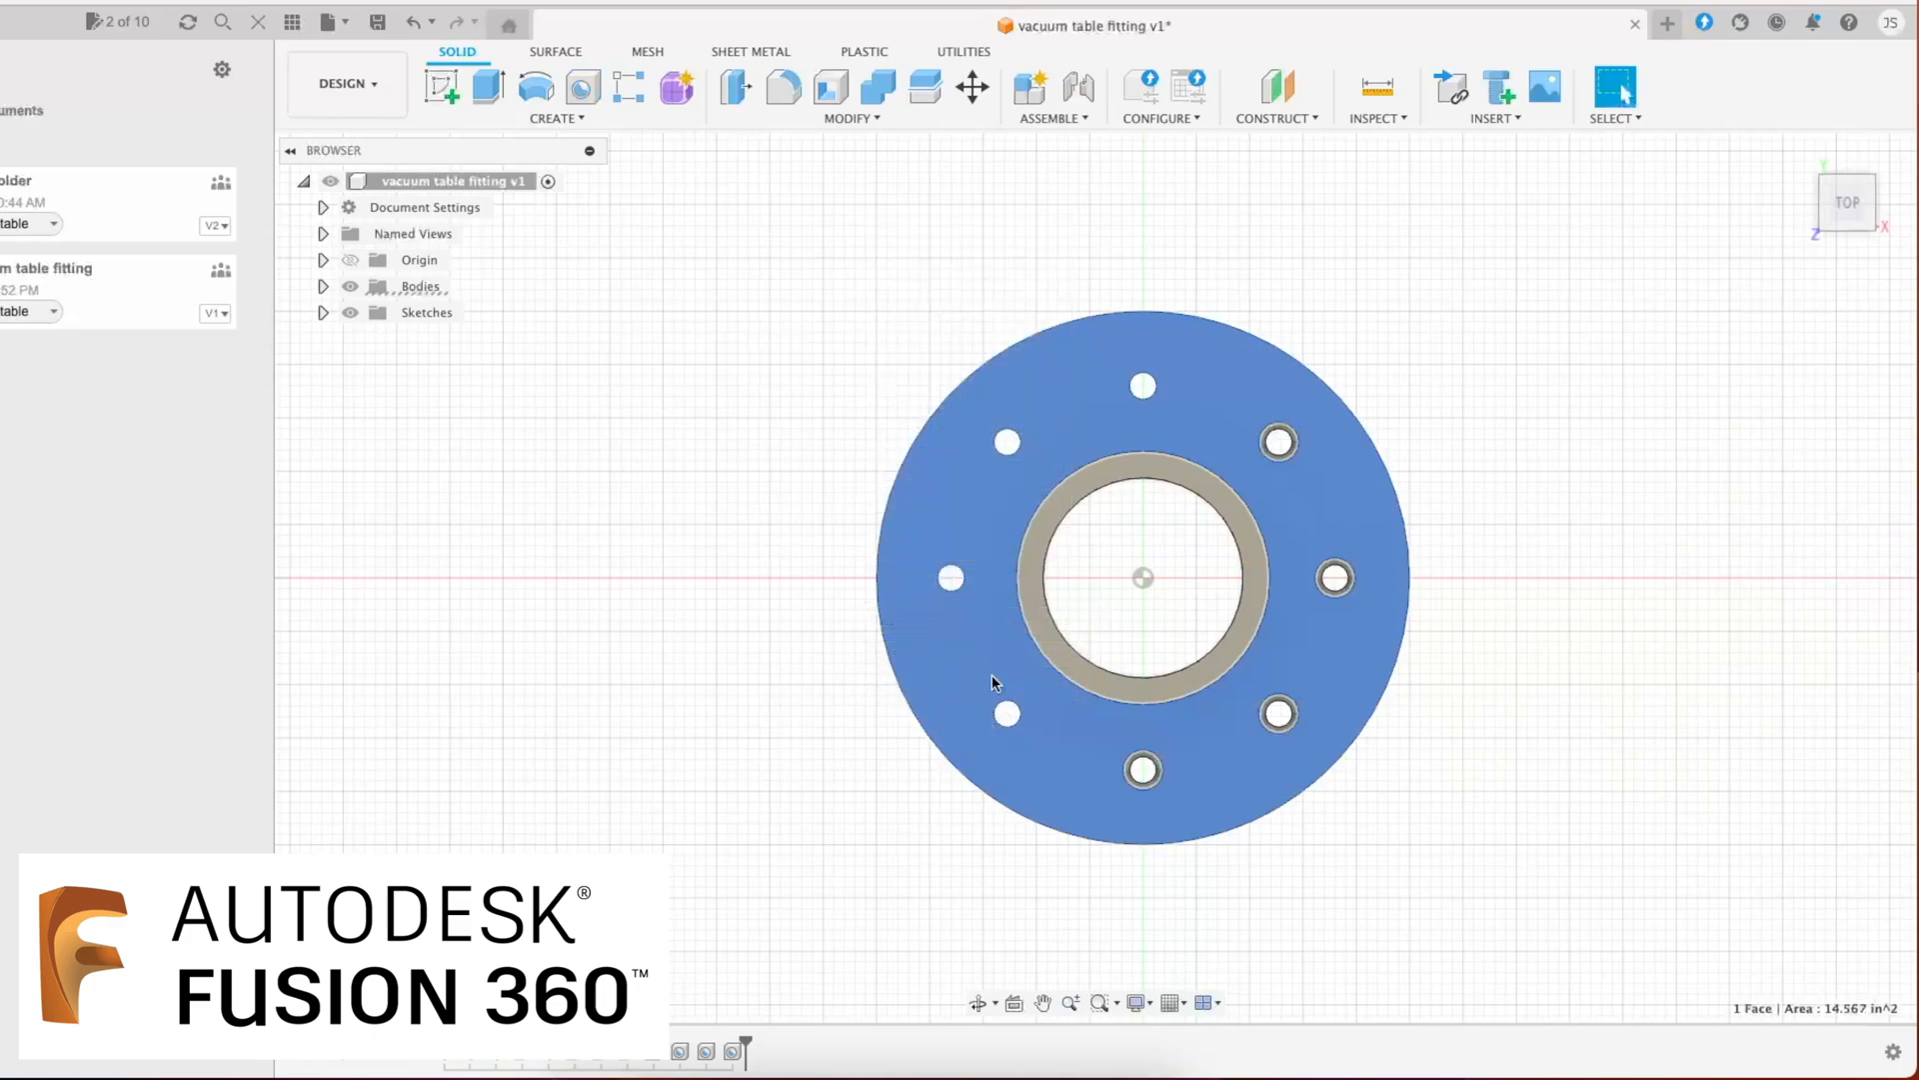
click(1017, 724)
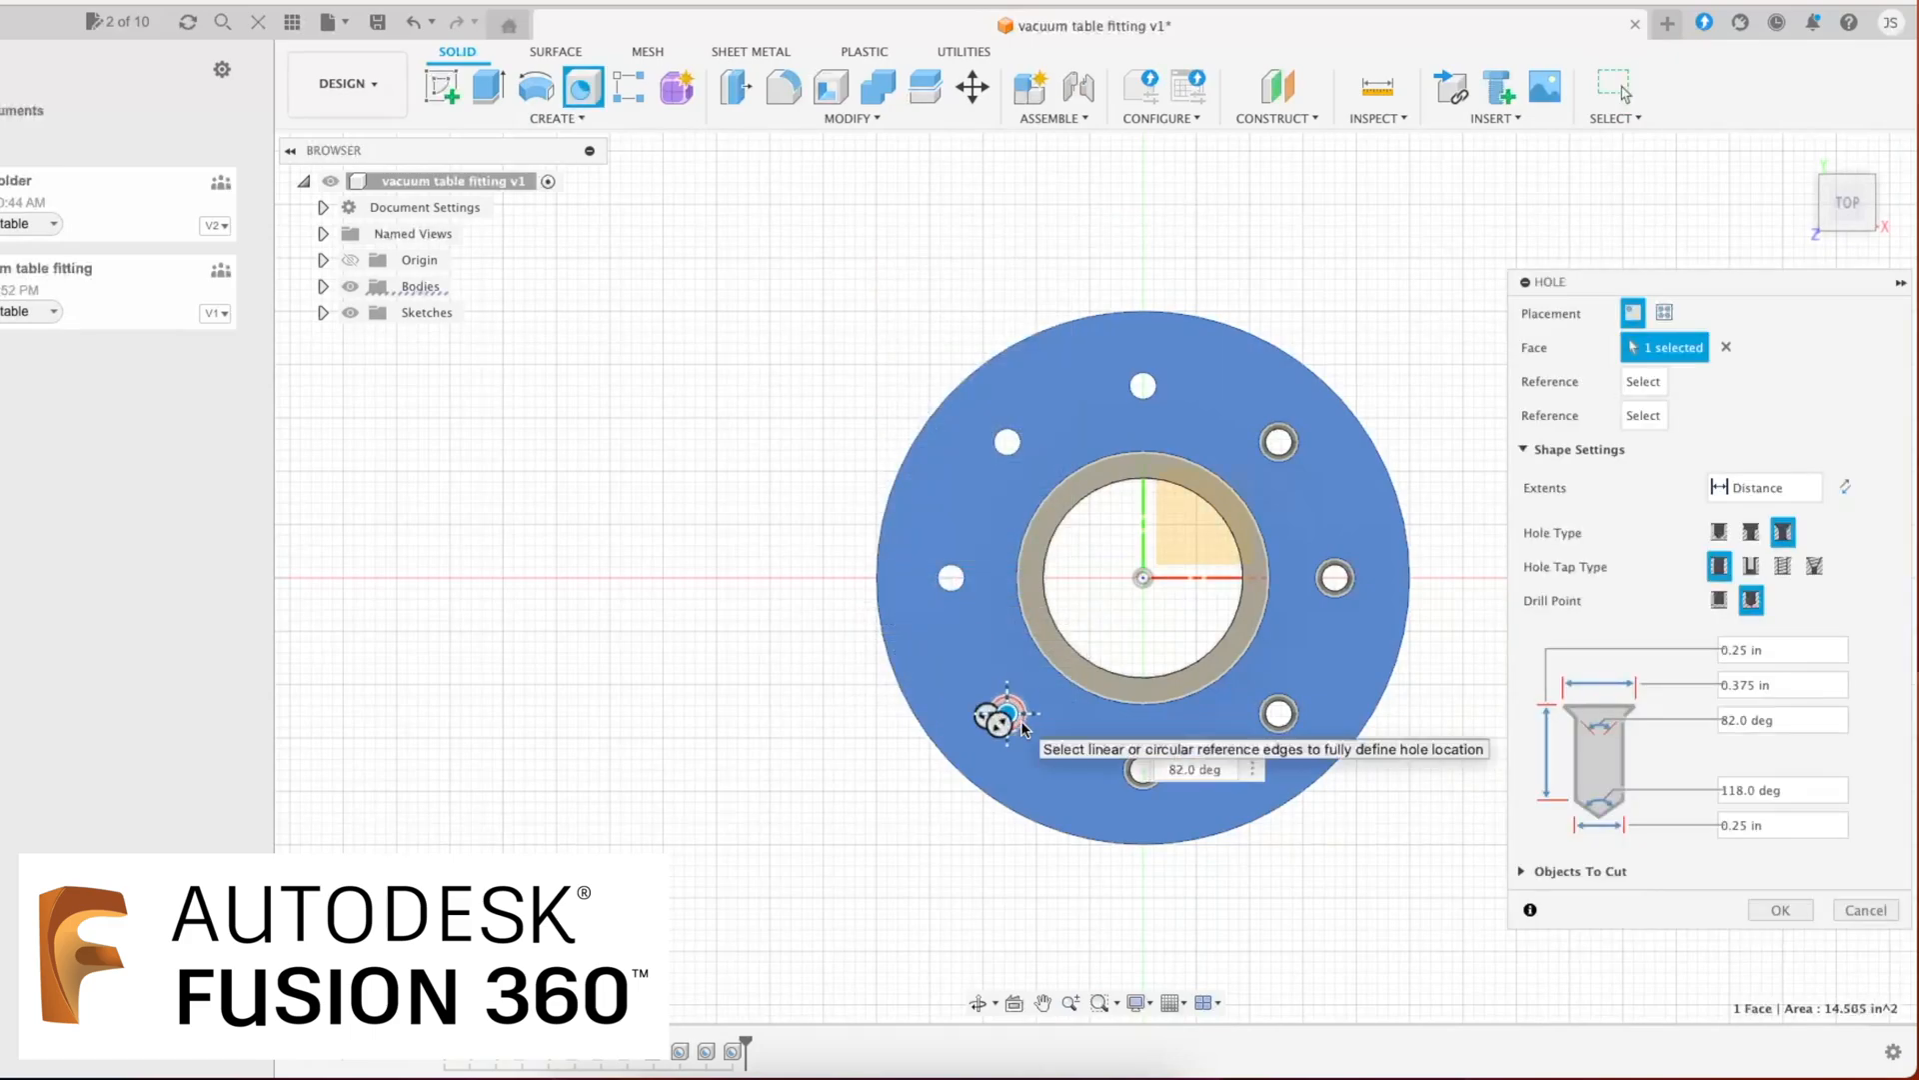
click(963, 580)
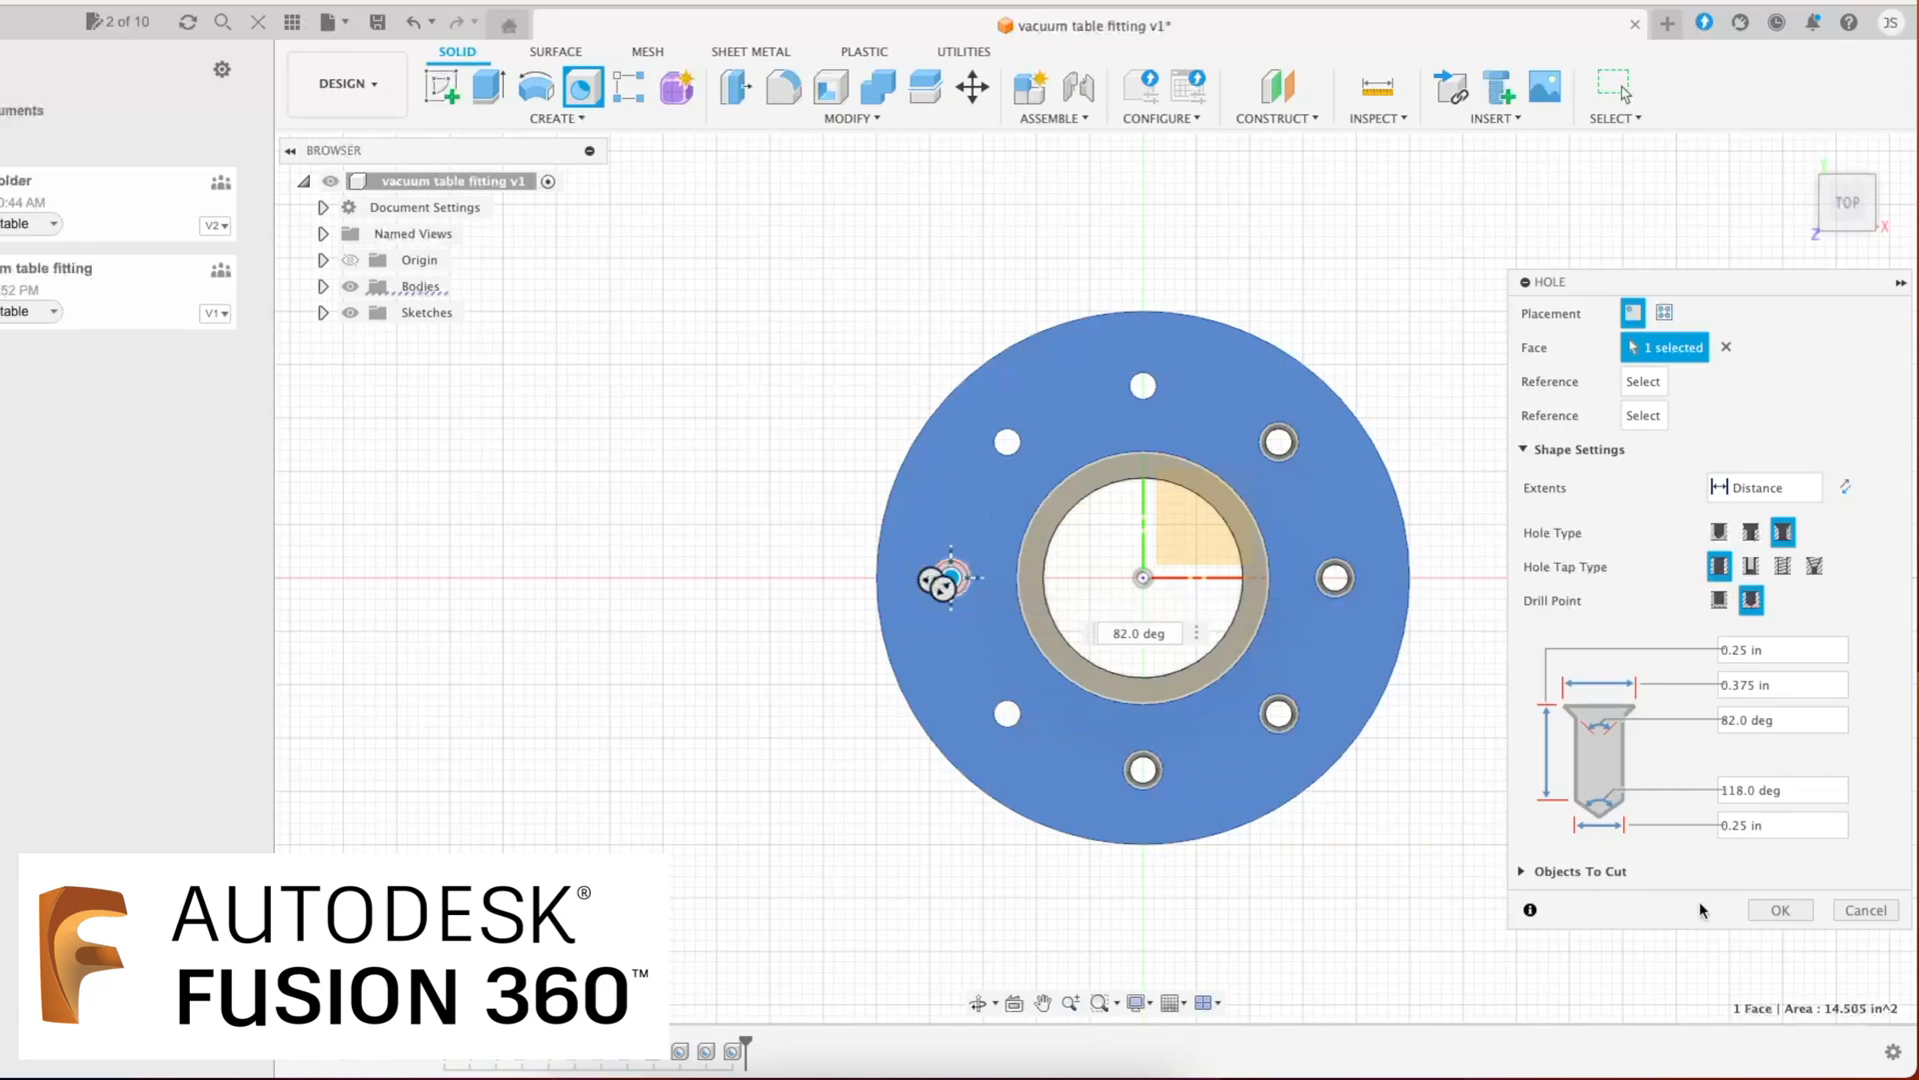
click(1761, 909)
Step: Repeat the countersunk hole on the flange's lower-left screw hole, keeping the same dimensions
click(1089, 754)
right_click(1088, 754)
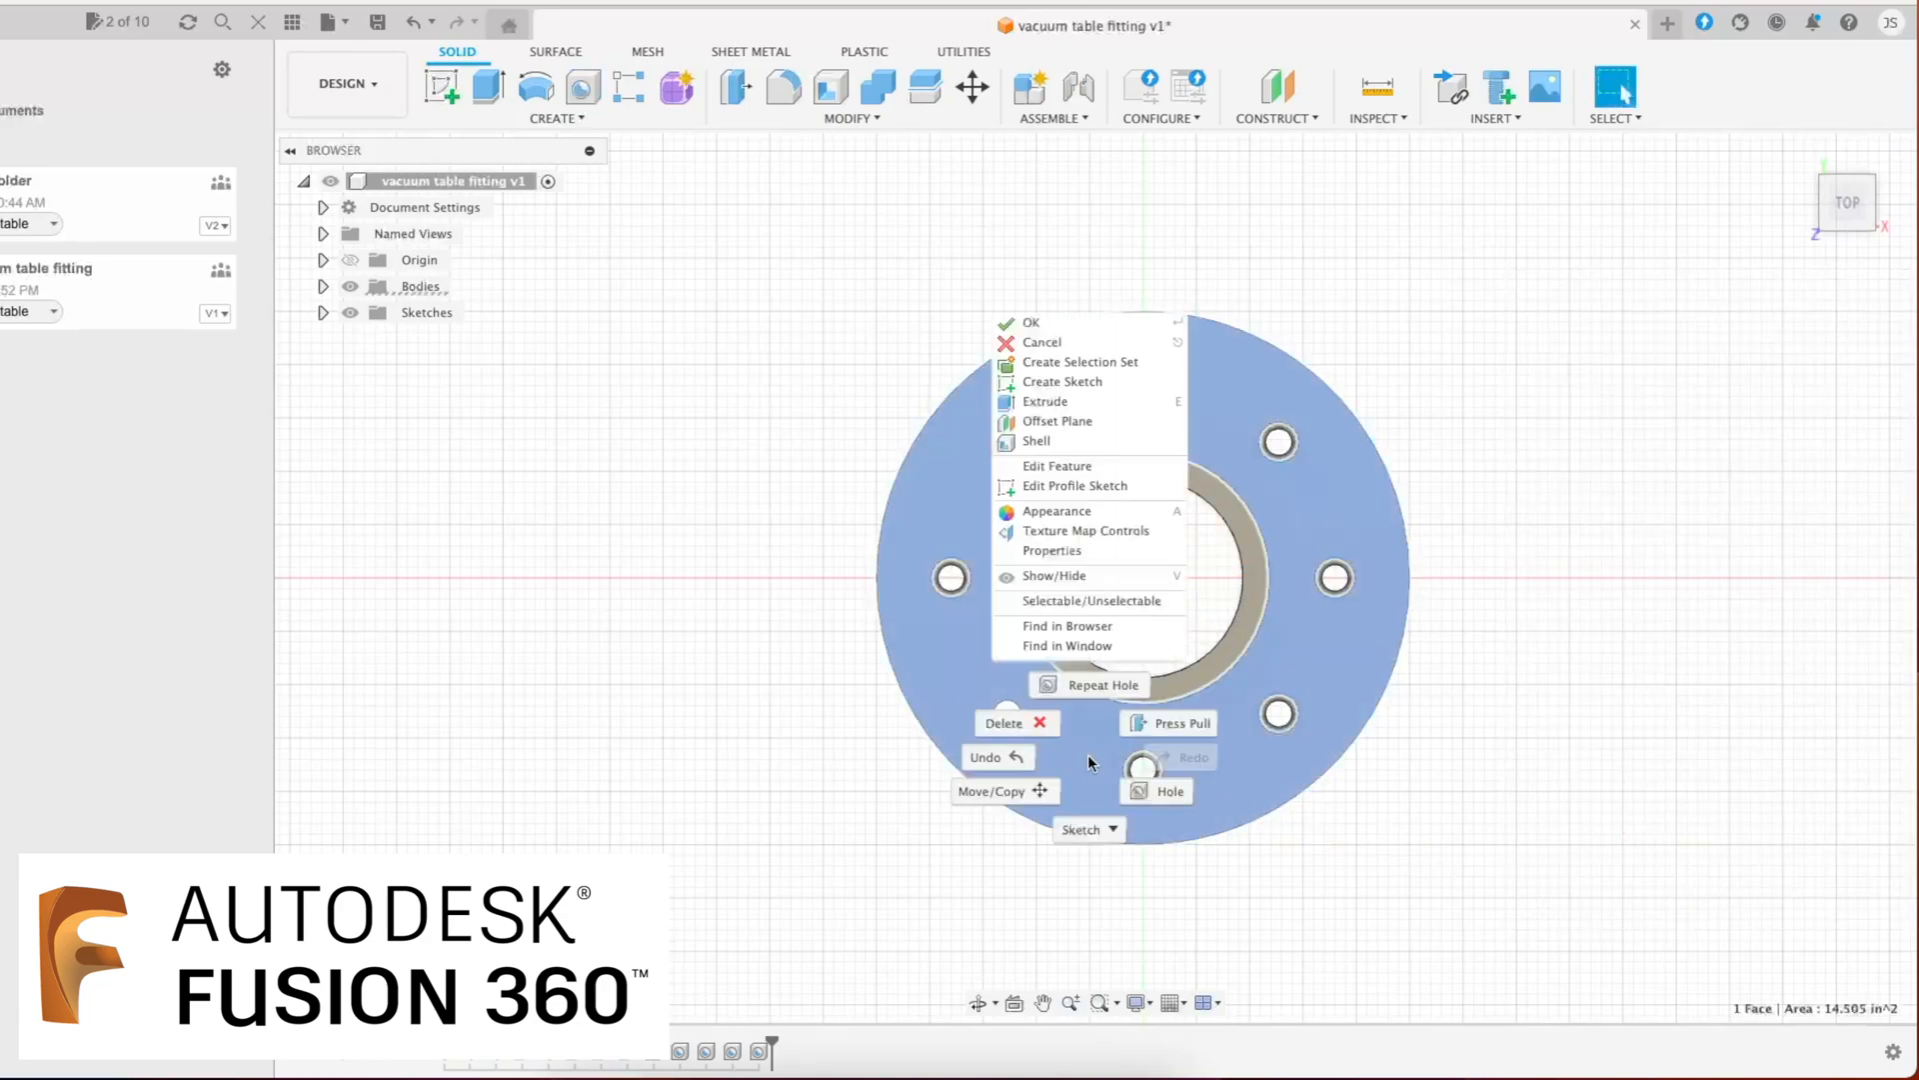
click(1098, 685)
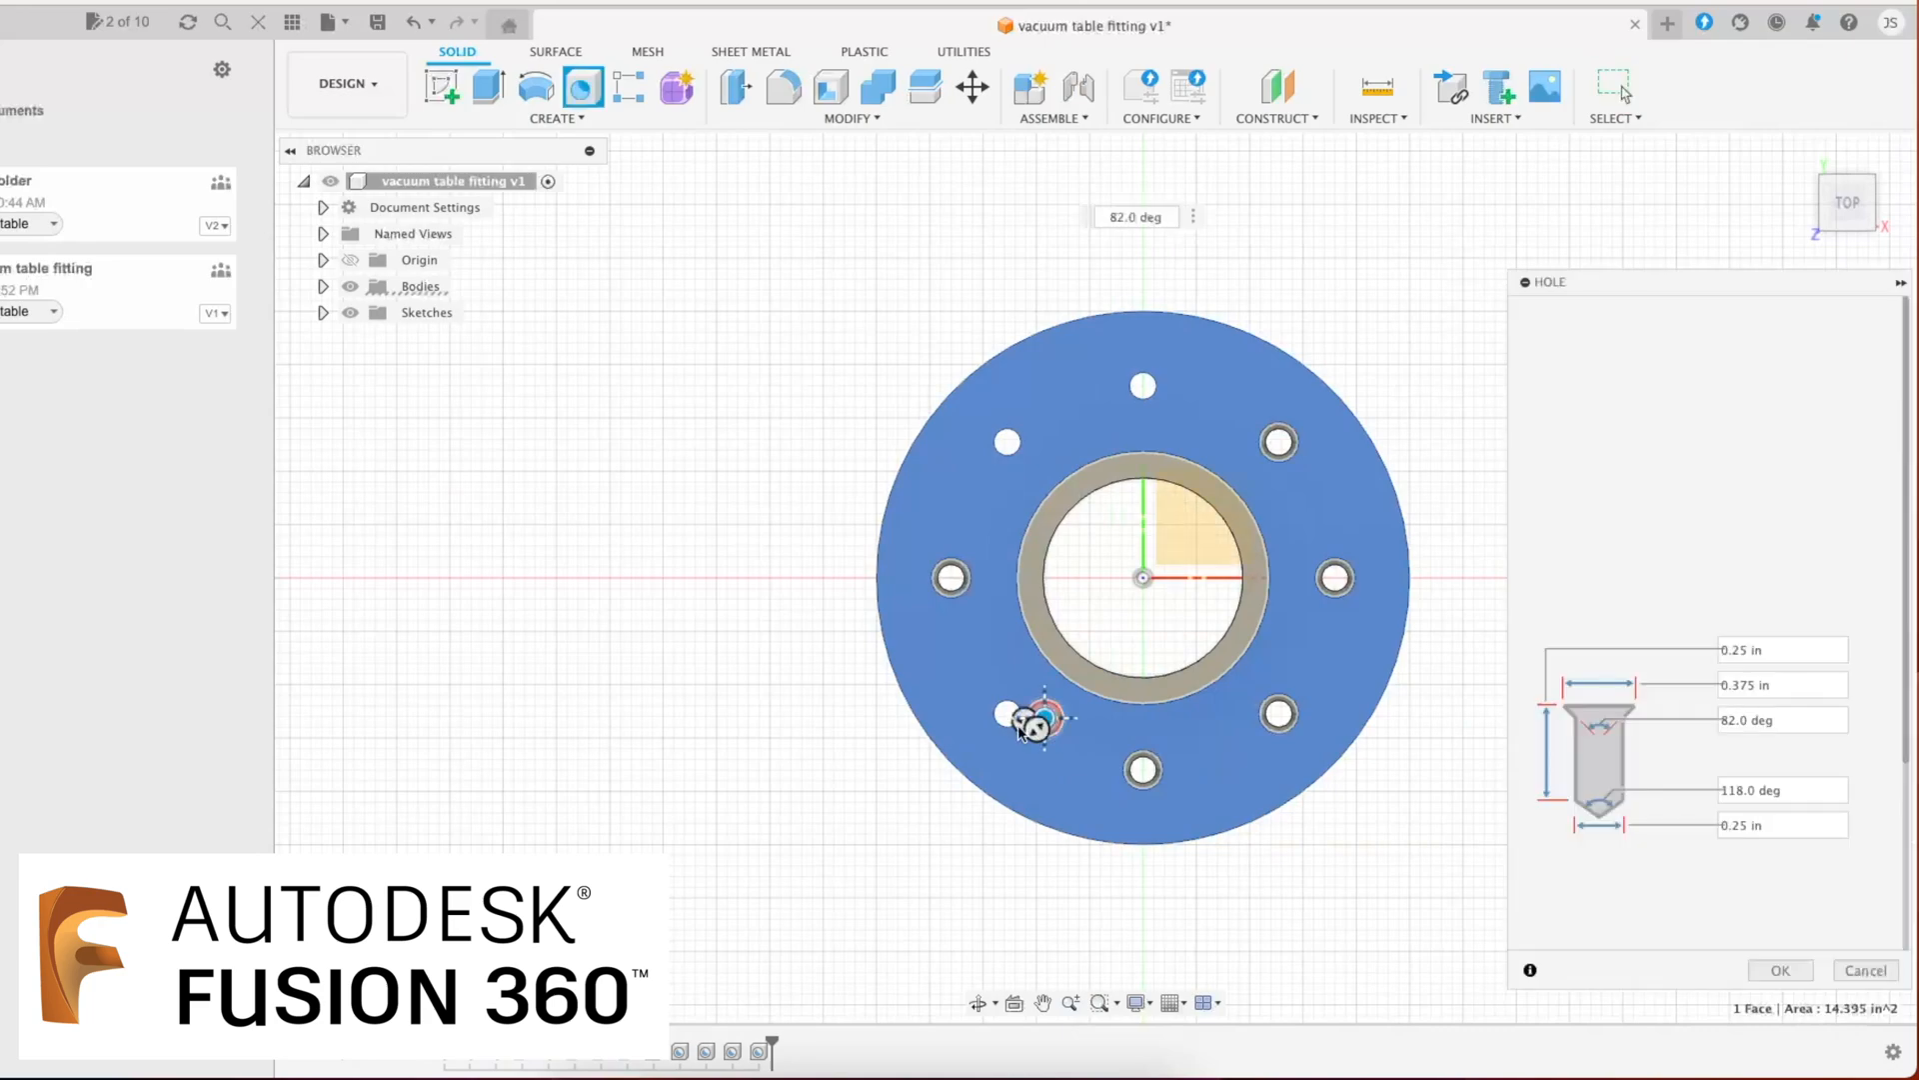
click(999, 724)
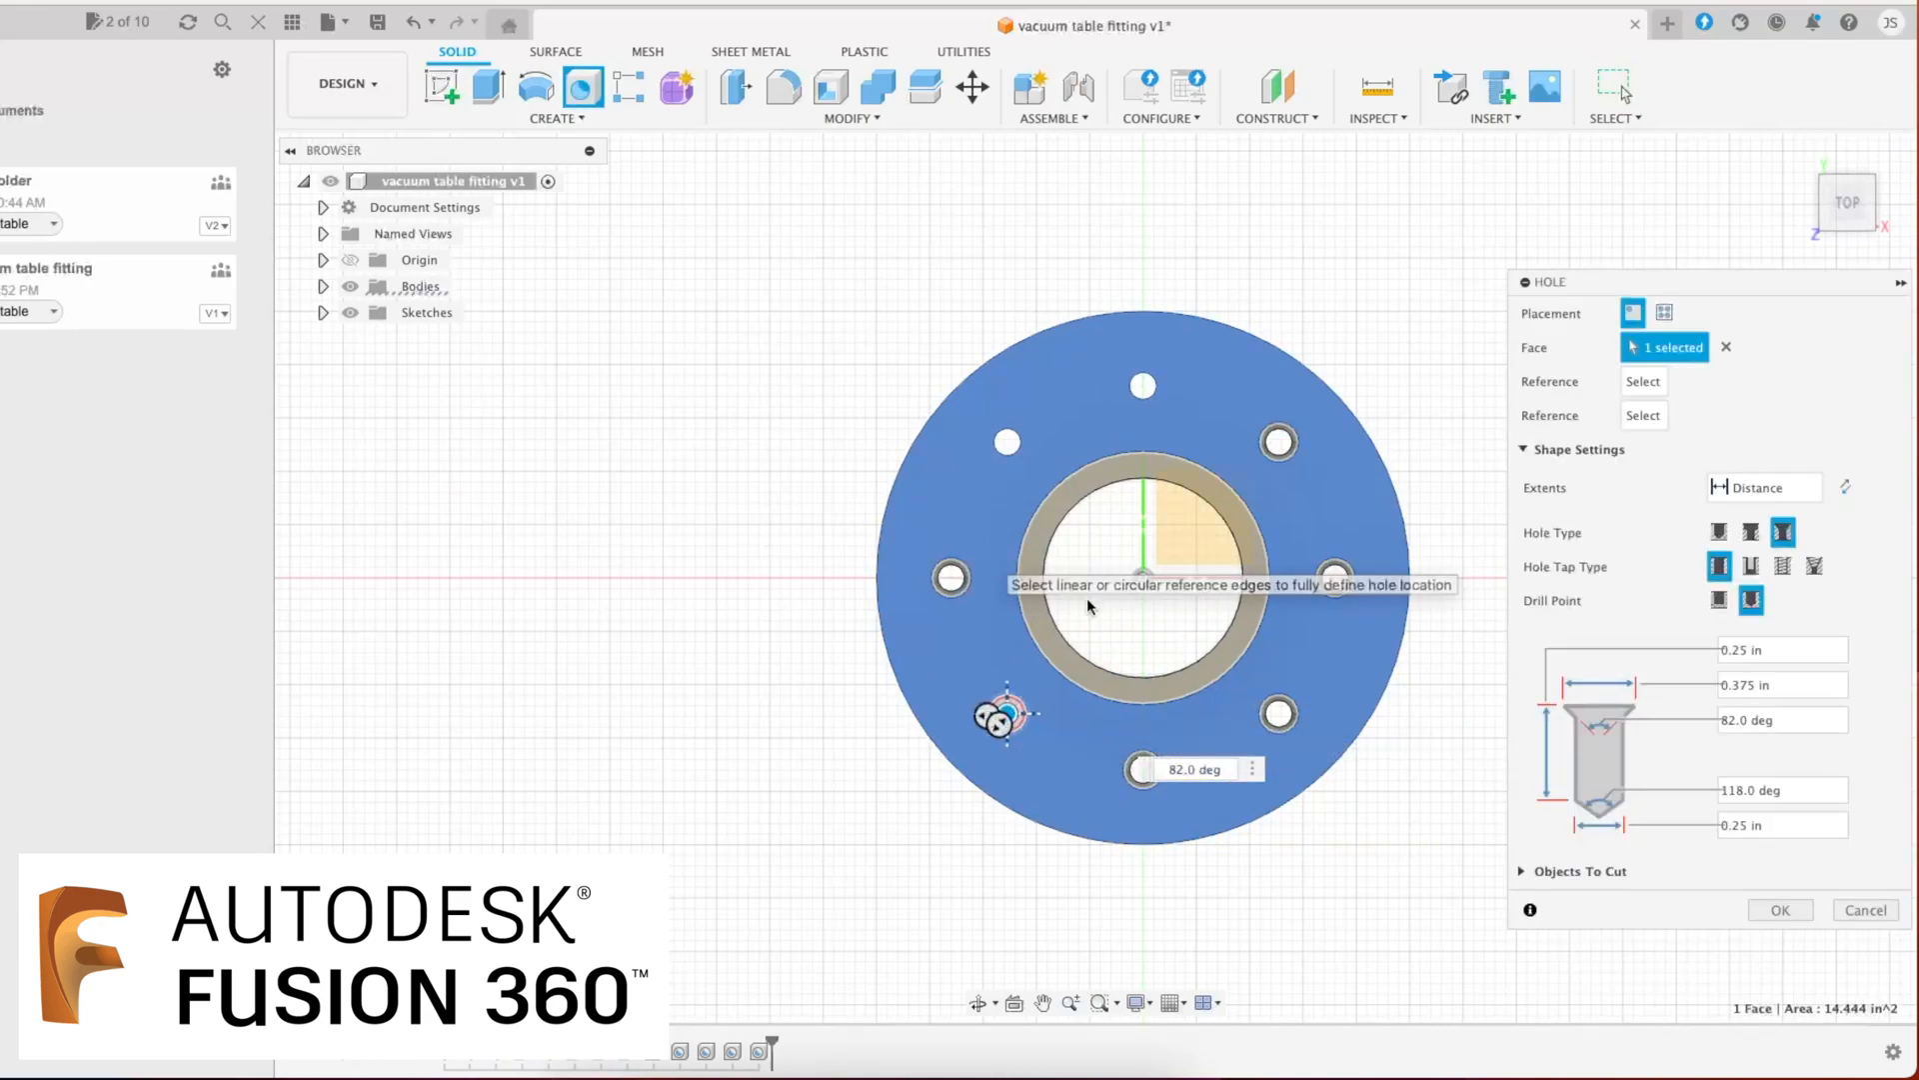
click(1777, 909)
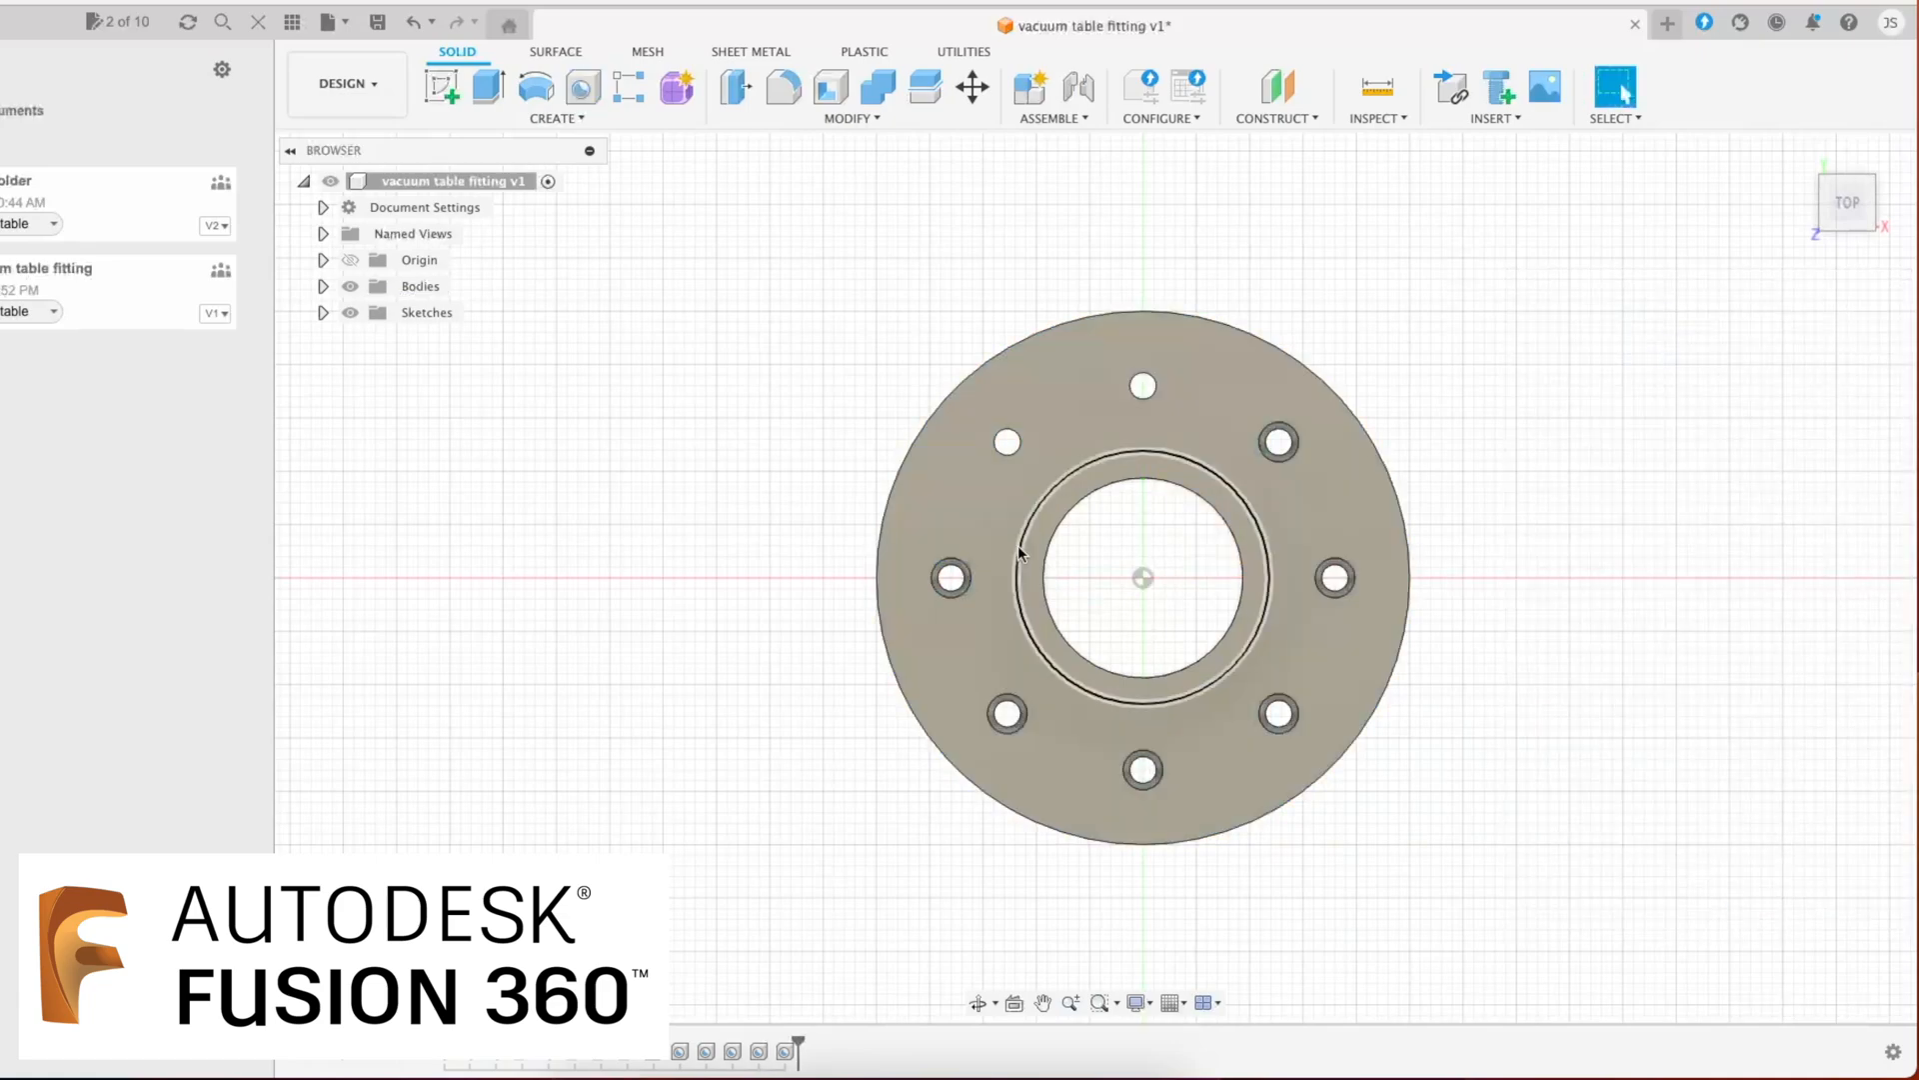
Step: Repeat the countersunk hole on the flange face, centring it on the topmost screw hole
click(1008, 449)
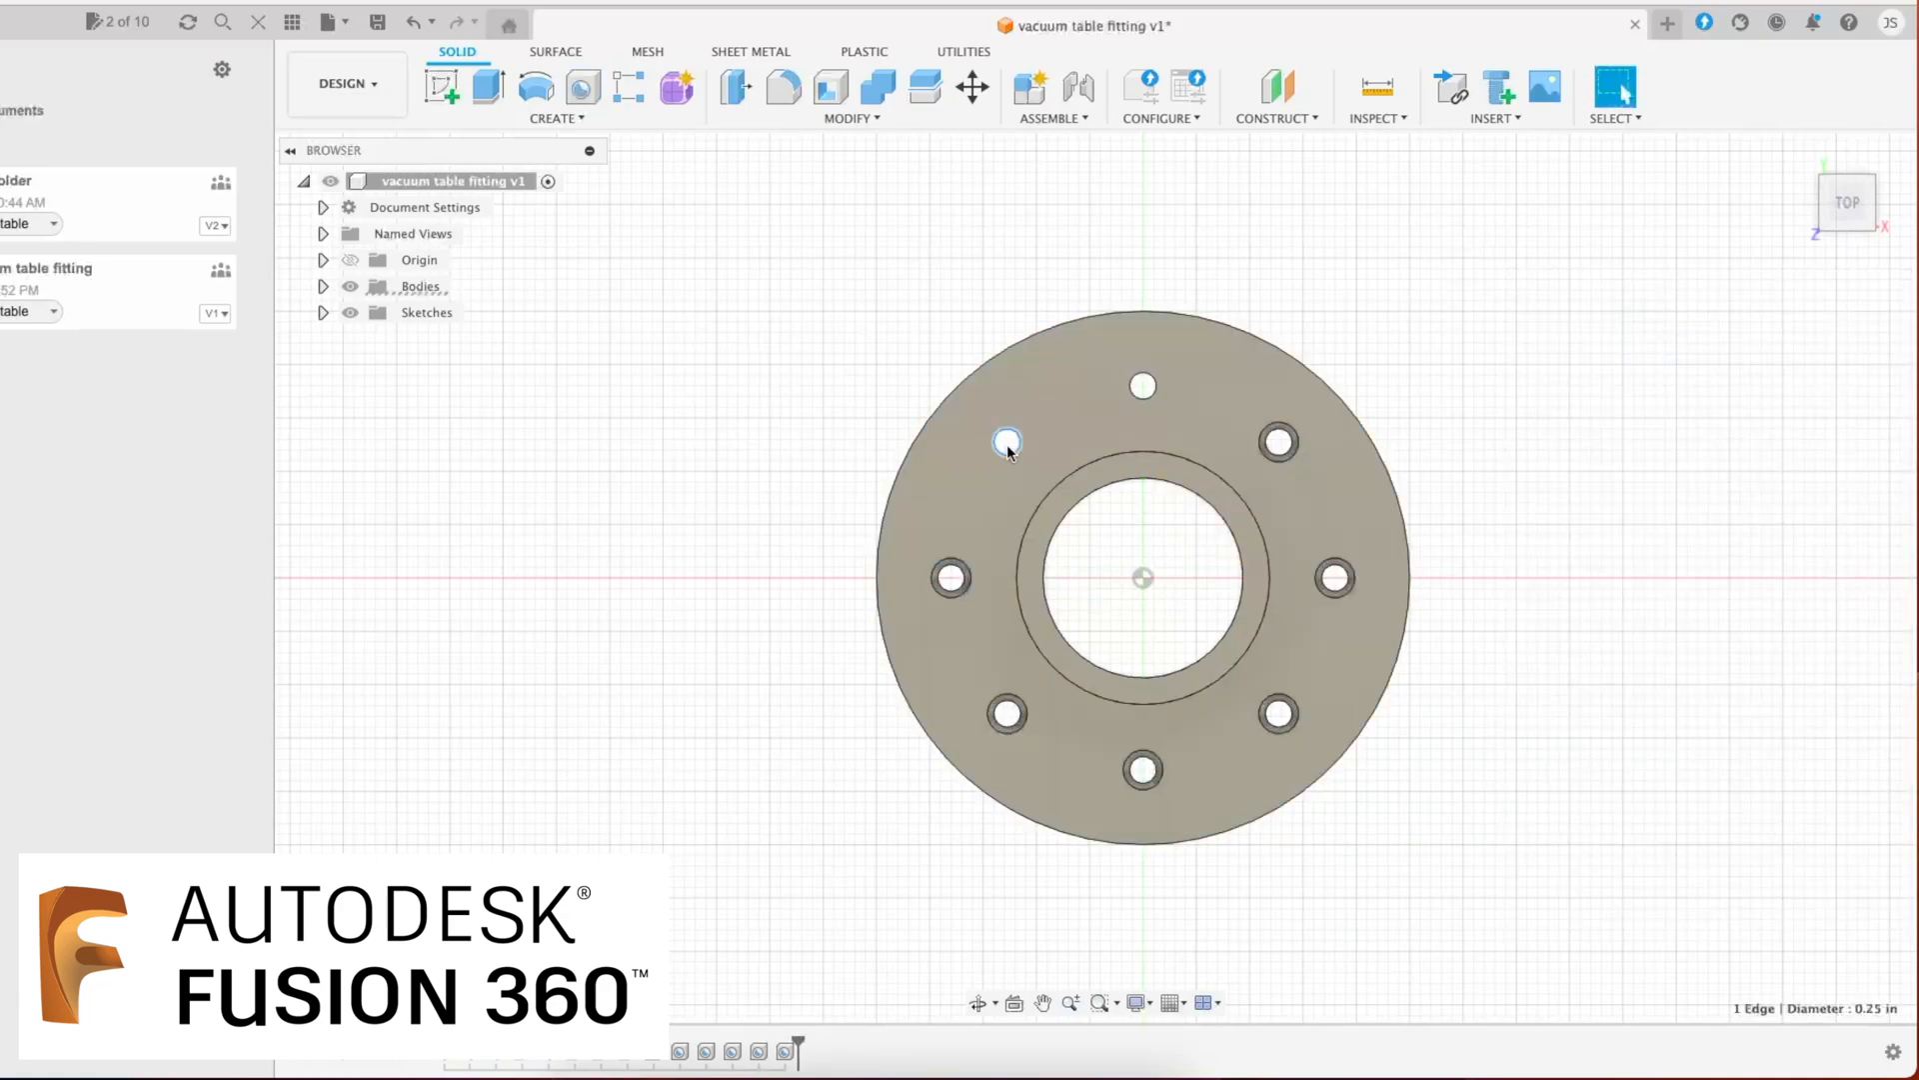
click(1044, 430)
right_click(1042, 429)
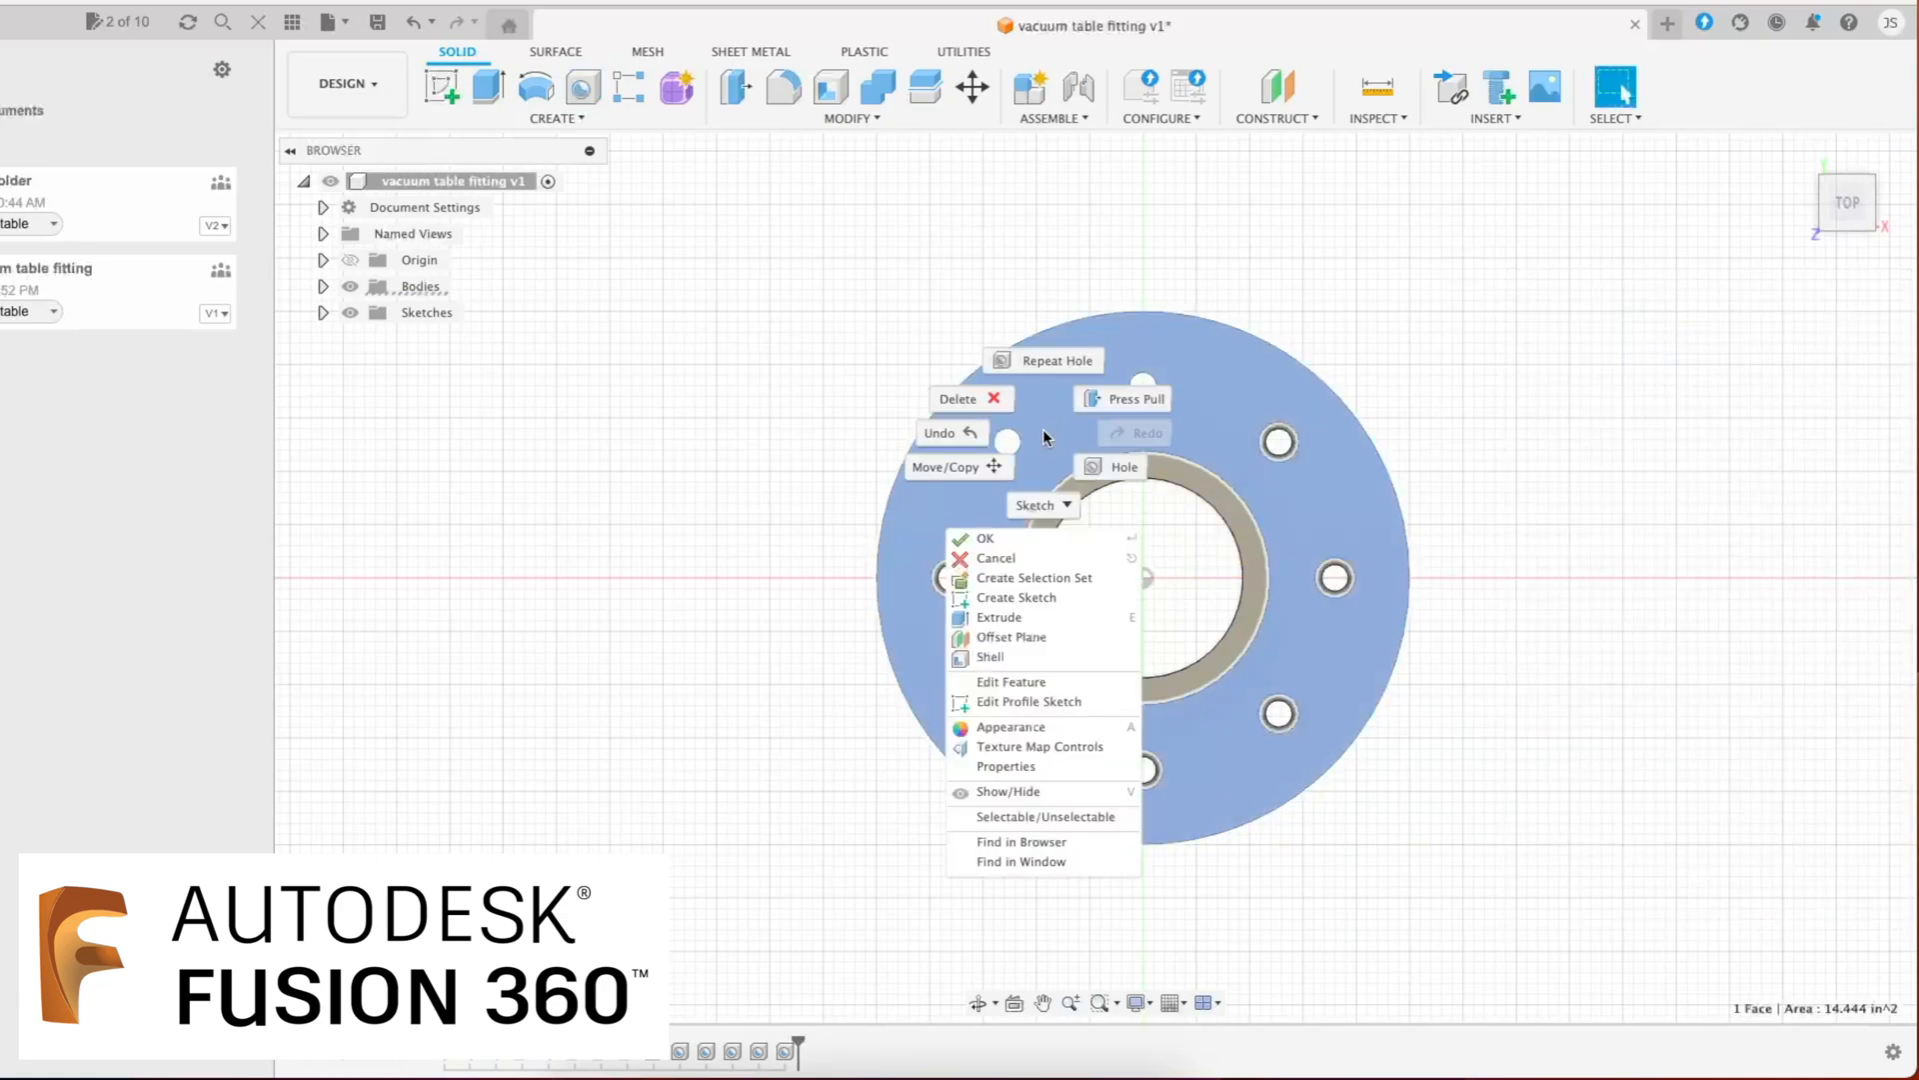
click(1048, 359)
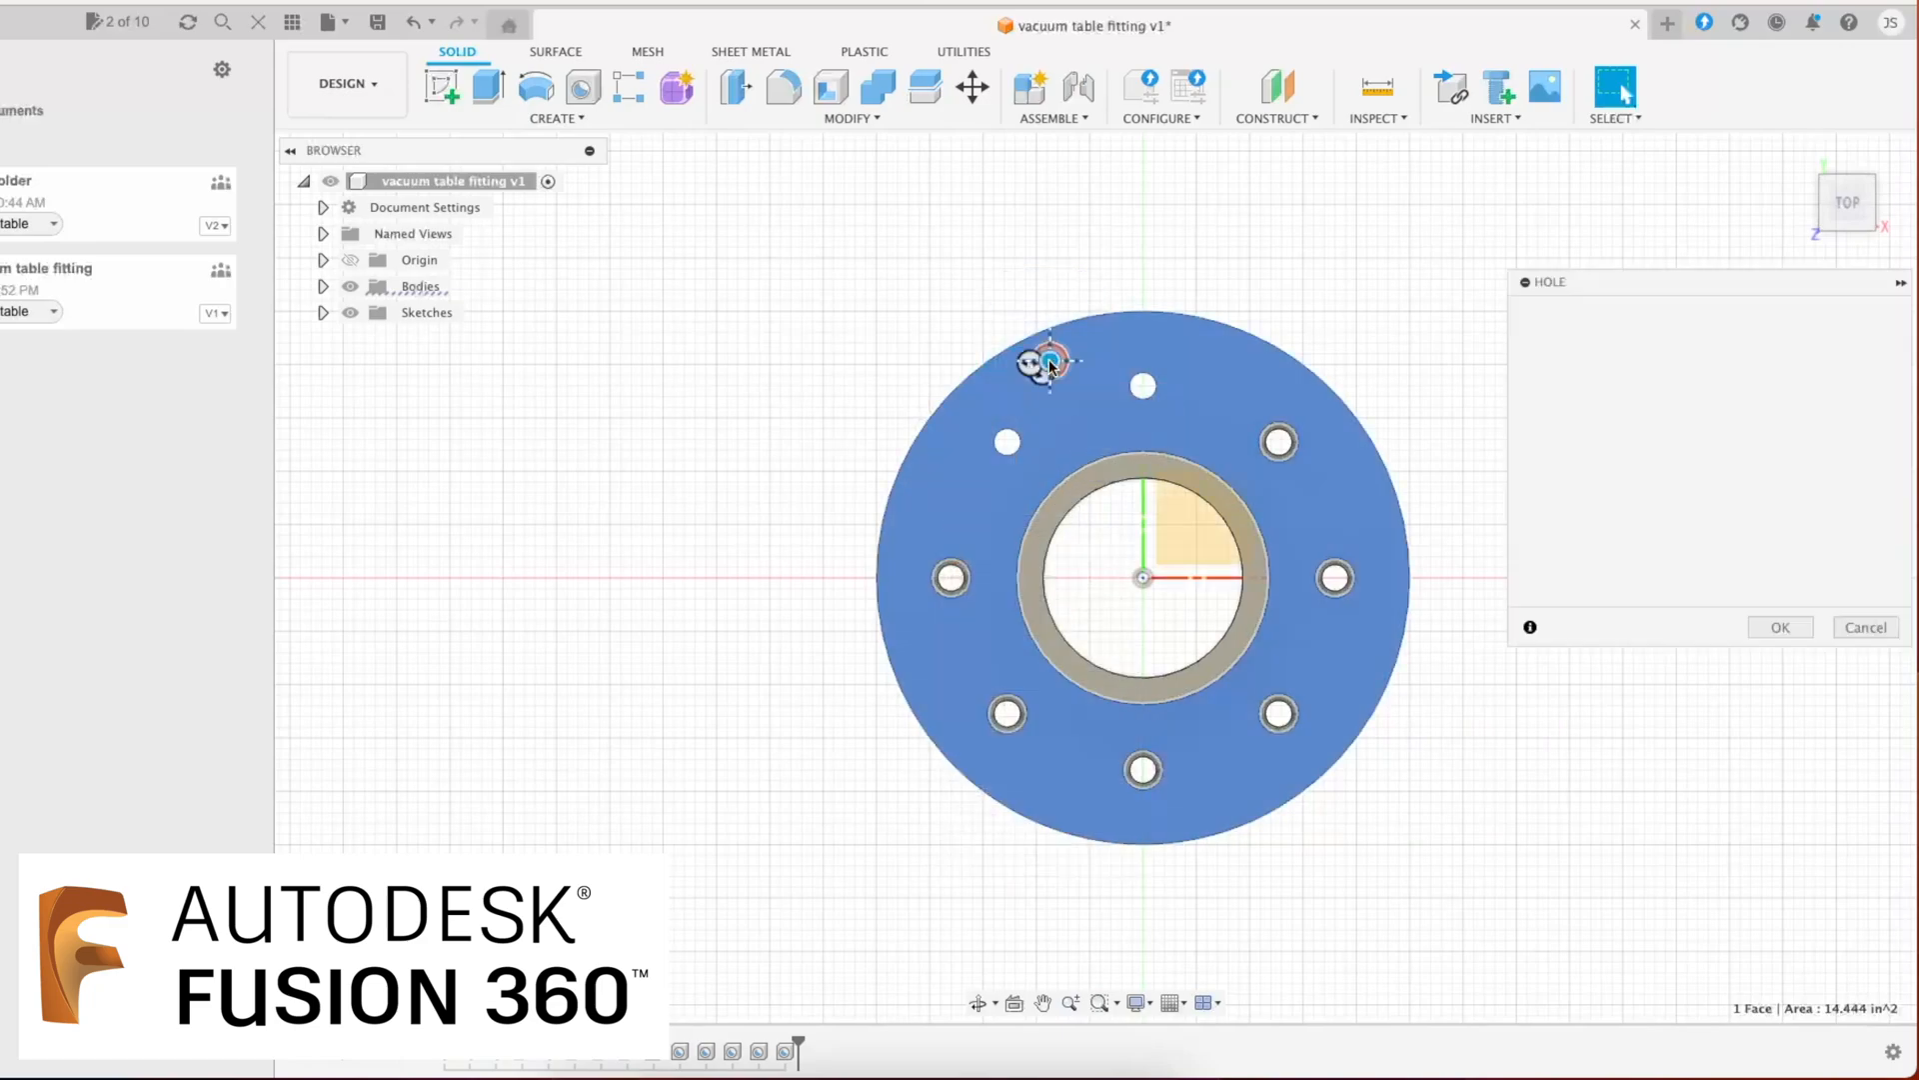
click(1016, 446)
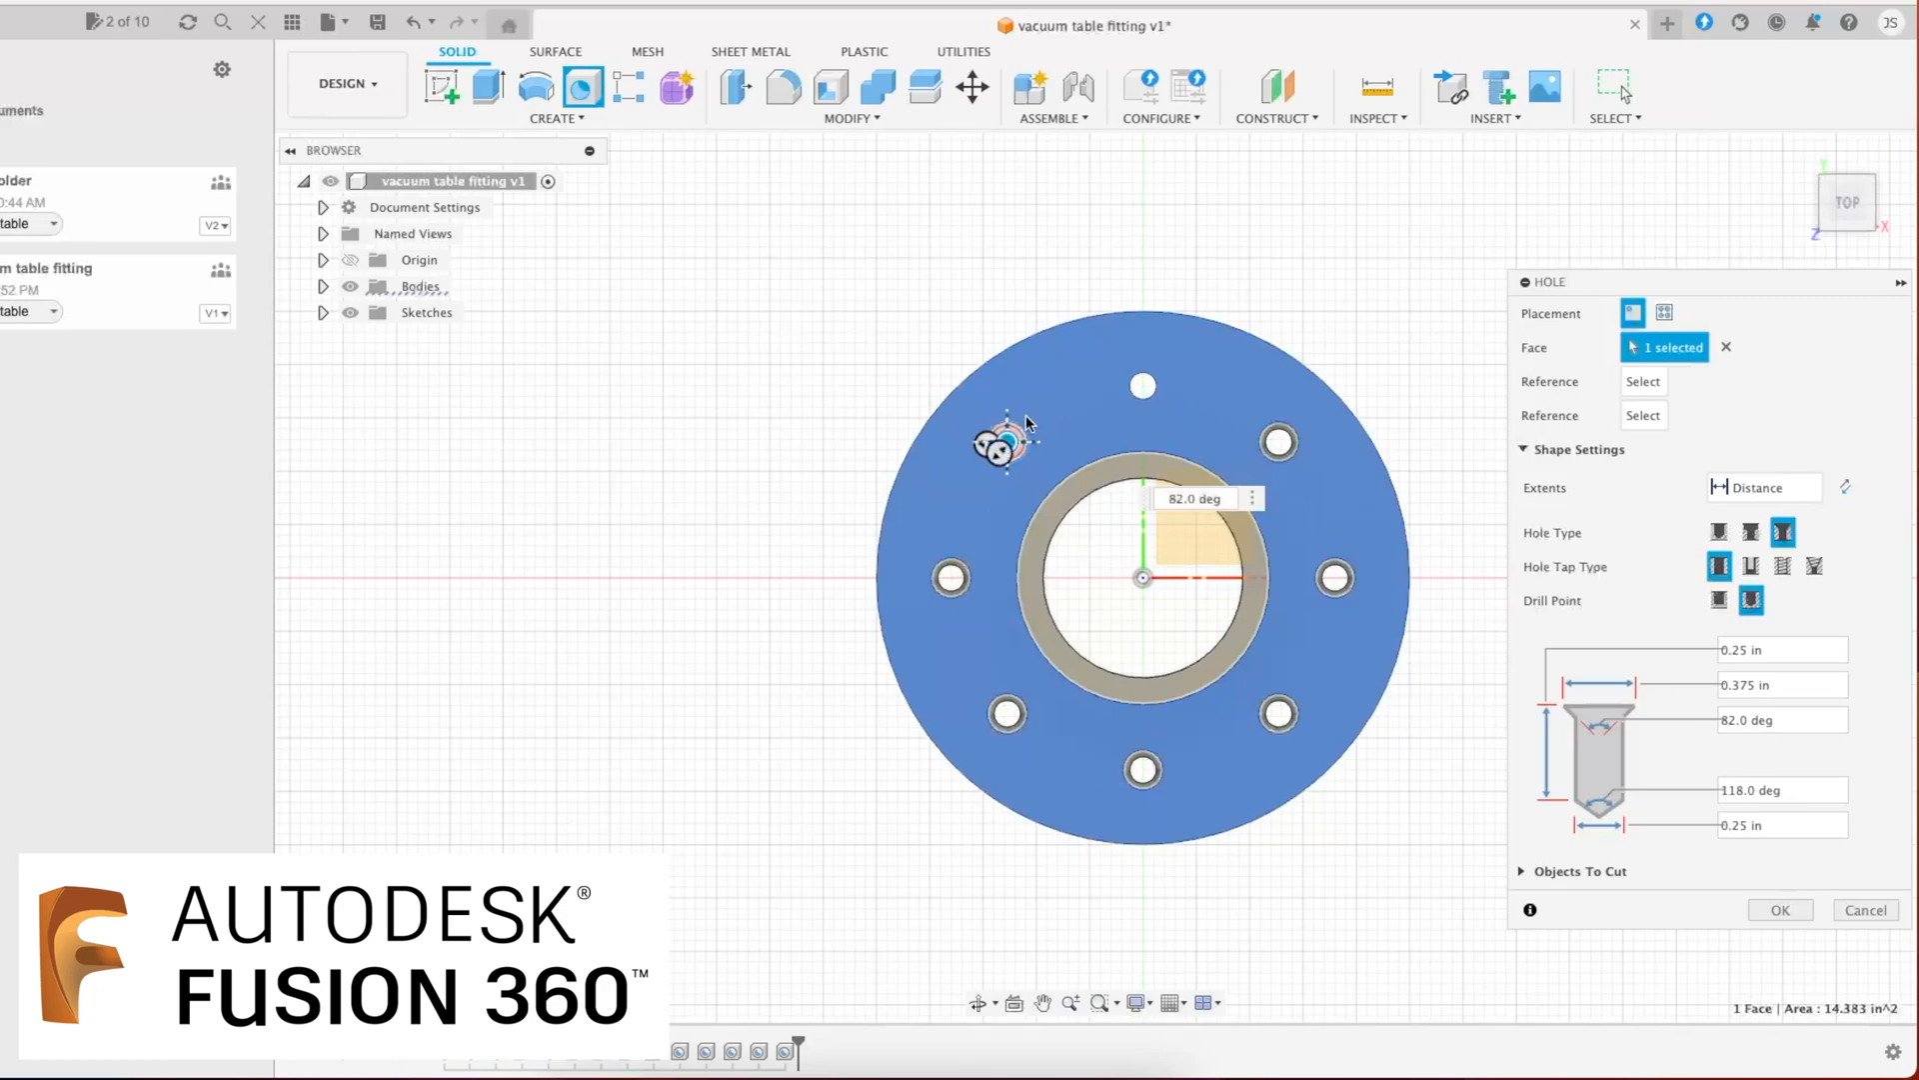
click(1156, 388)
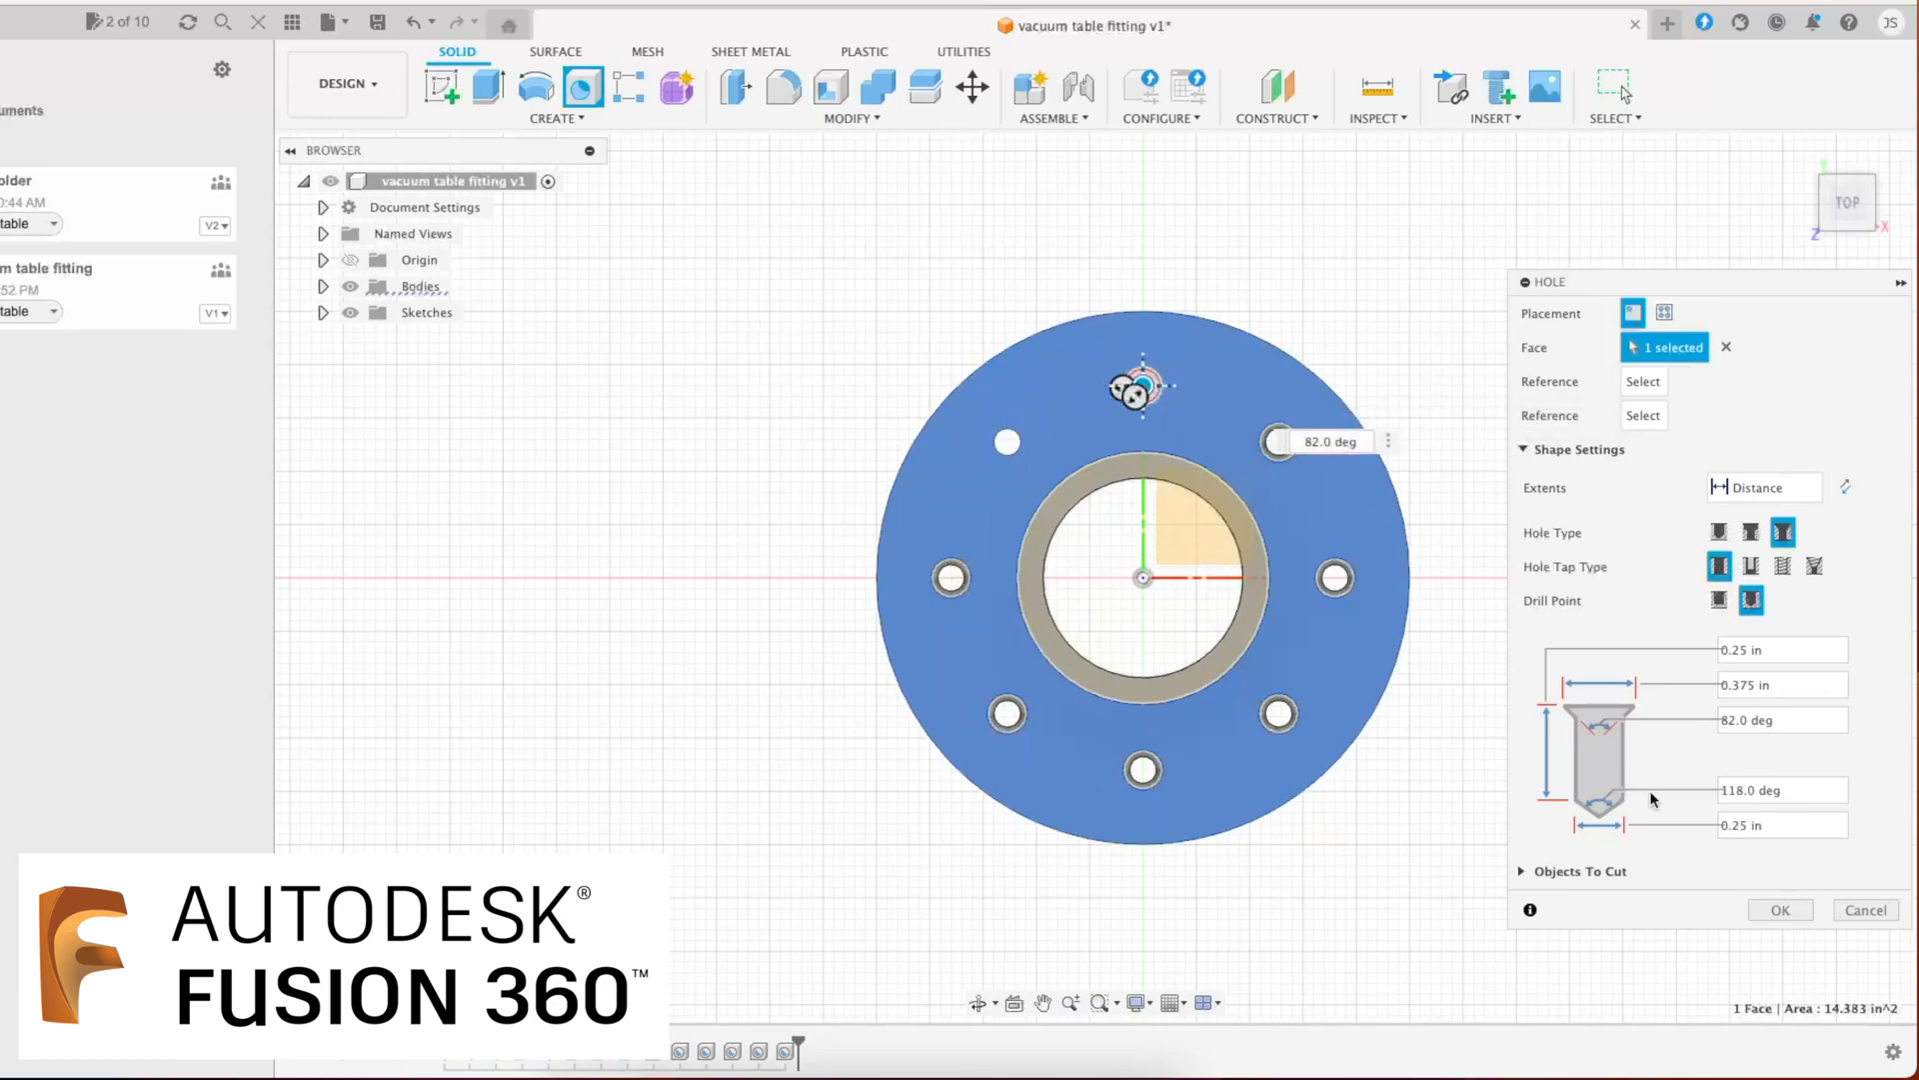
click(1779, 908)
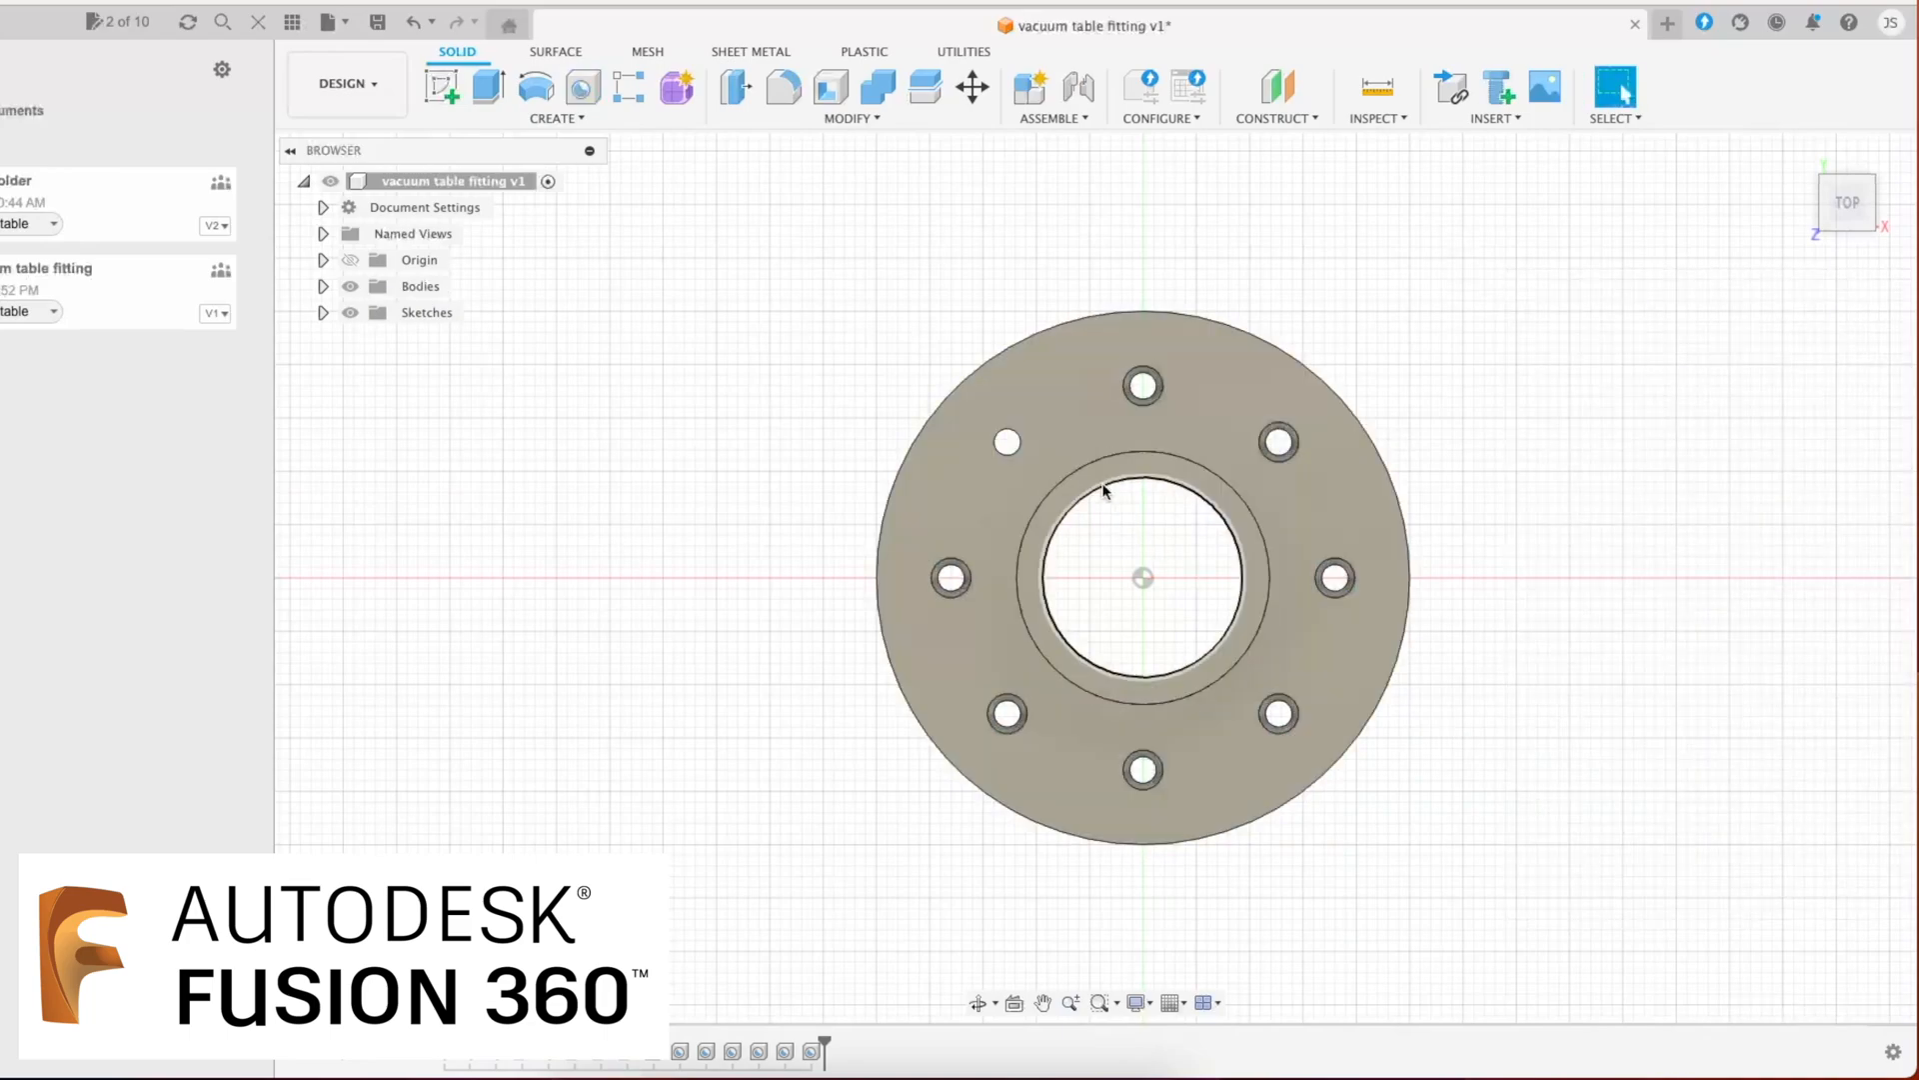
Step: Repeat the countersunk hole on the flange face, centring it on the remaining plain screw hole at the flange's upper left
click(1036, 410)
right_click(1019, 435)
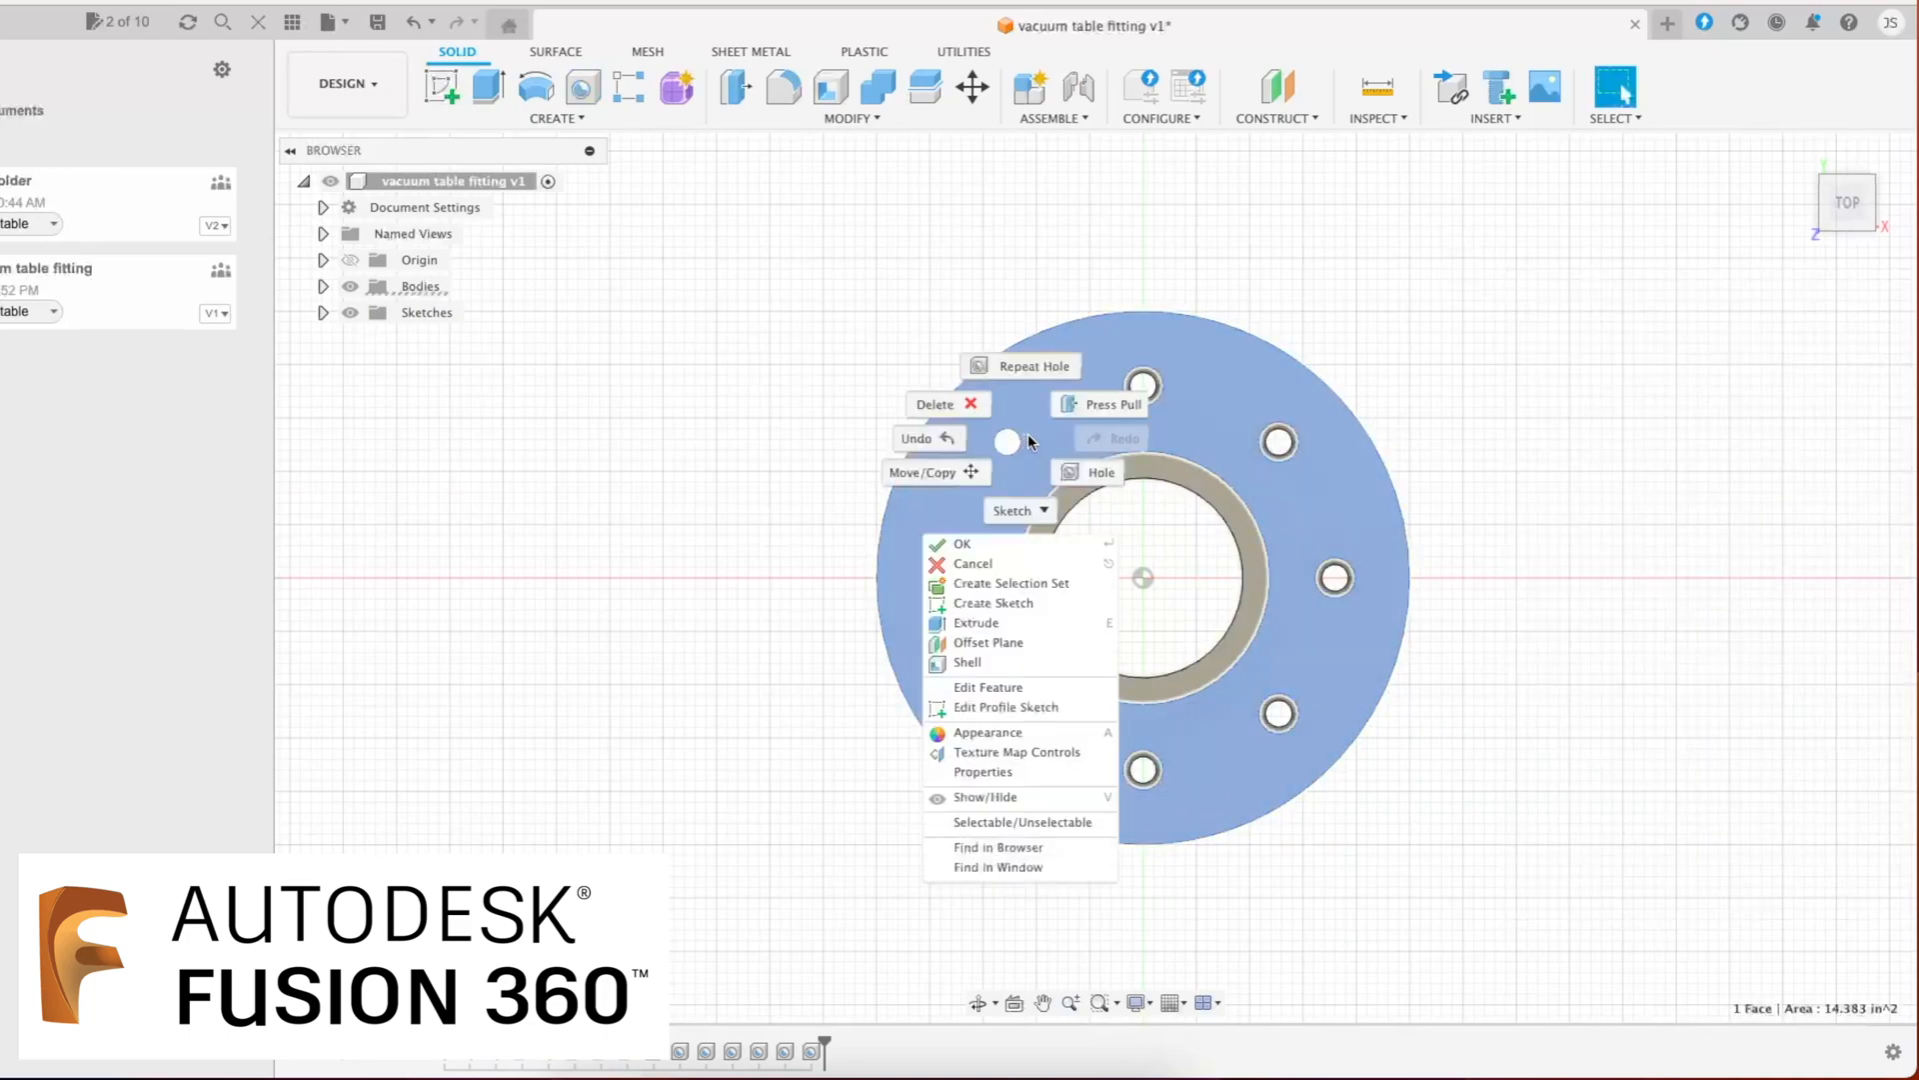
click(1021, 366)
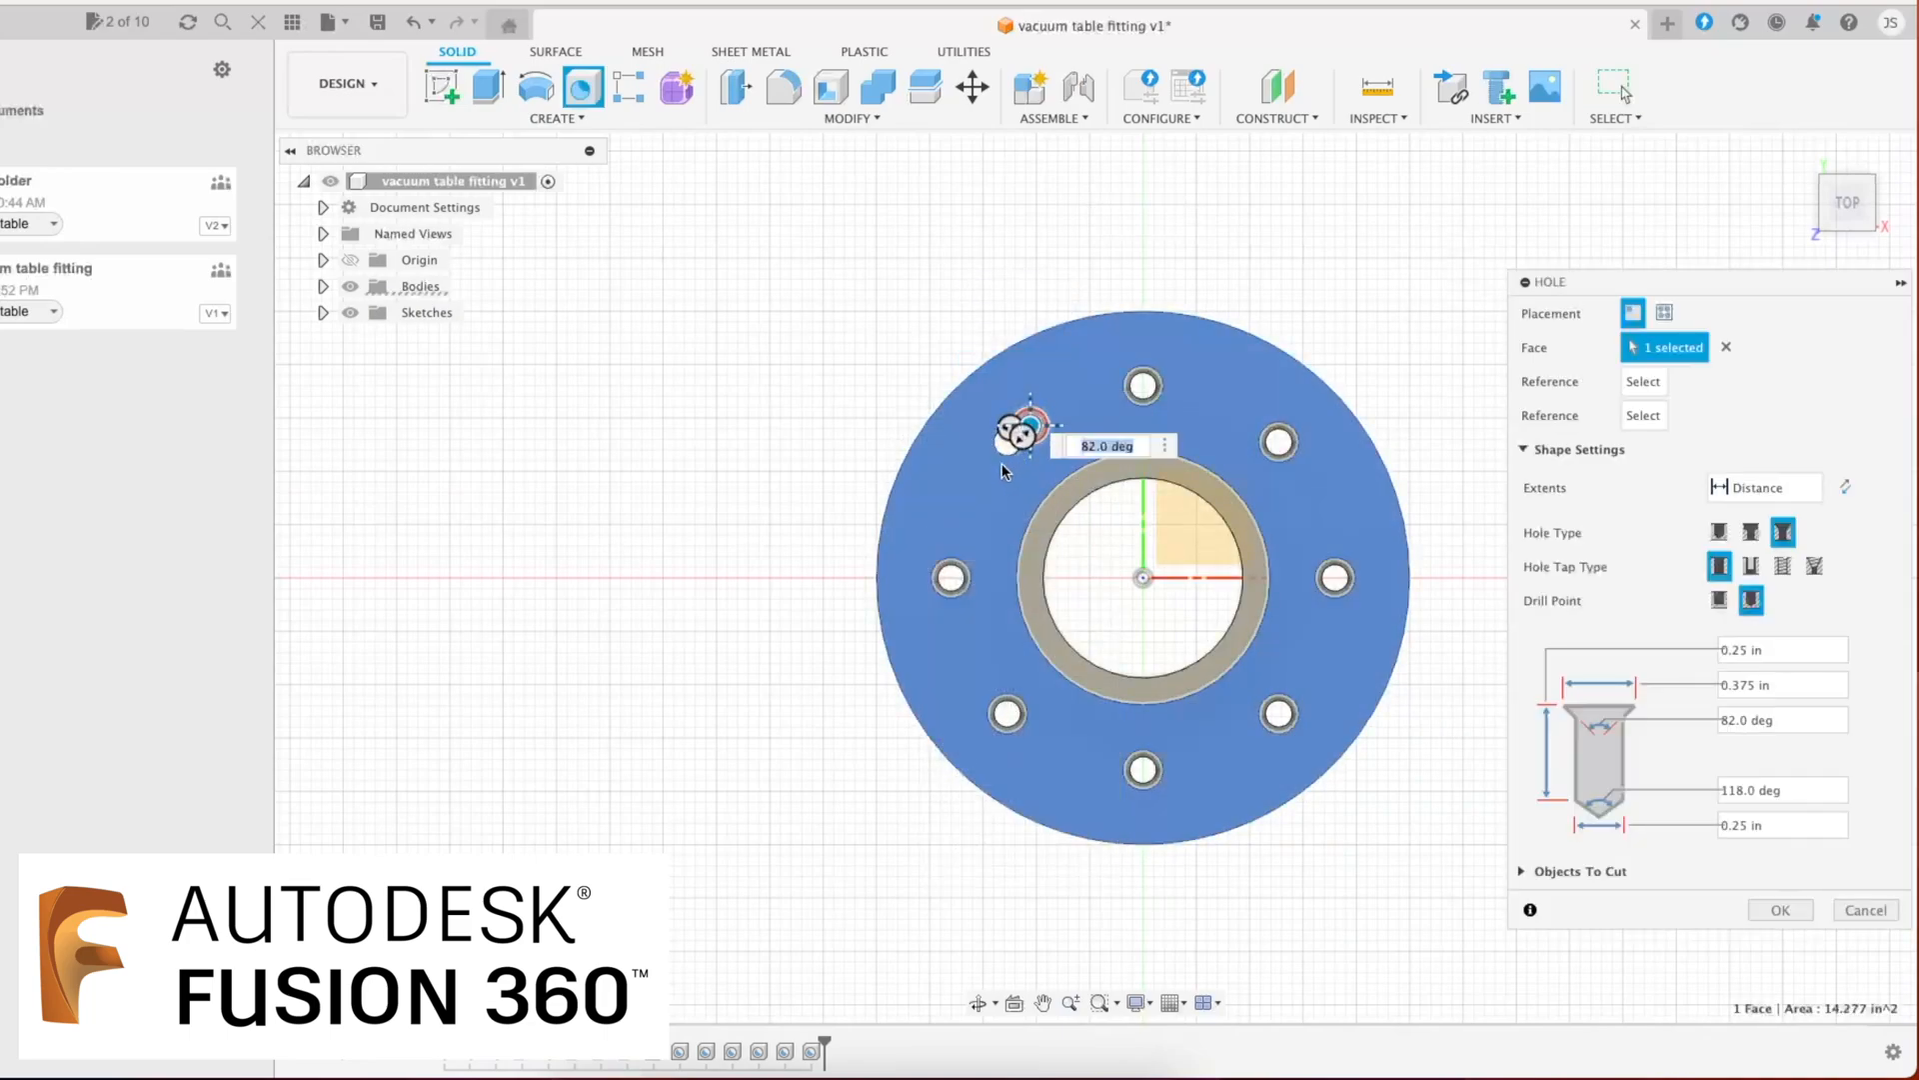
click(1005, 444)
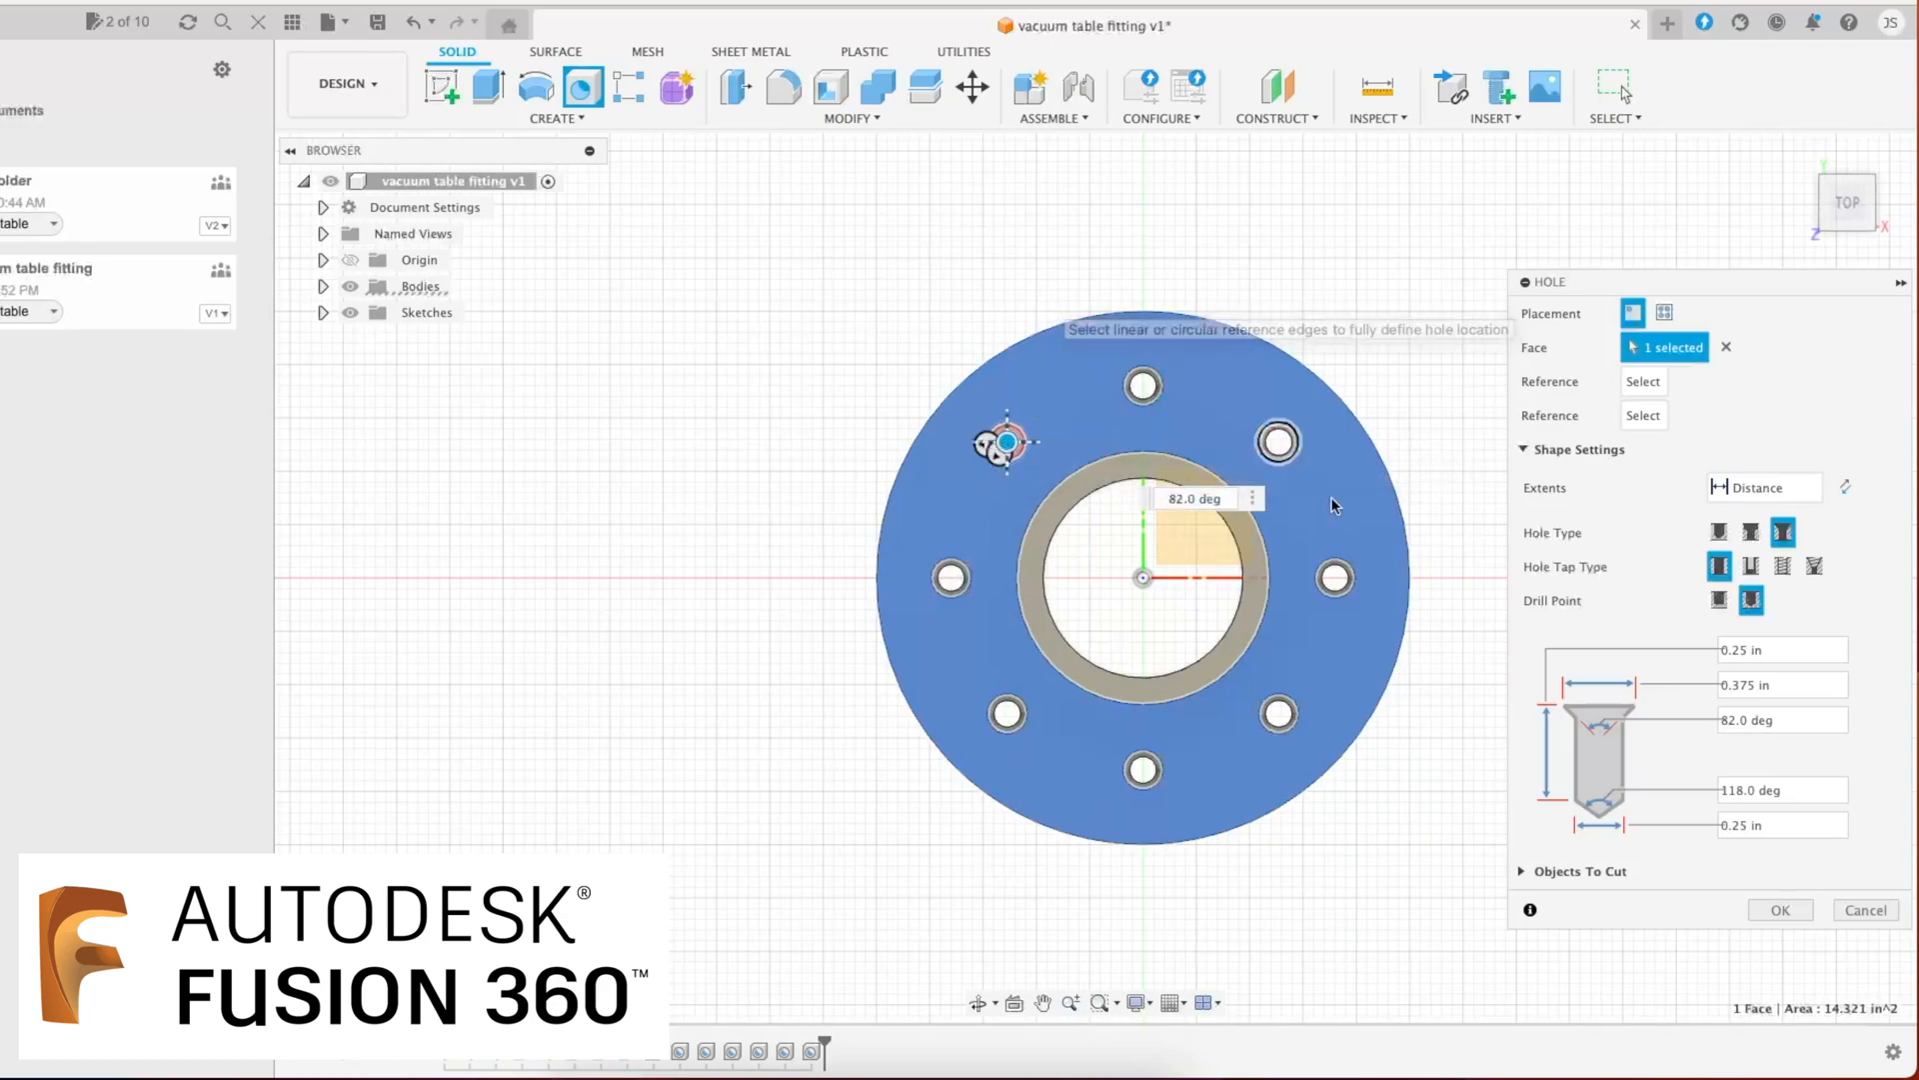
click(1779, 902)
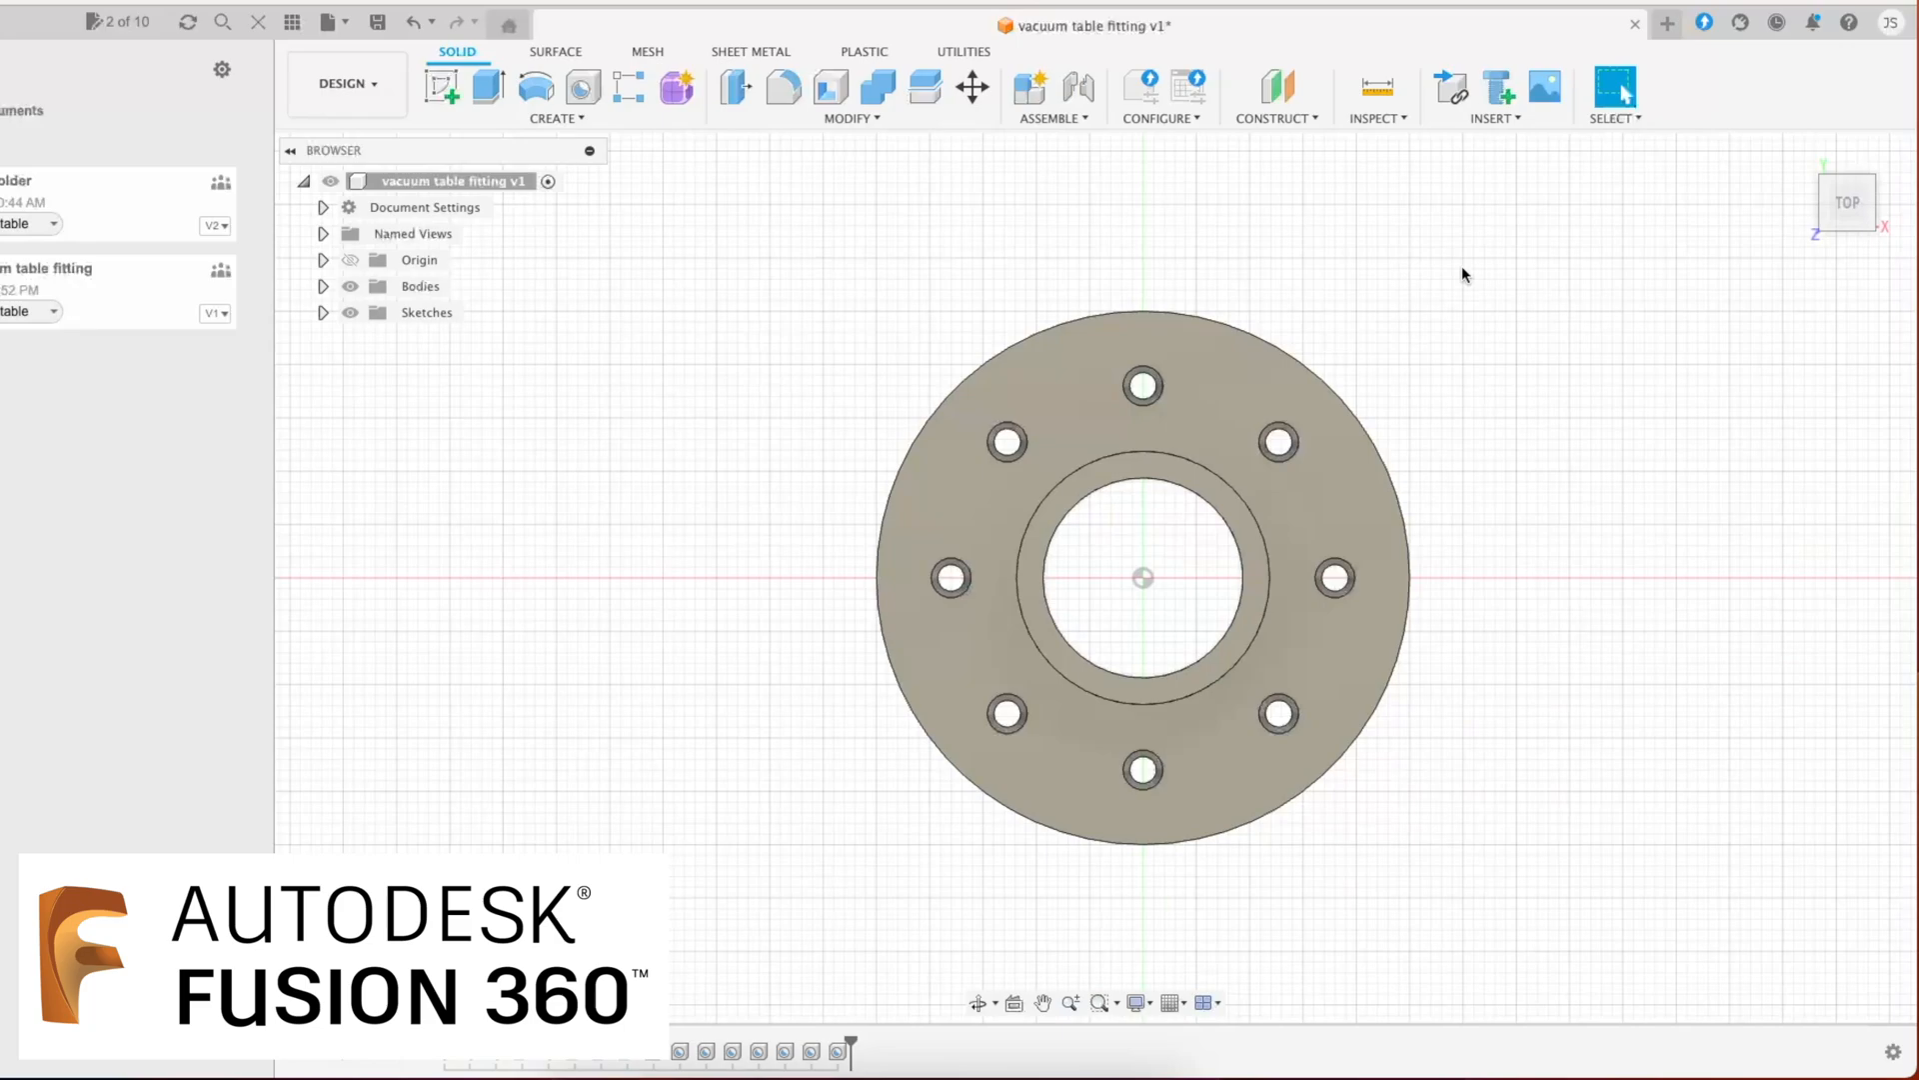
Step: Save the finished fitting as a new version with the description User Saved
mouse_move(1847, 207)
mouse_down()
mouse_move(1796, 261)
mouse_move(1792, 435)
mouse_move(1811, 332)
mouse_move(1851, 290)
mouse_up()
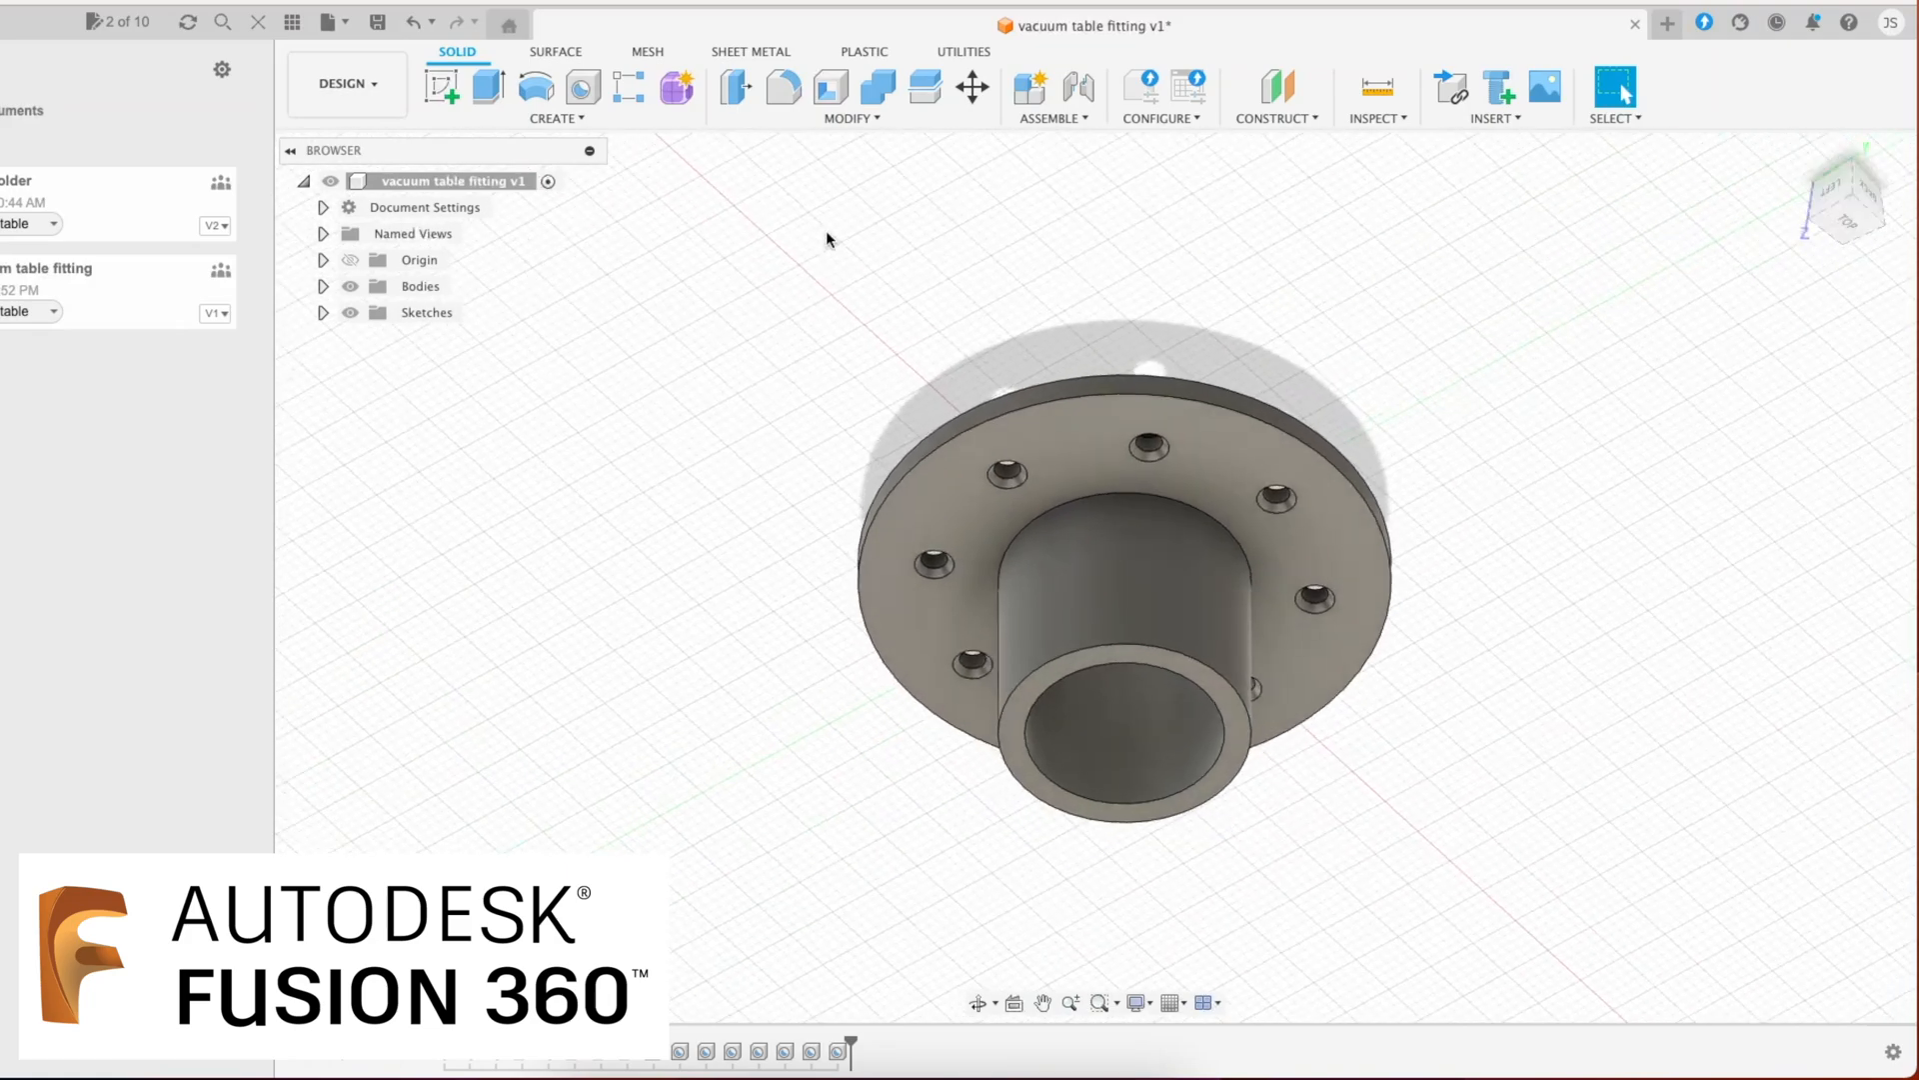
click(378, 23)
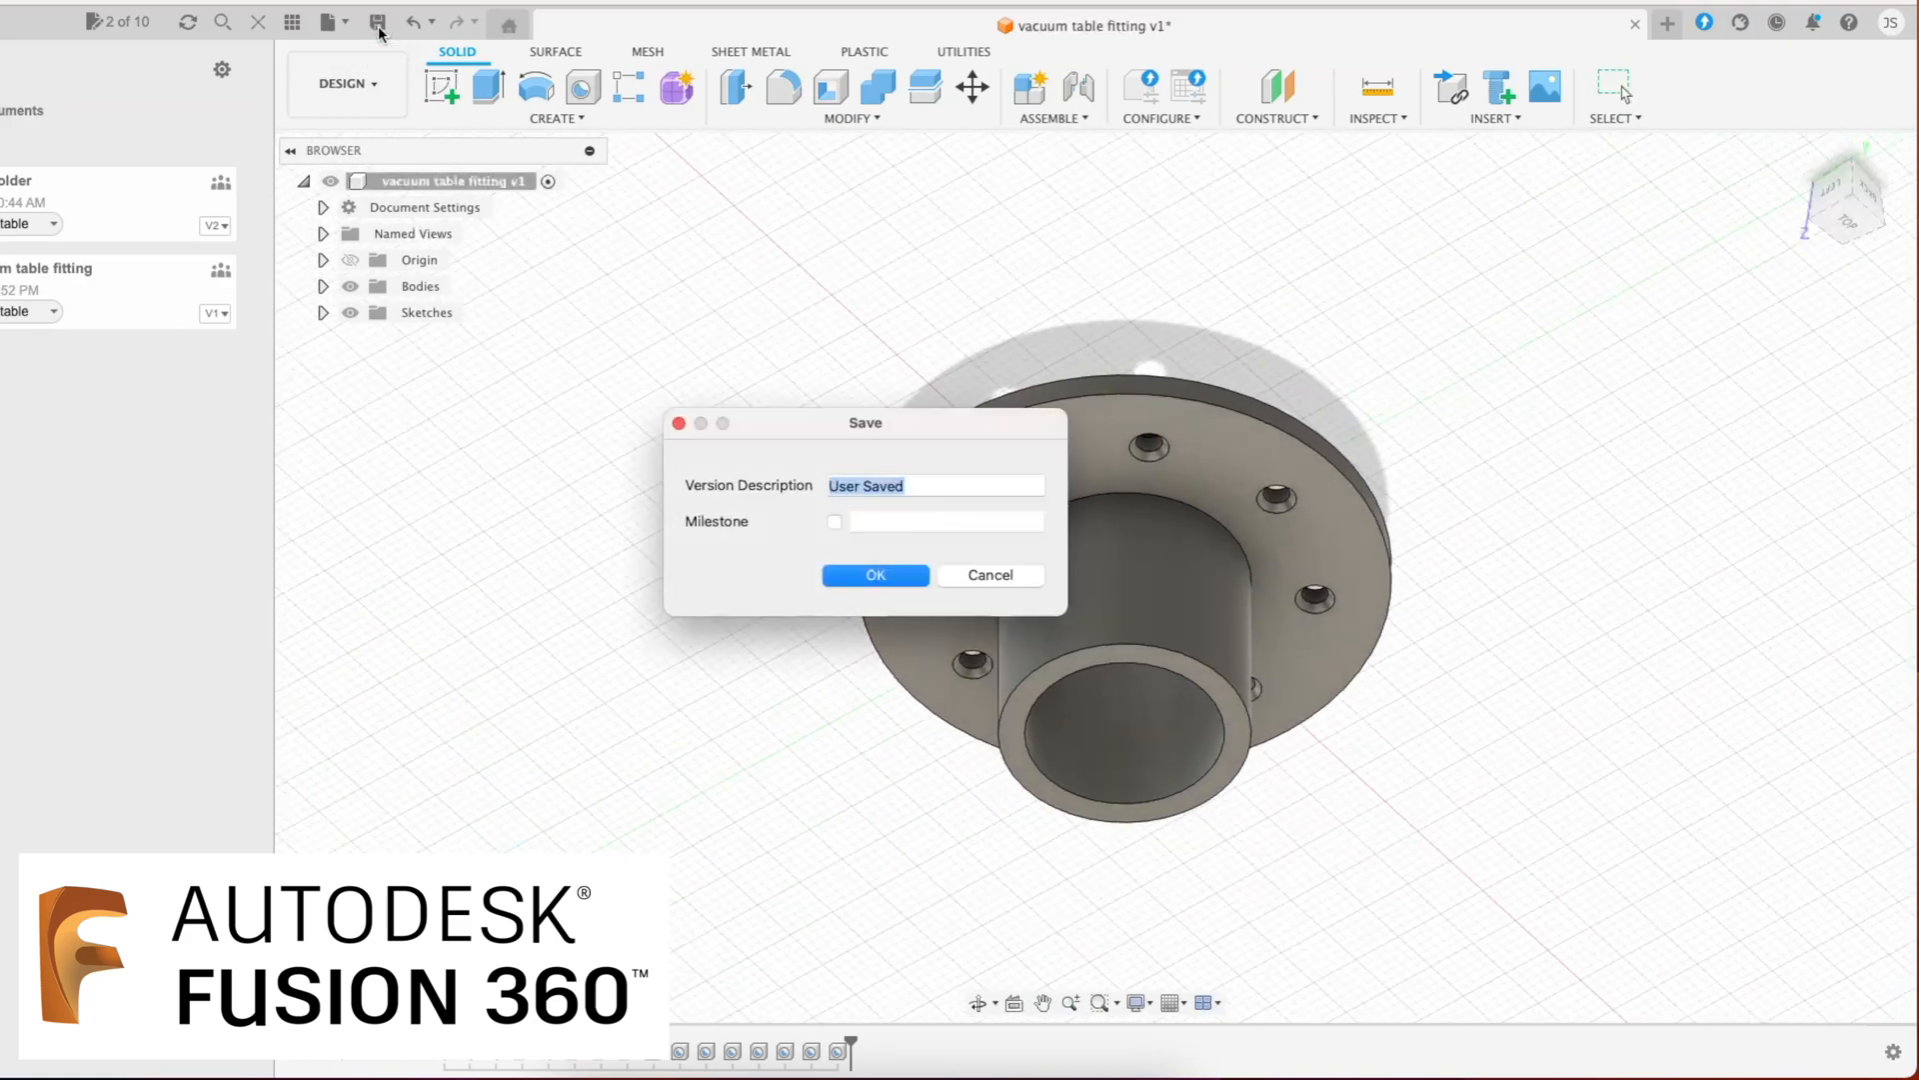
click(876, 574)
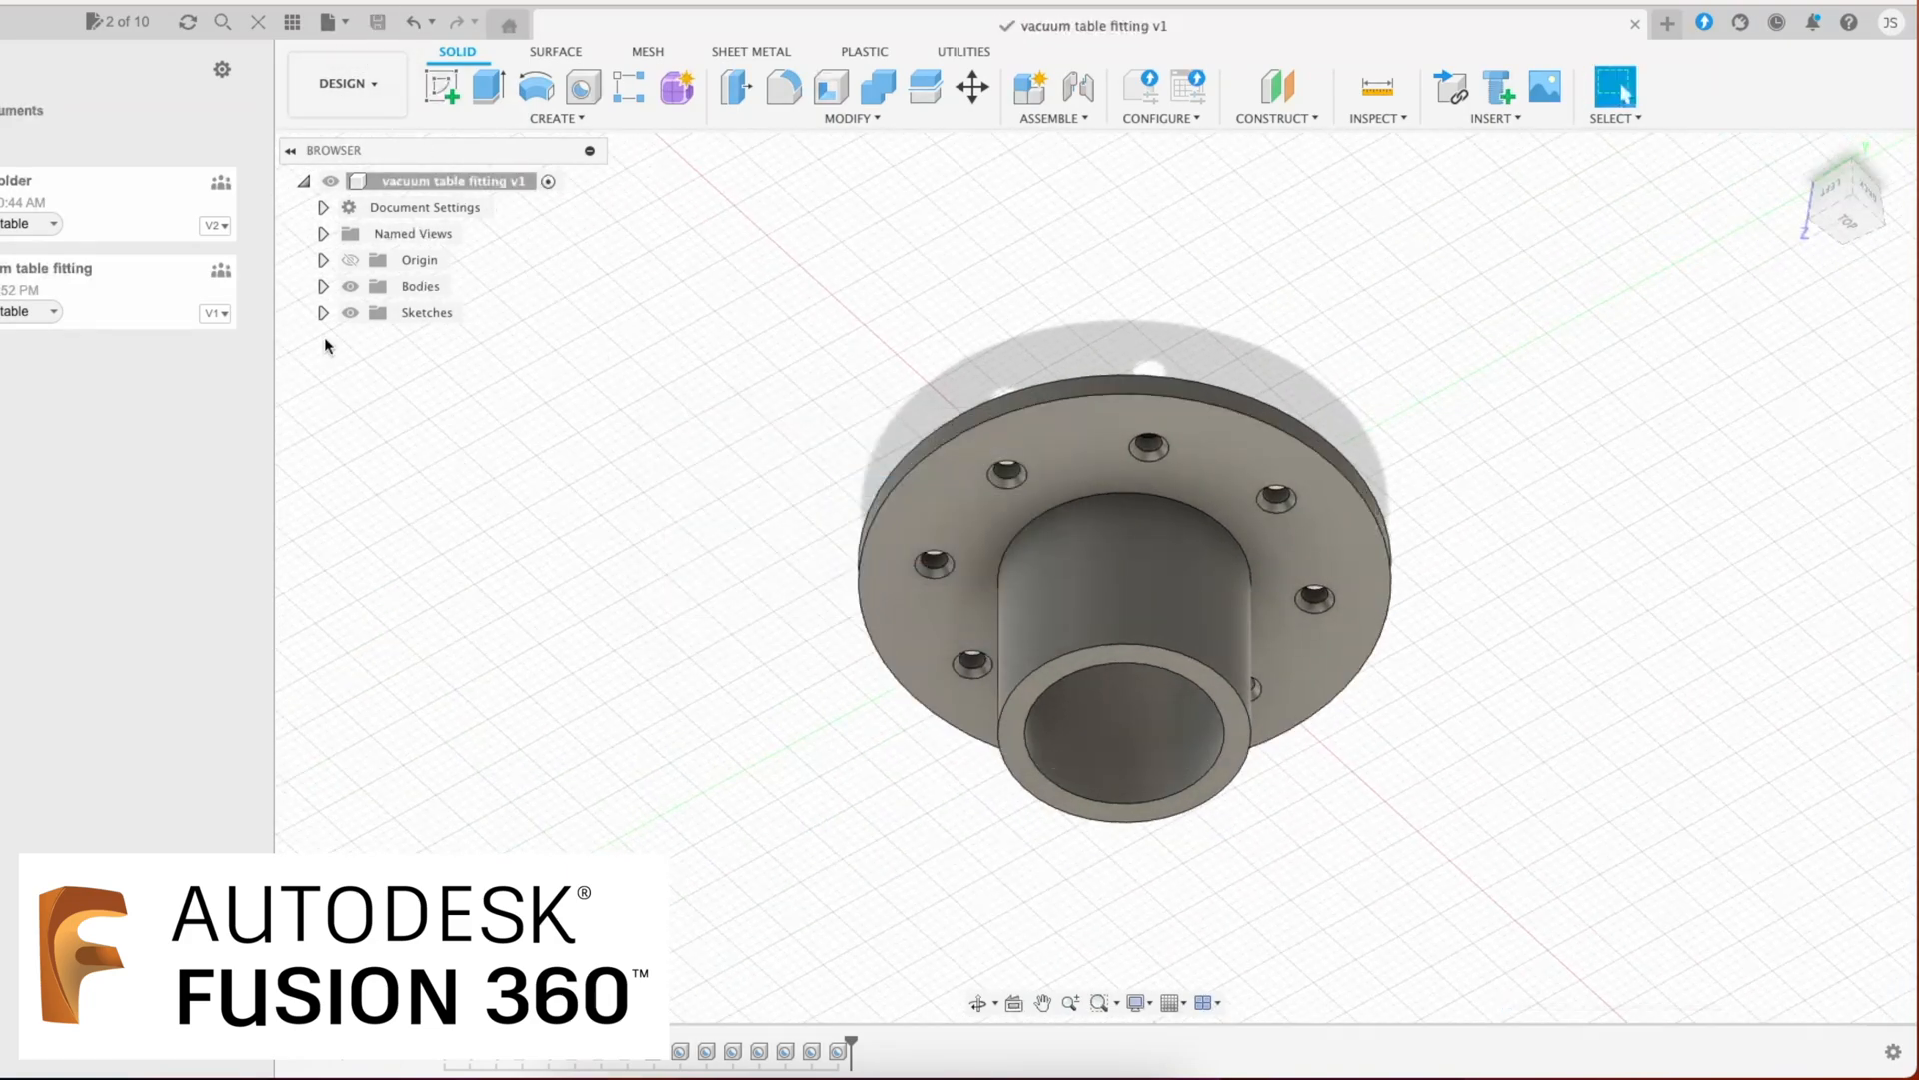
Step: Export the design to the Desktop as an STL file named vacuum table fitting v2
click(8, 2)
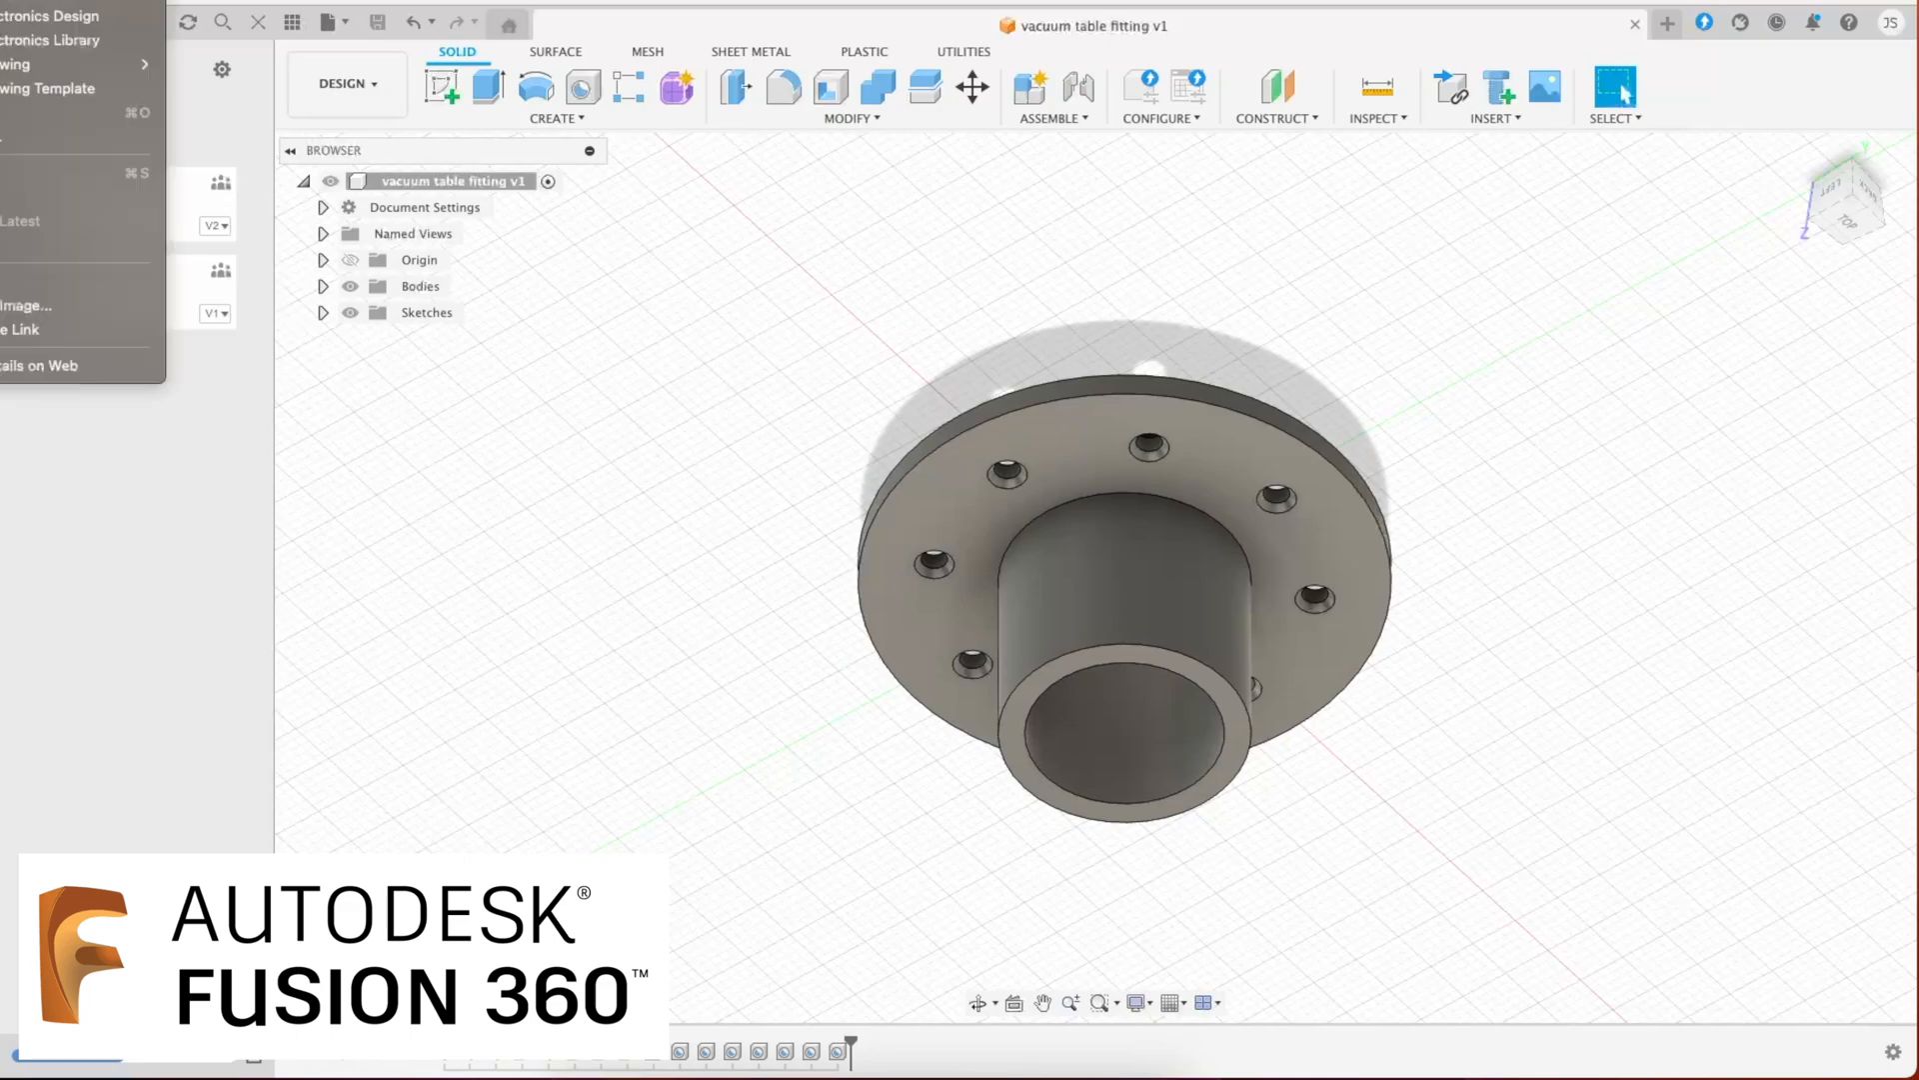
click(4, 244)
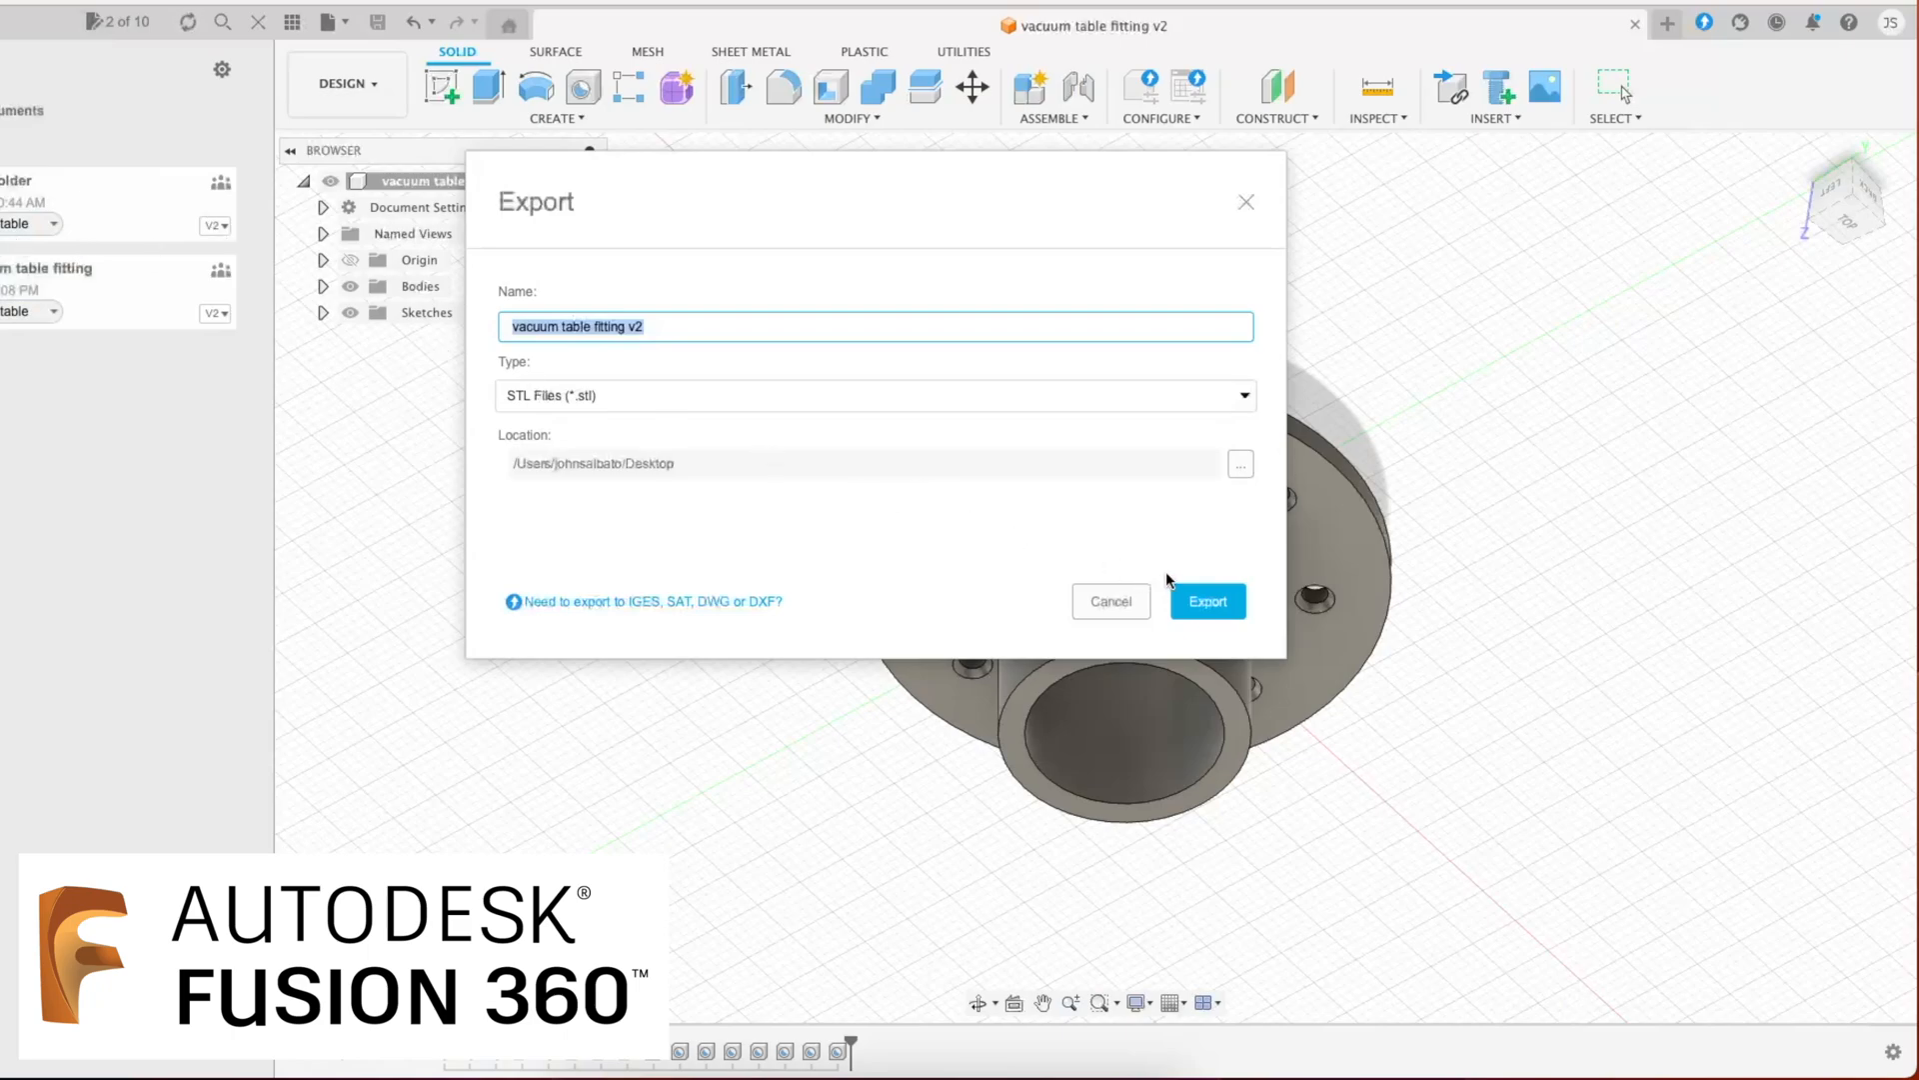
click(1196, 601)
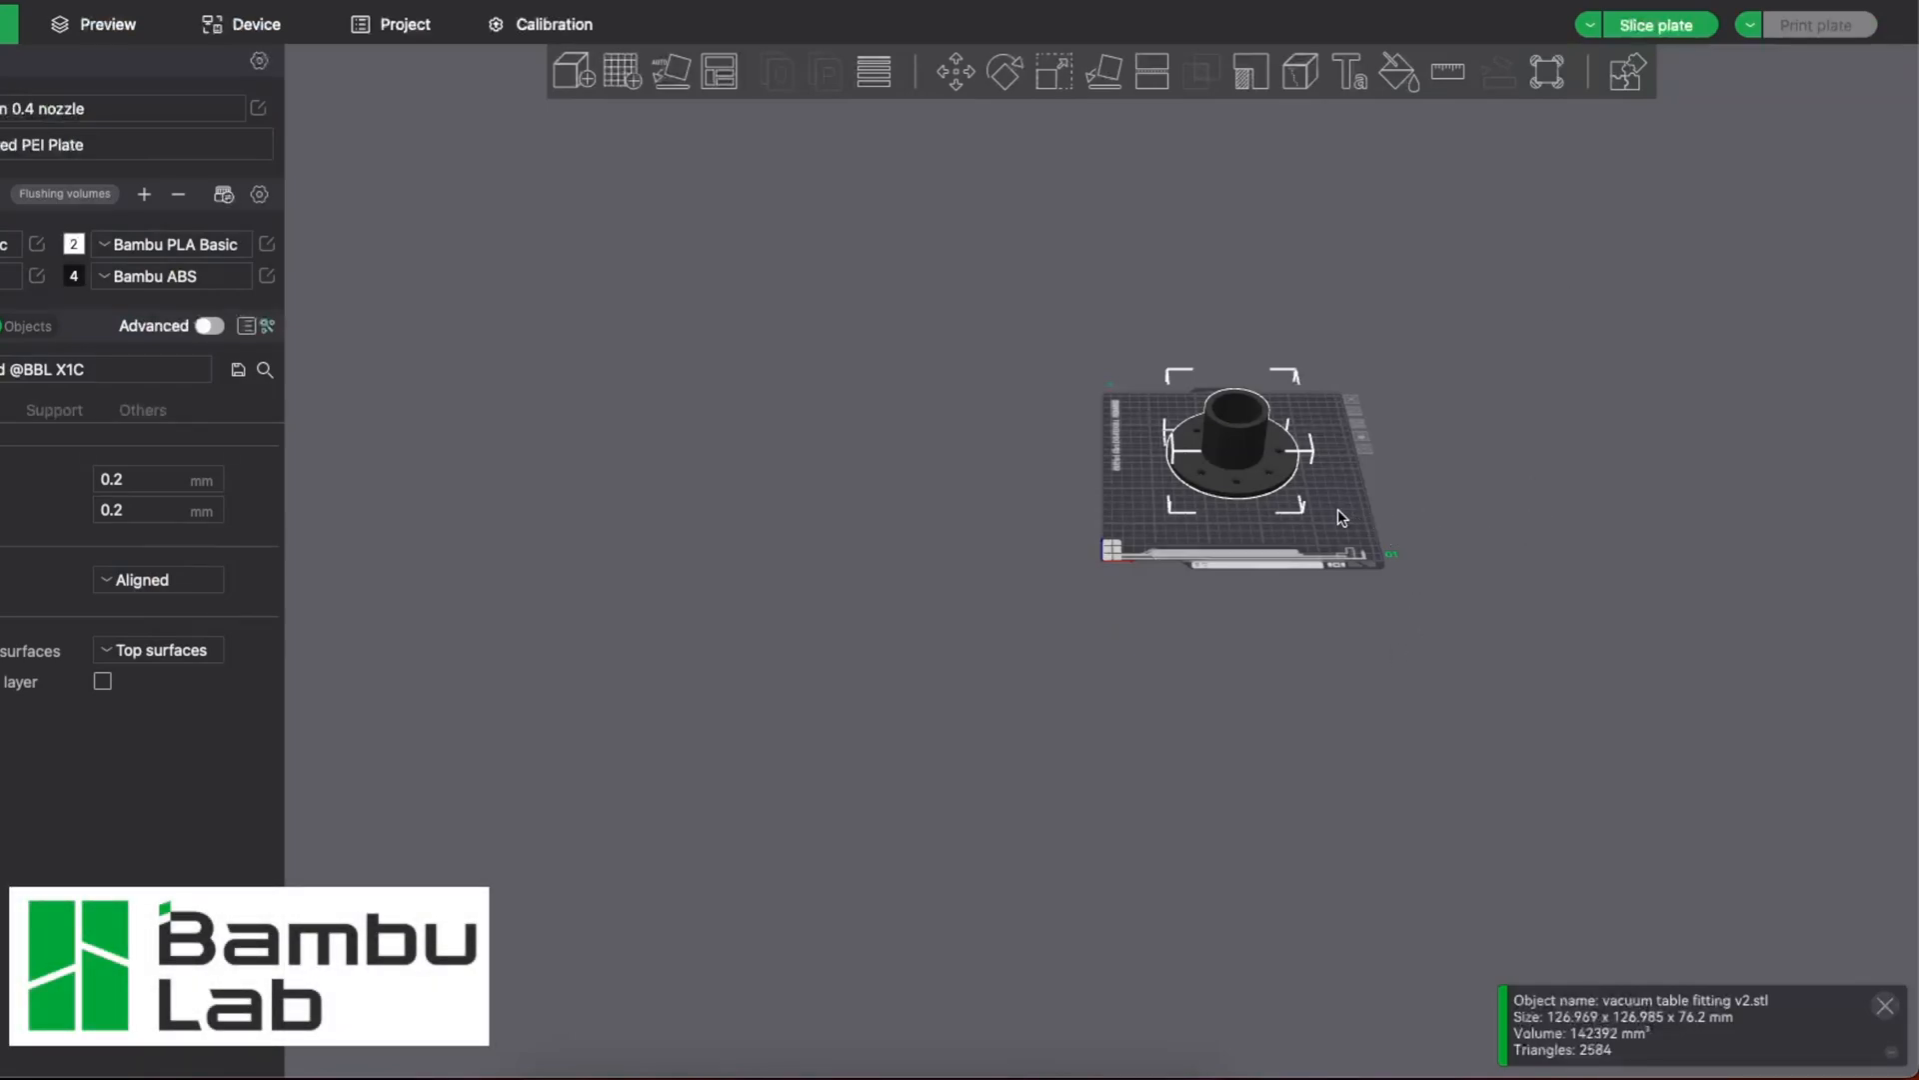
Step: In Bambu Studio, set filament 2 to the Bambu PLA-CF system preset for the imported vacuum table fitting
scroll(1577, 484, down, 3)
scroll(1581, 486, up, 10)
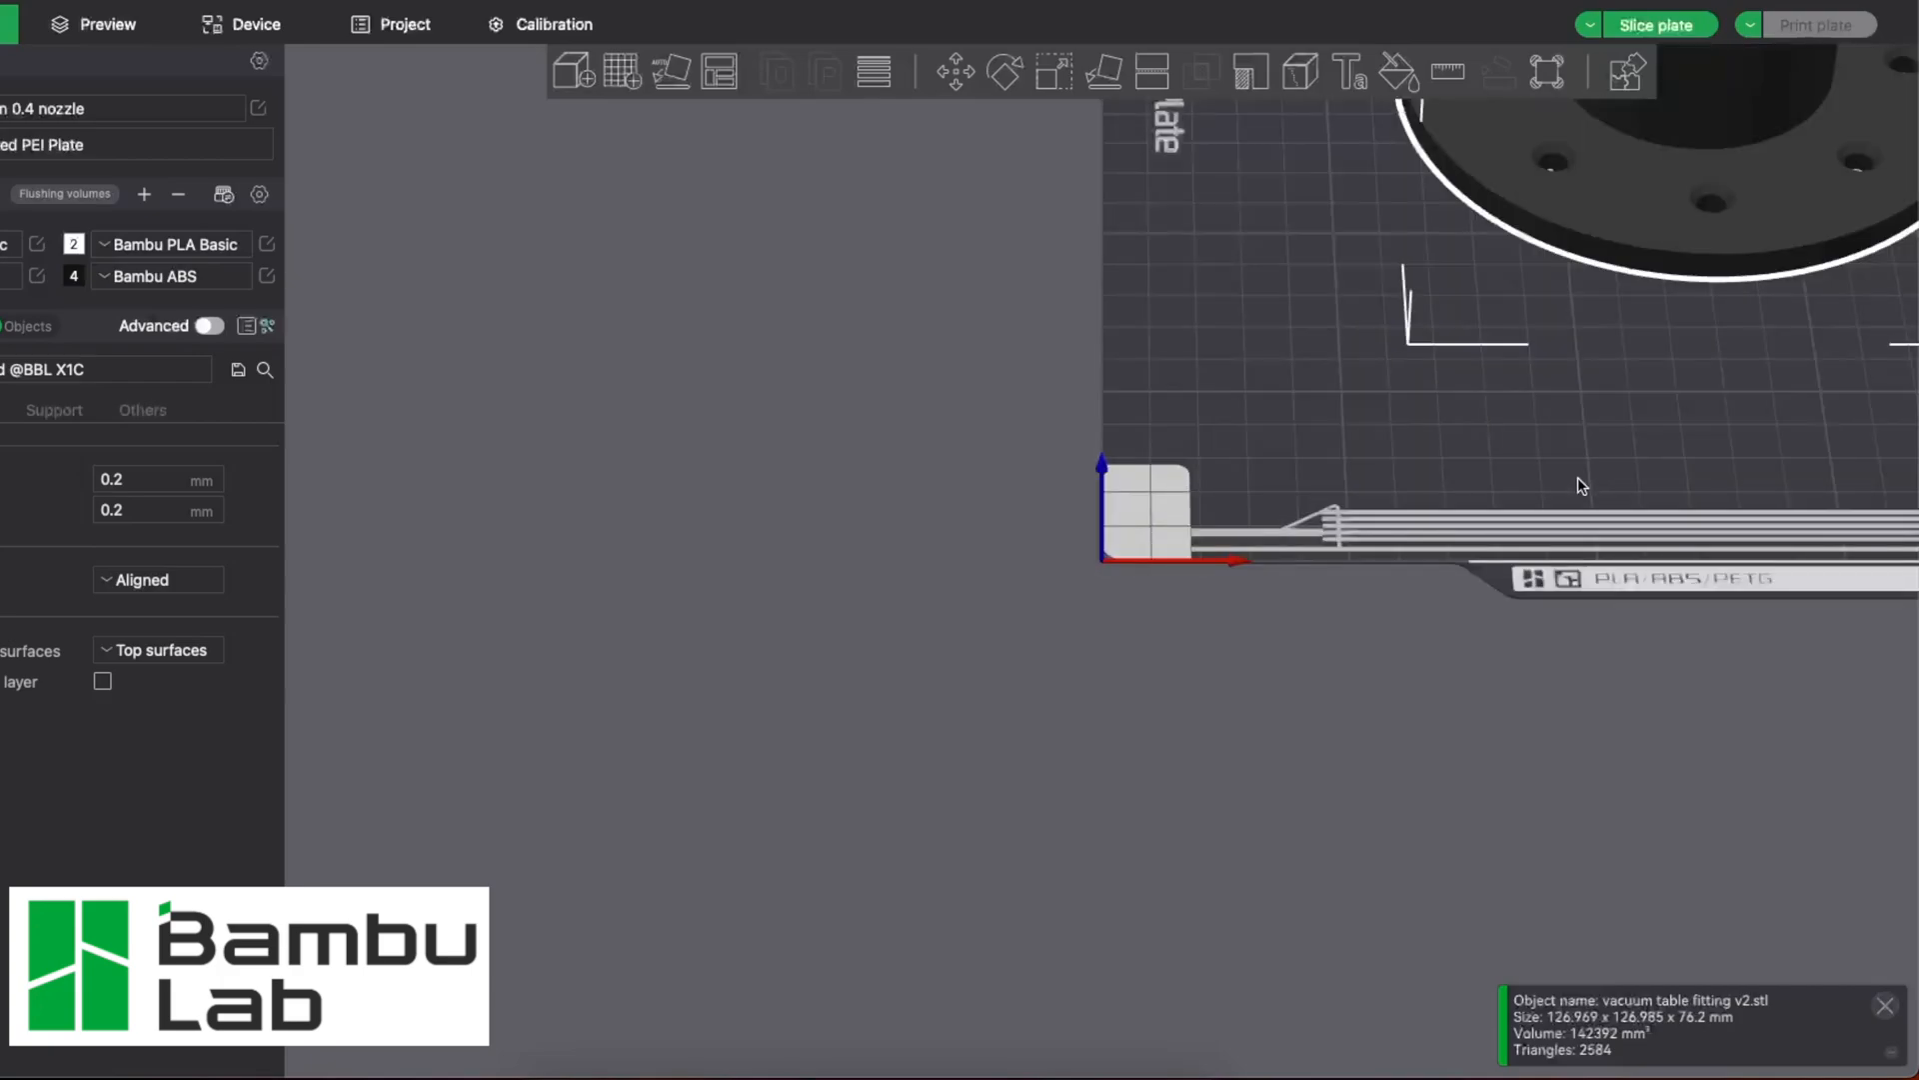
scroll(961, 681, down, 10)
drag(1187, 912, 1348, 812)
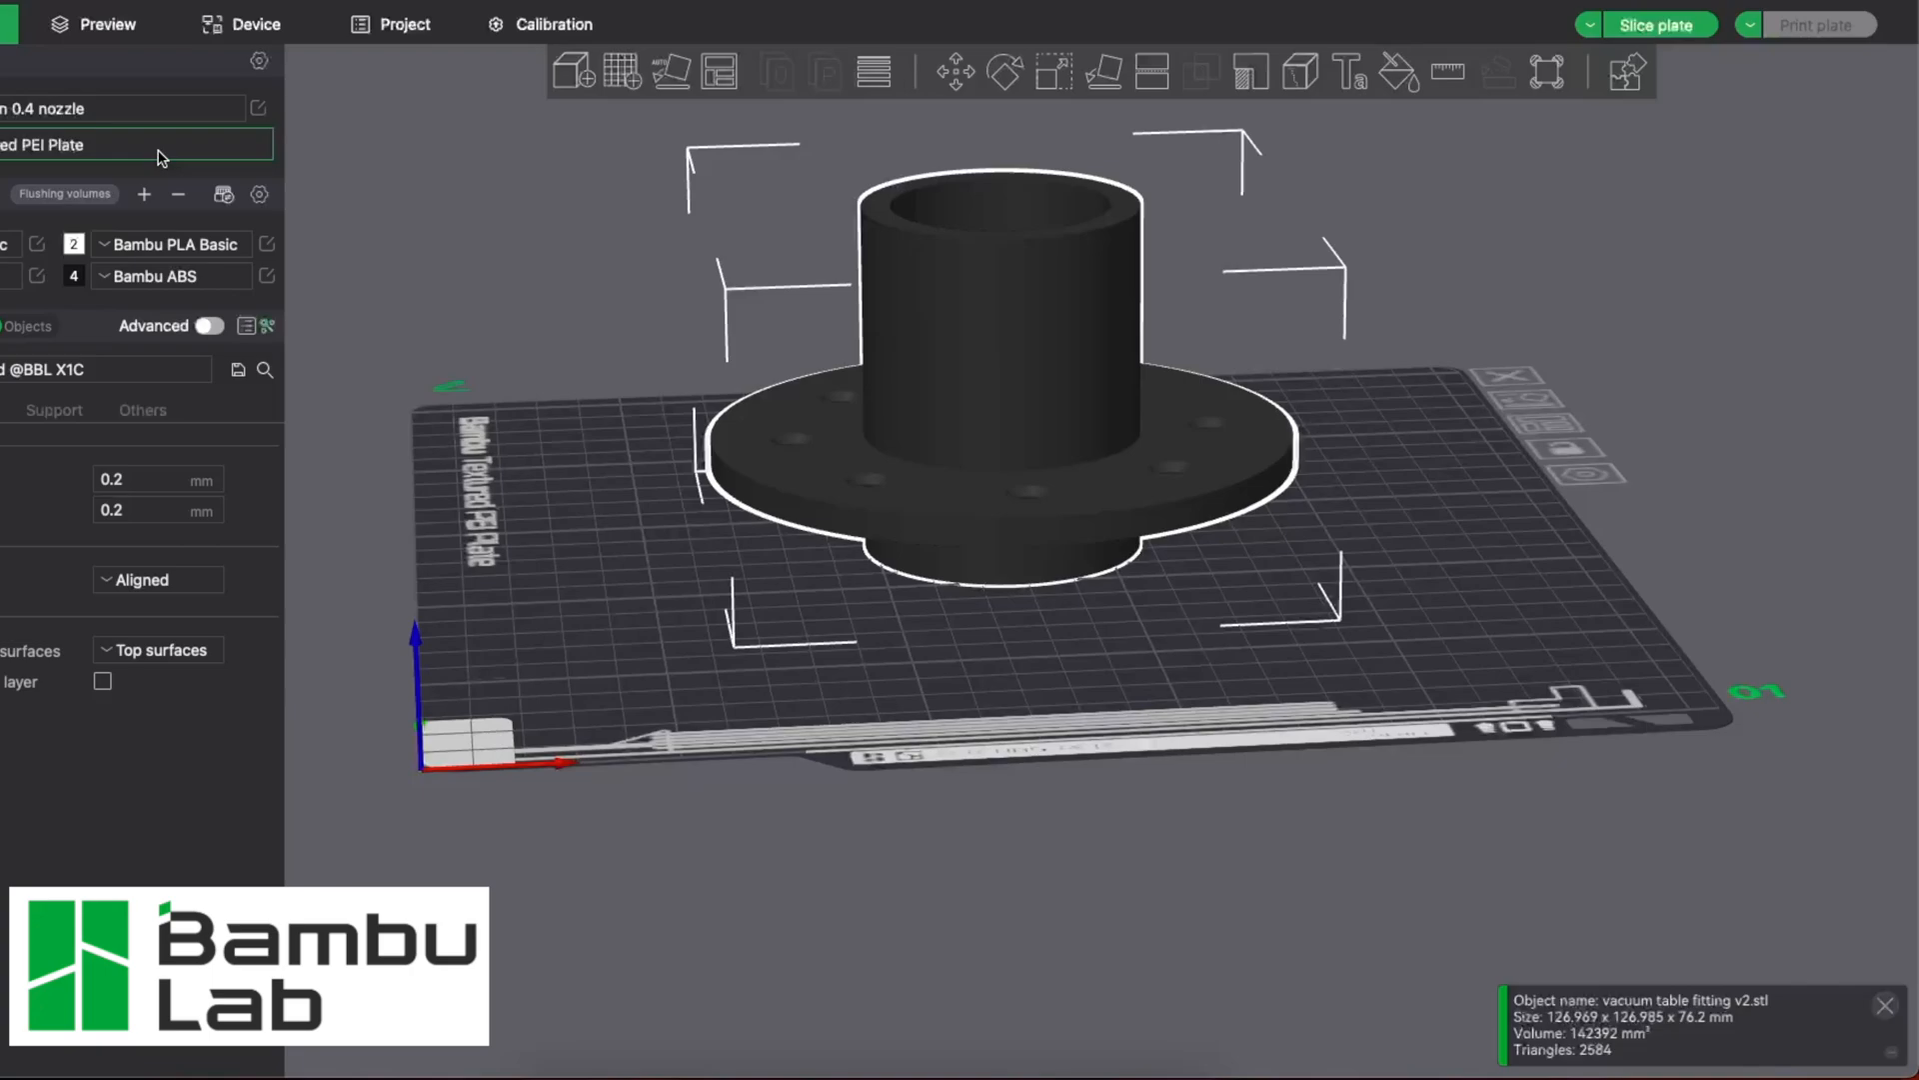
click(228, 247)
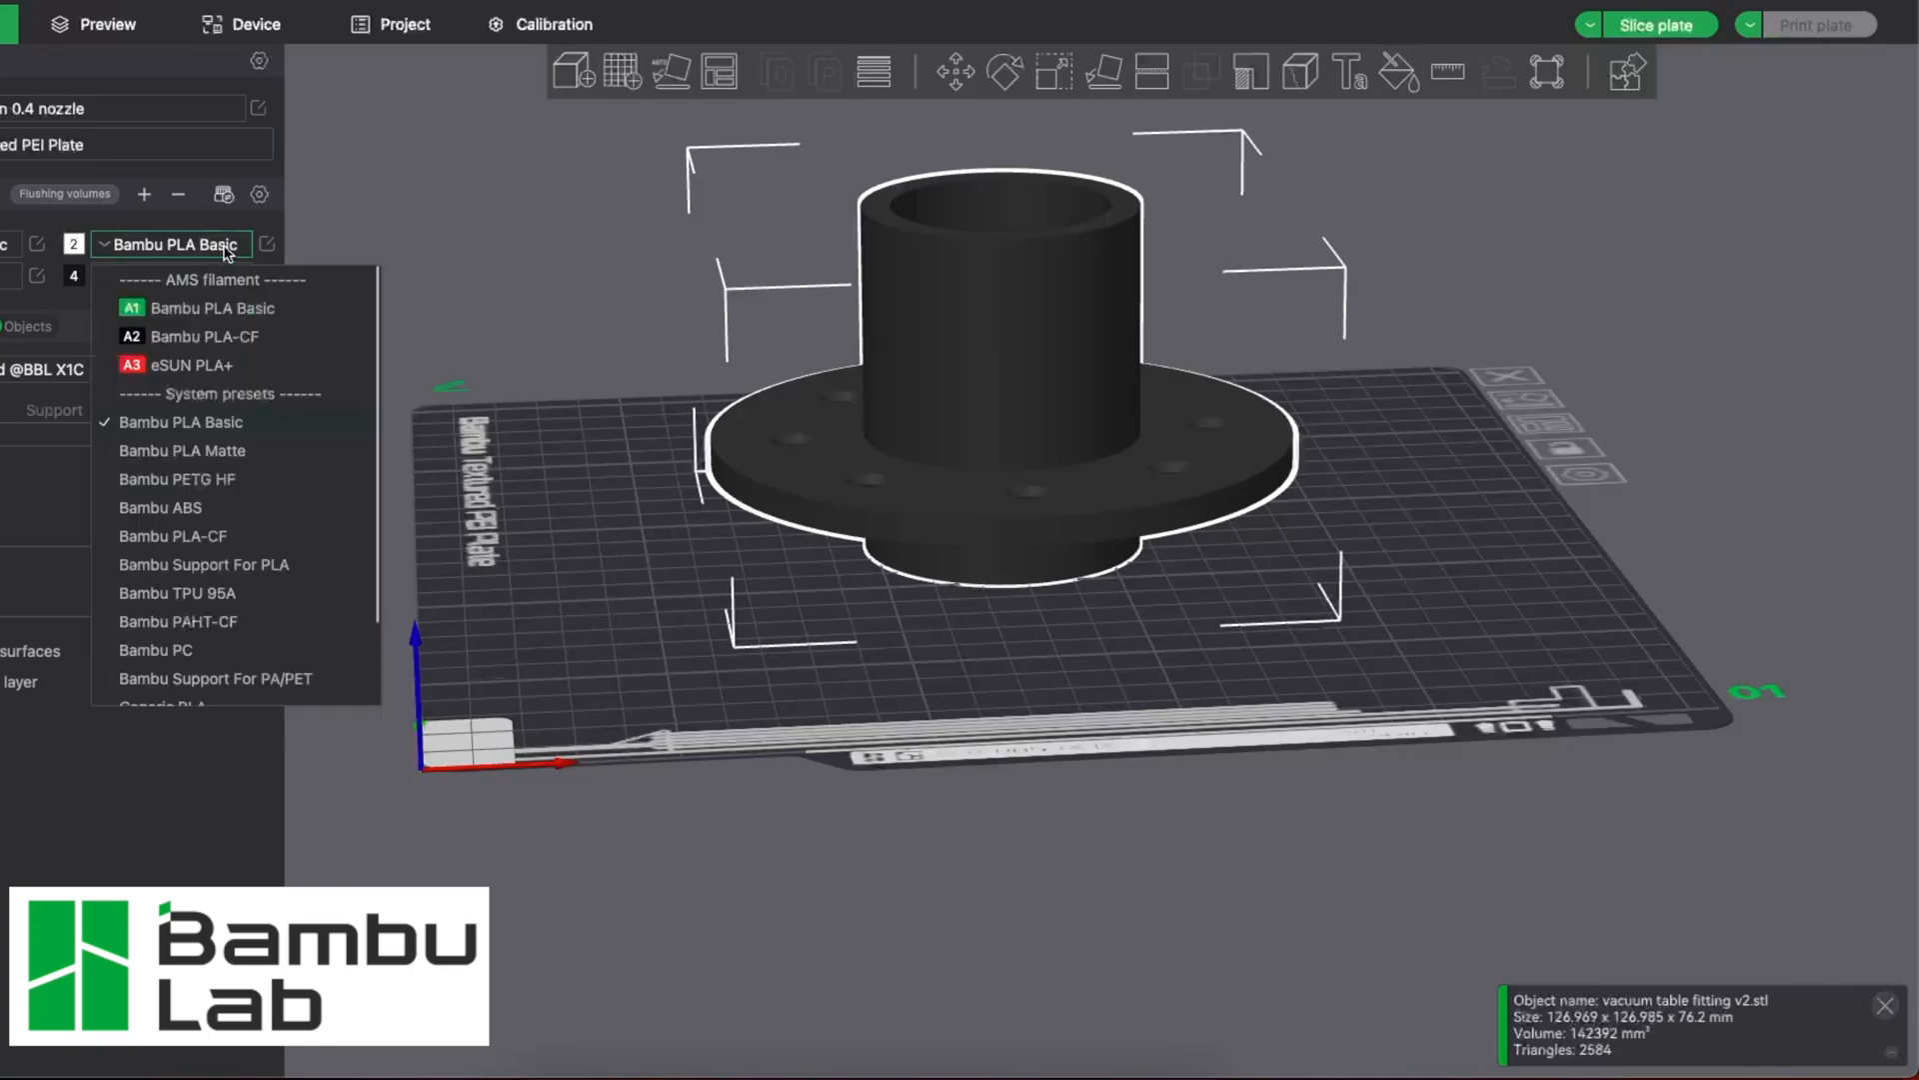
click(223, 539)
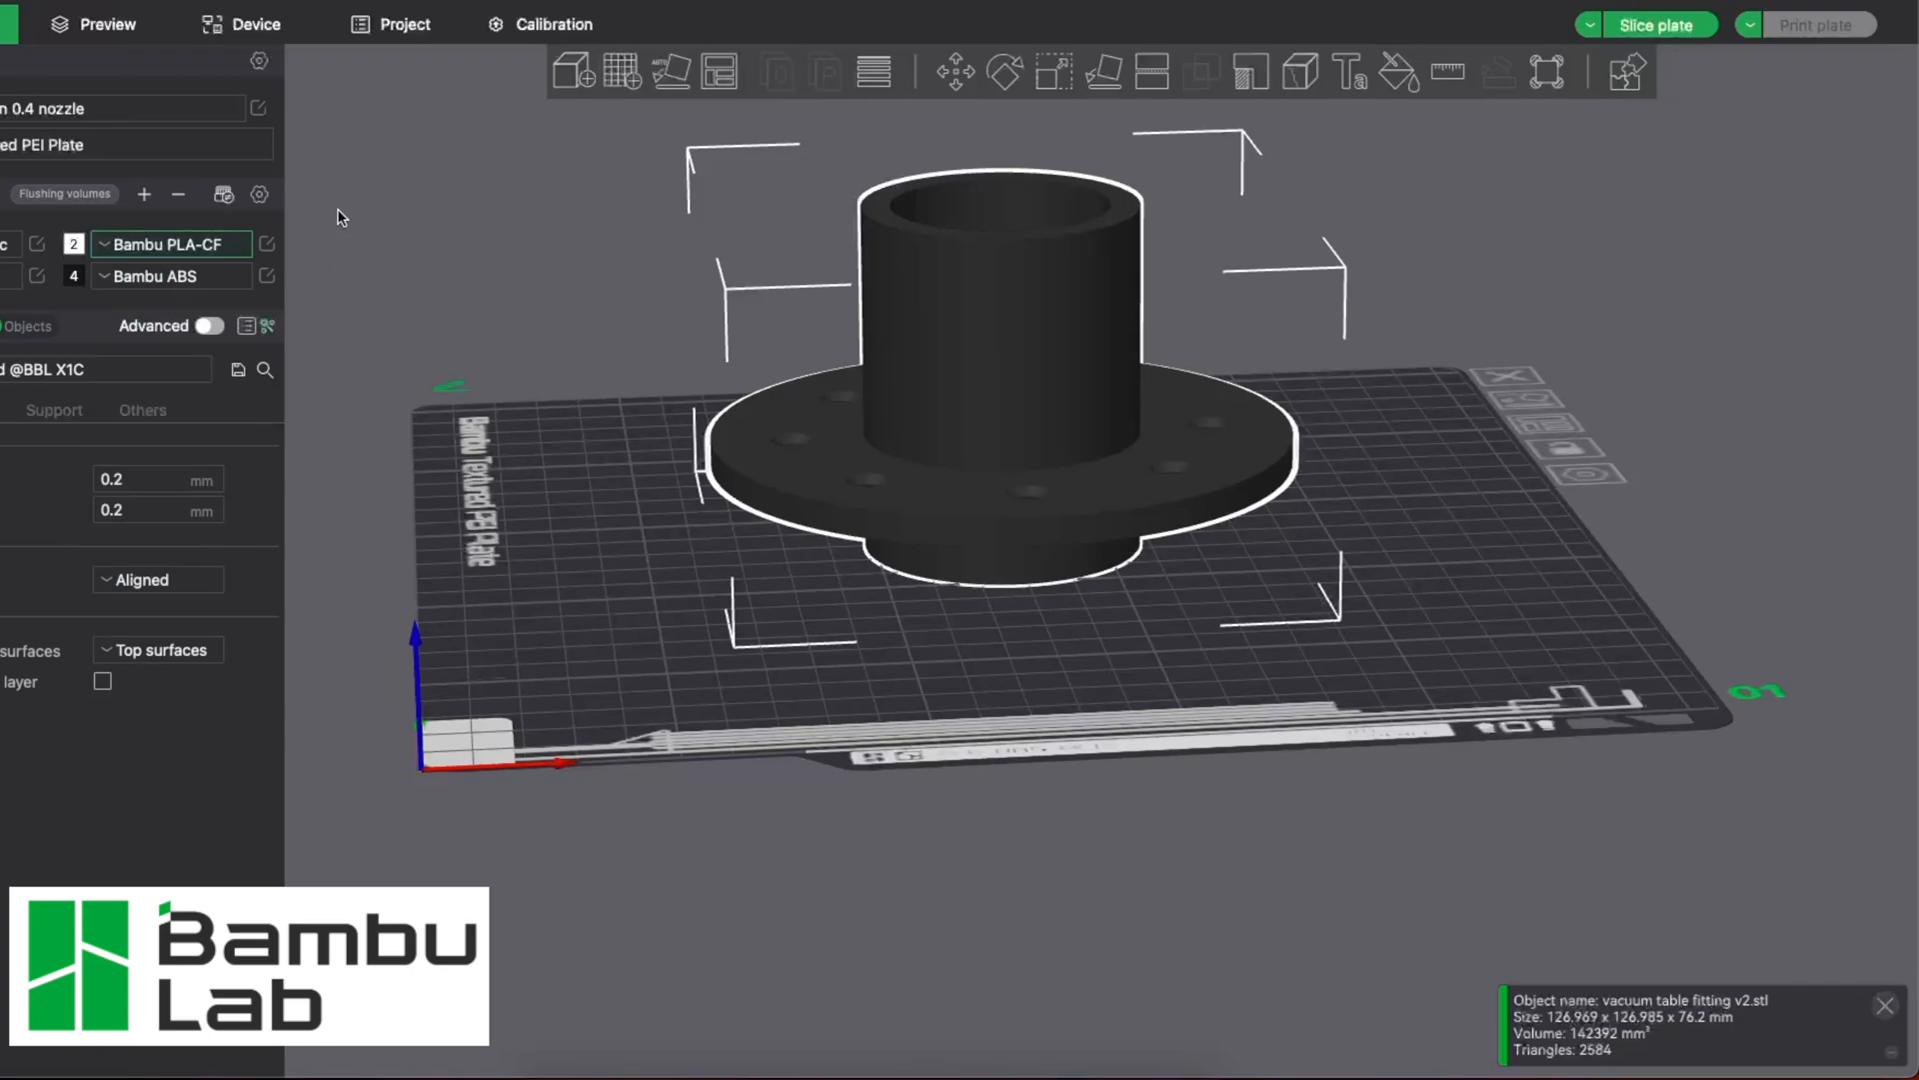
Step: Slice the plate without supports and examine the fitting's layer preview with the line-type statistics collapsed
click(142, 34)
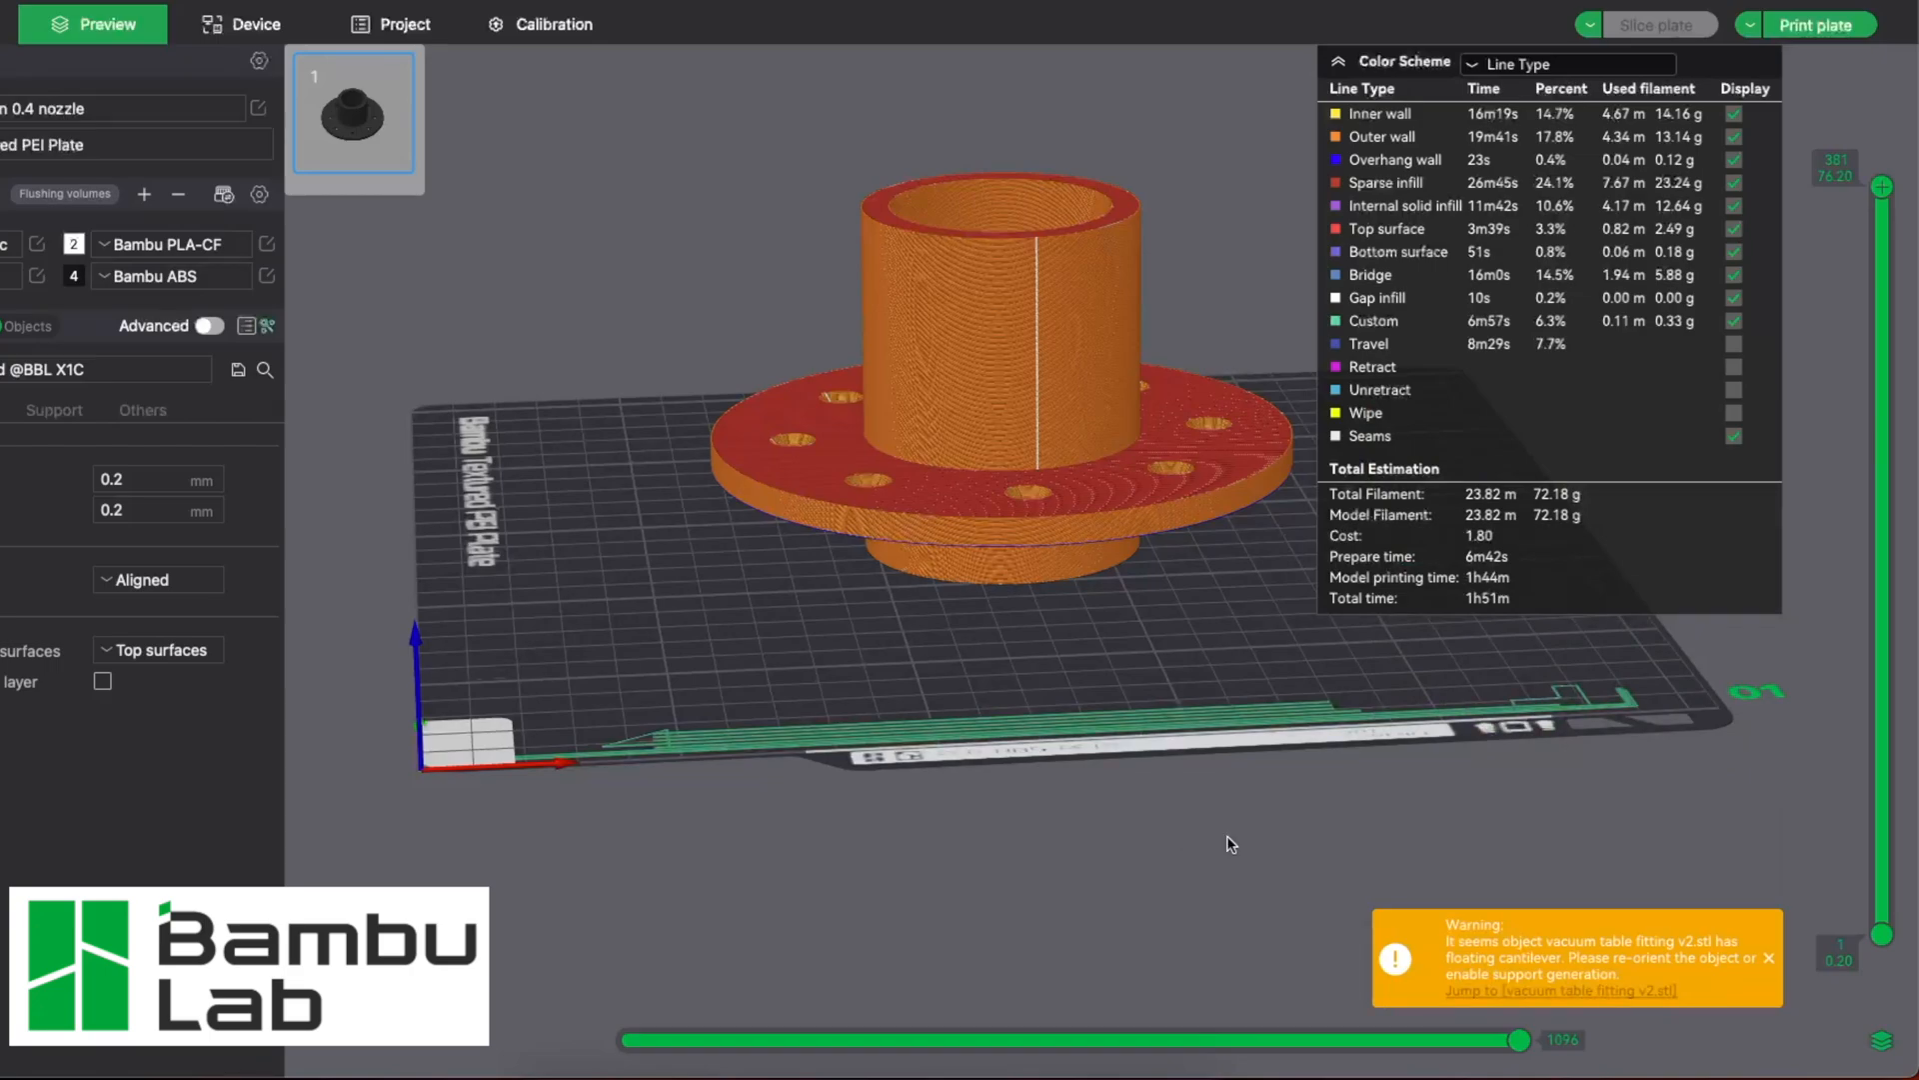
click(1341, 62)
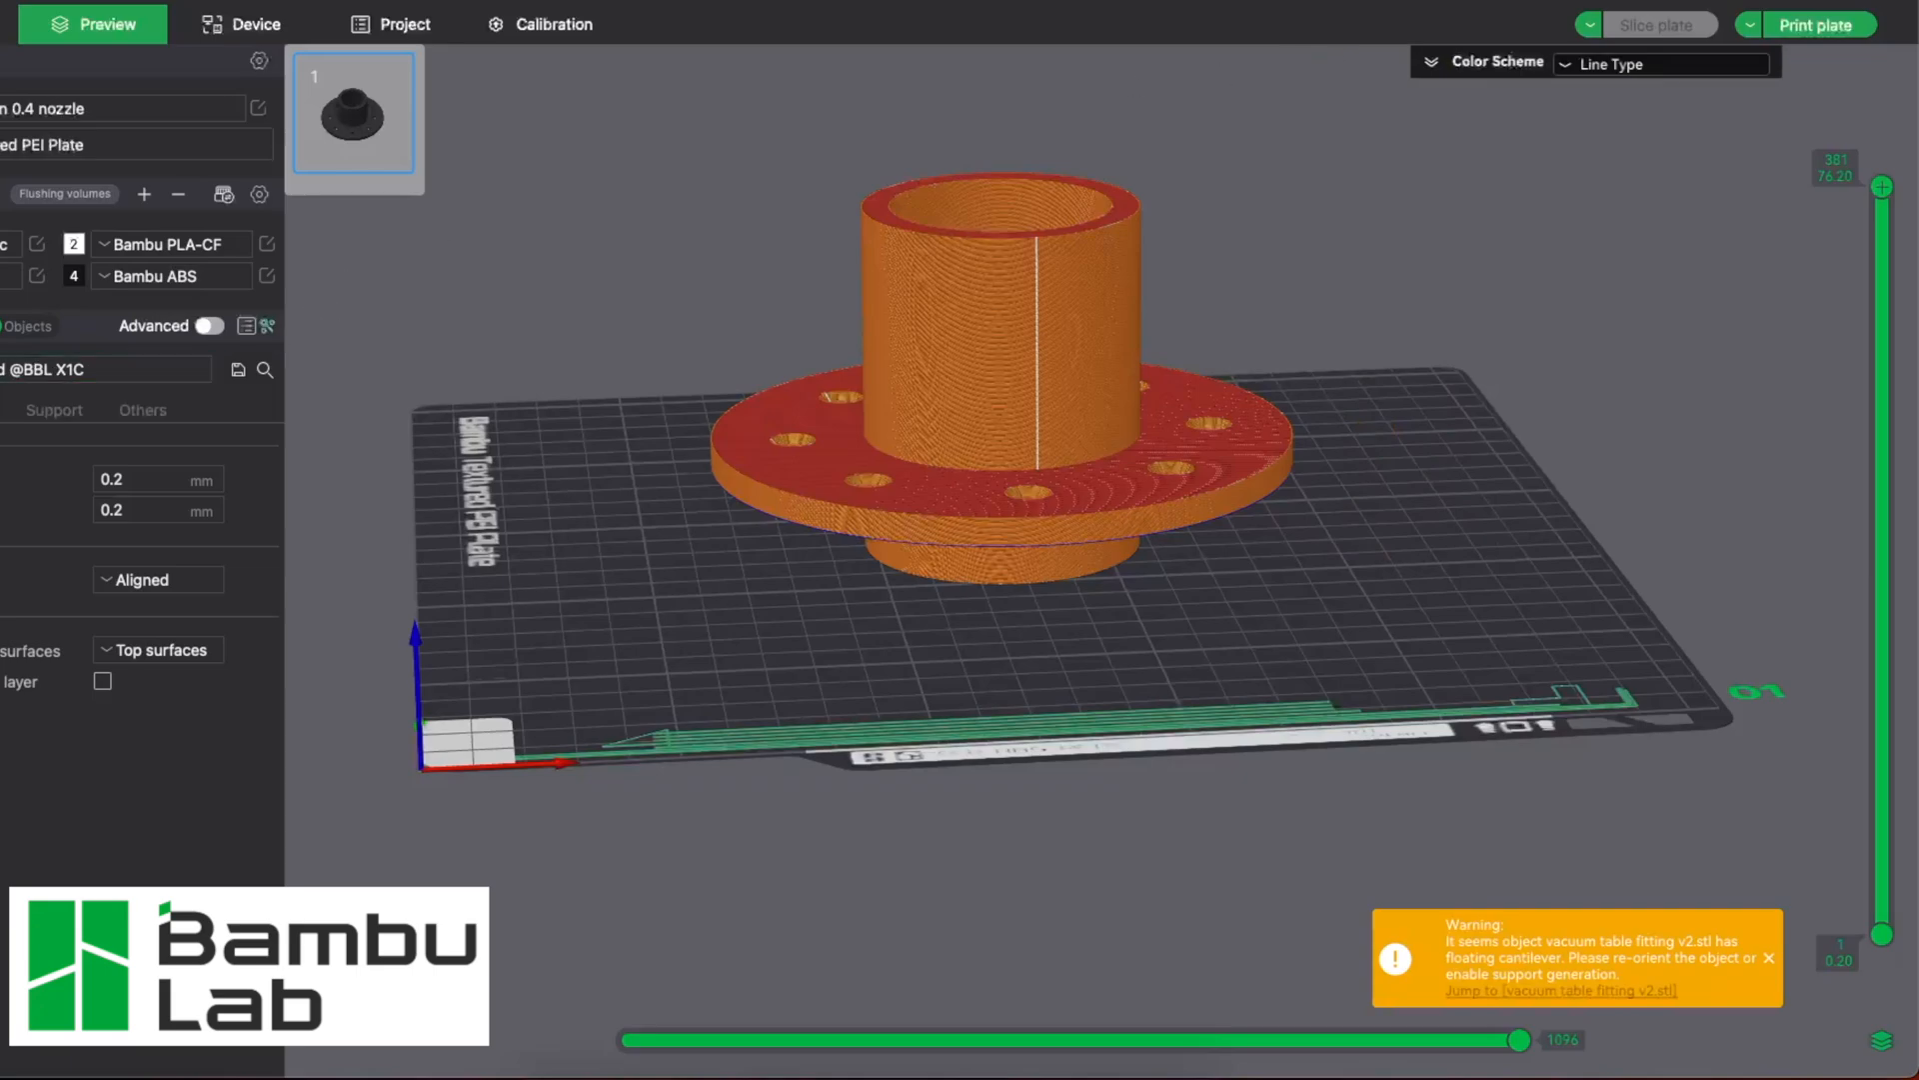
Step: Enable normal(auto) supports for the fitting and dismiss the floating-cantilever warning and object-info notice
click(10, 24)
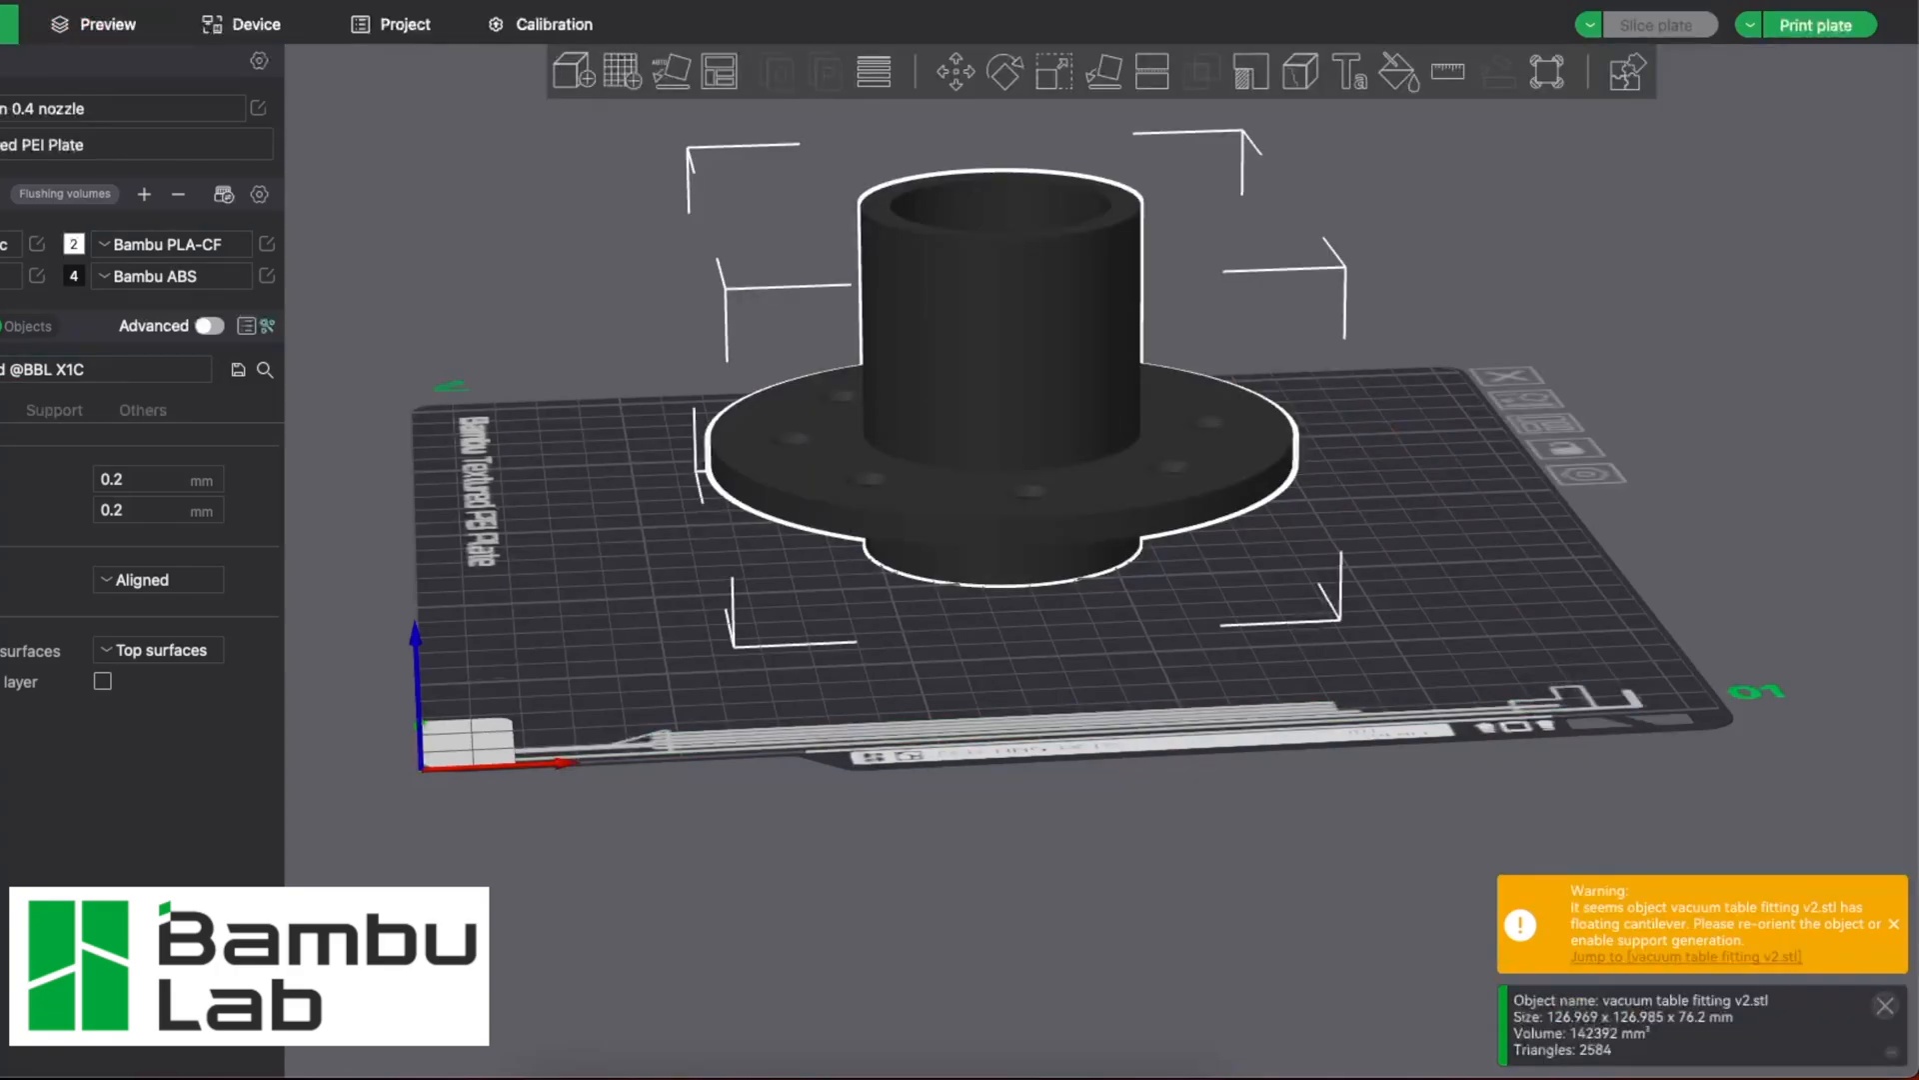
click(67, 410)
click(104, 481)
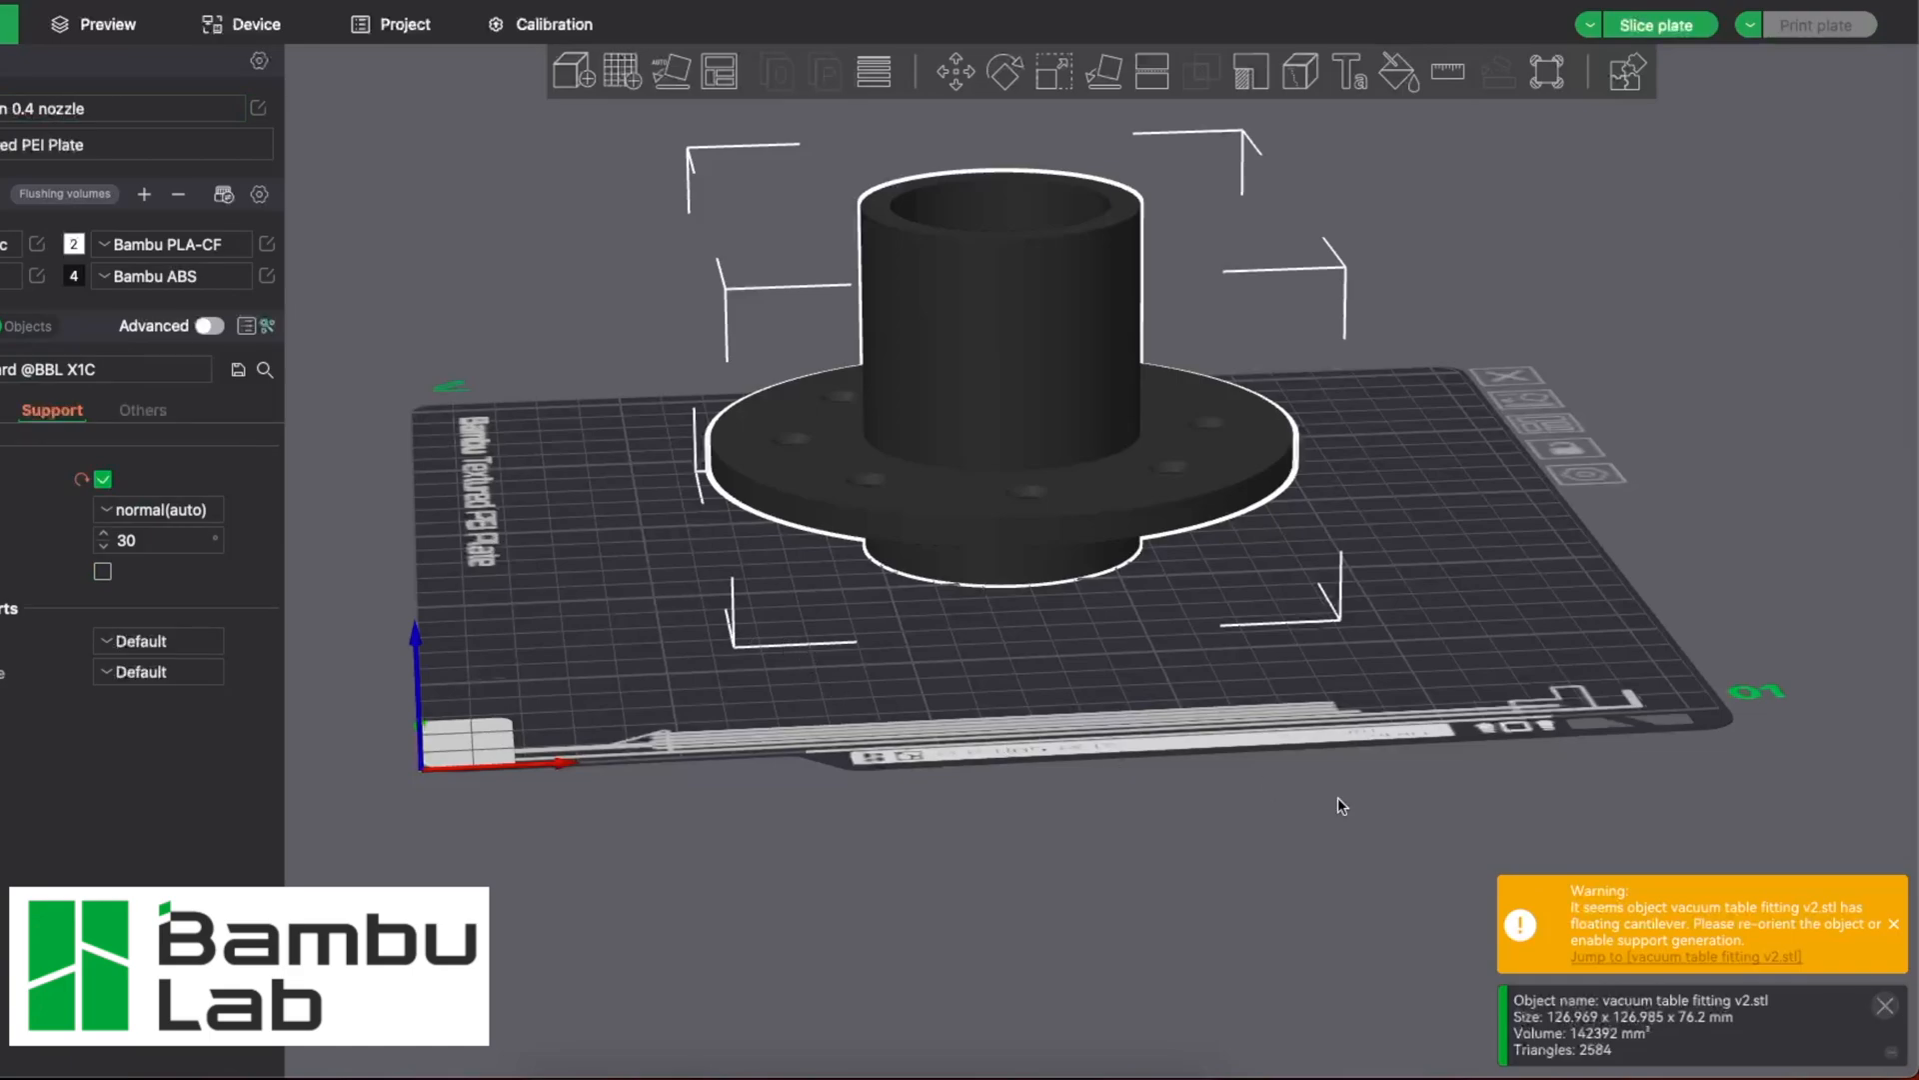
click(1894, 918)
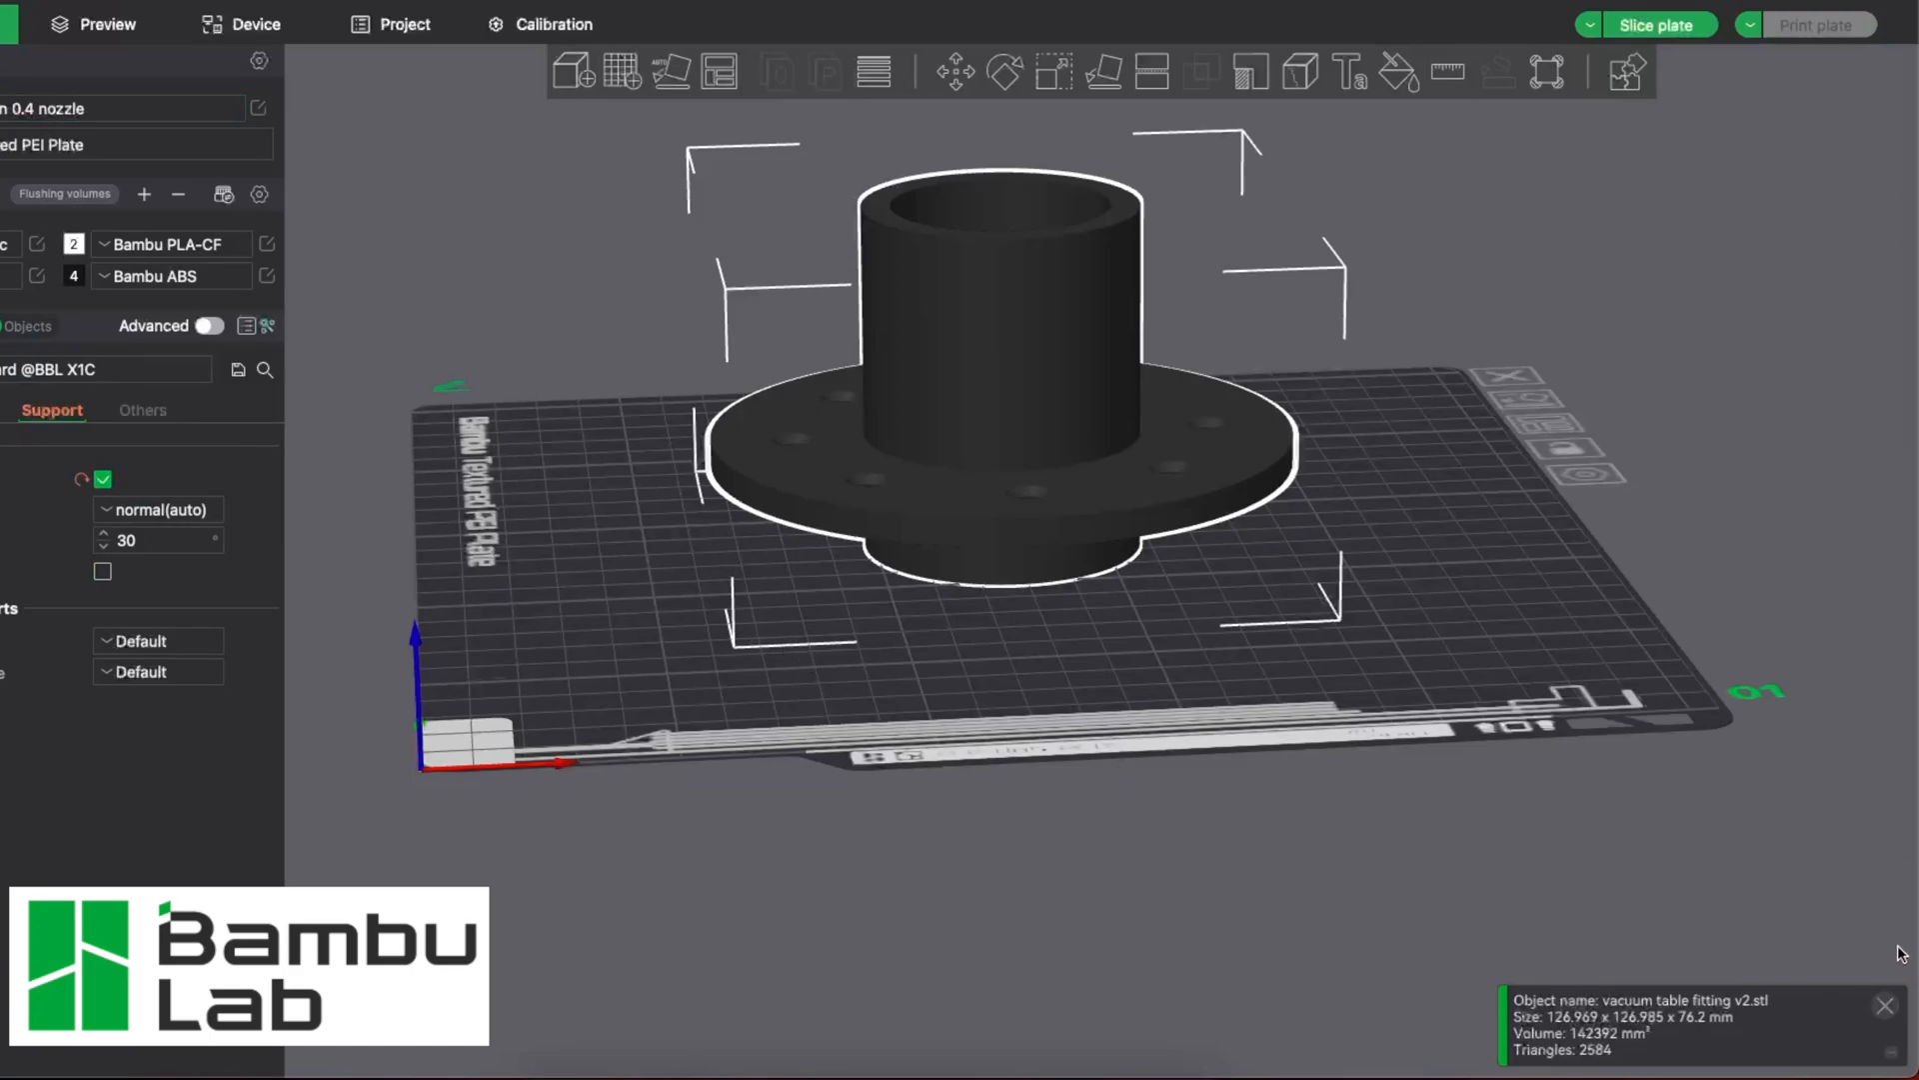
click(1887, 1005)
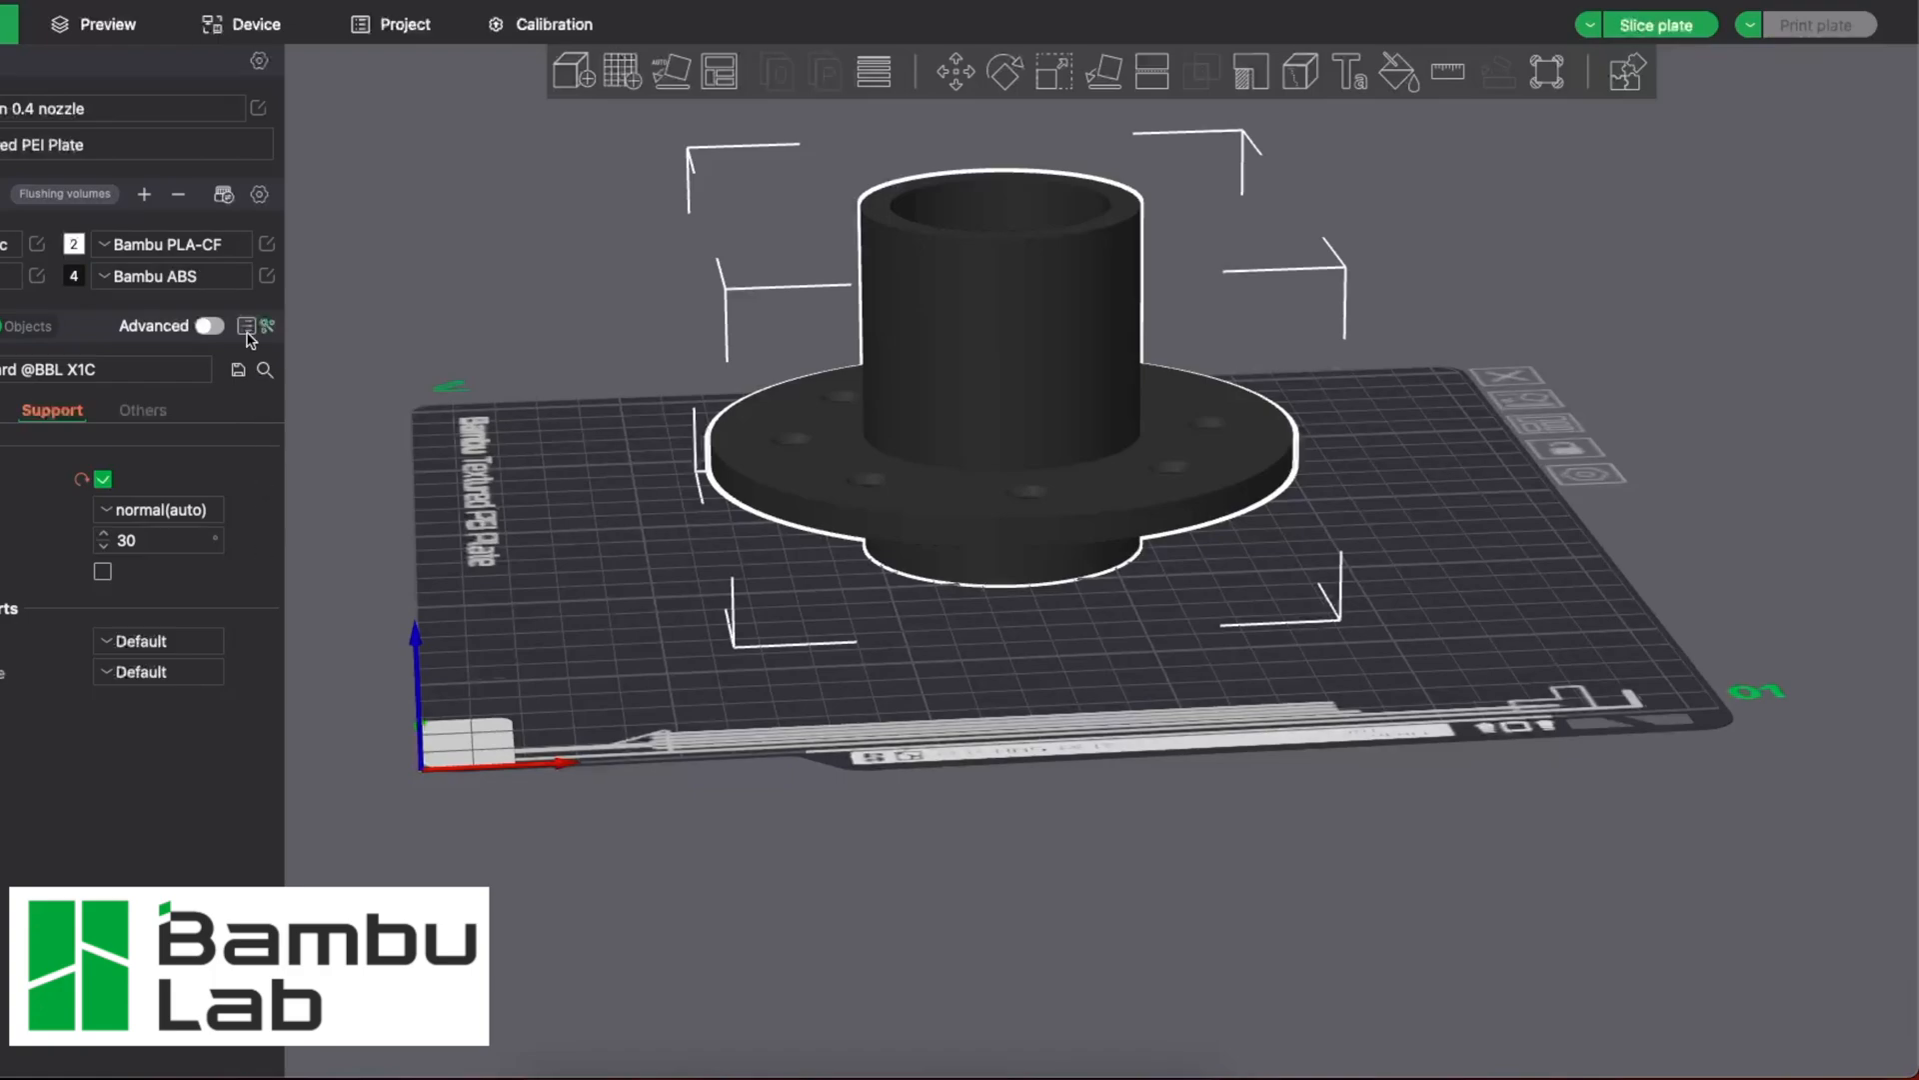
Step: Re-slice the plate with supports enabled and inspect the supported flange from the opposite side, with the line-type statistics collapsed
click(205, 246)
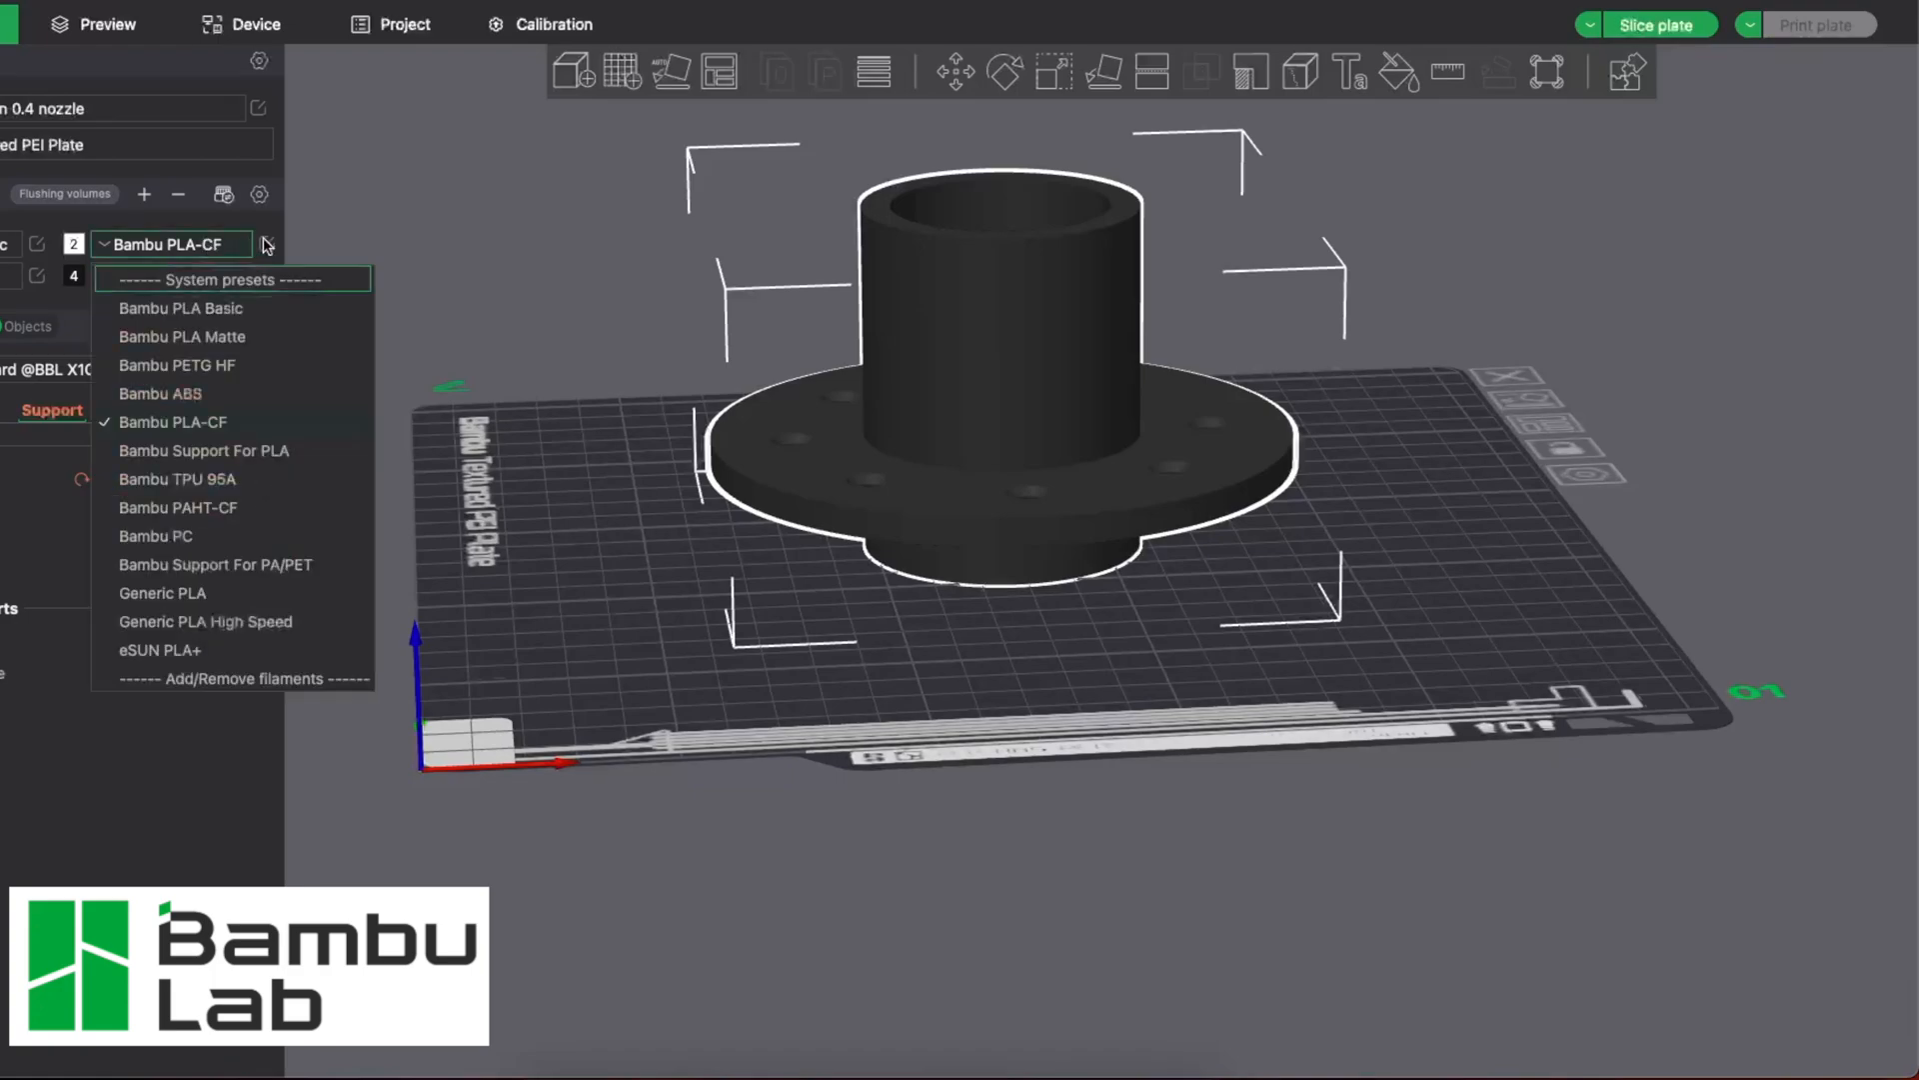
click(377, 193)
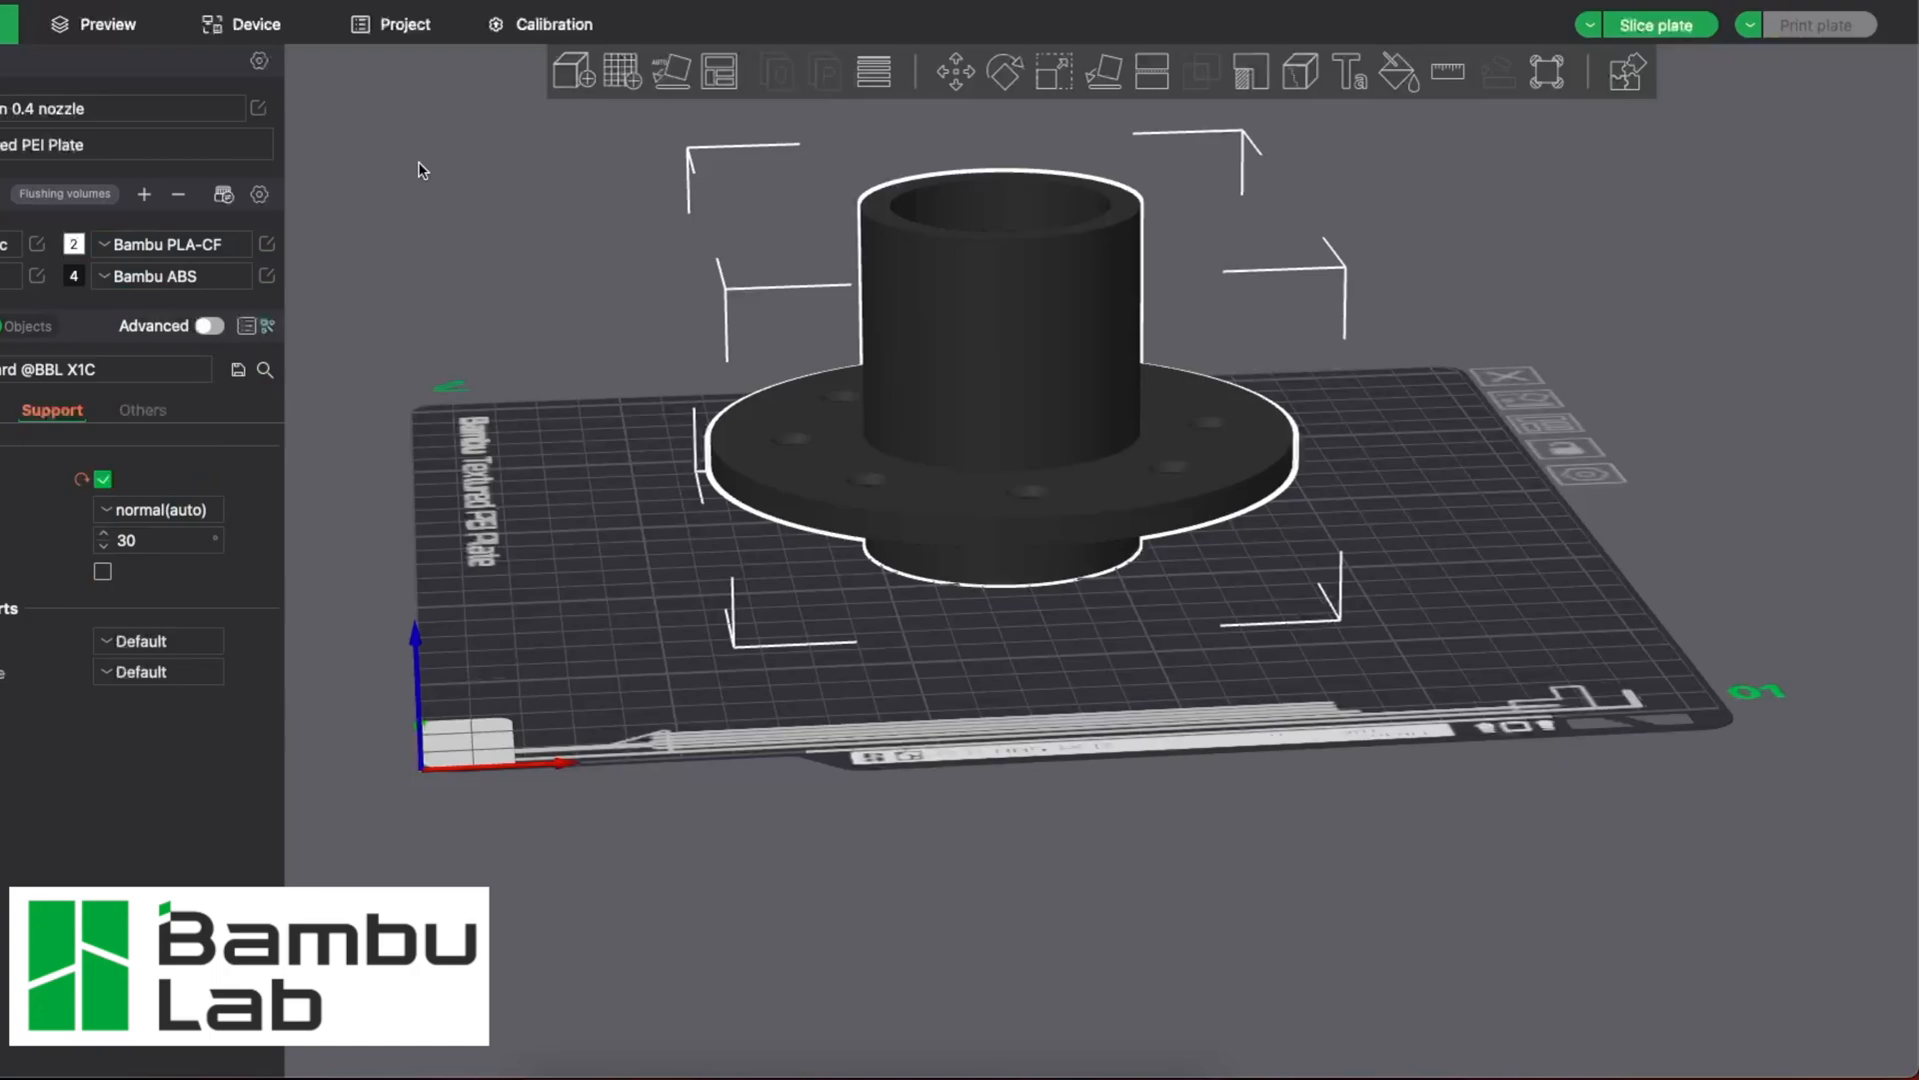
click(118, 22)
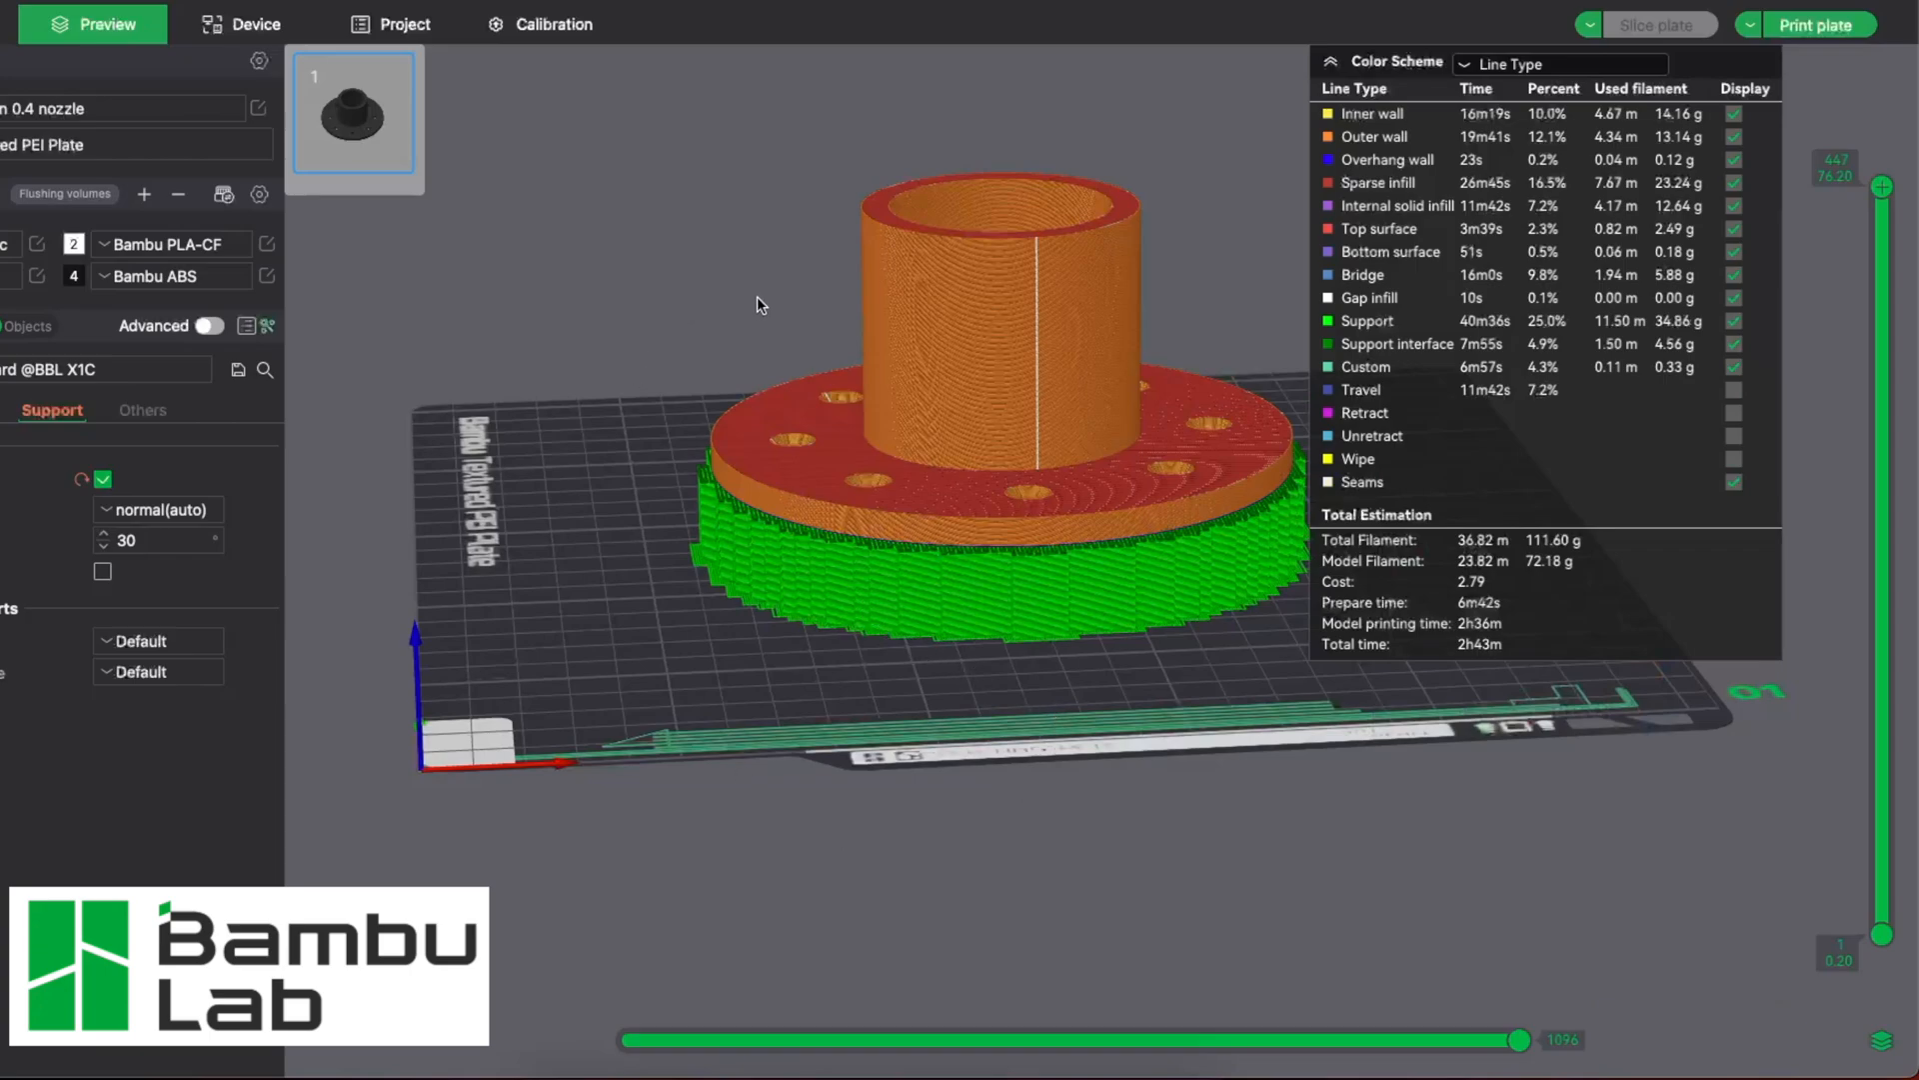
click(1331, 62)
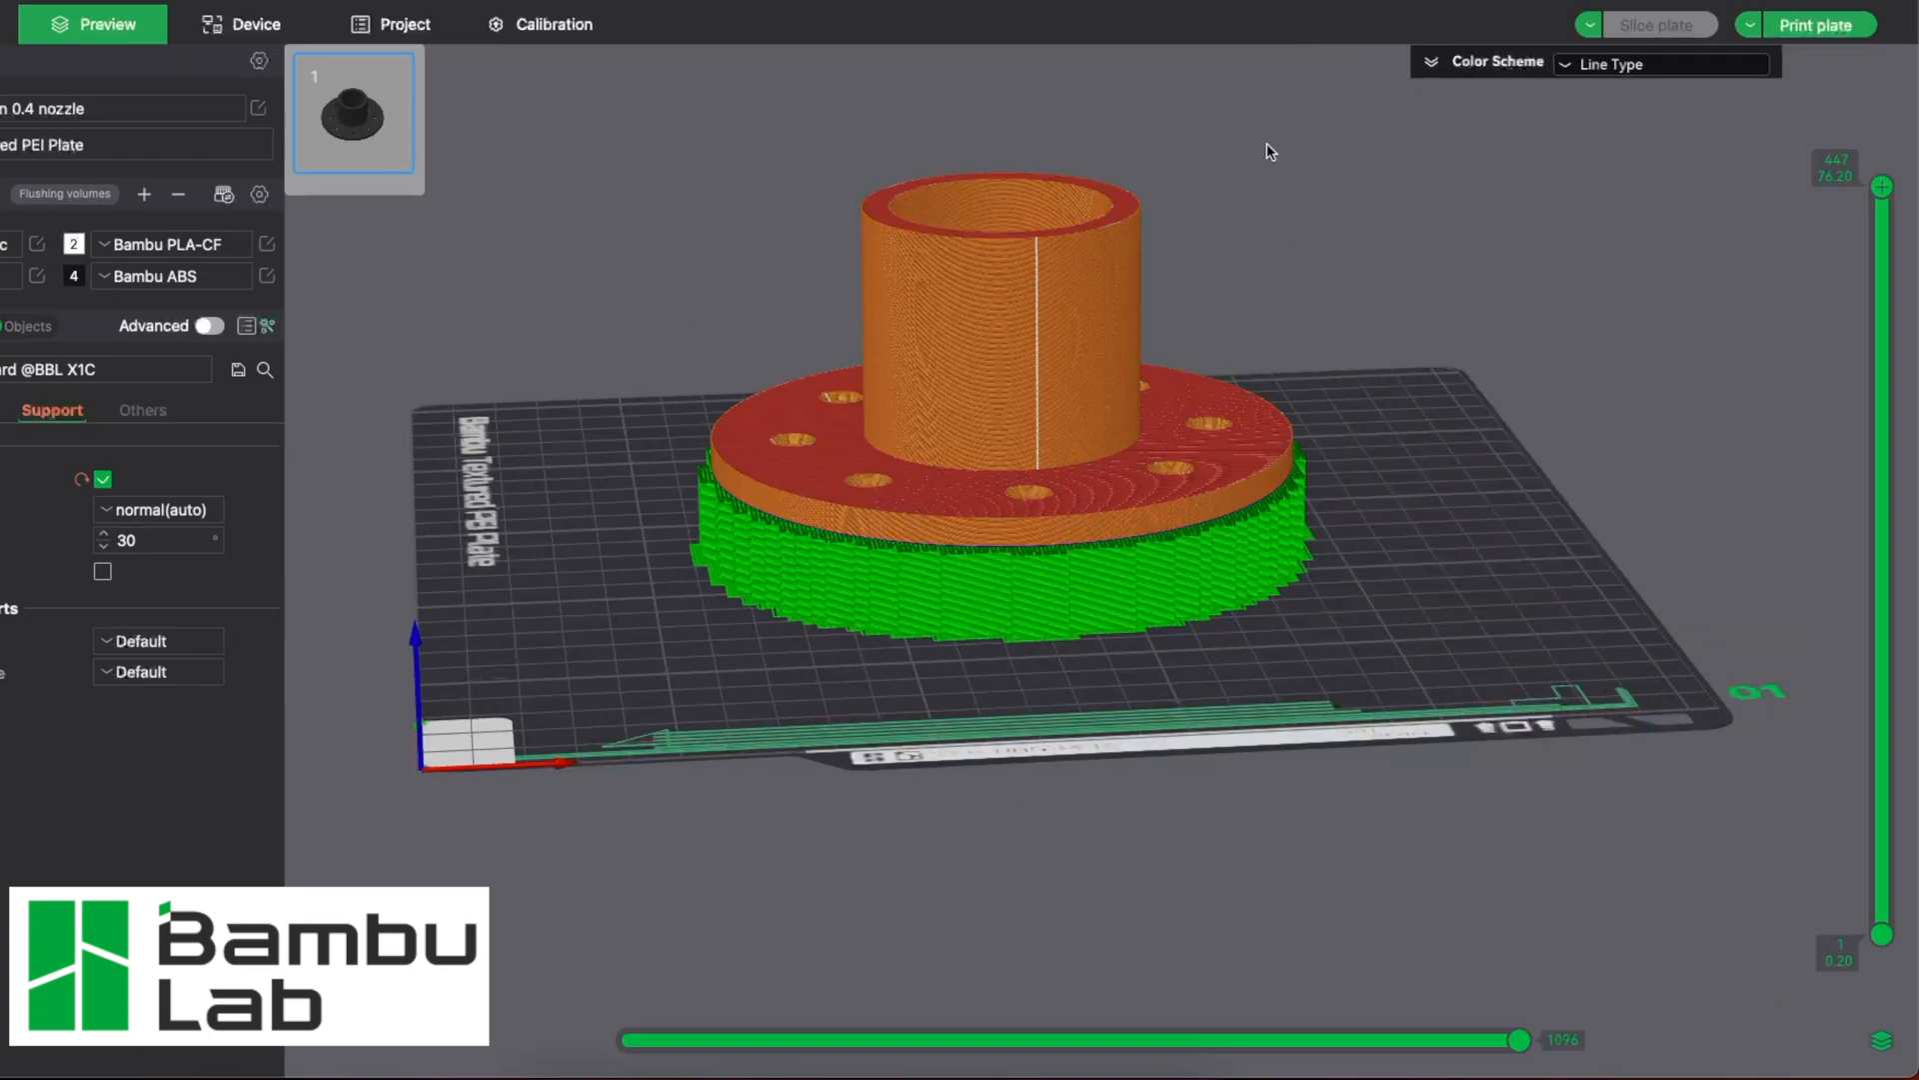
drag(1590, 364, 1339, 367)
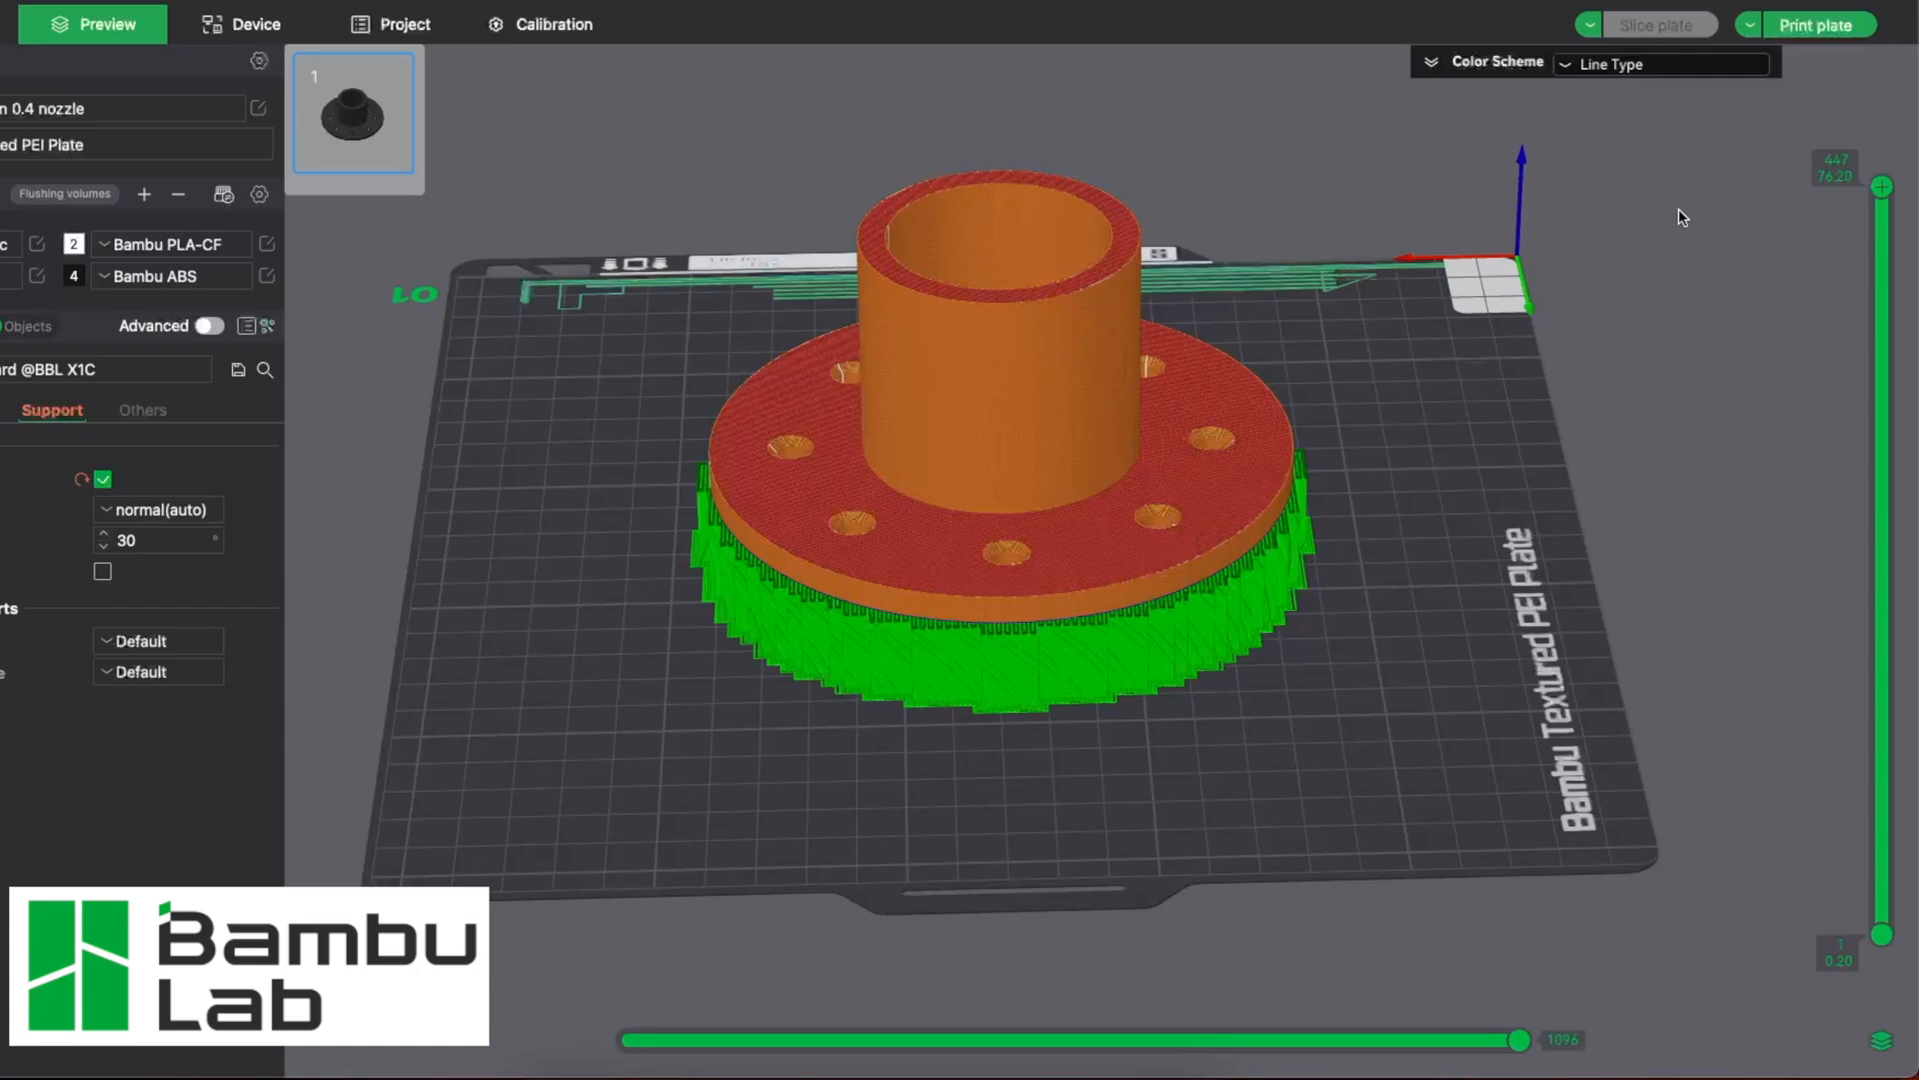
Step: Confirm the Bambu PLA-CF settings of AMS slot A2 on the printer and load that filament into the extruder
click(238, 26)
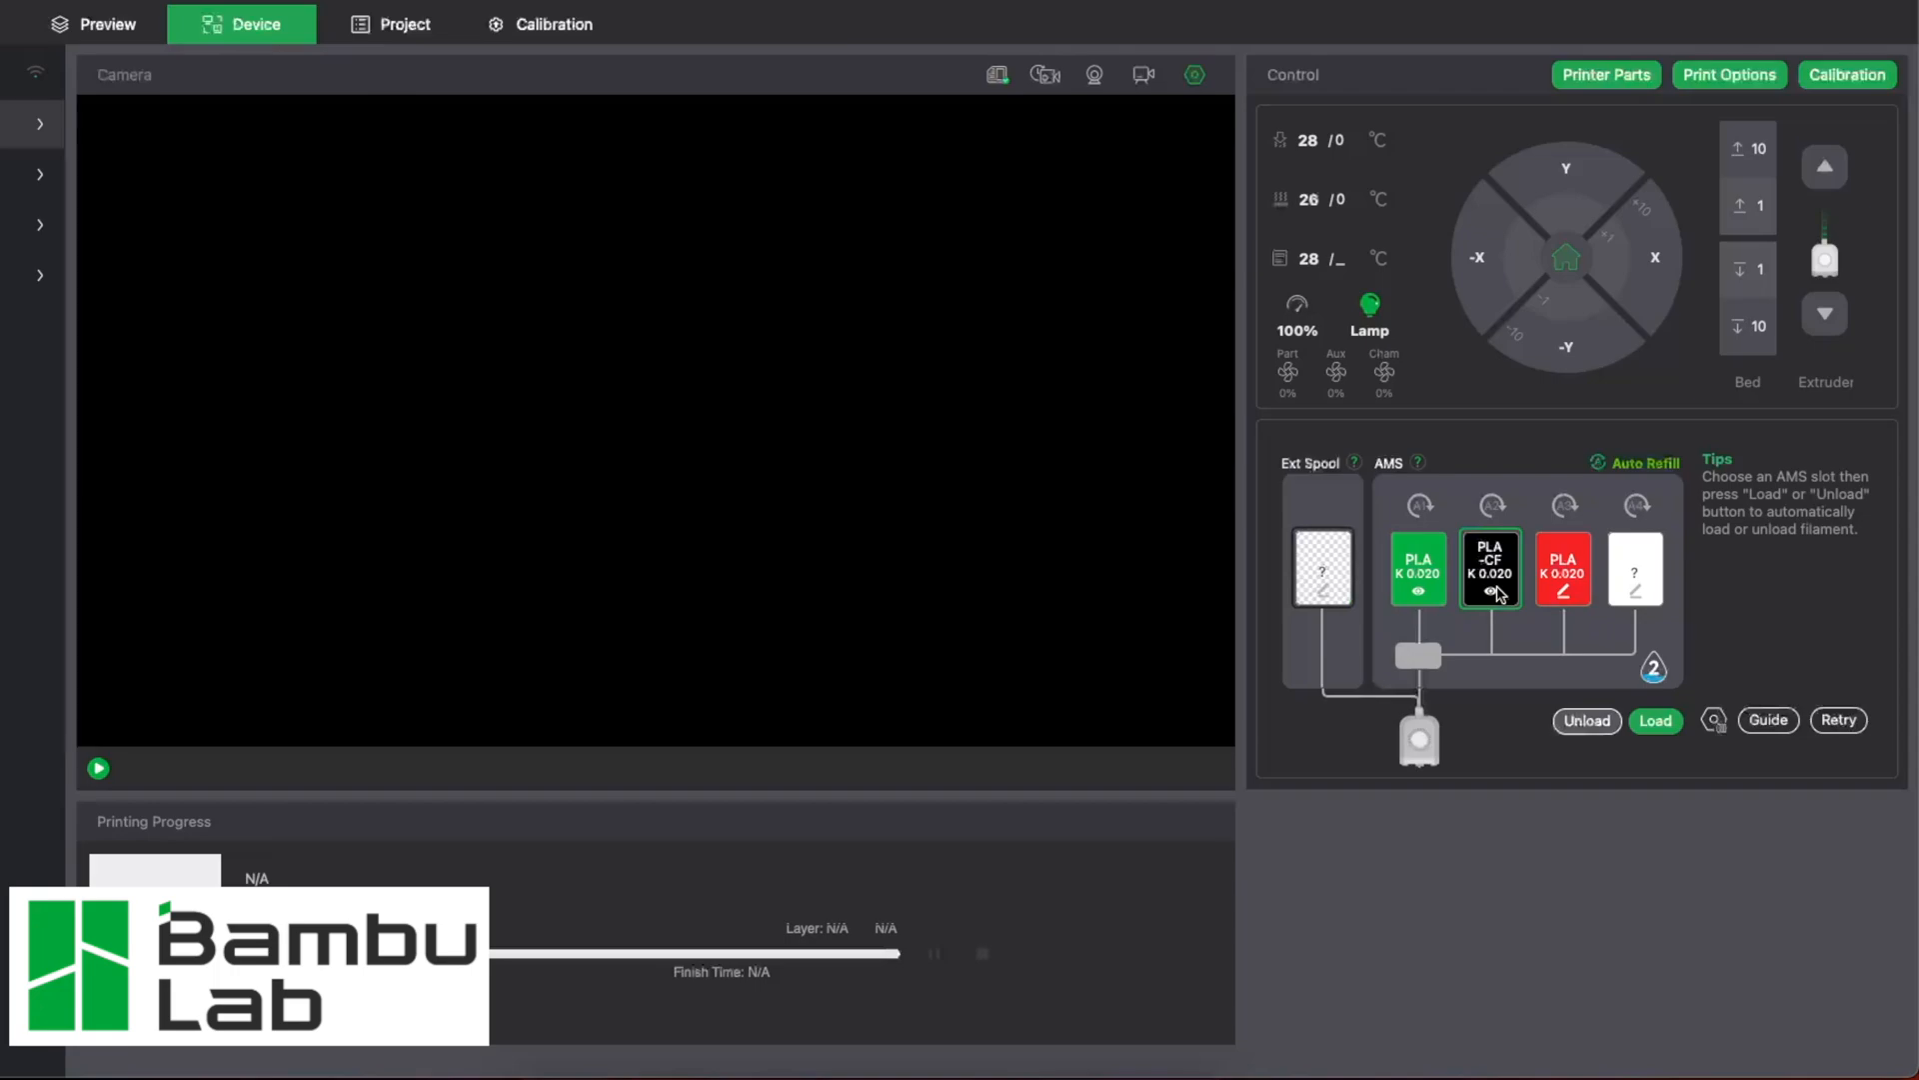
click(1491, 591)
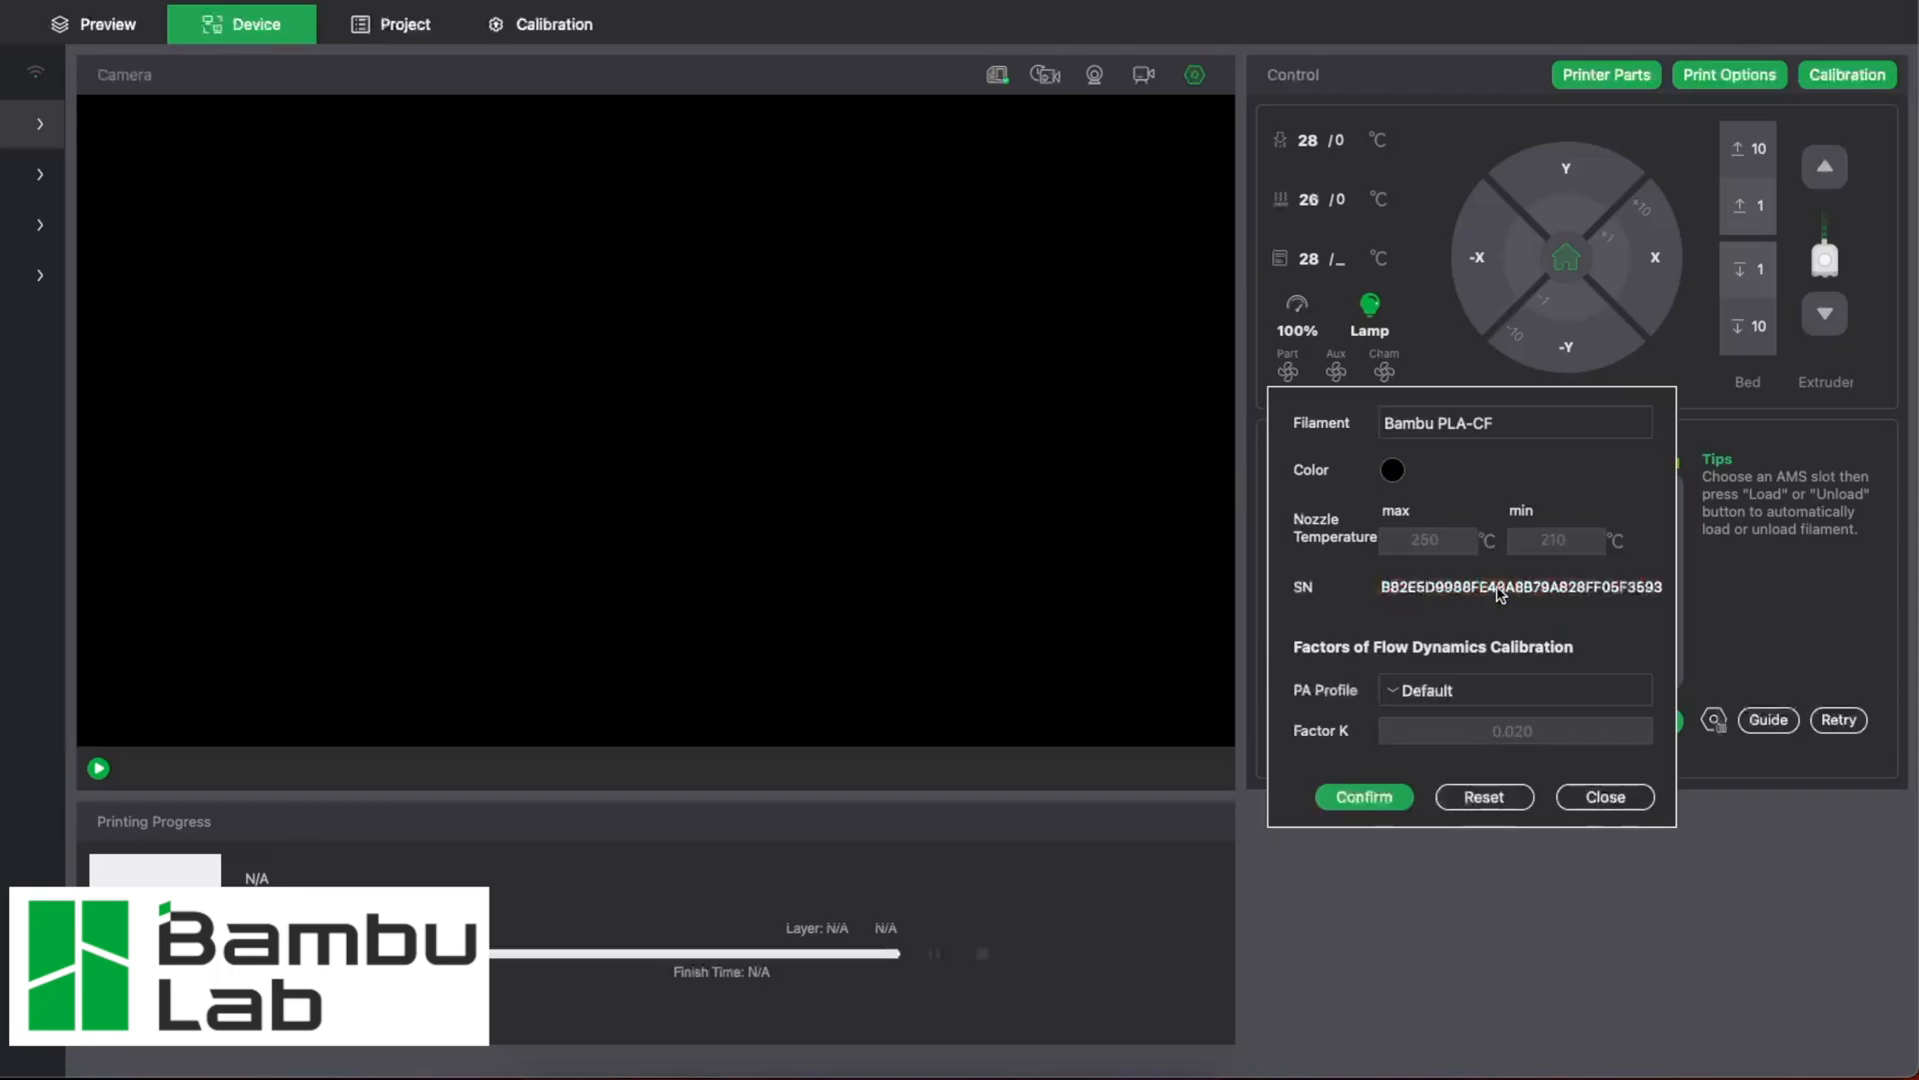
click(1353, 798)
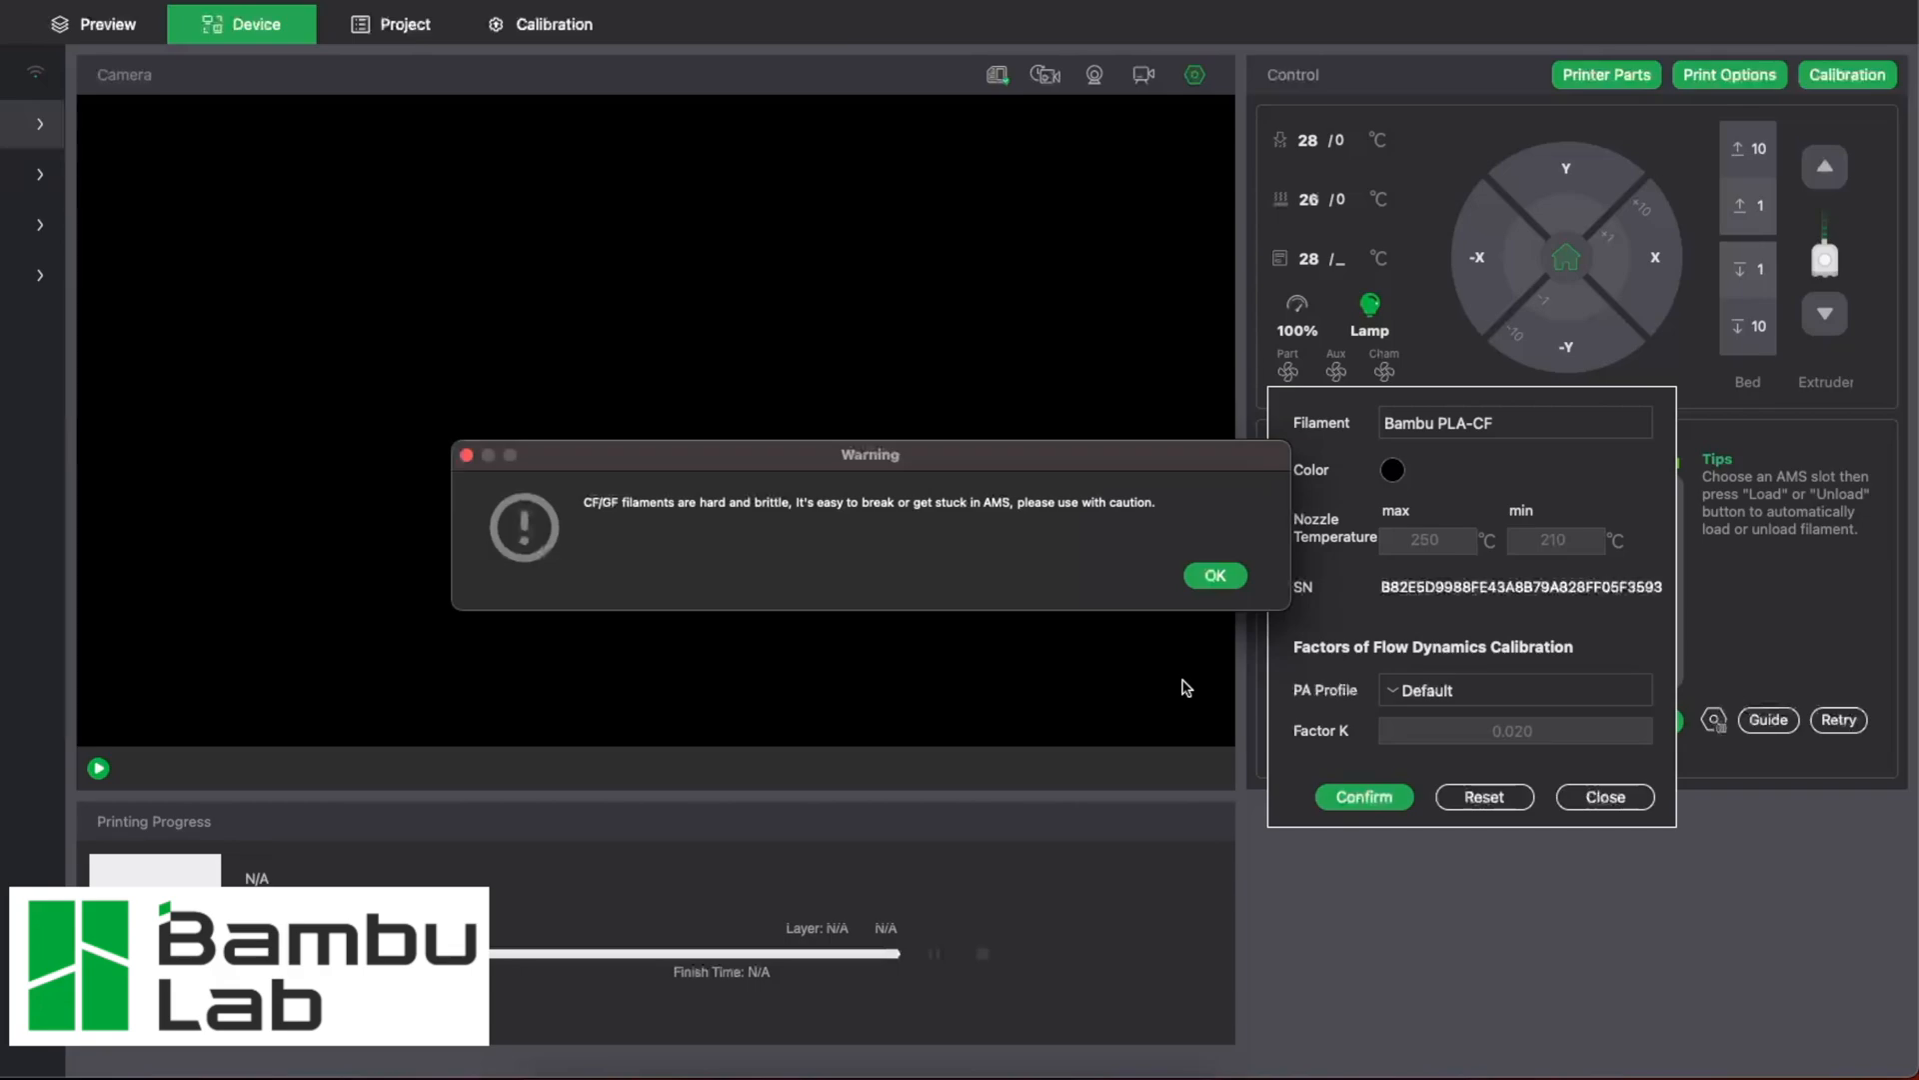
click(1211, 577)
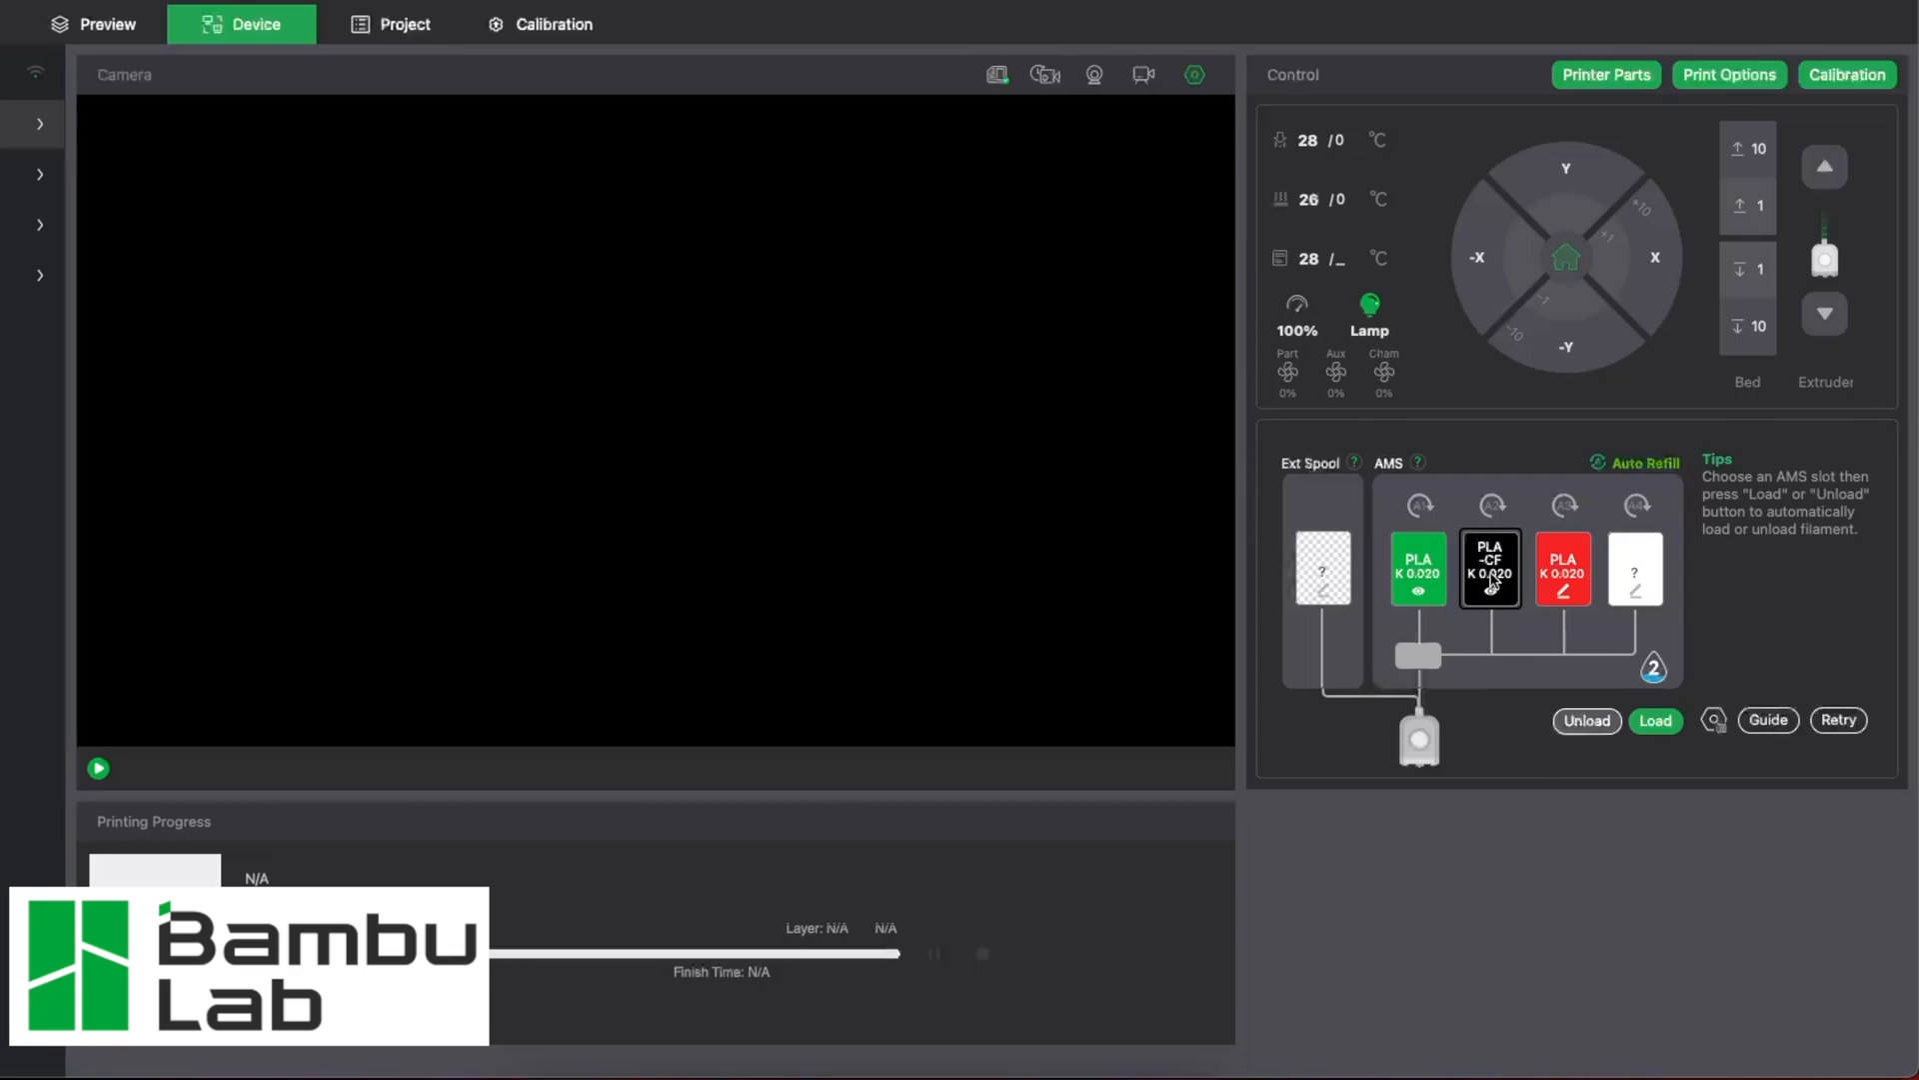
click(1654, 720)
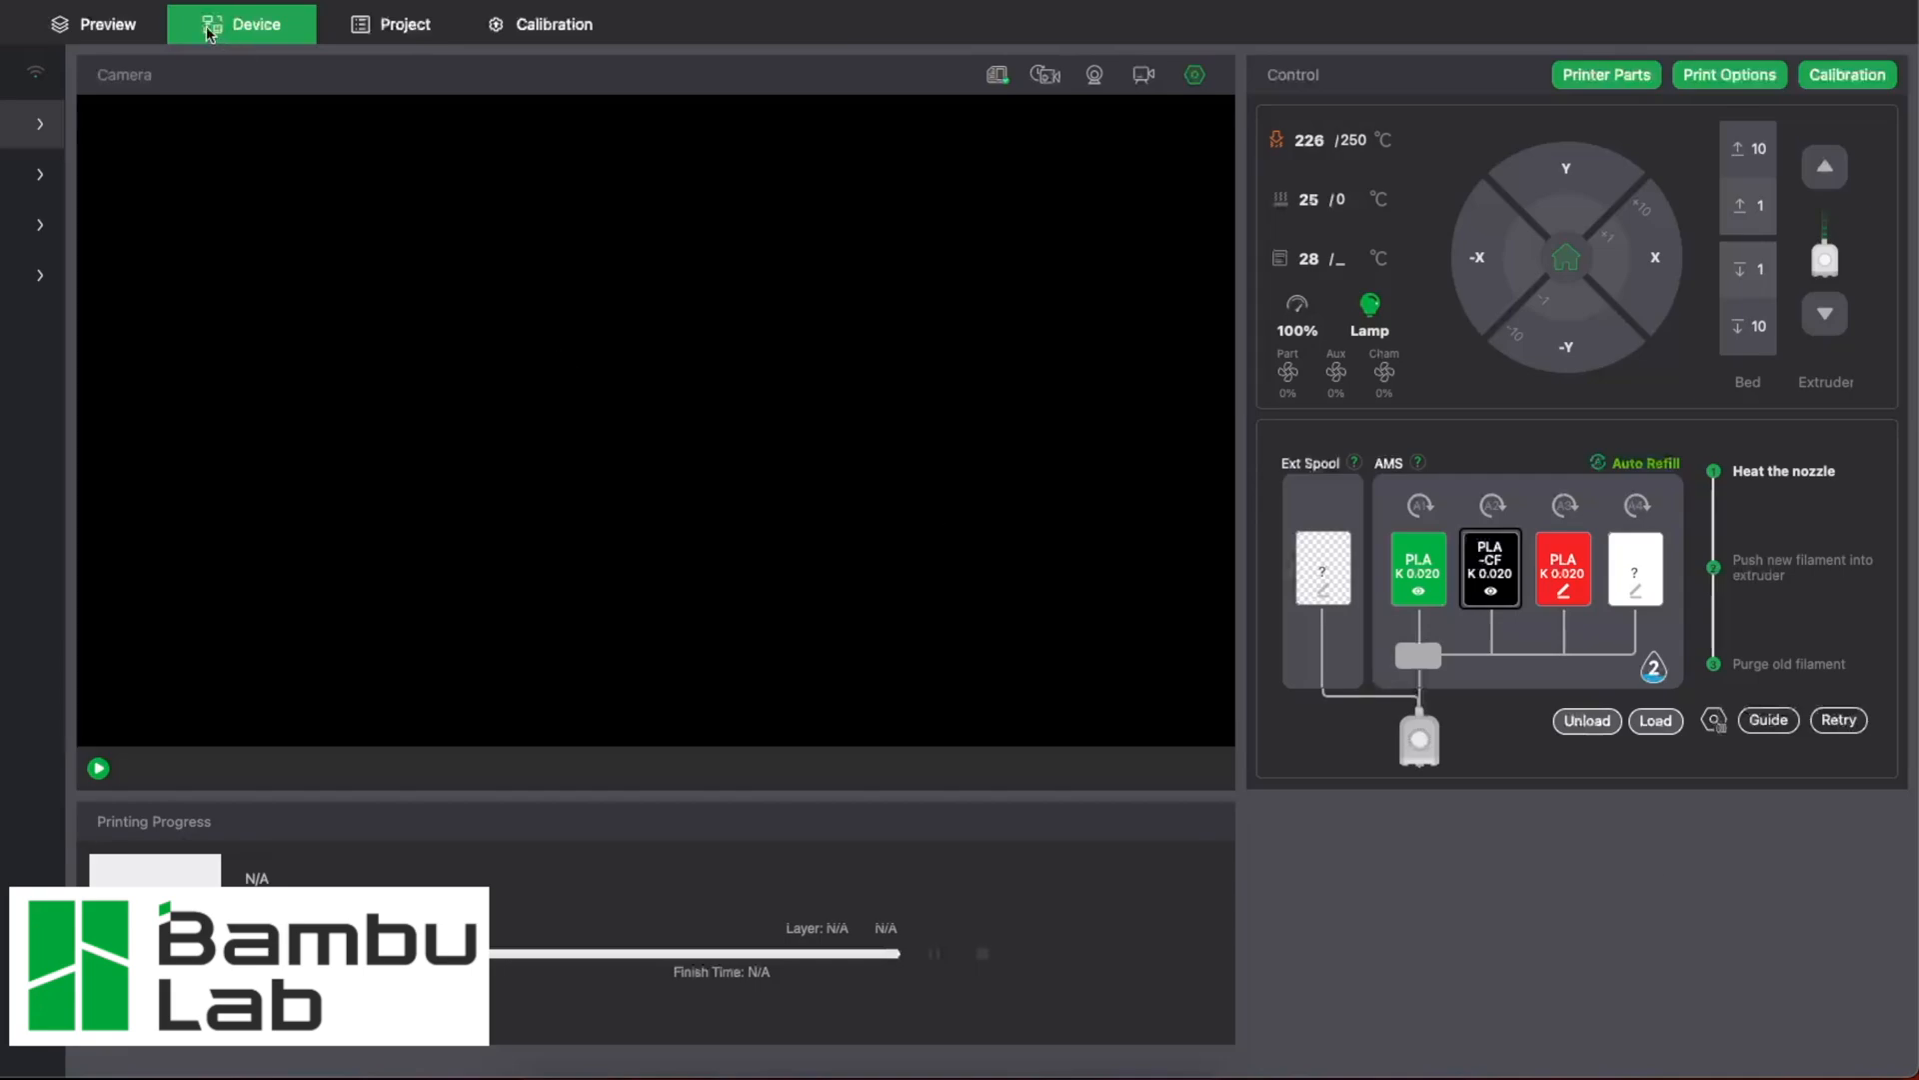
click(110, 24)
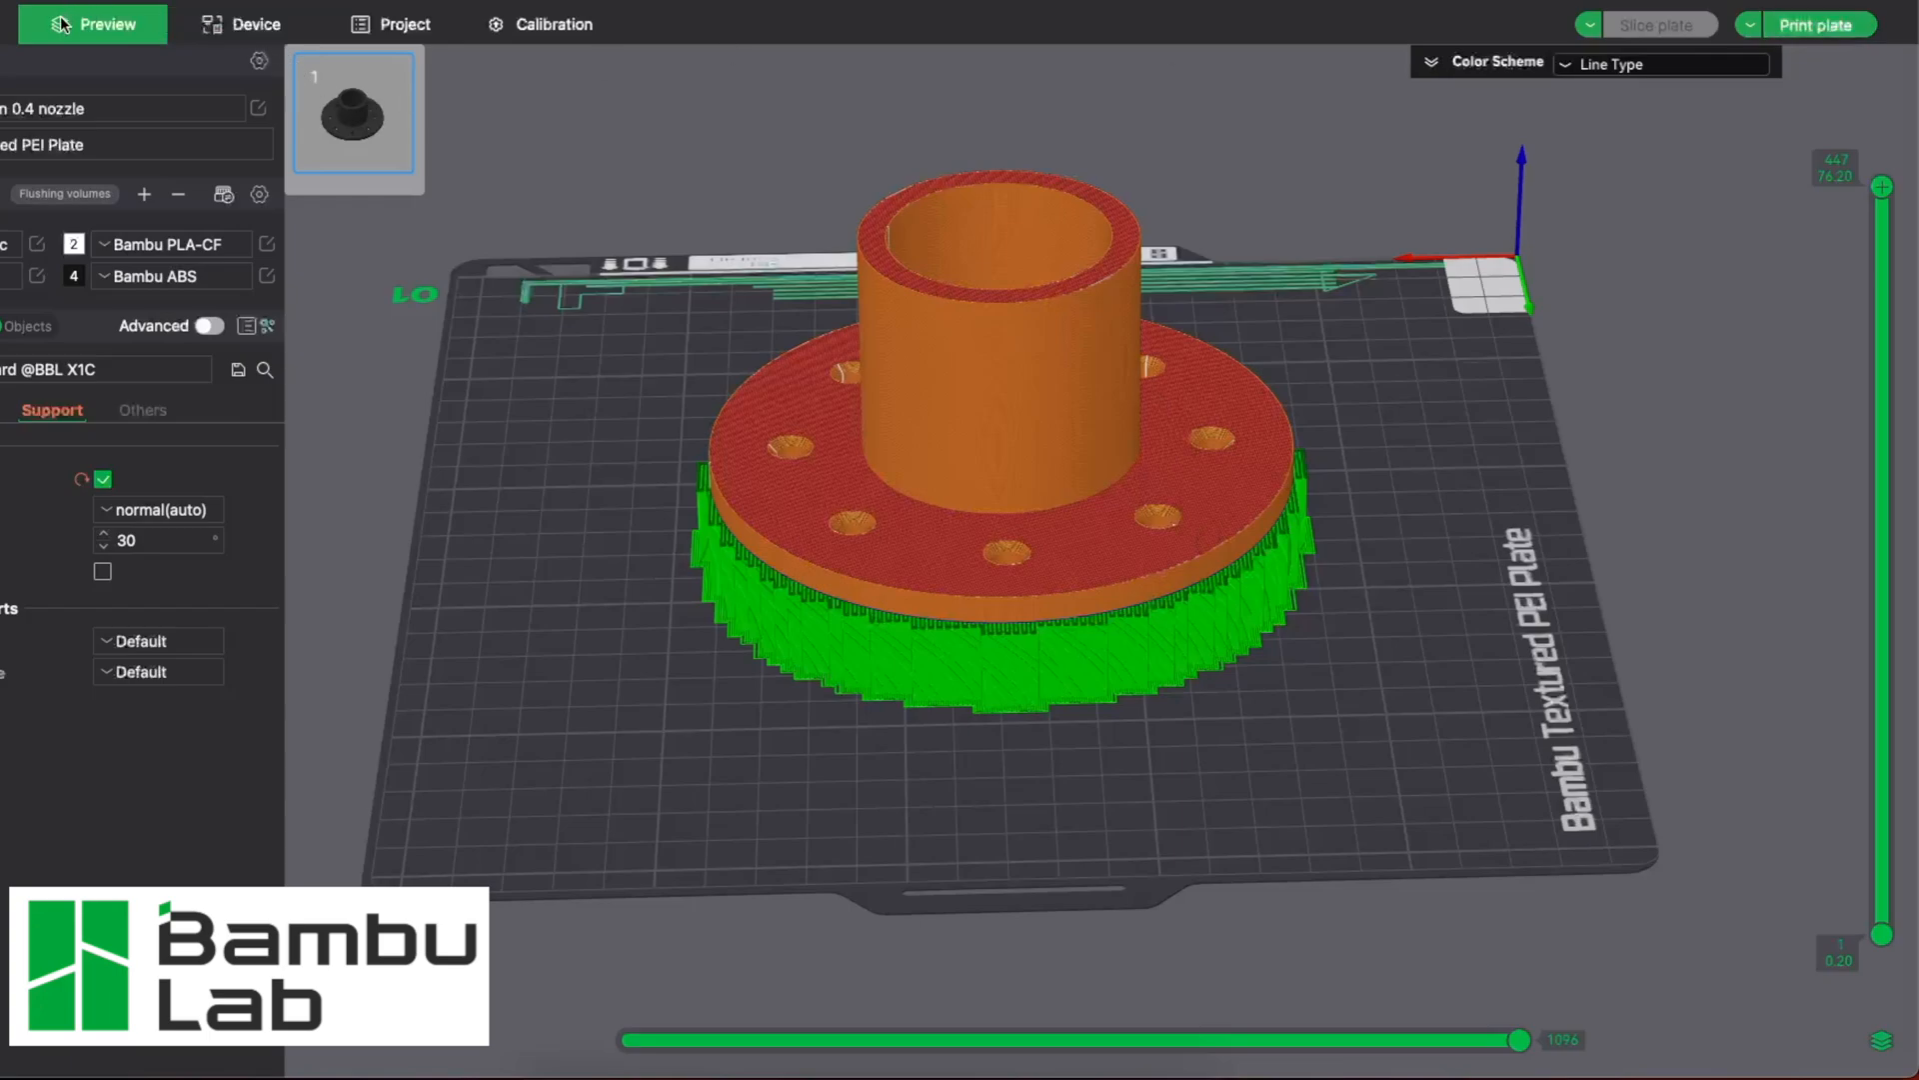
click(1817, 25)
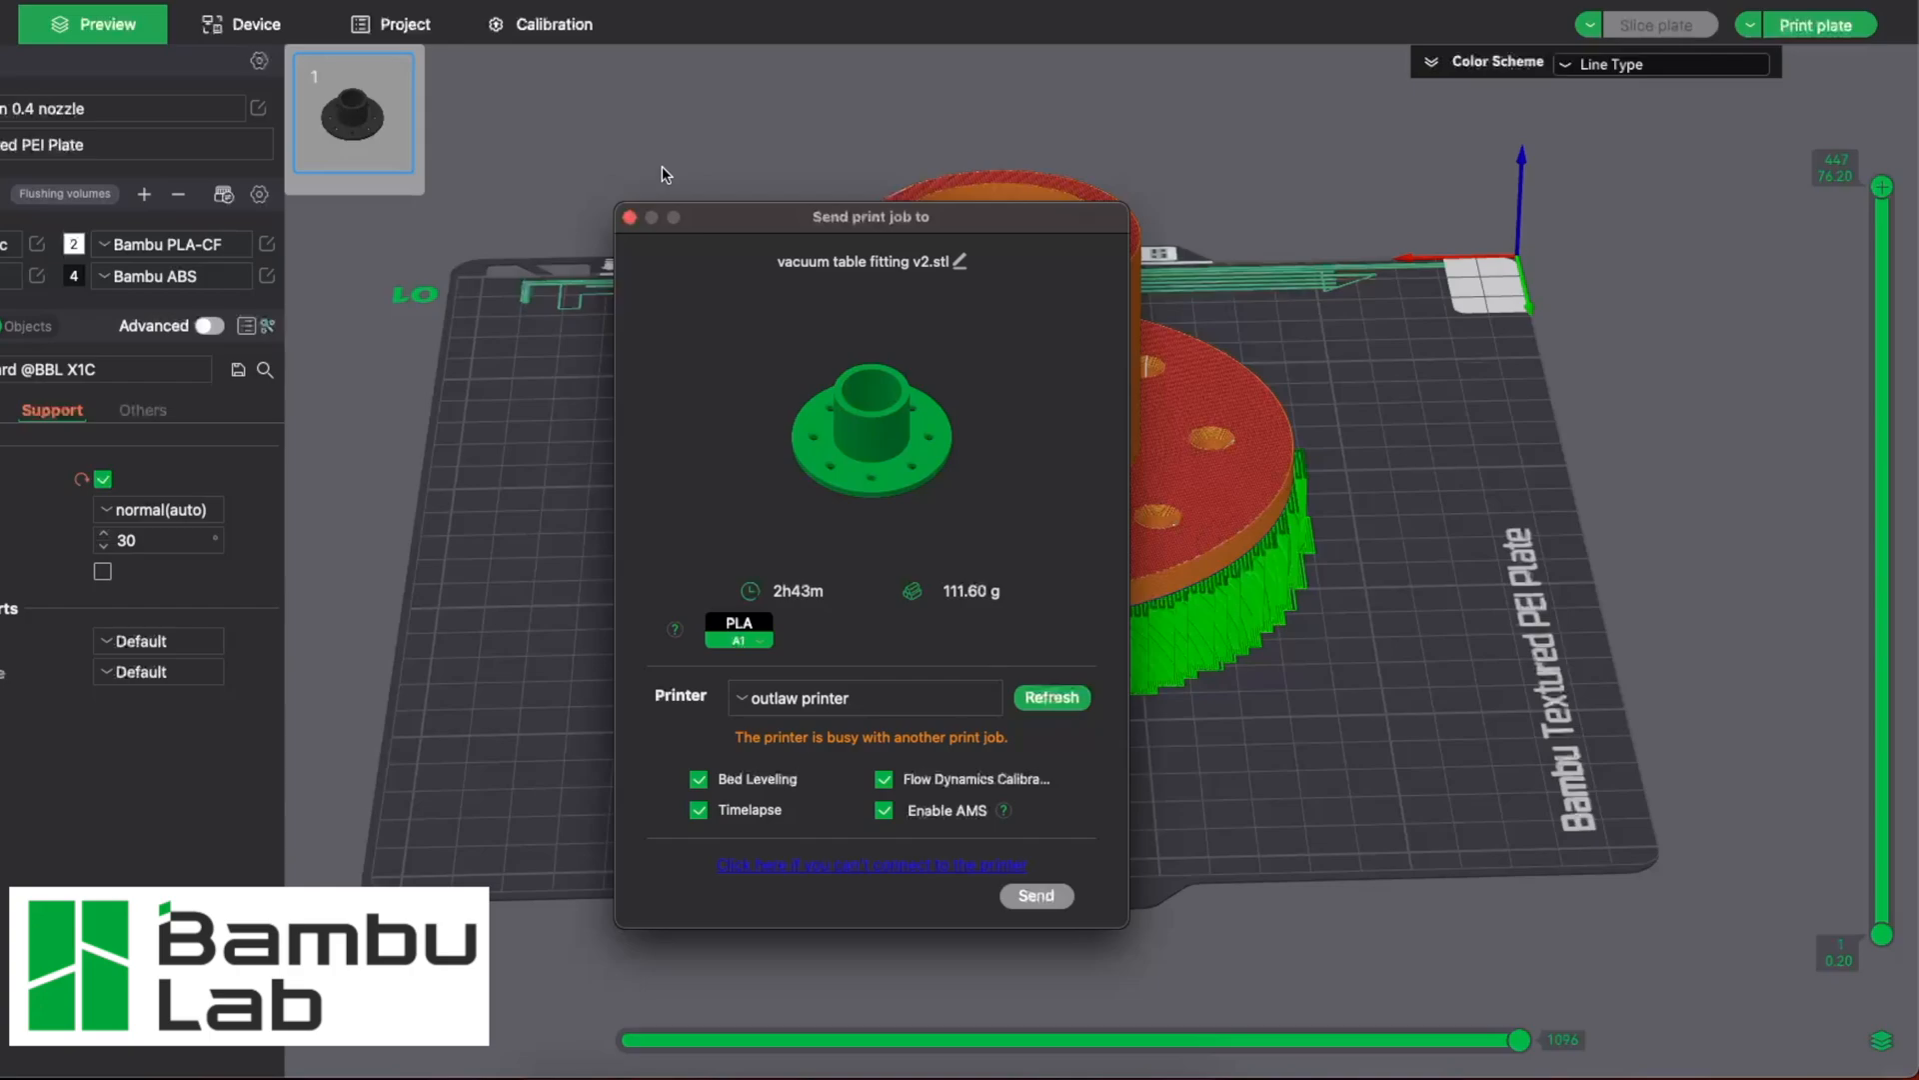
click(630, 218)
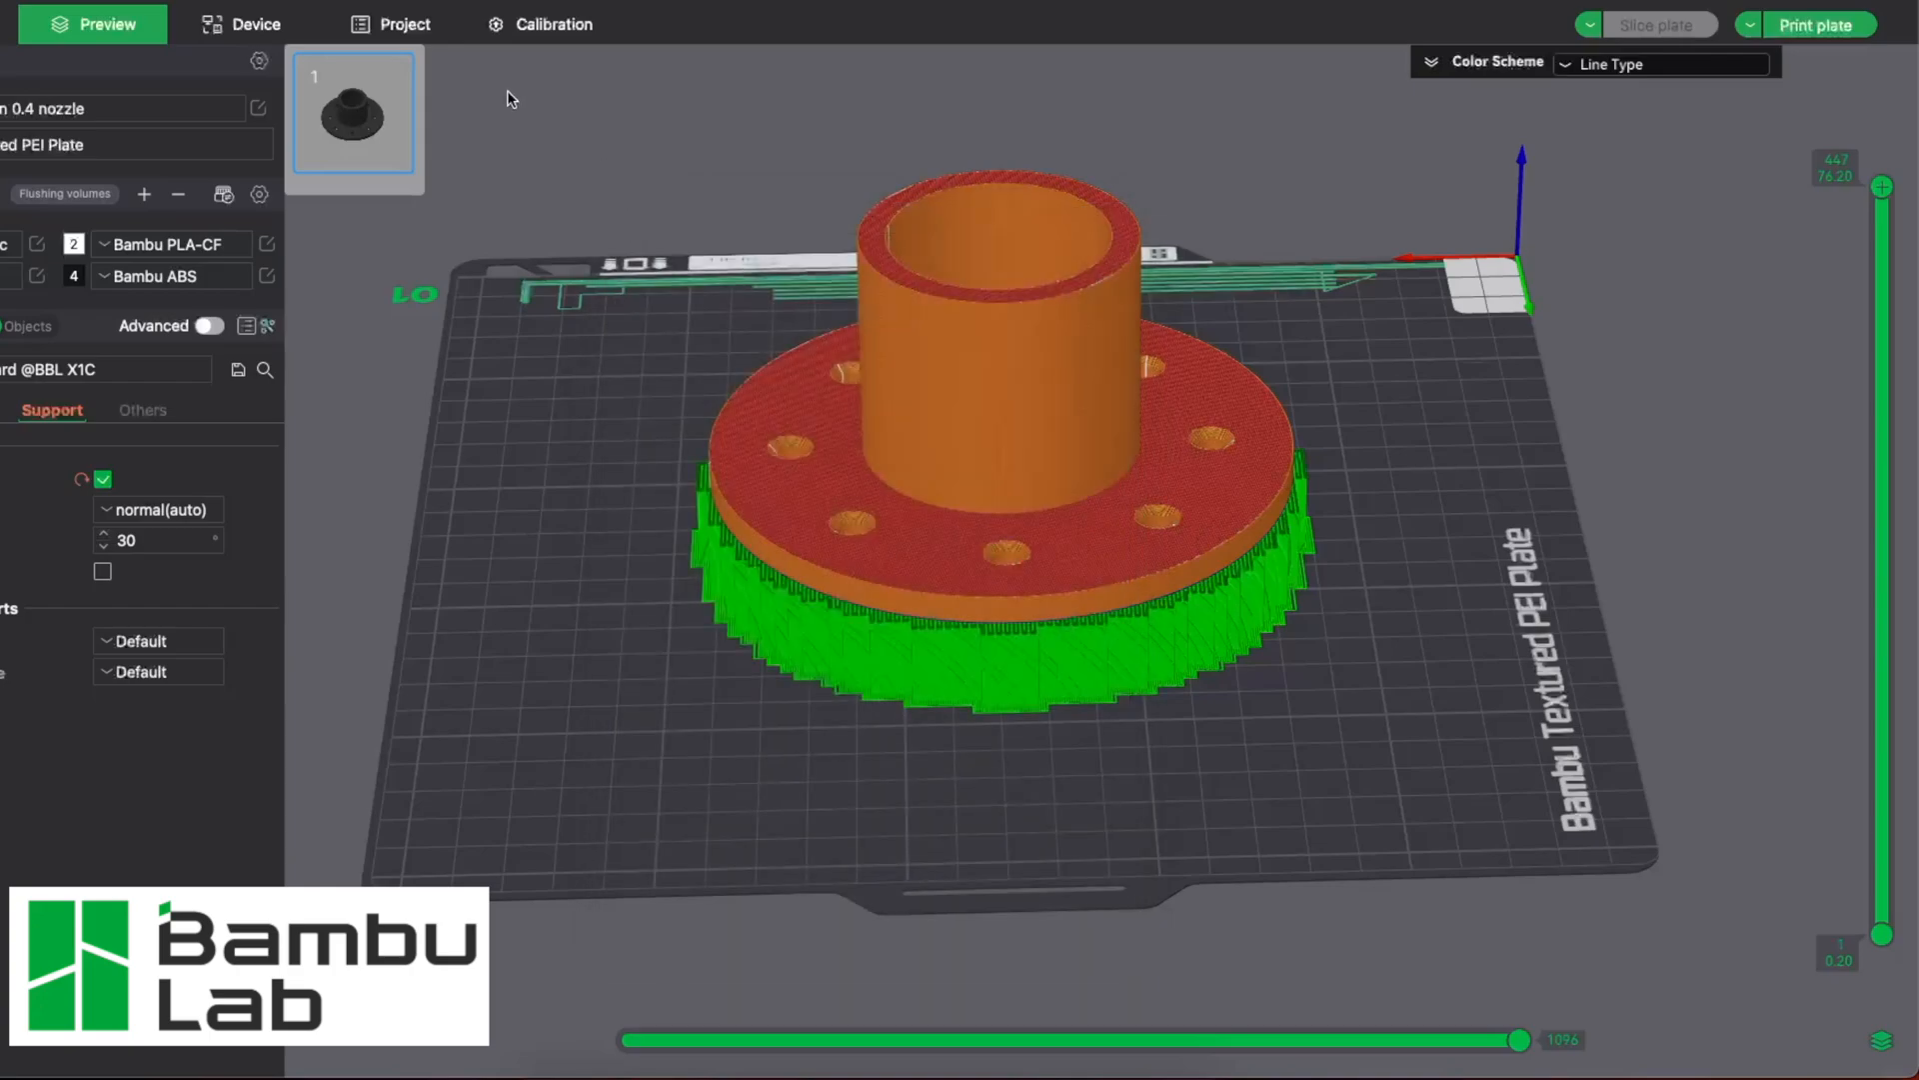
Step: Check the filament loading and send the plate to the outlaw printer with bed leveling, timelapse, flow dynamics calibration and AMS enabled
click(253, 30)
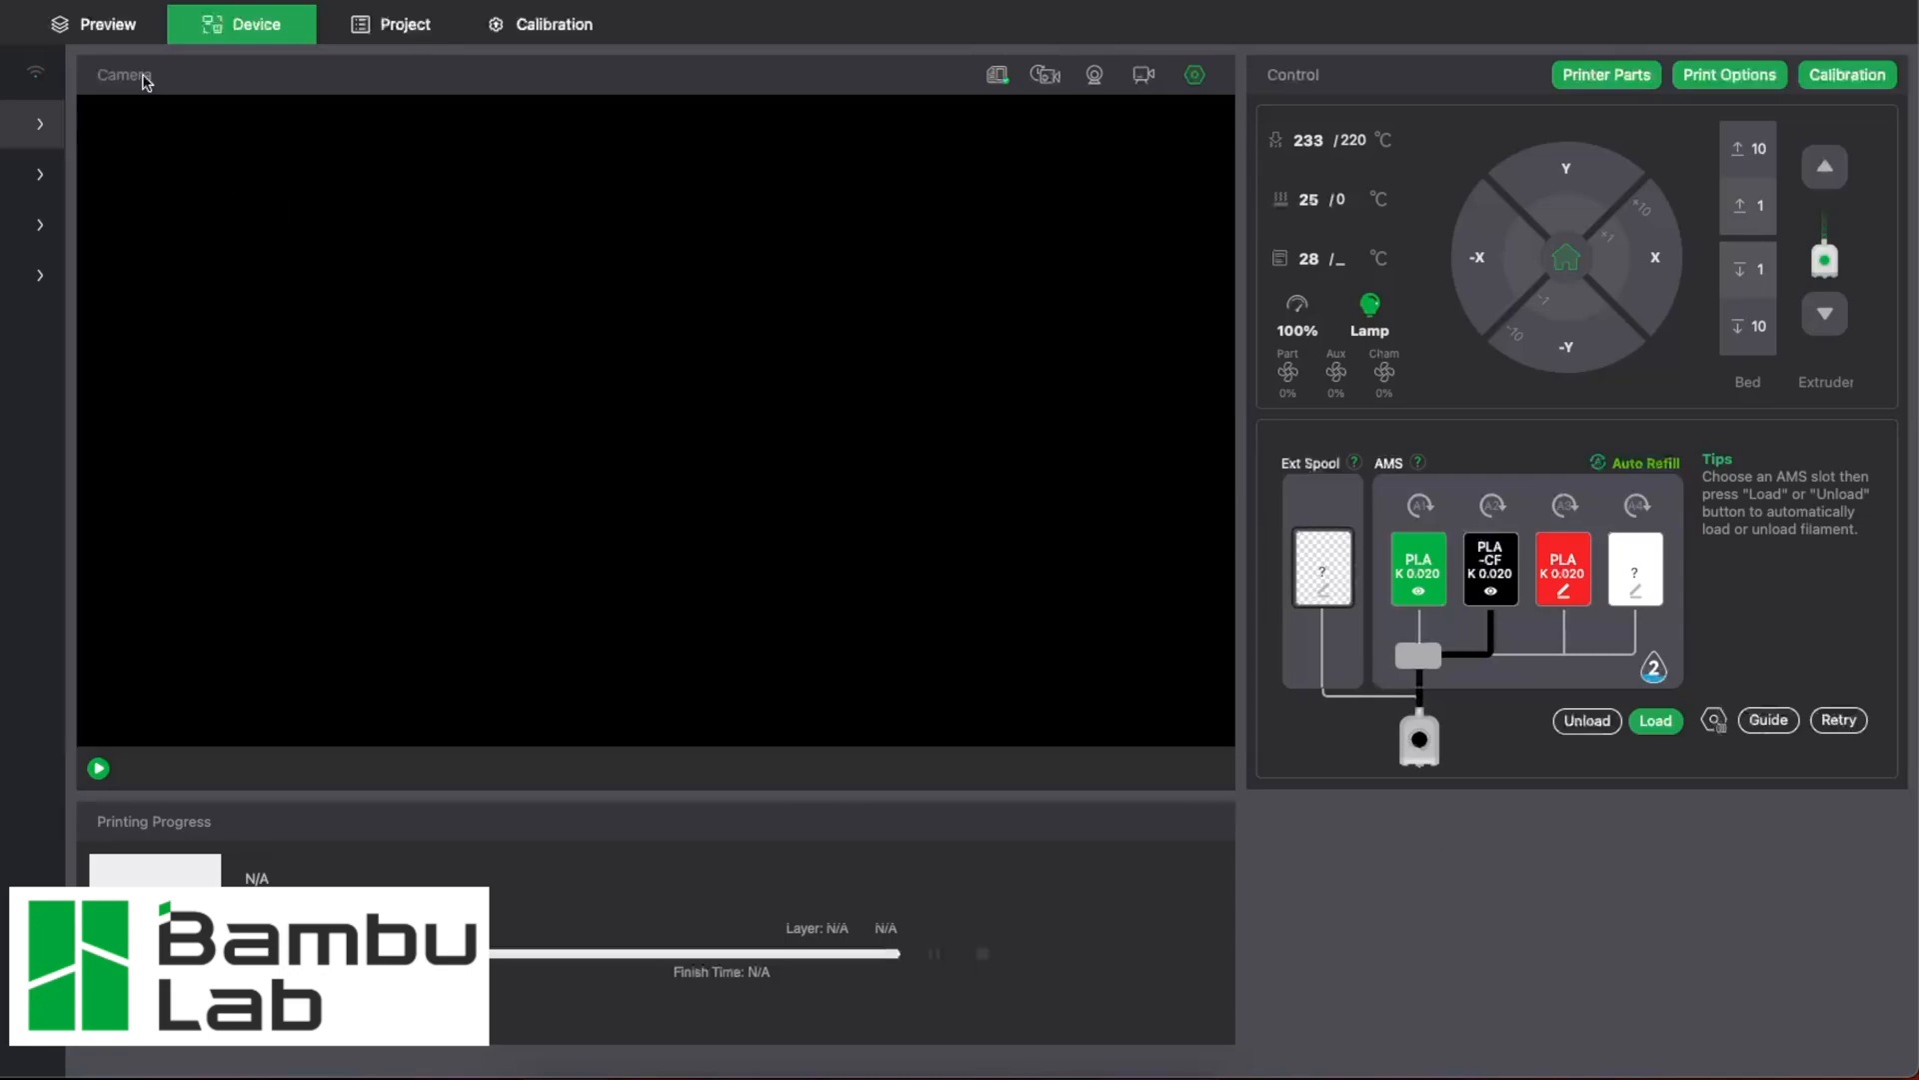
click(132, 22)
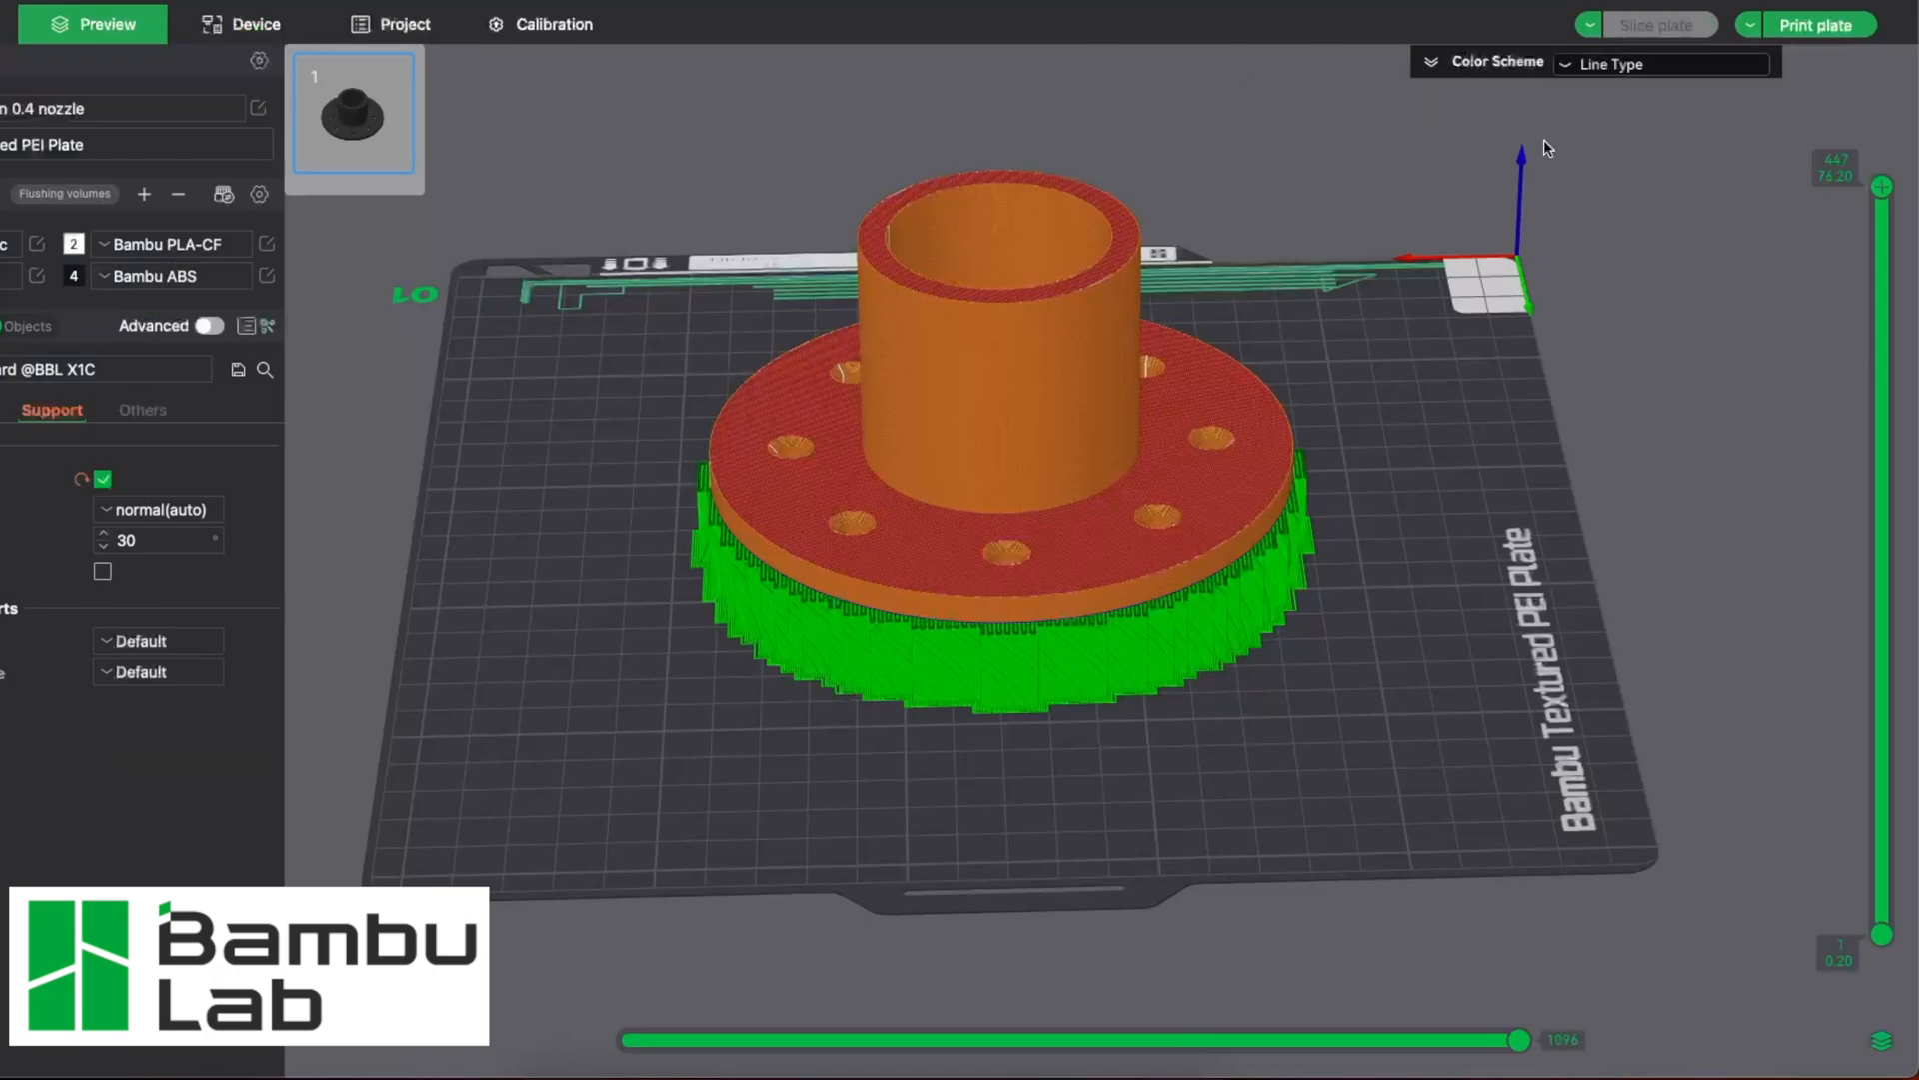
click(1805, 24)
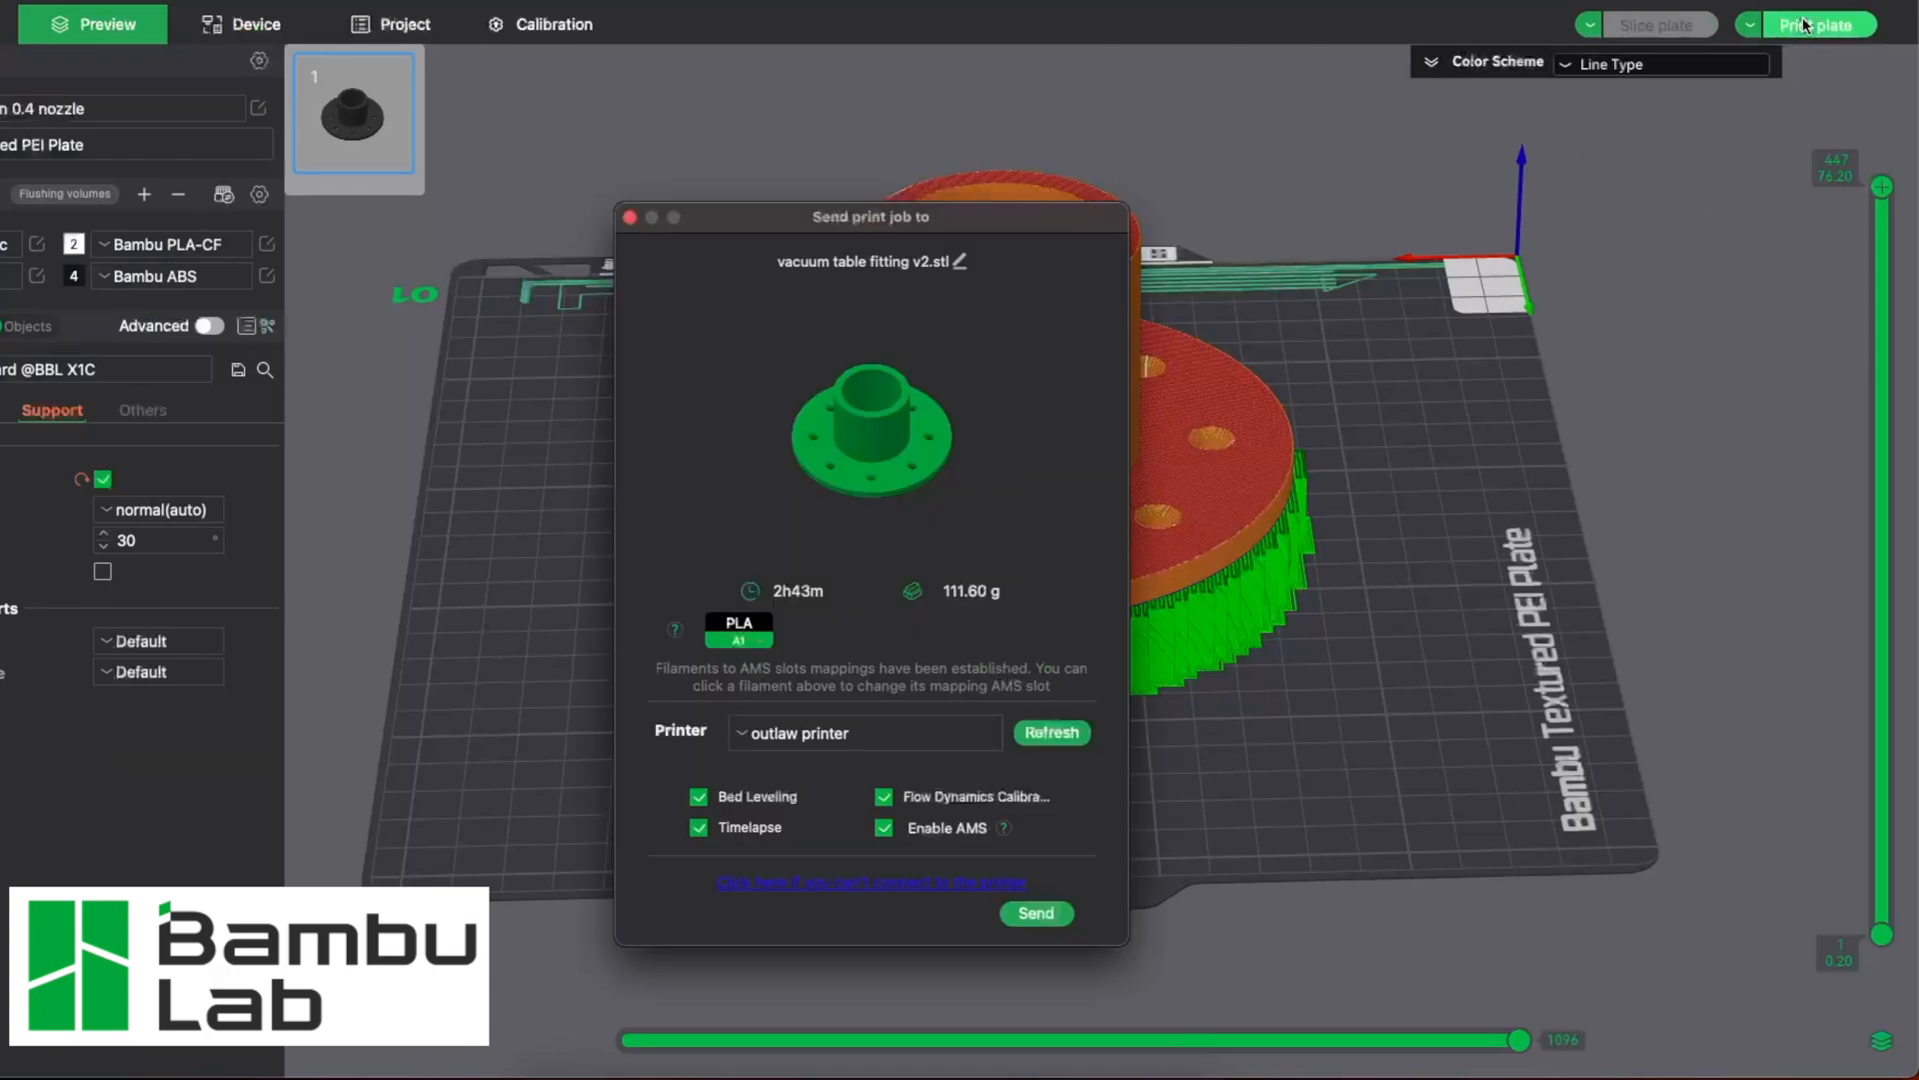
click(1040, 915)
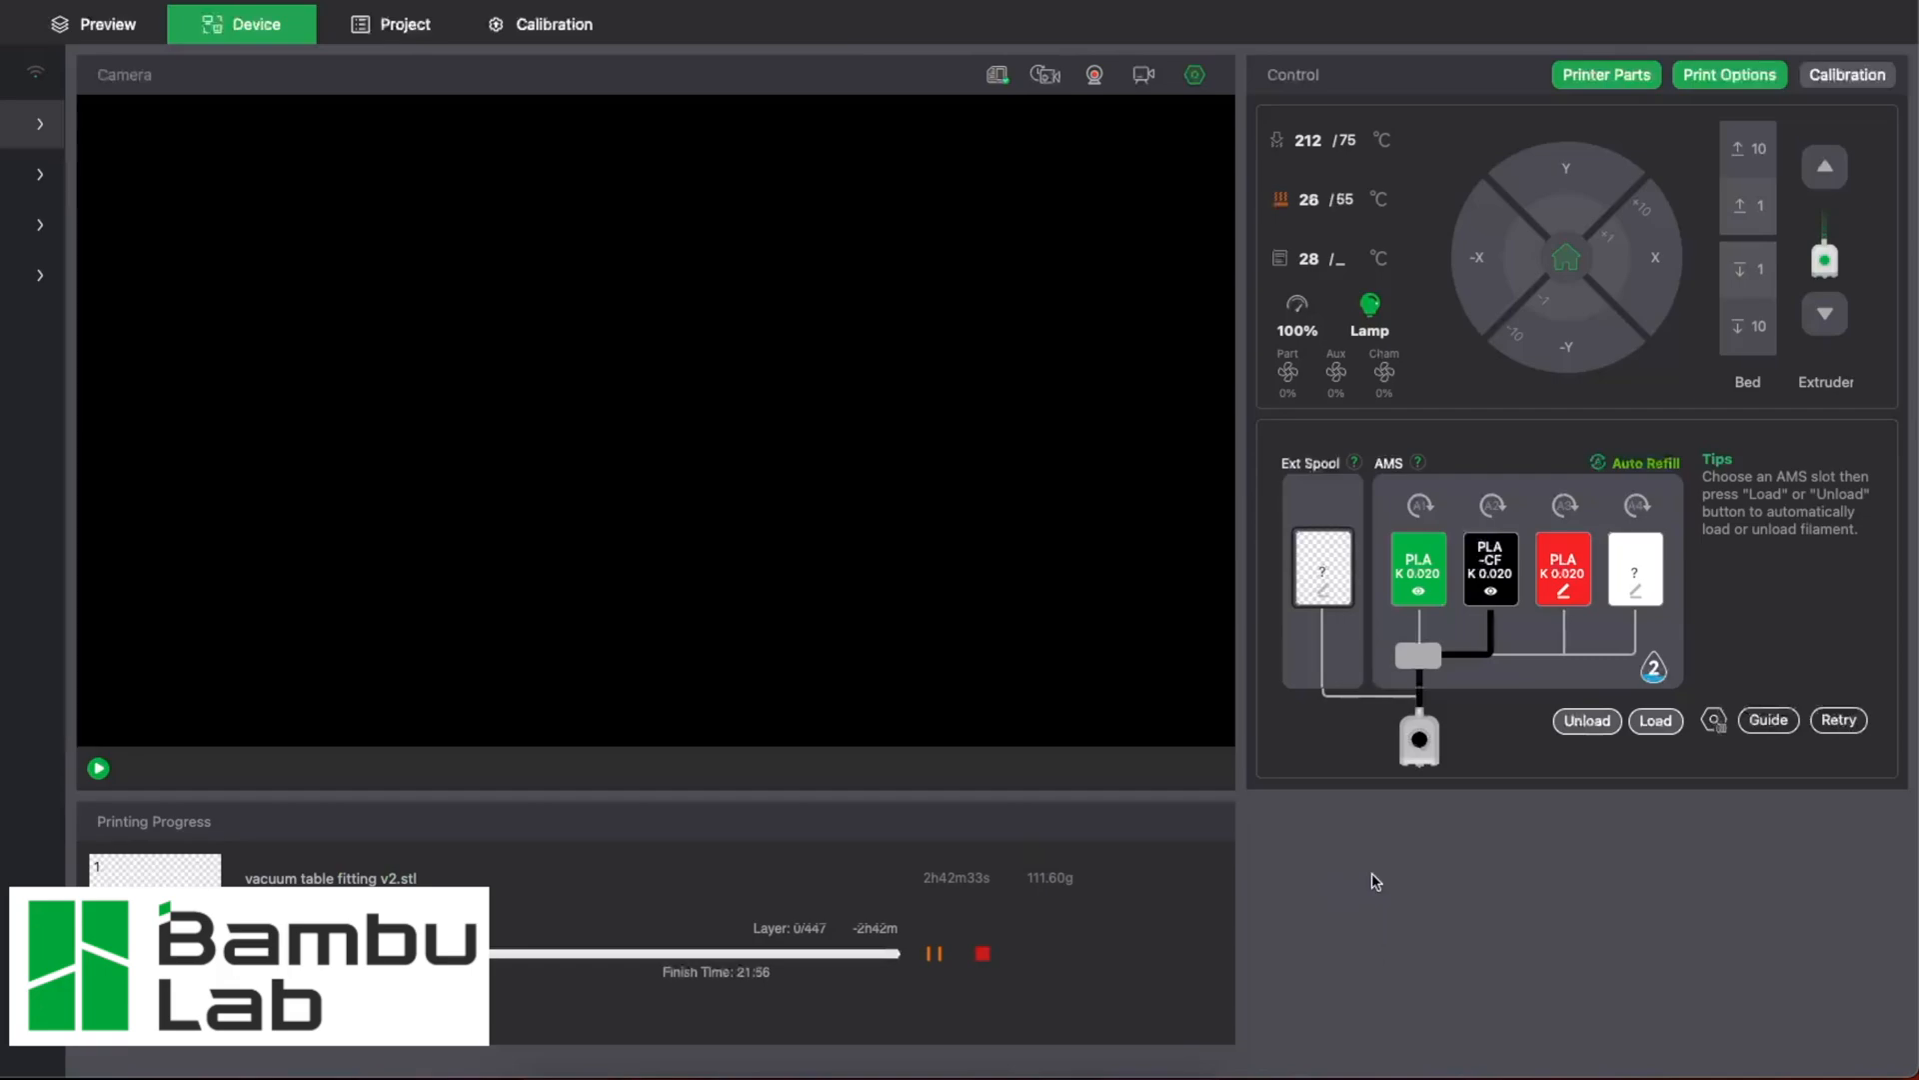
click(1490, 589)
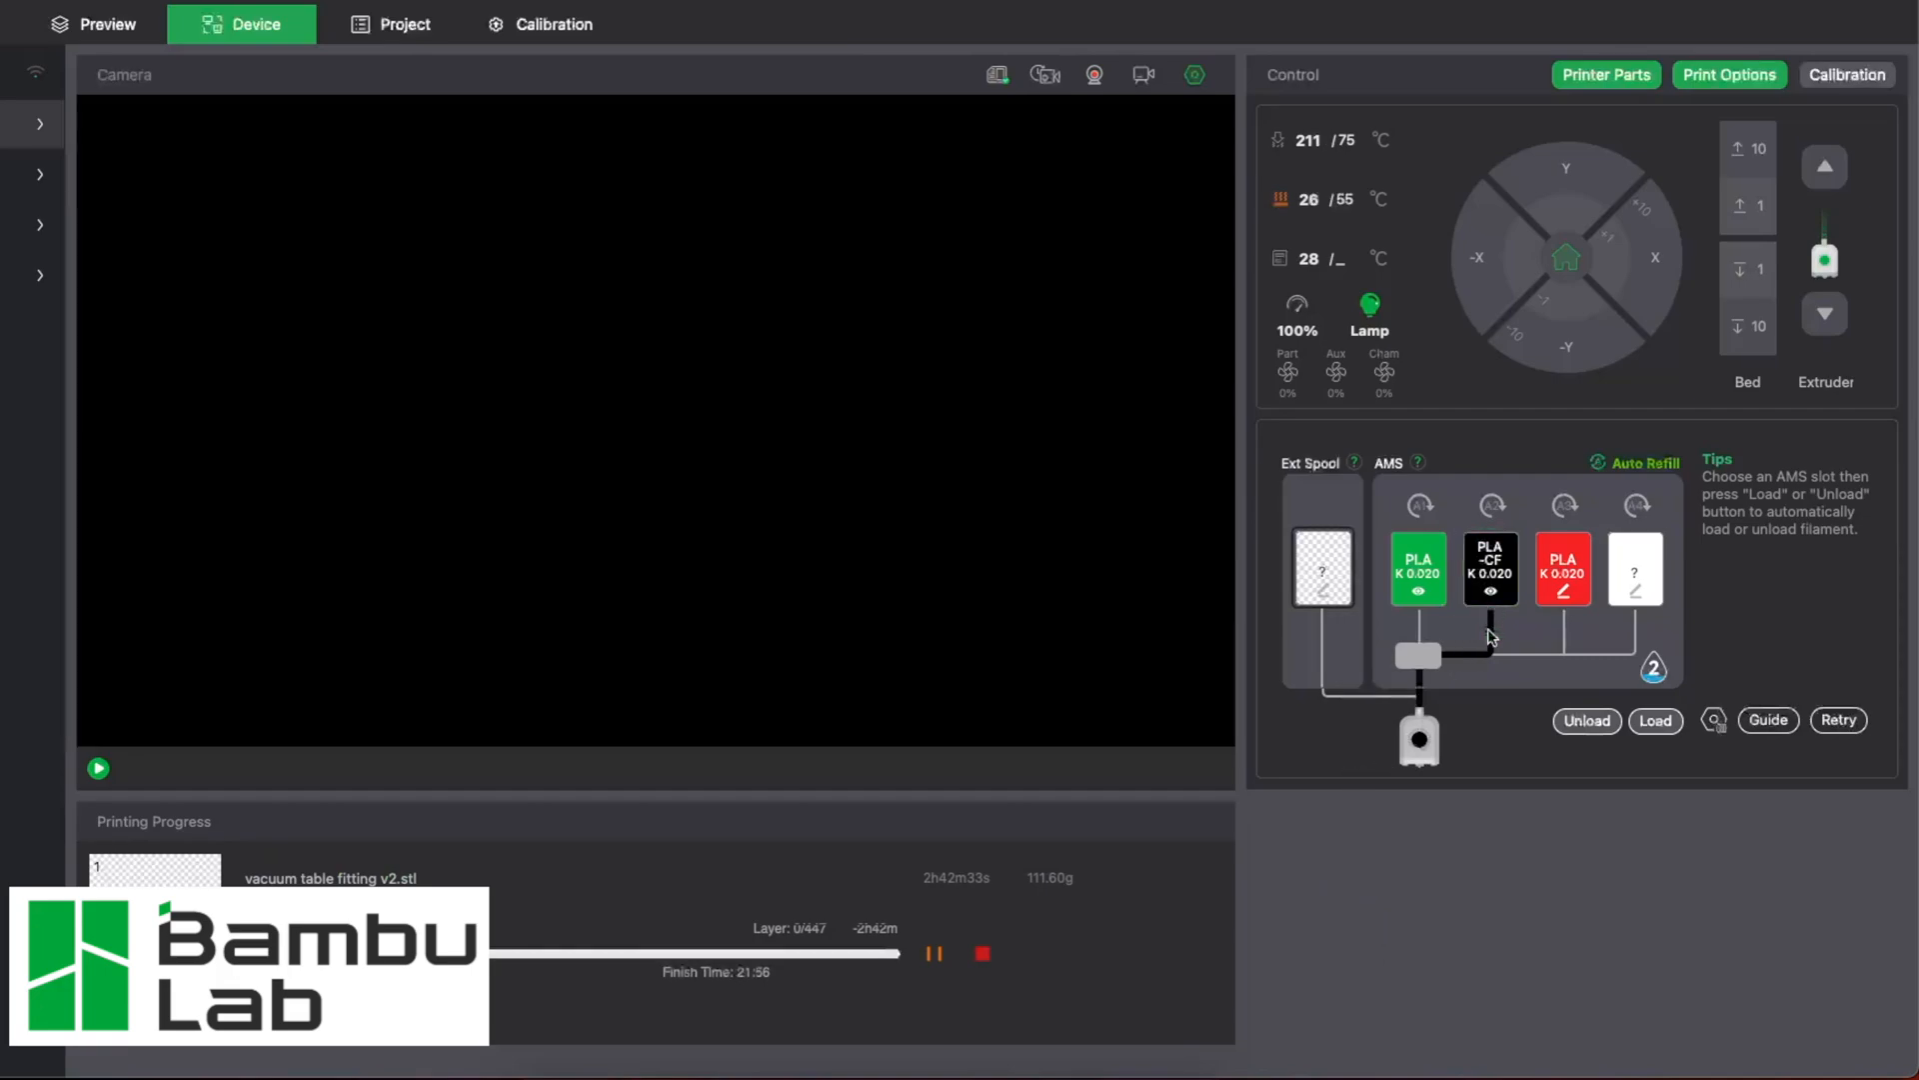